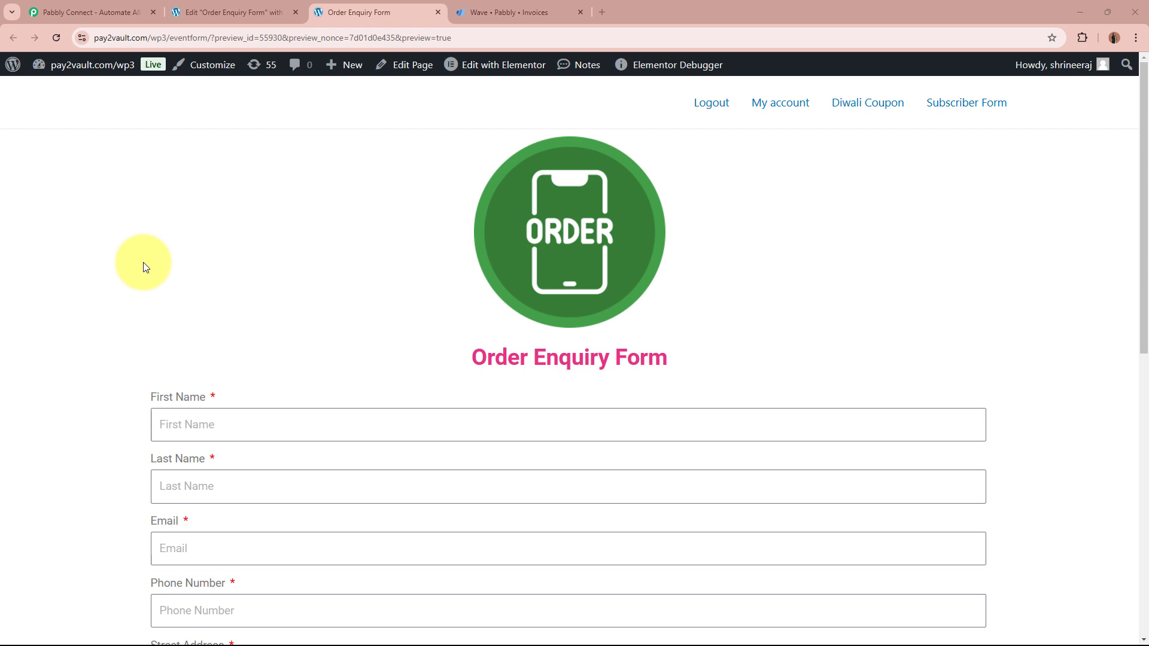
# Step: Review the autofilled First Name, Last Name and Email fields of the Order Enquiry Form
pyautogui.scroll(-2, 146, 267)
pyautogui.scroll(-5, 966, 470)
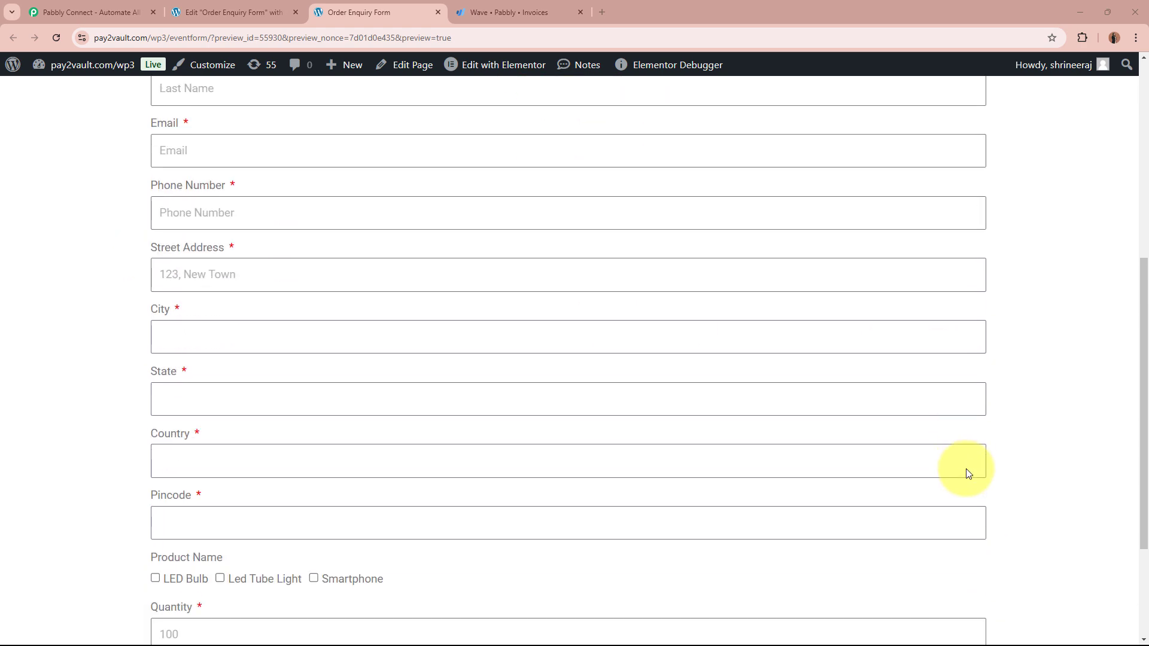
pyautogui.scroll(6, 966, 470)
pyautogui.scroll(-9, 968, 473)
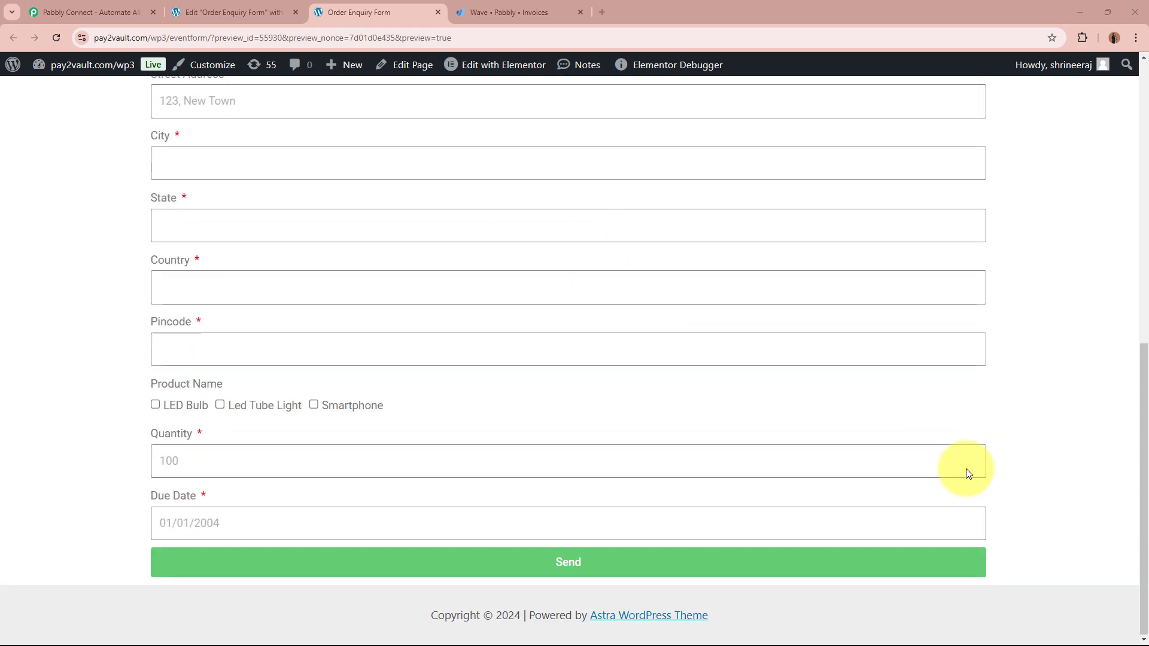
pyautogui.scroll(8, 967, 471)
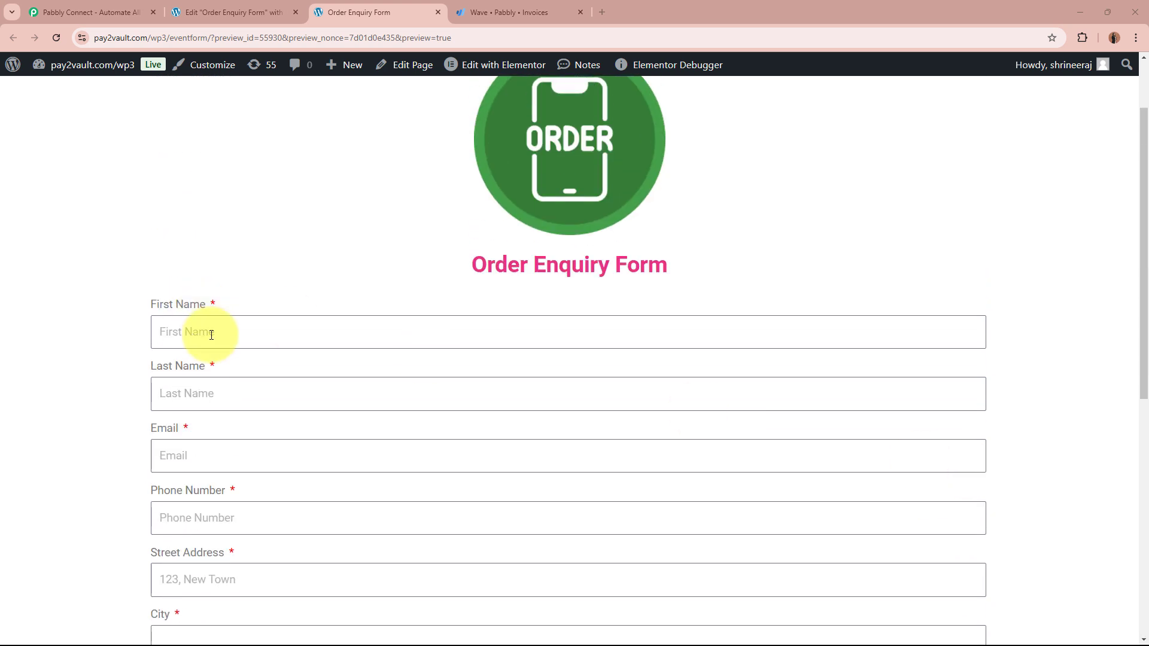
pyautogui.scroll(-6, 674, 483)
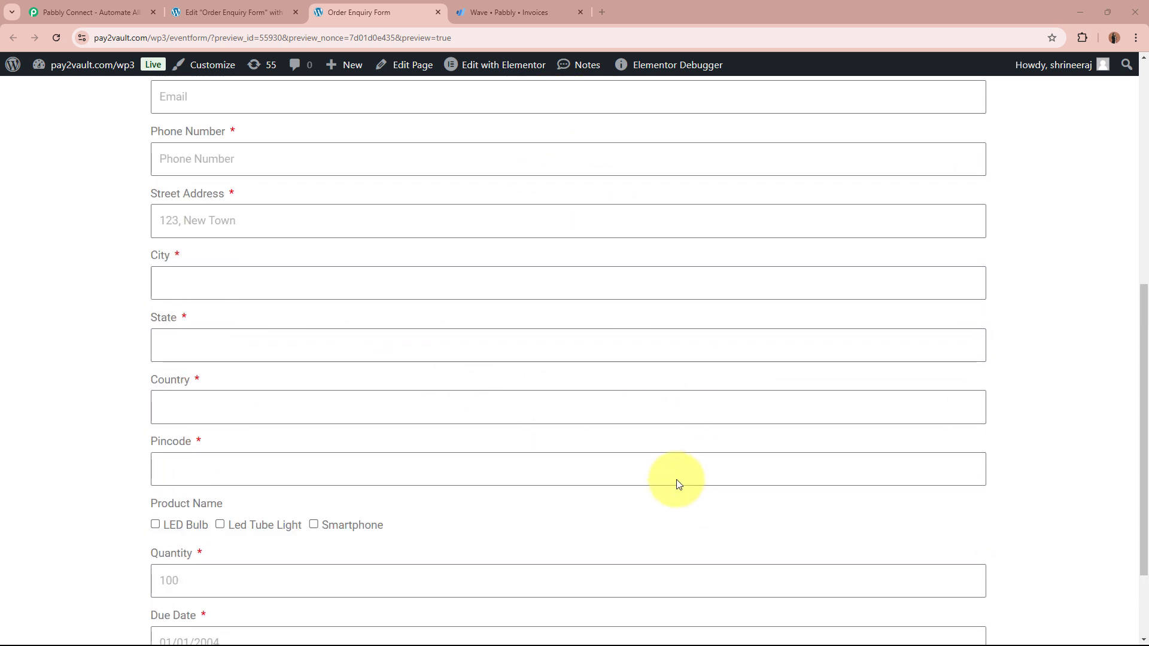
pyautogui.scroll(8, 677, 480)
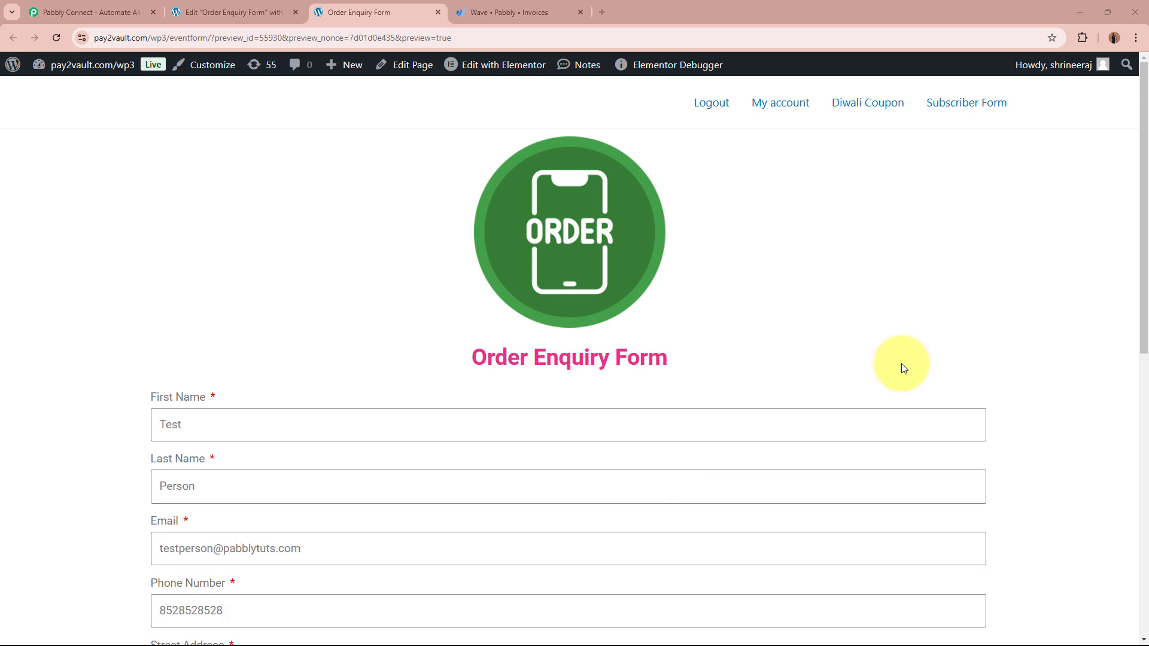
pyautogui.scroll(-2, 698, 351)
pyautogui.click(391, 306)
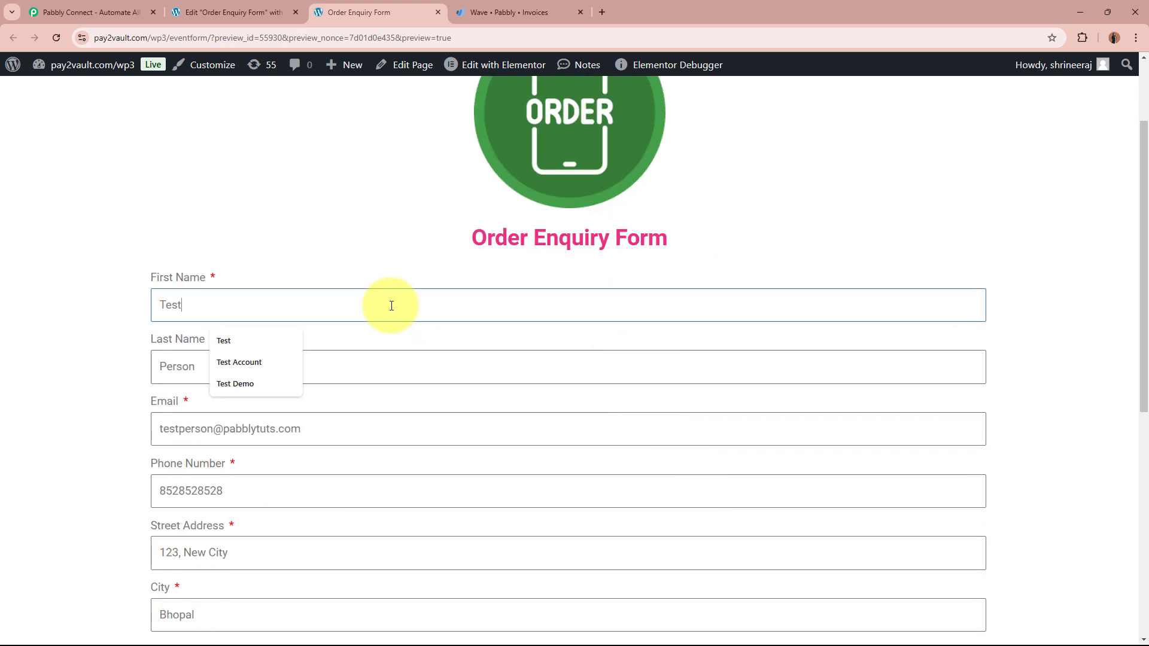
pyautogui.click(381, 359)
pyautogui.click(451, 414)
# Step: Check the Phone Number, Street Address, City, State, Country and Pincode values
pyautogui.scroll(-2, 451, 414)
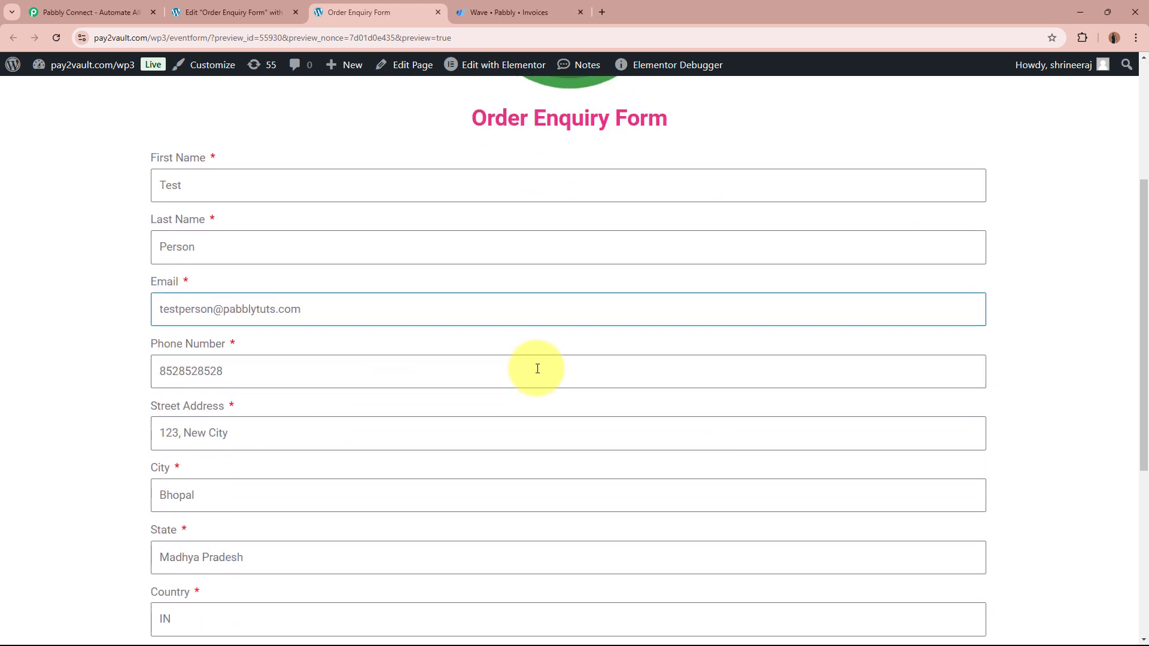
pyautogui.click(454, 374)
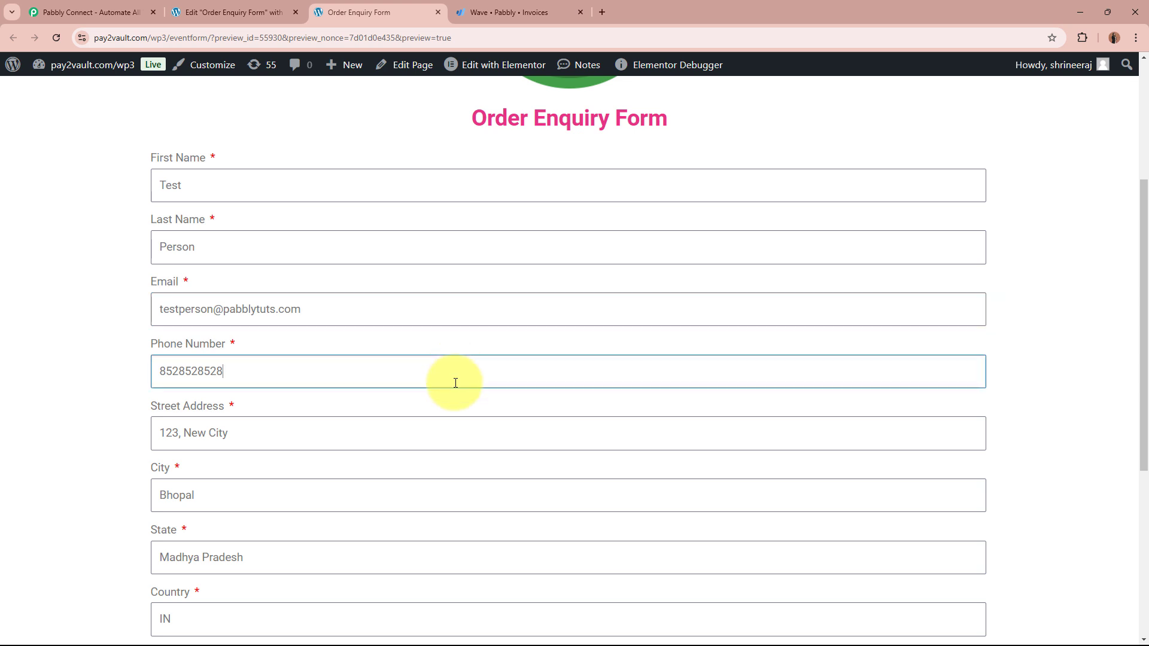
pyautogui.click(466, 429)
pyautogui.scroll(-2, 427, 314)
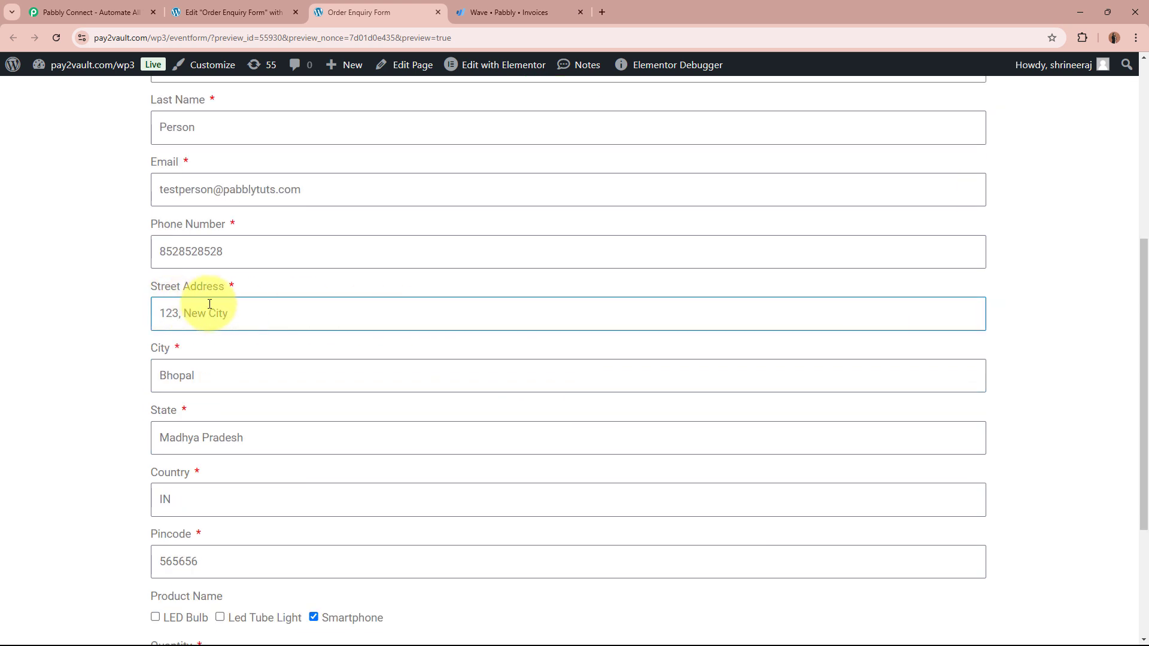
pyautogui.click(273, 382)
pyautogui.click(307, 431)
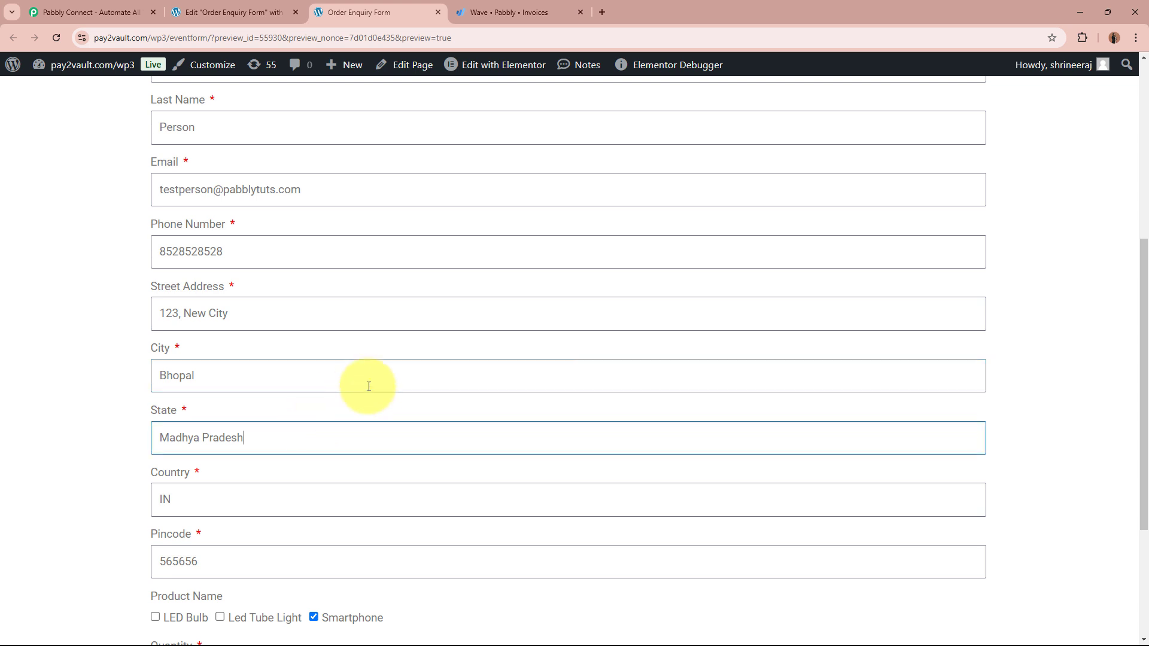
pyautogui.scroll(-4, 383, 366)
pyautogui.click(303, 280)
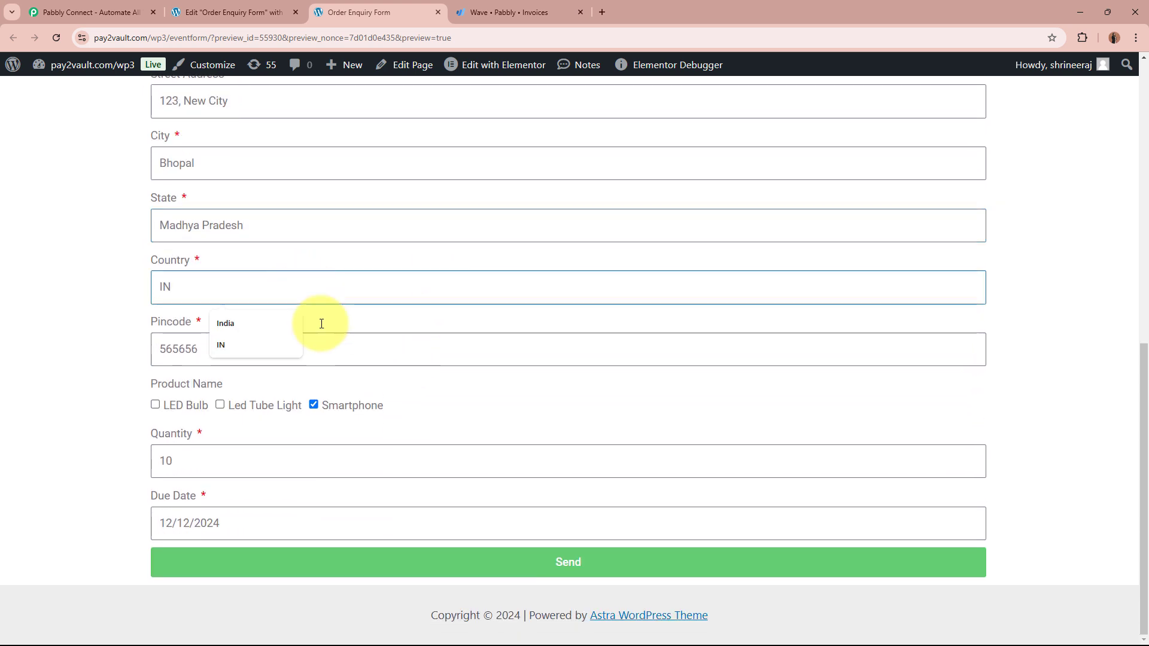
pyautogui.click(354, 350)
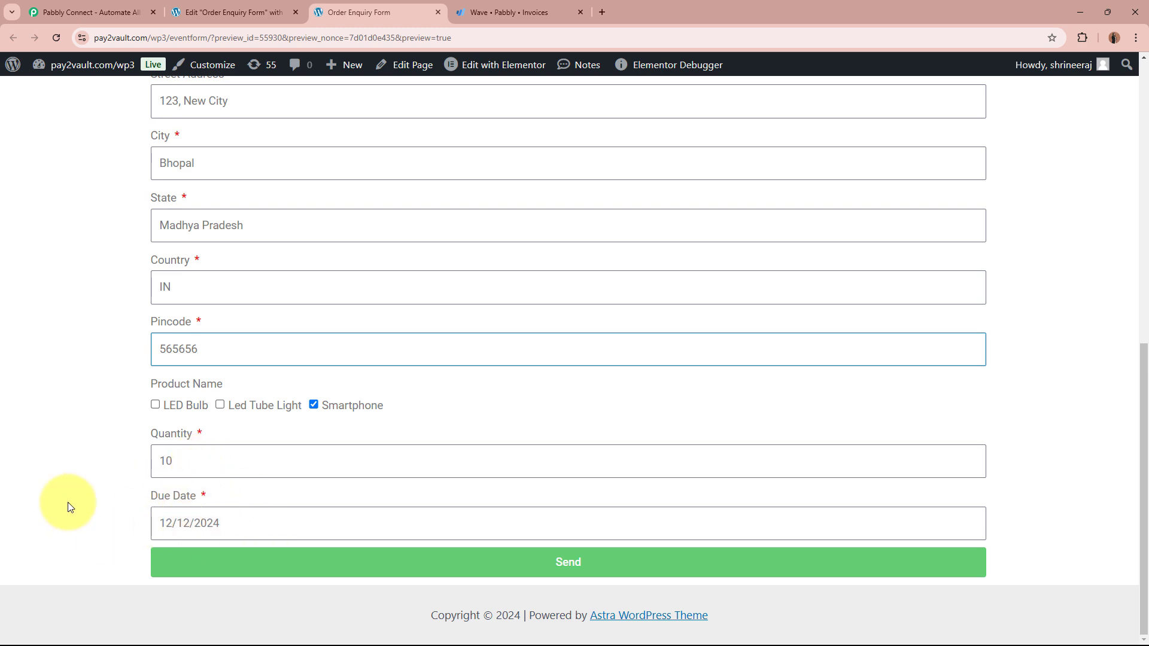
pyautogui.scroll(8, 55, 426)
pyautogui.scroll(-8, 55, 427)
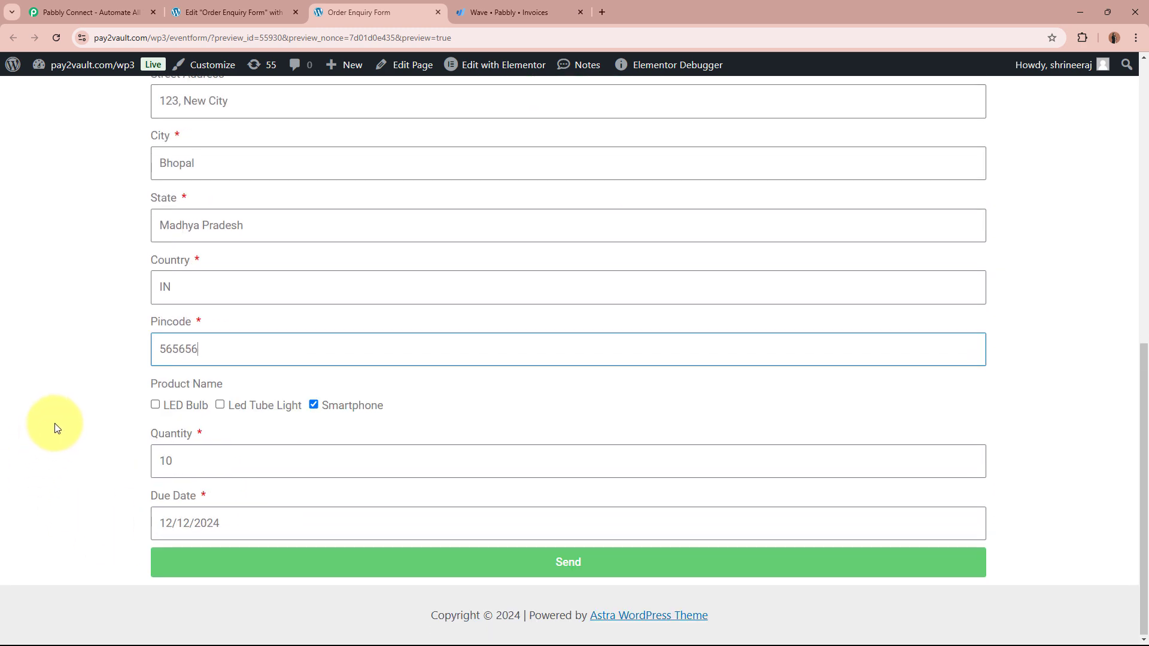
# Step: Send the form, decline Chrome's save-address prompt, and confirm the 'Your submission was successful.' message
pyautogui.click(664, 574)
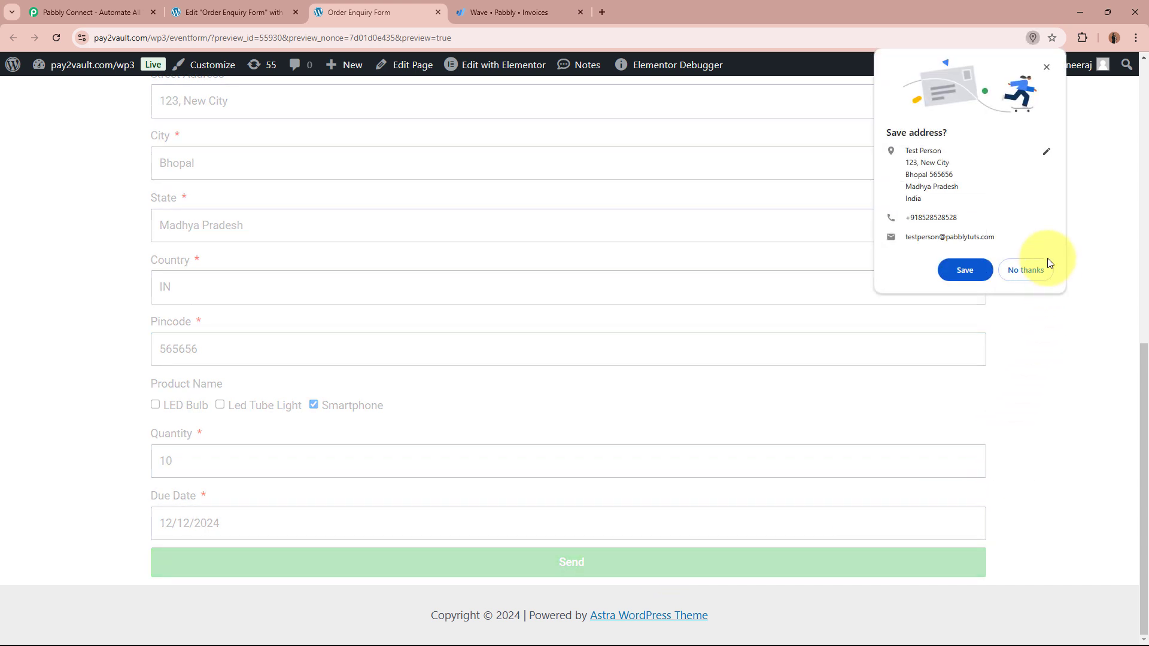
pyautogui.click(1037, 278)
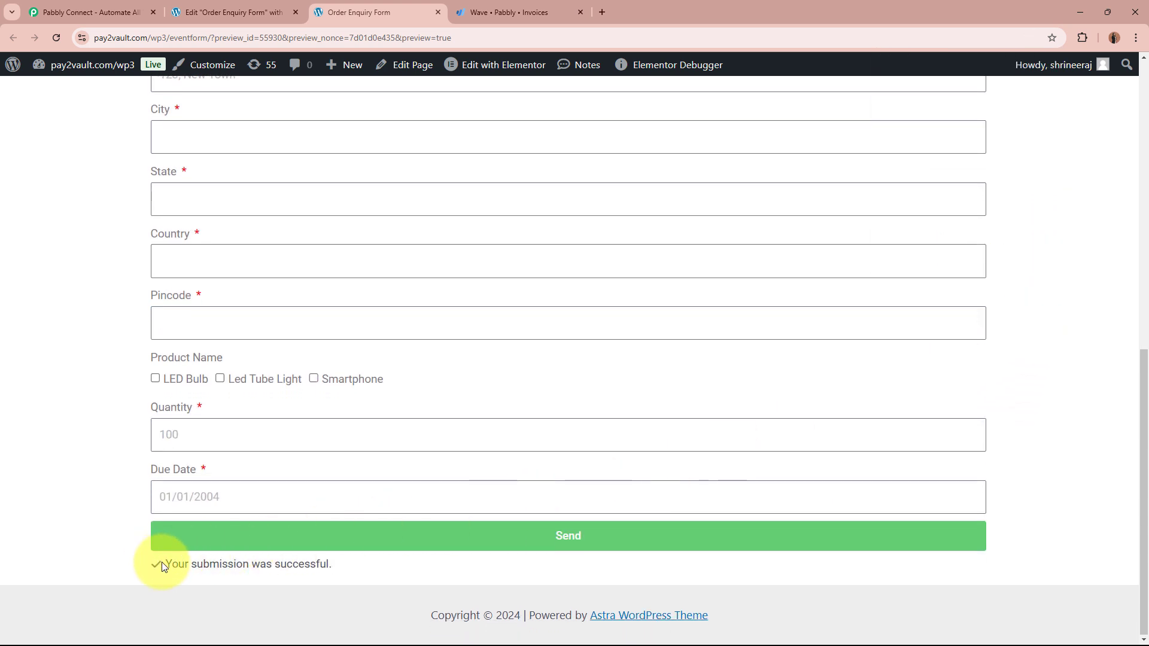
pyautogui.moveTo(161, 564); pyautogui.dragTo(407, 567)
pyautogui.click(407, 567)
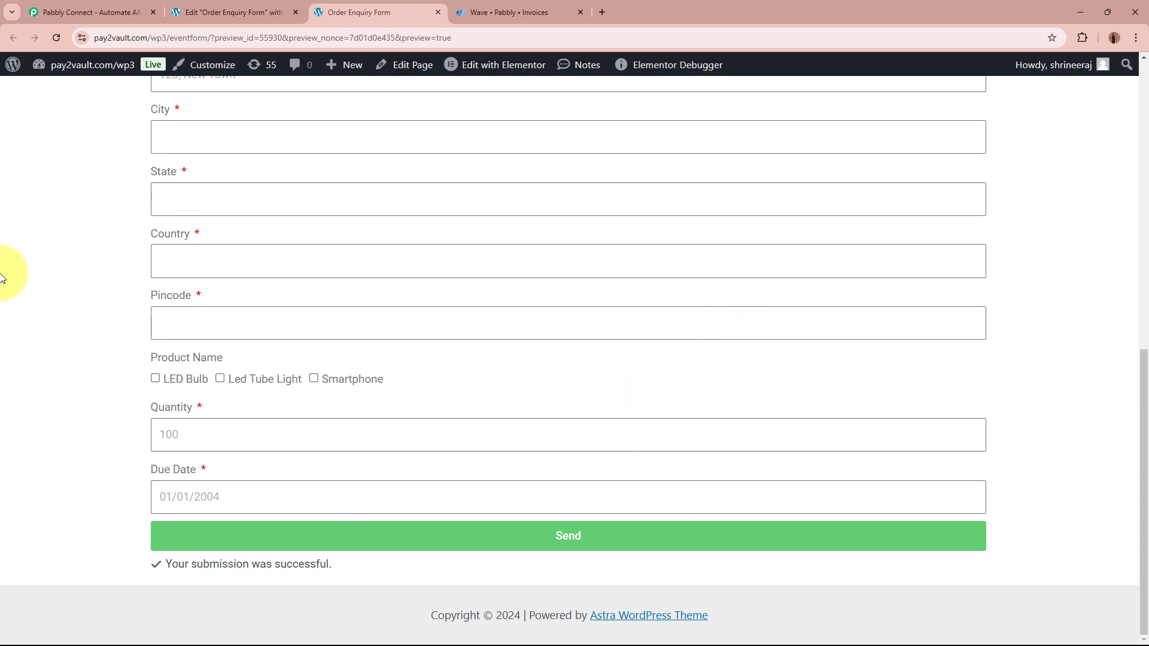
# Step: Switch to Wave, close the invoice popup, and reload so the ₹150,000.00 invoice appears
pyautogui.click(467, 12)
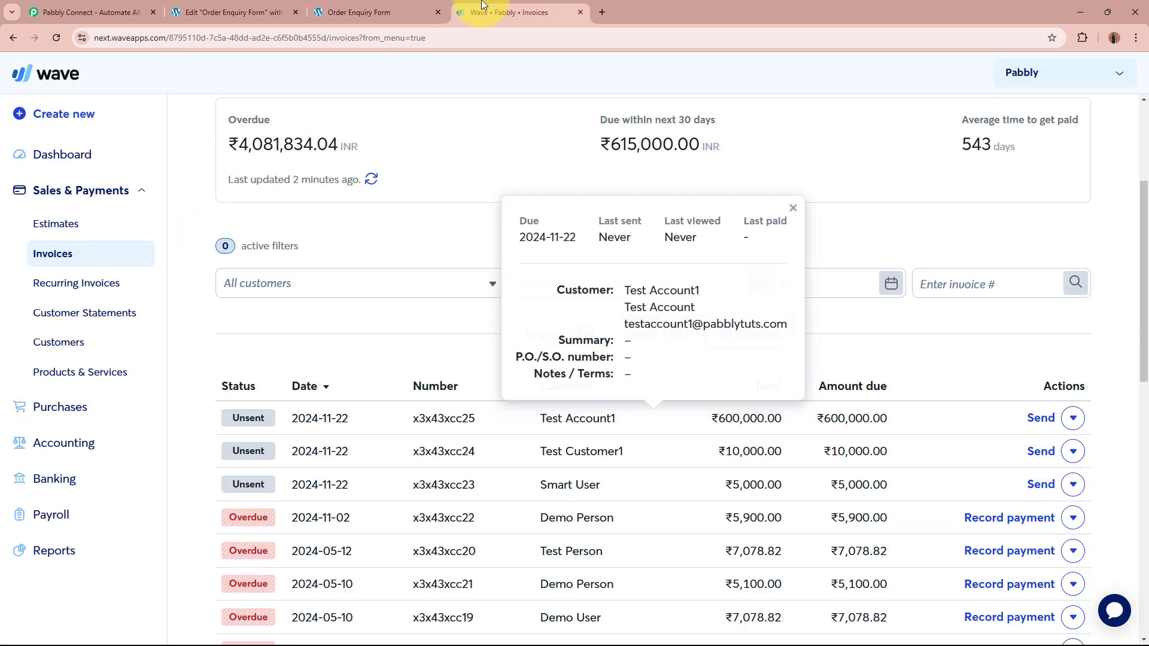
pyautogui.click(793, 208)
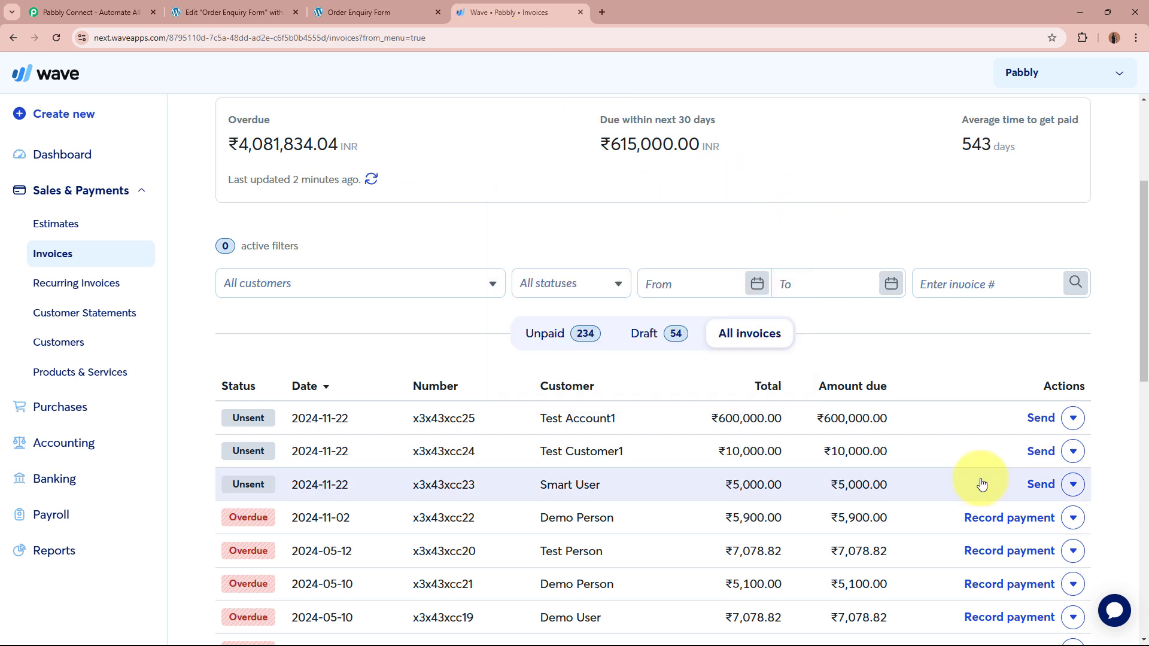
pyautogui.click(56, 38)
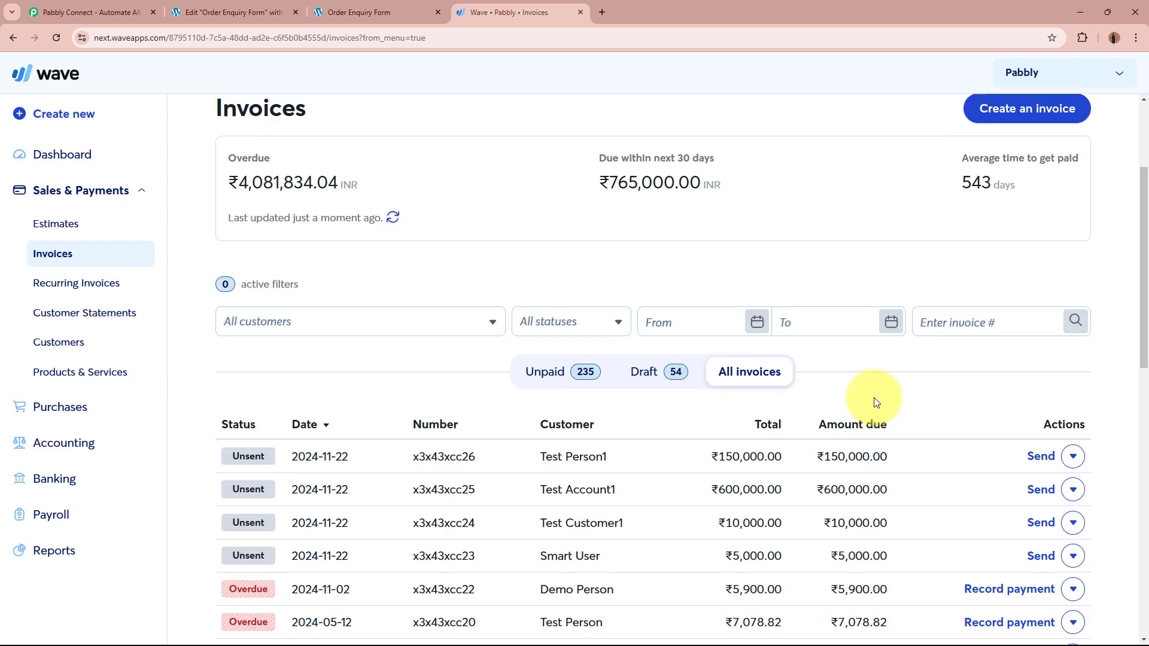
pyautogui.scroll(-1, 874, 398)
pyautogui.moveTo(484, 390)
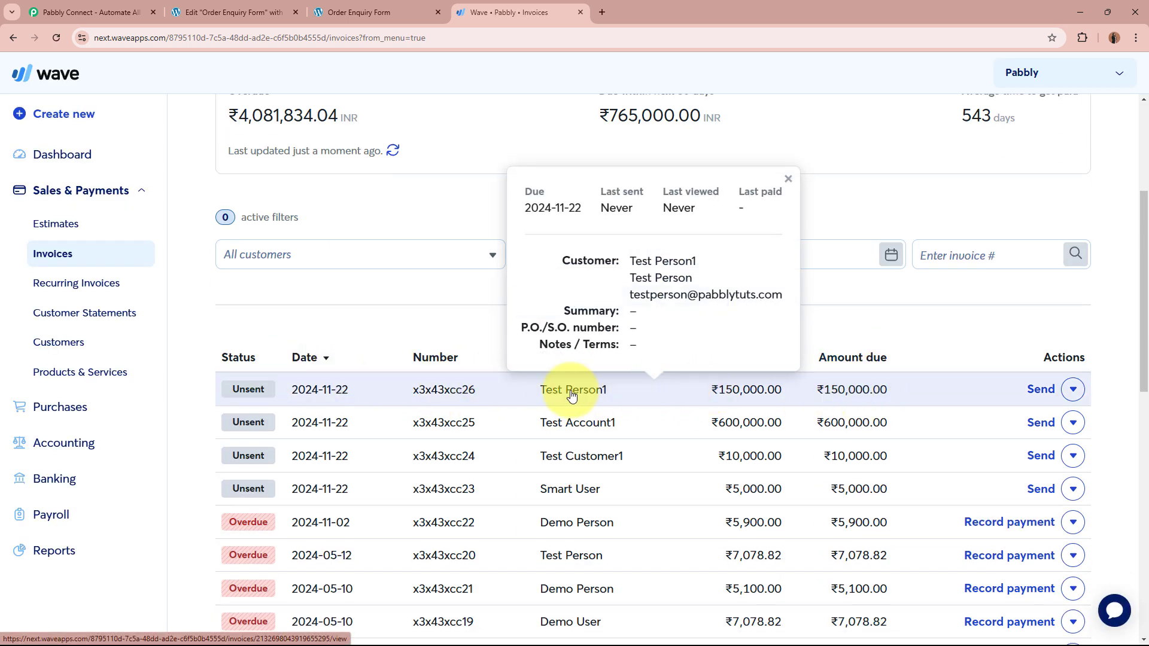
# Step: Open invoice x3x43xcc26 and check its TEST PERSON heading, billed customer and invoice number
pyautogui.click(467, 391)
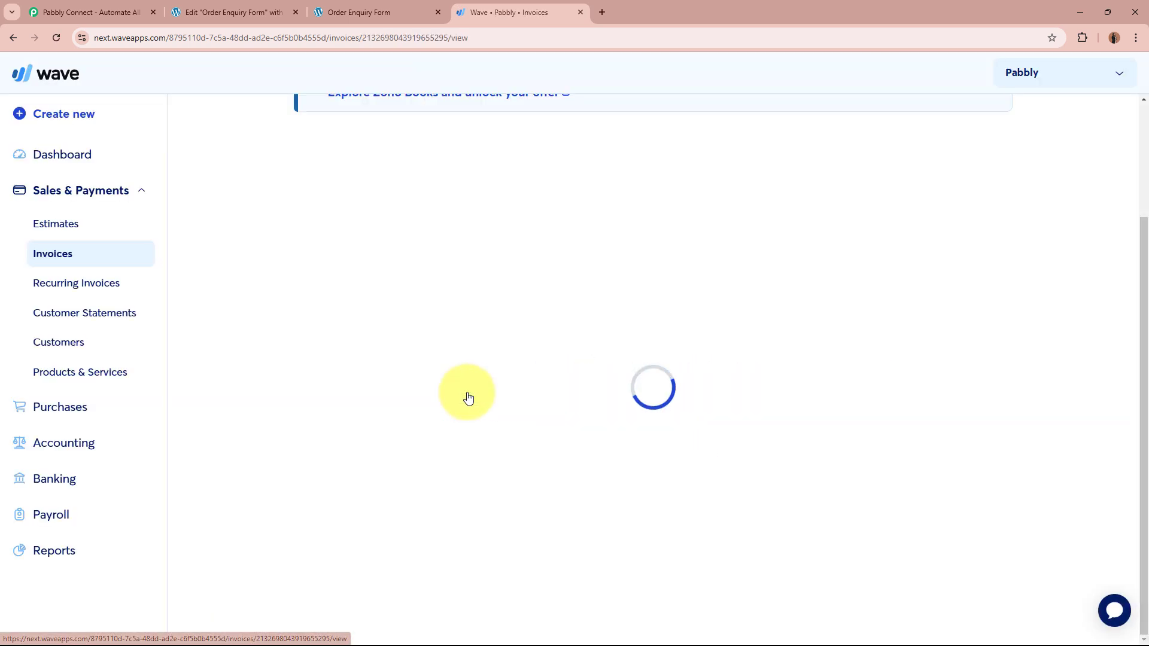
pyautogui.scroll(-10, 467, 393)
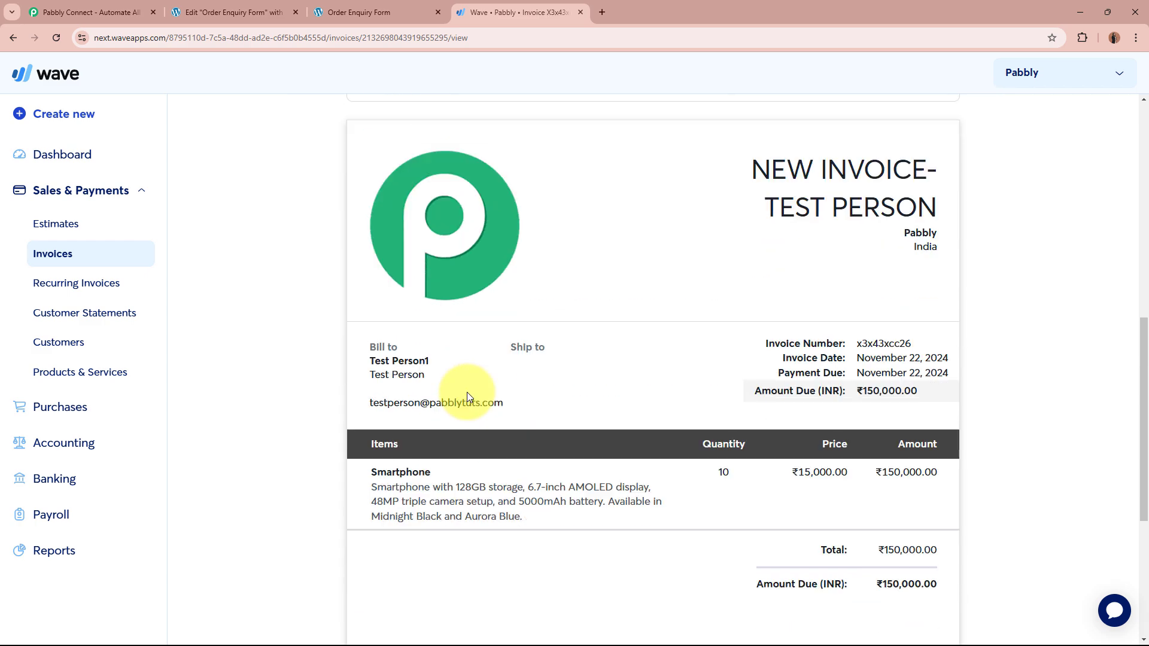
pyautogui.moveTo(772, 122); pyautogui.dragTo(975, 120)
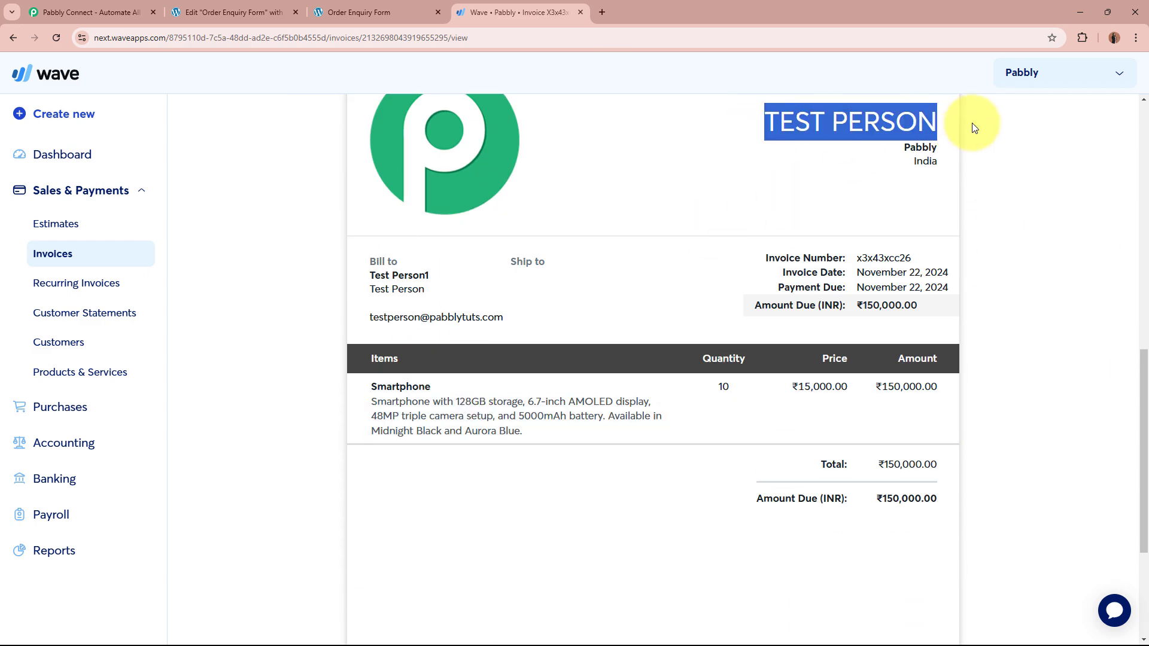
pyautogui.click(975, 121)
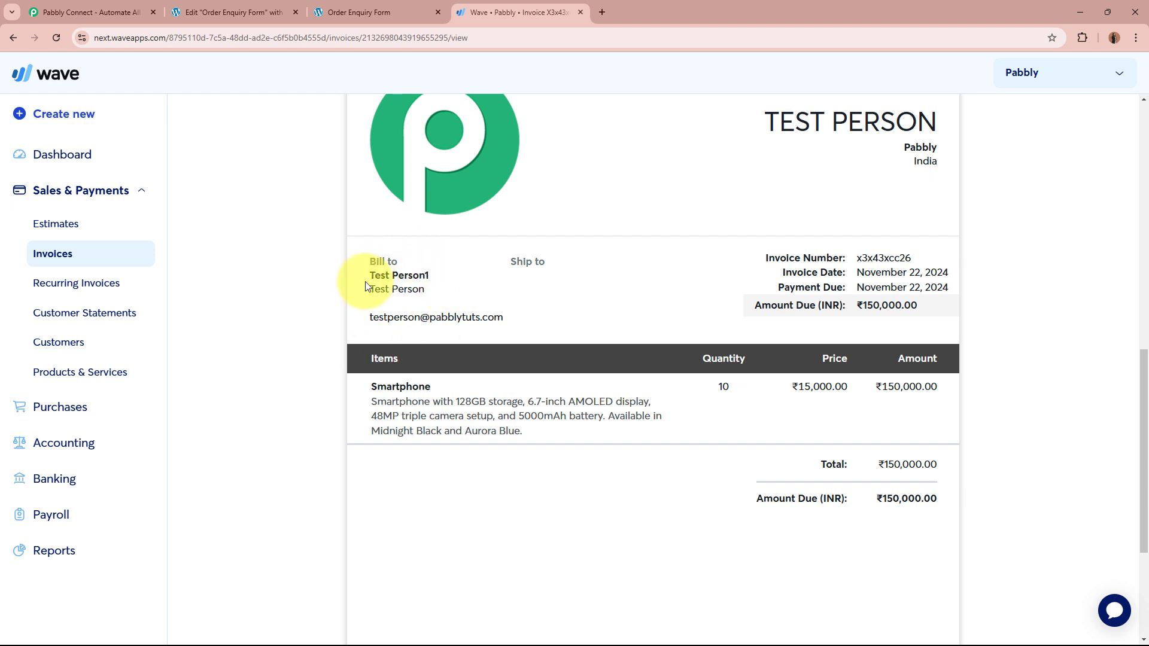
pyautogui.moveTo(371, 275); pyautogui.dragTo(441, 274)
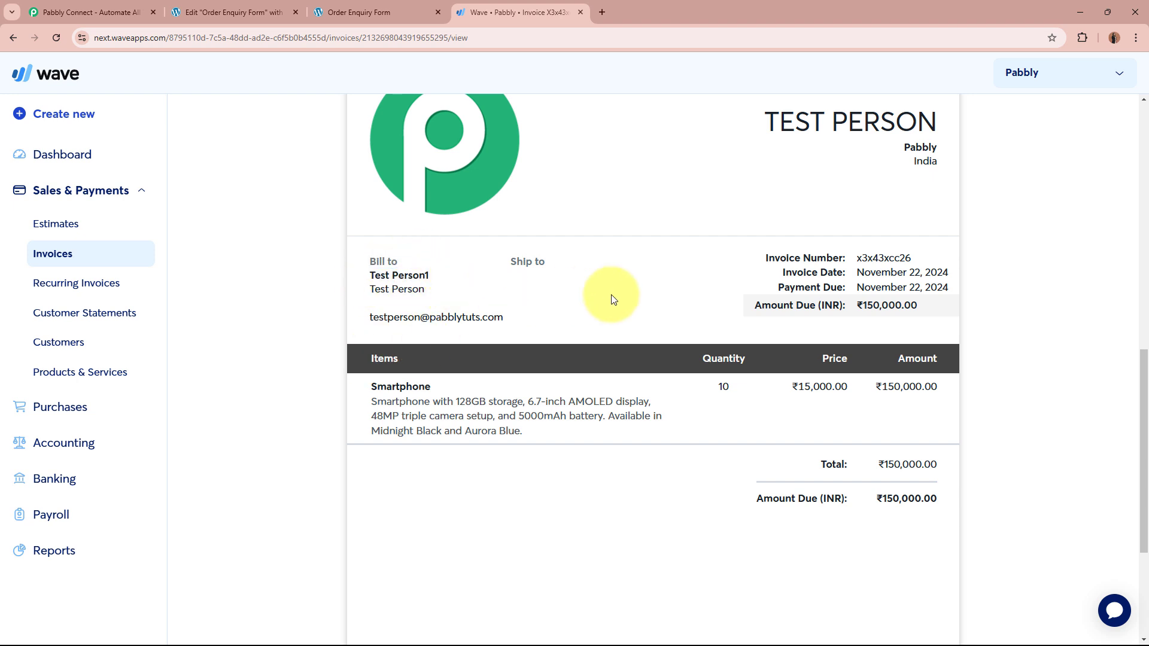
pyautogui.moveTo(857, 257); pyautogui.dragTo(897, 273)
pyautogui.click(609, 313)
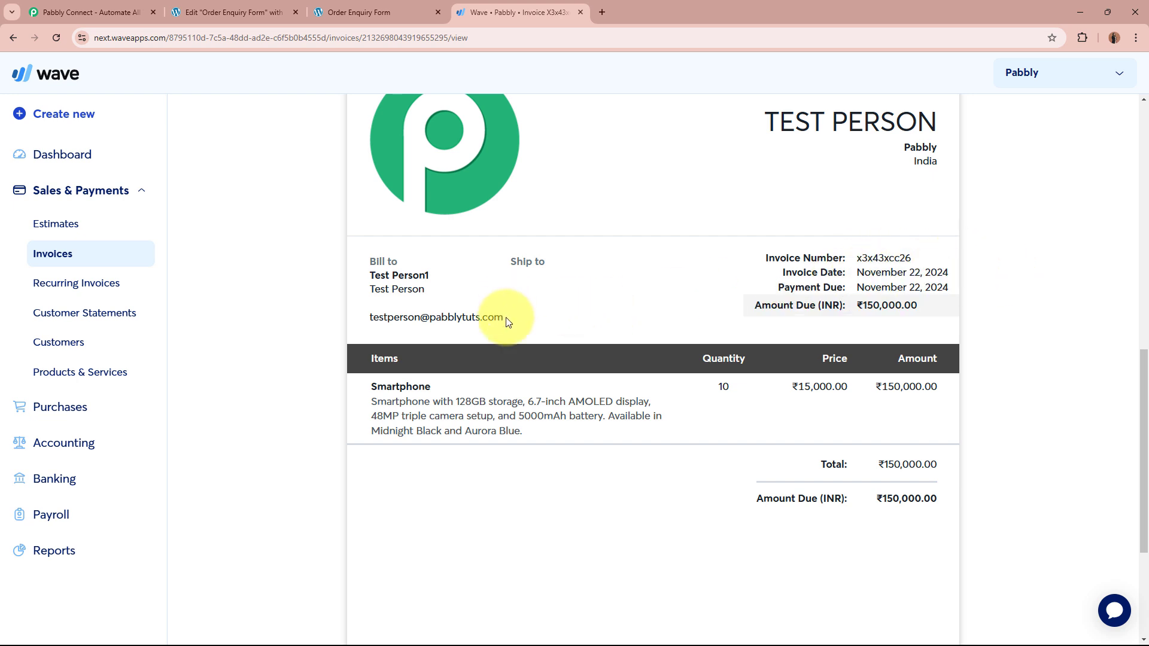
# Step: Verify the customer email, Smartphone item, quantity 10 and the ₹150,000.00 line amount
pyautogui.moveTo(503, 318); pyautogui.dragTo(351, 308)
pyautogui.moveTo(366, 386); pyautogui.dragTo(436, 381)
pyautogui.moveTo(371, 402); pyautogui.dragTo(569, 452)
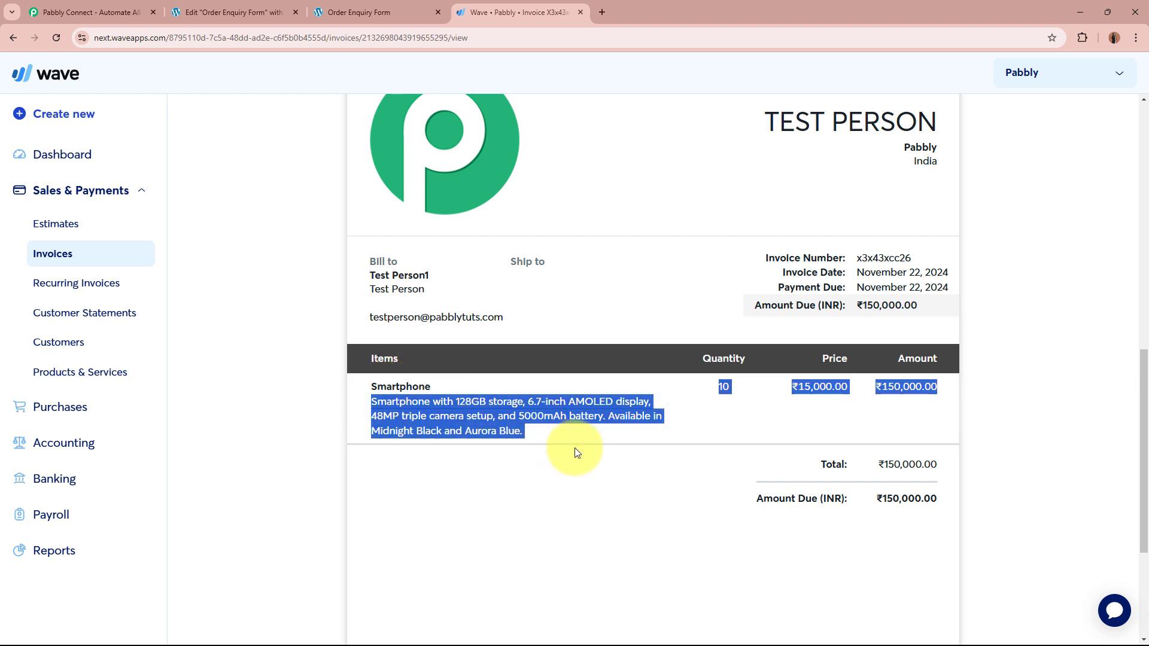
pyautogui.click(745, 392)
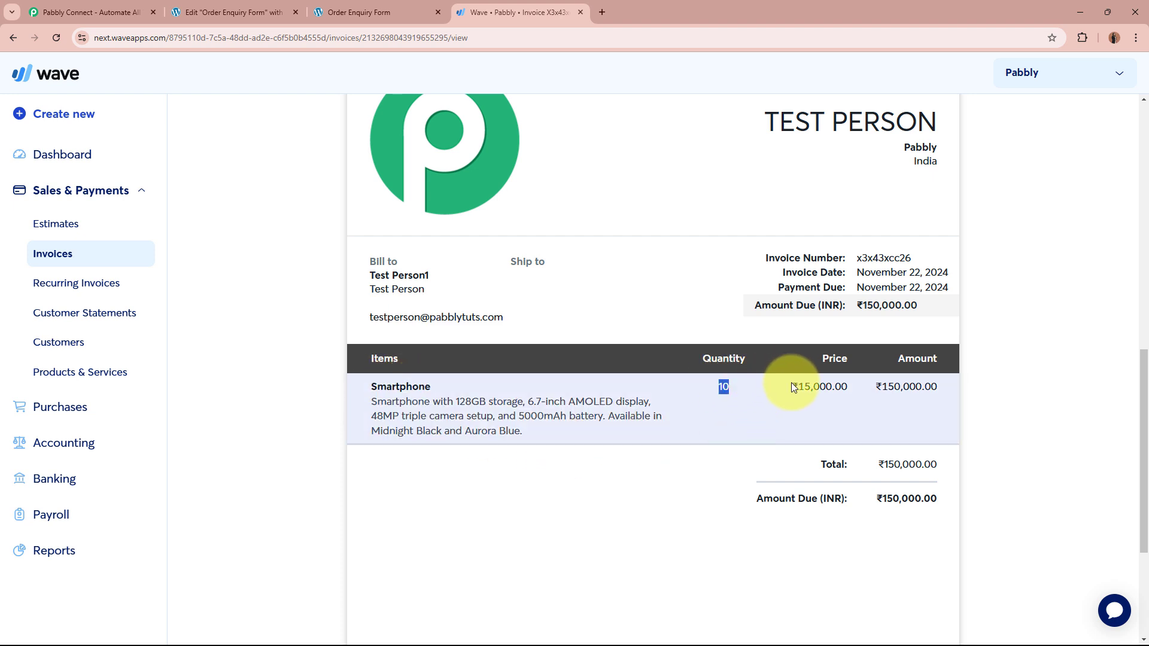
pyautogui.moveTo(876, 387); pyautogui.dragTo(957, 390)
pyautogui.click(957, 390)
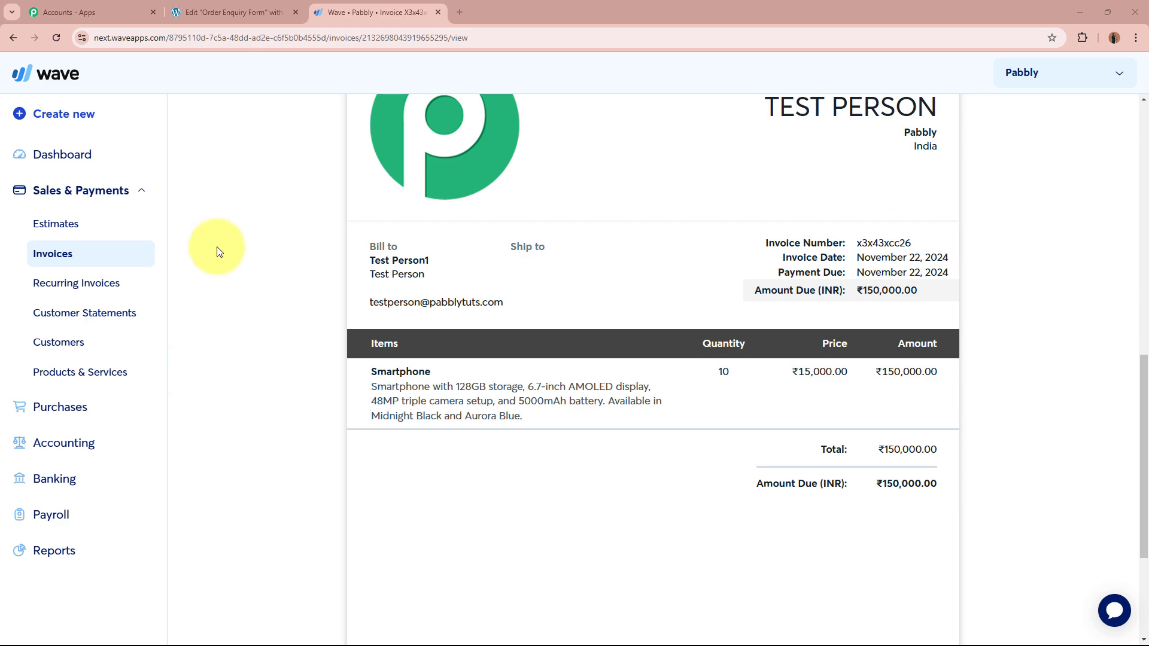
pyautogui.scroll(-2, 262, 285)
pyautogui.scroll(2, 260, 299)
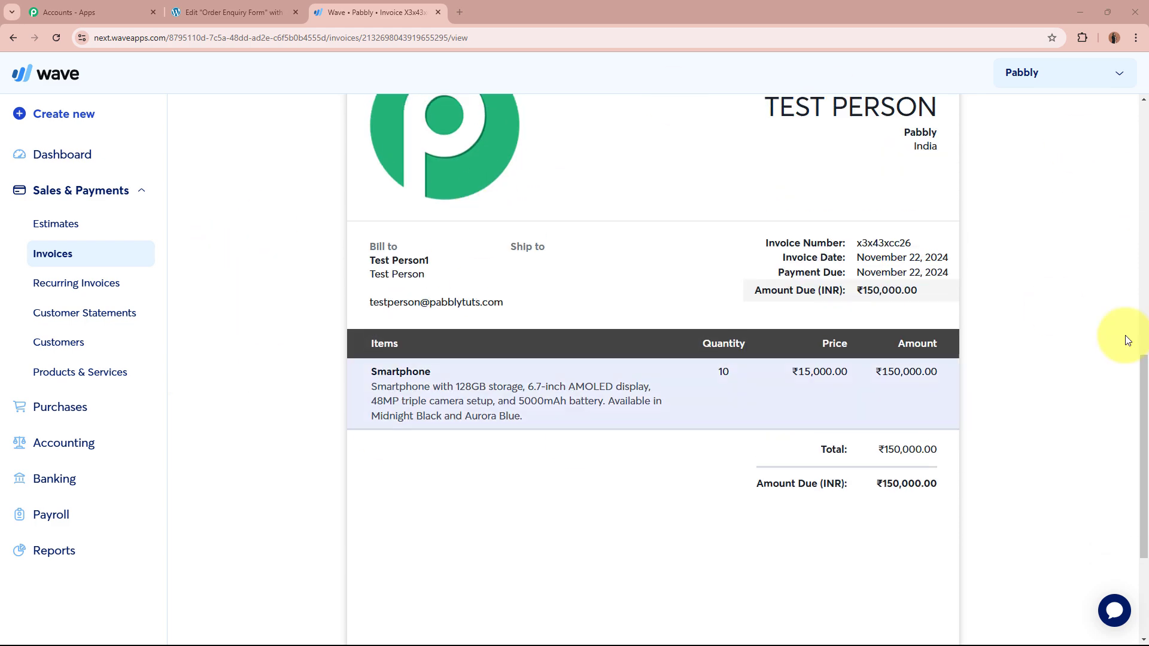
# Step: Flip between the Elementor editor, Wave invoice and Pabbly Connect website tabs
pyautogui.click(206, 12)
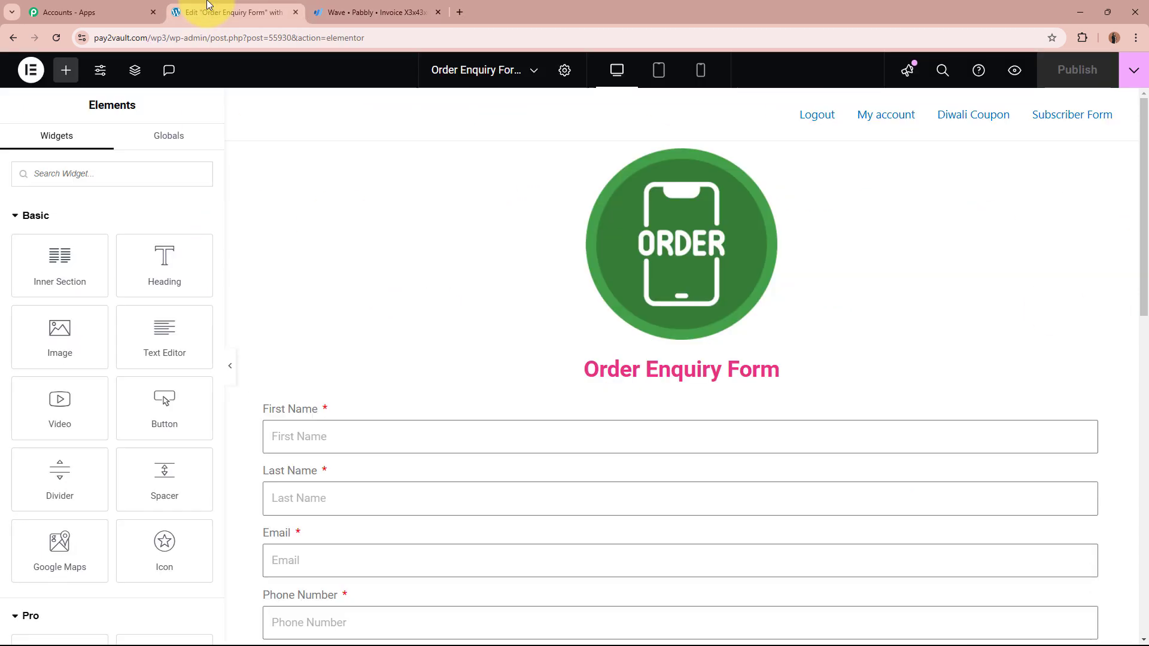
pyautogui.click(354, 12)
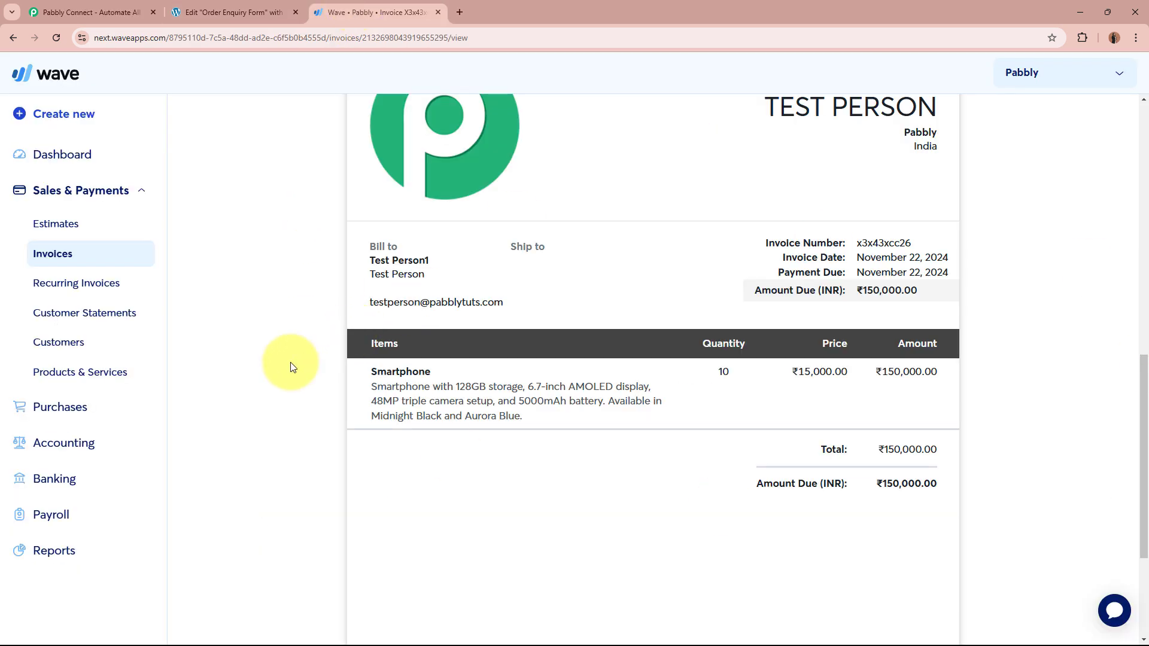
pyautogui.click(237, 9)
pyautogui.click(365, 7)
pyautogui.click(56, 9)
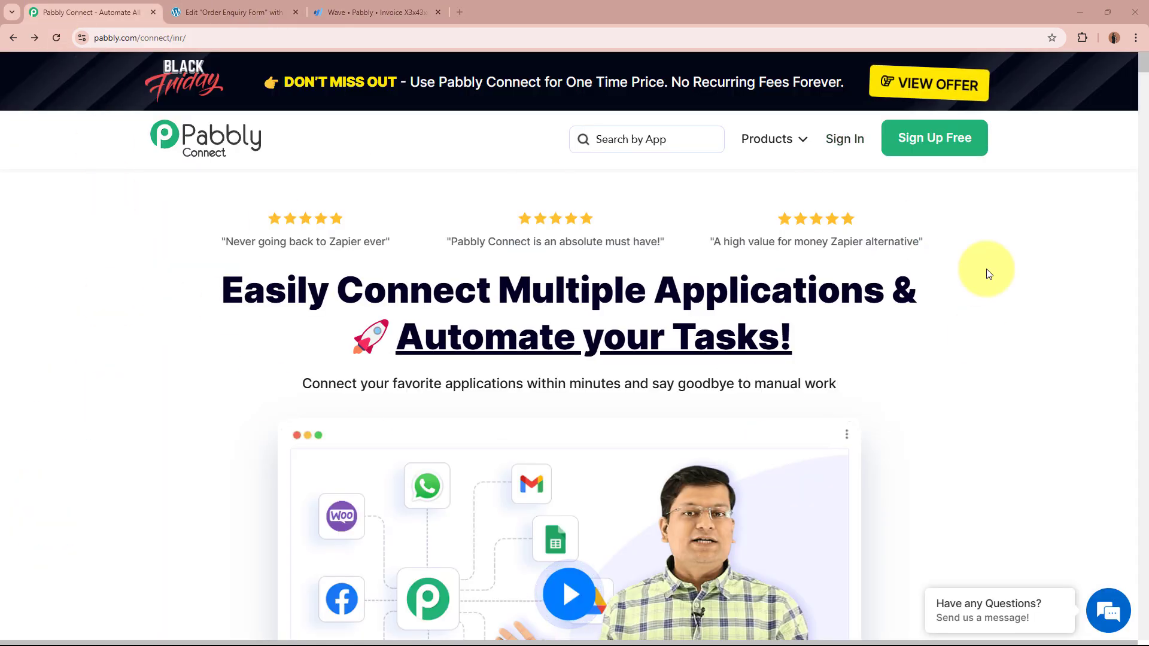
# Step: Look over the Order Enquiry Form page in Elementor, then return to the Wave invoice
pyautogui.click(220, 10)
pyautogui.moveTo(45, 357); pyautogui.dragTo(469, 292)
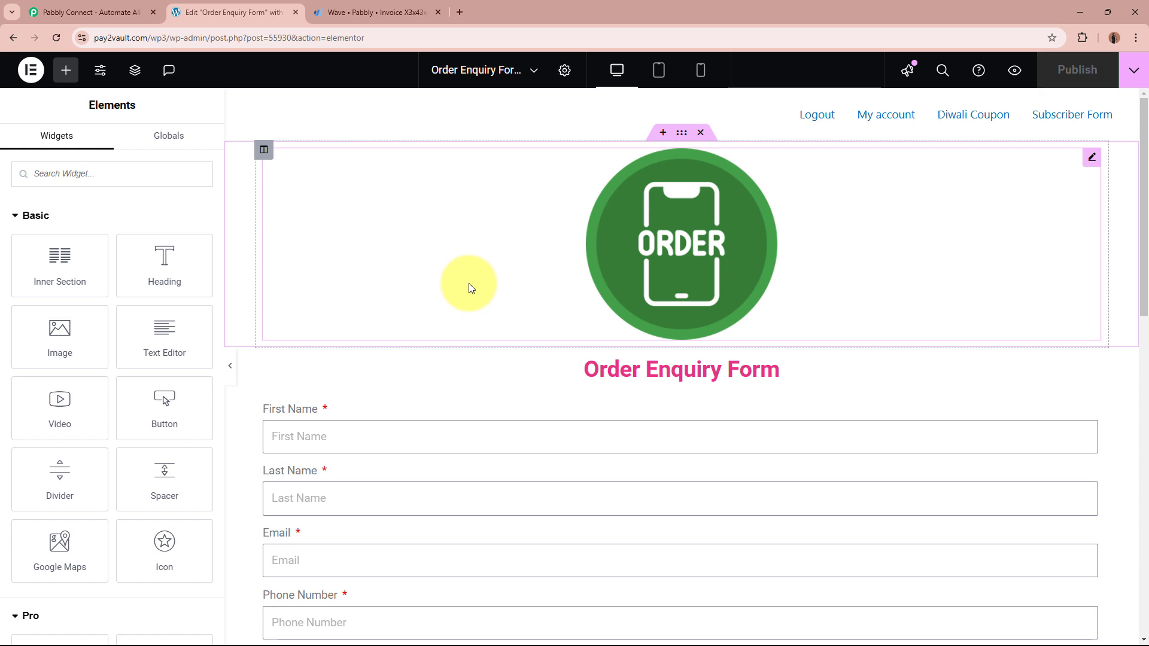
pyautogui.scroll(-6, 469, 286)
pyautogui.scroll(6, 869, 291)
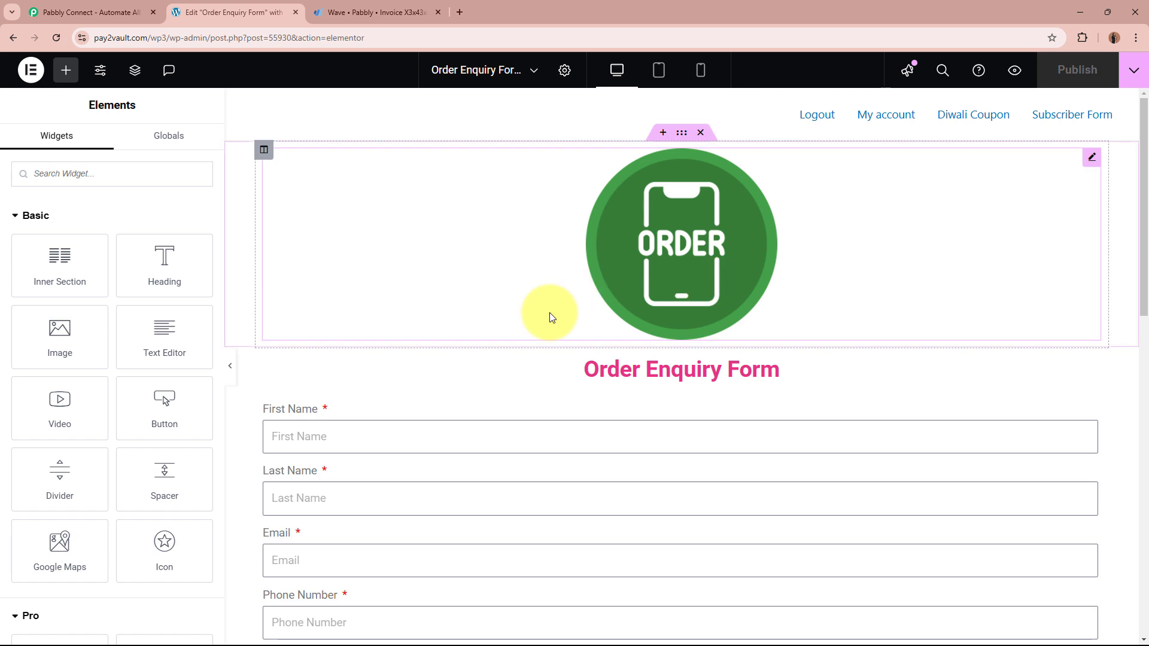
pyautogui.click(367, 11)
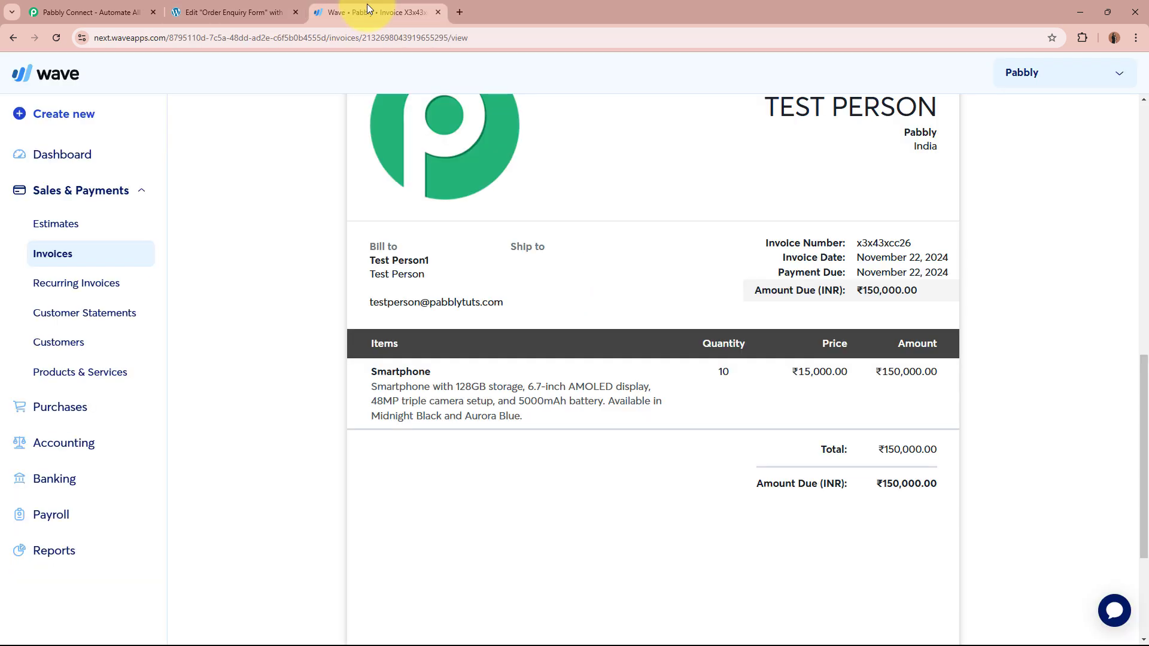
# Step: Show Wave's invoice list with the newest invoice, then go to the Pabbly Connect website
pyautogui.click(89, 254)
pyautogui.moveTo(545, 439)
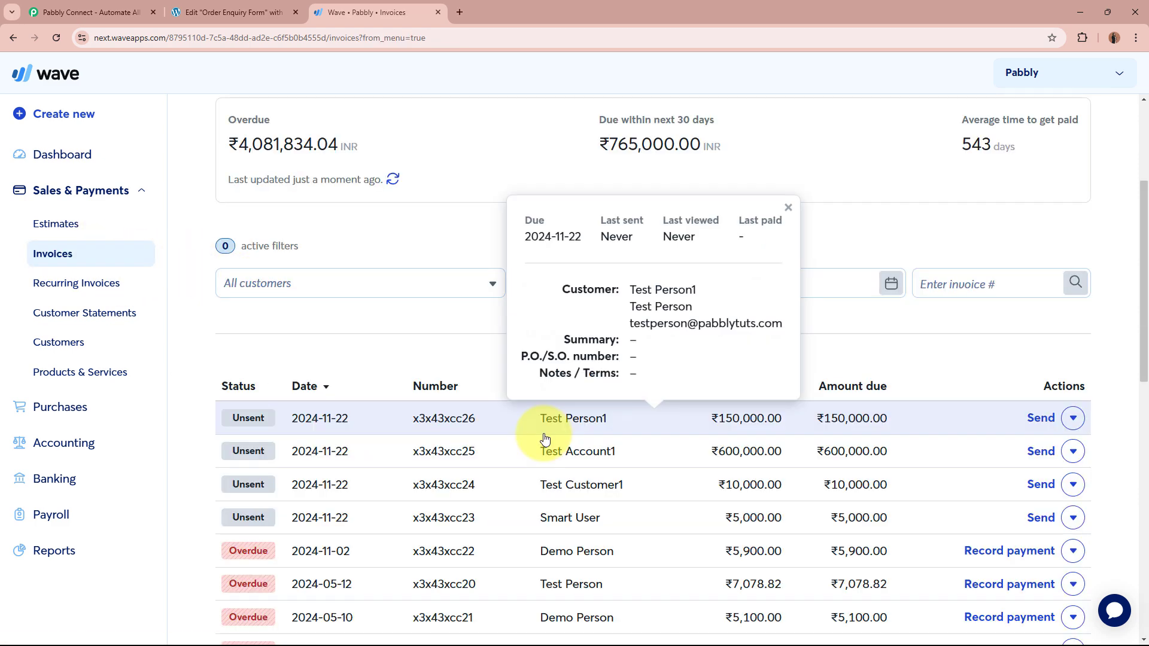
pyautogui.click(78, 11)
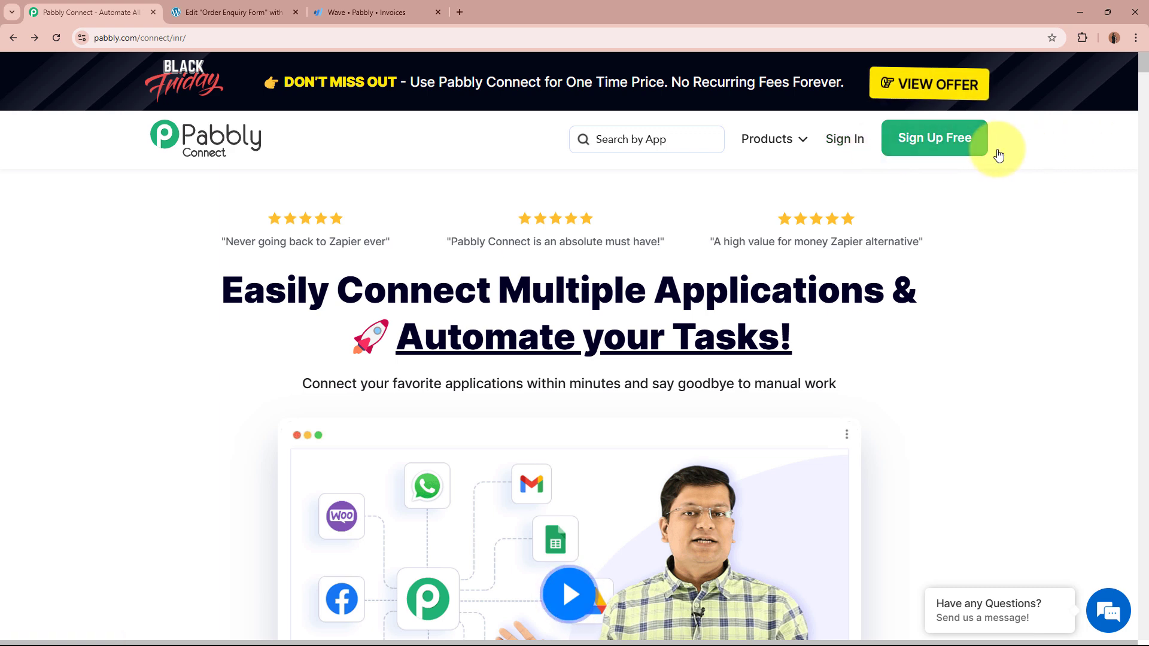
# Step: Sign in to Pabbly Accounts and launch Pabbly Connect from the All Pabbly Apps page
pyautogui.click(841, 140)
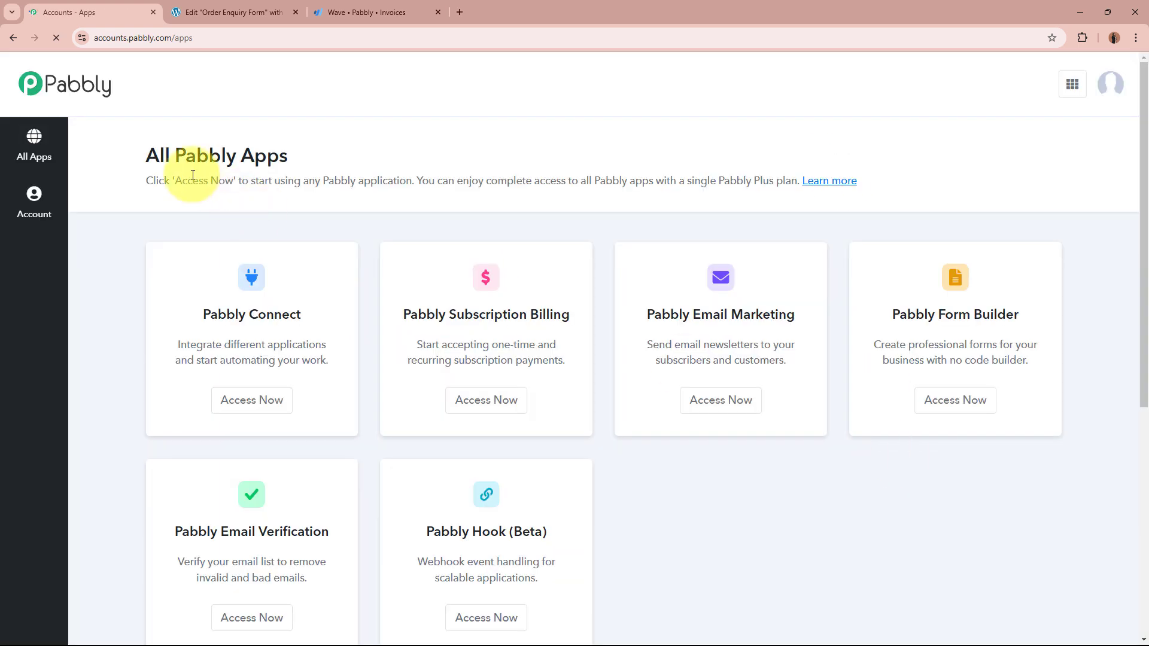
pyautogui.moveTo(142, 159); pyautogui.dragTo(397, 159)
pyautogui.click(397, 159)
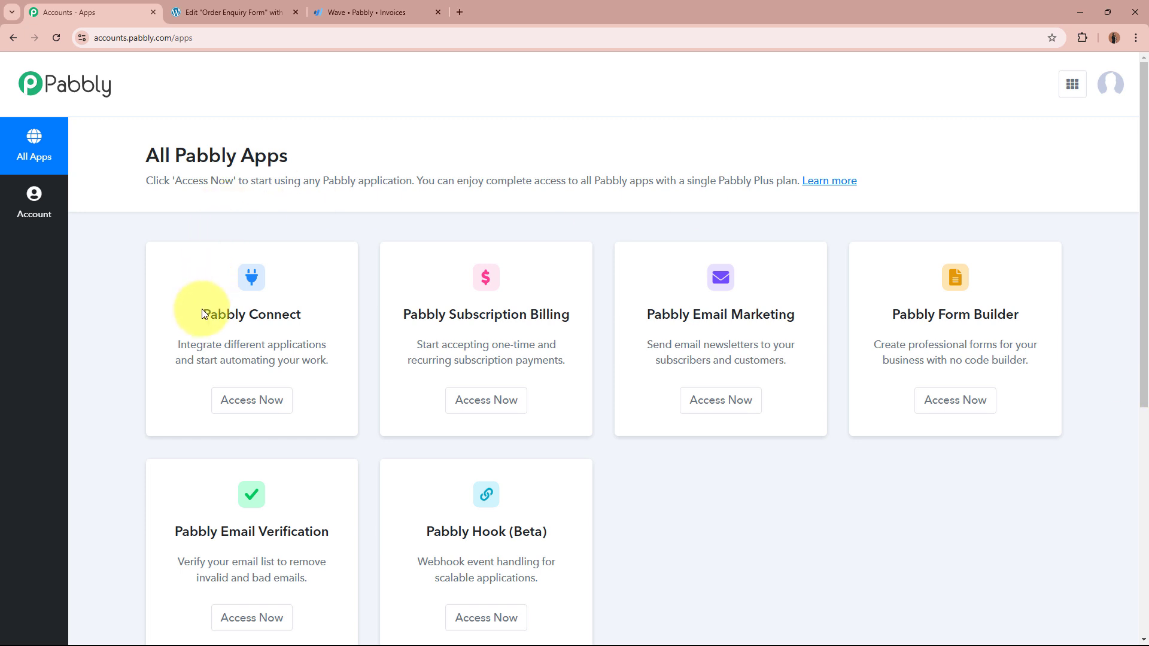
pyautogui.moveTo(202, 315); pyautogui.dragTo(318, 298)
pyautogui.click(318, 298)
pyautogui.click(273, 407)
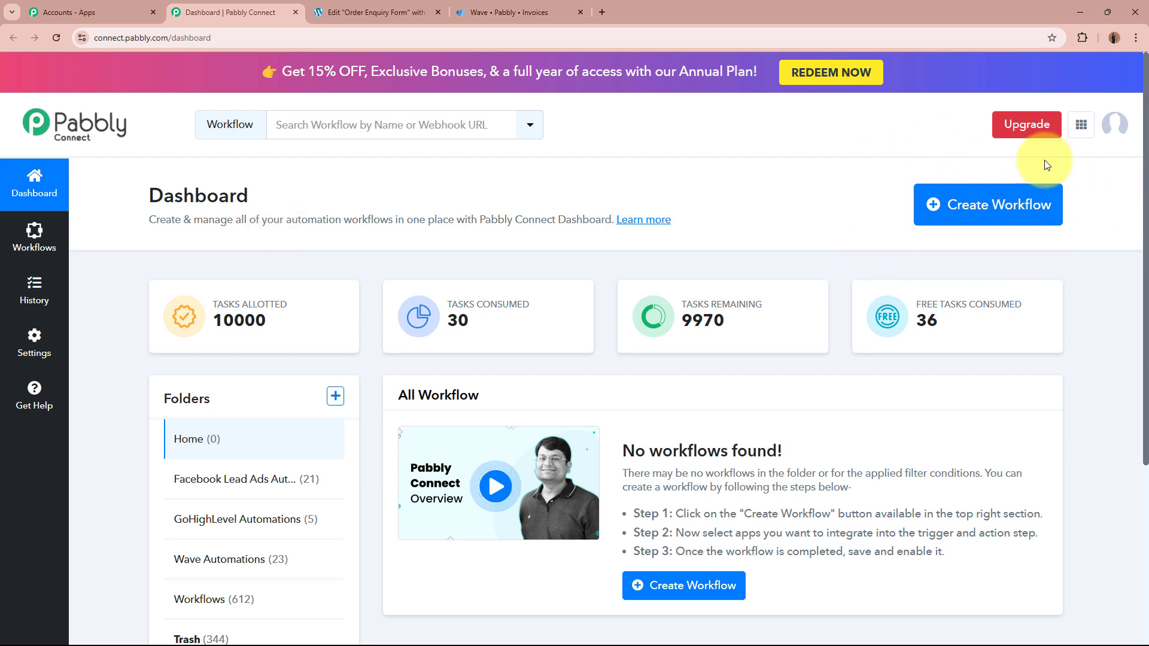
# Step: Start a new workflow named 'Create Wave Invoice on Elementor Form Submission'
pyautogui.click(996, 226)
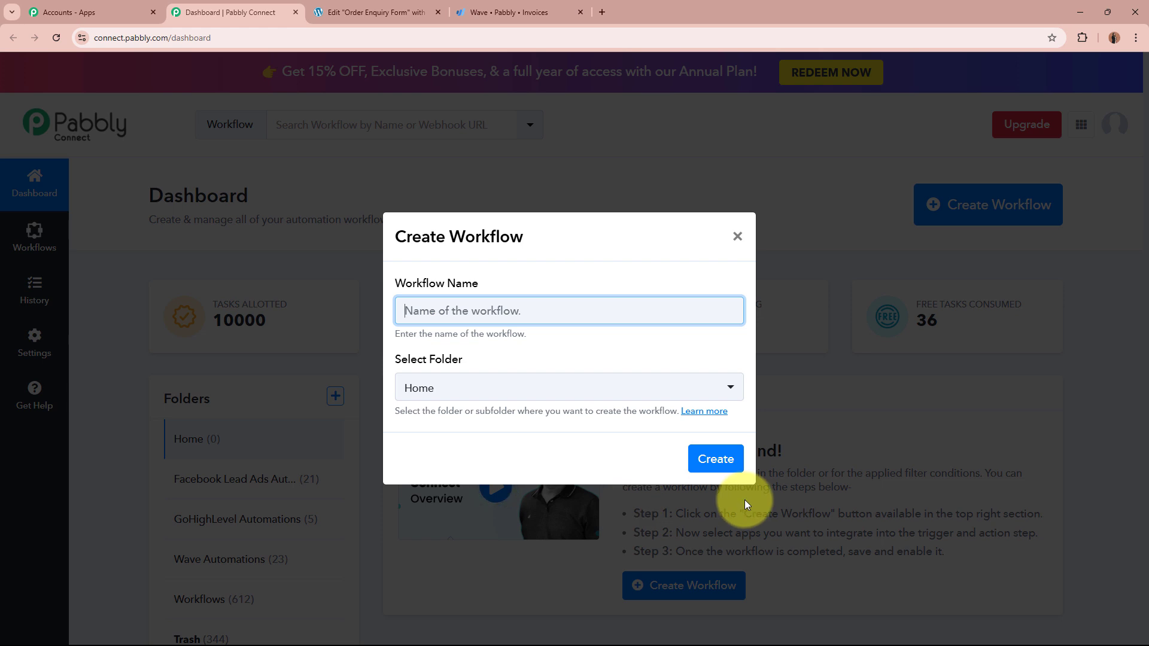
pyautogui.moveTo(395, 285); pyautogui.dragTo(472, 287)
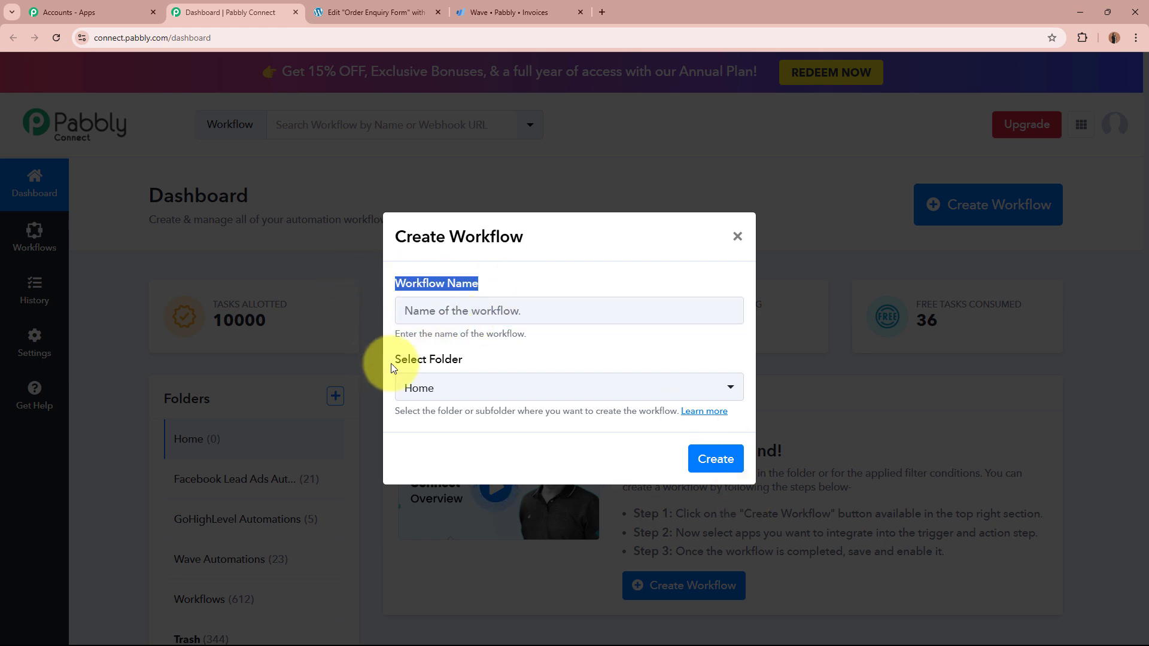
pyautogui.moveTo(394, 361); pyautogui.dragTo(551, 367)
pyautogui.click(556, 311)
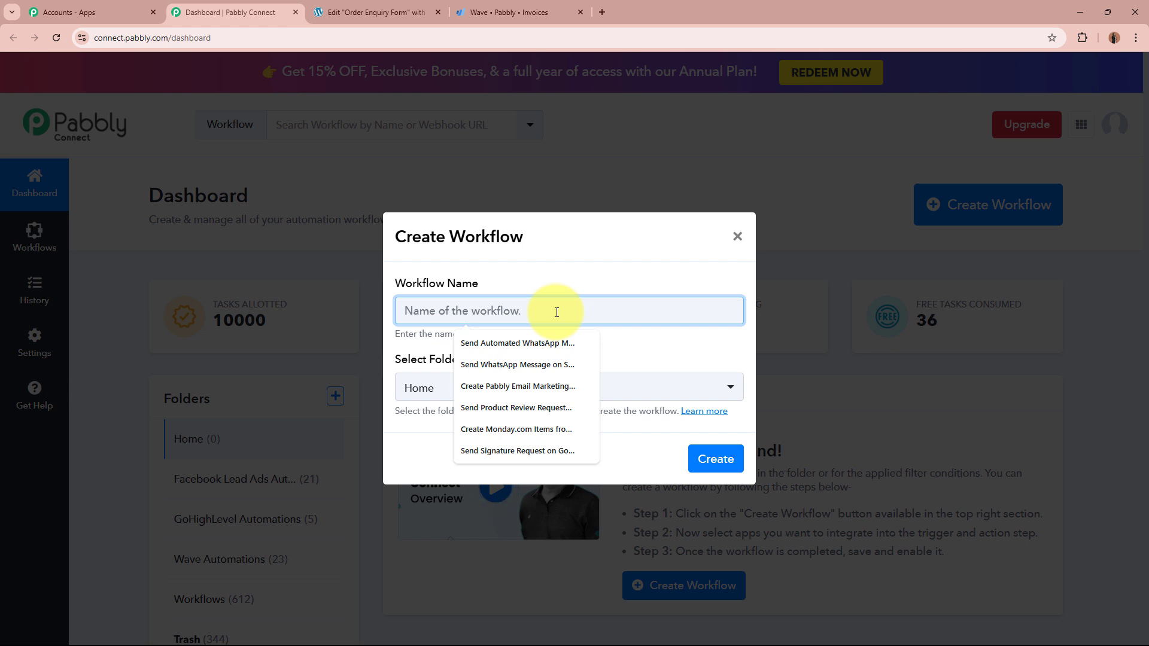
pyautogui.write('Create Wave Invoice on Elementor Form Submission')
pyautogui.moveTo(411, 311); pyautogui.dragTo(705, 312)
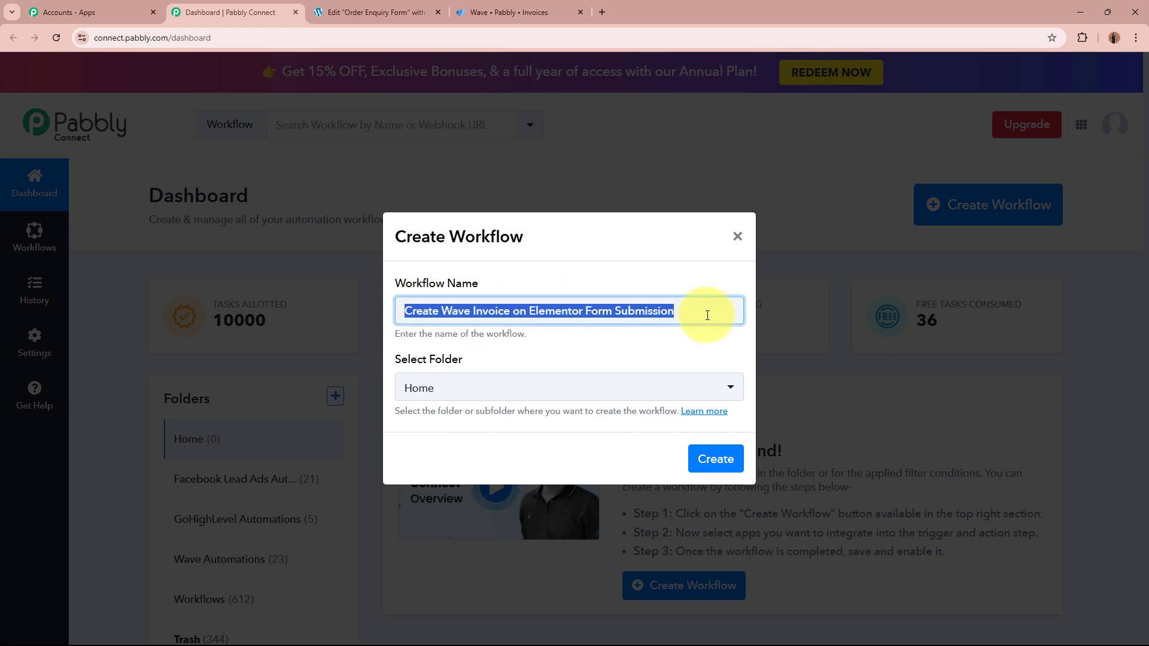
pyautogui.click(660, 358)
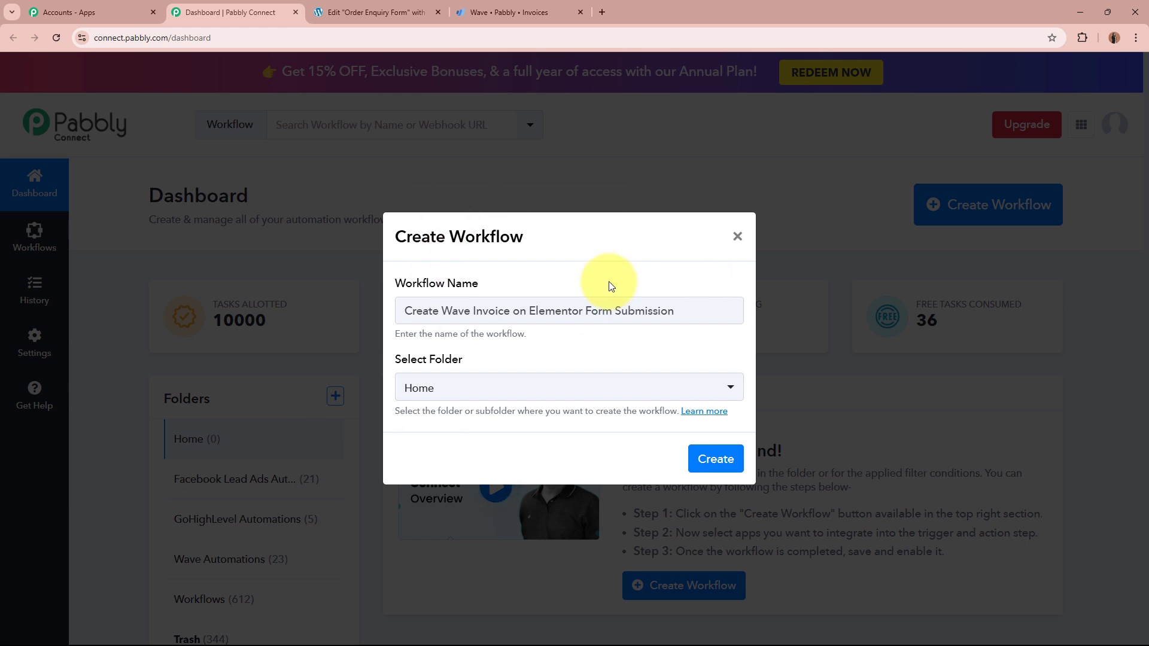
# Step: File the new workflow in the Wave Automations folder
pyautogui.click(520, 392)
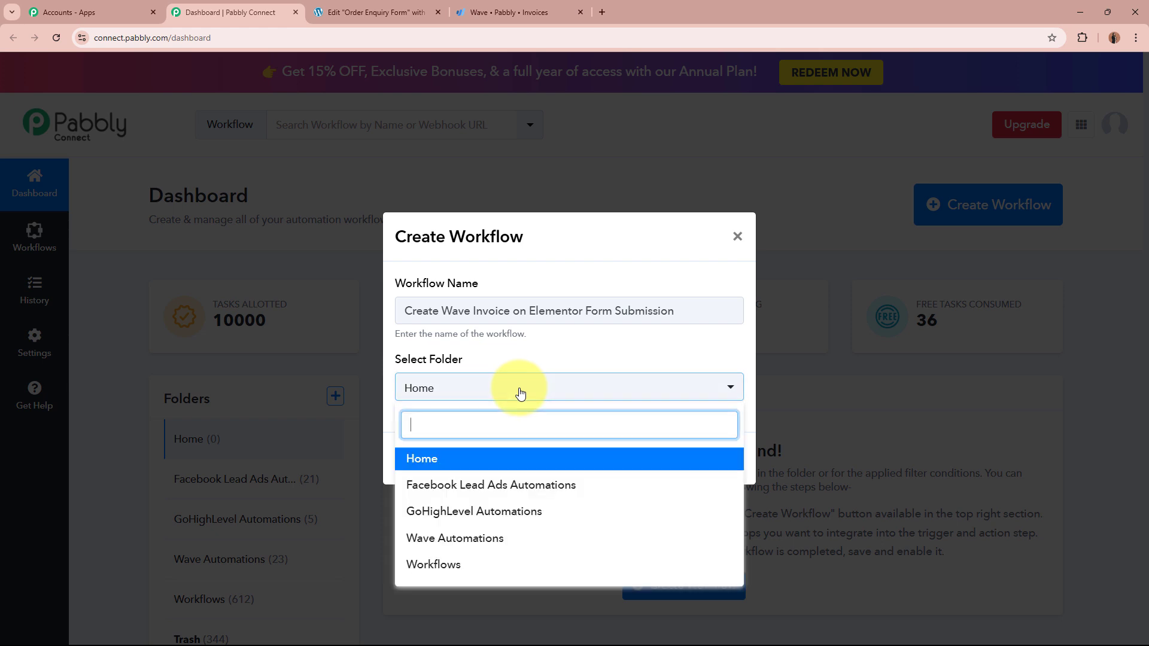
pyautogui.click(546, 549)
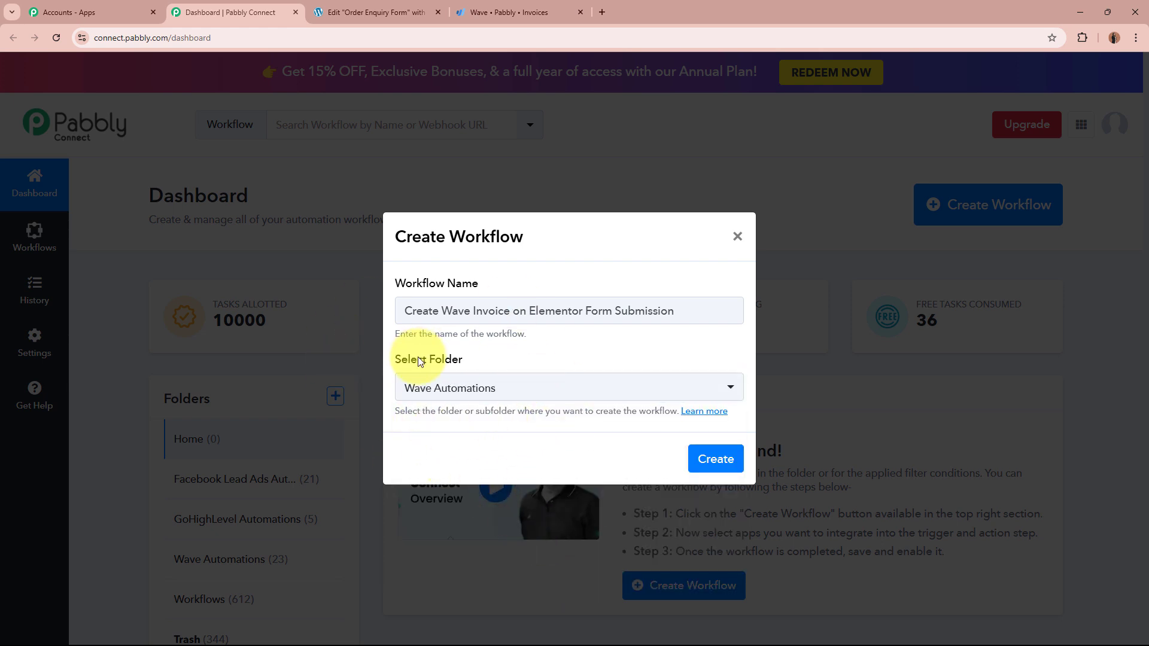
pyautogui.moveTo(403, 310); pyautogui.dragTo(657, 359)
pyautogui.click(651, 357)
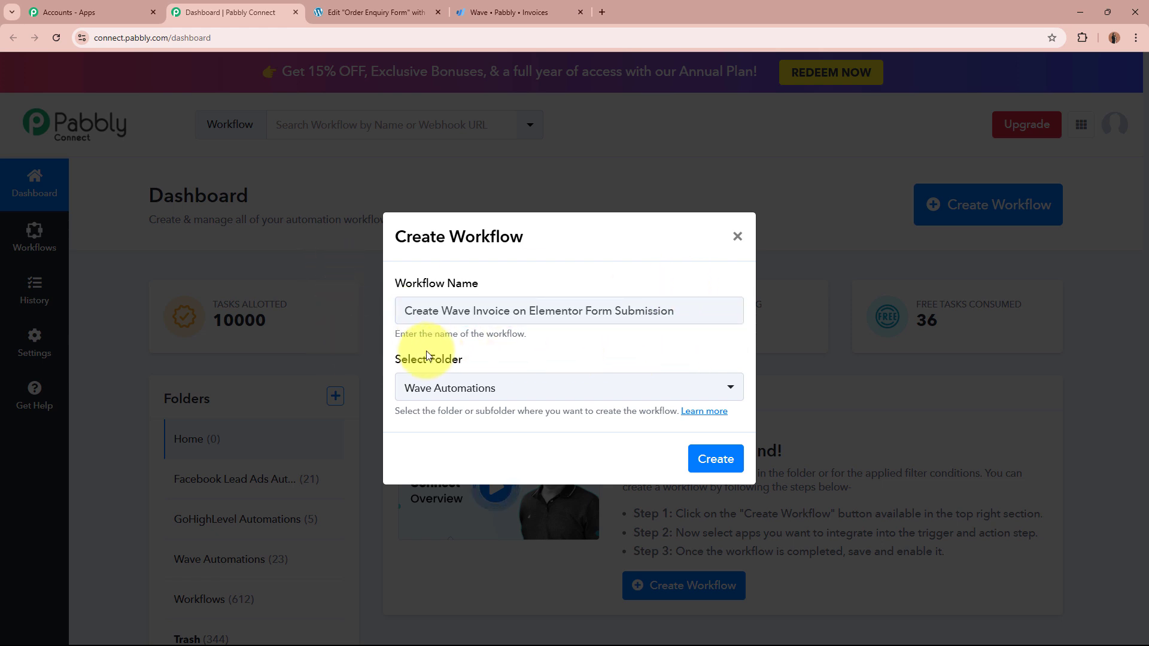
# Step: Create the workflow and set Elementor as its trigger app via an 'Ele' search
pyautogui.click(738, 467)
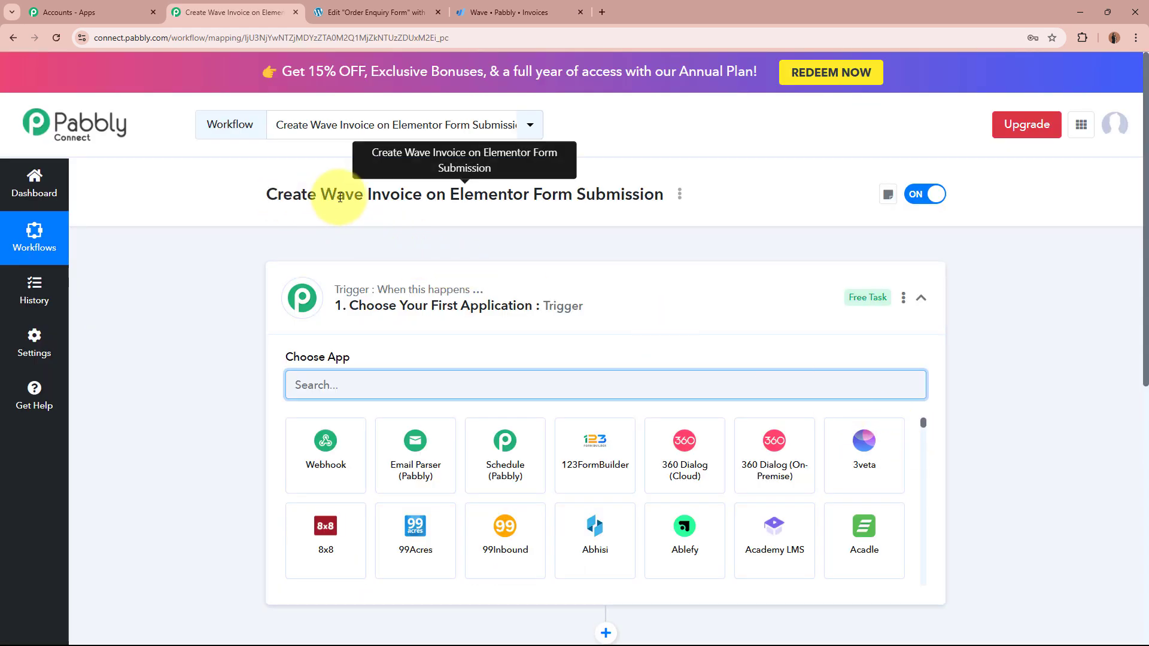
pyautogui.click(711, 303)
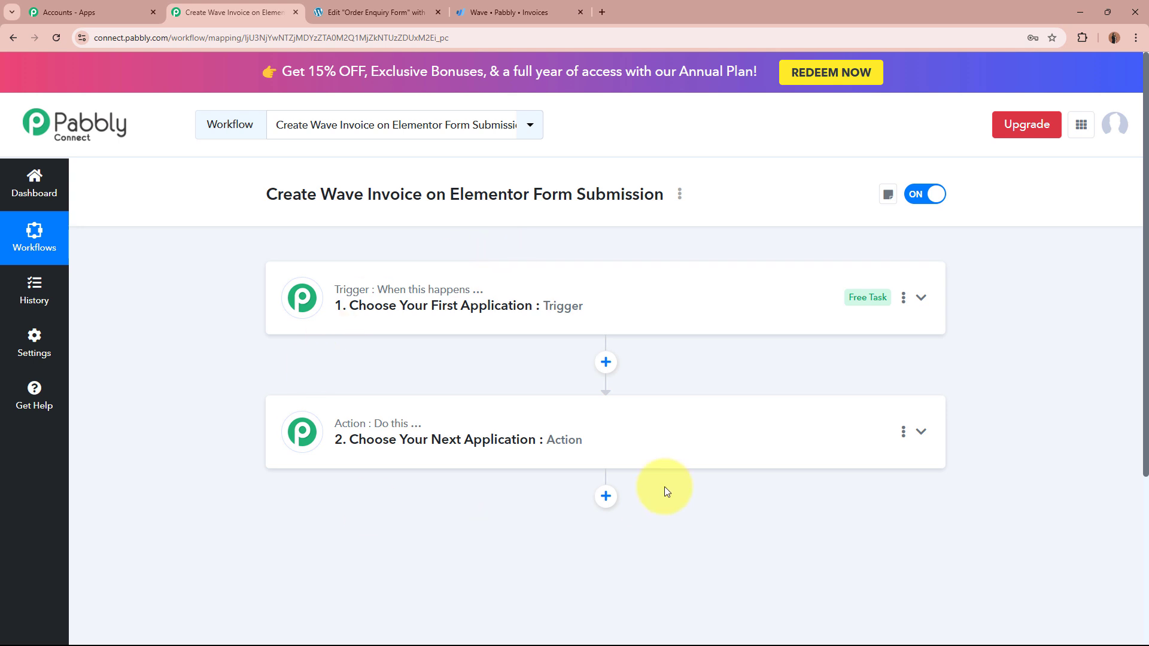
pyautogui.click(654, 298)
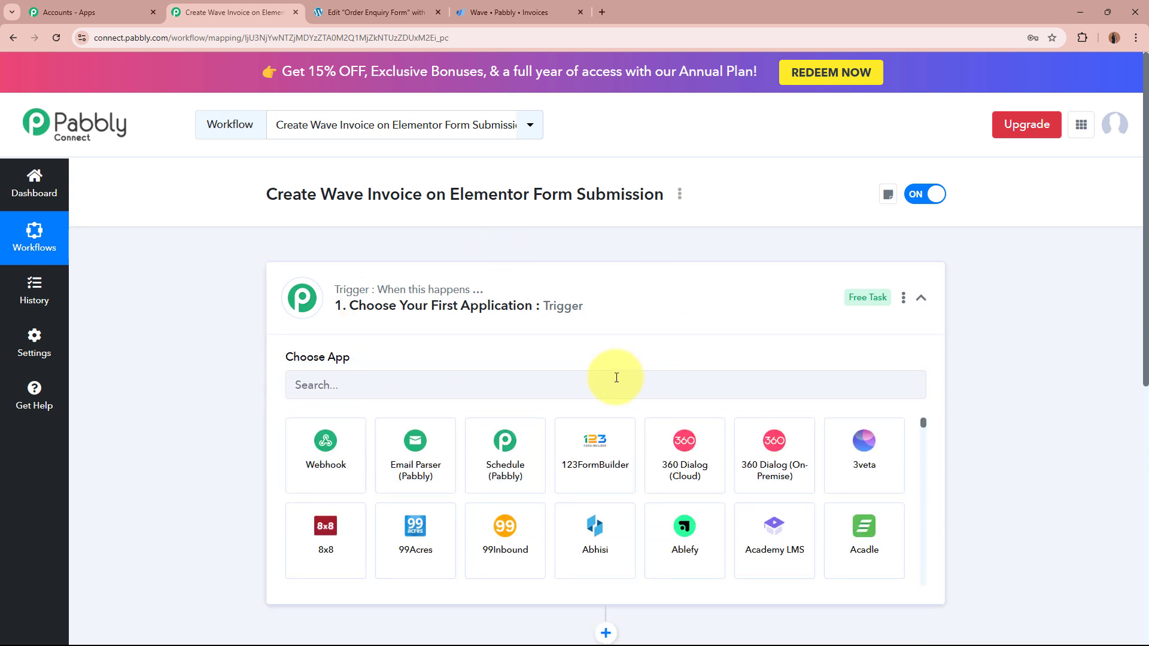
pyautogui.click(605, 391)
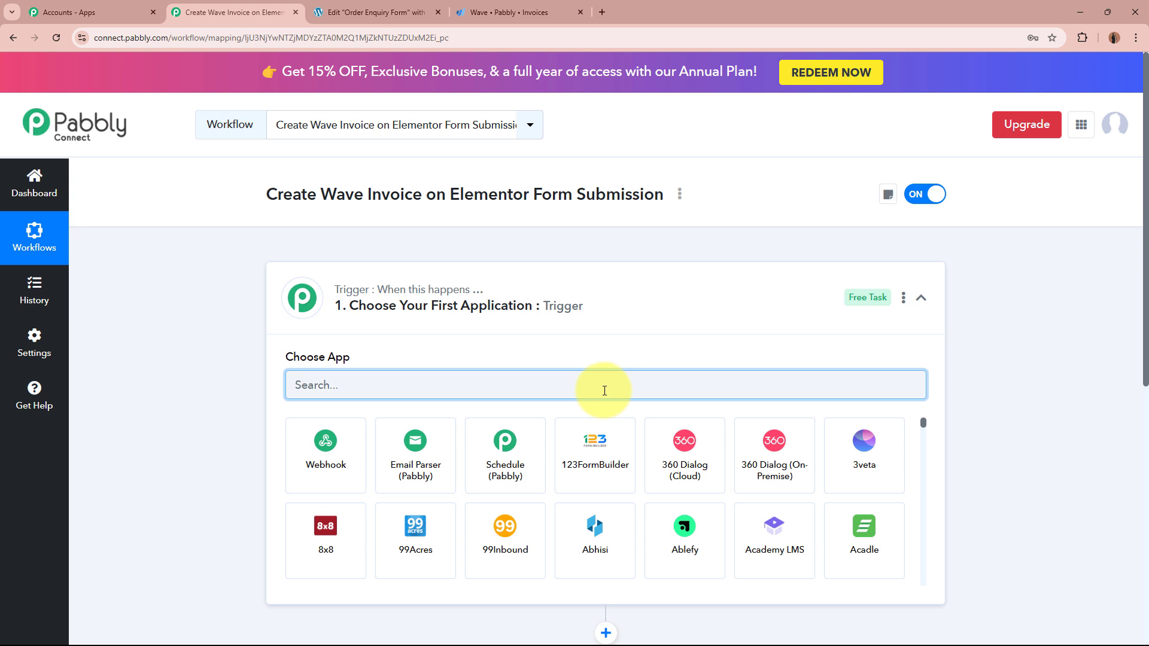
pyautogui.write('Ele')
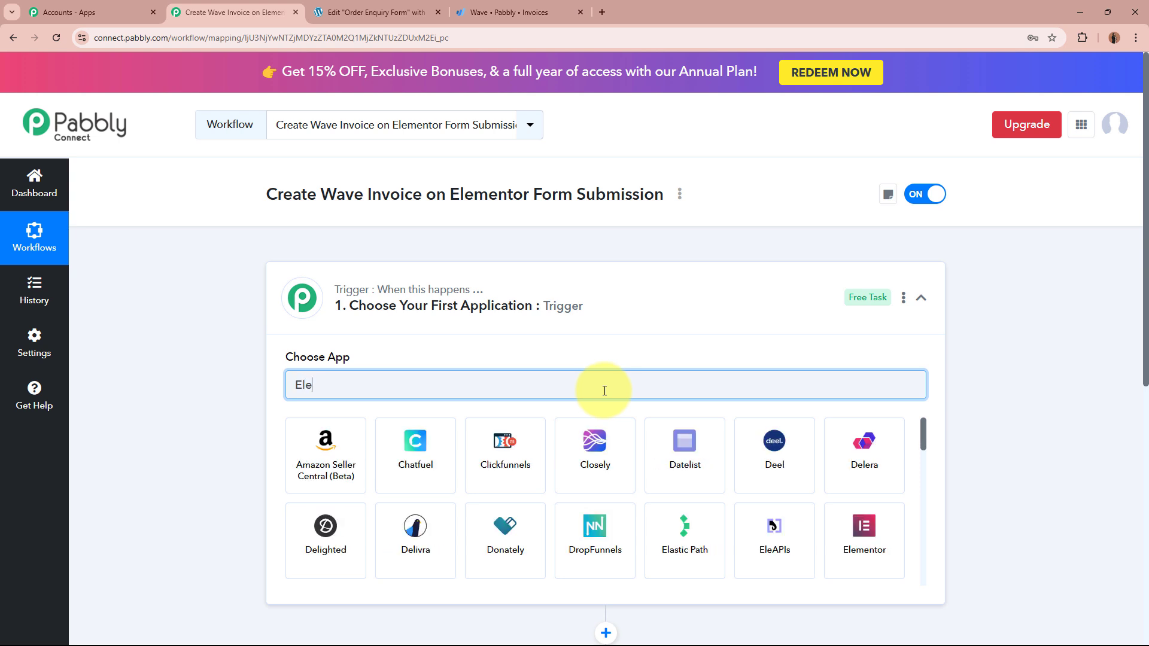
pyautogui.click(507, 457)
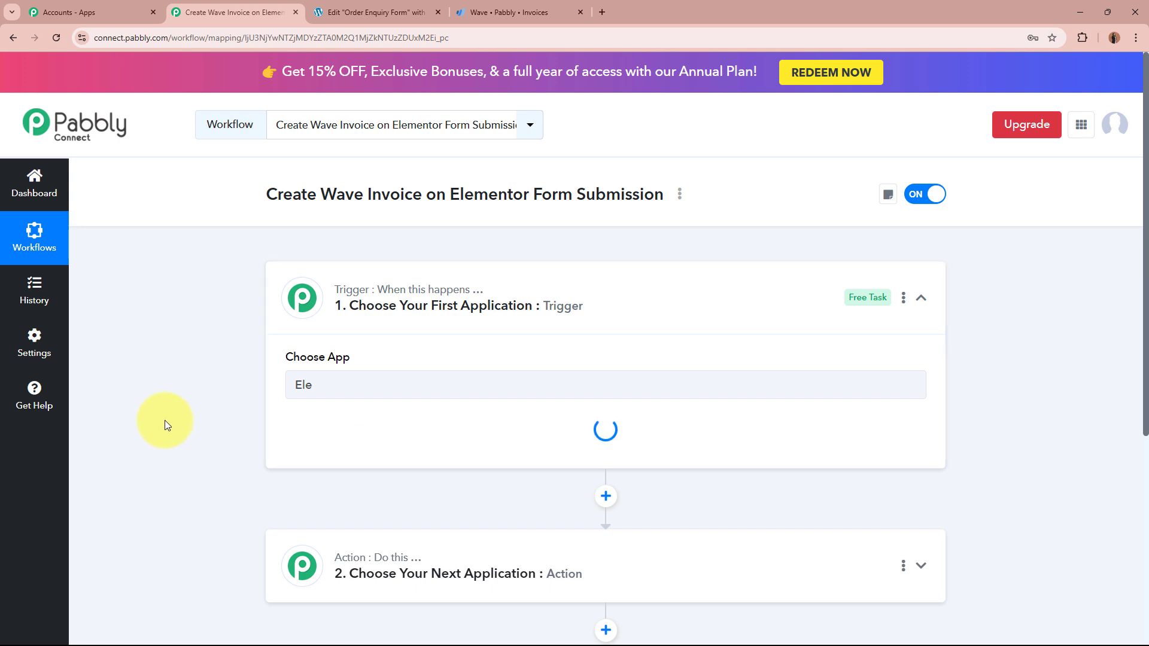
pyautogui.click(383, 6)
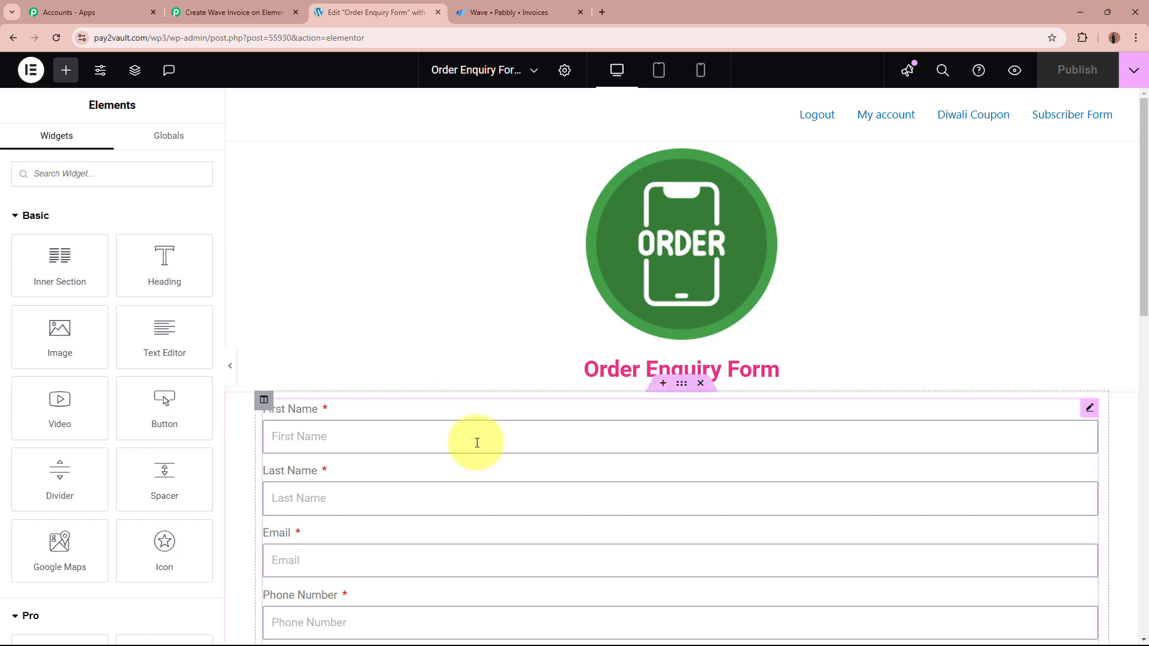
# Step: Scroll through the Order Enquiry Form fields in Elementor, then return to the Pabbly workflow
pyautogui.scroll(-10, 477, 443)
pyautogui.scroll(20, 476, 442)
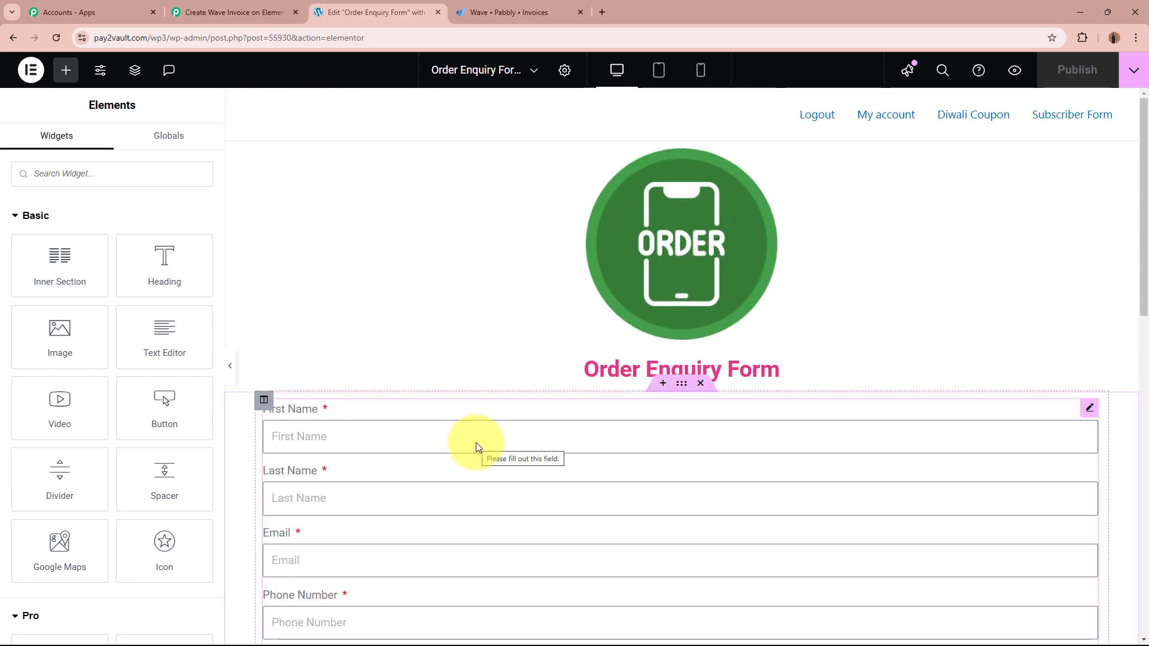
pyautogui.click(279, 7)
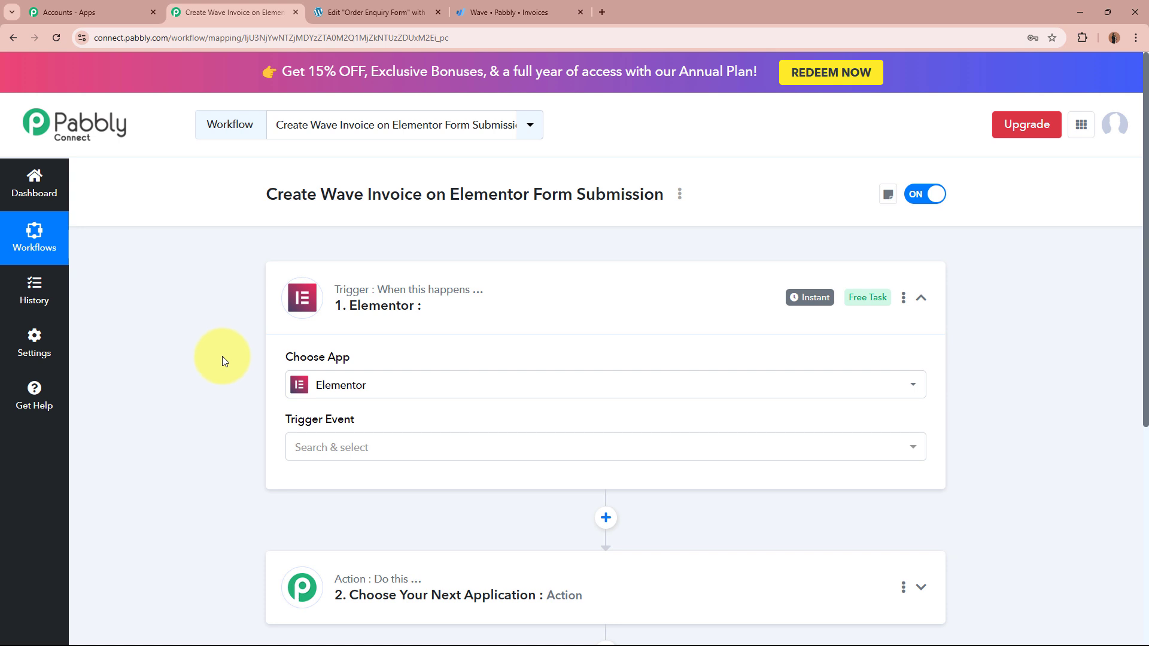
# Step: Set the Elementor trigger event to New Form Submission and read the webhook setup steps
pyautogui.click(405, 449)
pyautogui.click(412, 538)
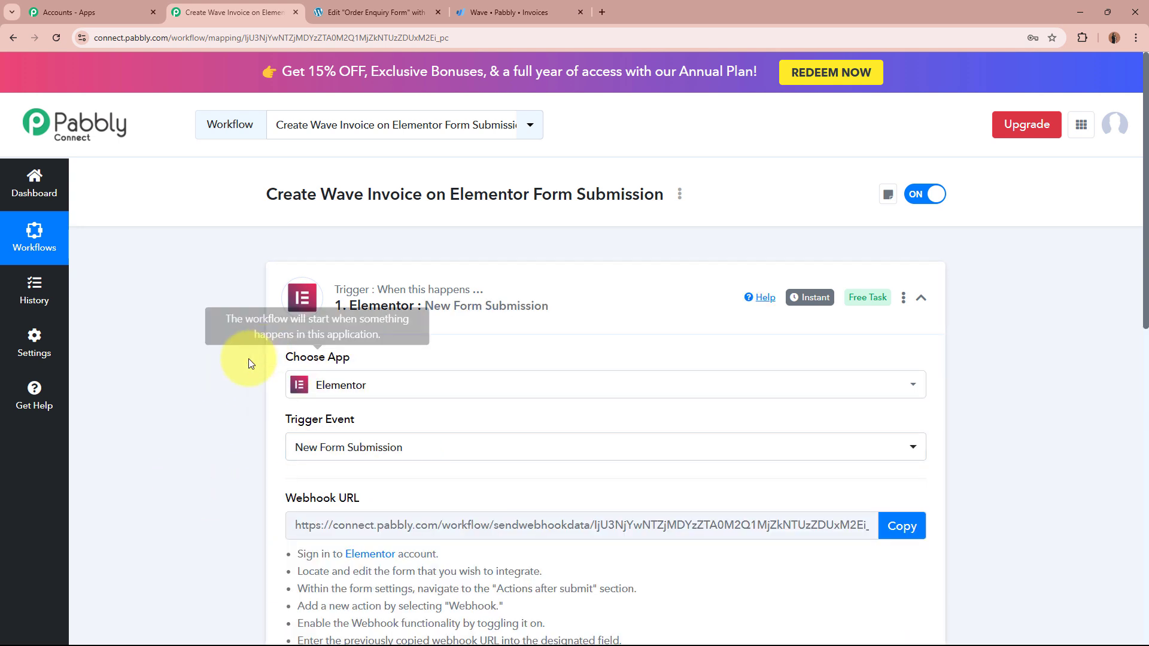
pyautogui.scroll(-4, 196, 430)
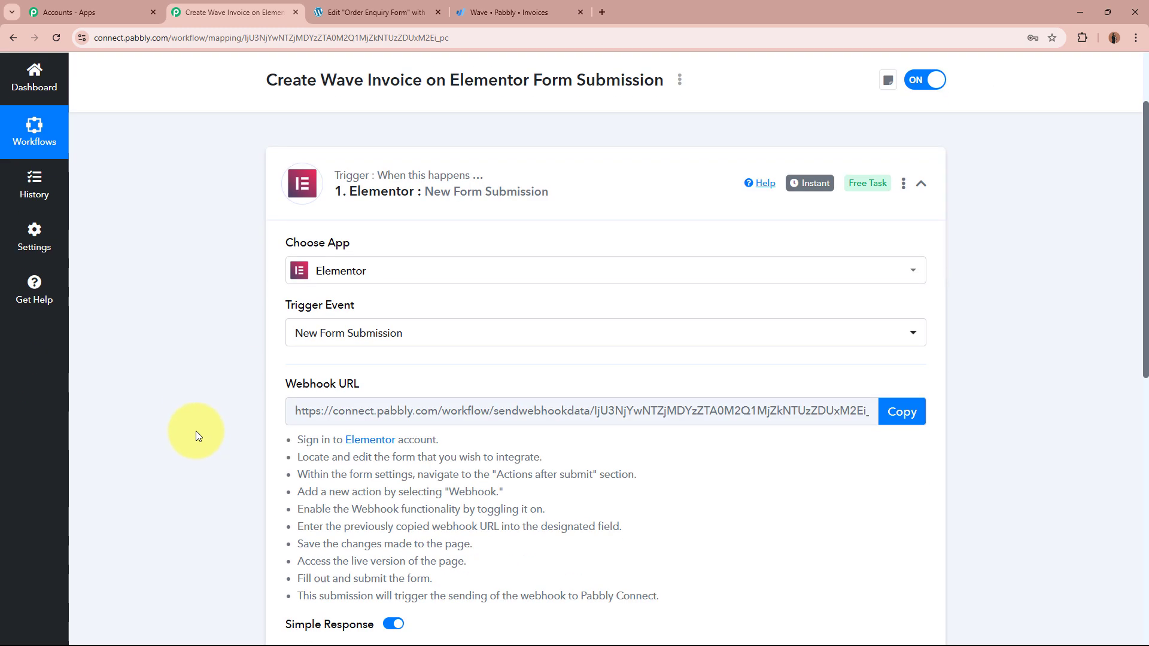
pyautogui.moveTo(281, 260); pyautogui.dragTo(421, 252)
pyautogui.click(171, 345)
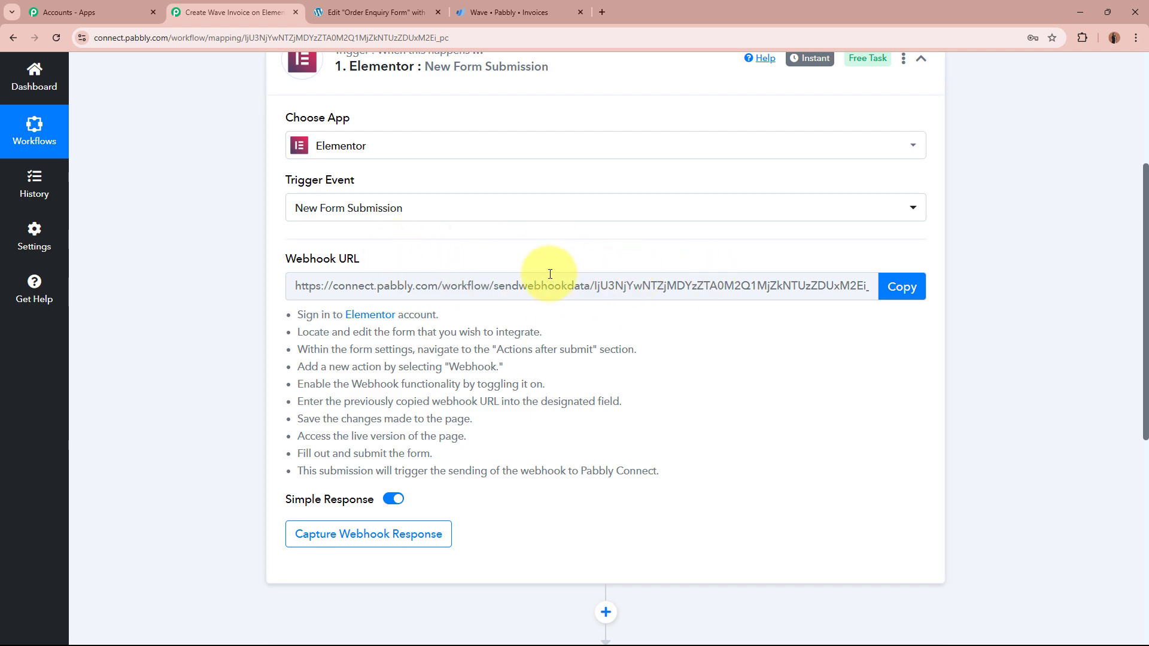
pyautogui.scroll(4, 539, 274)
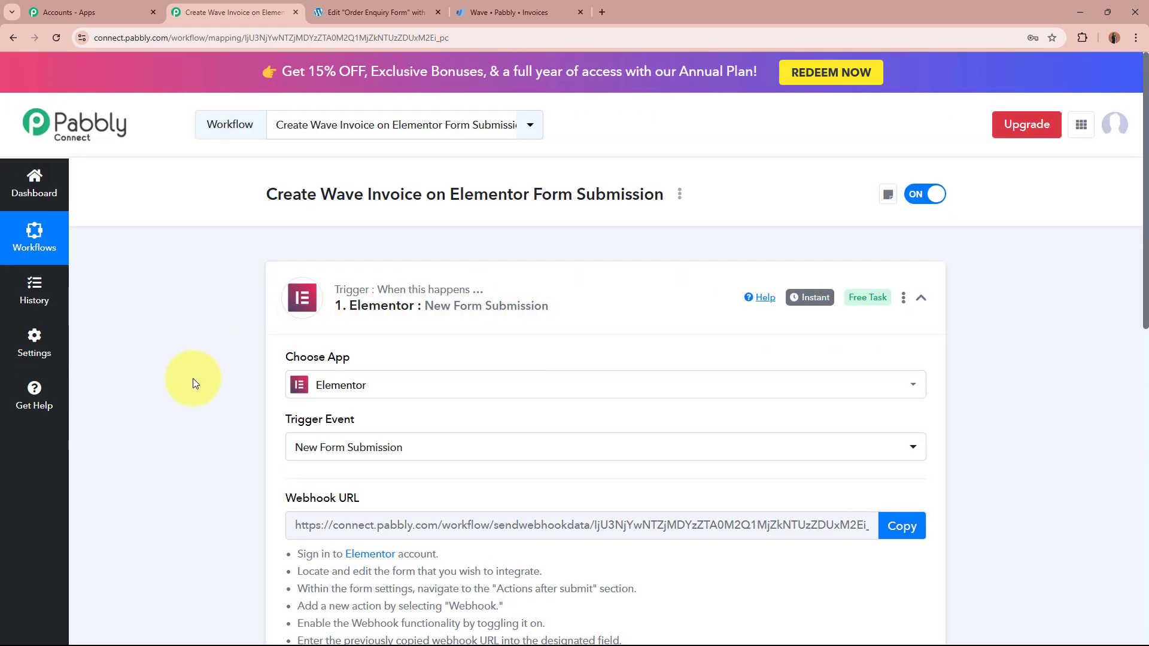
pyautogui.scroll(-5, 193, 383)
pyautogui.moveTo(296, 193); pyautogui.dragTo(728, 361)
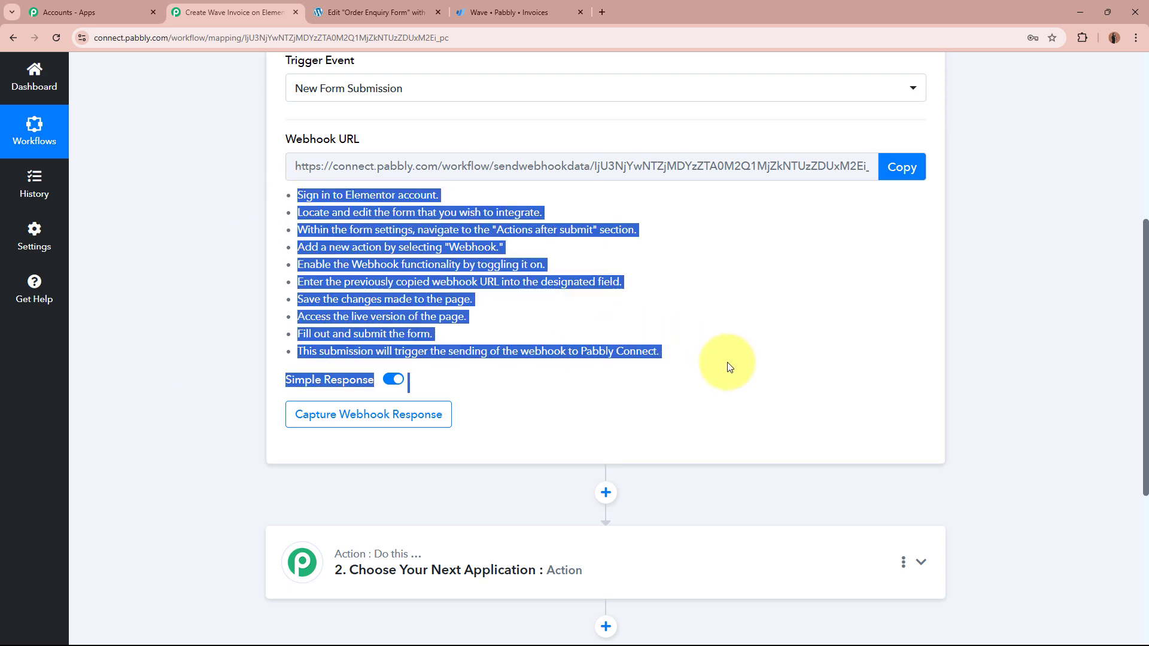
pyautogui.click(727, 361)
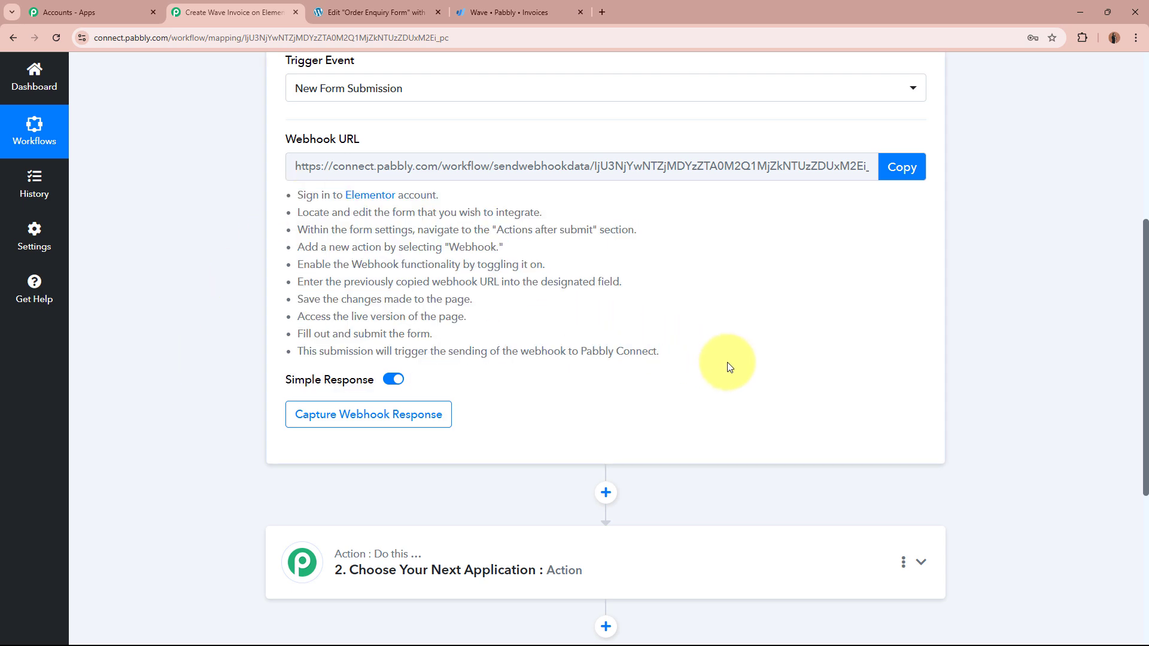
pyautogui.scroll(2, 728, 362)
# Step: Copy the generated webhook URL from the trigger step
pyautogui.click(902, 287)
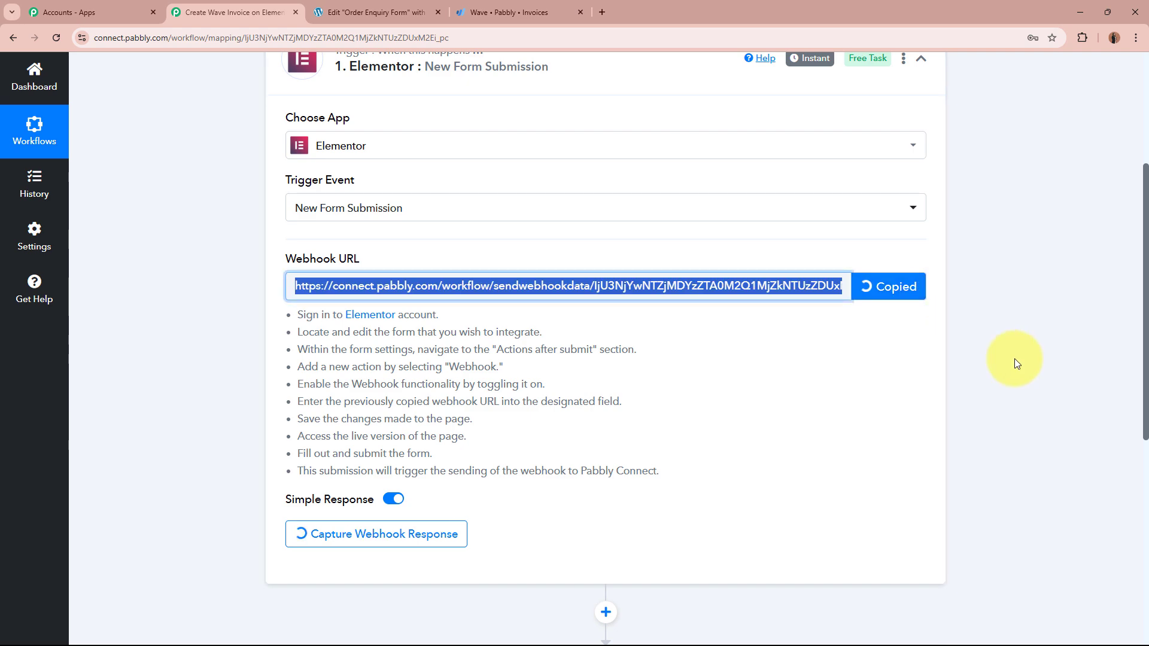
pyautogui.scroll(4, 1015, 359)
pyautogui.scroll(-2, 1015, 359)
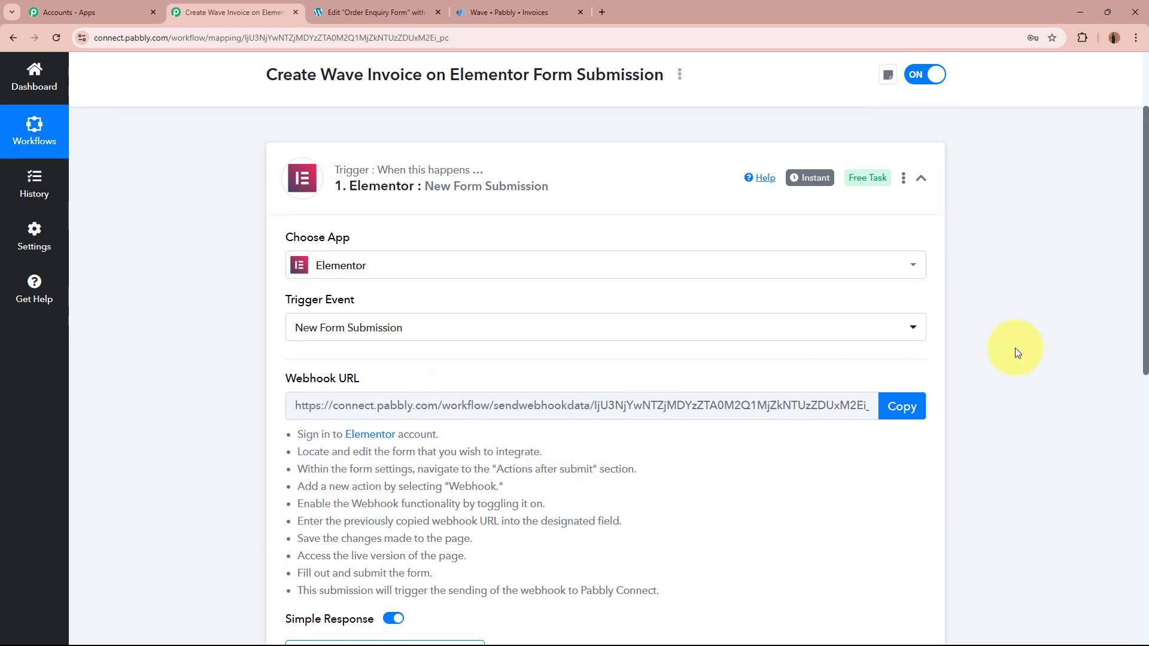
pyautogui.scroll(2, 1027, 346)
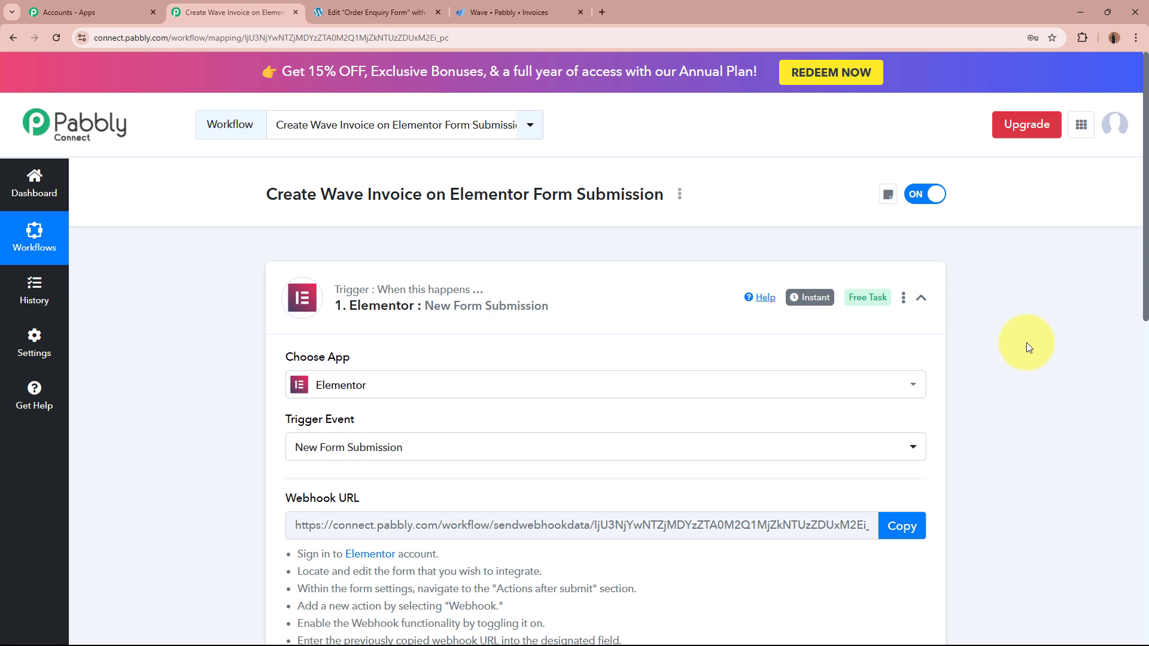
# Step: In the Elementor editor, open the Order Enquiry Form widget's settings to show its field list
pyautogui.click(372, 7)
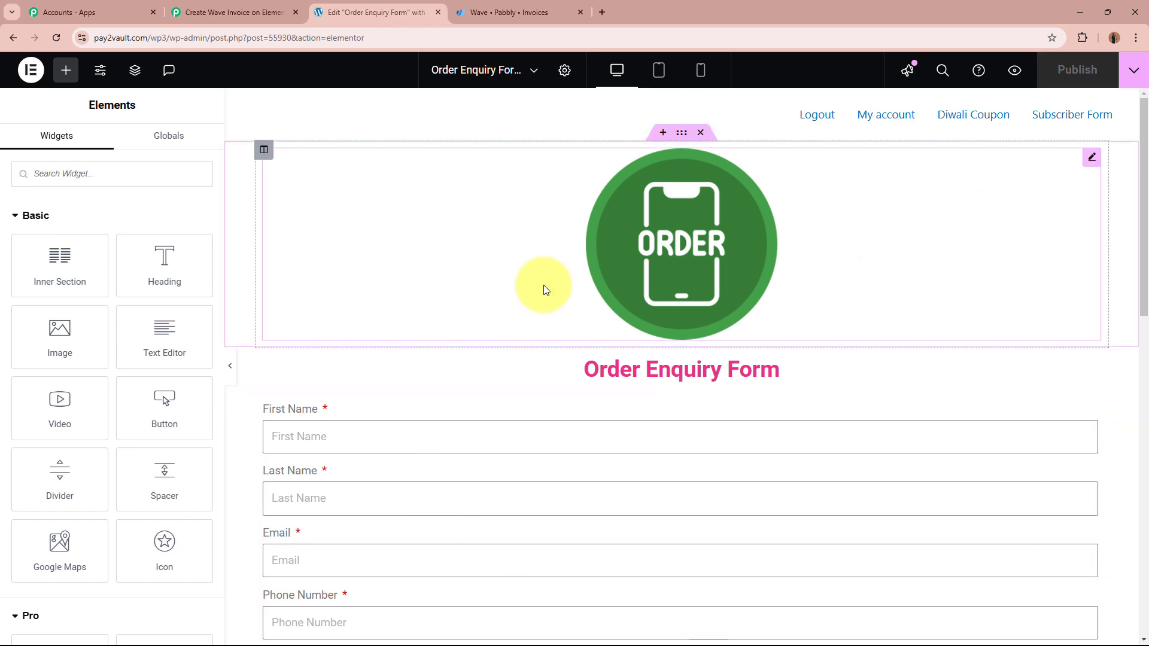
pyautogui.scroll(-6, 545, 290)
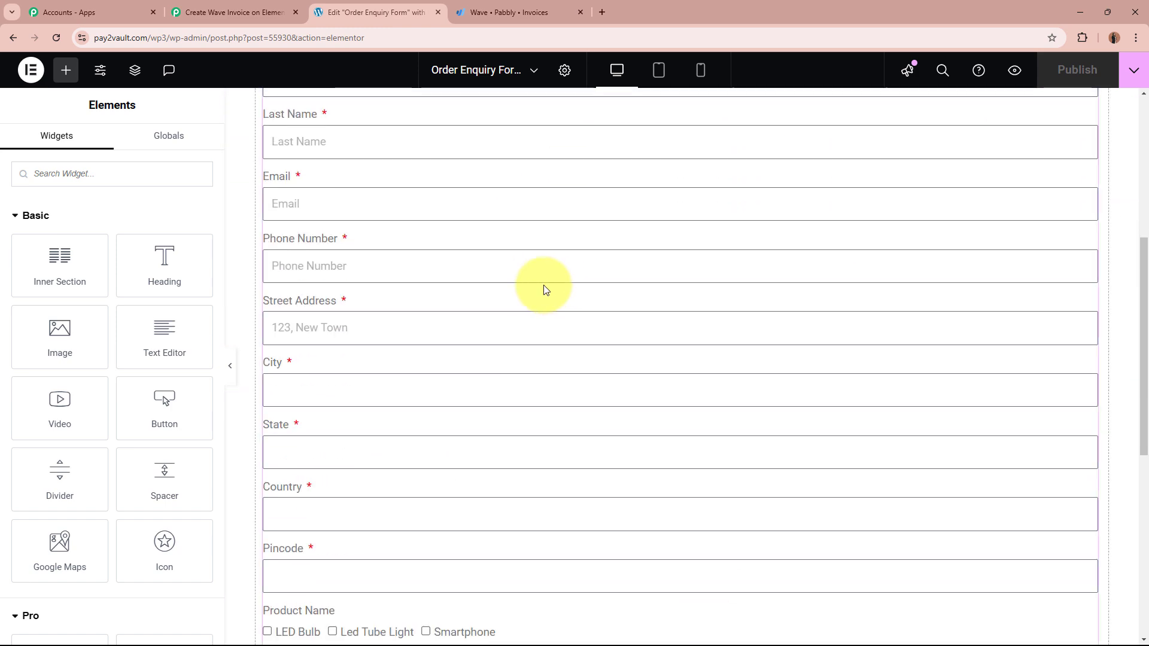
pyautogui.scroll(6, 544, 289)
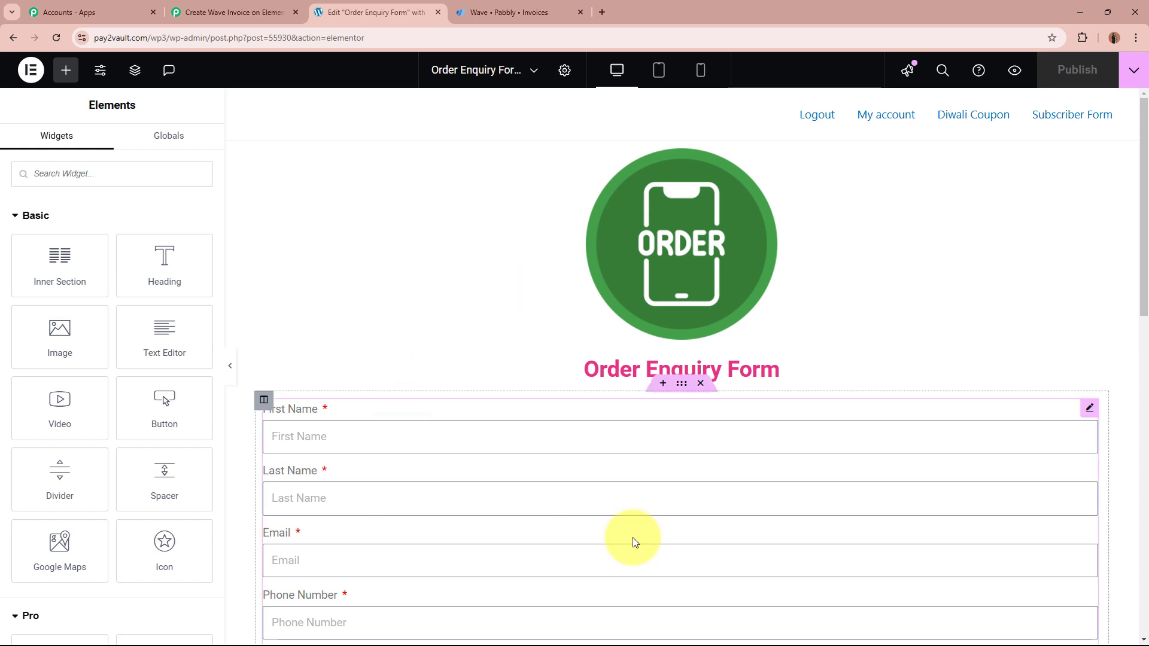
pyautogui.scroll(-4, 492, 243)
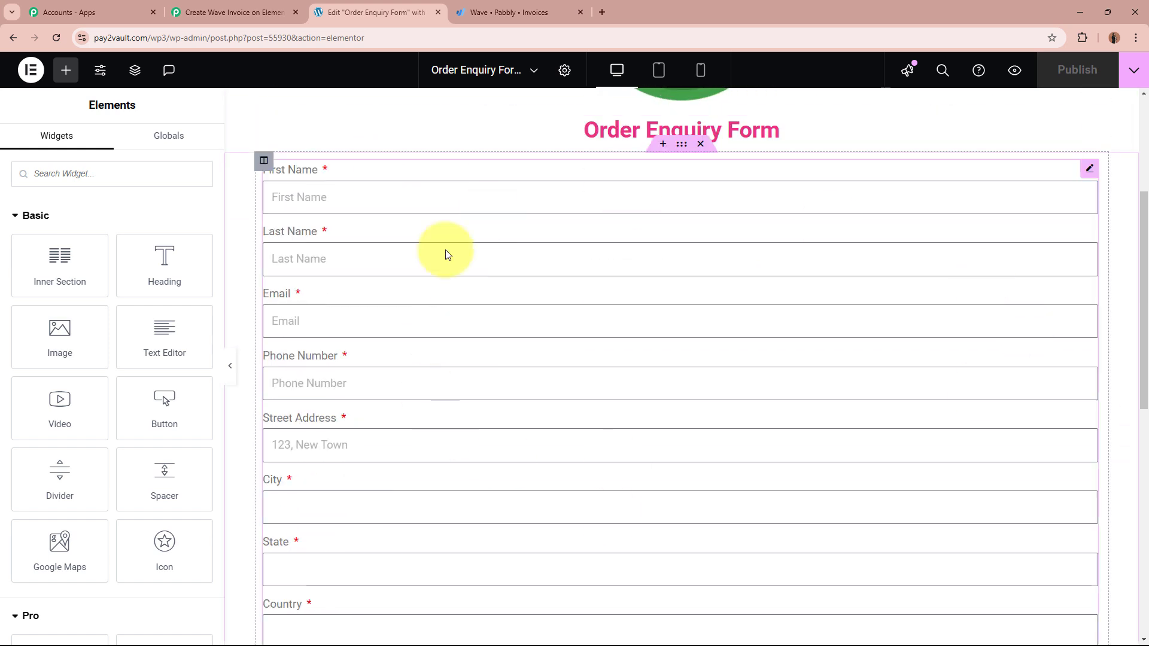
pyautogui.click(578, 348)
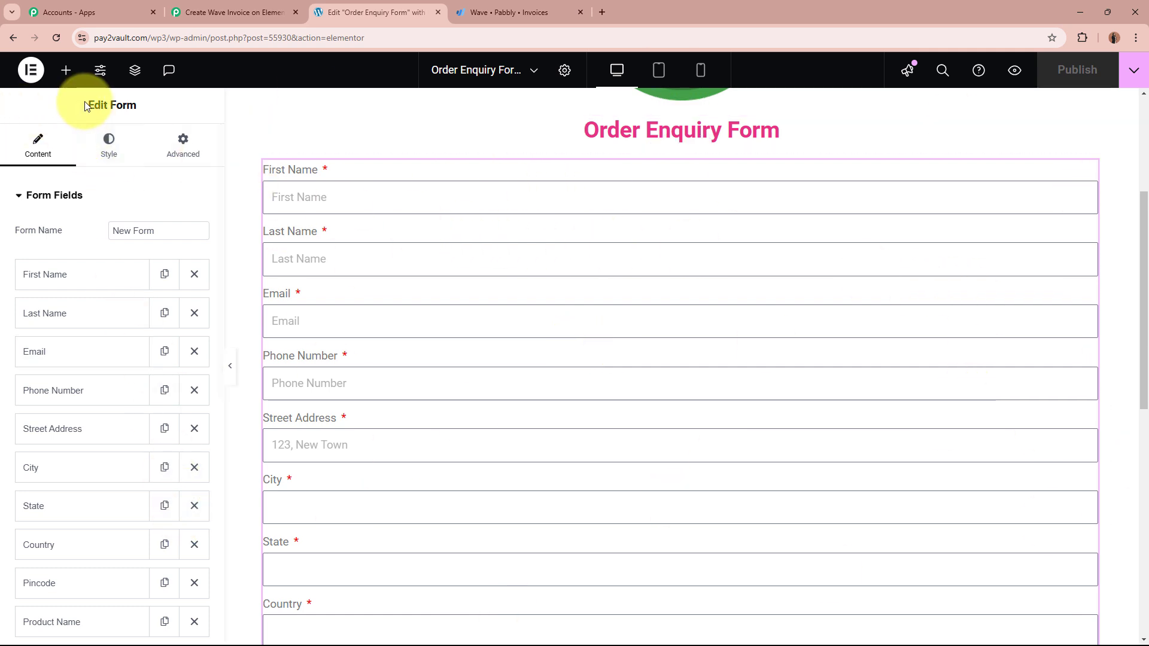
# Step: Add a Webhook after-submit action with the pasted Pabbly webhook URL, and publish the page
pyautogui.click(121, 198)
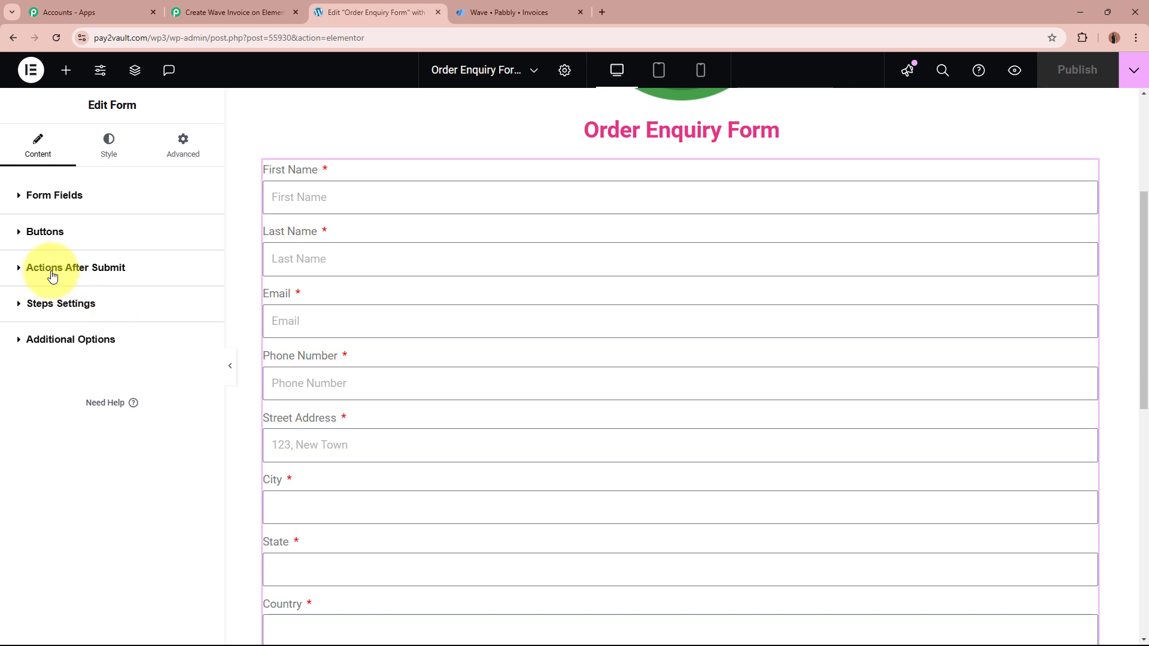
pyautogui.click(129, 272)
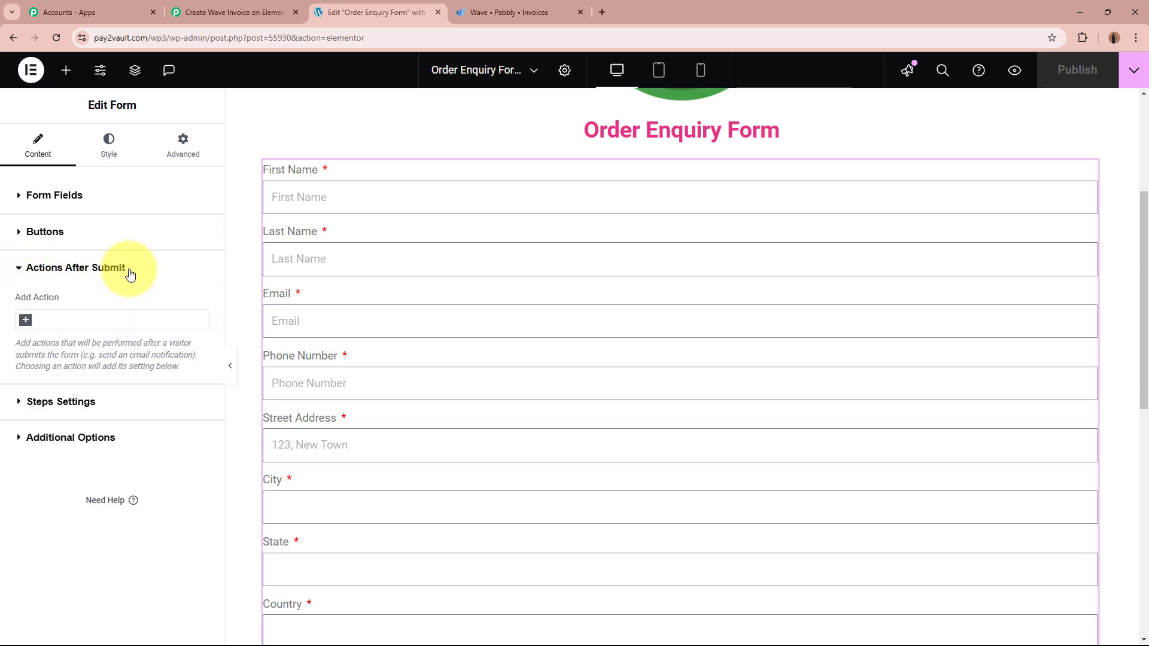
pyautogui.click(25, 320)
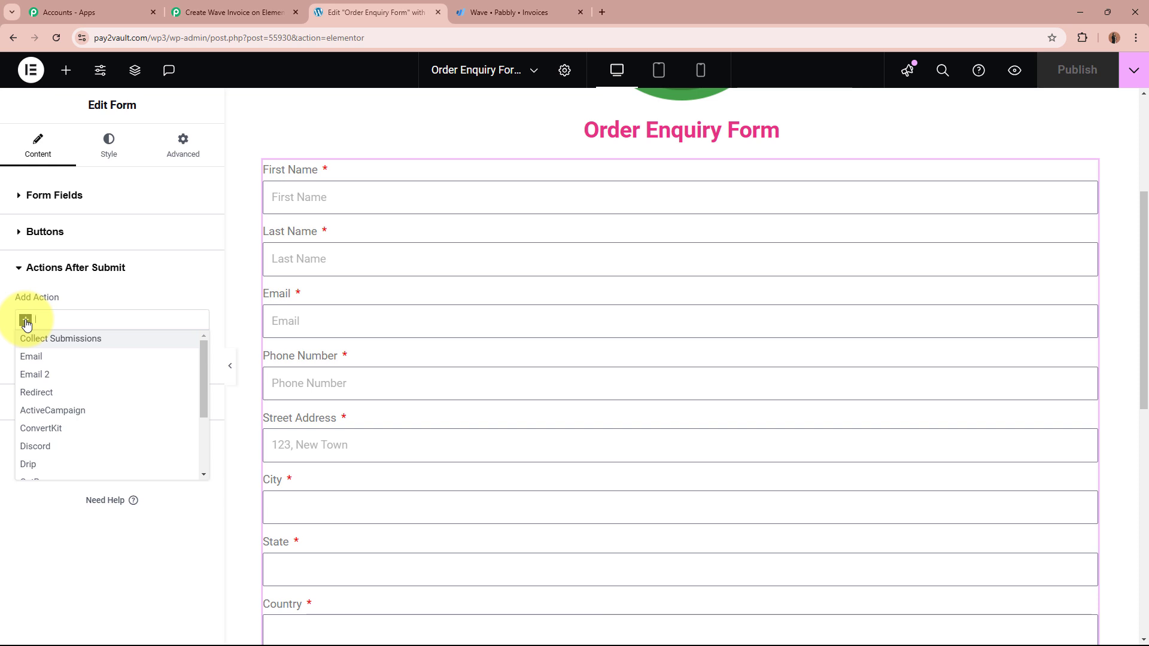
pyautogui.write('Web')
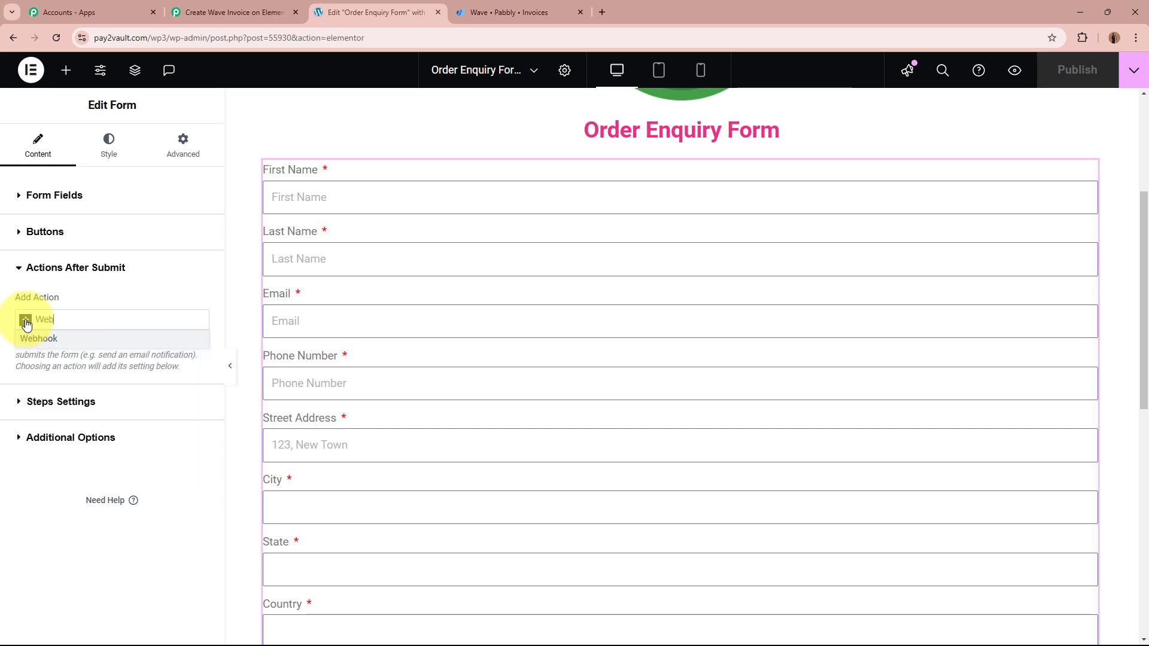
pyautogui.click(68, 339)
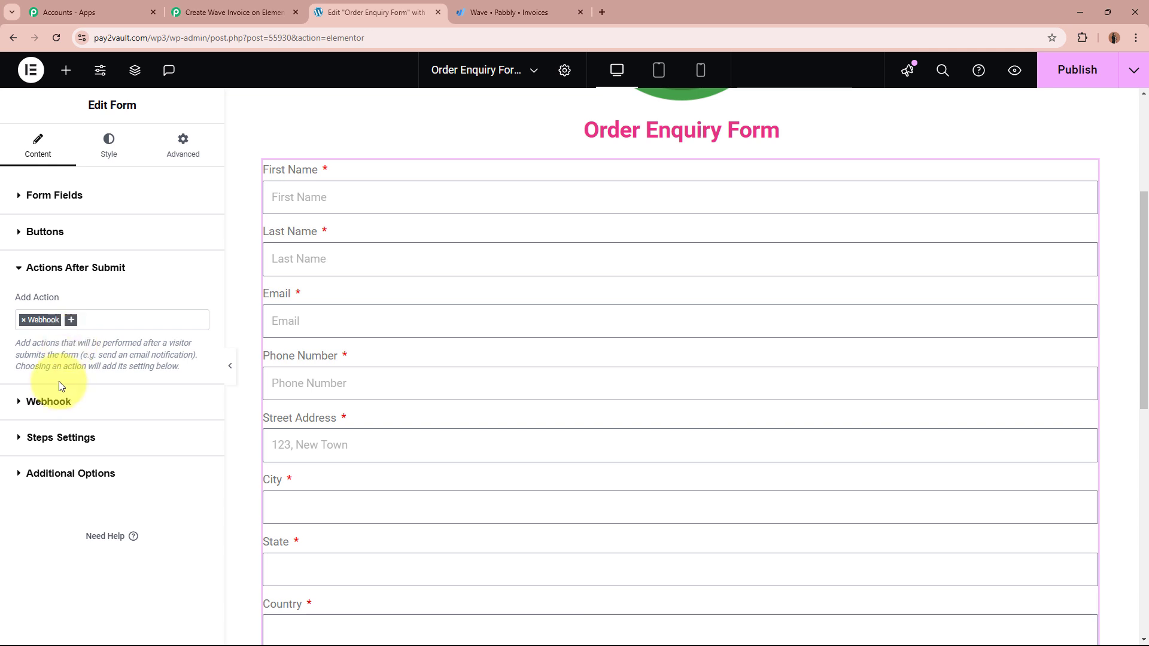
pyautogui.click(63, 413)
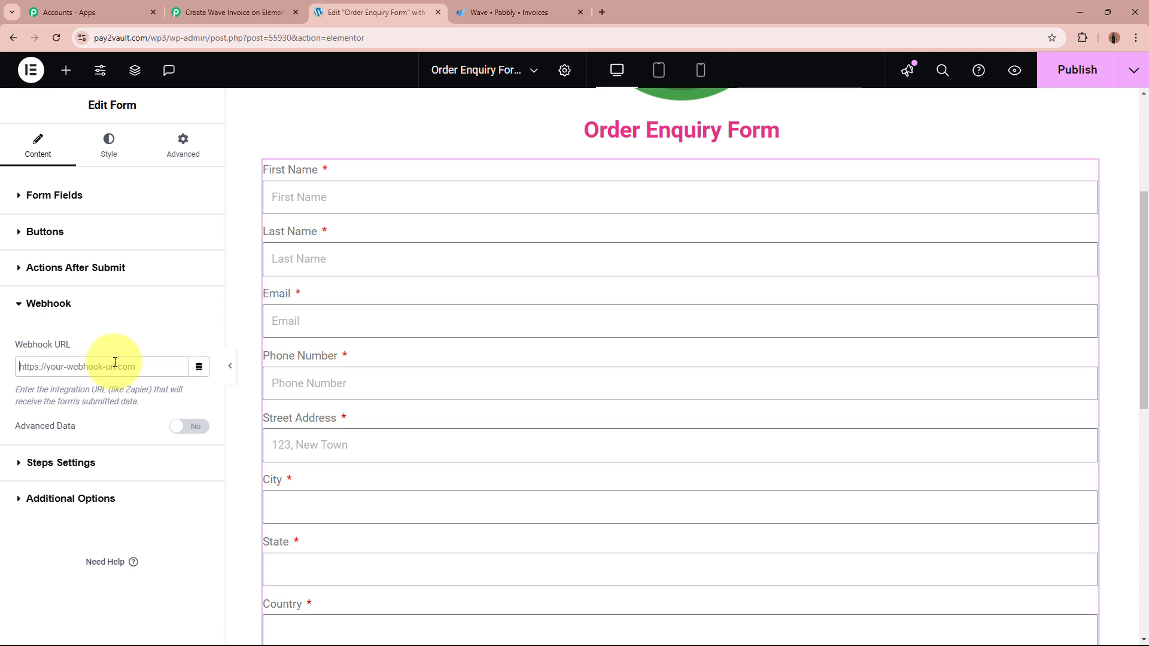
pyautogui.hotkey('ctrl', 'v')
pyautogui.click(161, 317)
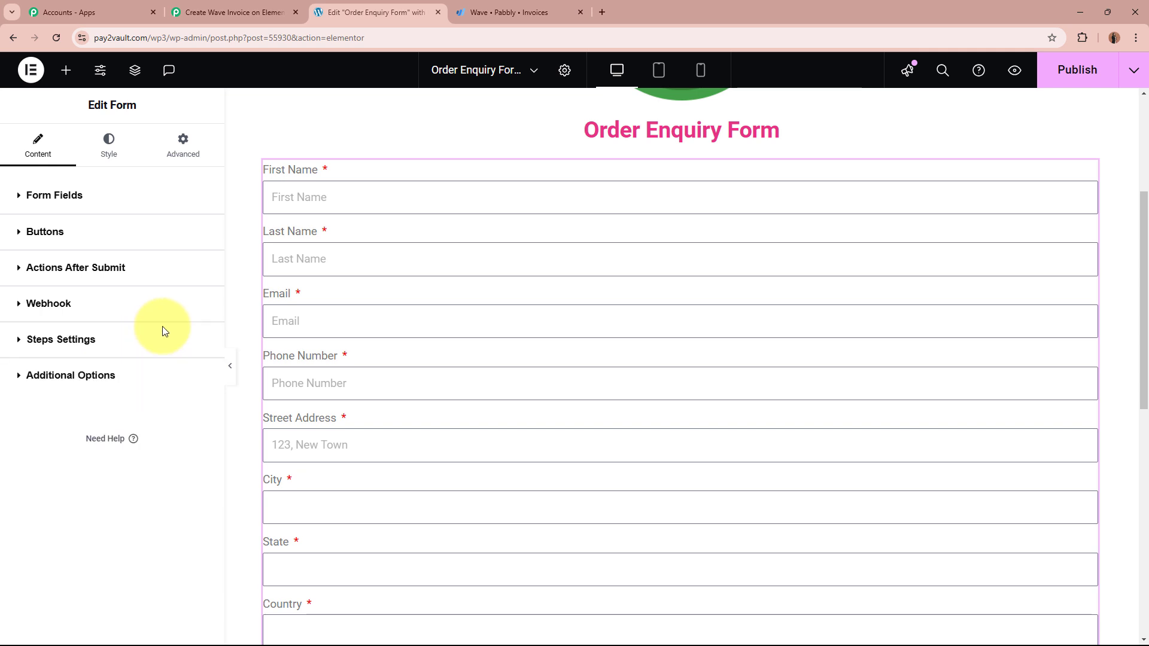
pyautogui.click(85, 301)
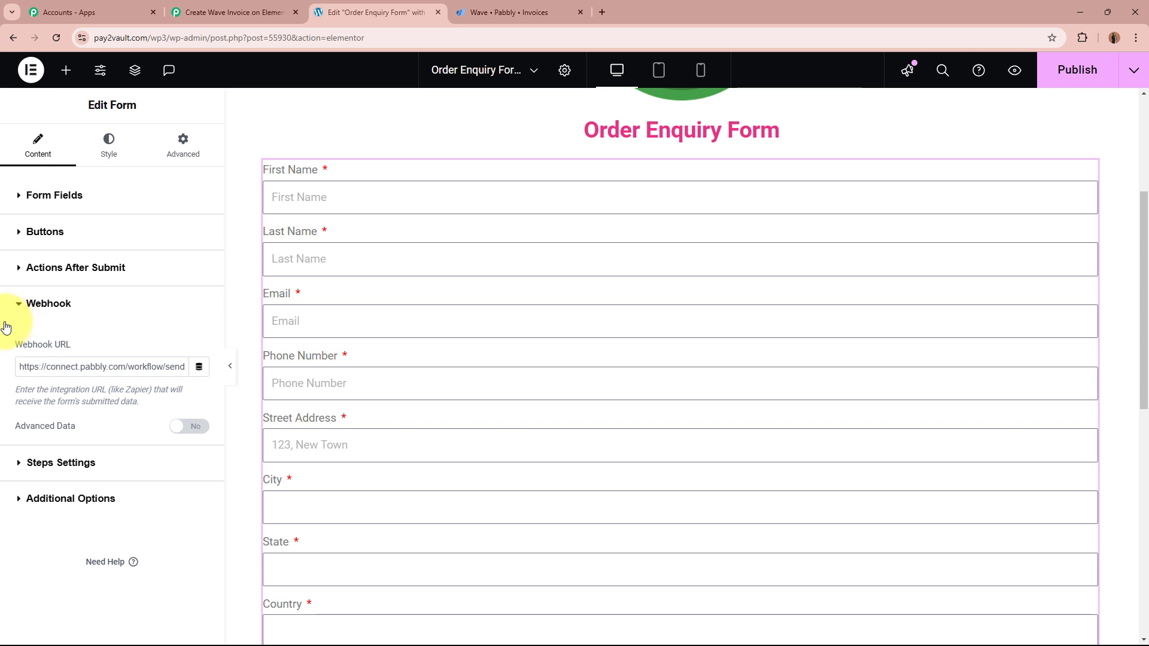
pyautogui.click(1080, 78)
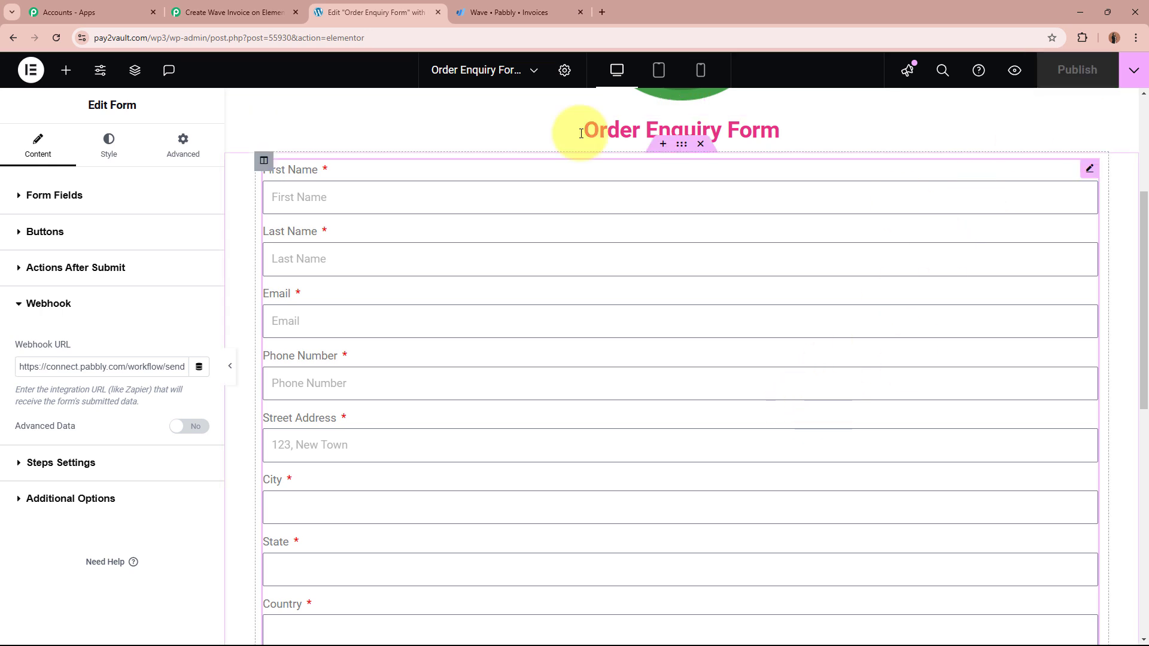
pyautogui.scroll(4, 821, 470)
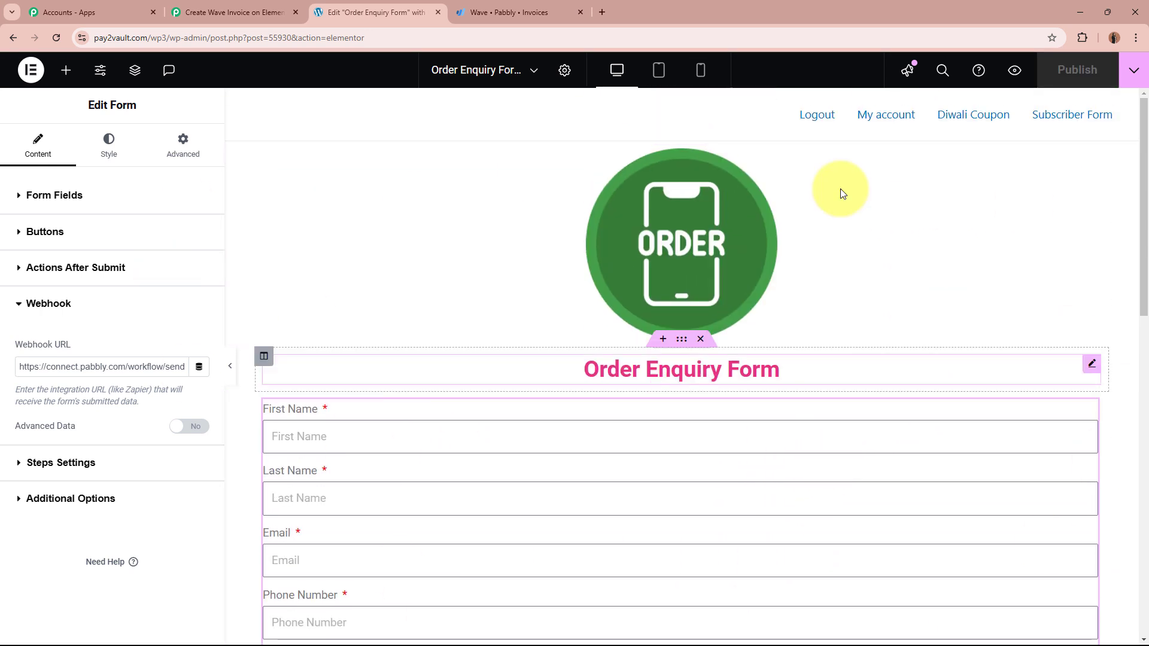
pyautogui.click(228, 11)
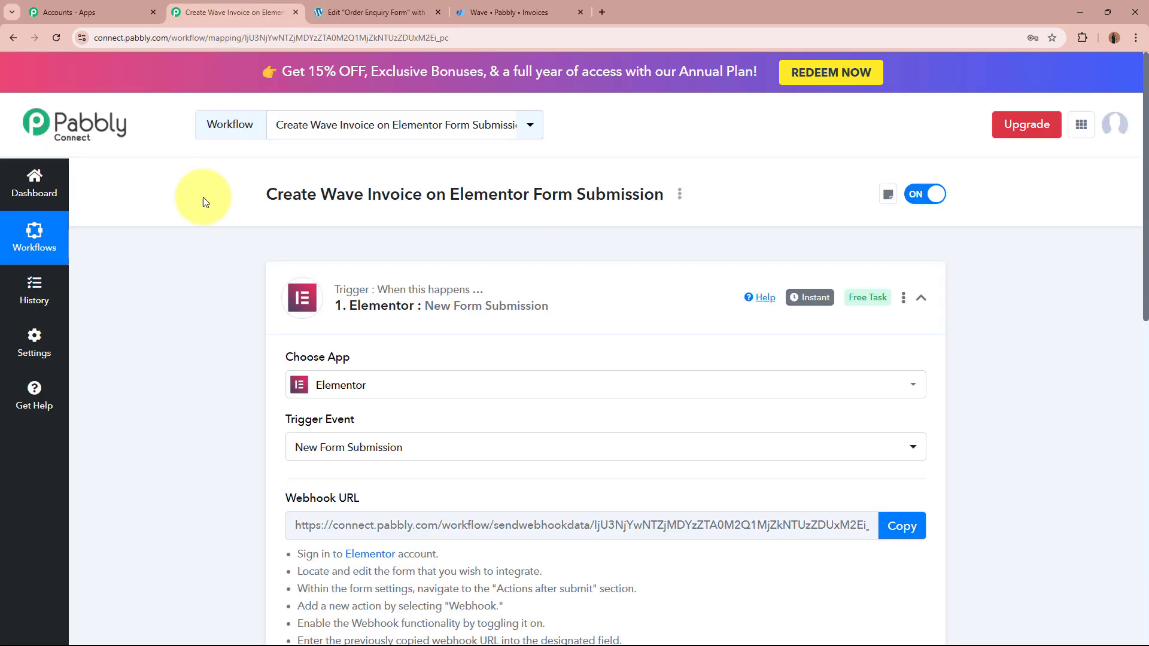
pyautogui.scroll(-8, 191, 389)
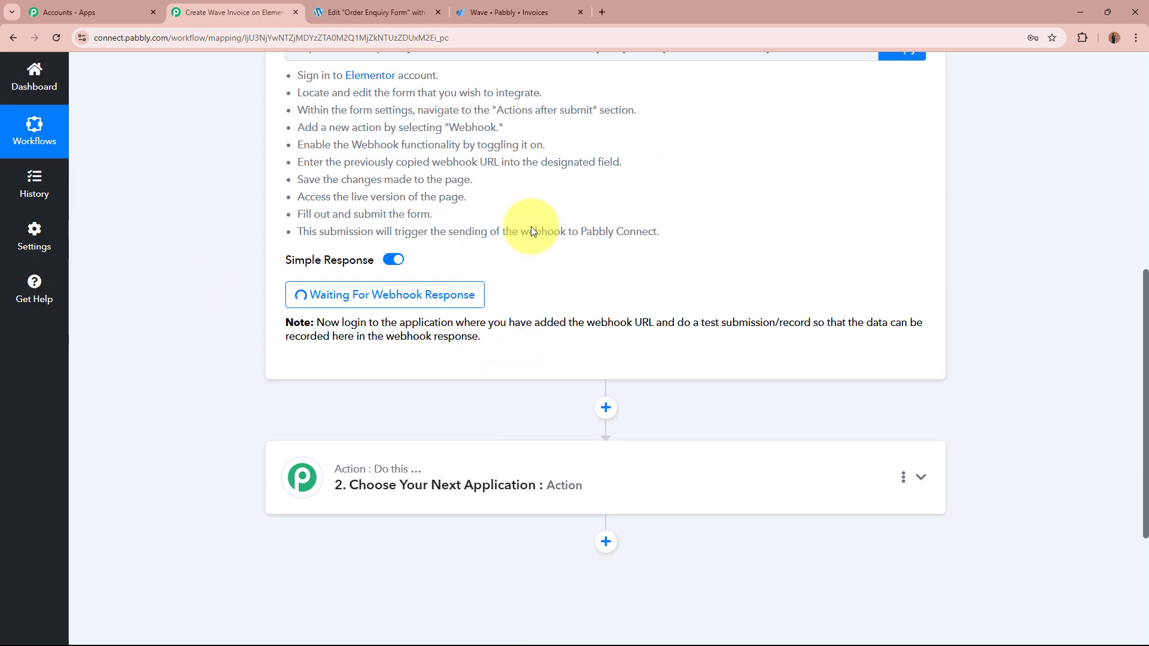
pyautogui.scroll(8, 206, 314)
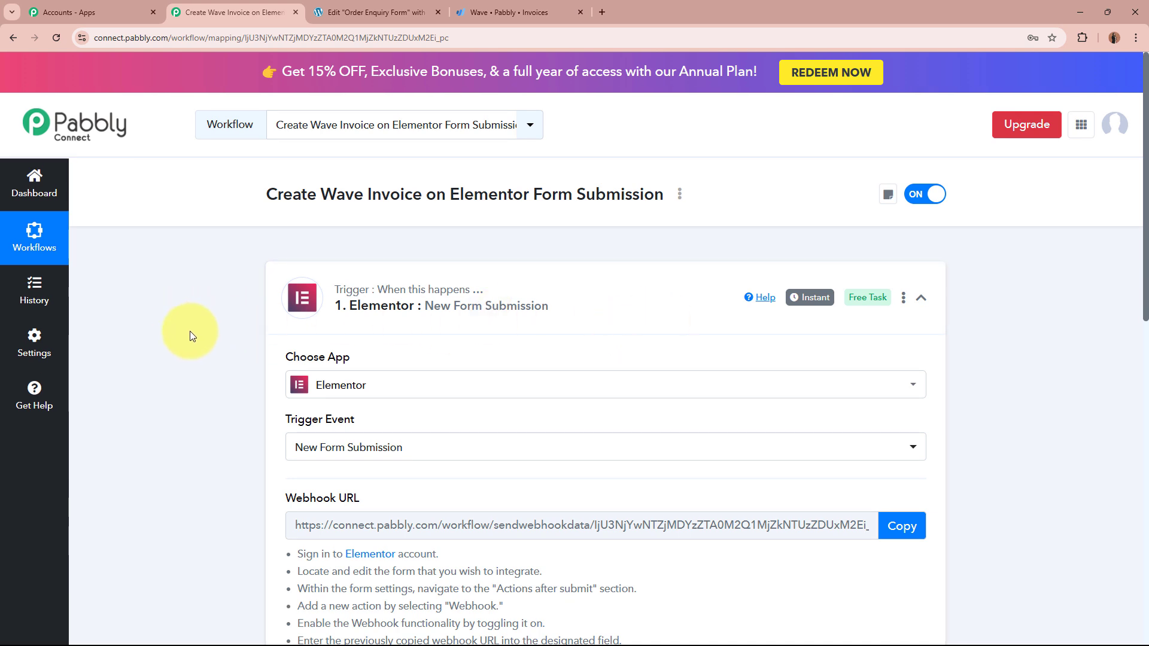
pyautogui.click(371, 12)
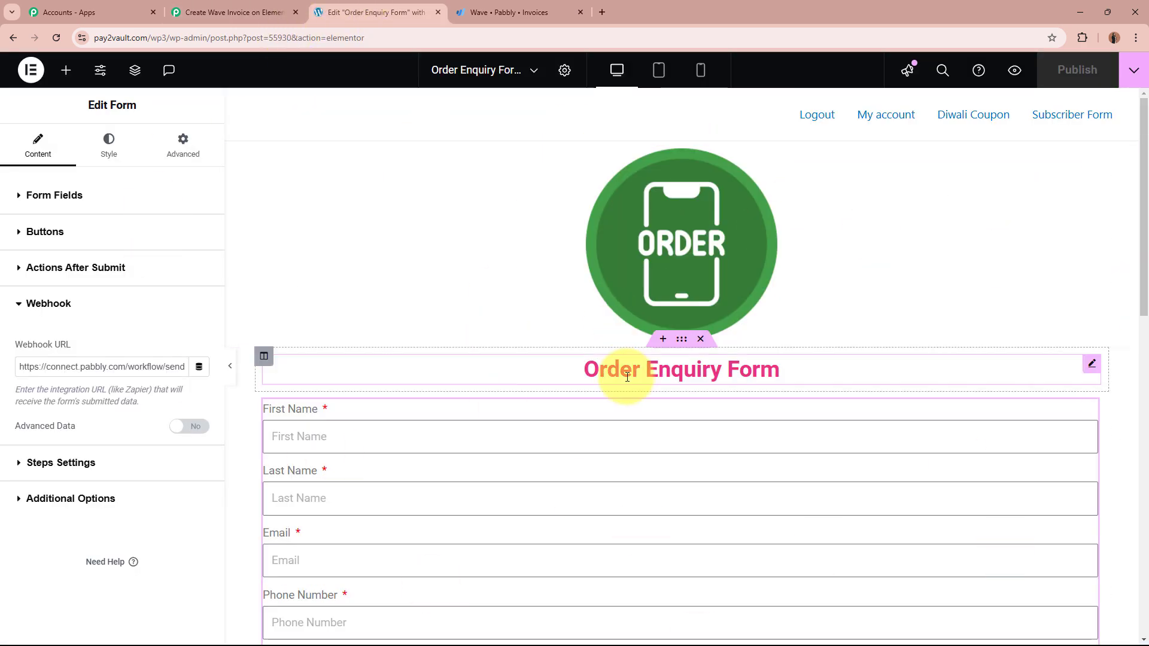
pyautogui.scroll(-5, 625, 371)
pyautogui.scroll(5, 629, 378)
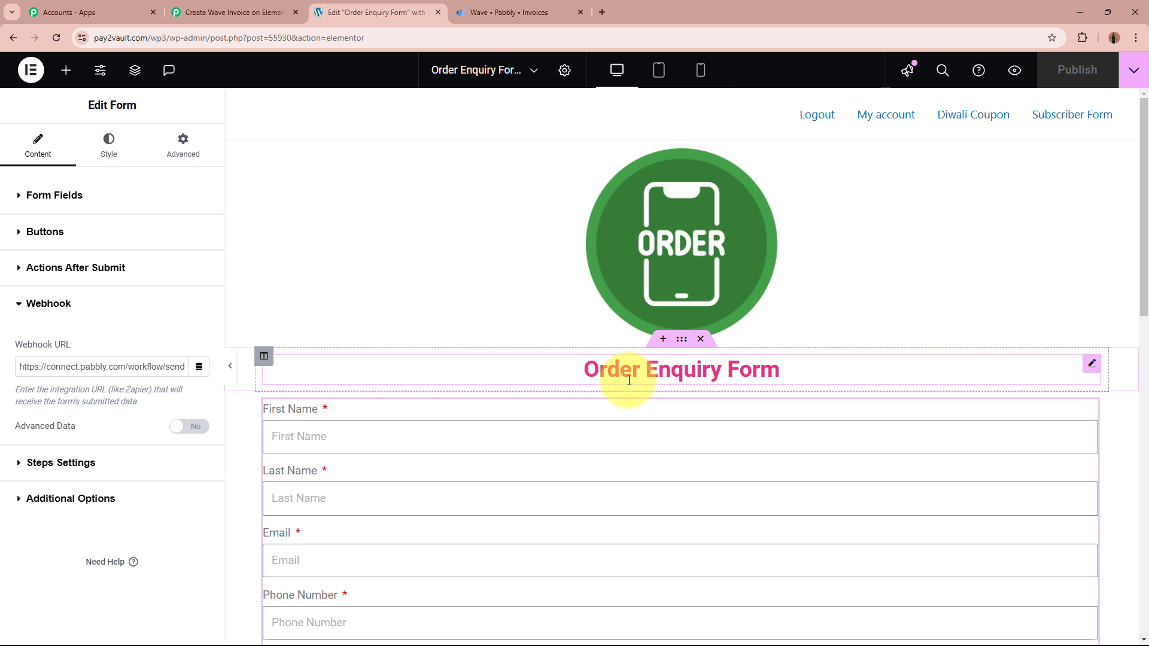
pyautogui.click(235, 12)
pyautogui.scroll(-5, 179, 312)
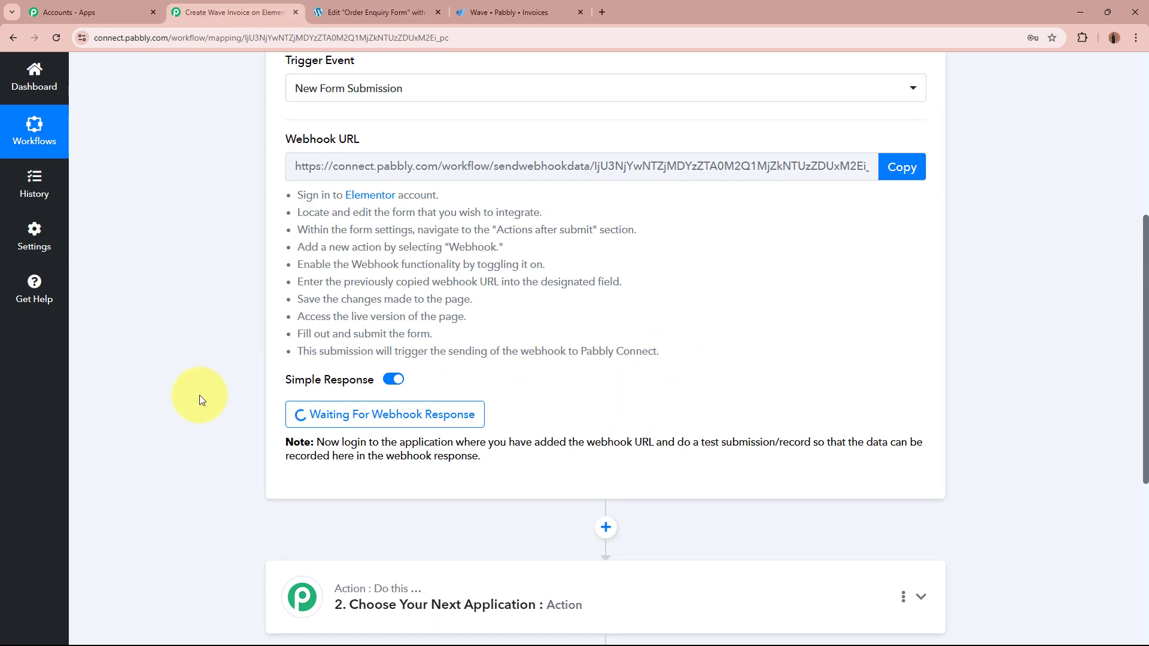
pyautogui.scroll(5, 190, 391)
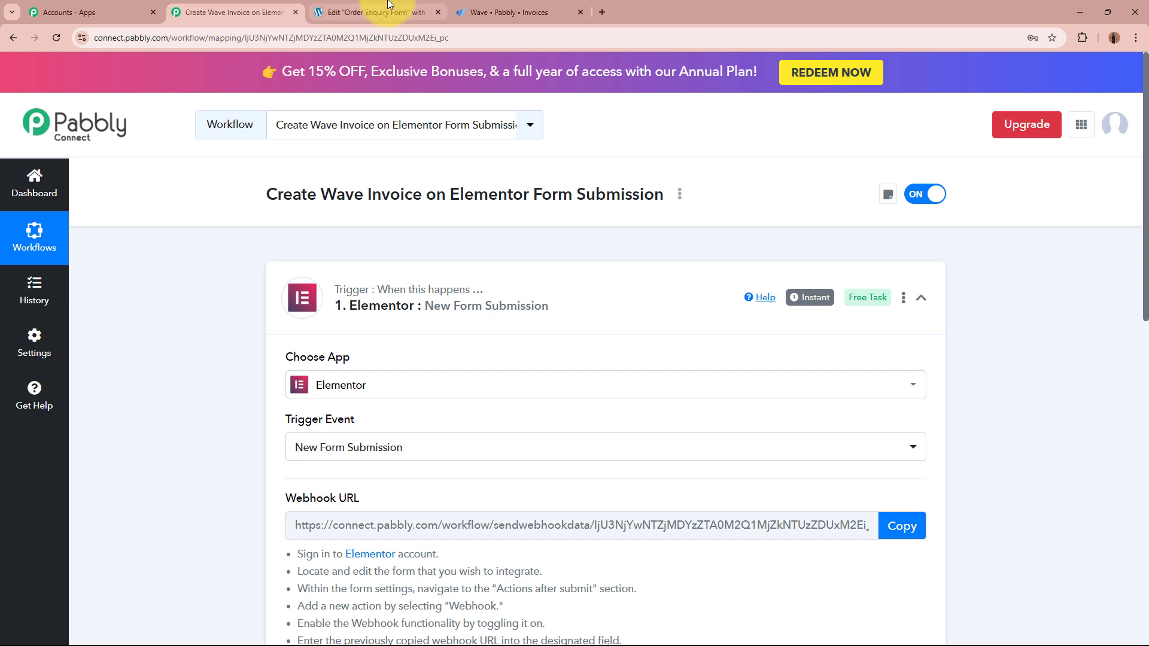
pyautogui.click(371, 12)
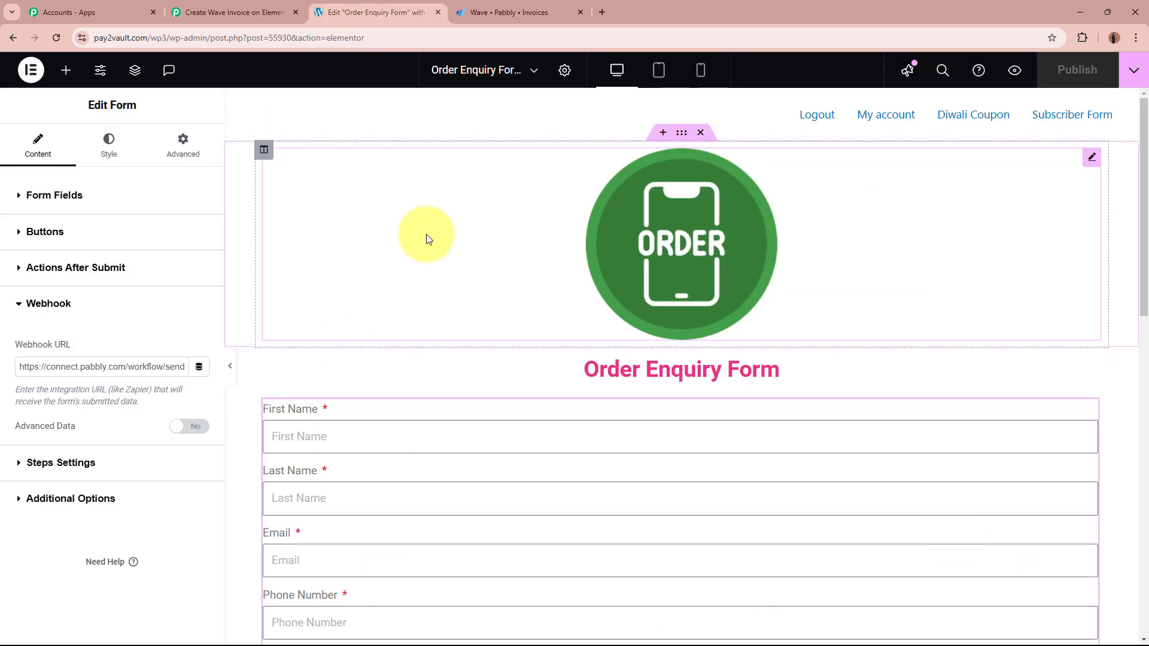
# Step: Preview the form and enter the customer's first name, last name, e-mail and phone number
pyautogui.click(1016, 73)
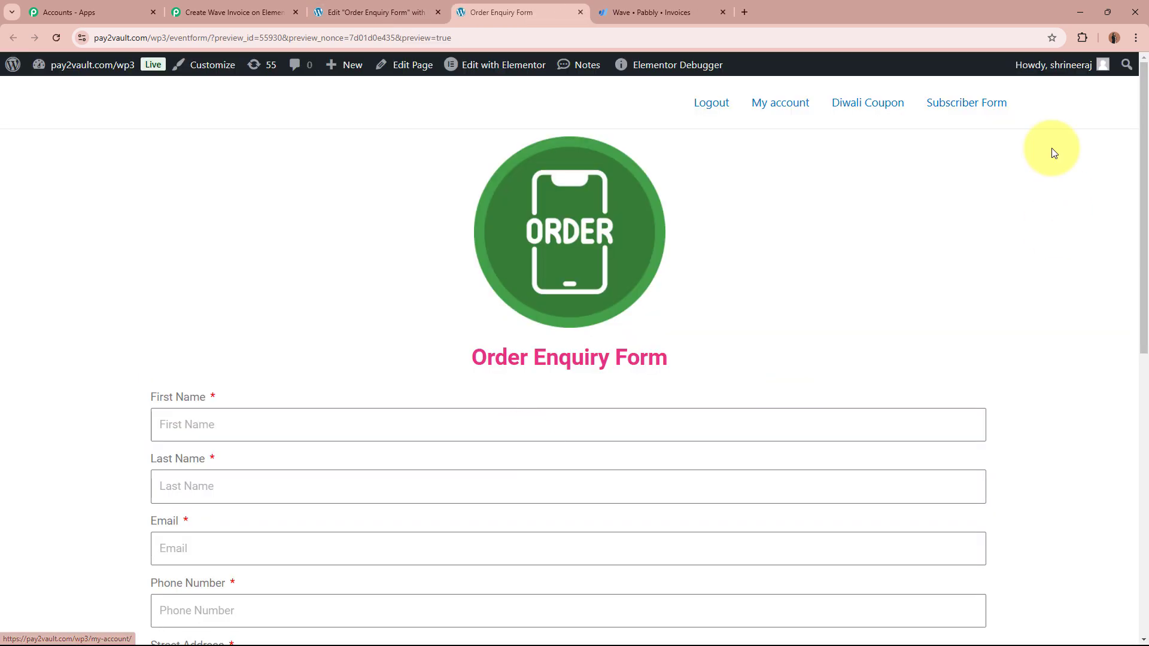
pyautogui.scroll(-5, 978, 216)
pyautogui.scroll(5, 977, 216)
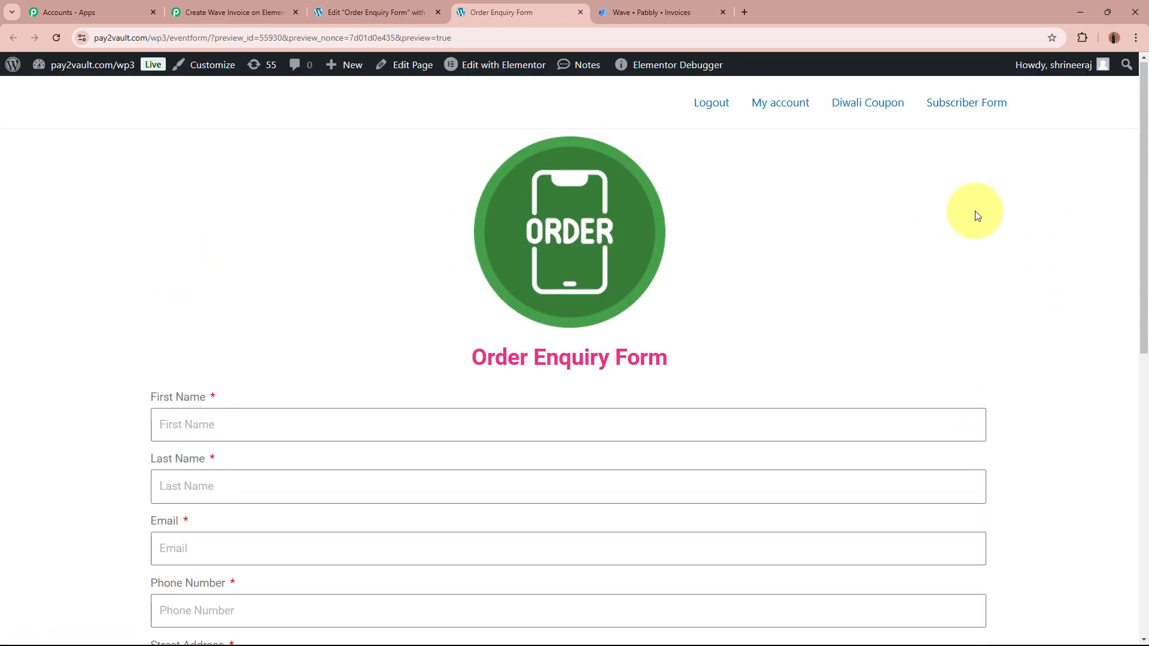
pyautogui.scroll(-7, 926, 317)
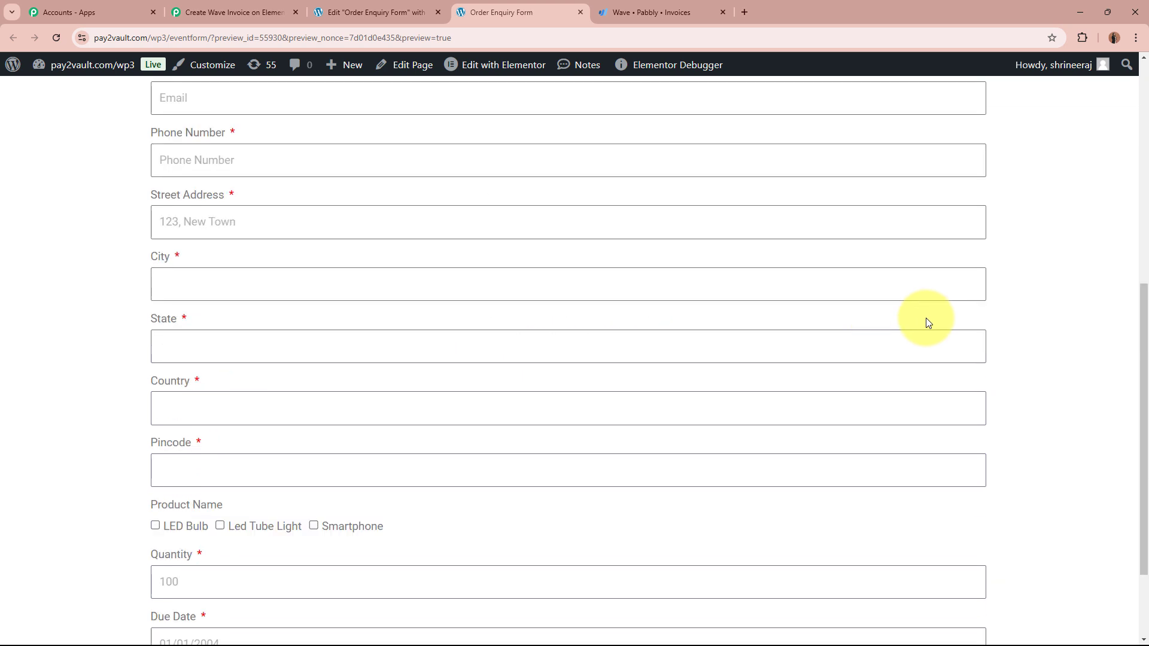
pyautogui.scroll(8, 926, 318)
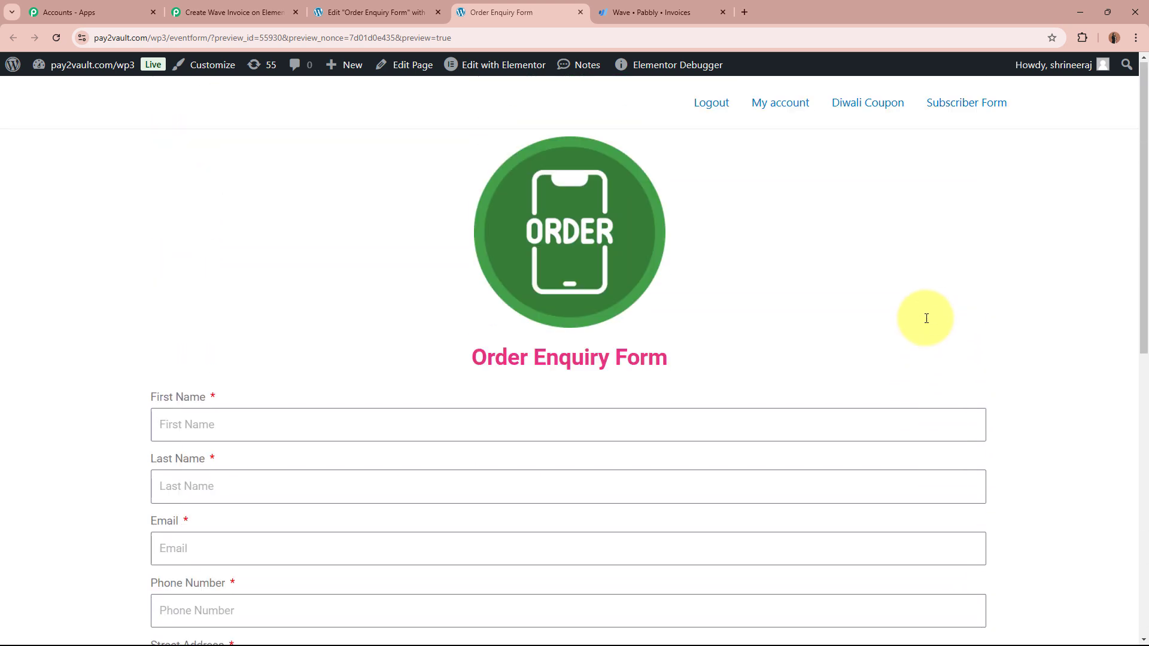
pyautogui.scroll(-2, 493, 303)
pyautogui.scroll(-3, 710, 515)
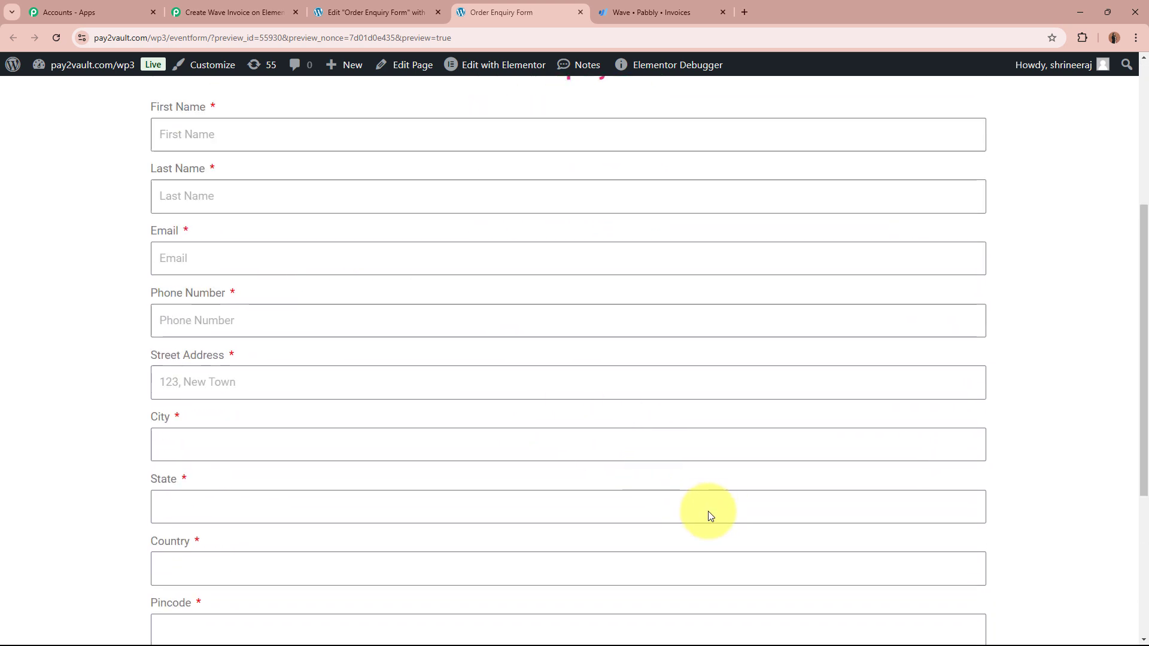
pyautogui.scroll(5, 708, 513)
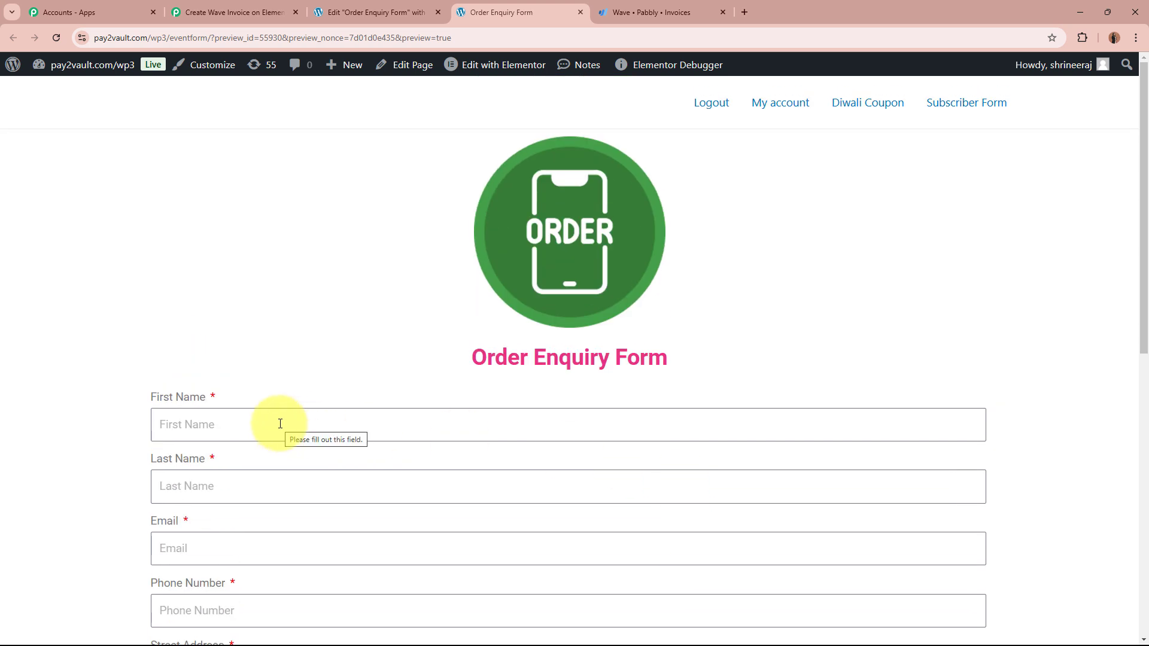
pyautogui.click(280, 424)
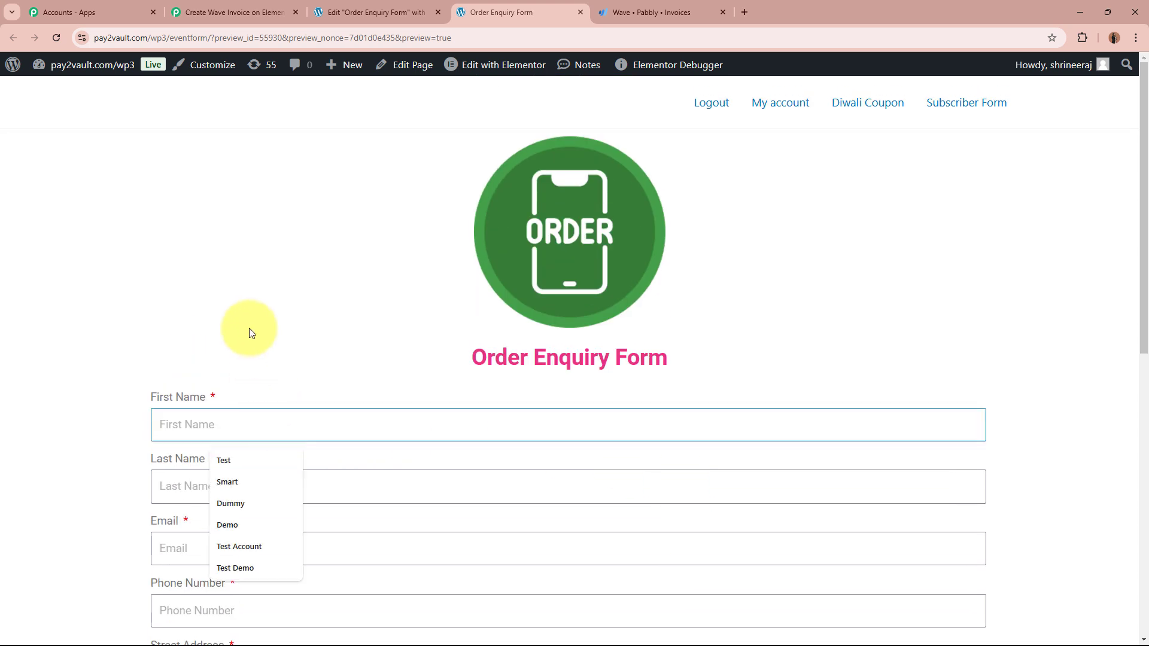
pyautogui.write('Smar')
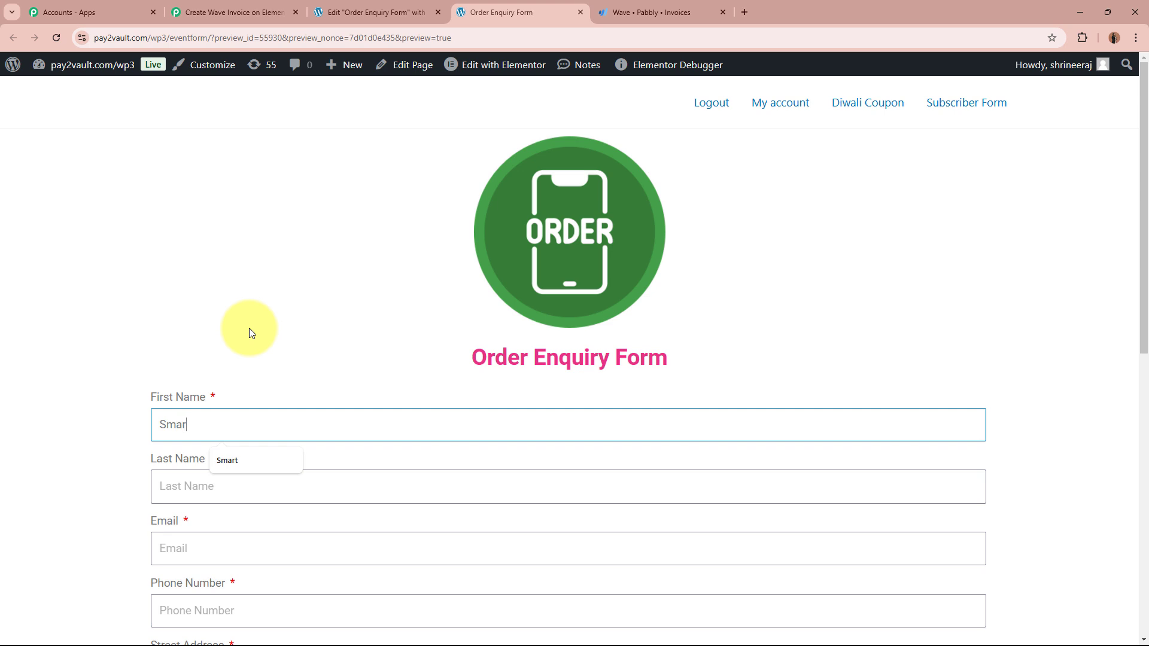
pyautogui.write('t')
pyautogui.click(268, 488)
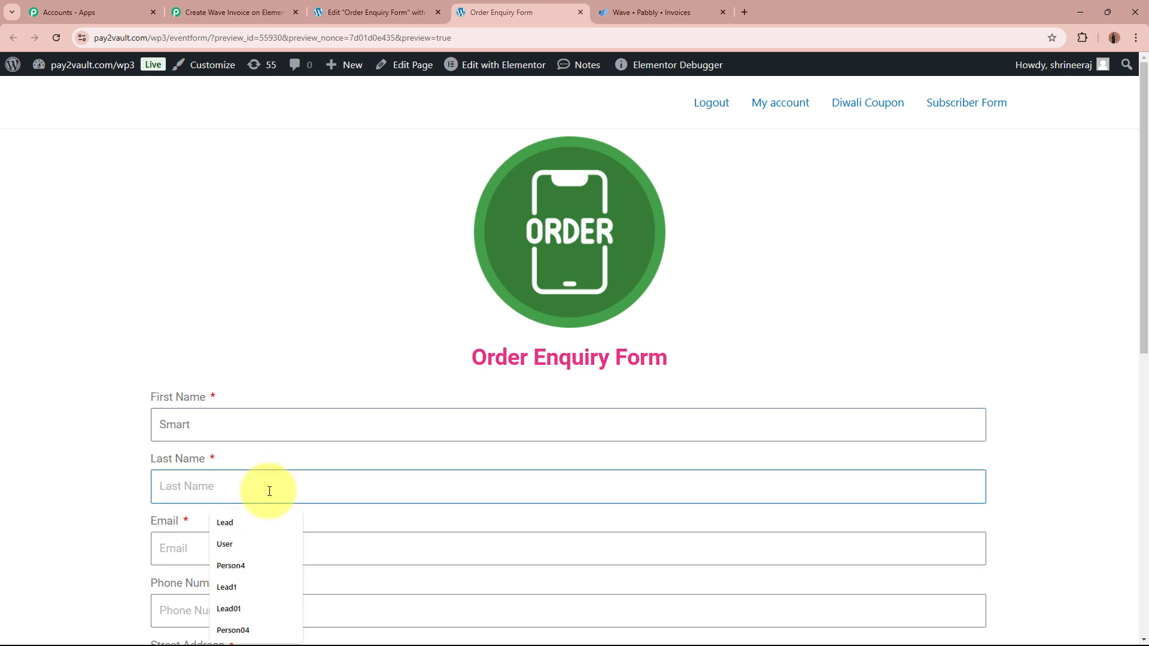
pyautogui.write('User')
pyautogui.scroll(-1, 269, 492)
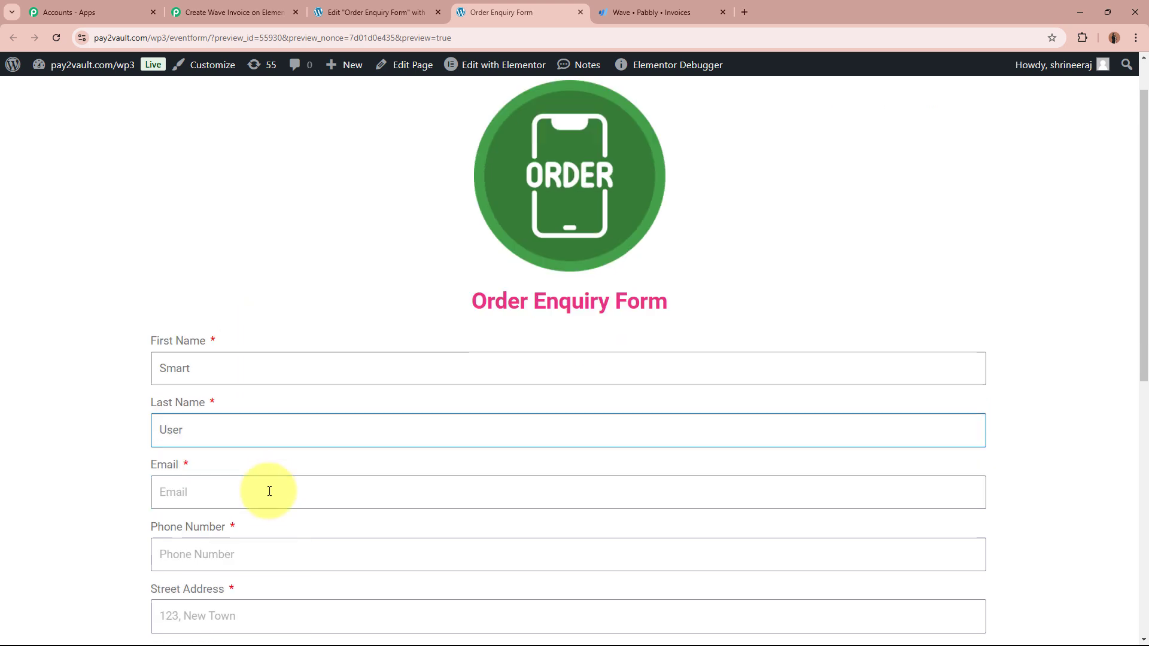
pyautogui.scroll(-3, 269, 492)
pyautogui.click(380, 307)
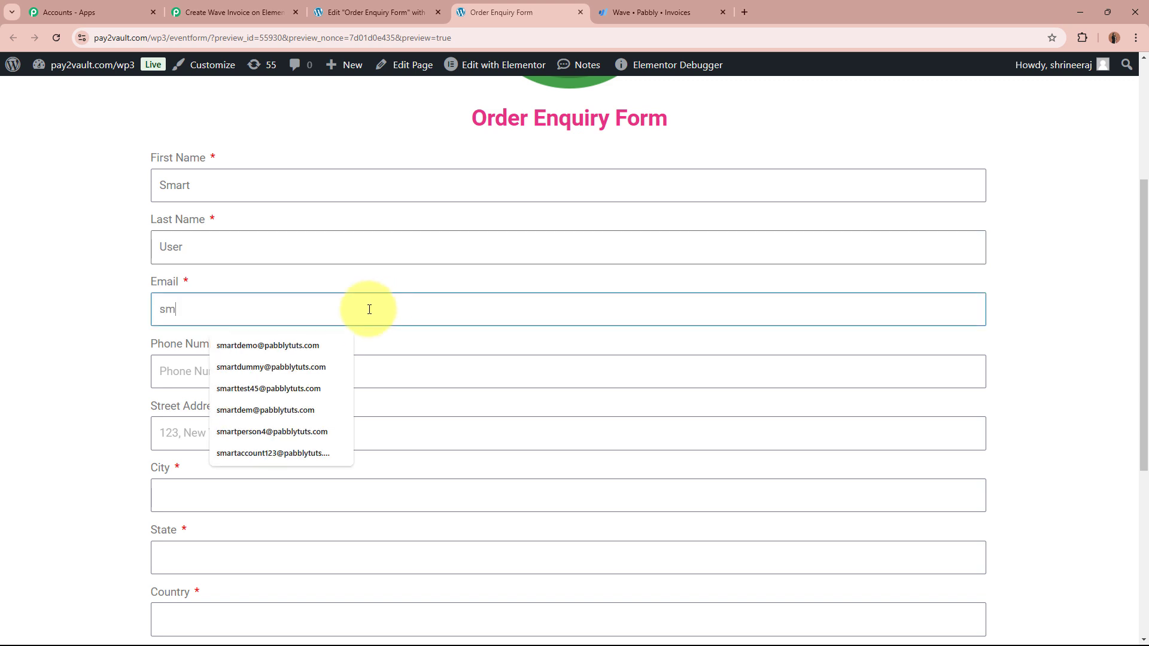
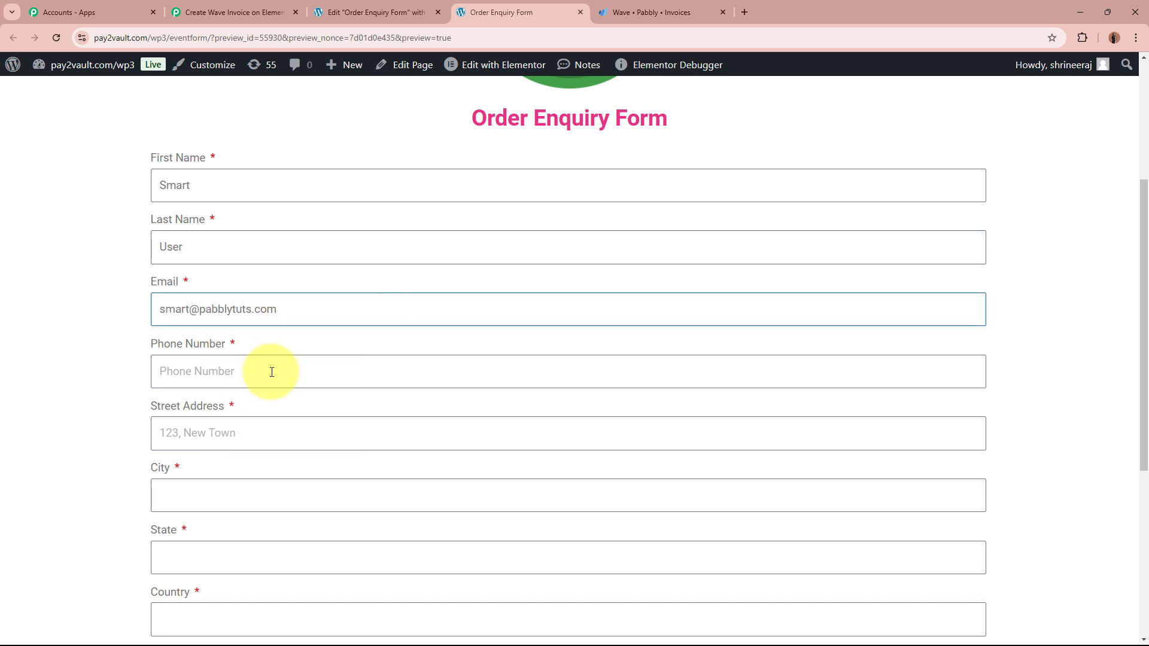
pyautogui.click(271, 372)
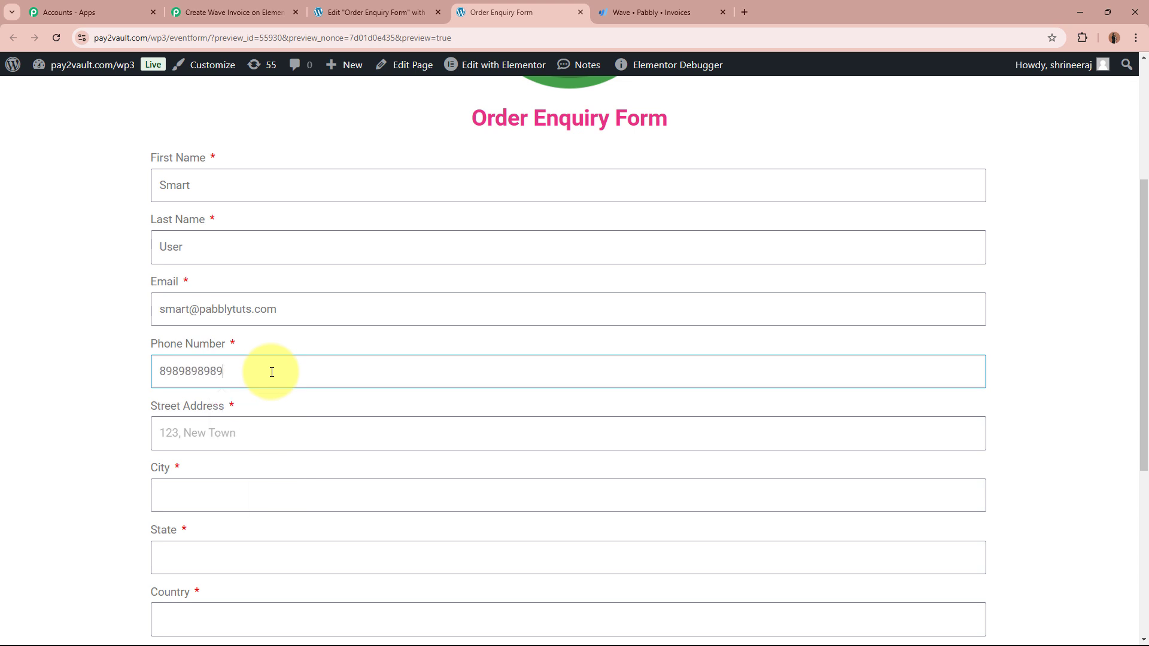
# Step: Fill in the street address, city, state, country and pincode fields
pyautogui.click(272, 441)
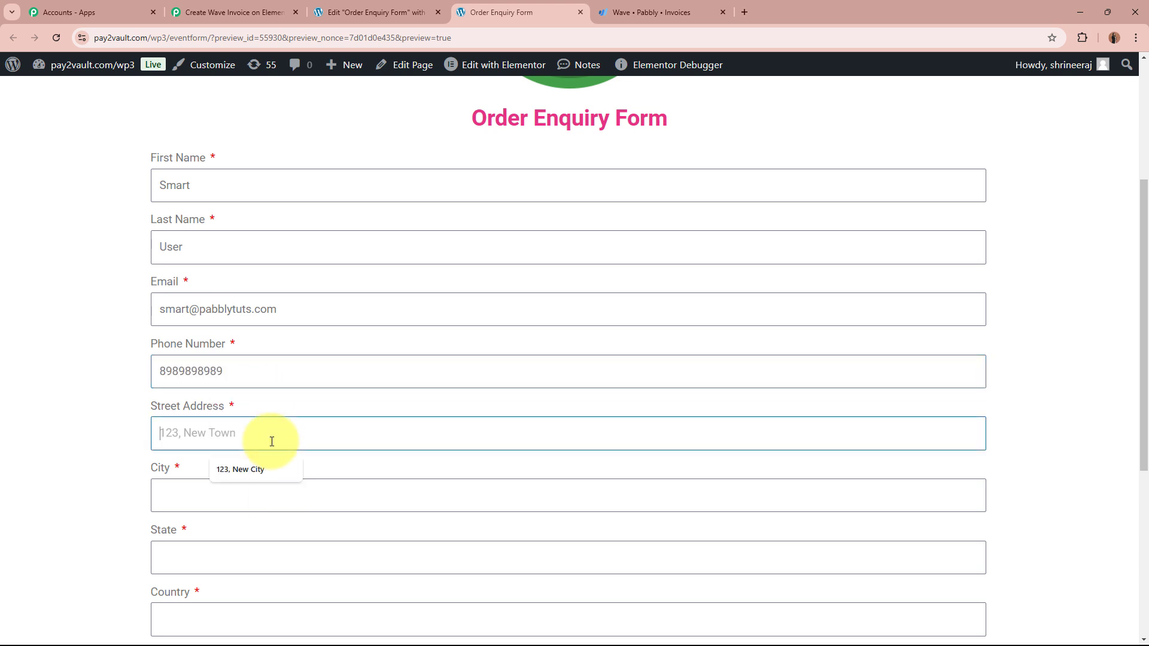
pyautogui.scroll(-2, 273, 419)
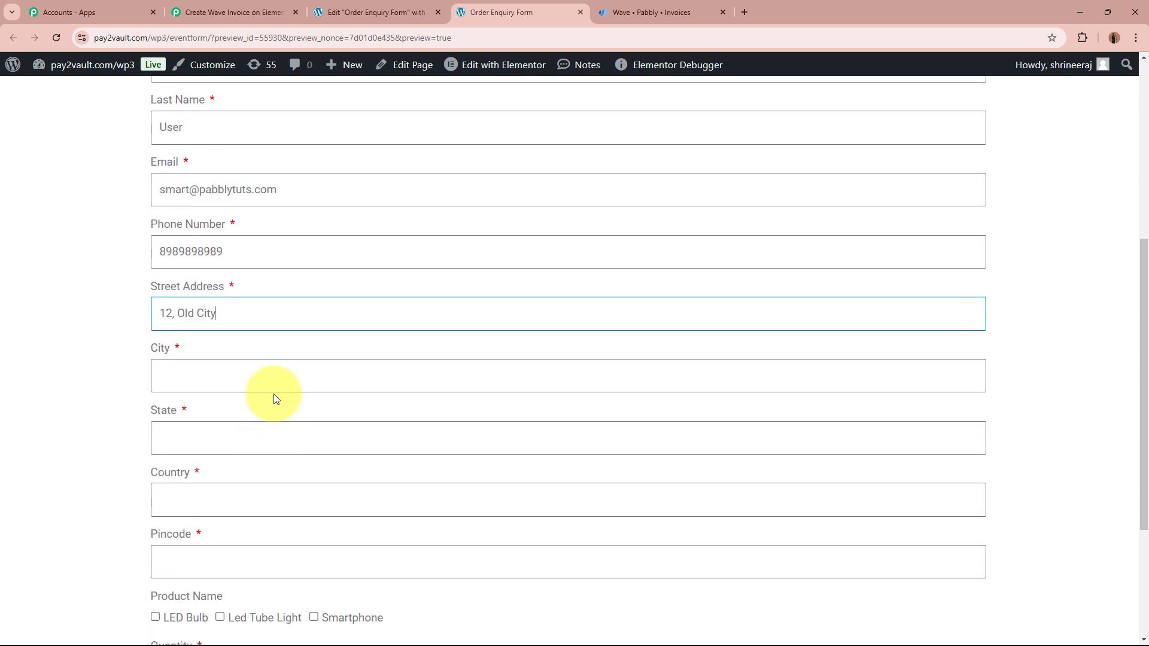
pyautogui.click(276, 373)
pyautogui.write('Ino')
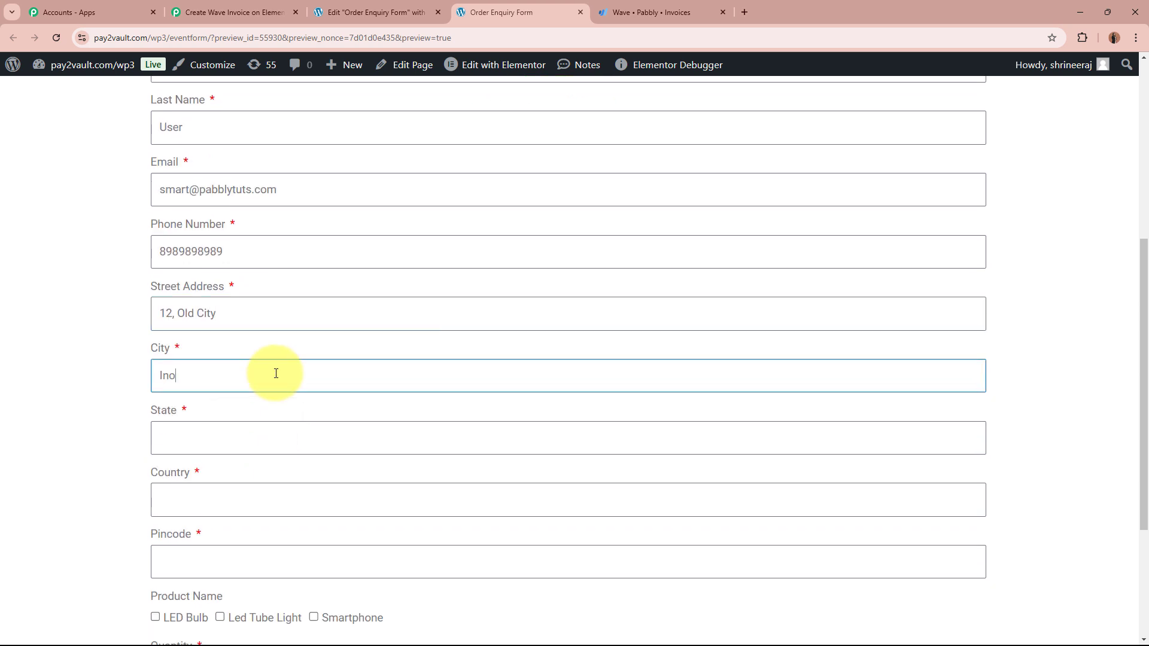
pyautogui.write('dre')
pyautogui.press('BackSpace')
pyautogui.press('BackSpace')
pyautogui.press('BackSpace')
pyautogui.press('BackSpace')
pyautogui.write('dore')
pyautogui.click(277, 448)
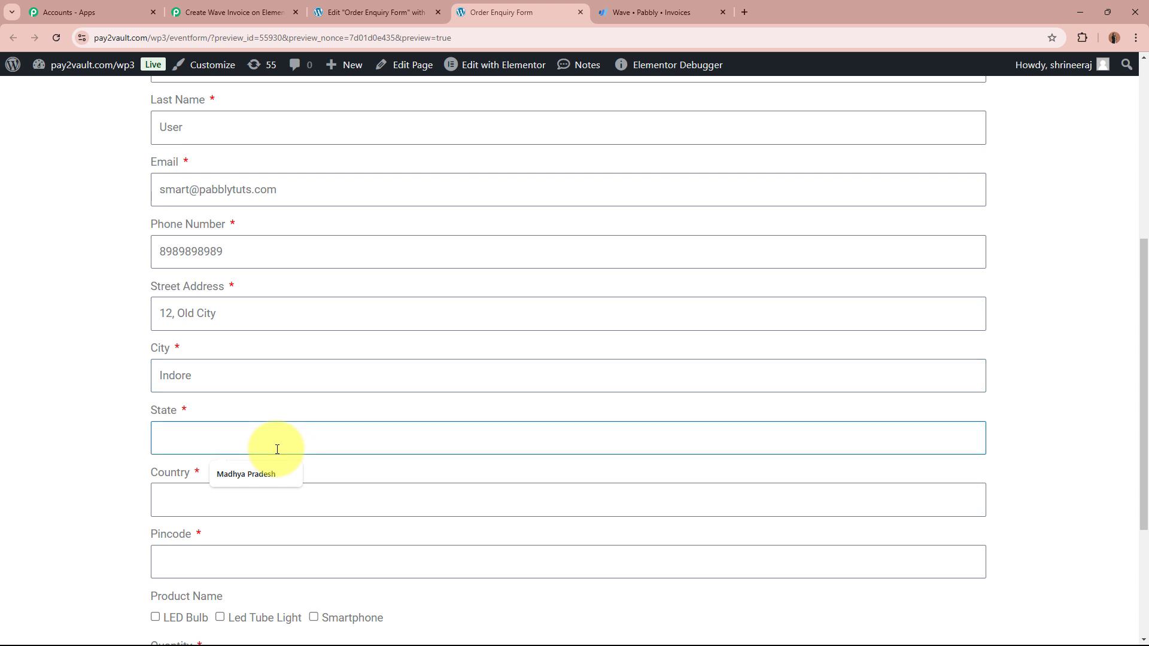
pyautogui.write('Madhya Pradesh')
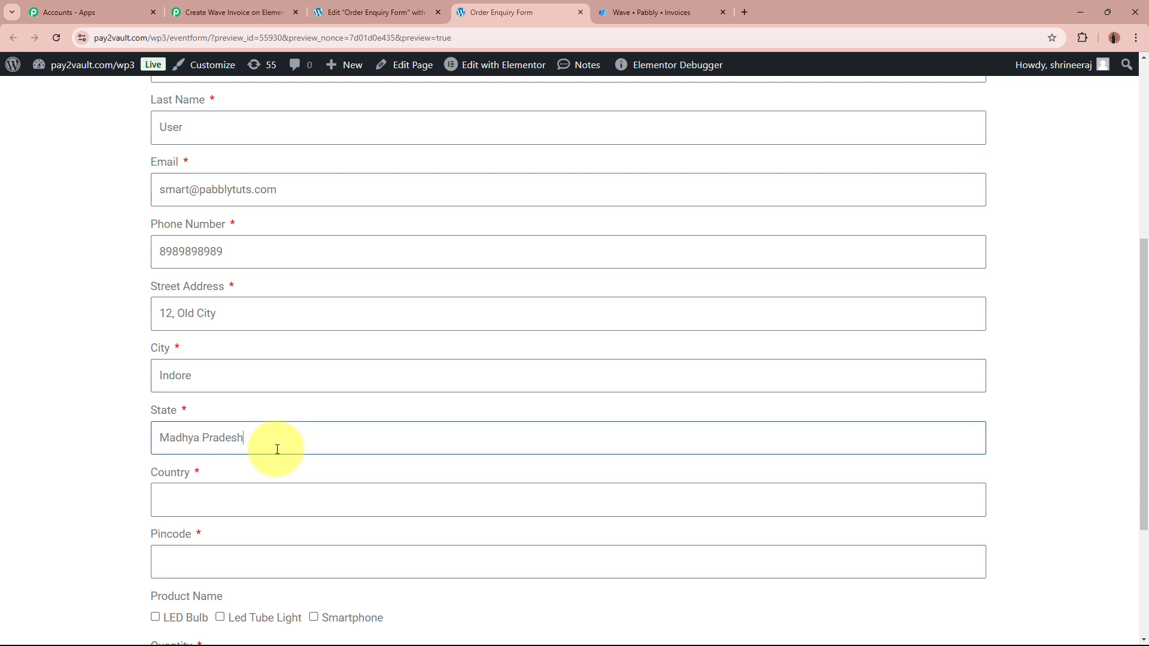
pyautogui.scroll(-3, 278, 449)
pyautogui.click(322, 284)
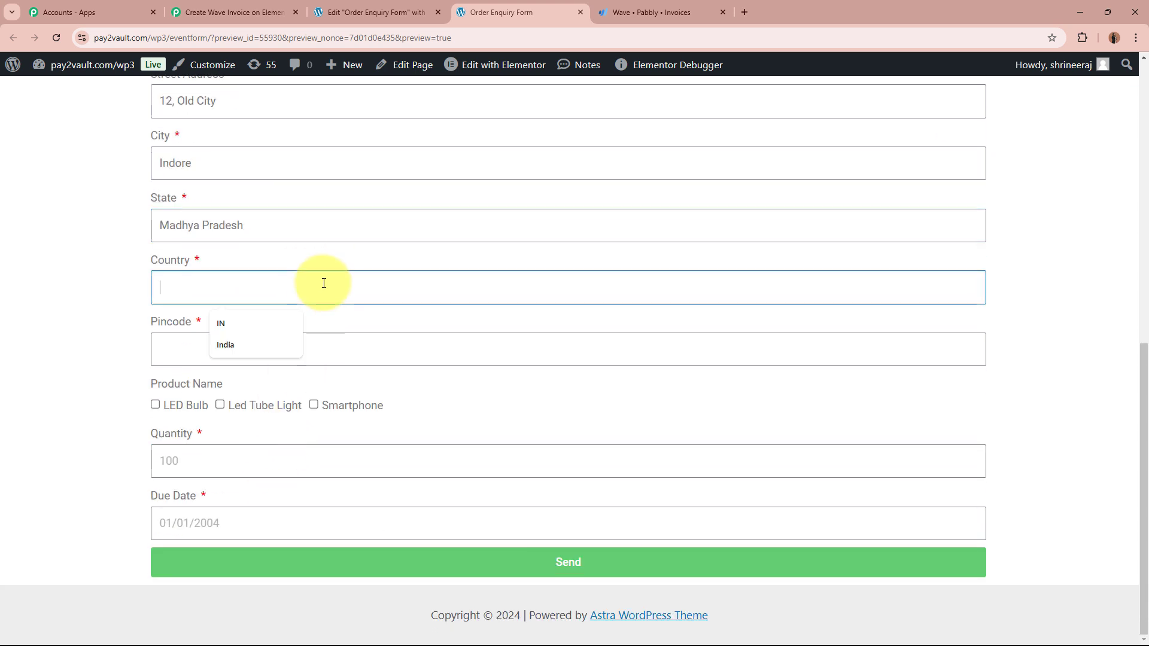
pyautogui.write('IN')
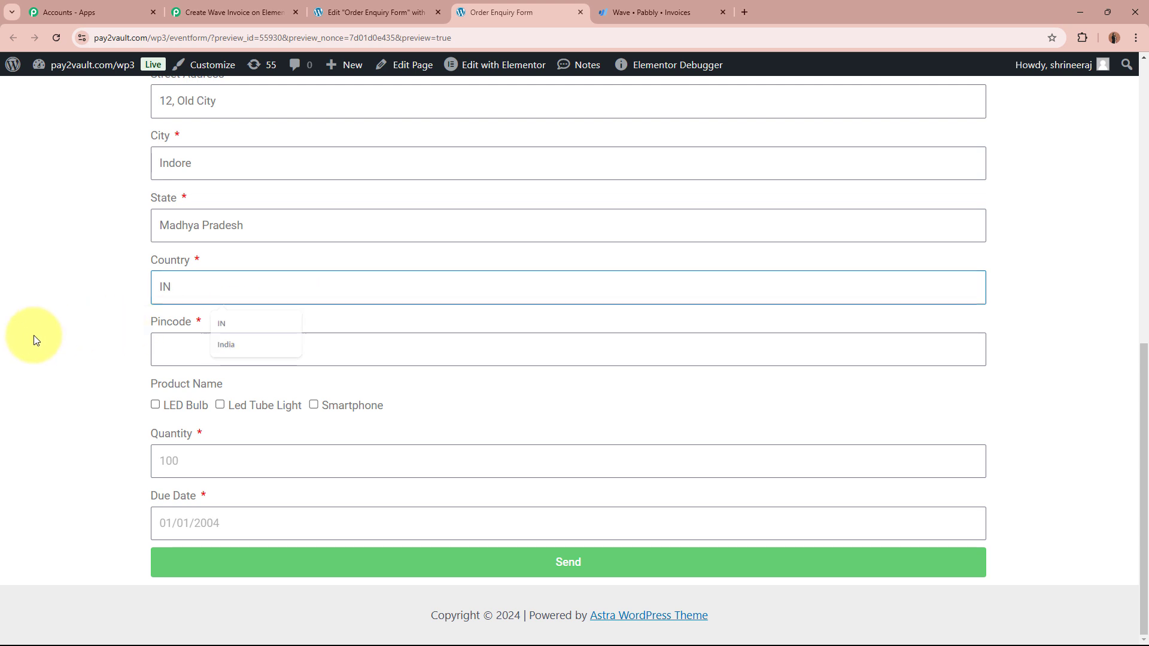
pyautogui.click(314, 337)
pyautogui.write('462000')
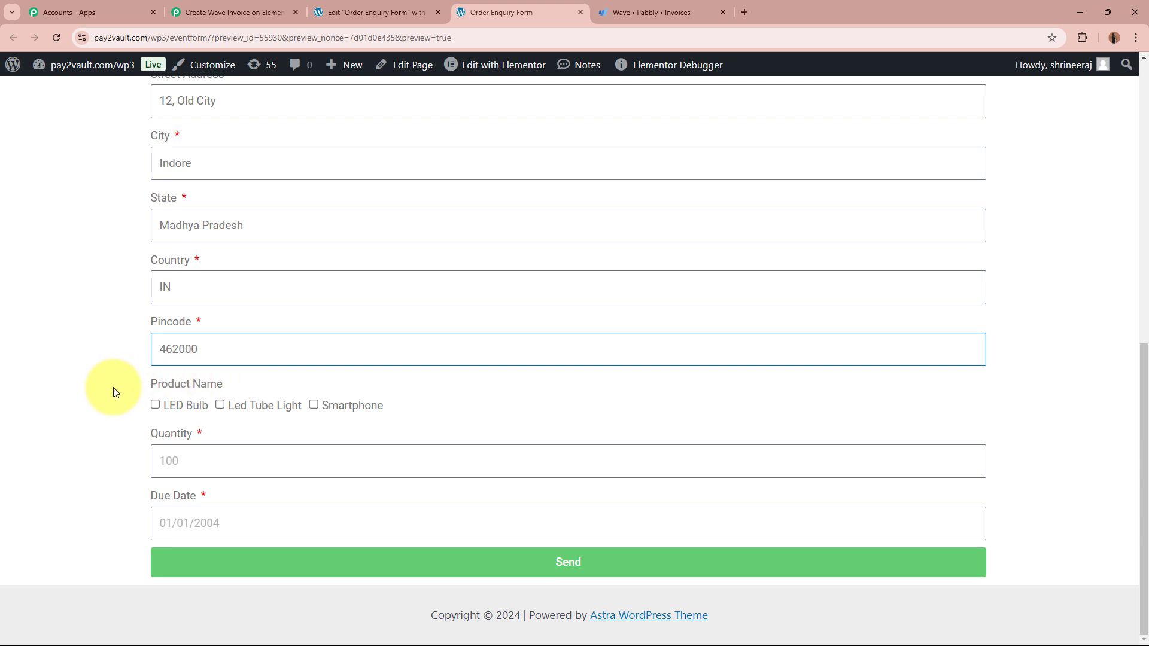
# Step: Choose product LED Bulb, quantity 500, due date 12/12/2024, and submit the form successfully
pyautogui.click(157, 408)
pyautogui.click(181, 453)
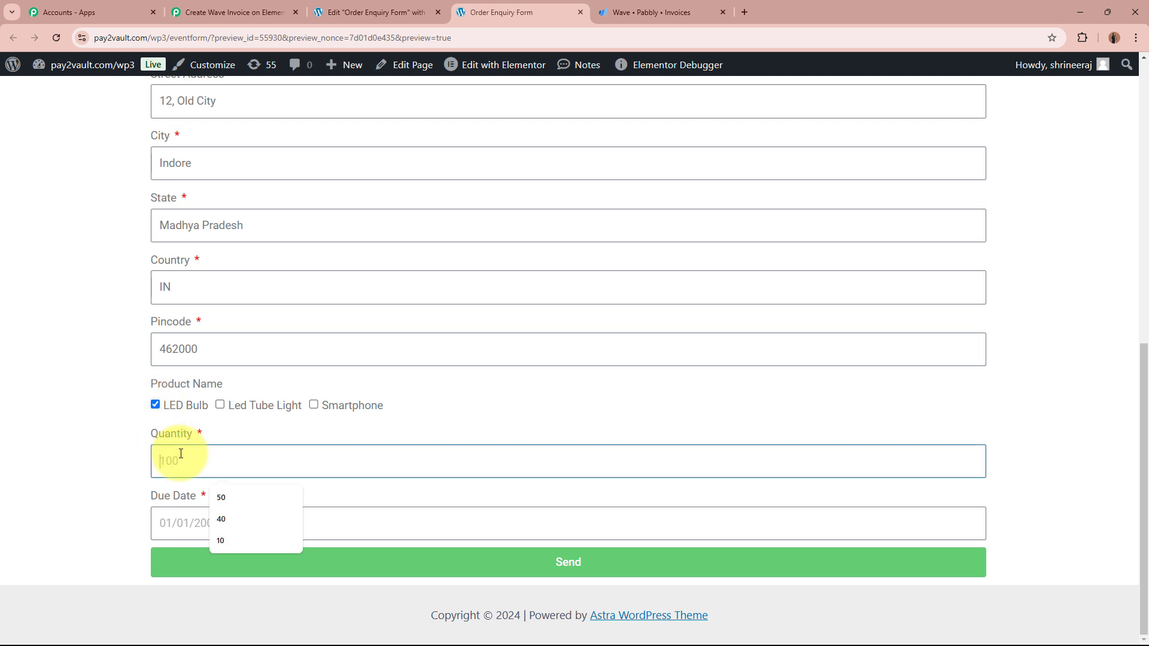
pyautogui.write('500')
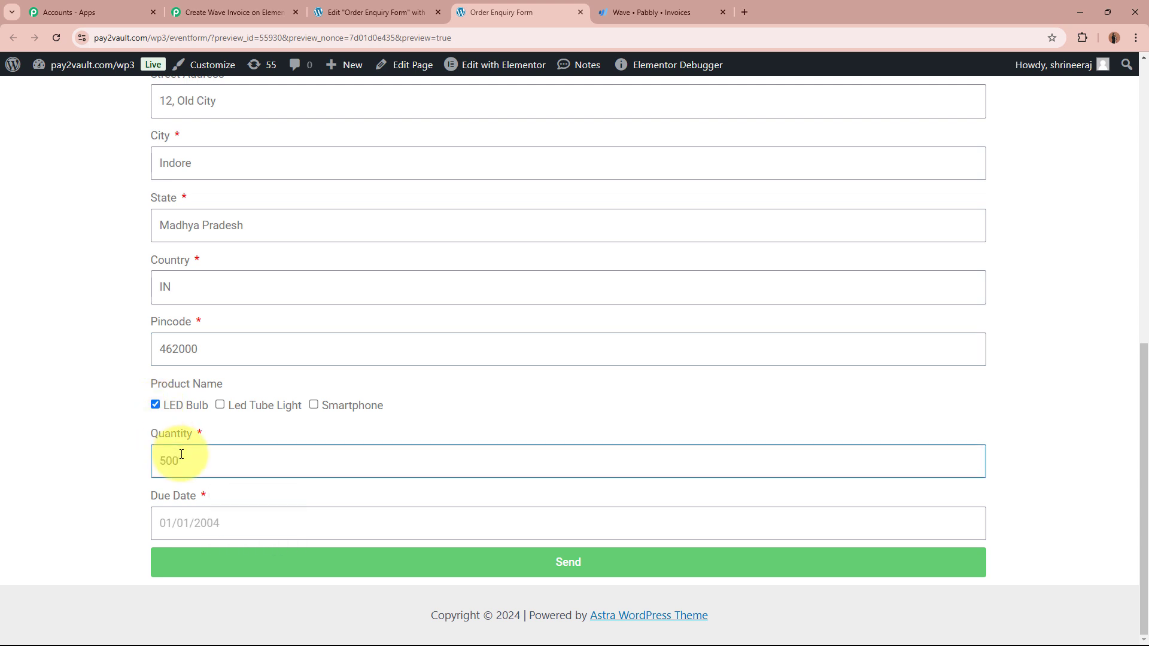
pyautogui.click(207, 530)
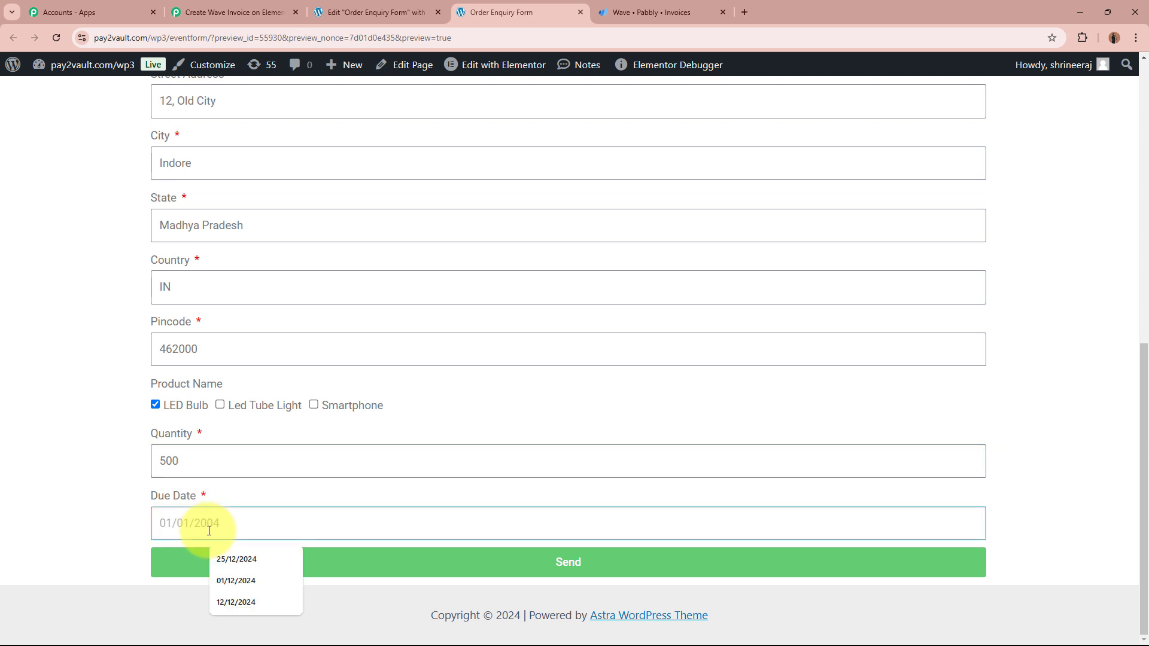
pyautogui.click(236, 602)
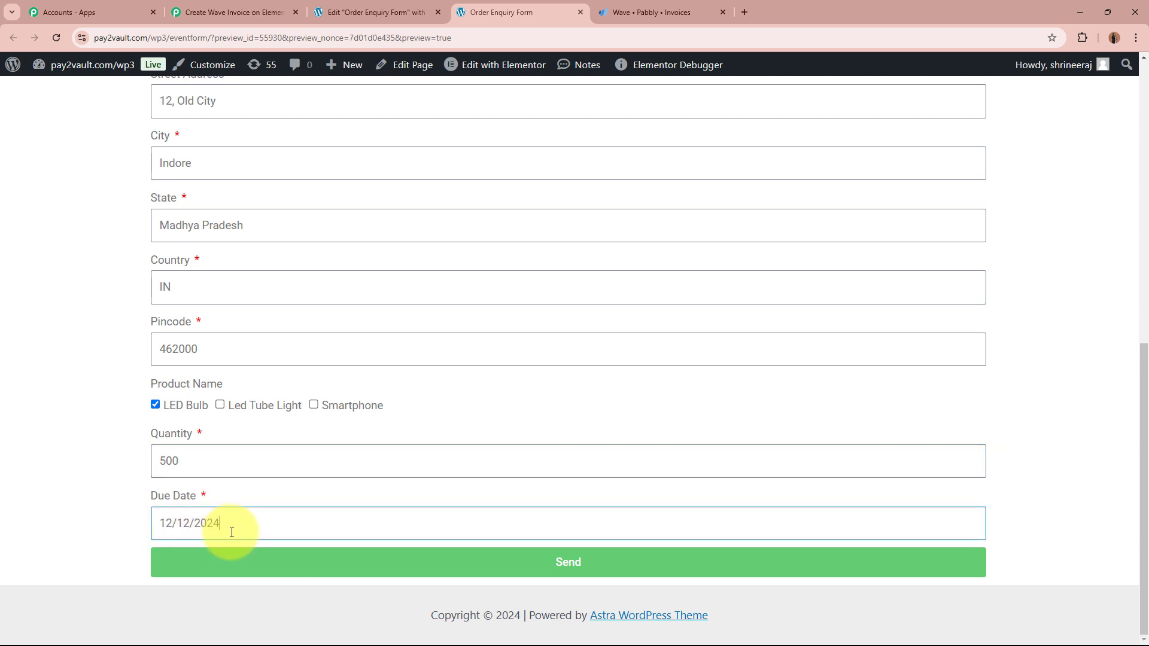
pyautogui.scroll(8, 143, 450)
pyautogui.scroll(-8, 142, 450)
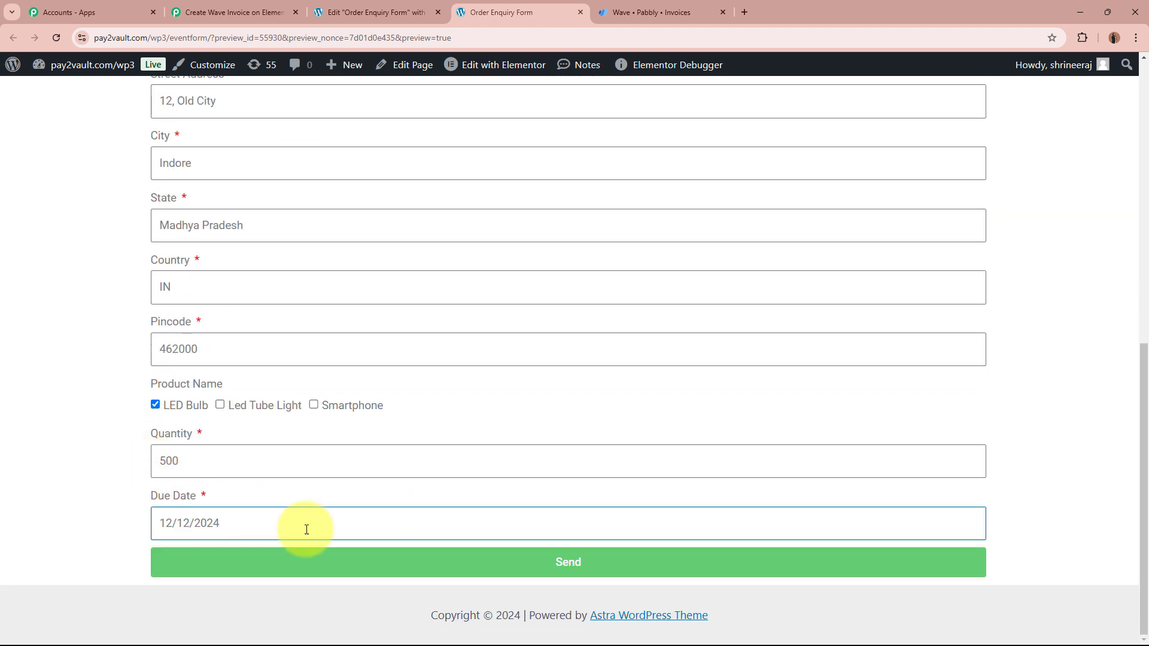
pyautogui.click(510, 569)
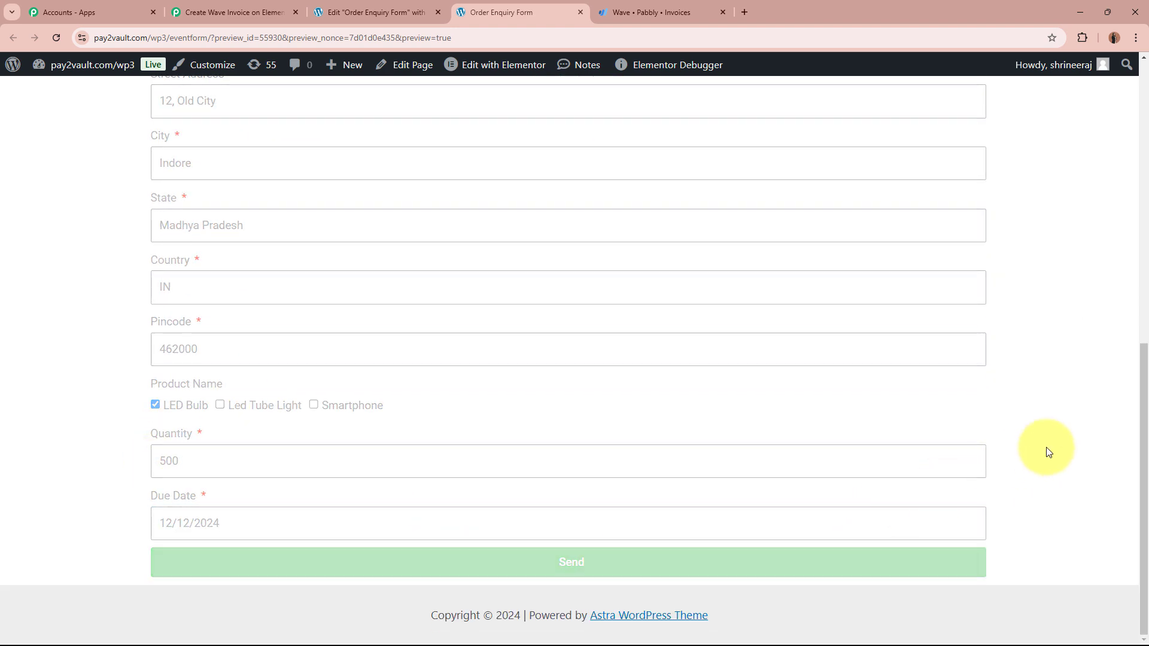
pyautogui.moveTo(157, 561); pyautogui.dragTo(431, 562)
pyautogui.click(431, 561)
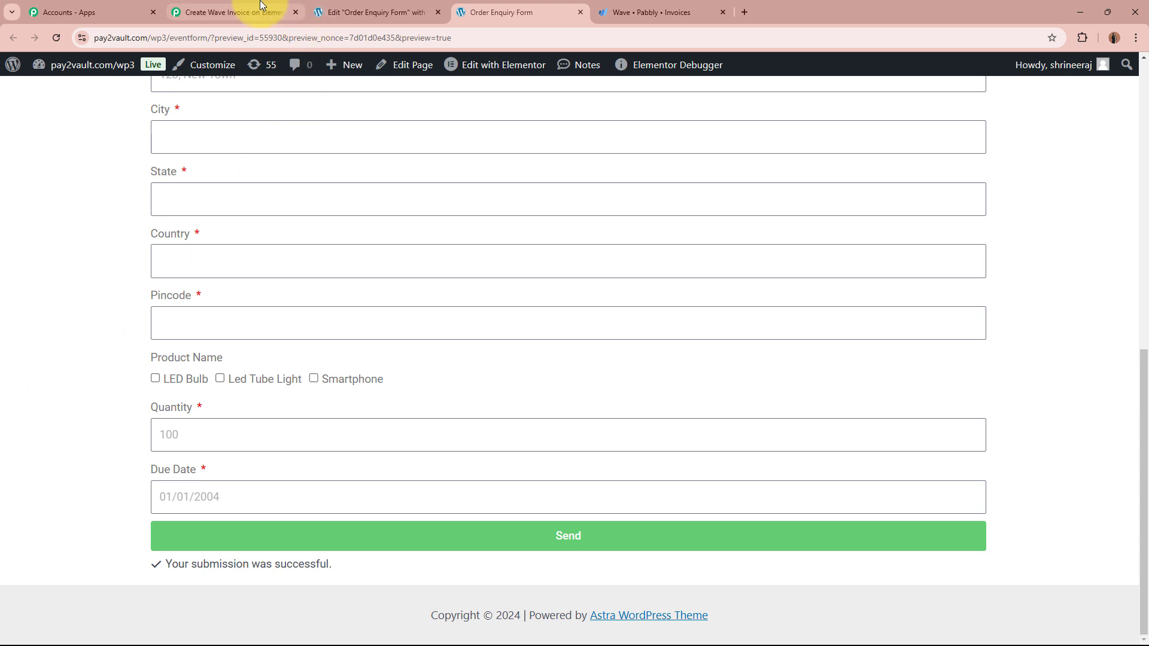
pyautogui.click(239, 12)
pyautogui.scroll(-6, 173, 253)
pyautogui.scroll(-7, 174, 253)
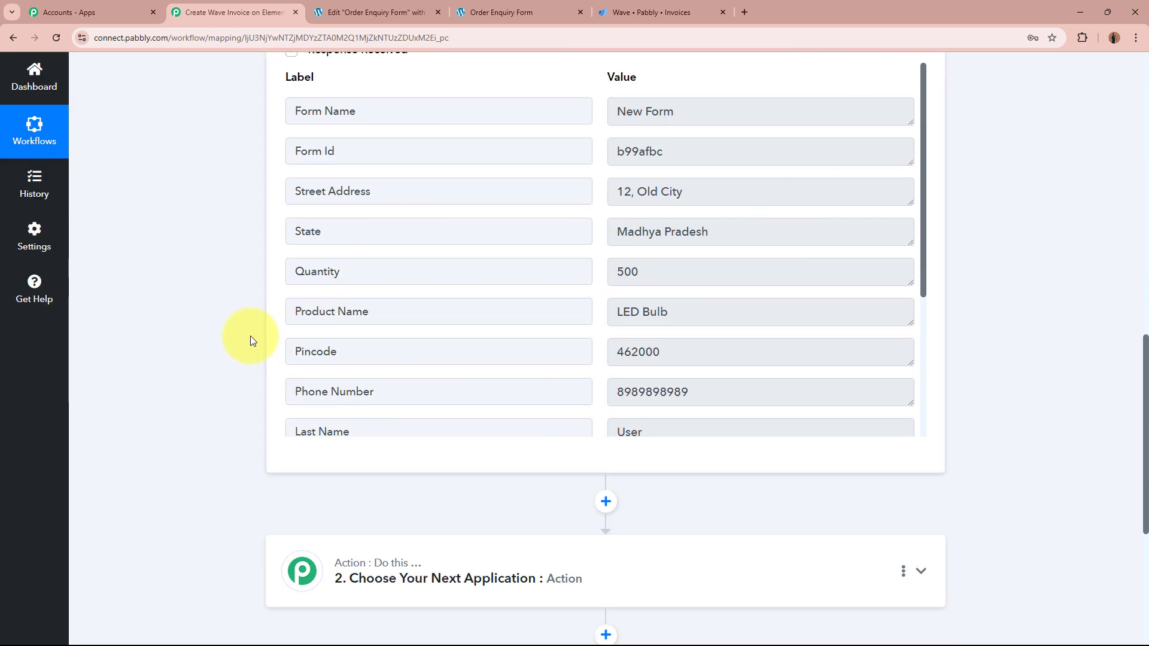
pyautogui.scroll(2, 174, 302)
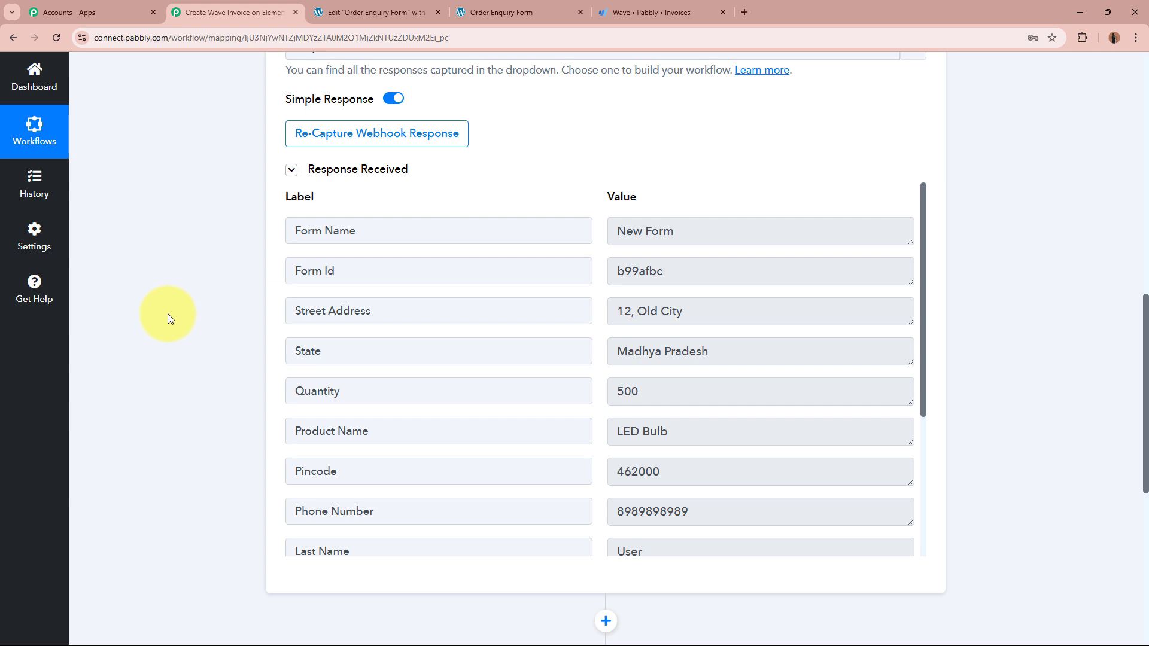
pyautogui.scroll(-2, 168, 313)
pyautogui.moveTo(698, 192); pyautogui.dragTo(603, 203)
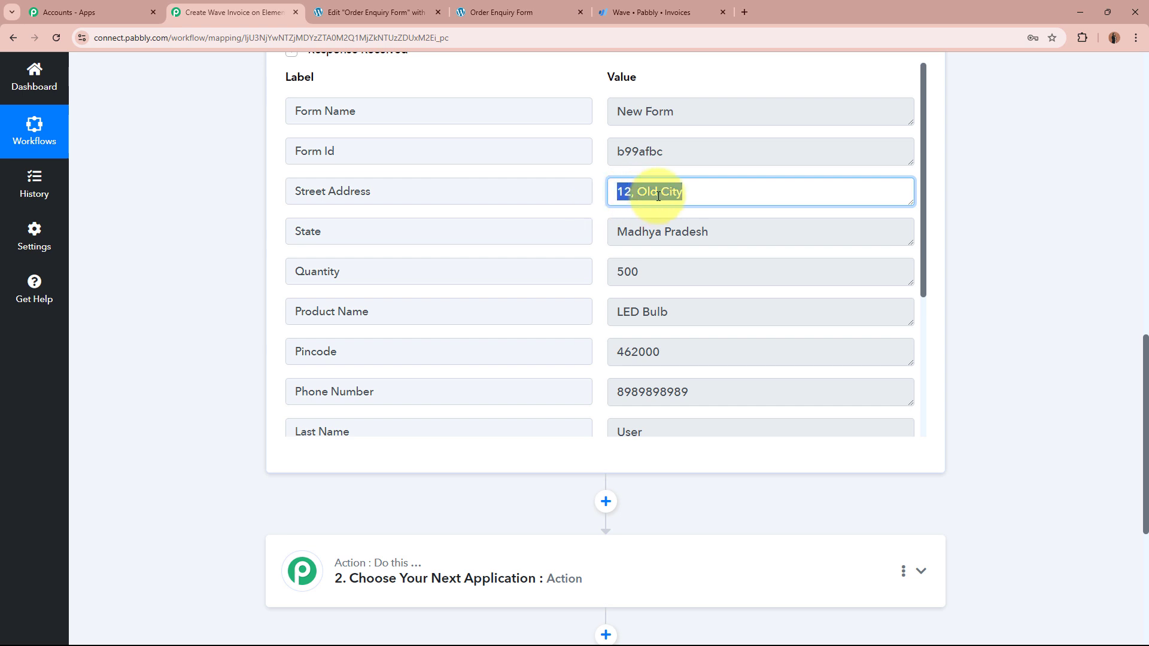
pyautogui.moveTo(736, 230); pyautogui.dragTo(600, 236)
pyautogui.moveTo(676, 271); pyautogui.dragTo(589, 268)
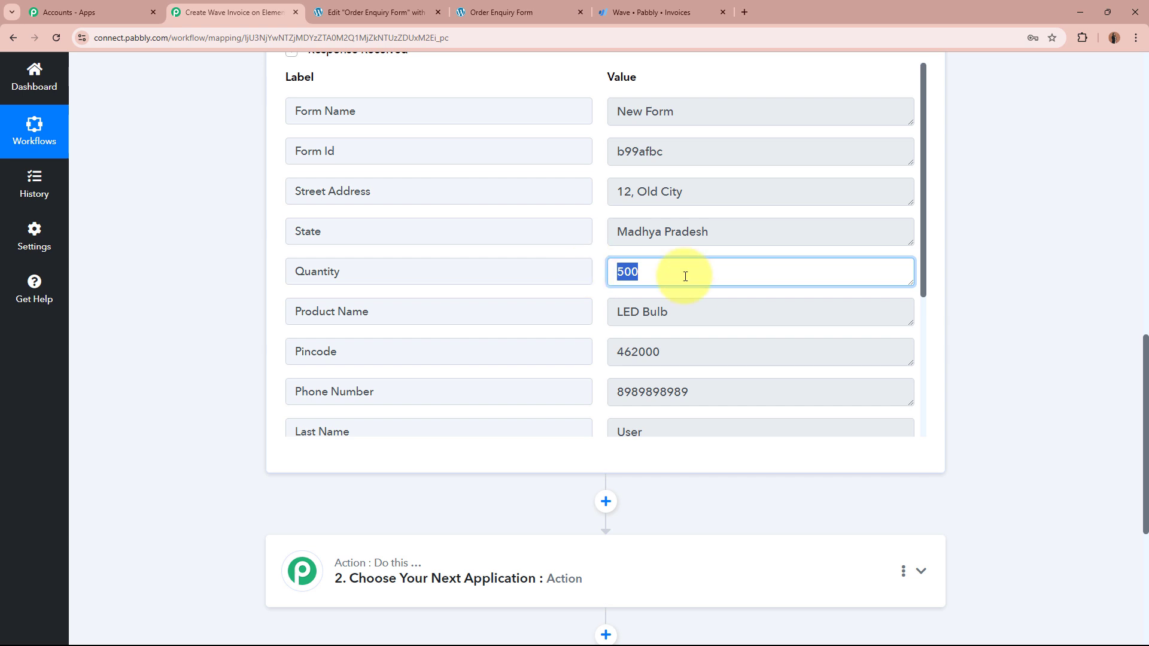
pyautogui.moveTo(700, 307); pyautogui.dragTo(574, 310)
pyautogui.click(595, 333)
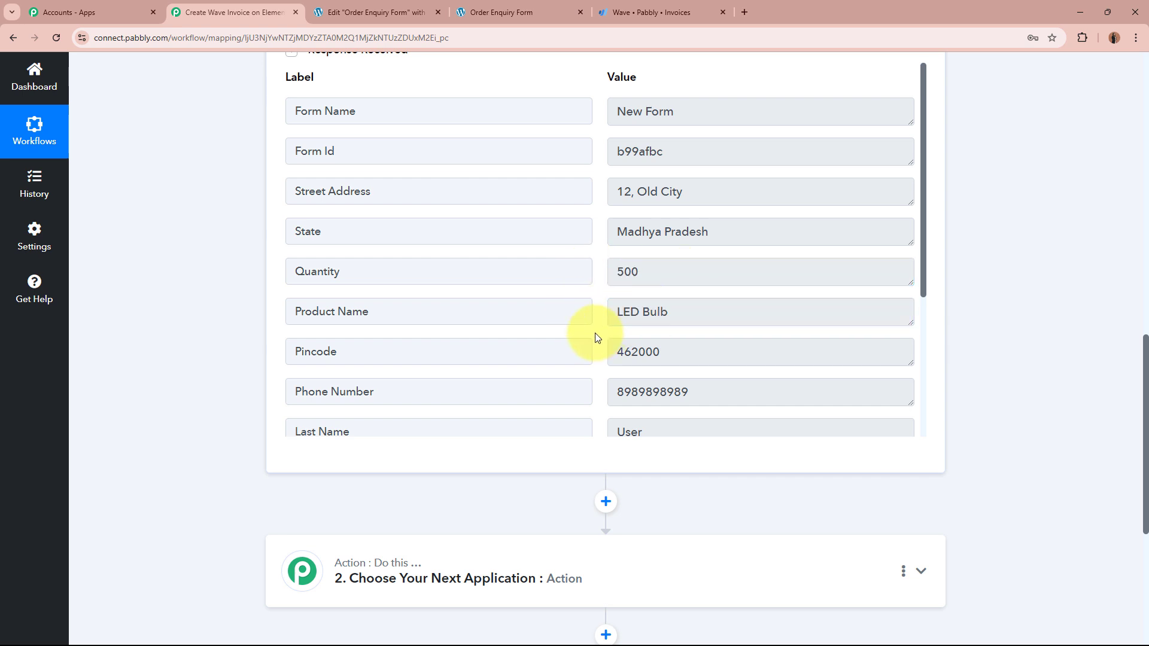
pyautogui.scroll(-2, 575, 324)
pyautogui.moveTo(711, 233); pyautogui.dragTo(600, 232)
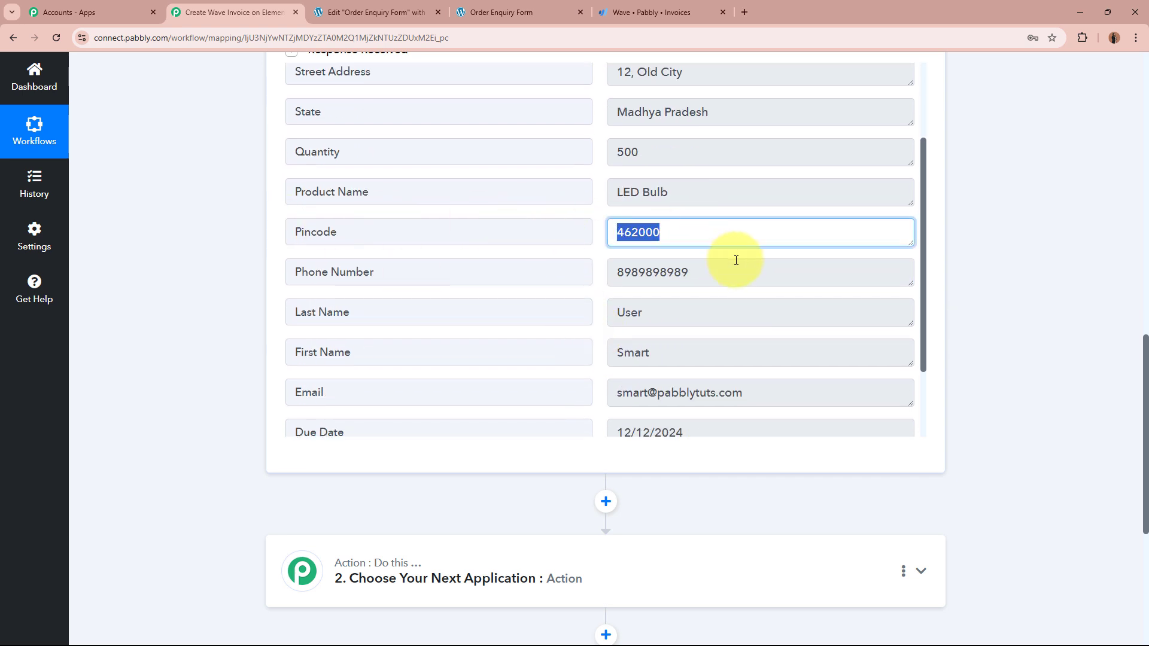
pyautogui.moveTo(736, 270); pyautogui.dragTo(546, 282)
pyautogui.moveTo(652, 355); pyautogui.dragTo(560, 372)
pyautogui.moveTo(698, 316); pyautogui.dragTo(576, 318)
pyautogui.scroll(-2, 575, 317)
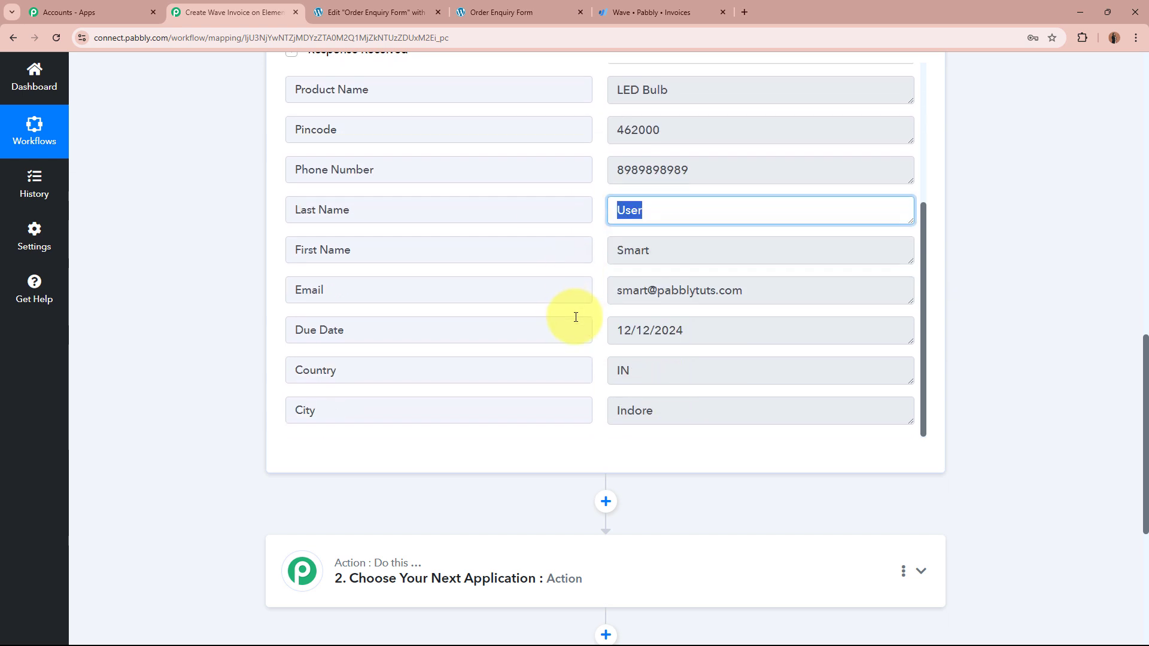
pyautogui.moveTo(784, 290); pyautogui.dragTo(544, 287)
pyautogui.click(603, 306)
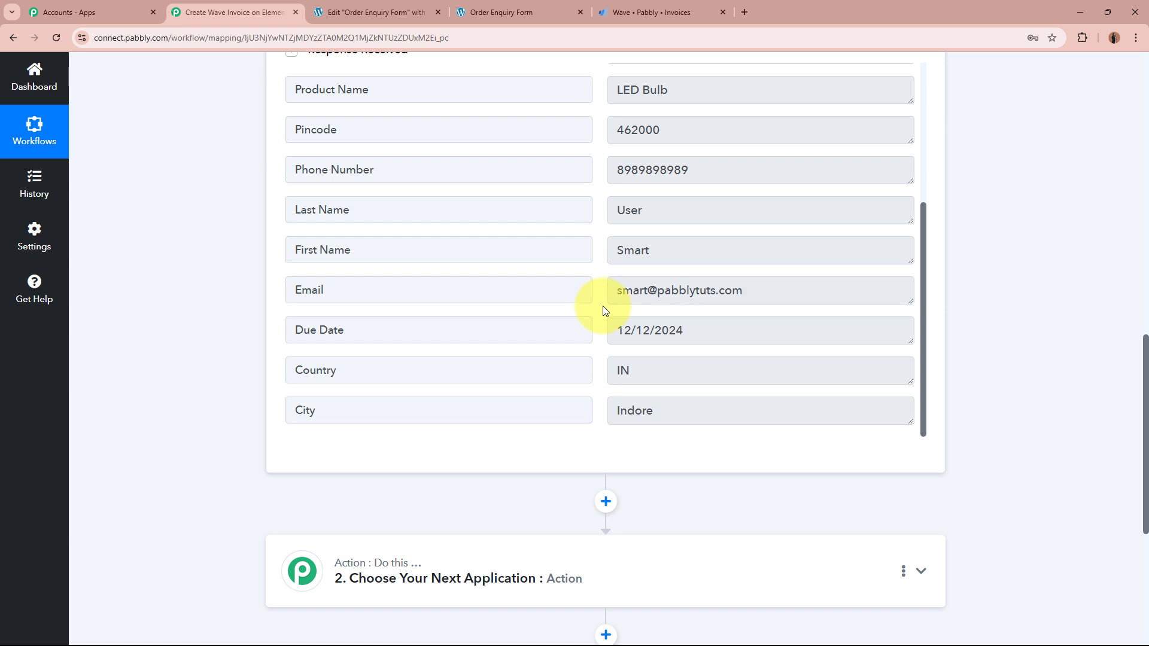
pyautogui.scroll(-2, 604, 306)
pyautogui.scroll(2, 598, 305)
pyautogui.scroll(-2, 597, 308)
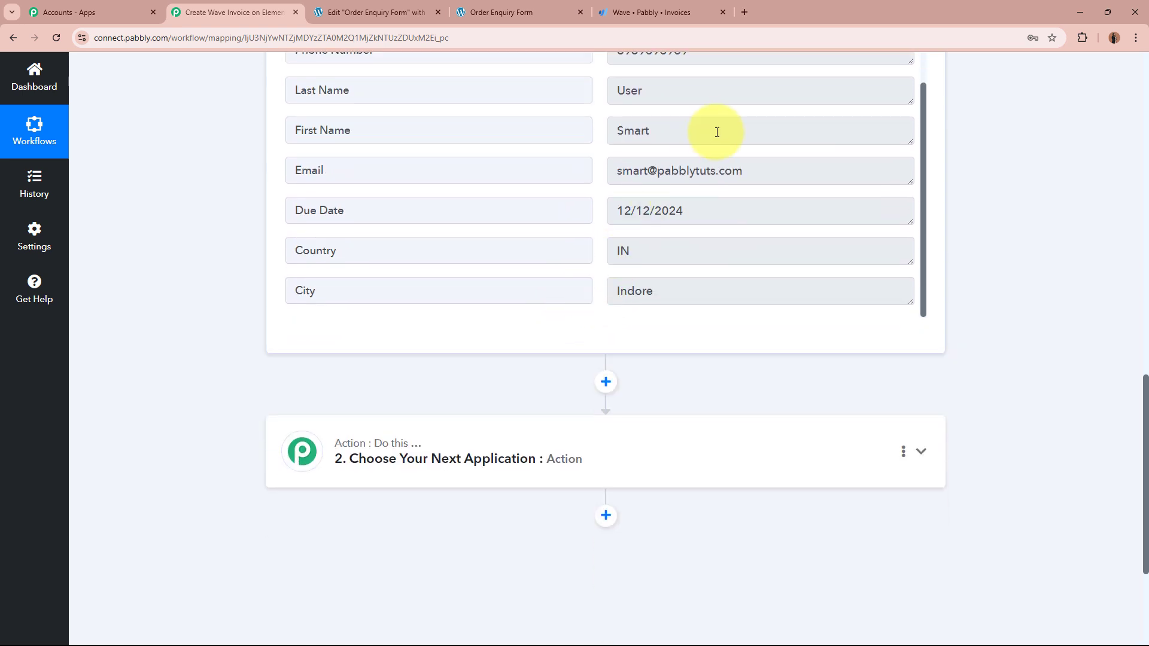
pyautogui.moveTo(775, 171); pyautogui.dragTo(546, 171)
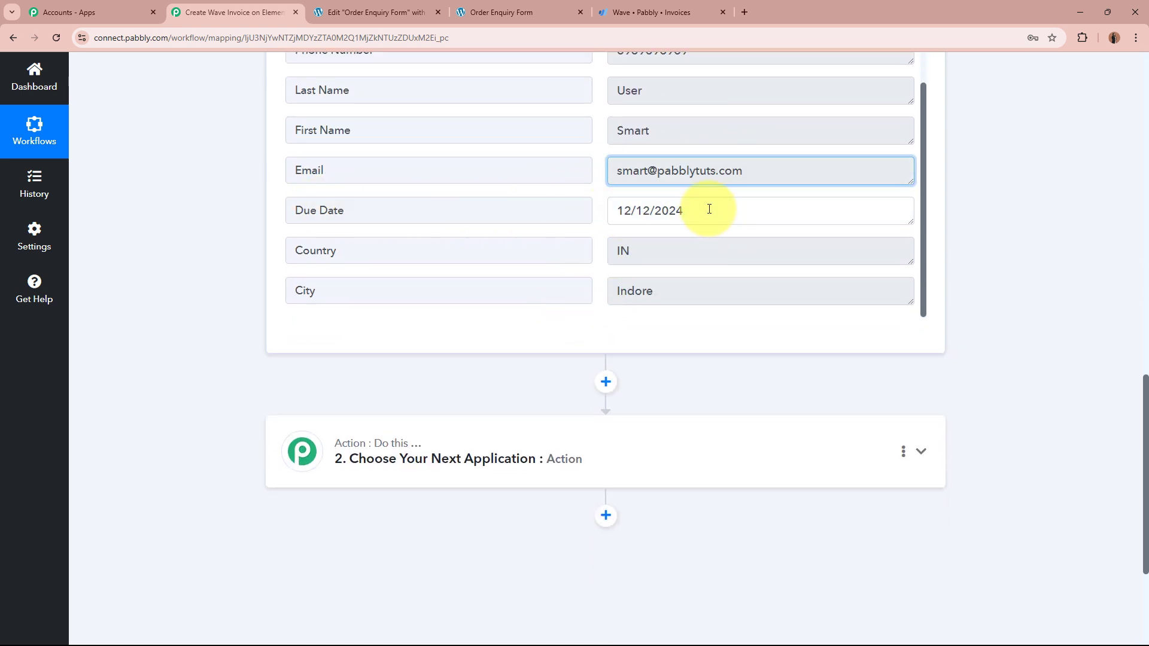
pyautogui.moveTo(708, 211); pyautogui.dragTo(564, 223)
pyautogui.moveTo(667, 249); pyautogui.dragTo(536, 251)
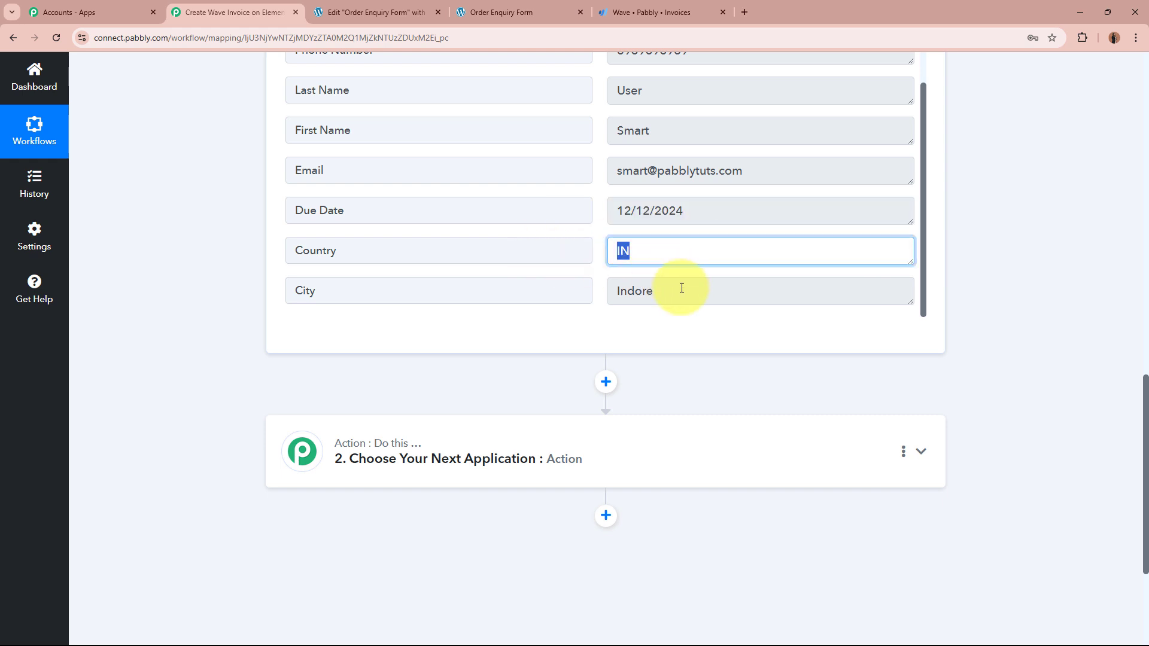
pyautogui.moveTo(683, 289); pyautogui.dragTo(546, 287)
pyautogui.click(618, 321)
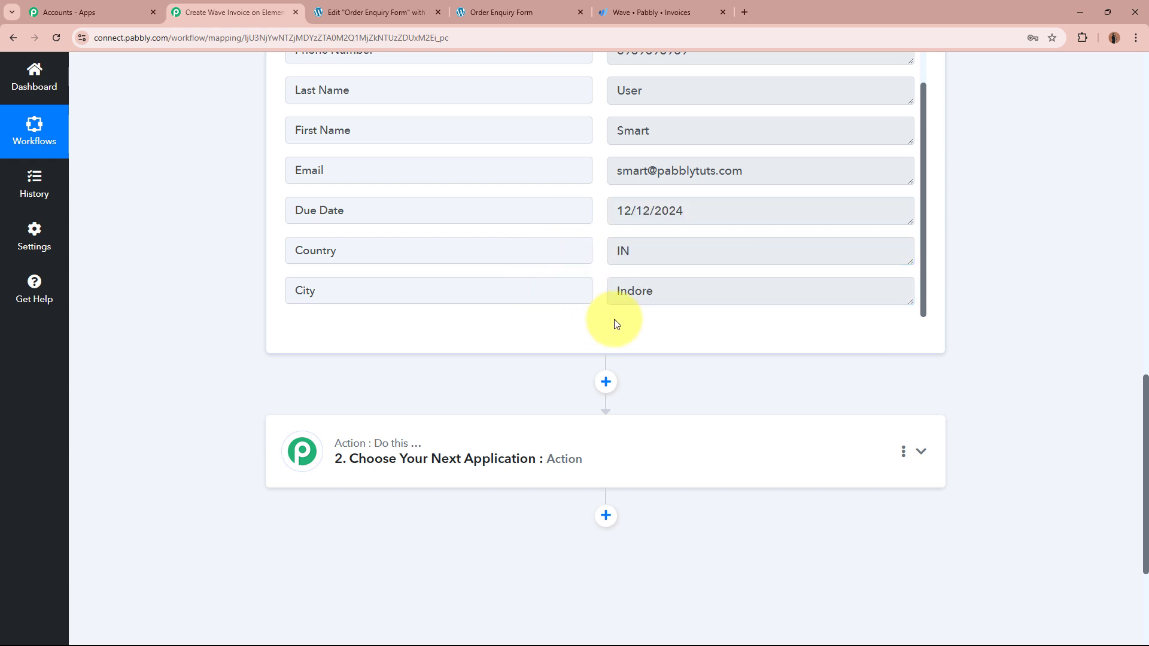
pyautogui.scroll(10, 606, 294)
pyautogui.scroll(-3, 680, 359)
pyautogui.scroll(3, 457, 313)
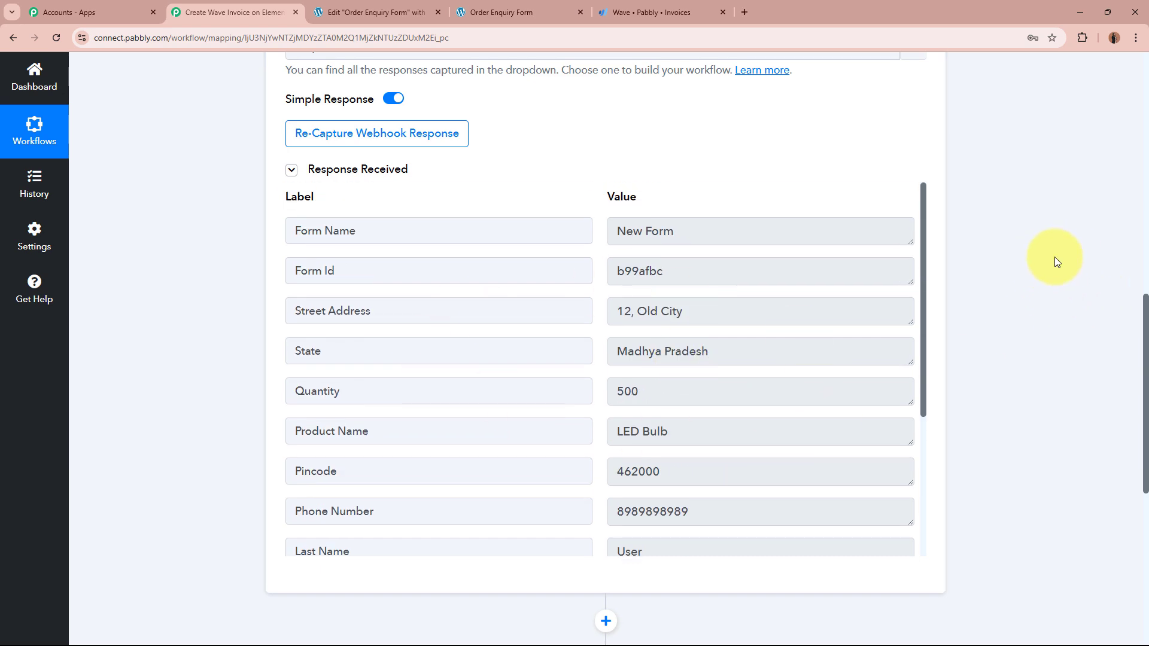
# Step: Collapse the Elementor trigger card, then glance at the submitted form and Wave Invoices tabs
pyautogui.scroll(10, 989, 307)
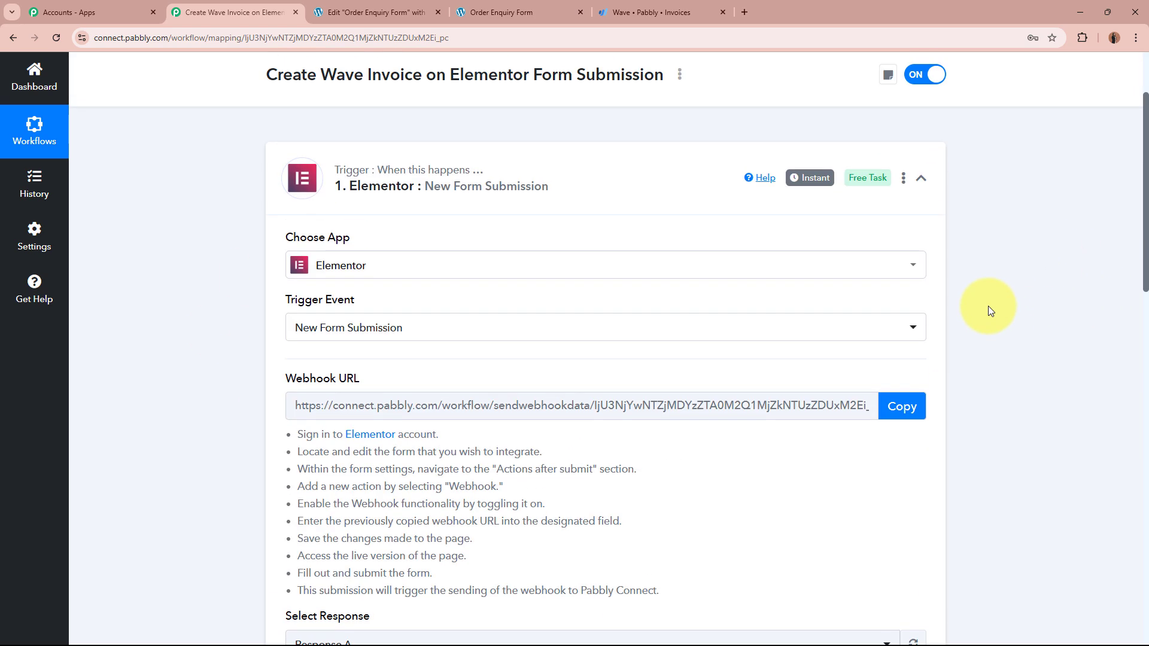
pyautogui.click(564, 305)
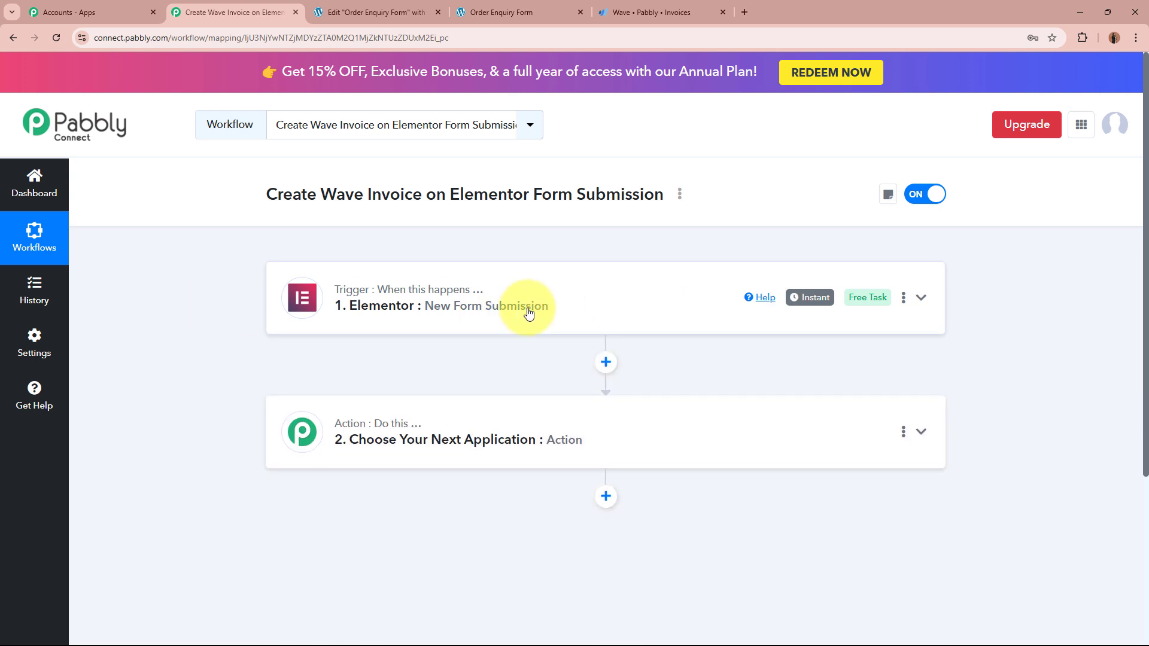
pyautogui.click(476, 12)
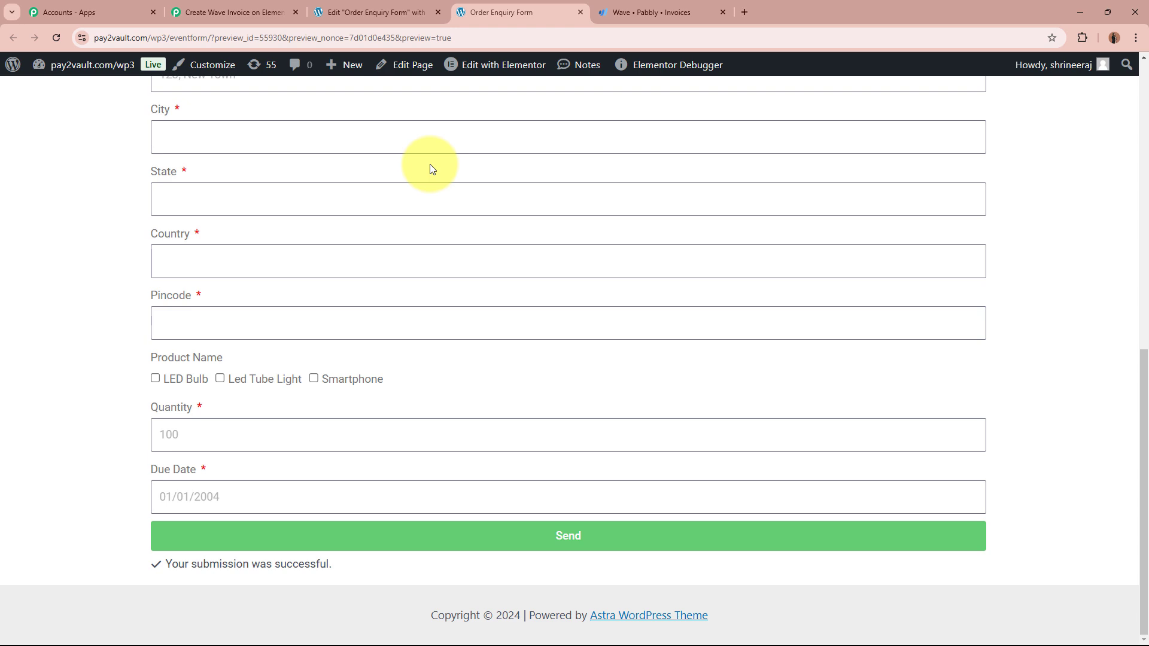
pyautogui.click(670, 12)
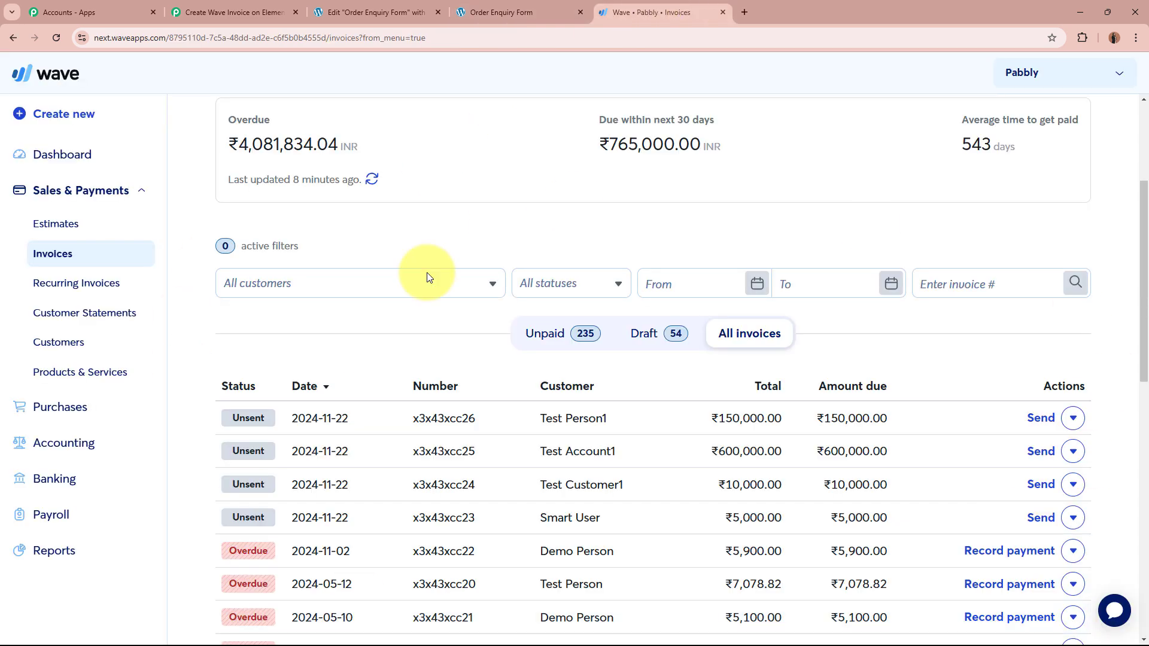
pyautogui.scroll(4, 801, 455)
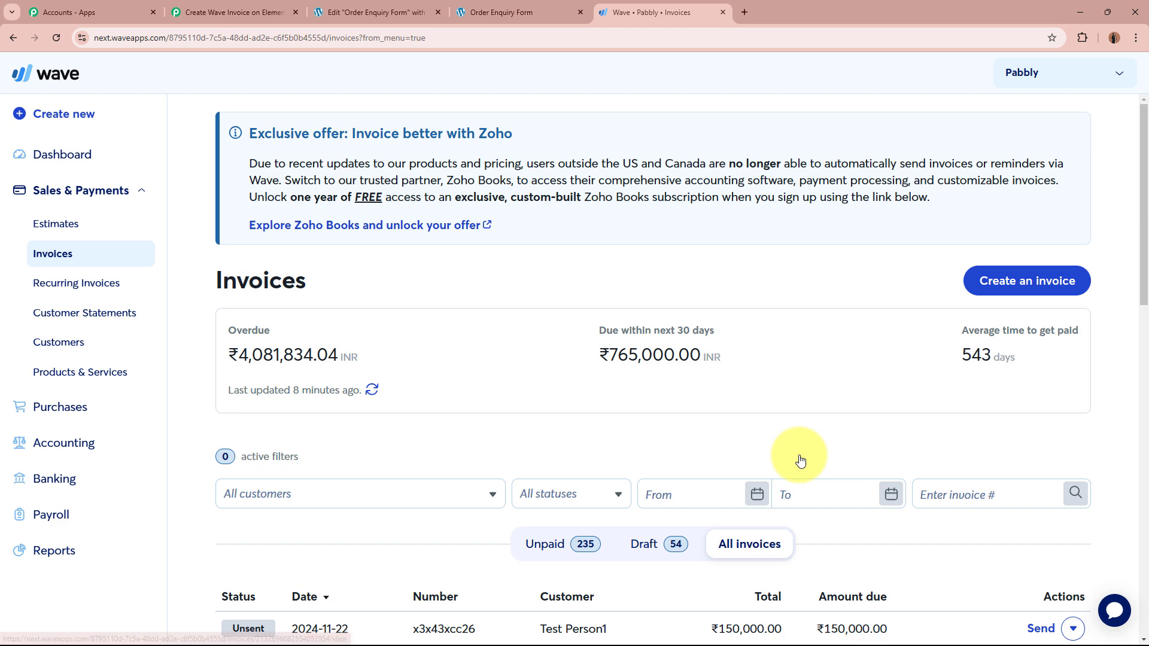
# Step: Expand the Choose Your Next Application action step in the Pabbly workflow
pyautogui.click(231, 12)
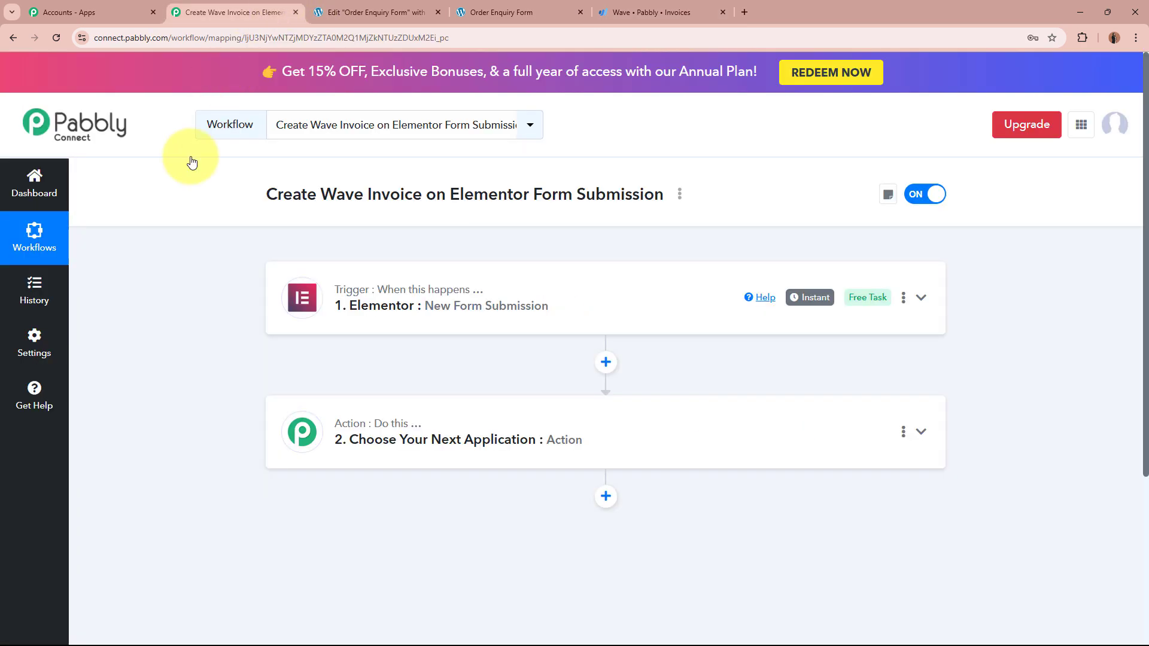
pyautogui.click(680, 436)
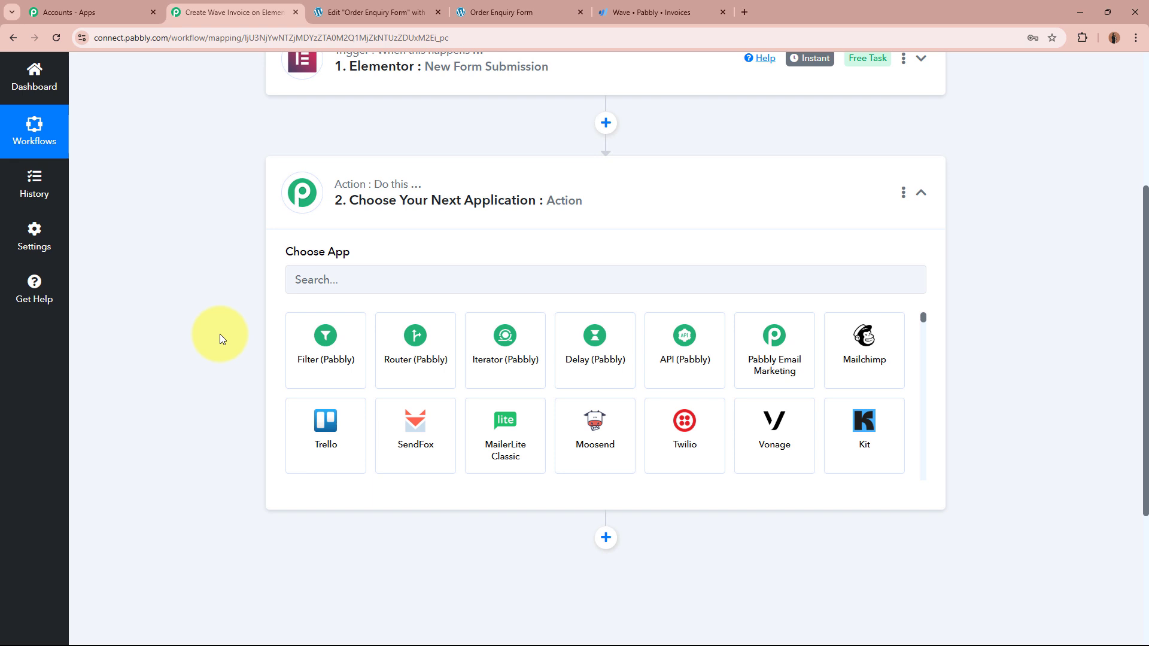
pyautogui.scroll(2, 220, 334)
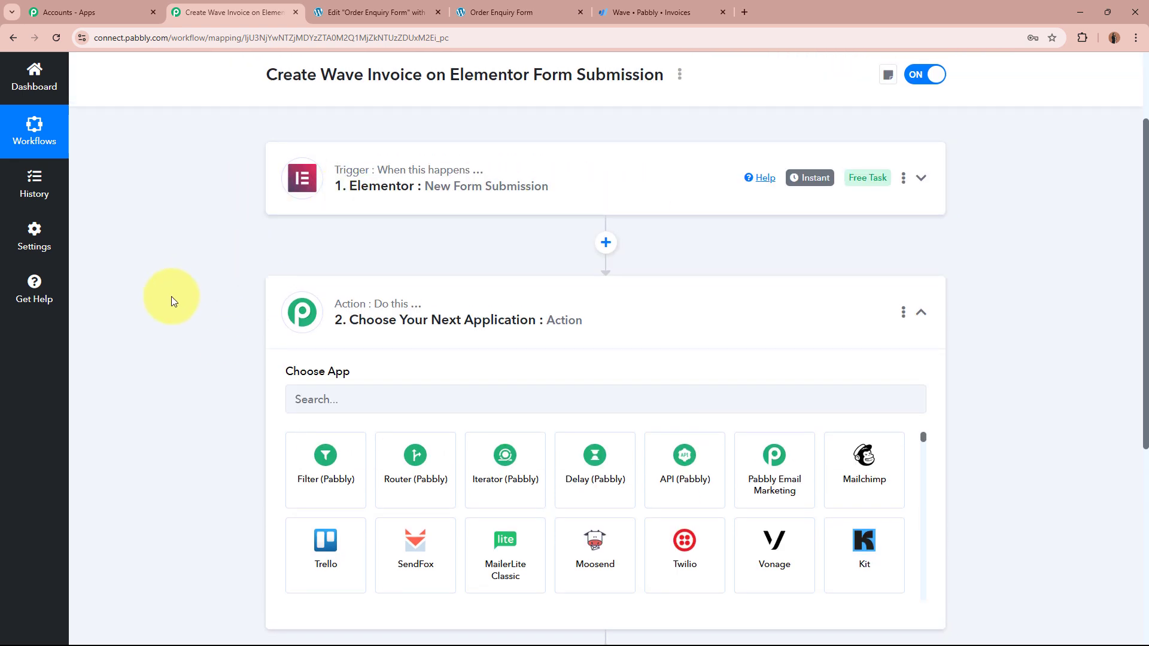
pyautogui.scroll(-2, 172, 297)
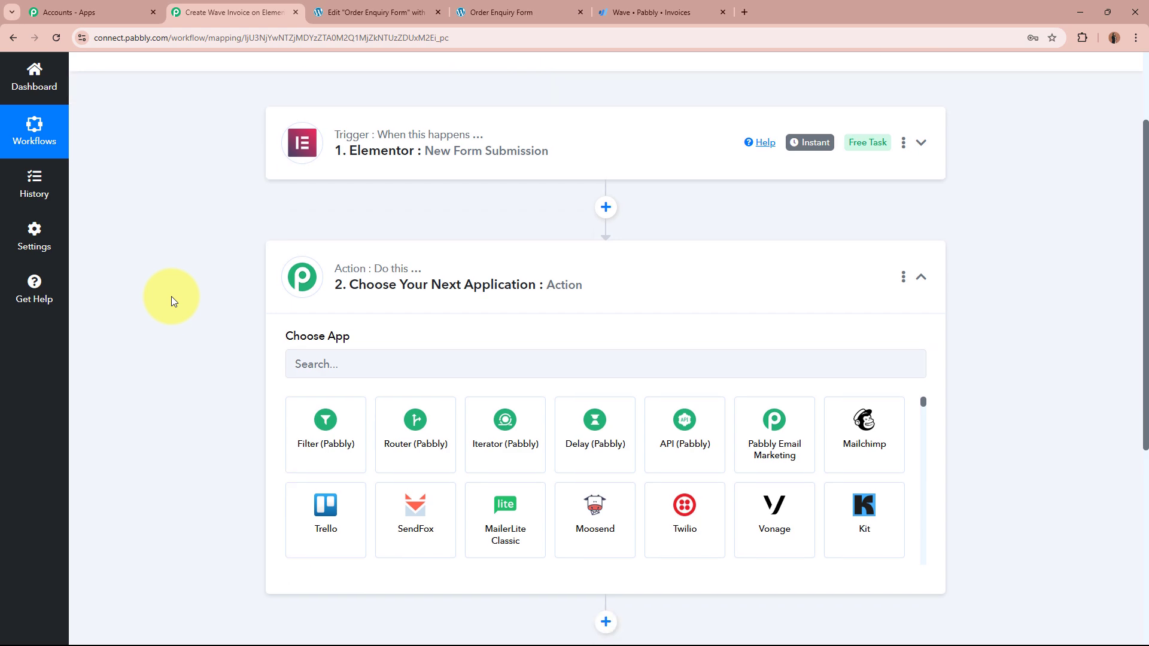
pyautogui.click(652, 12)
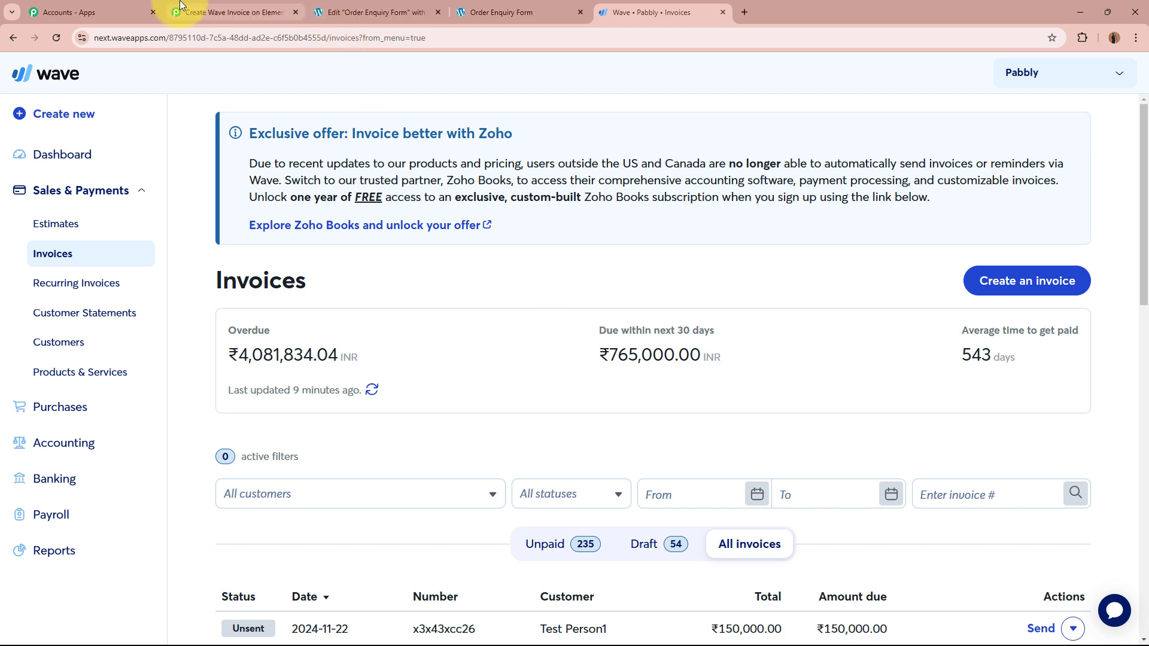
pyautogui.click(226, 12)
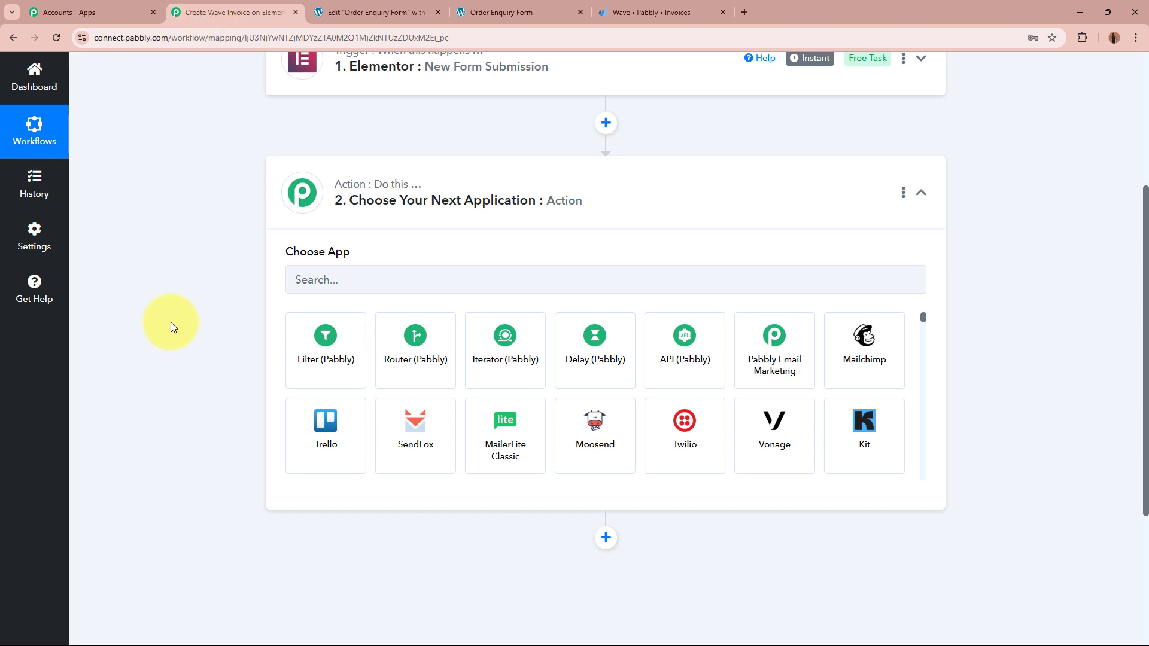
# Step: Choose Wave as the action app with the Get Customer by Email event
pyautogui.click(542, 280)
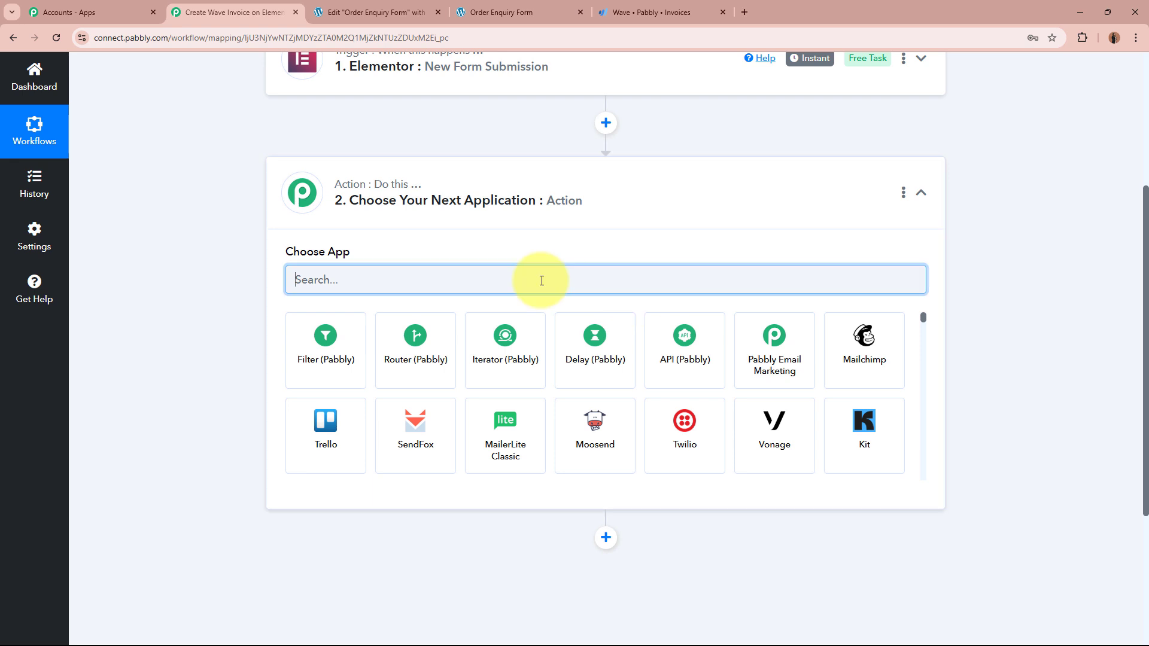
pyautogui.write('Wave')
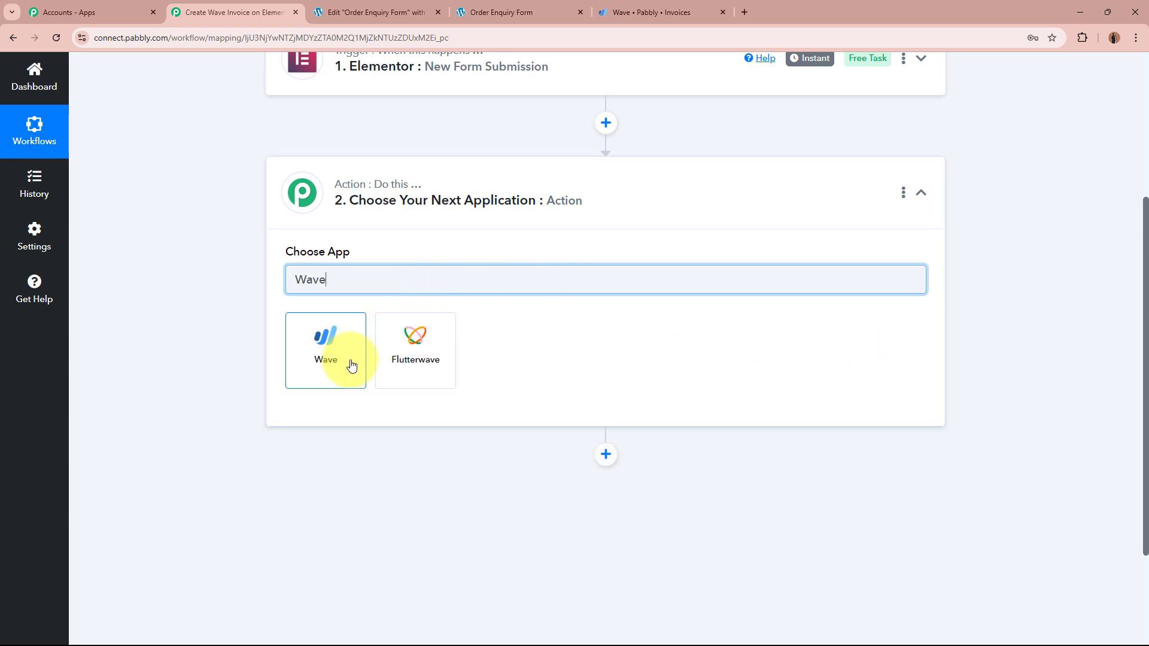
pyautogui.click(351, 363)
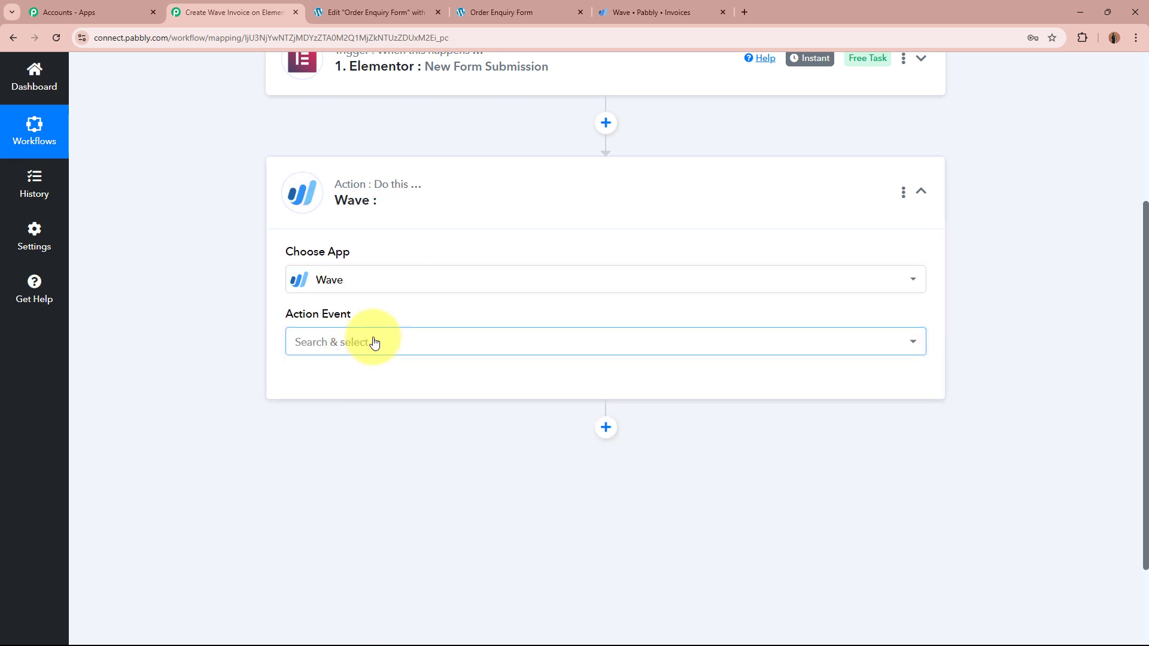
pyautogui.click(372, 341)
pyautogui.scroll(-3, 423, 479)
pyautogui.scroll(-4, 423, 483)
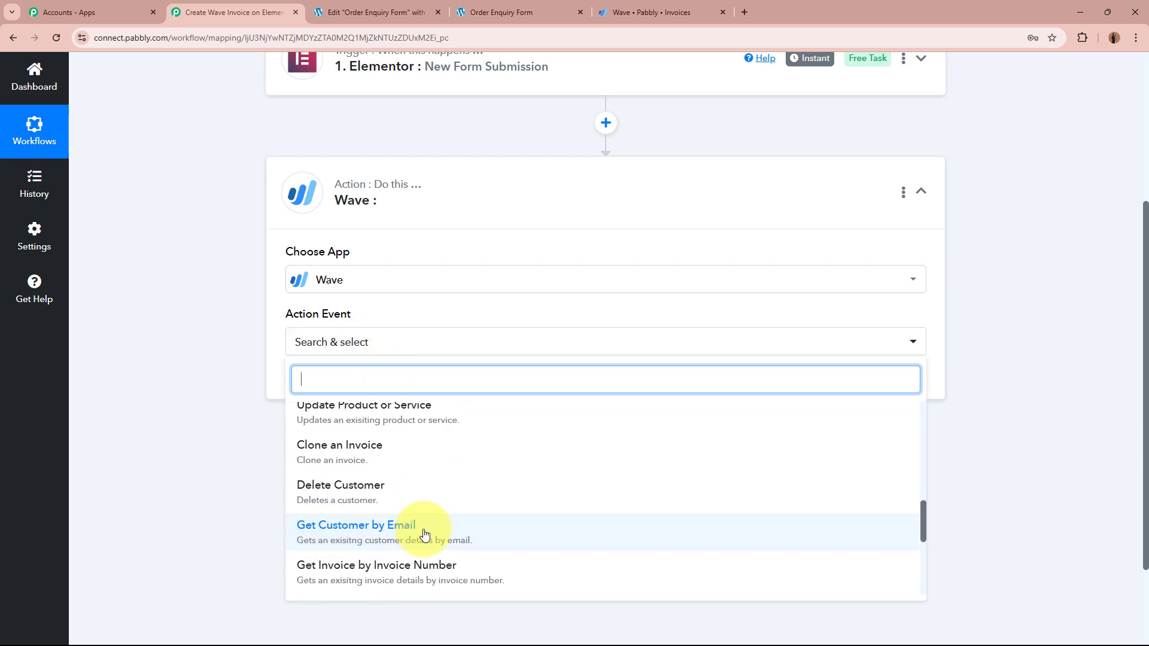
pyautogui.click(425, 533)
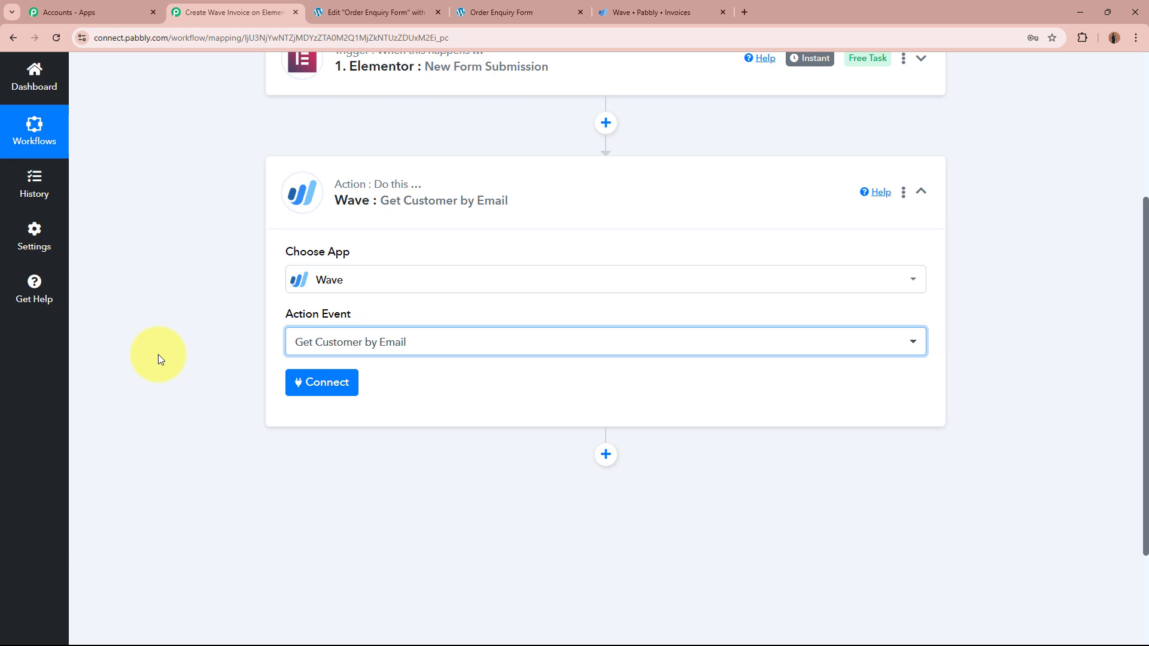
pyautogui.scroll(2, 158, 354)
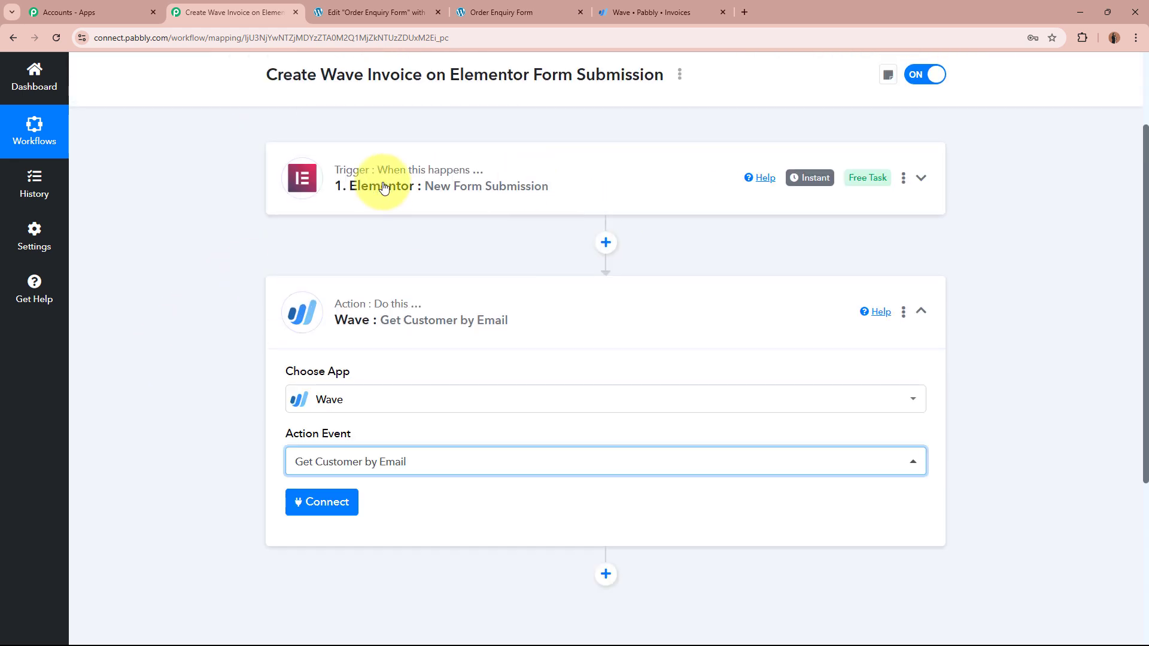
pyautogui.scroll(-4, 265, 352)
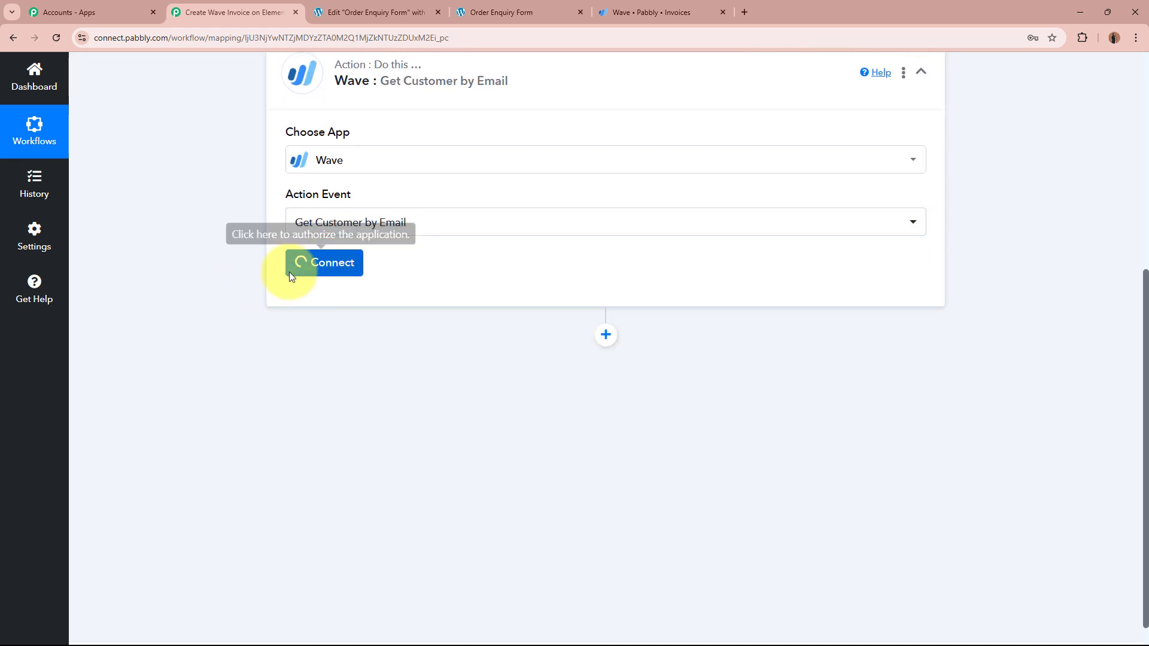
# Step: Add a new Wave connection and allow Pabbly access to the Wave account
pyautogui.click(293, 269)
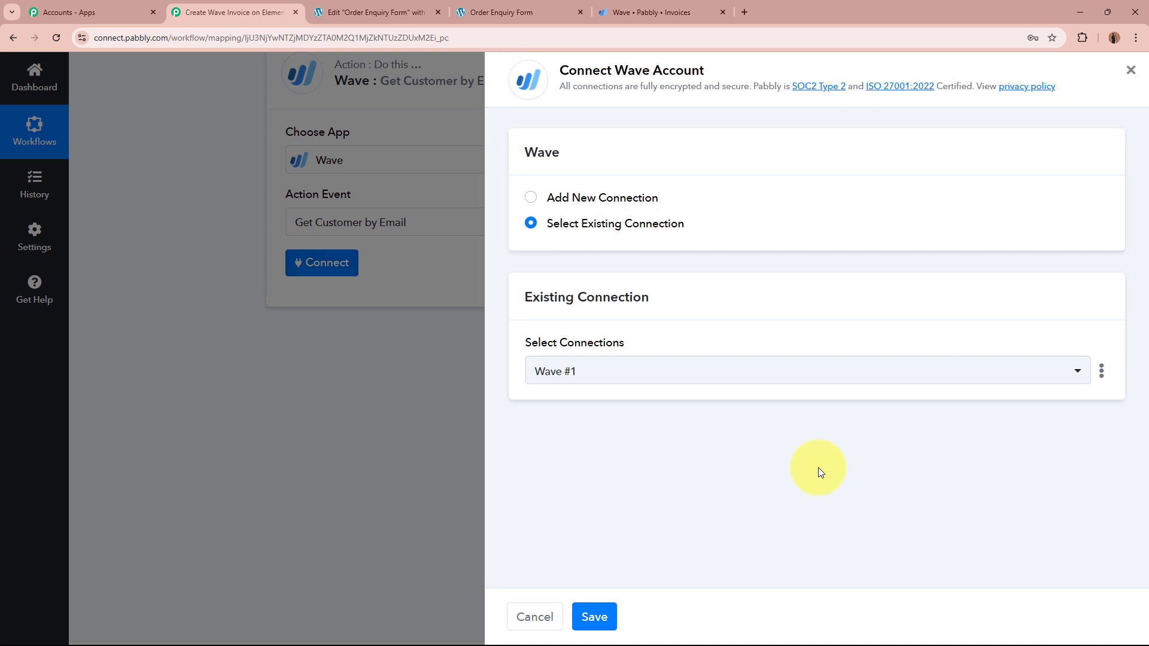
pyautogui.click(531, 198)
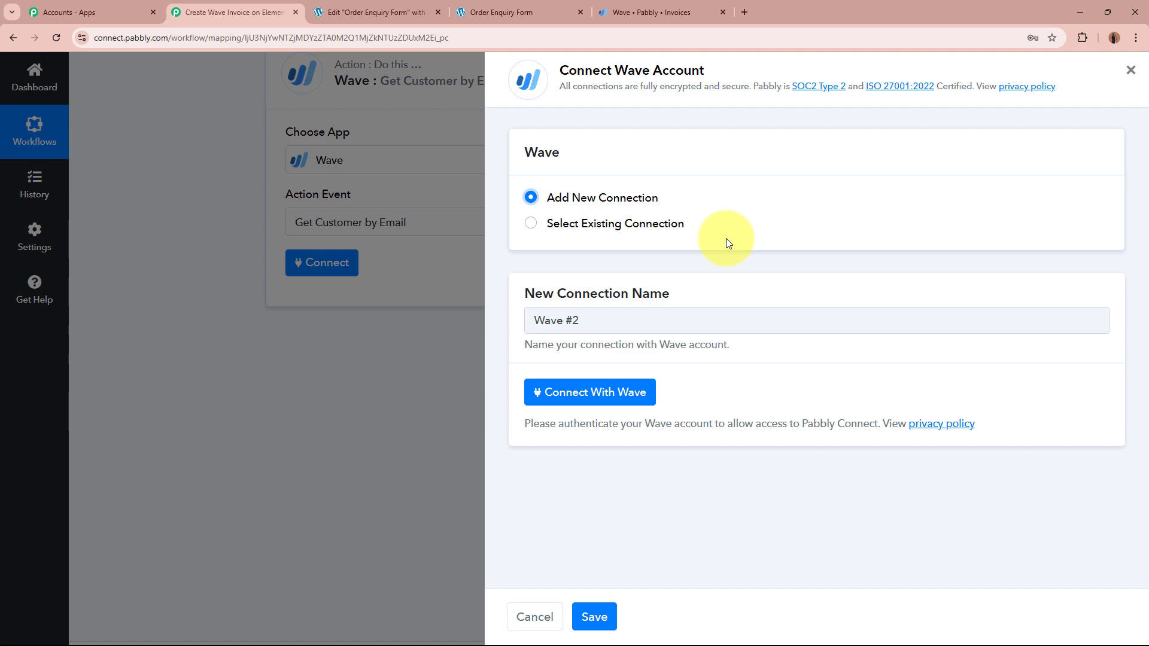
pyautogui.click(603, 392)
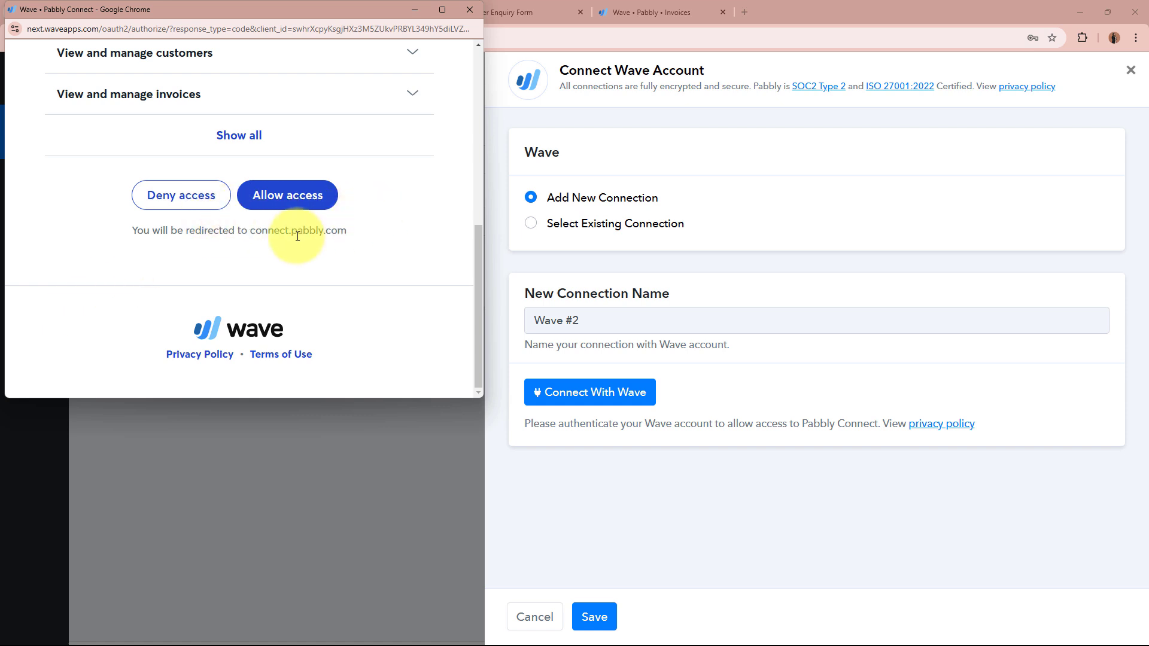
pyautogui.click(291, 200)
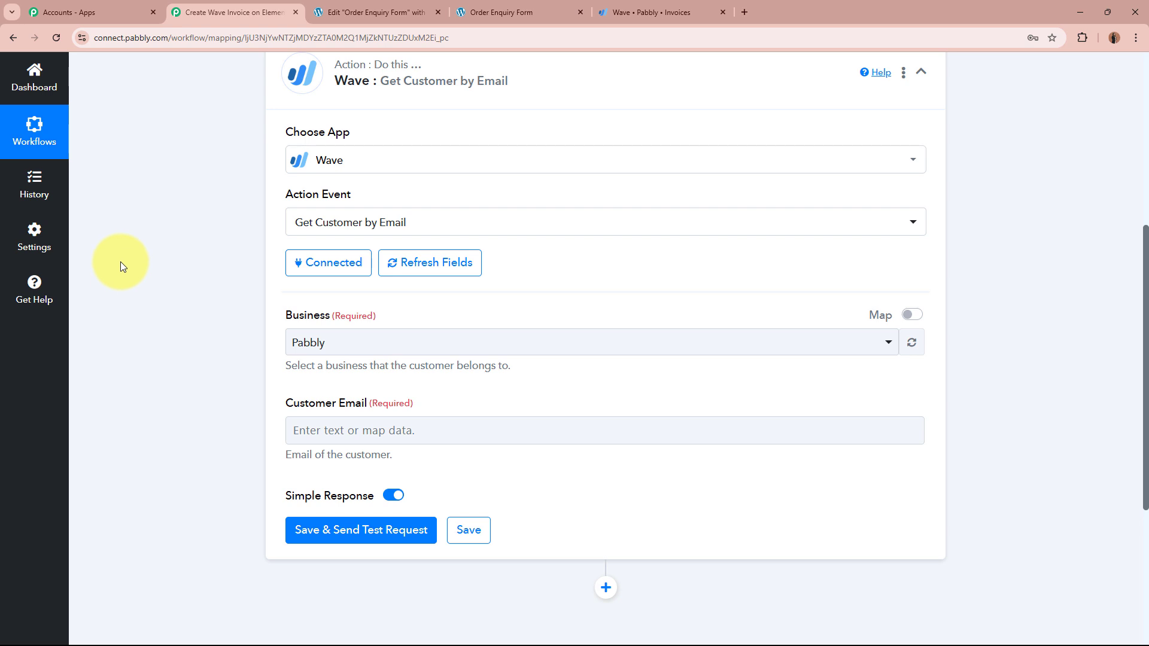
# Step: Keep Pabbly selected as the Wave business for the lookup
pyautogui.scroll(-2, 120, 256)
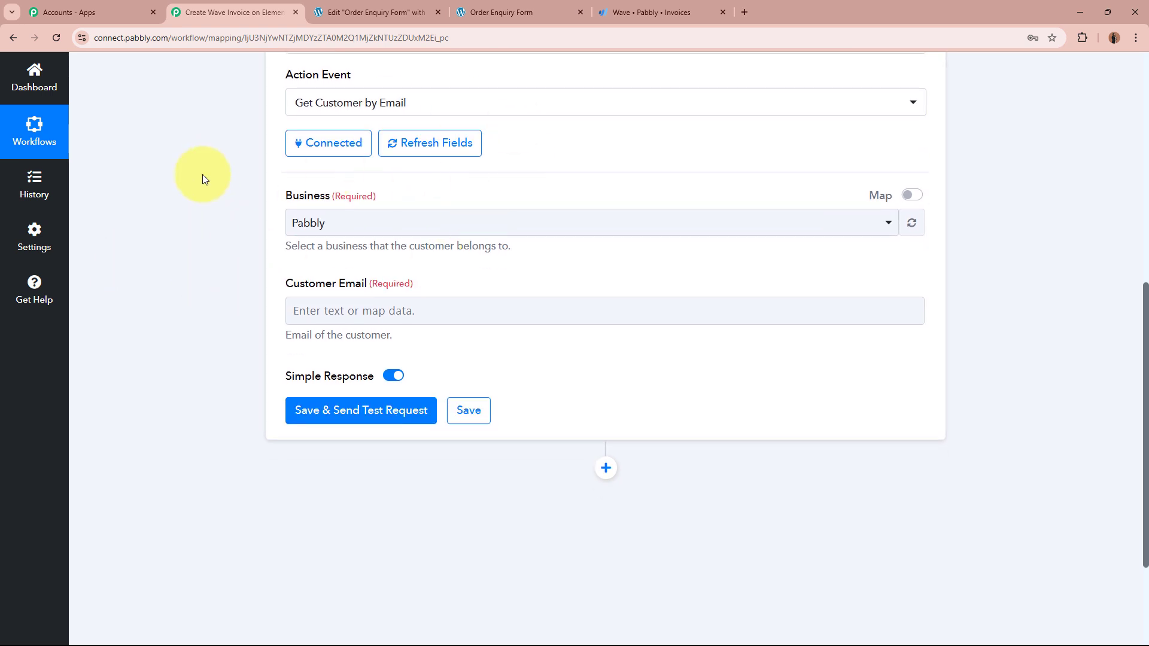
pyautogui.click(411, 223)
pyautogui.click(380, 300)
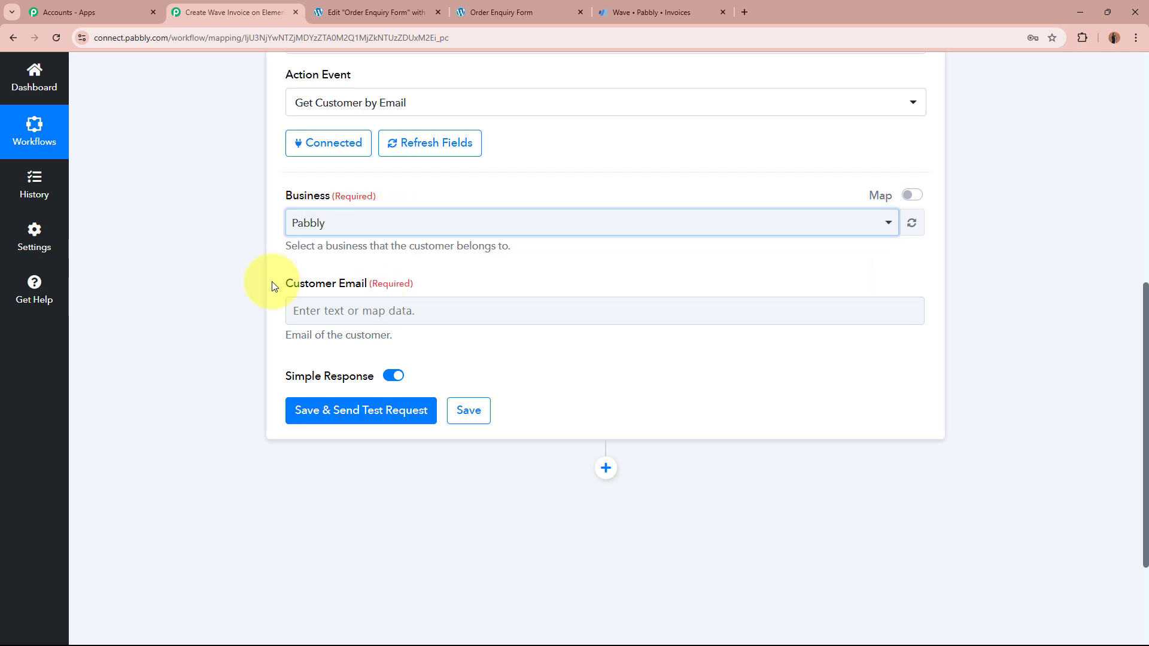
pyautogui.click(214, 265)
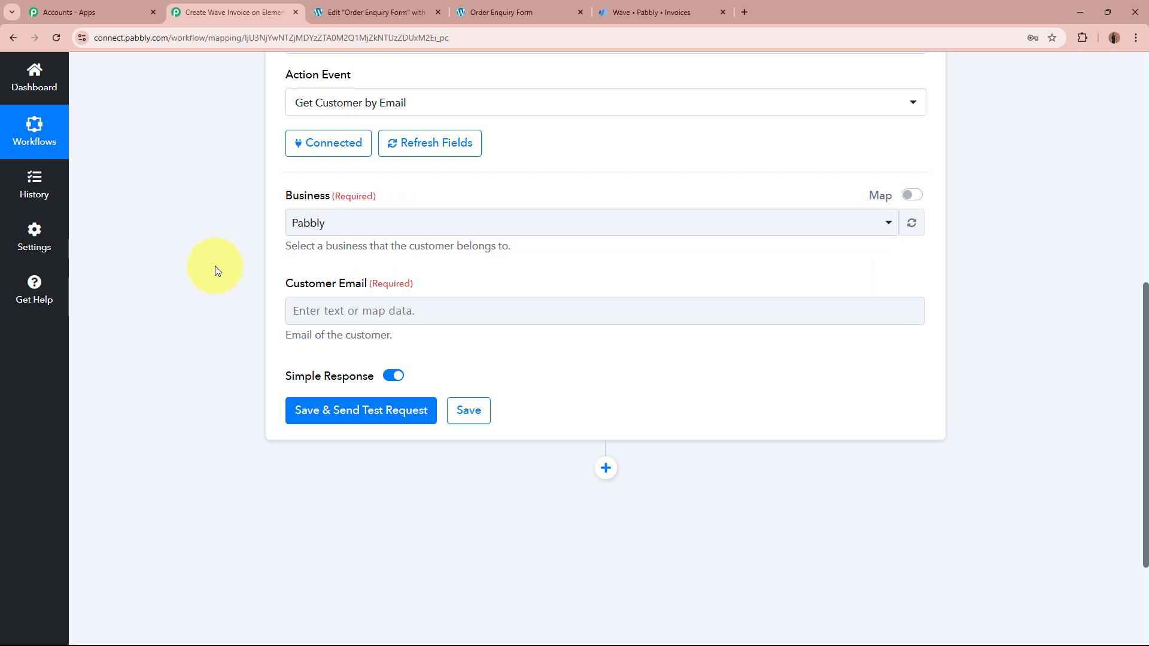
pyautogui.click(667, 20)
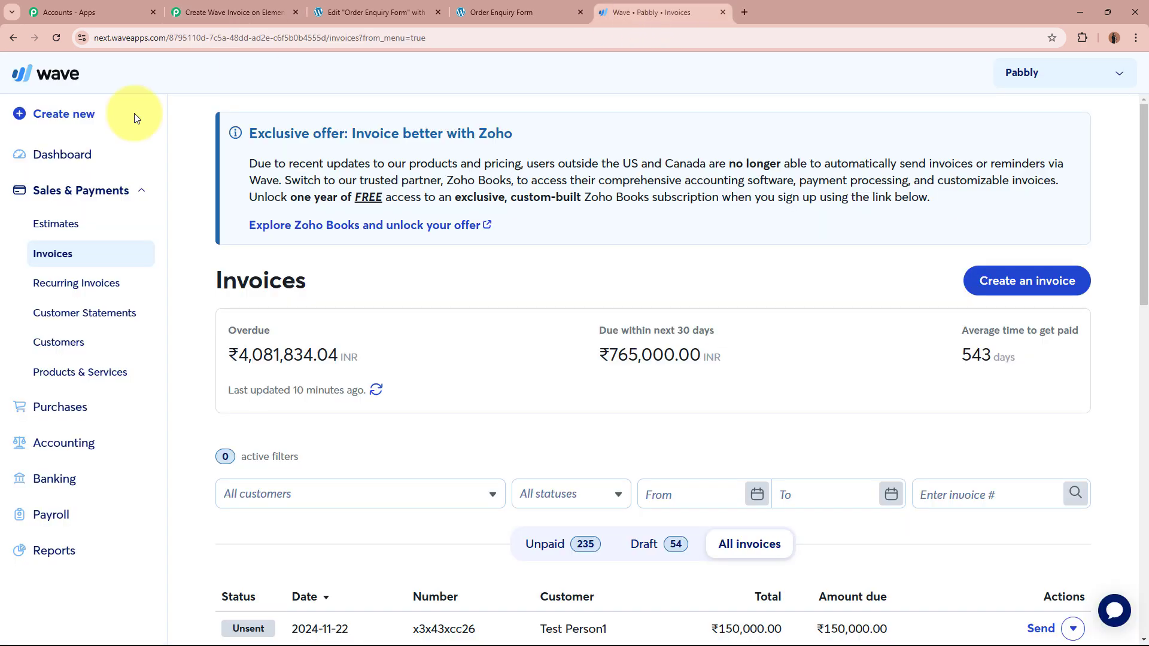
pyautogui.click(245, 10)
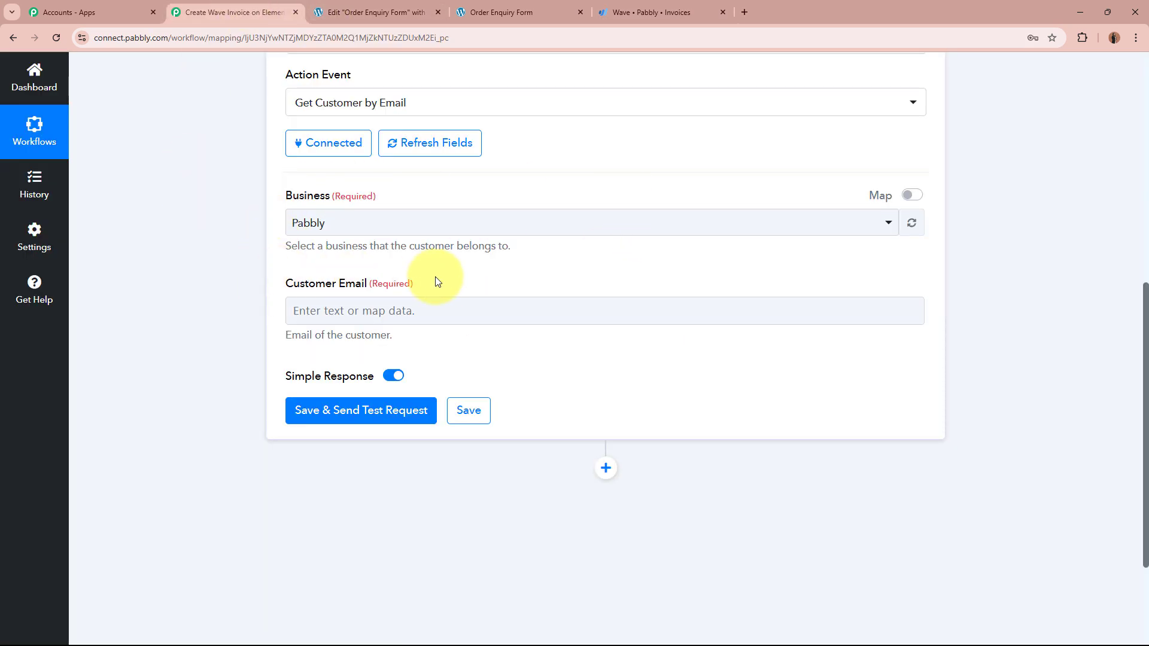
pyautogui.moveTo(436, 277); pyautogui.dragTo(526, 287)
pyautogui.click(163, 301)
pyautogui.click(152, 352)
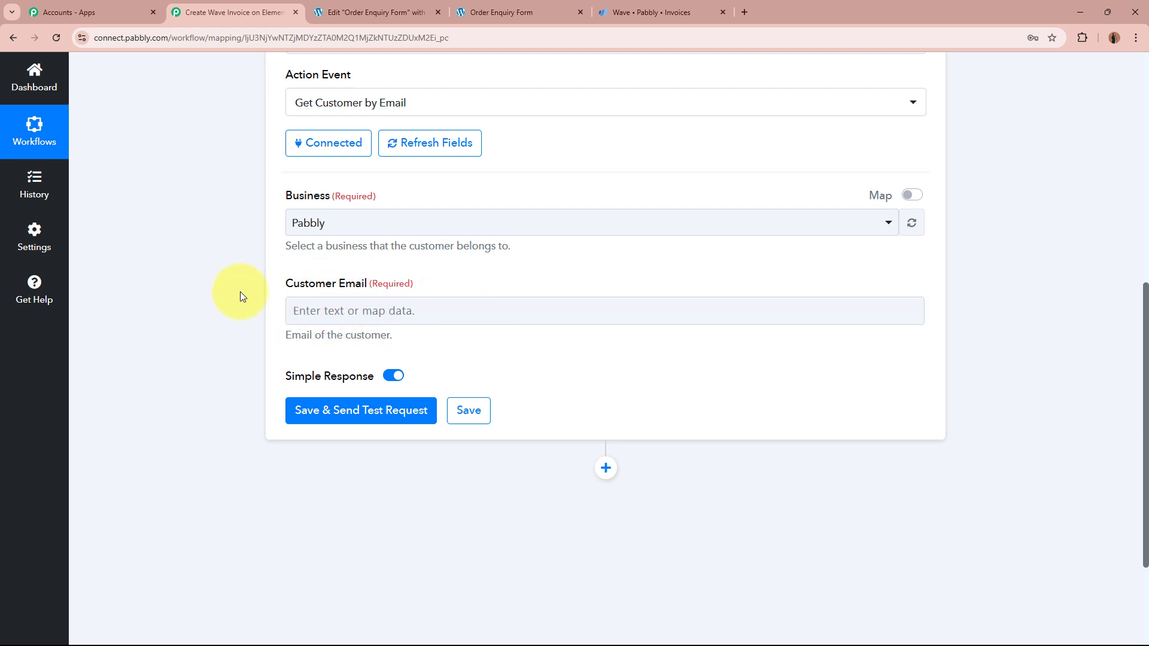
# Step: Map Customer Email to the Email value from 1. Elementor: New Form Submission
pyautogui.click(359, 315)
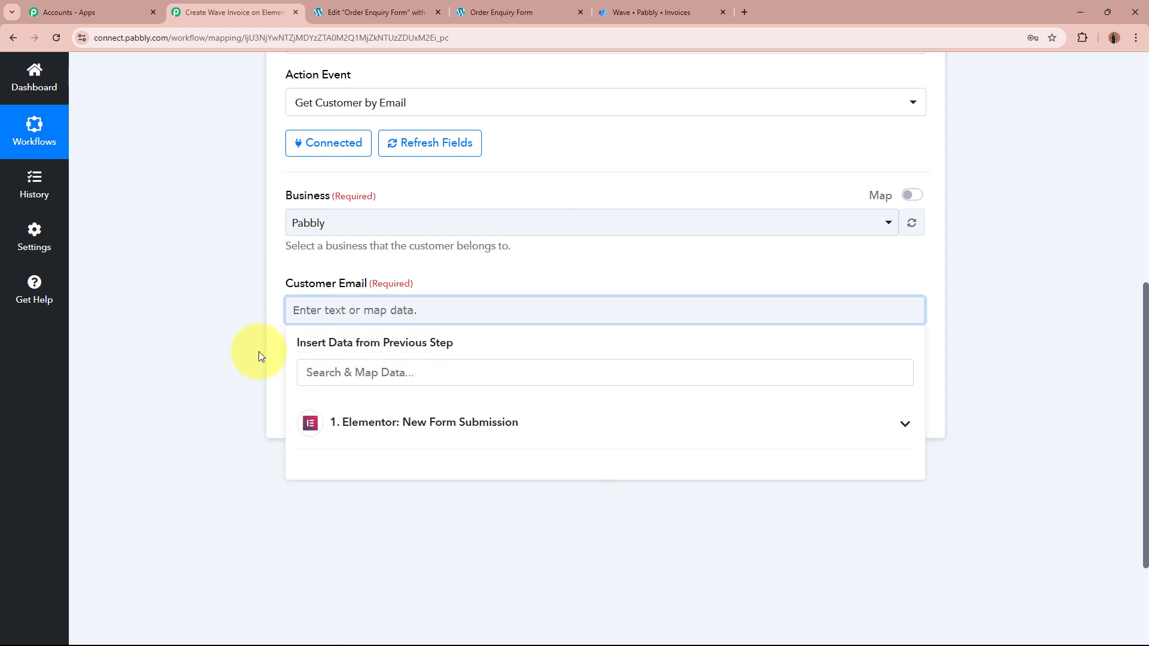
pyautogui.click(191, 353)
pyautogui.scroll(10, 192, 344)
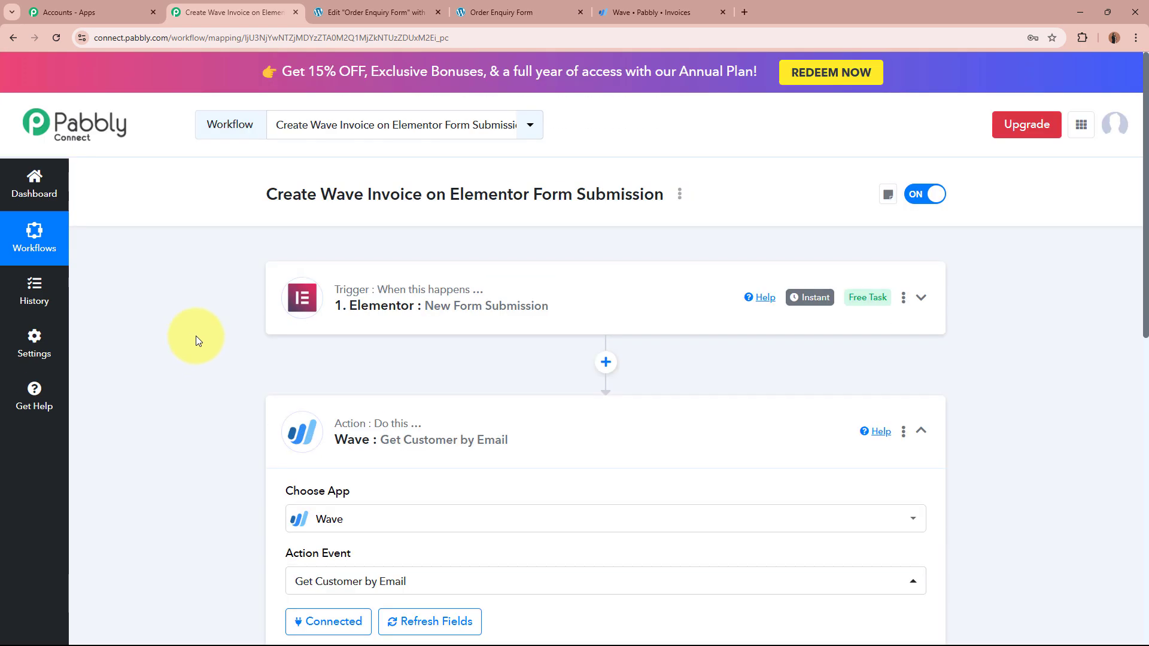
pyautogui.scroll(-8, 228, 381)
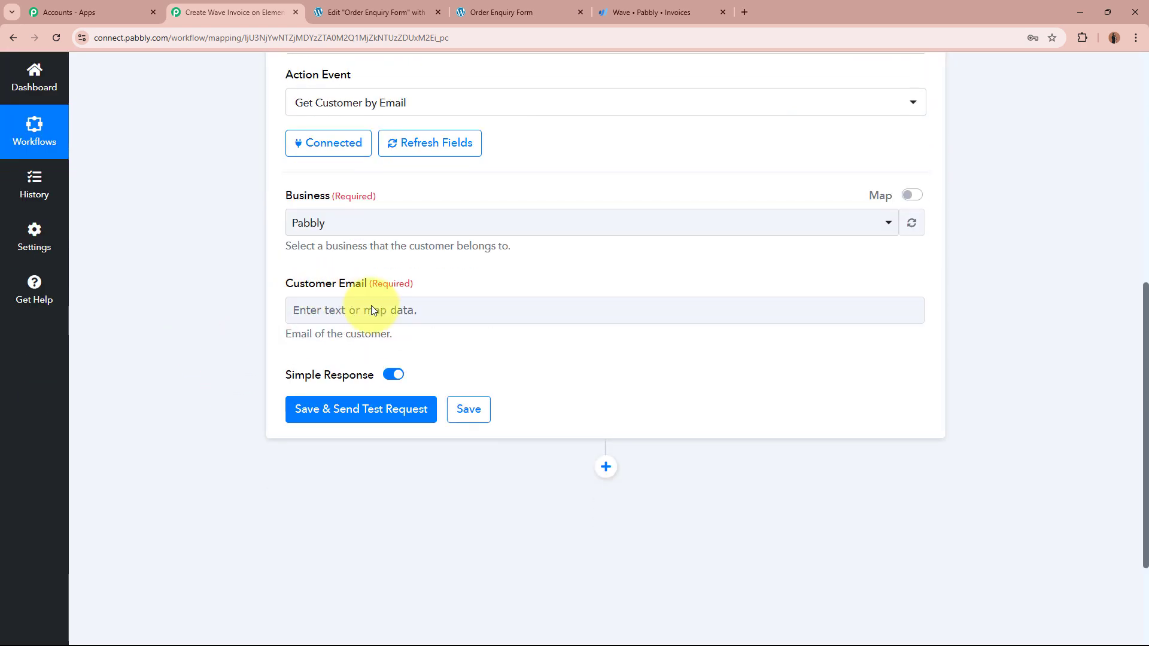
pyautogui.click(371, 310)
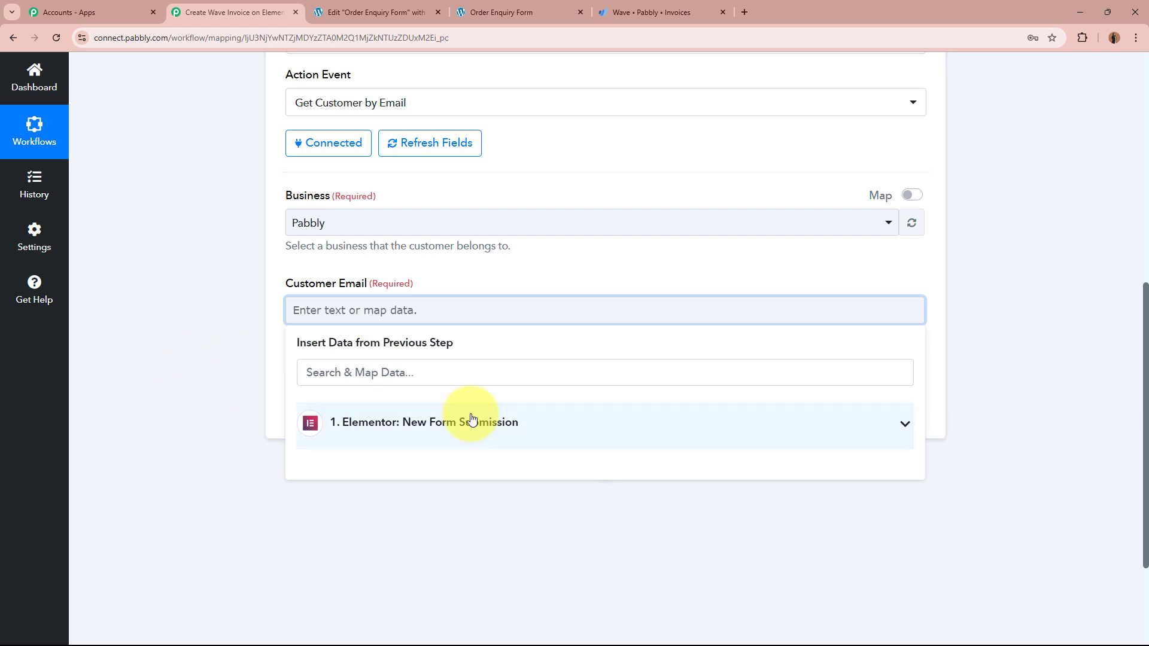
pyautogui.click(566, 430)
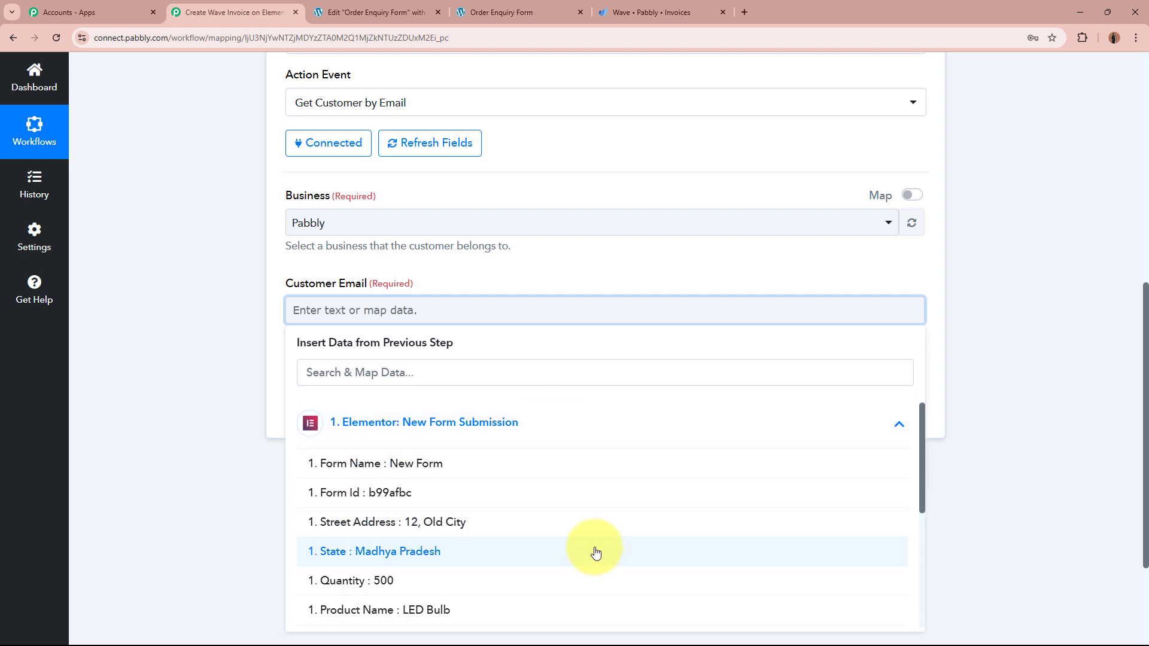
pyautogui.scroll(-5, 596, 551)
pyautogui.scroll(5, 596, 552)
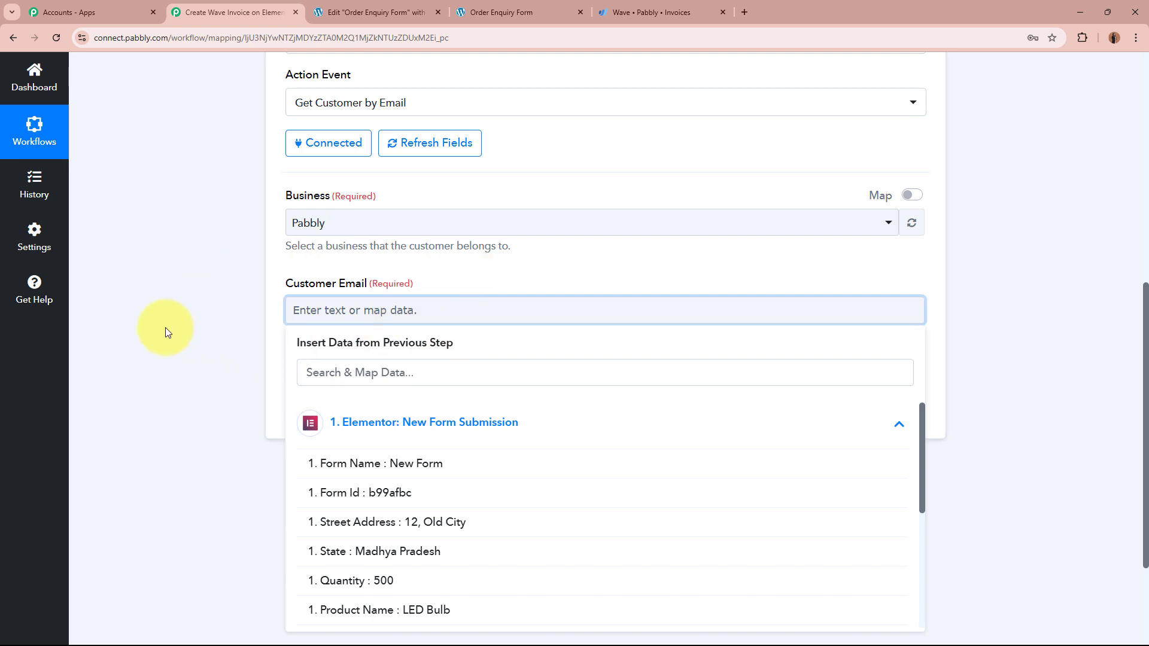
pyautogui.scroll(-2, 192, 359)
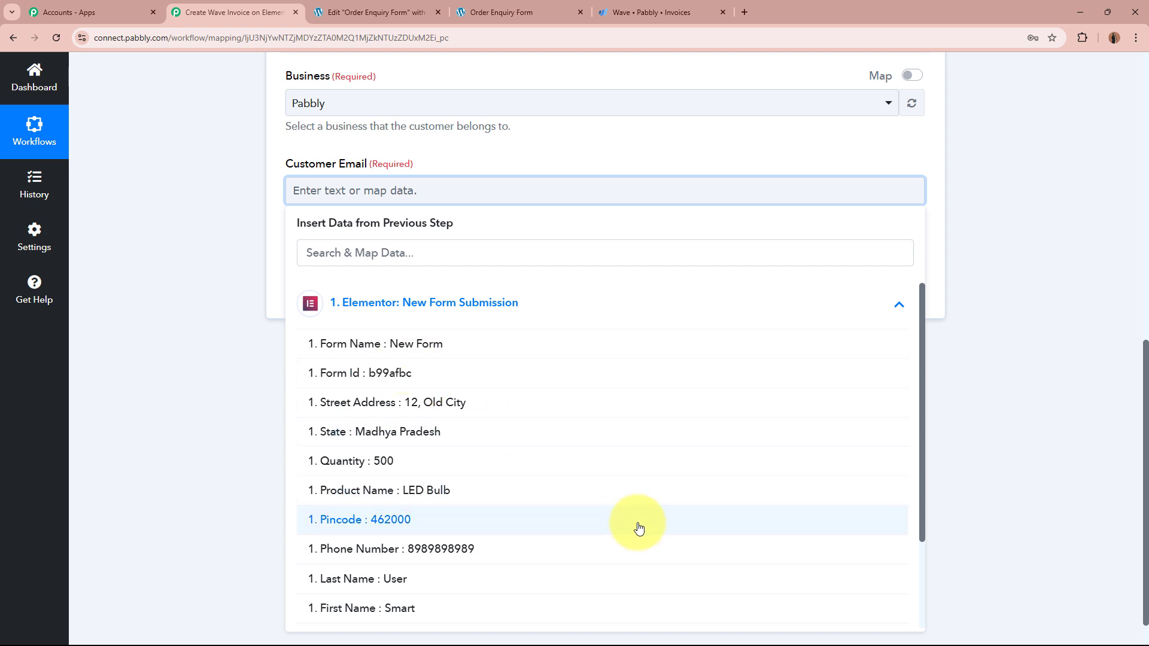
pyautogui.scroll(-2, 676, 548)
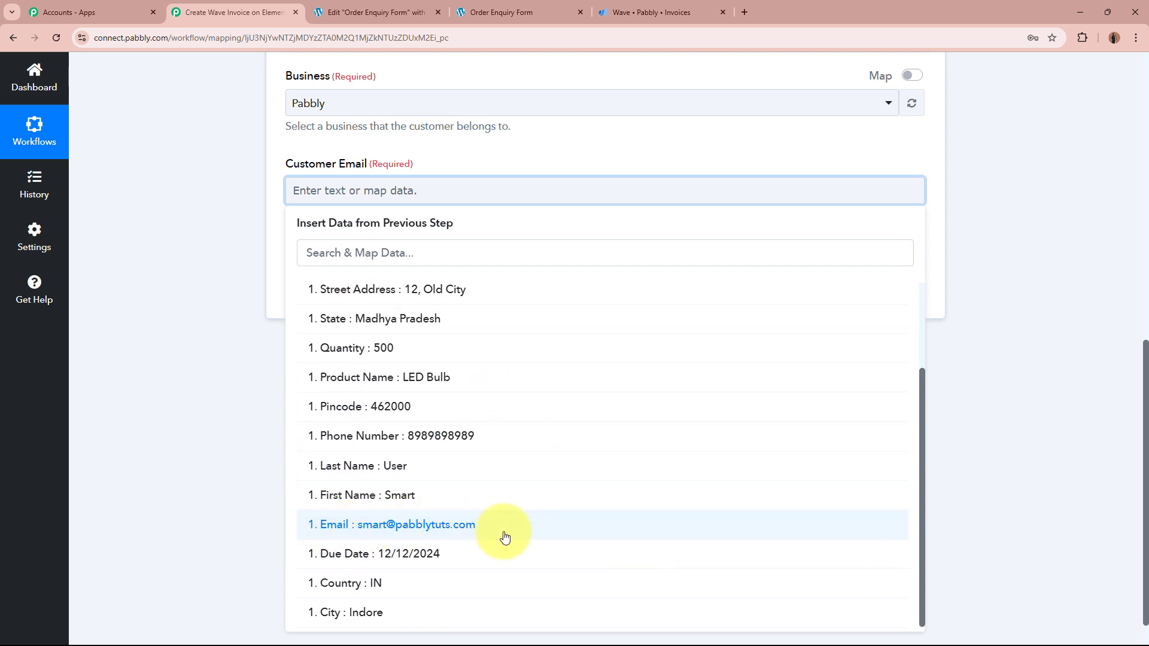
pyautogui.click(504, 532)
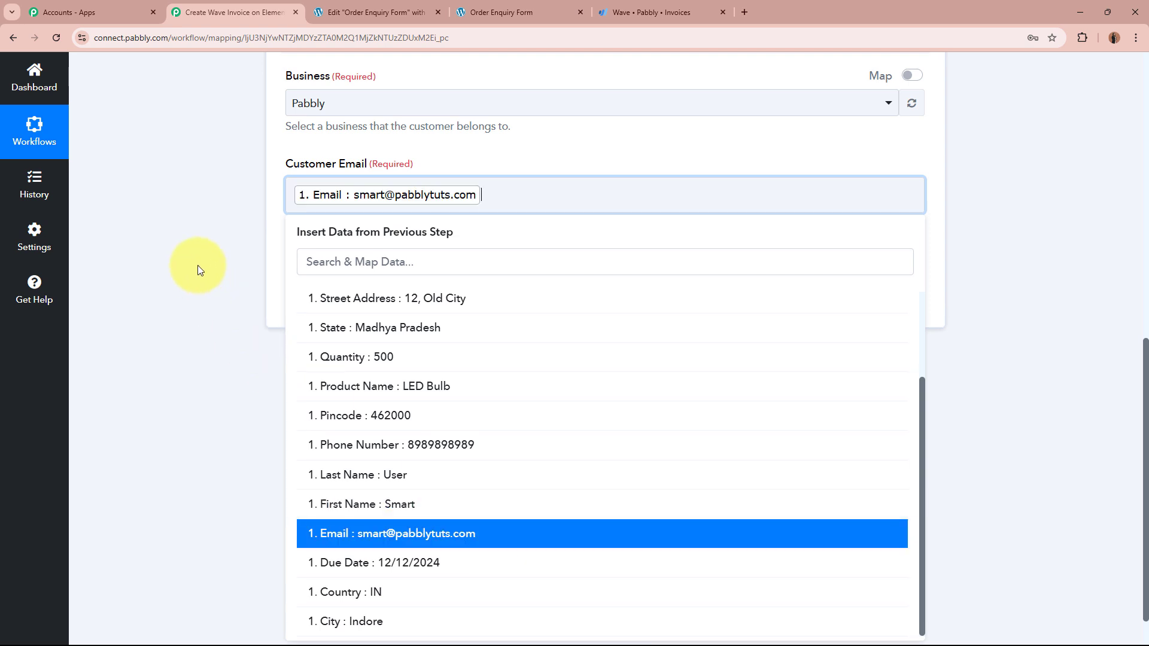
pyautogui.click(197, 265)
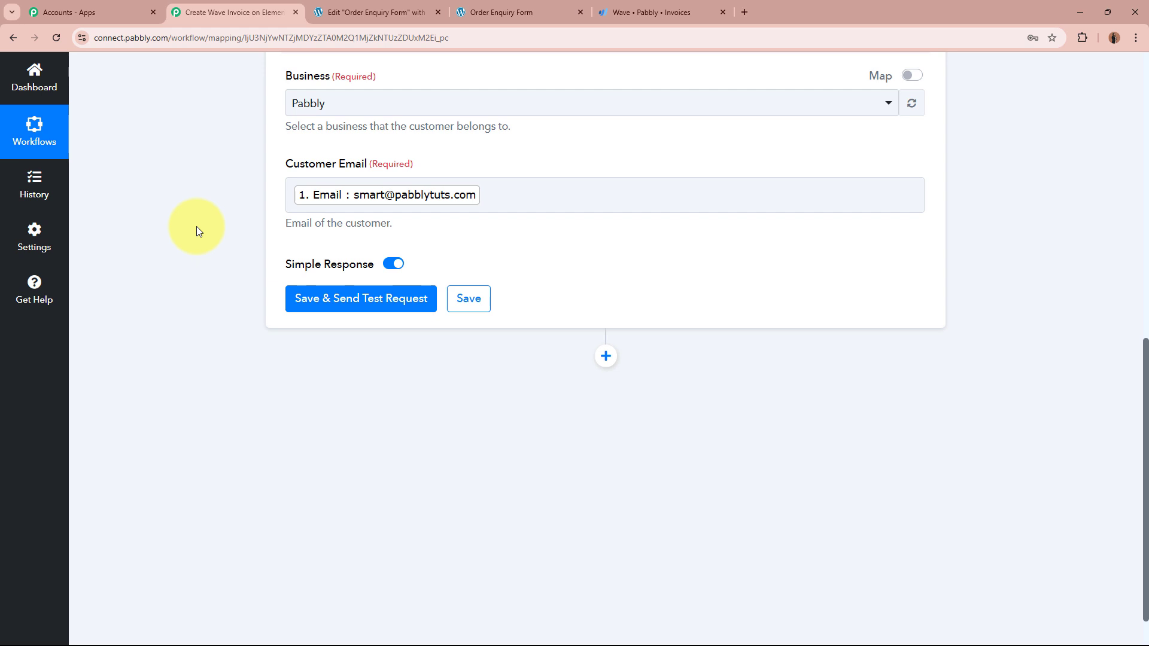
pyautogui.scroll(12, 259, 228)
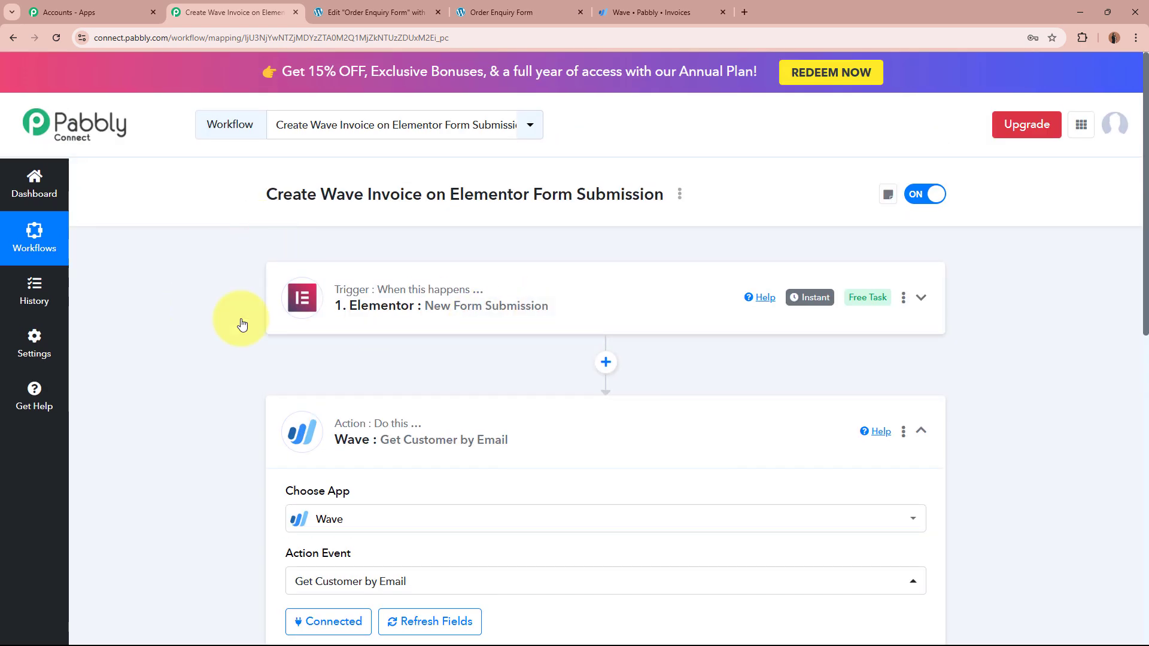
pyautogui.scroll(-10, 574, 328)
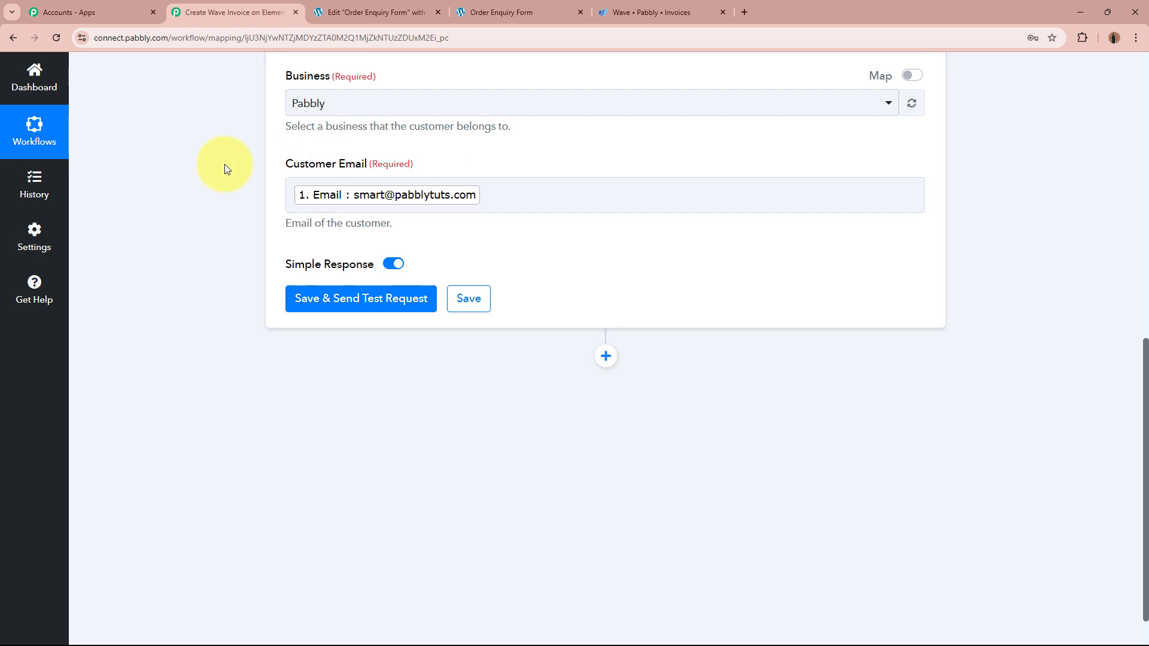
pyautogui.click(349, 302)
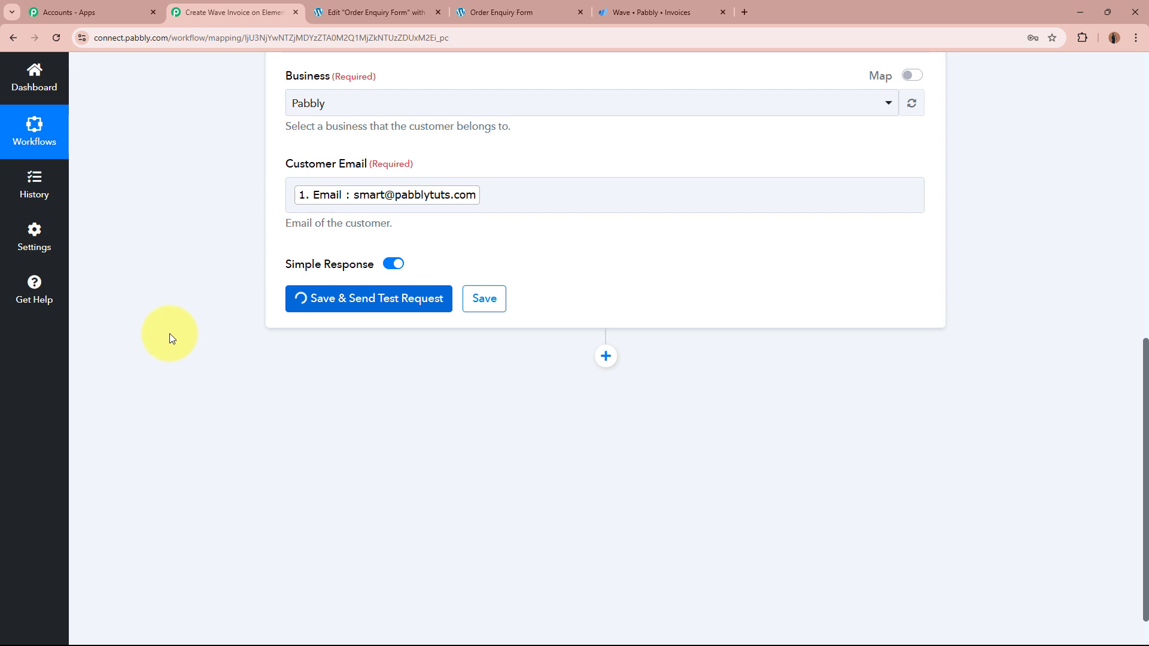
pyautogui.scroll(-2, 170, 333)
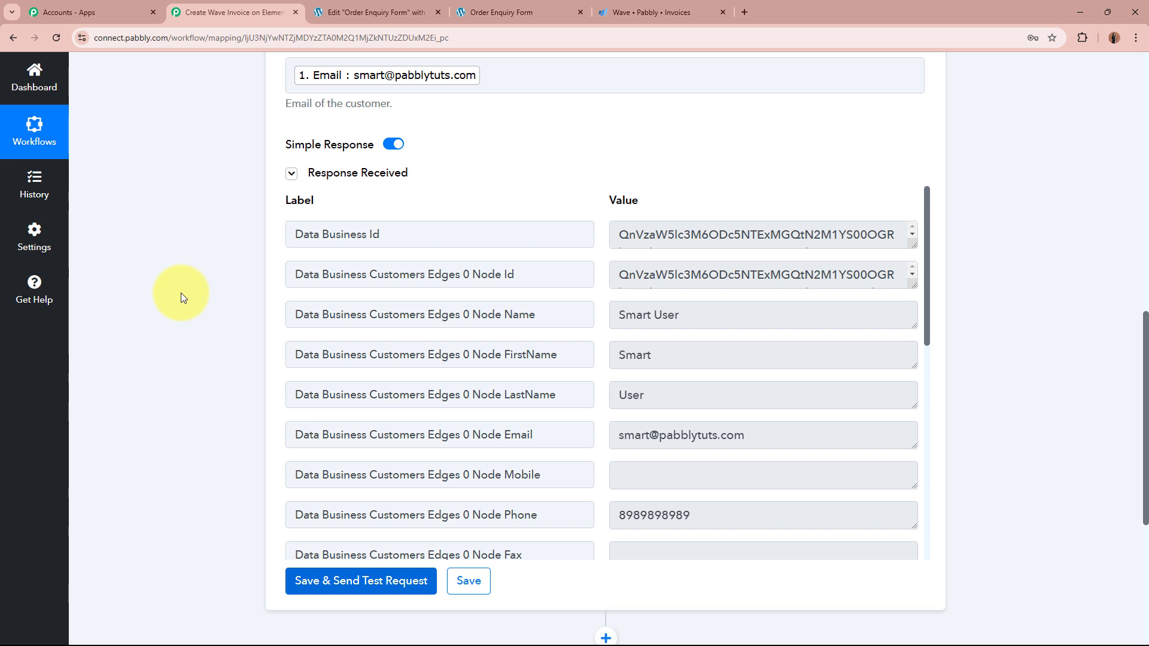
pyautogui.moveTo(619, 275); pyautogui.dragTo(762, 274)
pyautogui.click(761, 277)
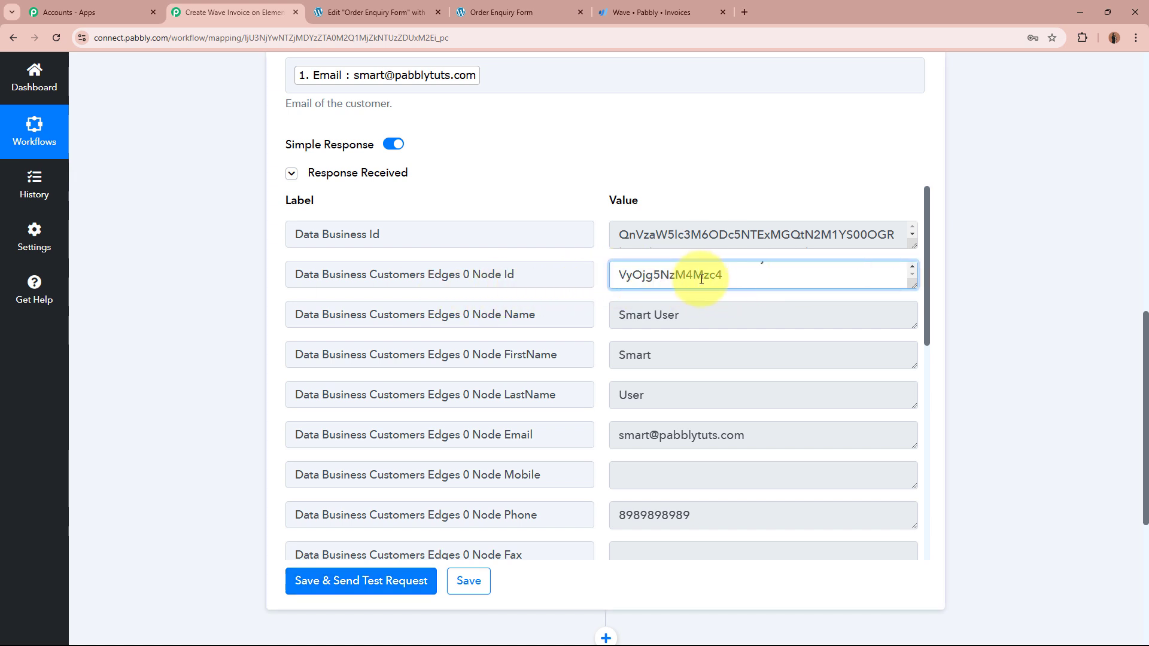
pyautogui.scroll(1, 702, 279)
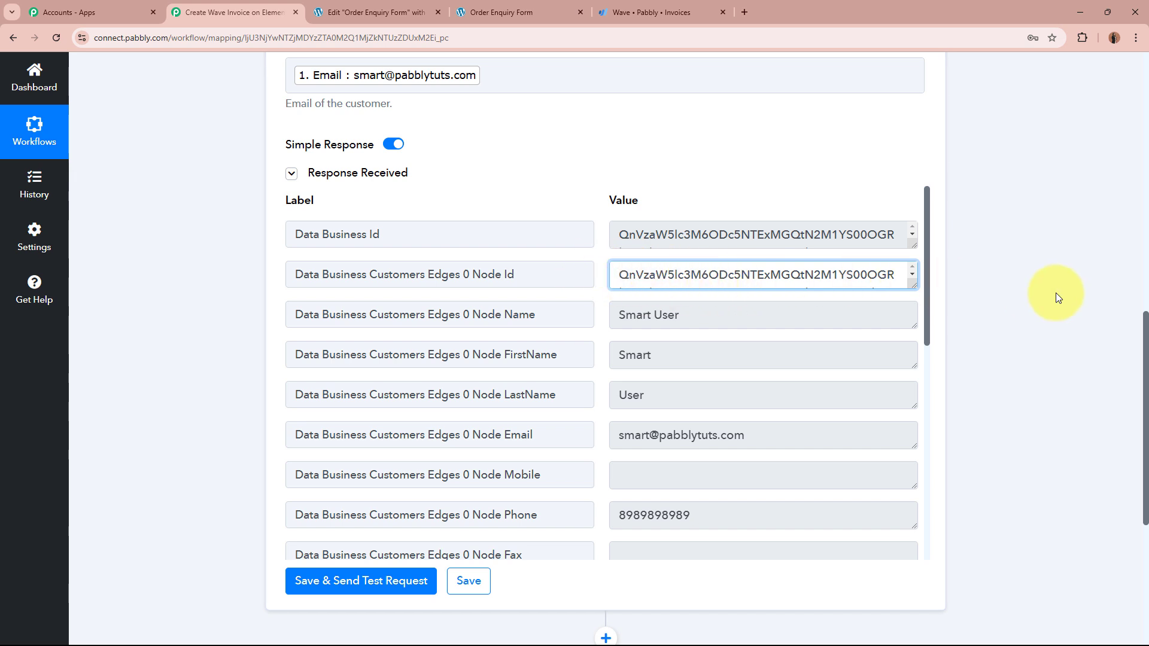
pyautogui.moveTo(369, 274); pyautogui.dragTo(559, 274)
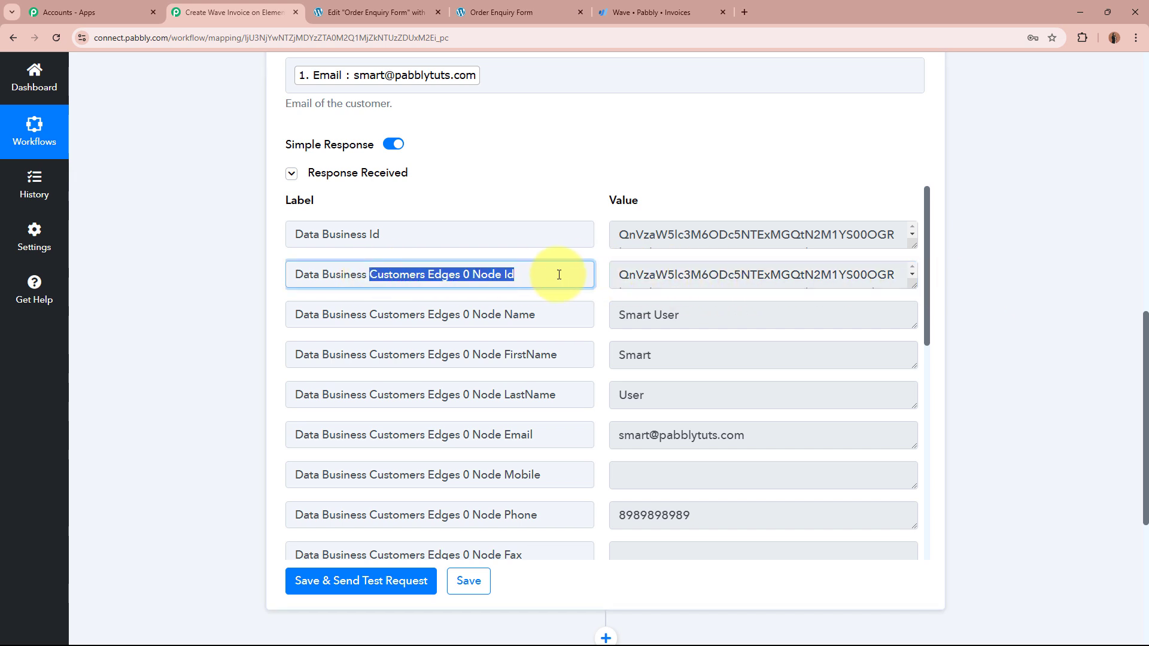
pyautogui.click(1010, 262)
pyautogui.scroll(2, 1010, 262)
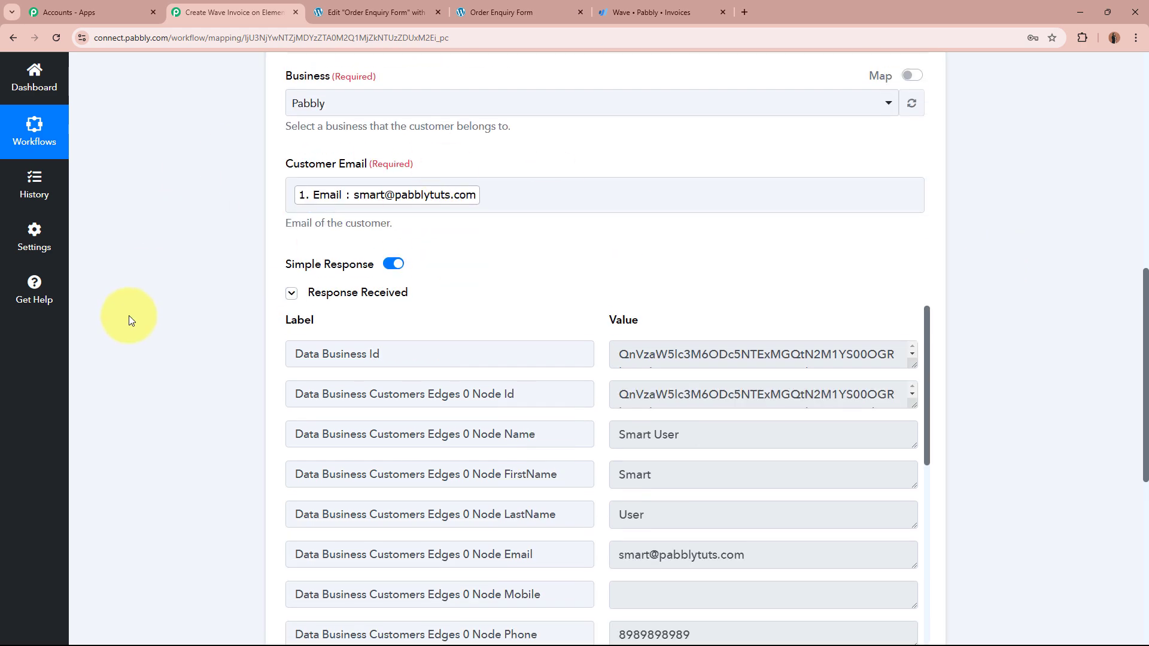
pyautogui.scroll(-2, 128, 315)
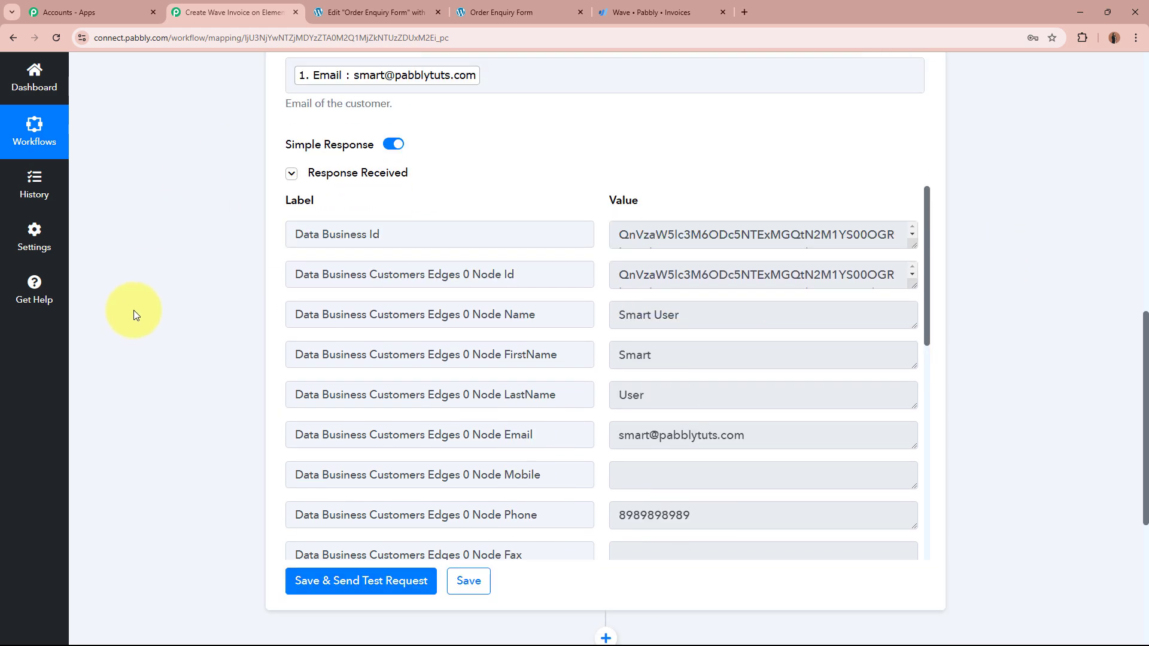
pyautogui.scroll(4, 217, 278)
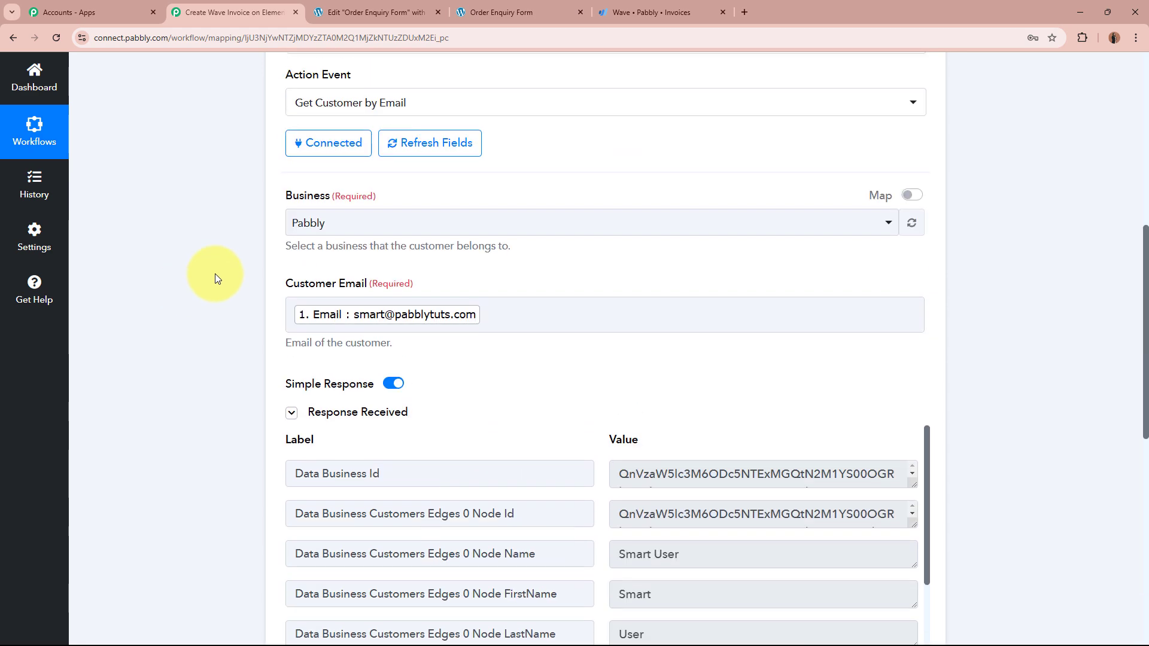
pyautogui.scroll(2, 218, 203)
pyautogui.scroll(-6, 182, 273)
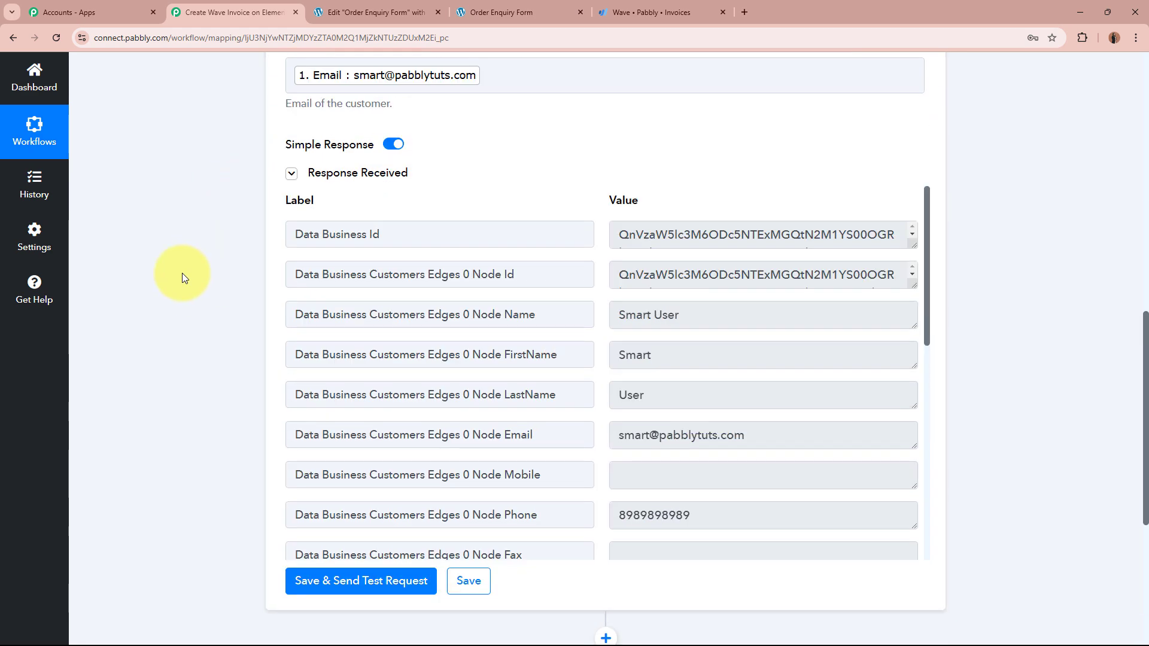
pyautogui.moveTo(616, 274); pyautogui.dragTo(752, 297)
pyautogui.click(1000, 267)
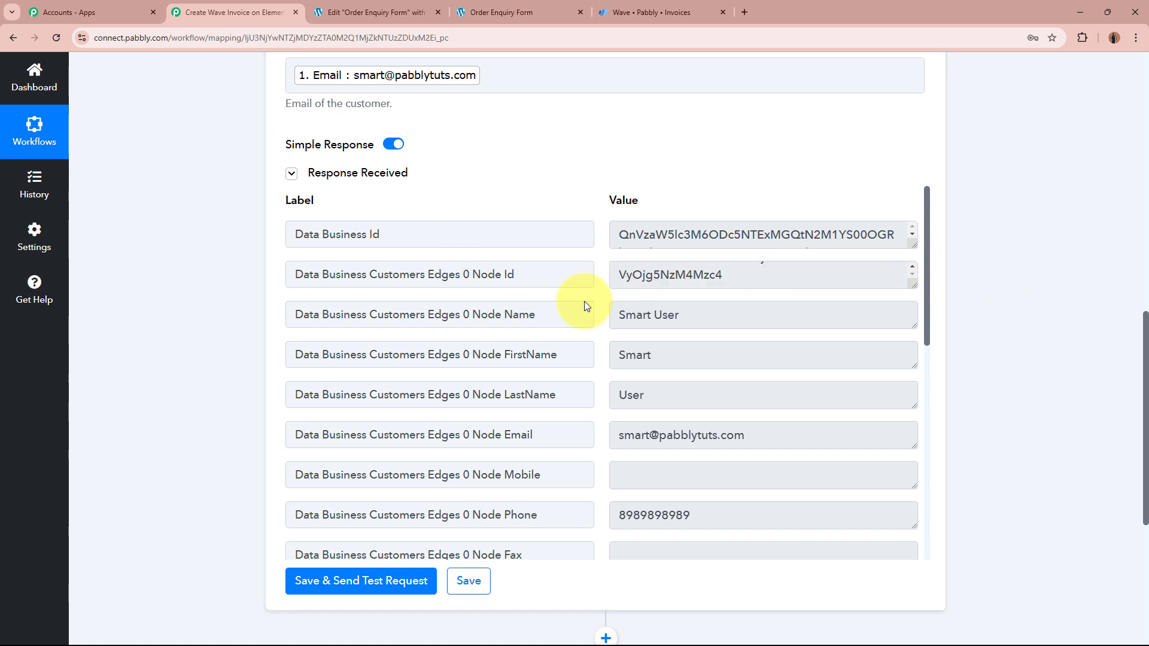
pyautogui.scroll(2, 733, 271)
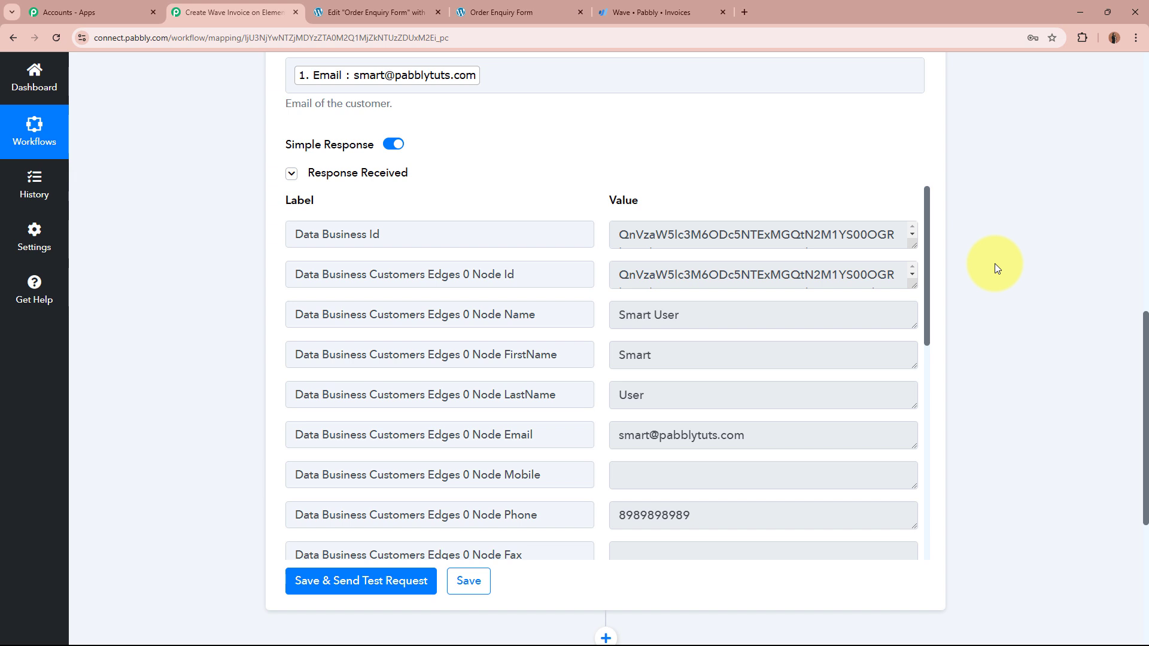
pyautogui.scroll(-3, 777, 375)
pyautogui.scroll(3, 777, 374)
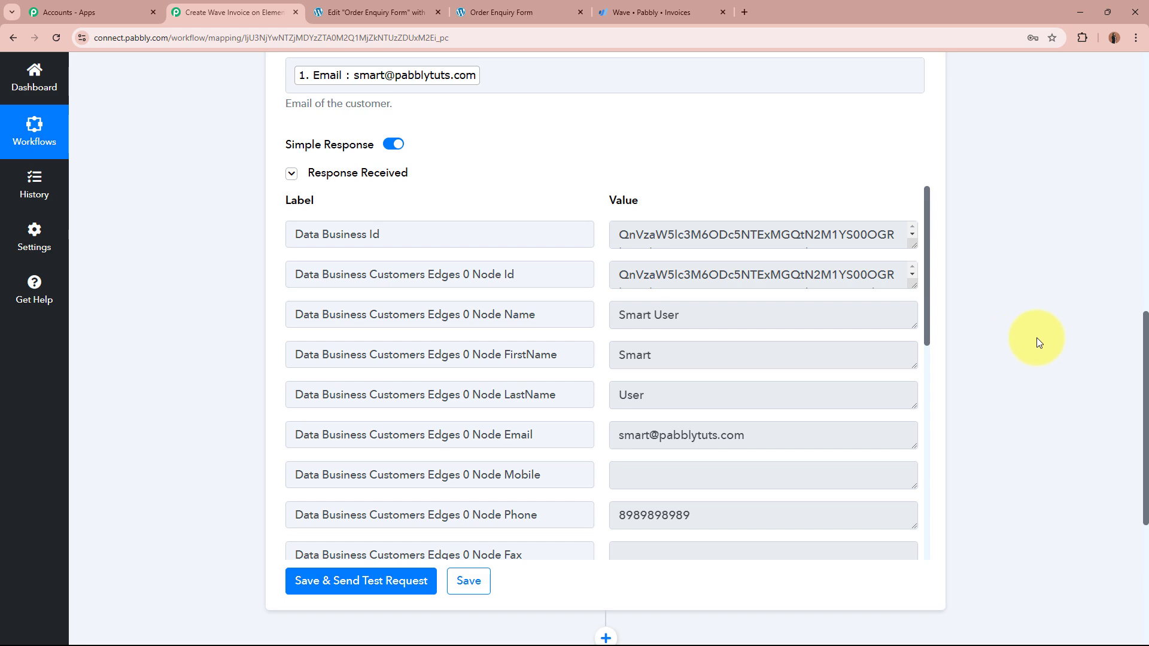
pyautogui.scroll(10, 1037, 339)
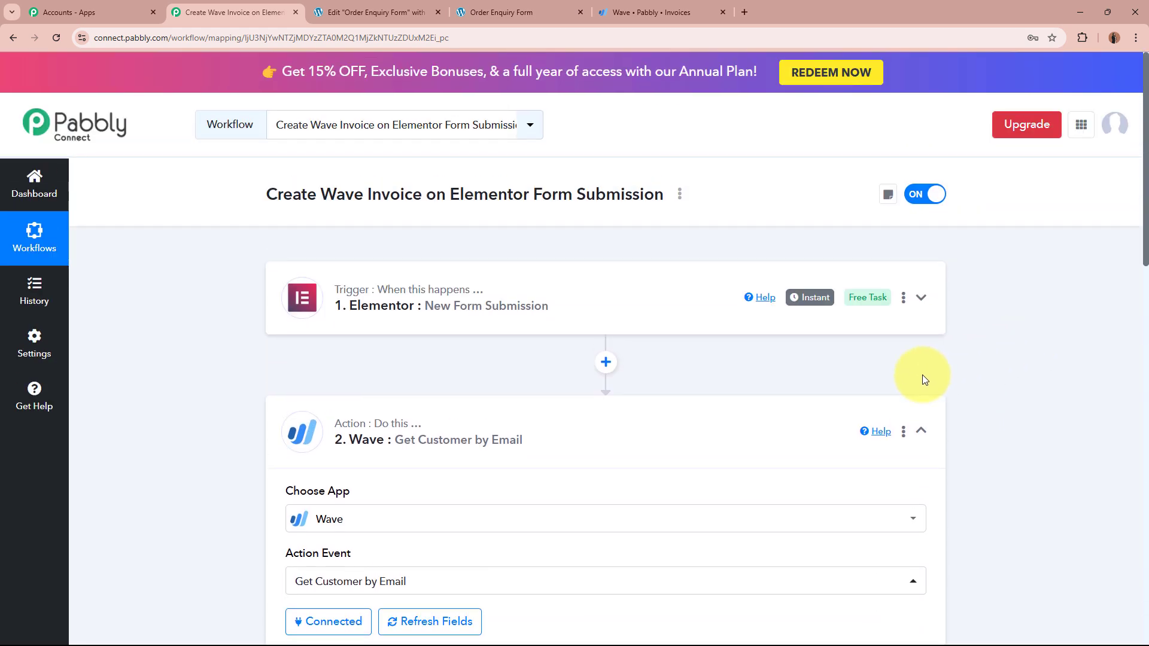
# Step: Collapse the Wave Get Customer by Email card and insert a third action step beneath it
pyautogui.click(611, 449)
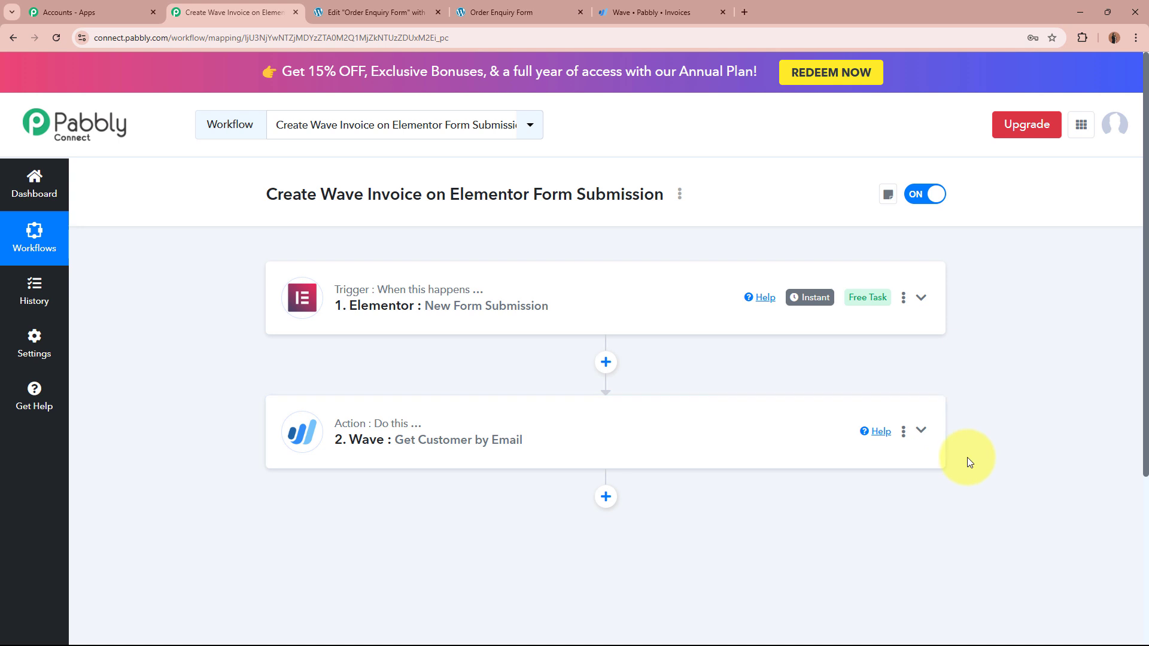
pyautogui.scroll(-2, 969, 462)
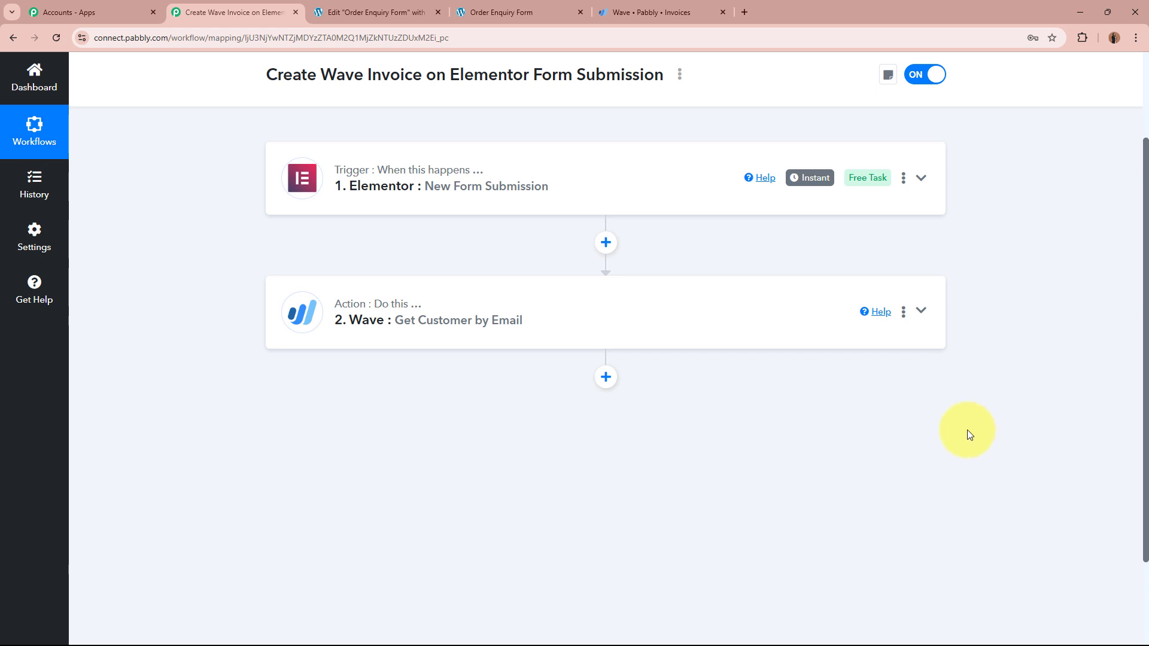
pyautogui.click(606, 377)
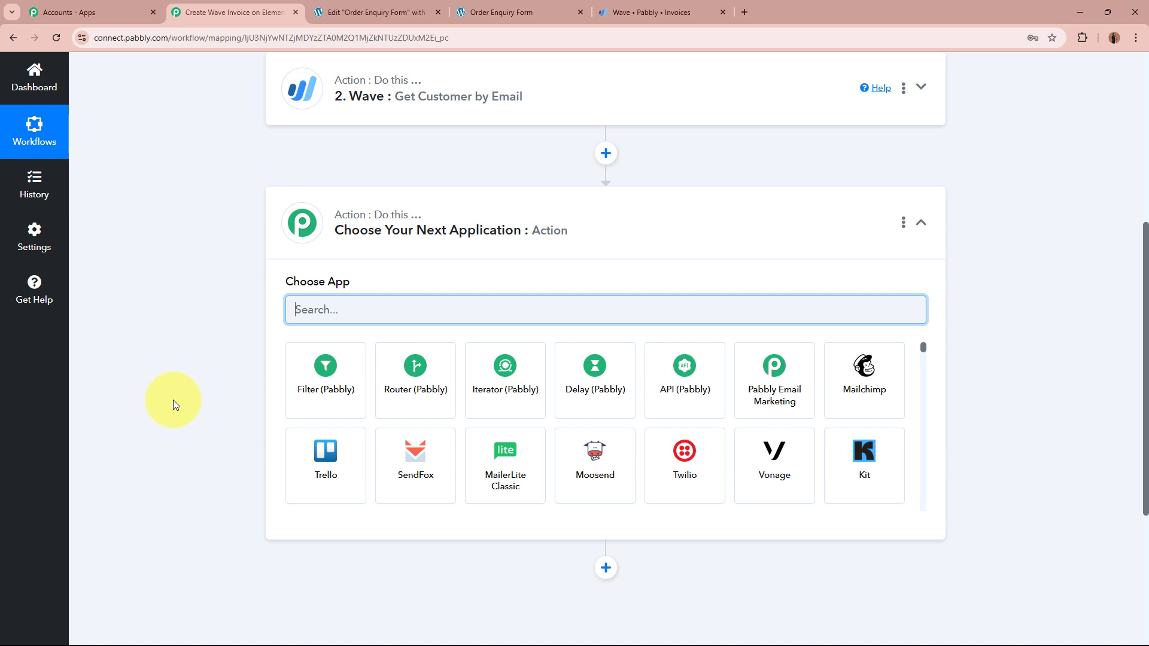
# Step: Pick Router (Pabbly) with the Conditionally Run event and connect it
pyautogui.click(454, 383)
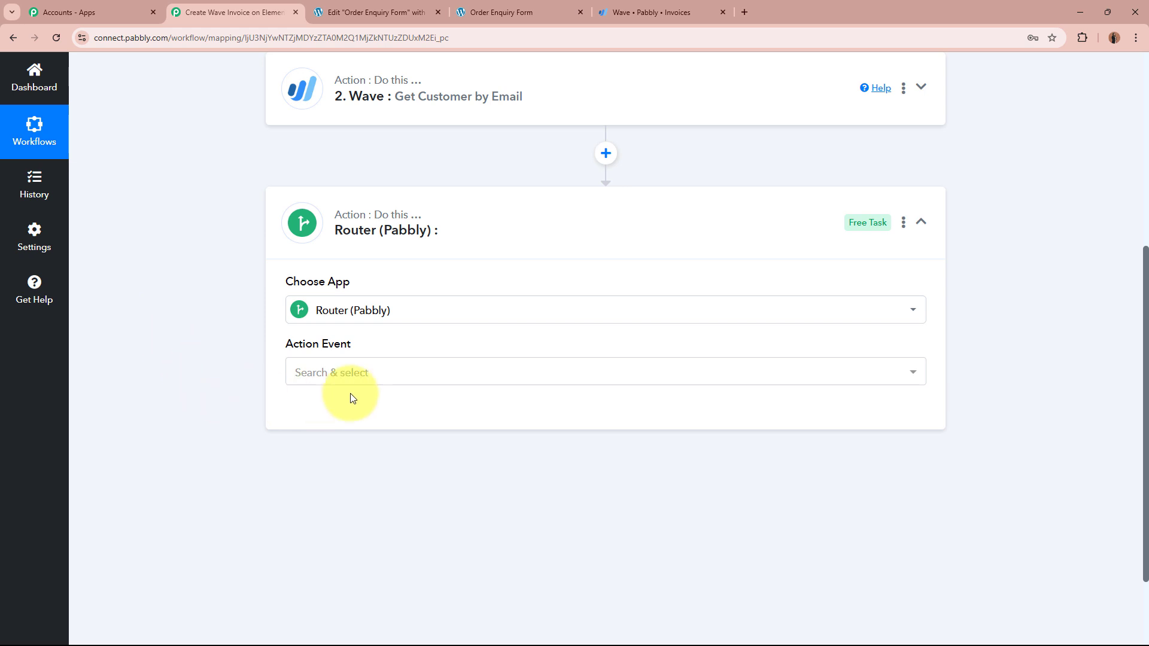
pyautogui.click(410, 379)
pyautogui.click(401, 436)
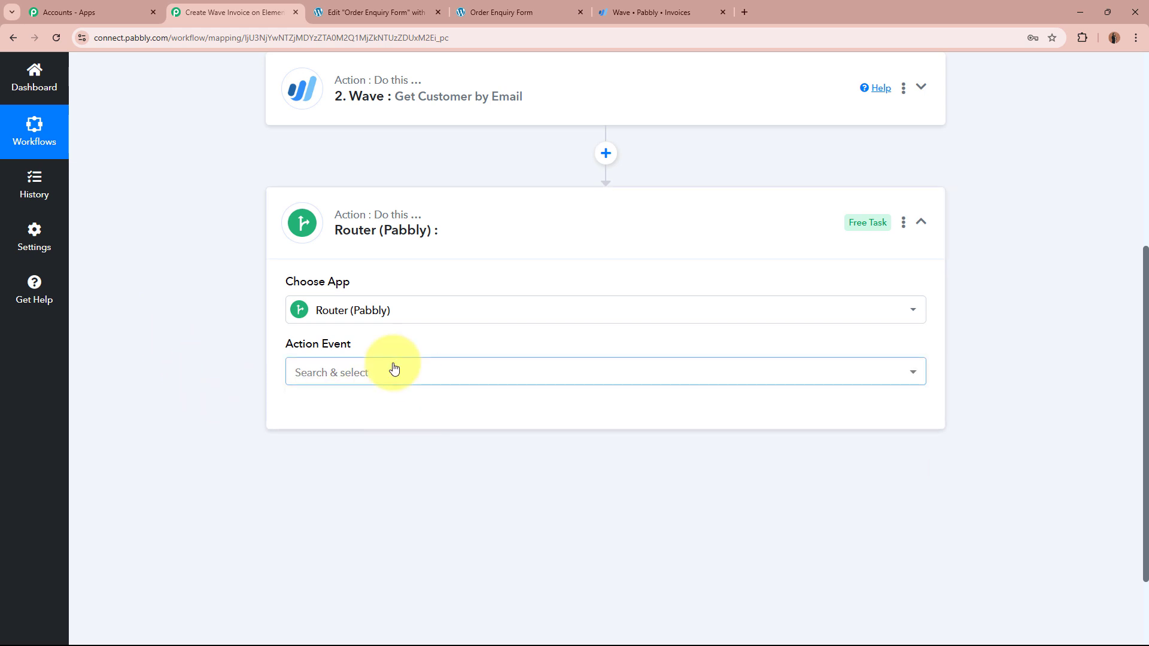
pyautogui.click(393, 371)
pyautogui.click(385, 446)
pyautogui.click(304, 413)
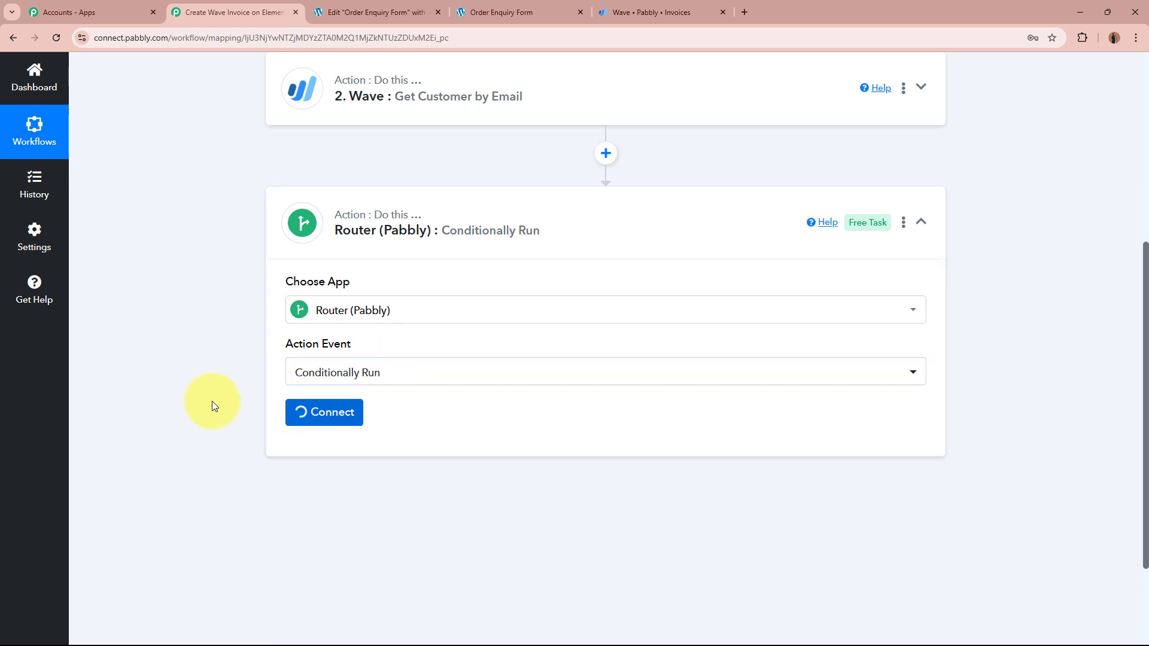
pyautogui.scroll(-4, 169, 372)
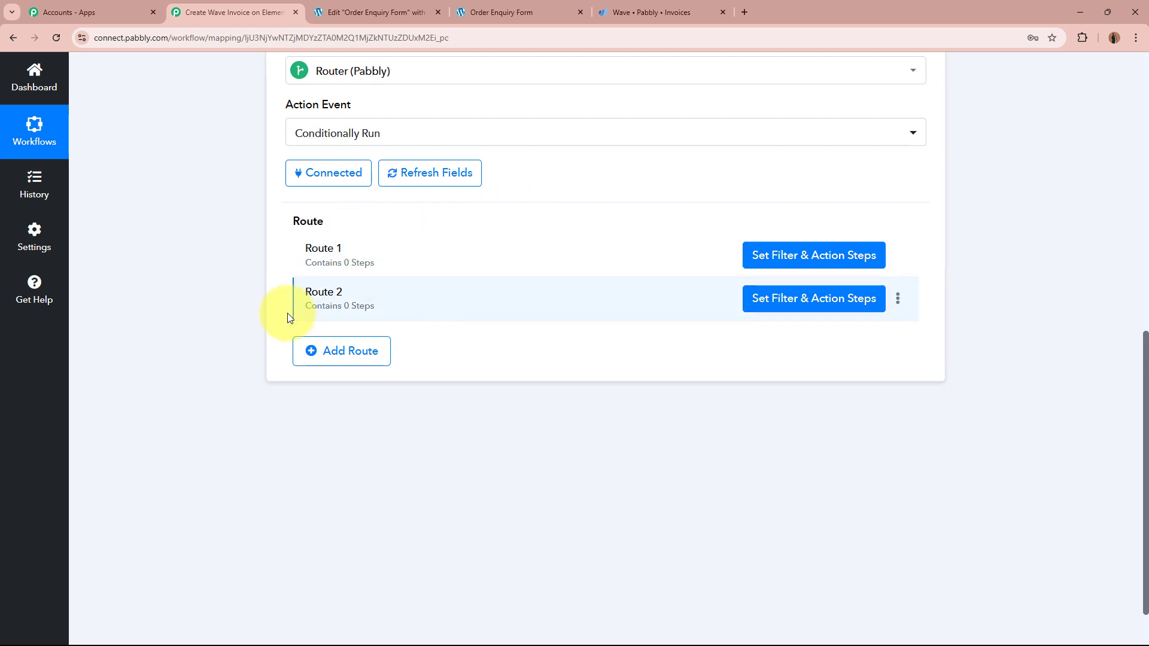
# Step: Set Route 1's filter to continue only if the Wave customer data field exists
pyautogui.click(776, 268)
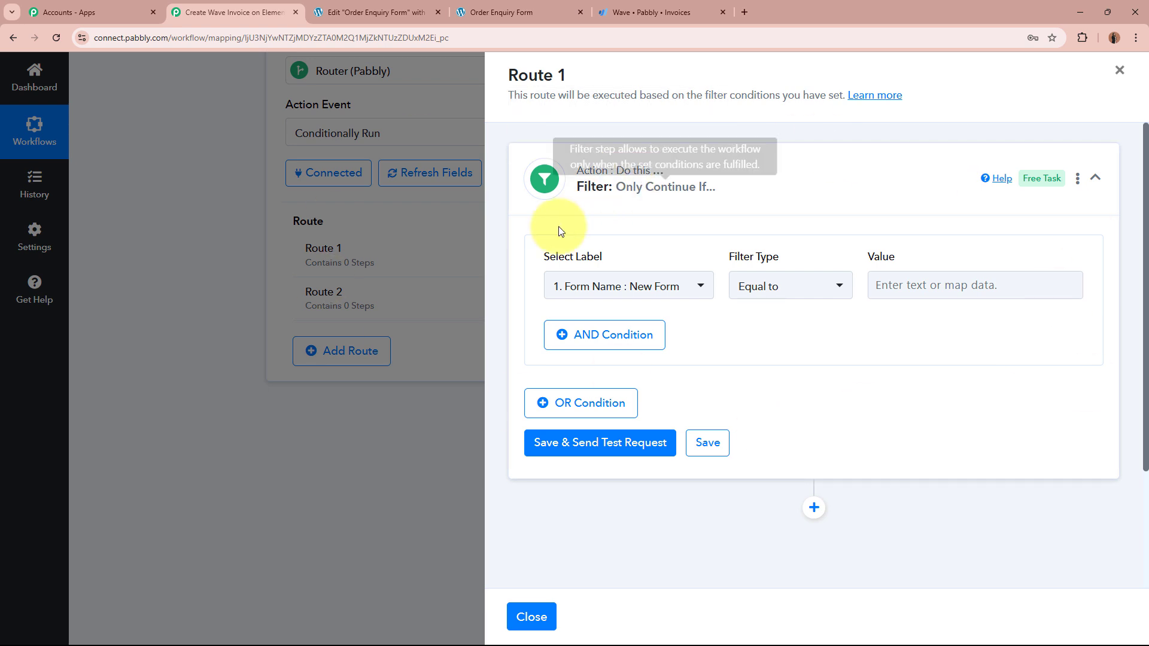
pyautogui.moveTo(541, 257); pyautogui.dragTo(649, 259)
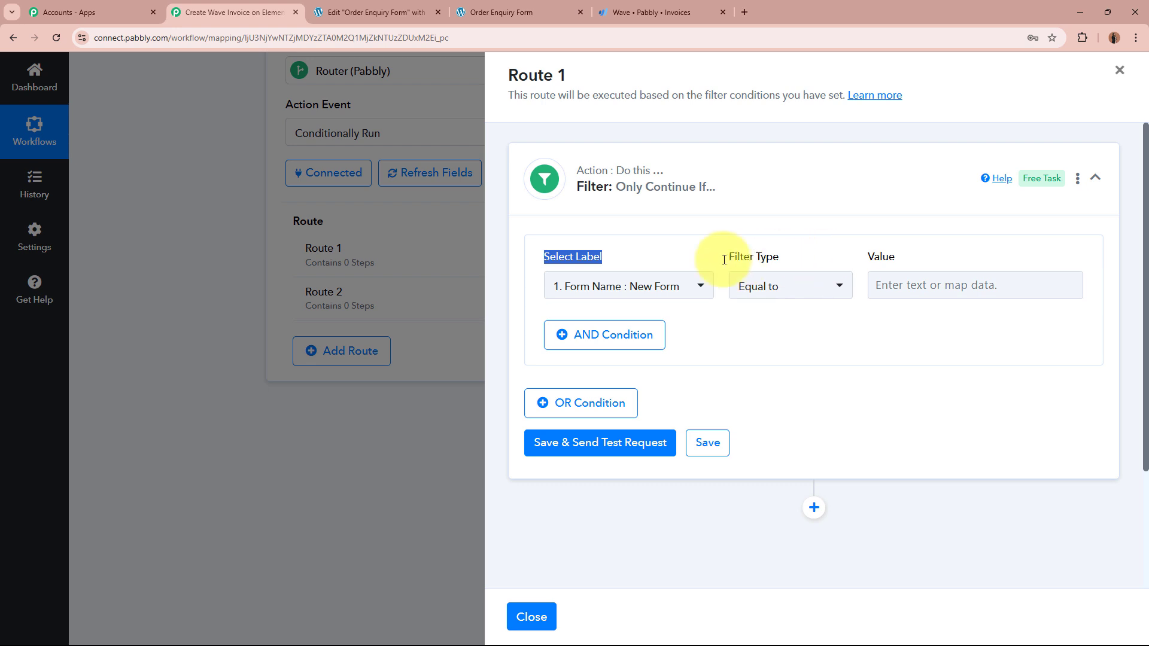
pyautogui.click(688, 290)
pyautogui.click(710, 395)
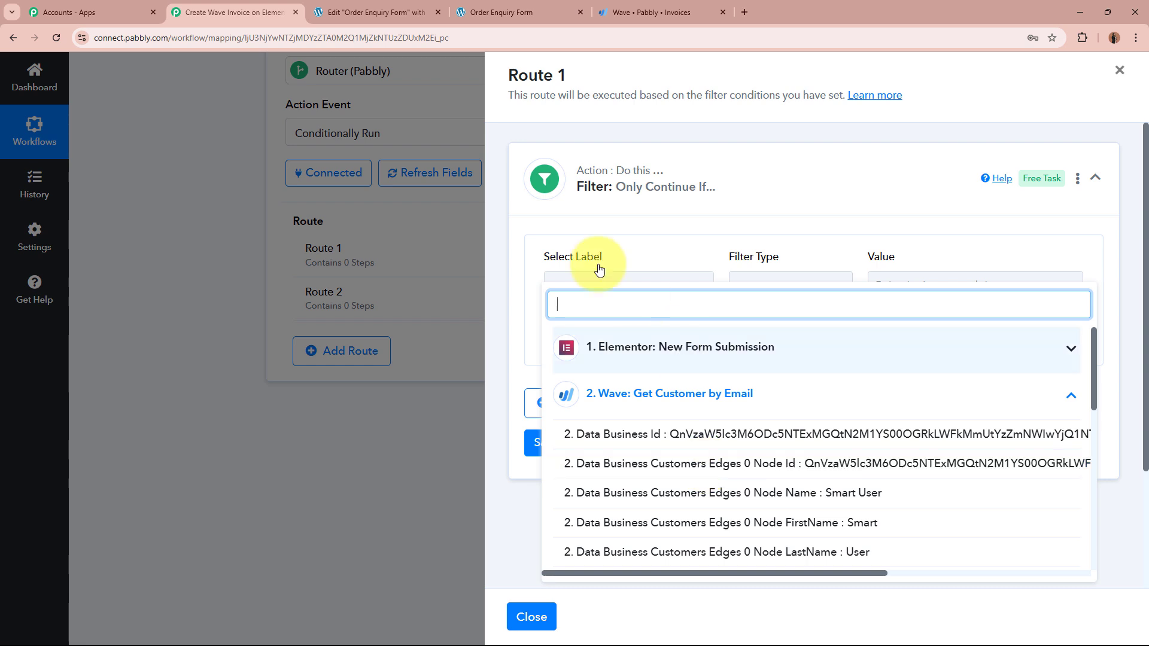
pyautogui.click(656, 470)
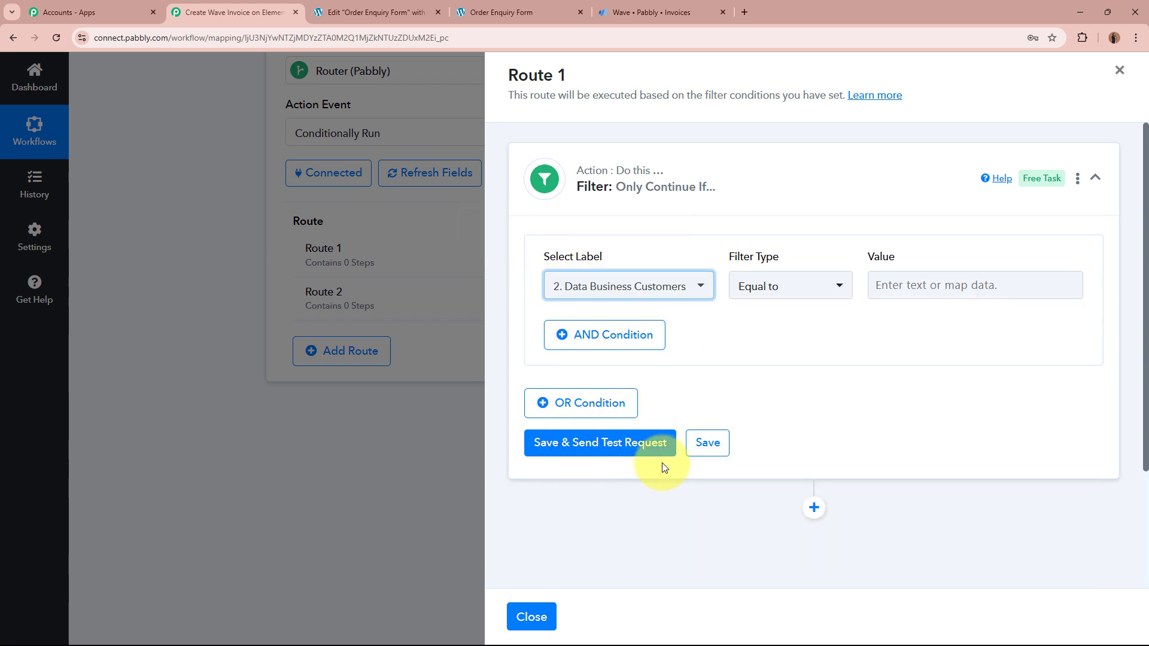
pyautogui.click(773, 286)
pyautogui.click(794, 473)
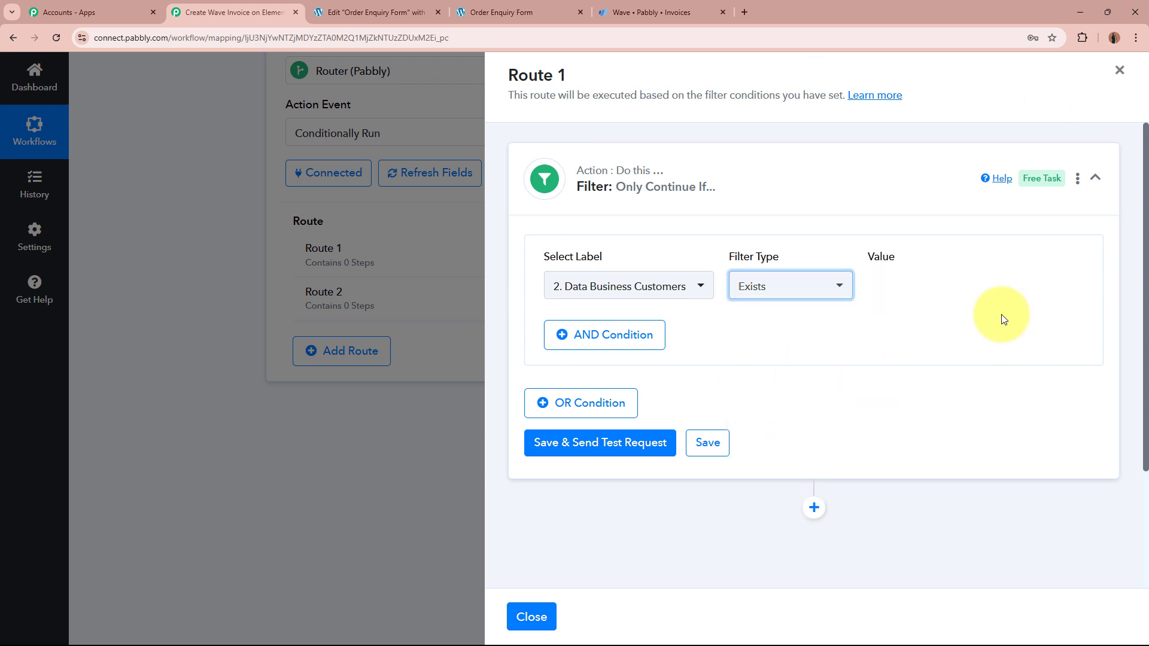
pyautogui.click(846, 186)
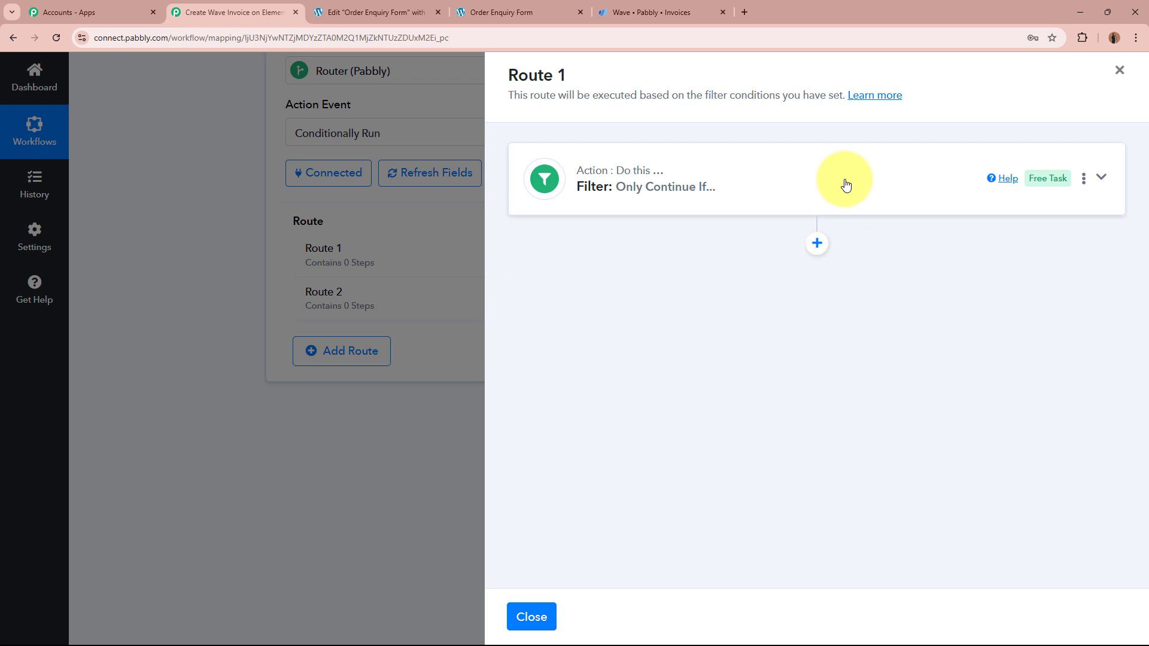
pyautogui.click(844, 179)
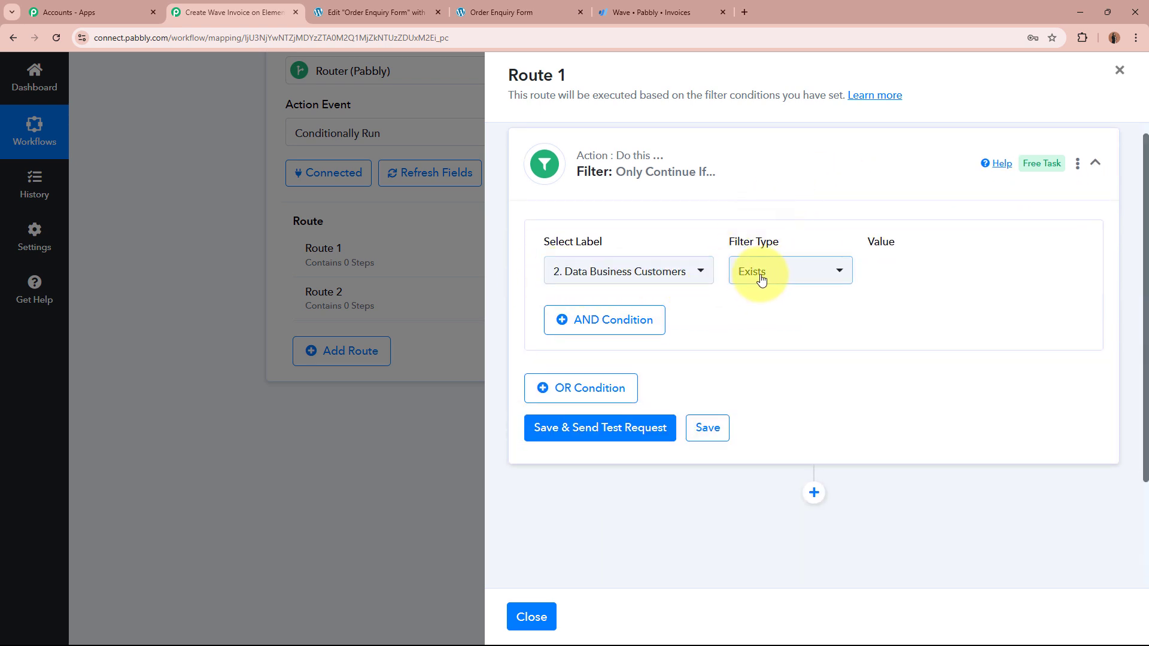
# Step: Save the filter and send a test request, confirming a success status
pyautogui.click(608, 430)
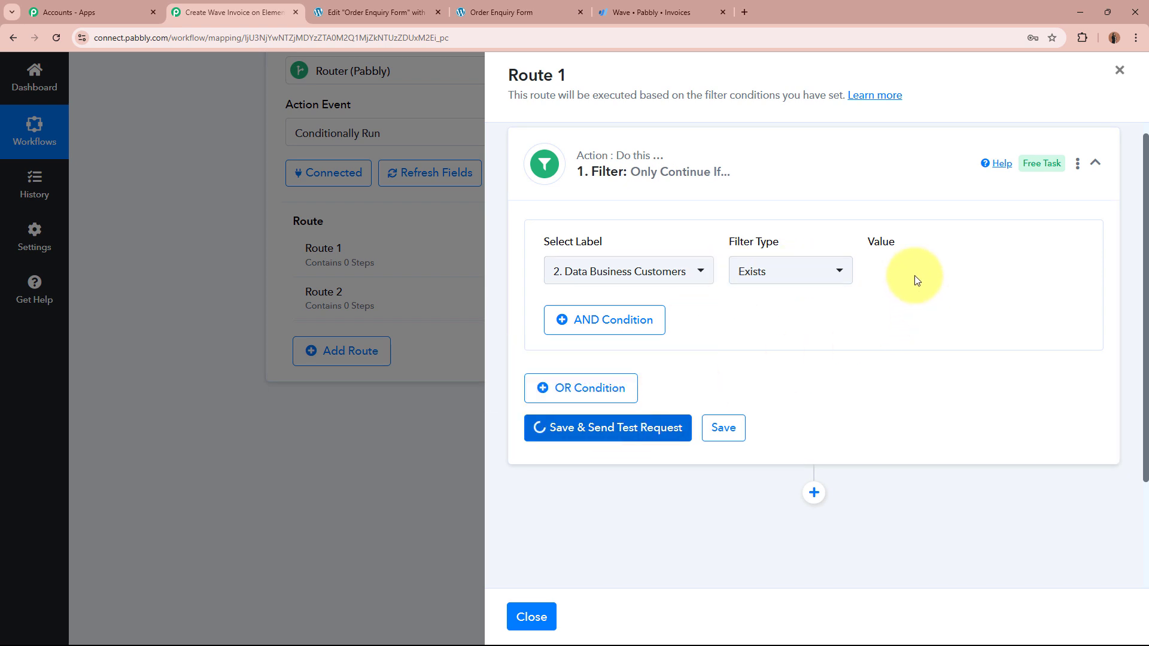
pyautogui.scroll(-2, 910, 277)
pyautogui.doubleClick(556, 363)
pyautogui.moveTo(957, 367); pyautogui.dragTo(707, 366)
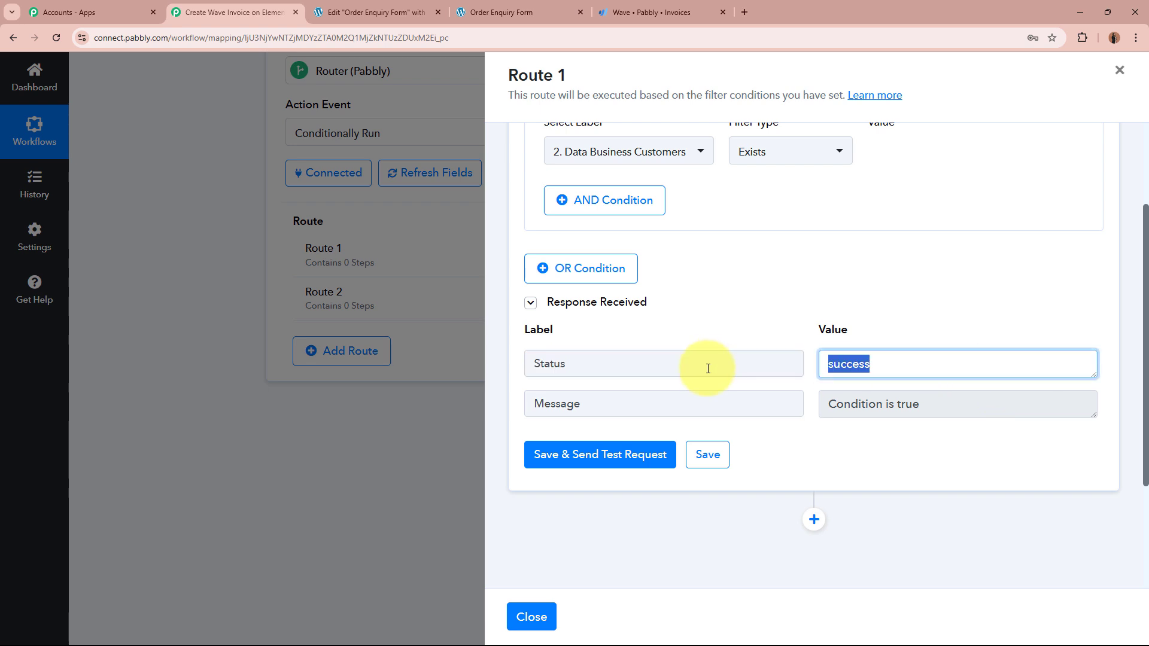
pyautogui.click(910, 450)
pyautogui.scroll(1, 987, 272)
pyautogui.scroll(2, 989, 275)
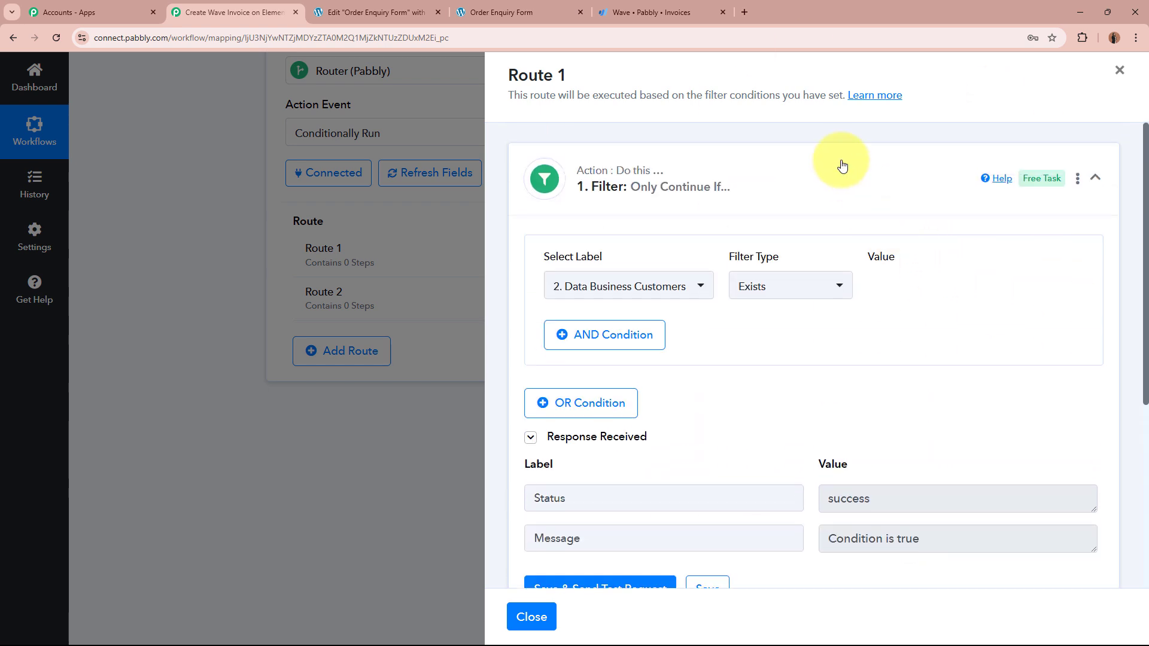
pyautogui.click(838, 161)
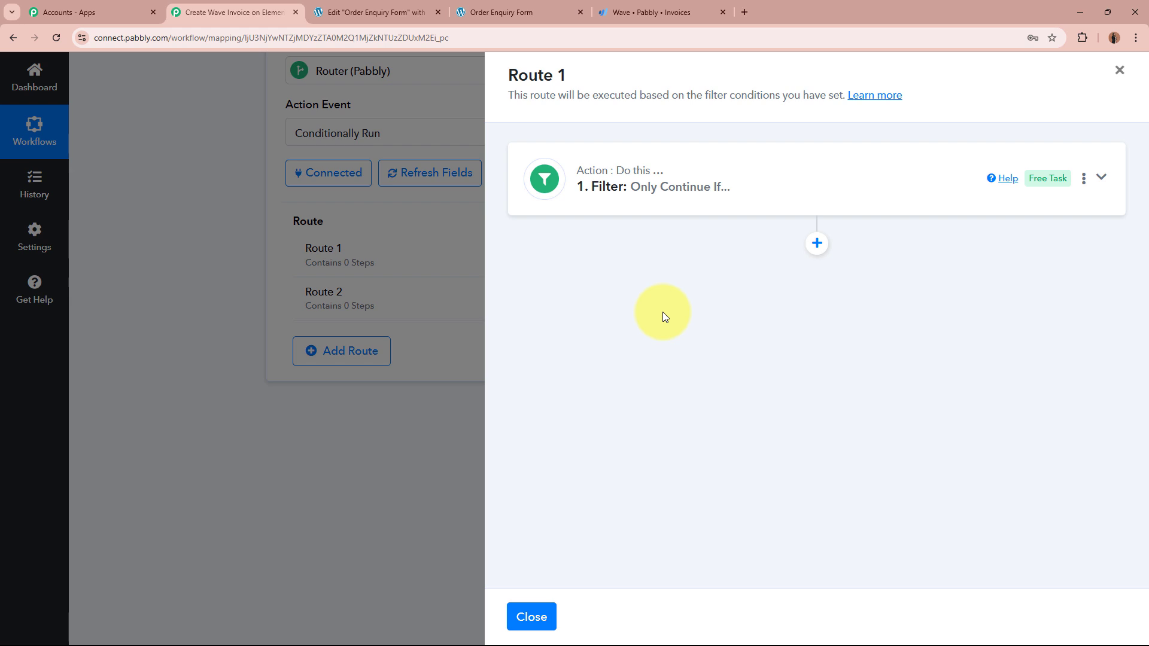
# Step: Add an action step after the Route 1 filter and choose Wave as its app
pyautogui.click(817, 244)
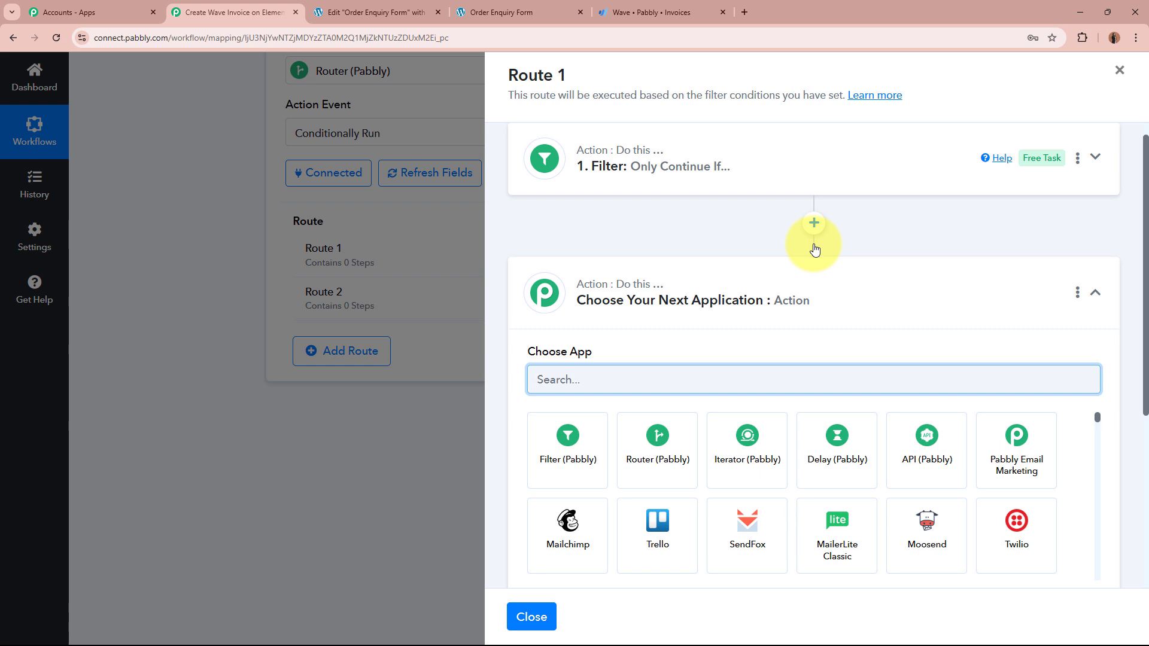
pyautogui.write('Wavw')
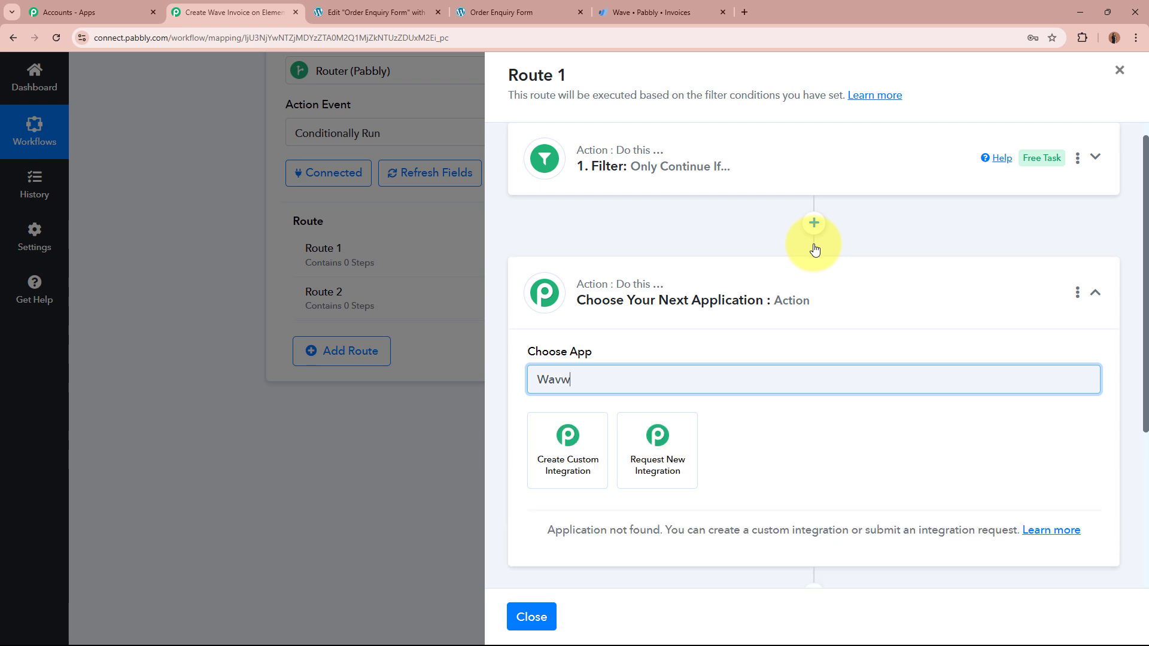
pyautogui.press('BackSpace')
pyautogui.write('e')
pyautogui.click(604, 457)
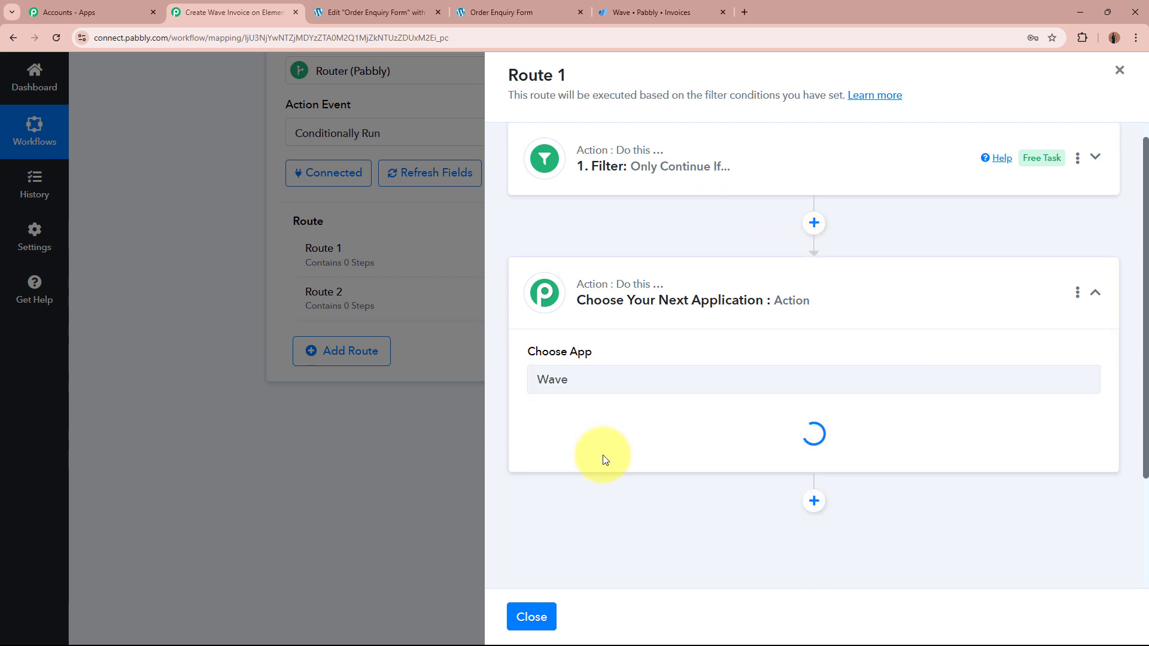
# Step: Set the action event to Create Invoice with Basic Details and connect using existing Wave #2
pyautogui.click(606, 443)
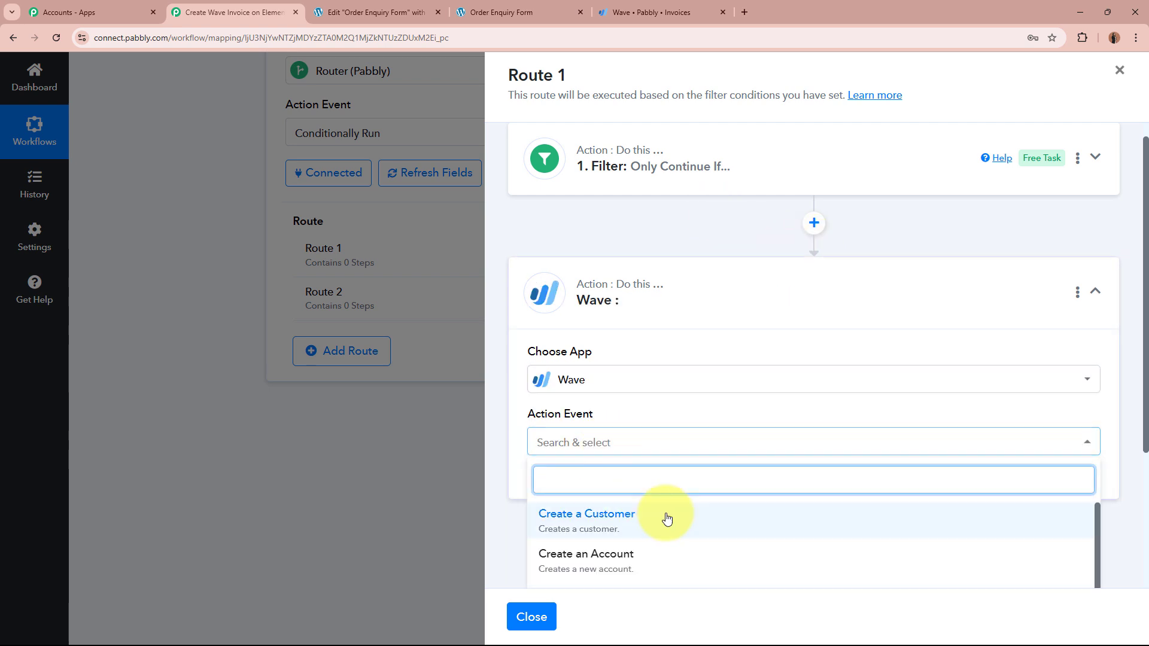
pyautogui.scroll(-5, 666, 519)
pyautogui.scroll(-2, 668, 519)
pyautogui.scroll(-2, 633, 560)
pyautogui.click(603, 481)
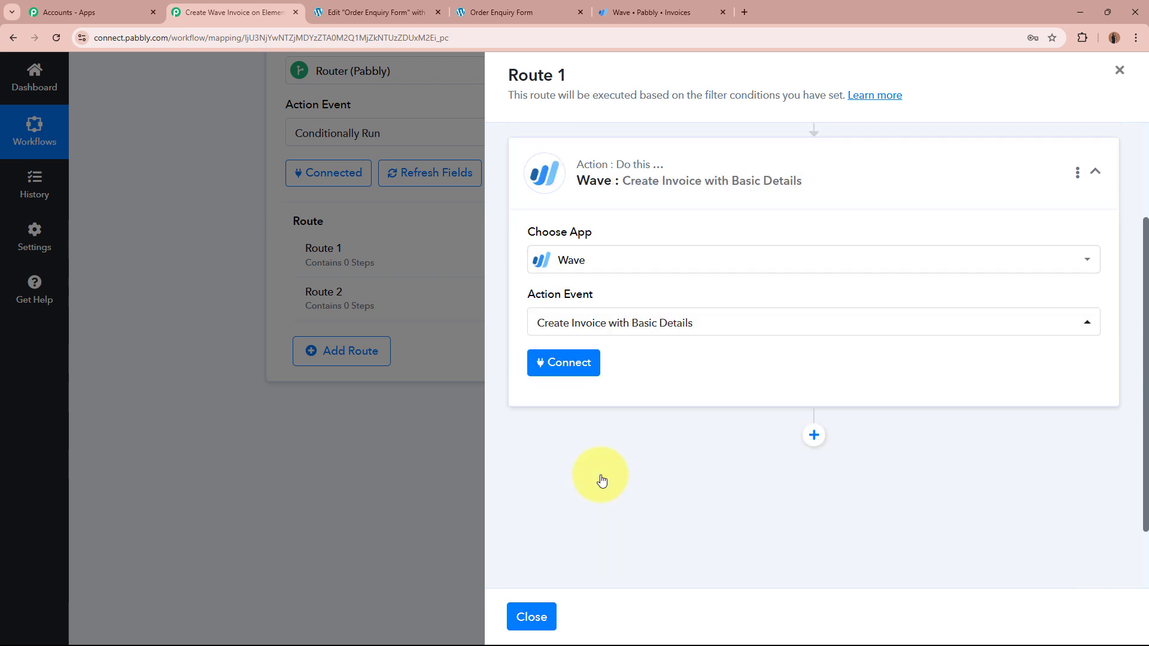
pyautogui.click(530, 426)
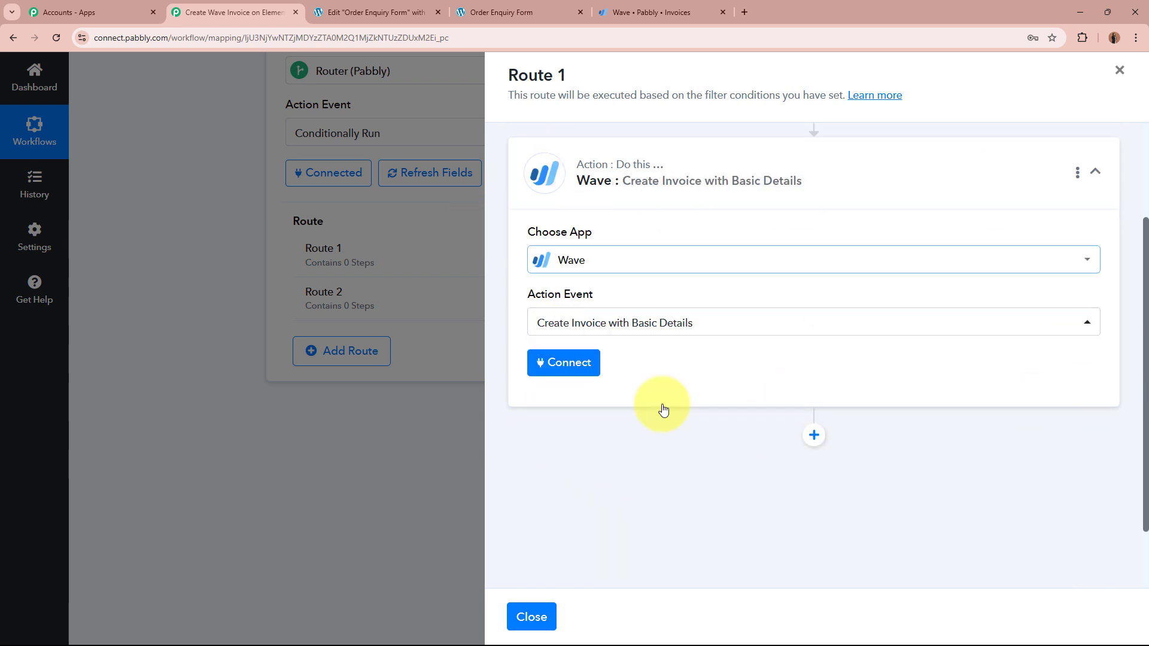
pyautogui.click(582, 375)
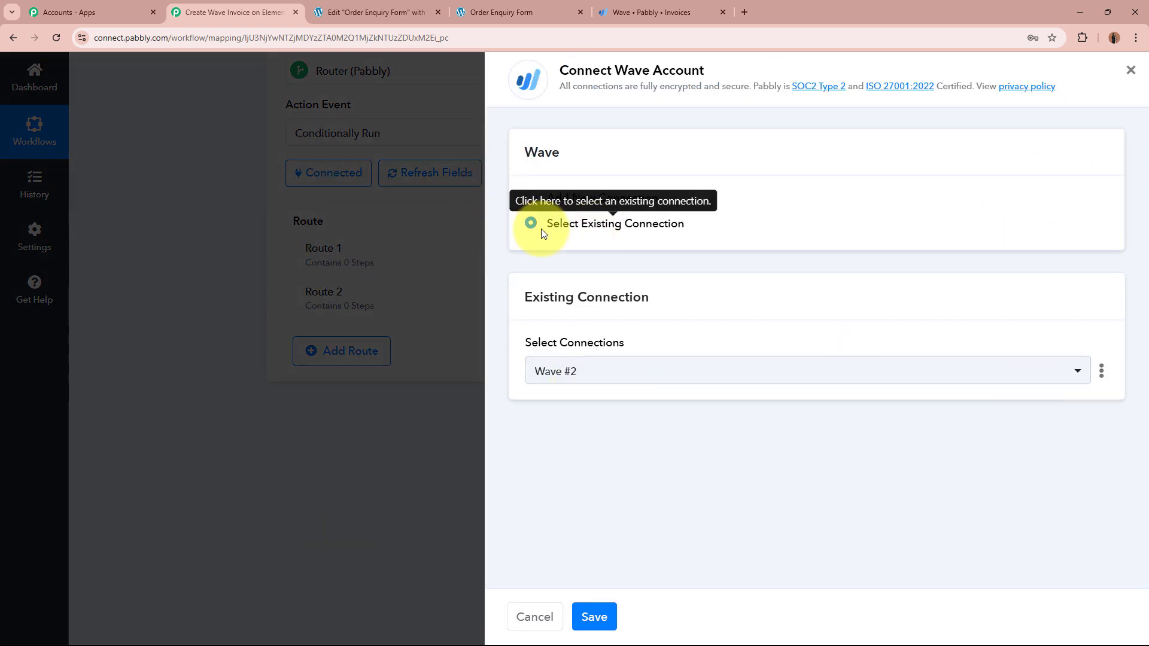
# Step: Save the Wave #2 connection and review the loaded invoice fields, highlighting Item Description and Item Price
pyautogui.click(599, 630)
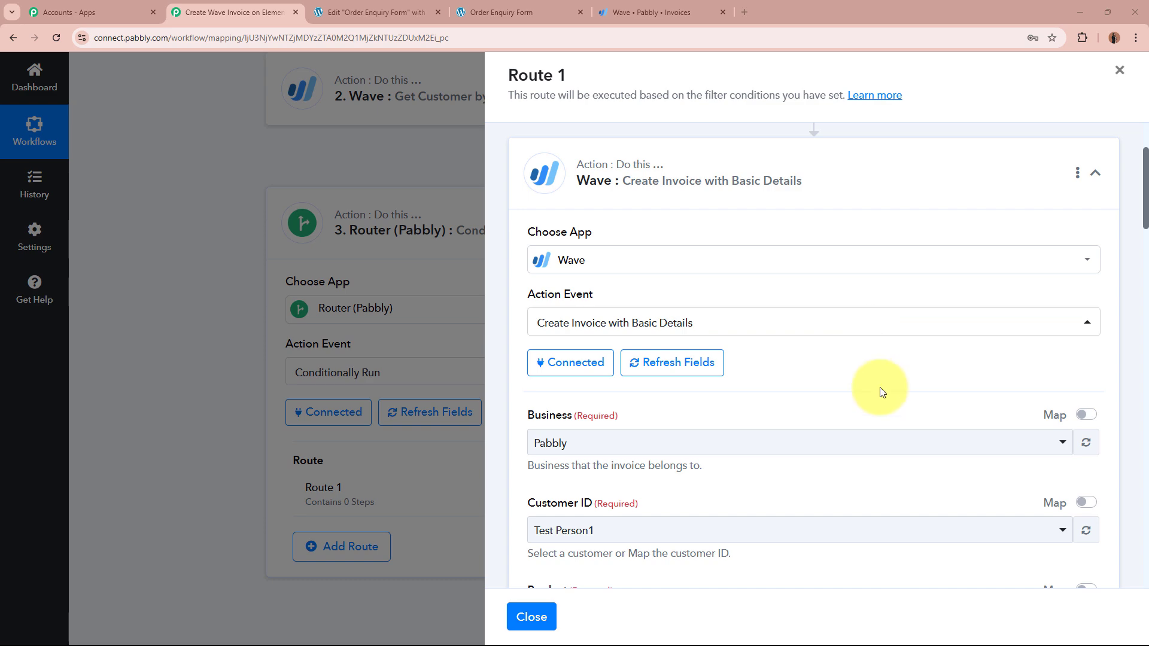
pyautogui.scroll(-2, 880, 392)
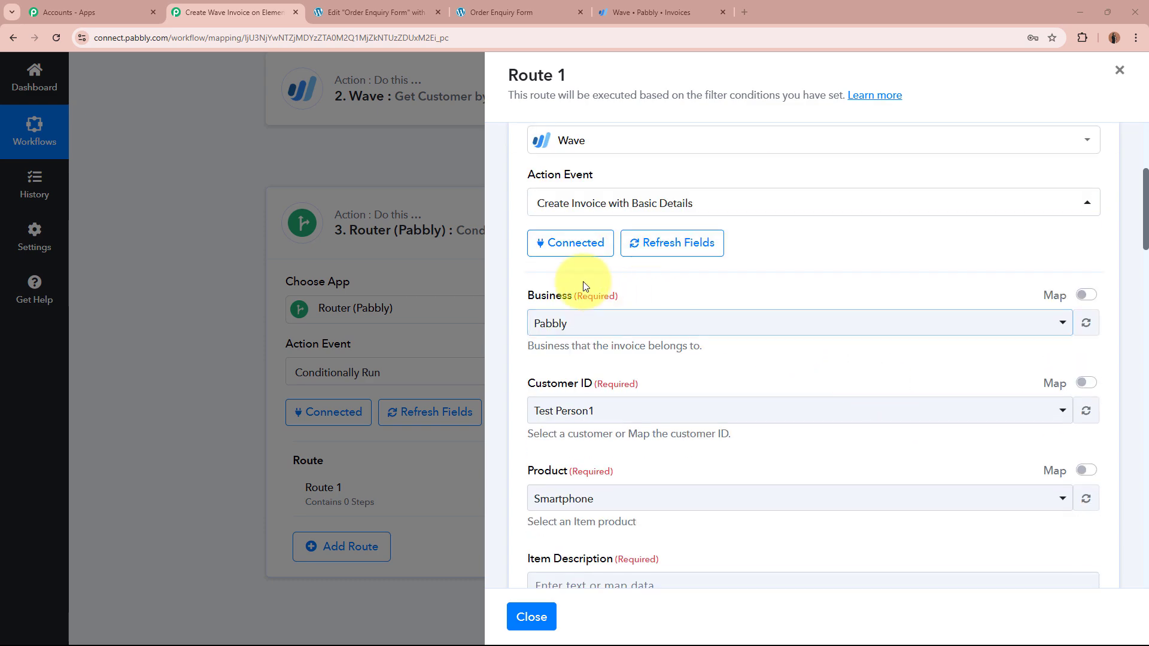
pyautogui.scroll(-6, 692, 393)
pyautogui.scroll(-3, 691, 391)
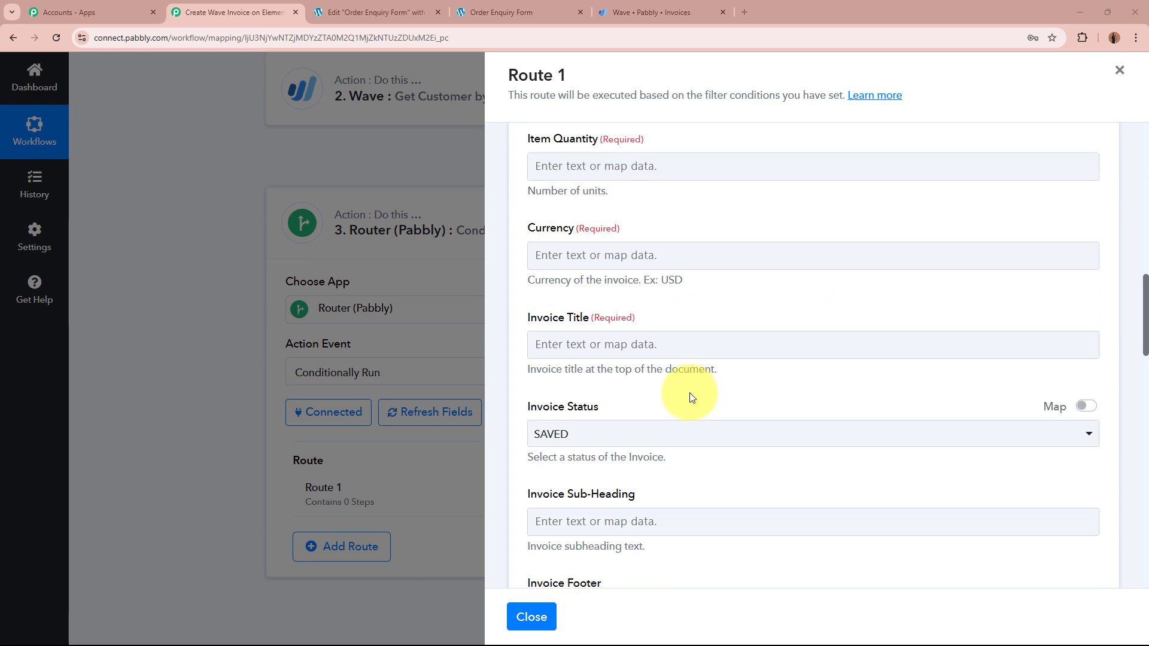
pyautogui.scroll(8, 690, 392)
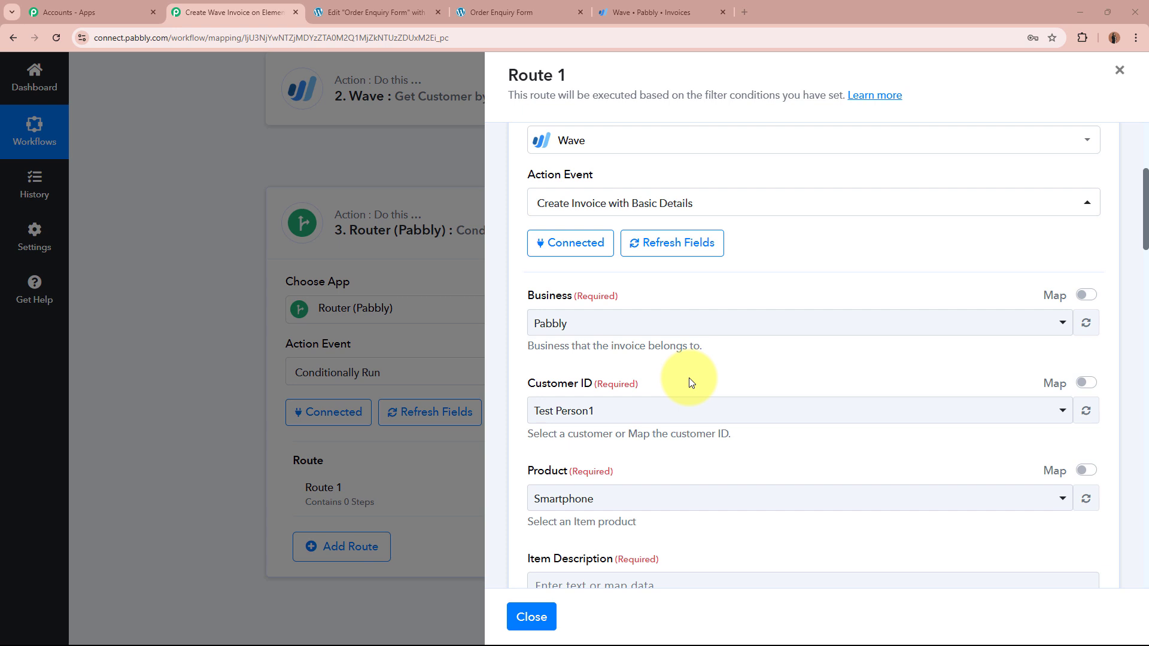
pyautogui.scroll(-2, 741, 371)
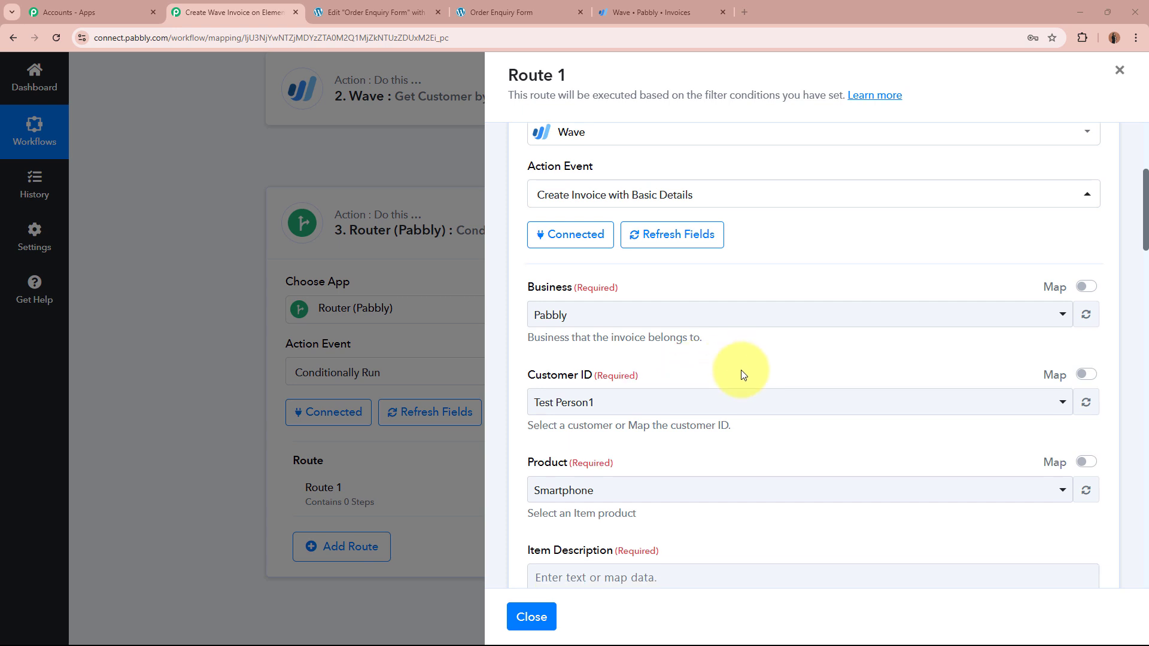
pyautogui.moveTo(528, 439); pyautogui.dragTo(712, 440)
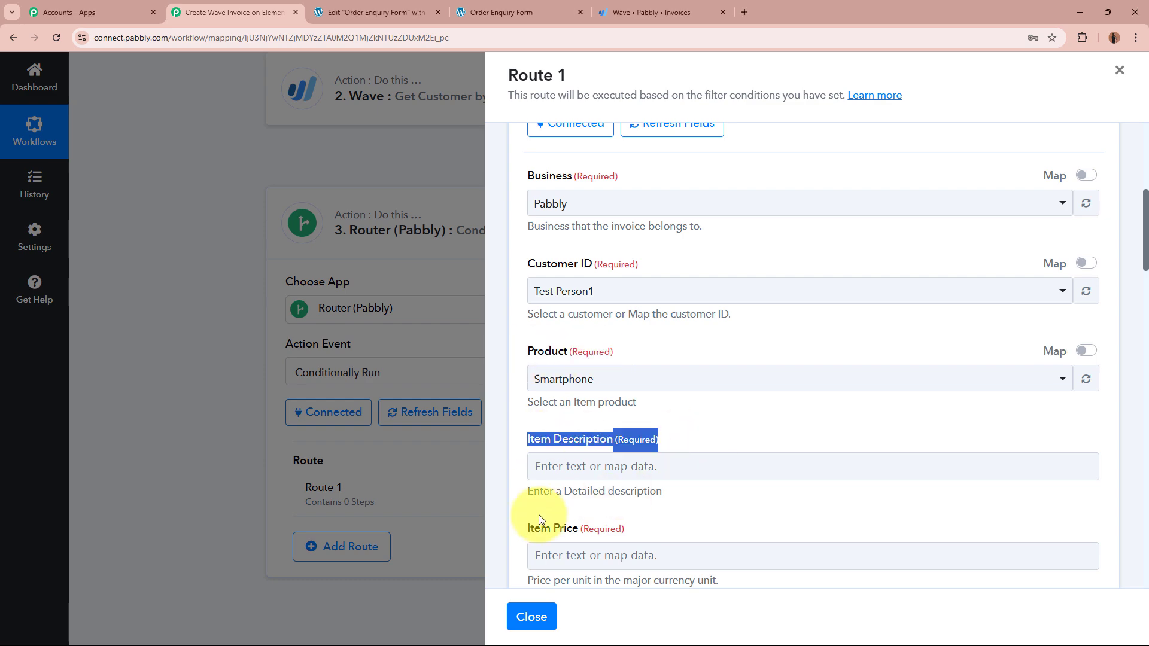
pyautogui.moveTo(526, 528); pyautogui.dragTo(654, 530)
pyautogui.click(653, 530)
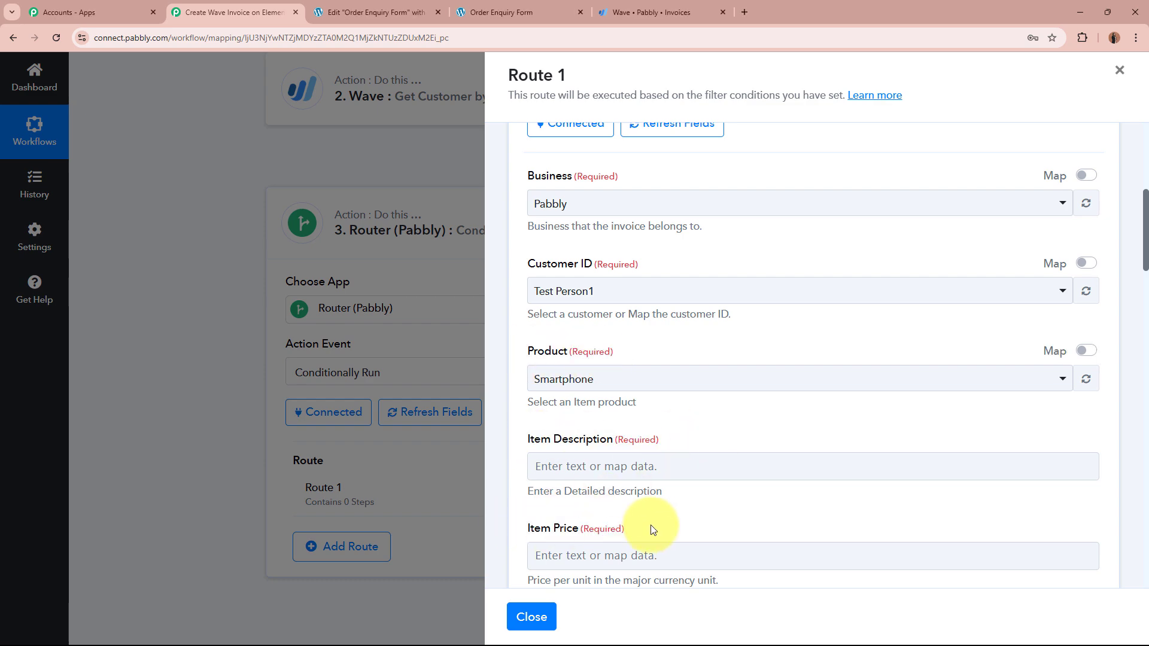
# Step: Emphasize the Product, Item Description and Item Price fields, then open the Wave product list
pyautogui.scroll(6, 653, 530)
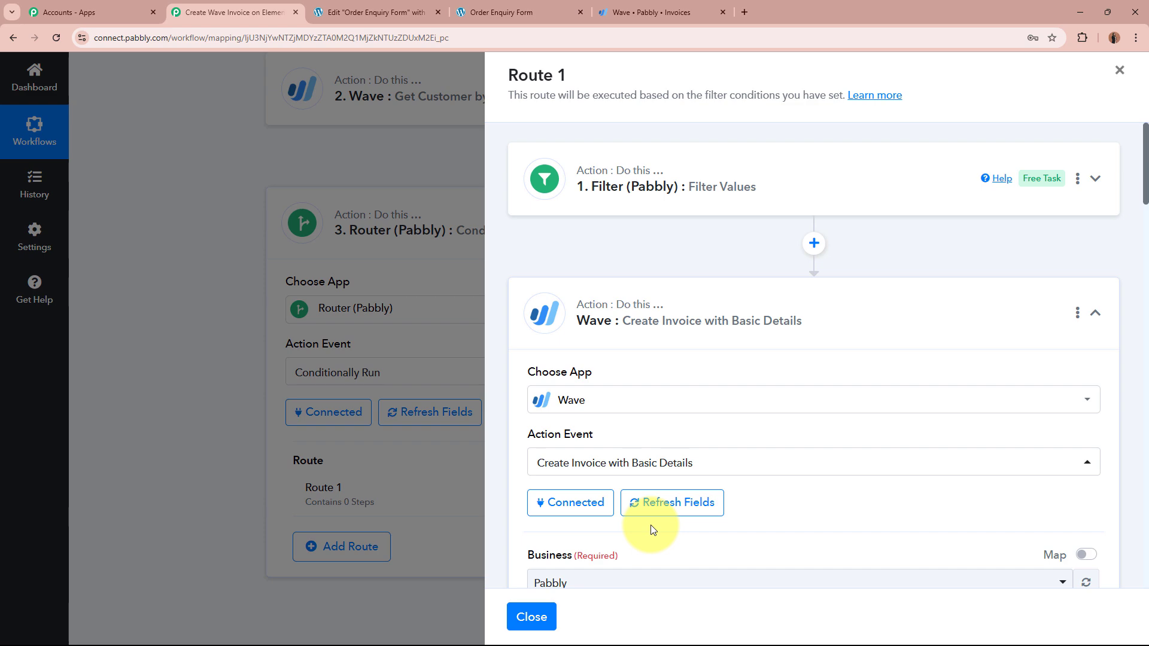
pyautogui.scroll(-4, 651, 527)
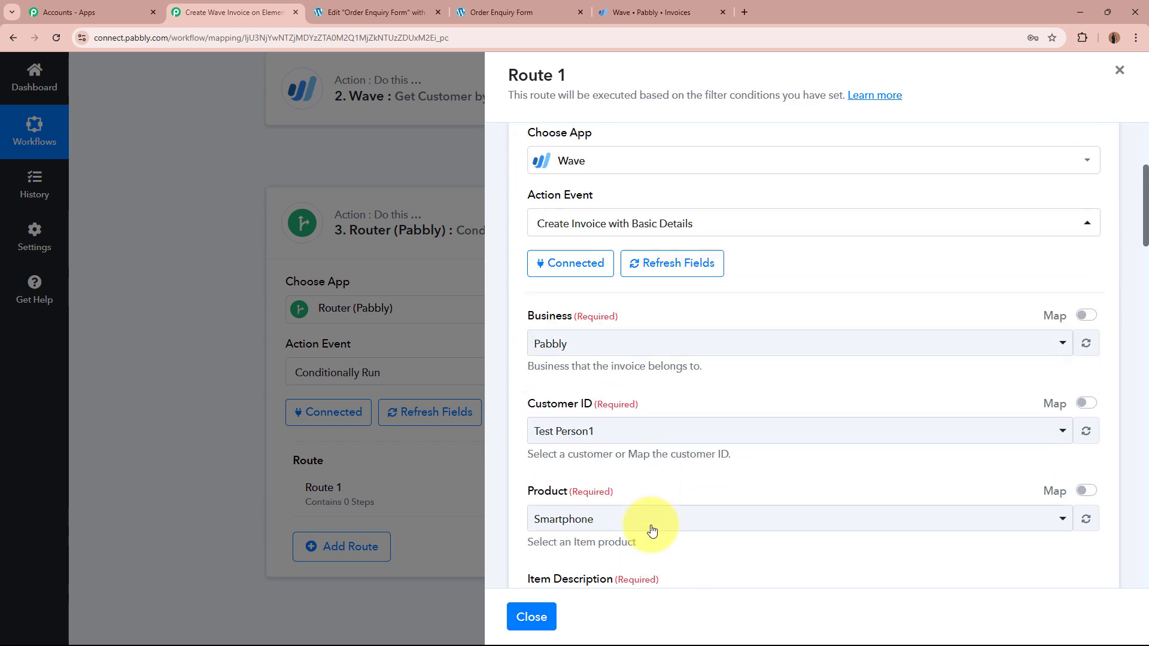
pyautogui.scroll(-4, 651, 531)
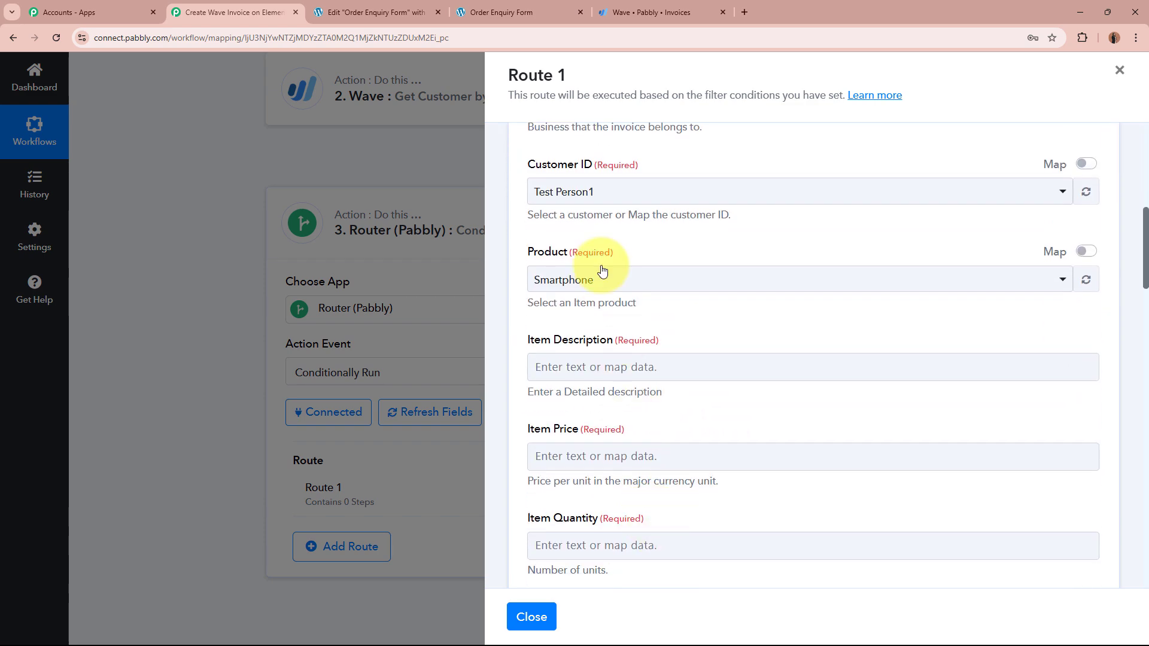
pyautogui.moveTo(526, 252); pyautogui.dragTo(623, 254)
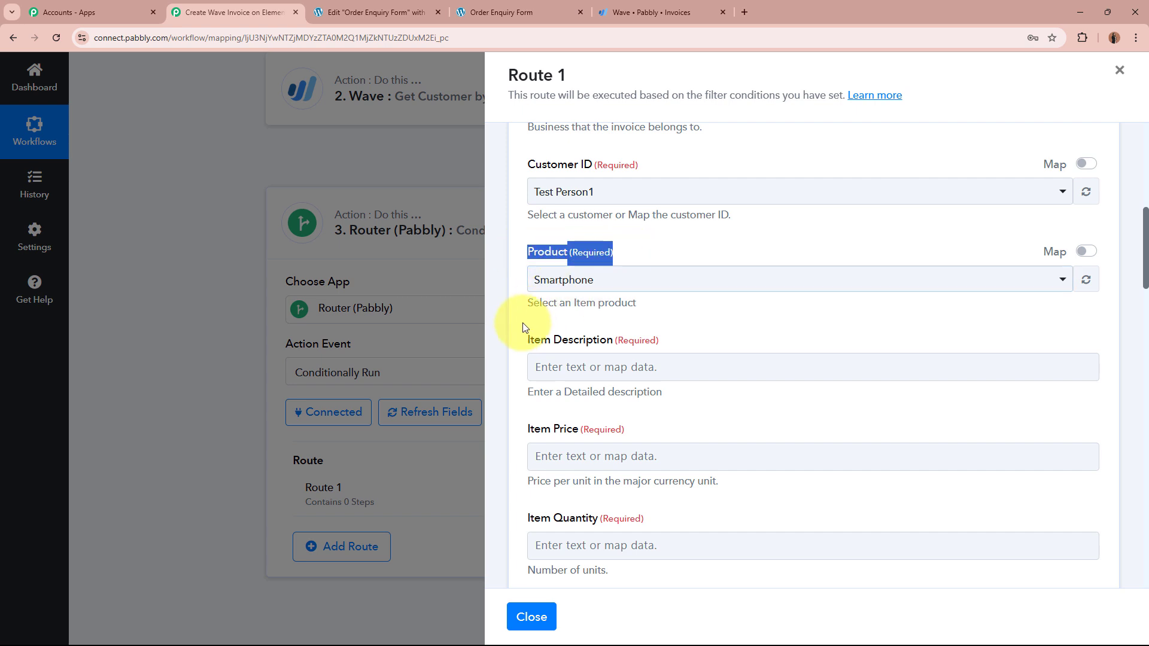
pyautogui.moveTo(524, 339); pyautogui.dragTo(664, 343)
pyautogui.moveTo(523, 429); pyautogui.dragTo(671, 436)
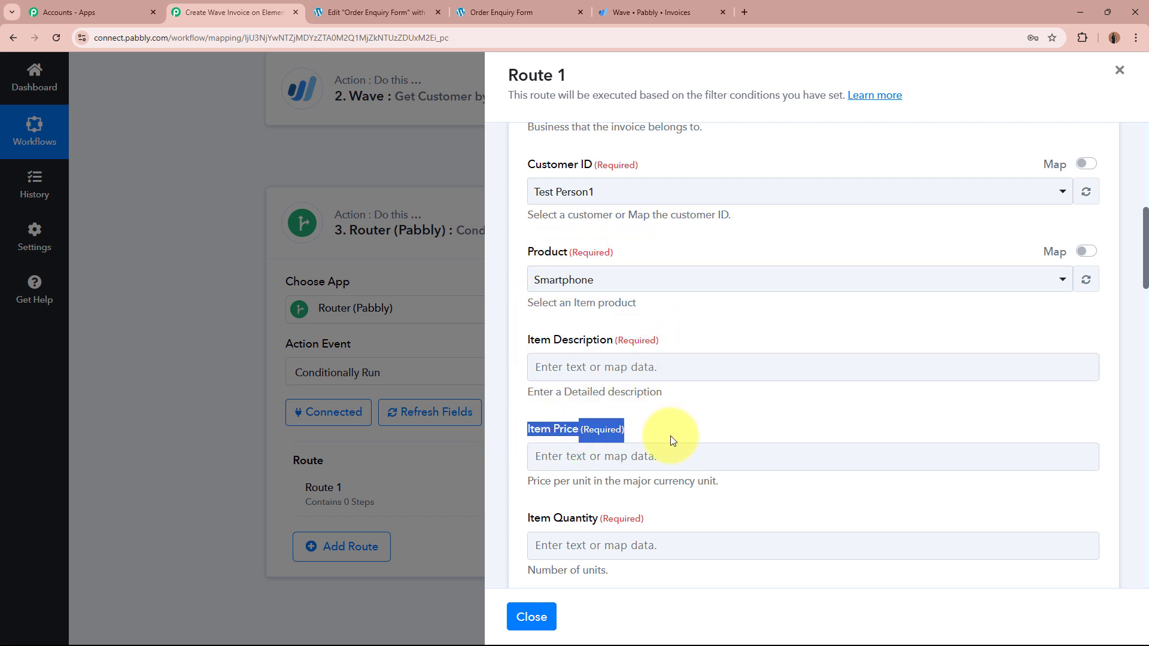
pyautogui.click(675, 434)
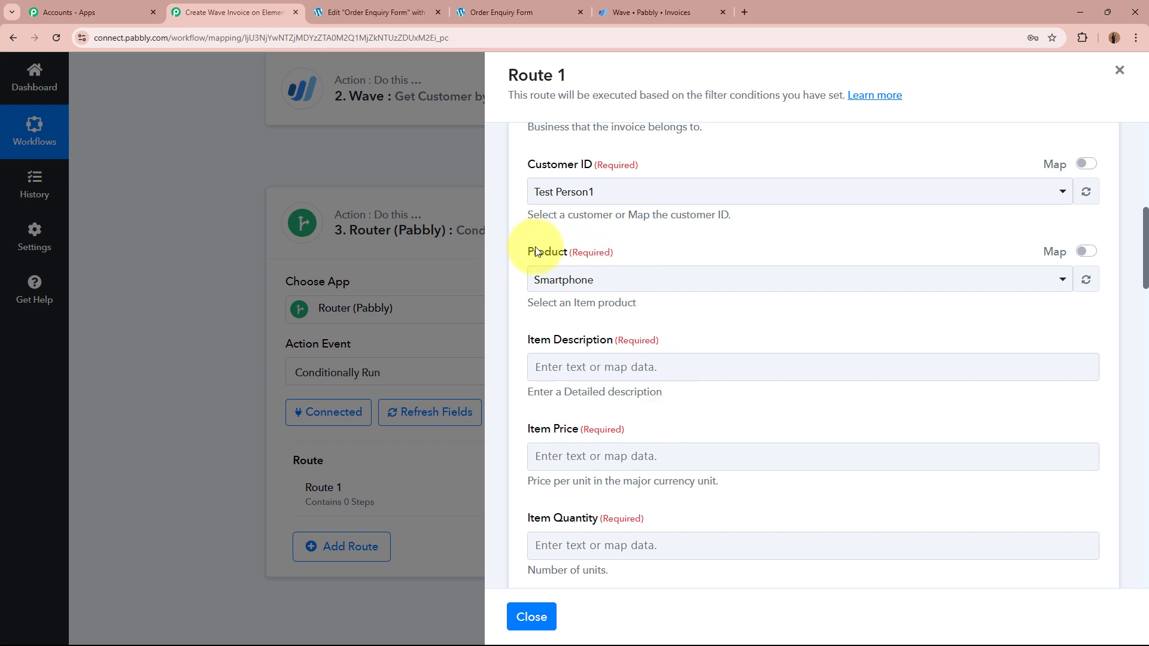
pyautogui.tripleClick(569, 246)
pyautogui.moveTo(522, 339); pyautogui.dragTo(670, 368)
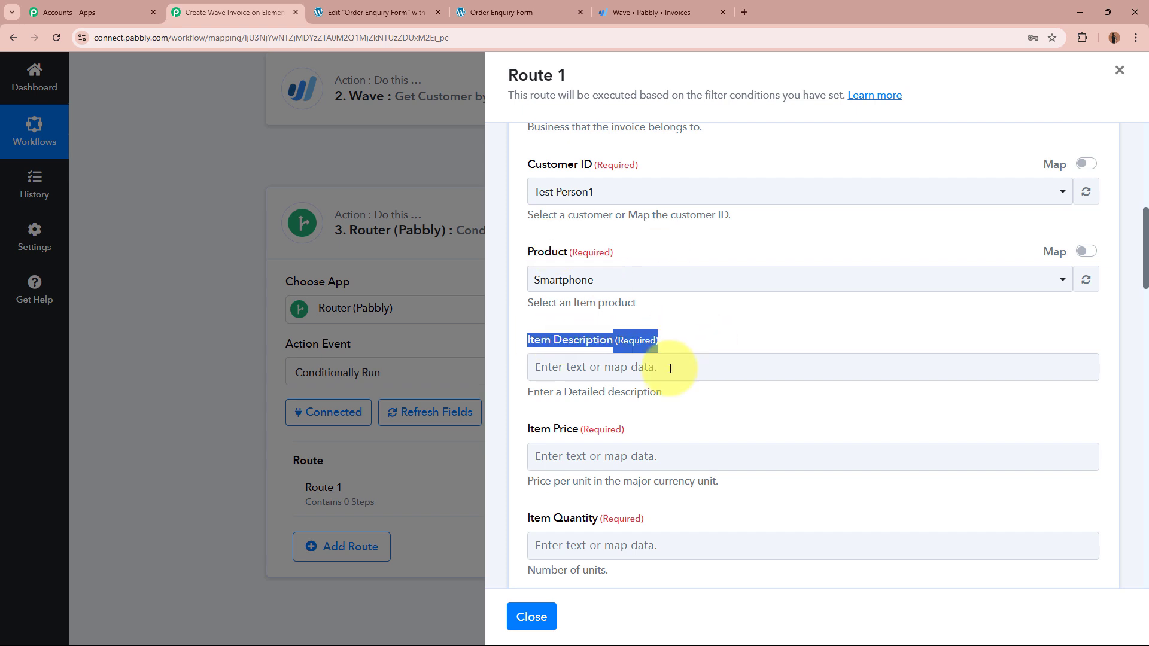
pyautogui.moveTo(519, 429); pyautogui.dragTo(705, 429)
pyautogui.click(705, 429)
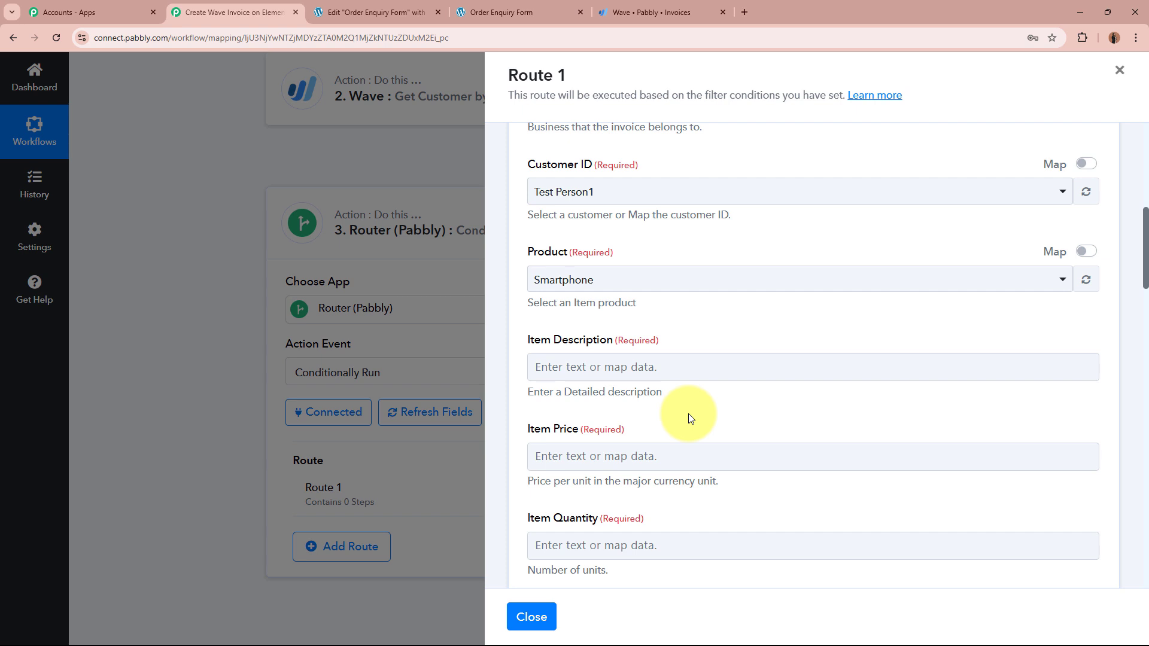
pyautogui.moveTo(527, 251); pyautogui.dragTo(637, 254)
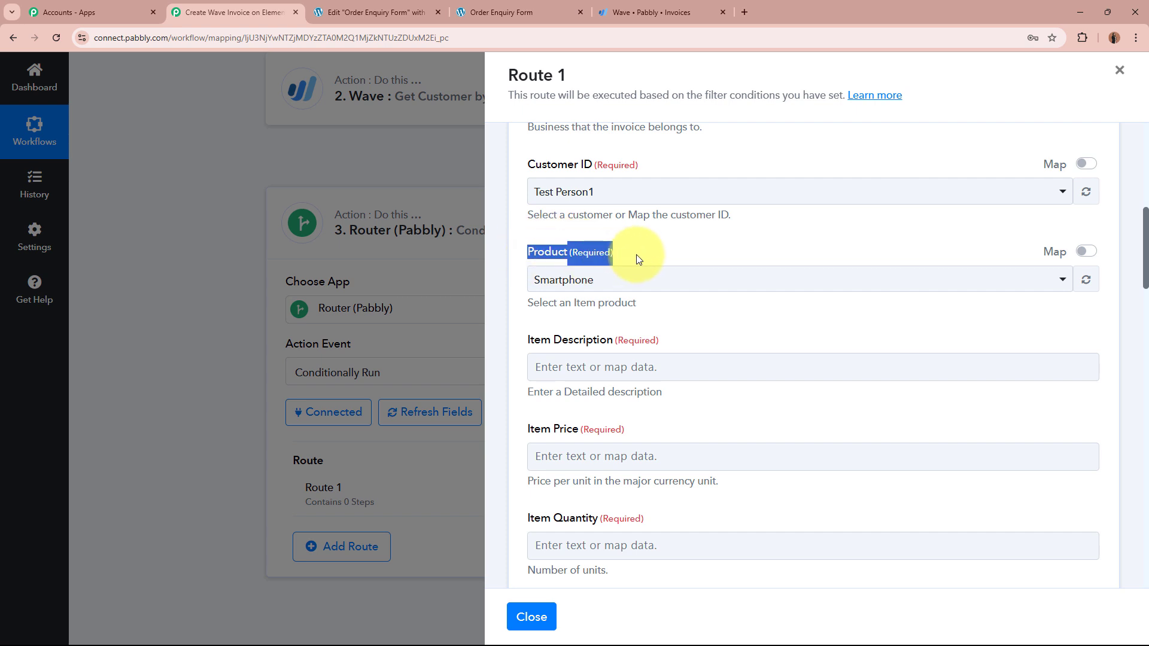
pyautogui.click(637, 253)
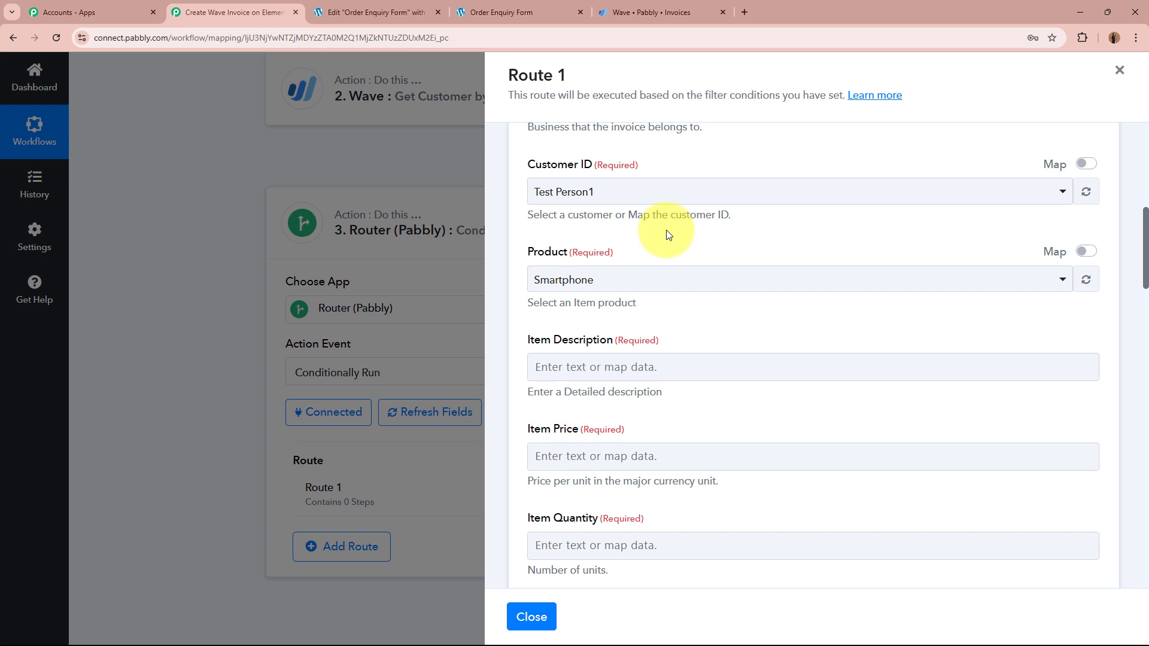
pyautogui.click(662, 281)
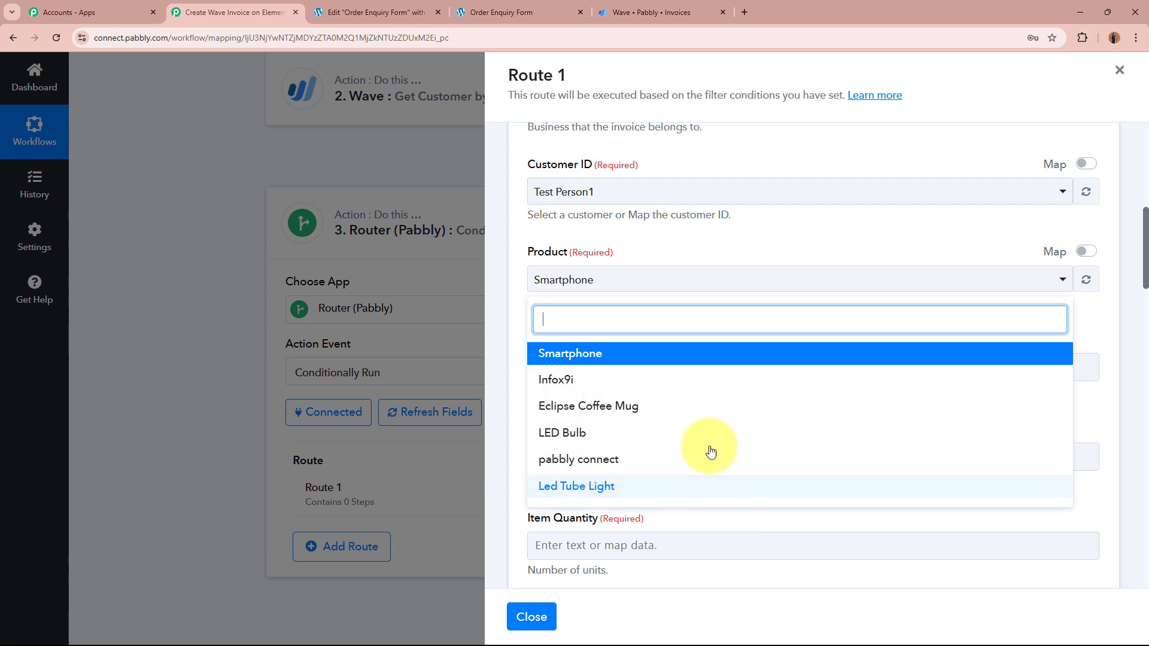
# Step: Keep Smartphone as the product, switch Product to Map mode, and select its product ID
pyautogui.click(624, 355)
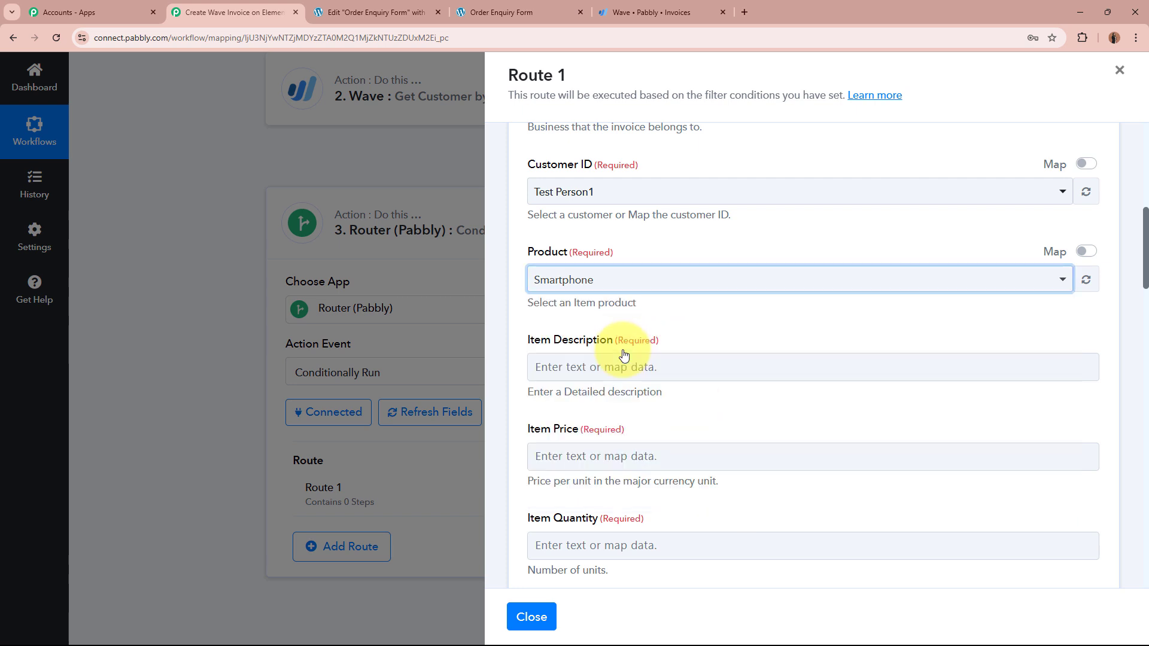
pyautogui.click(1085, 252)
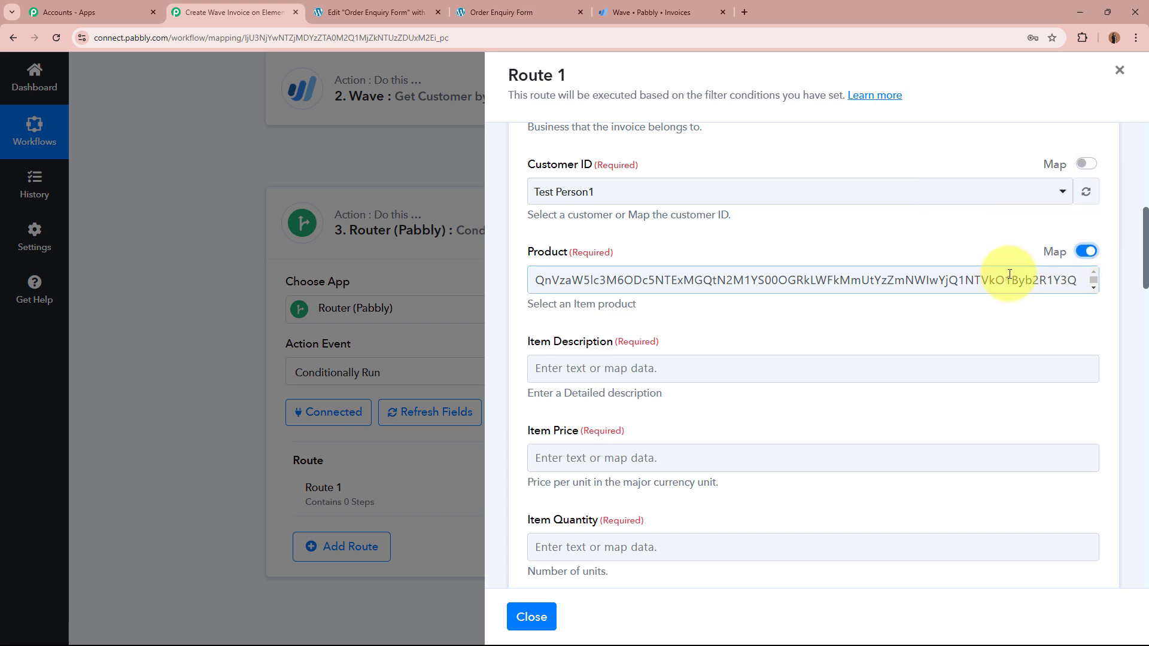
pyautogui.click(635, 279)
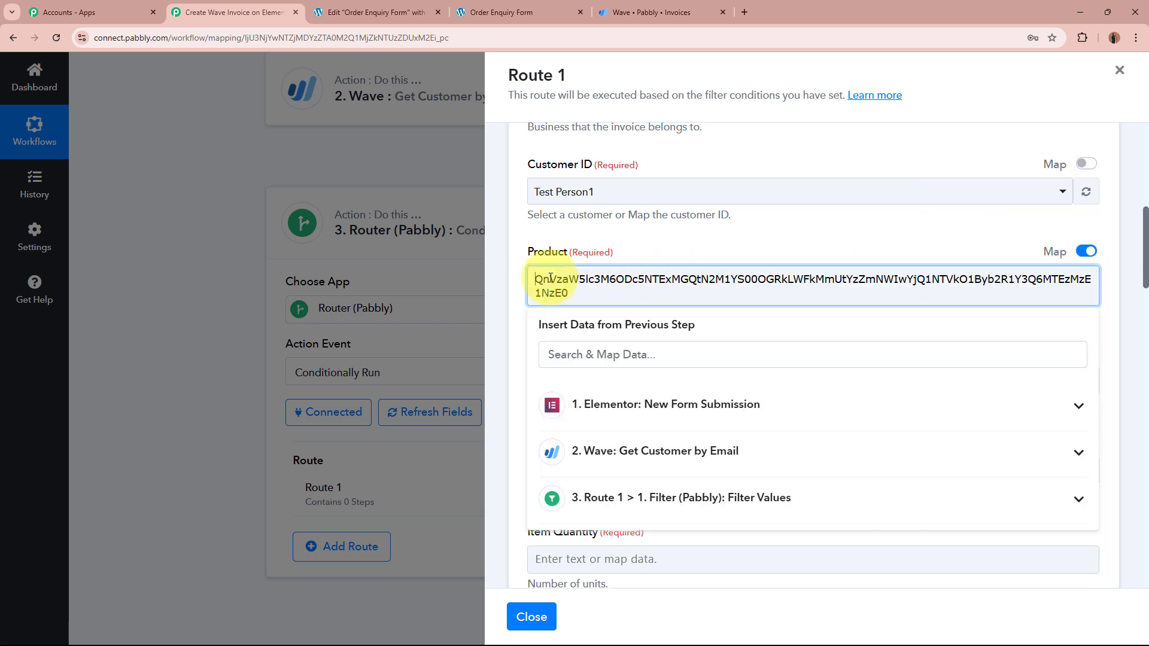
pyautogui.moveTo(531, 278); pyautogui.dragTo(587, 300)
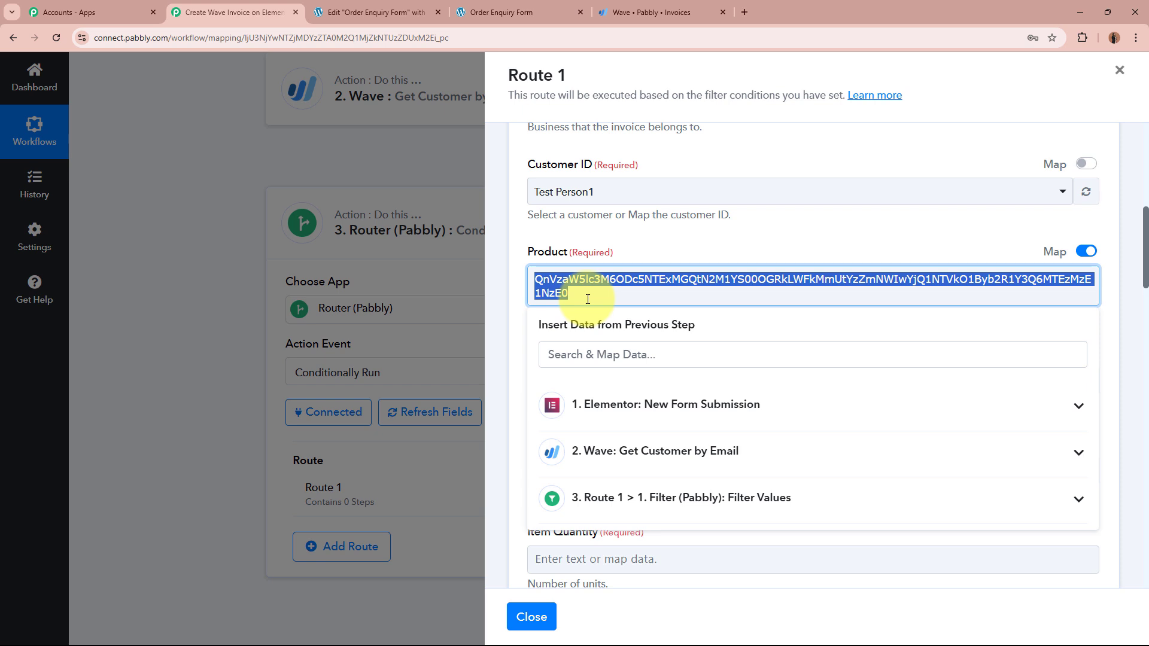
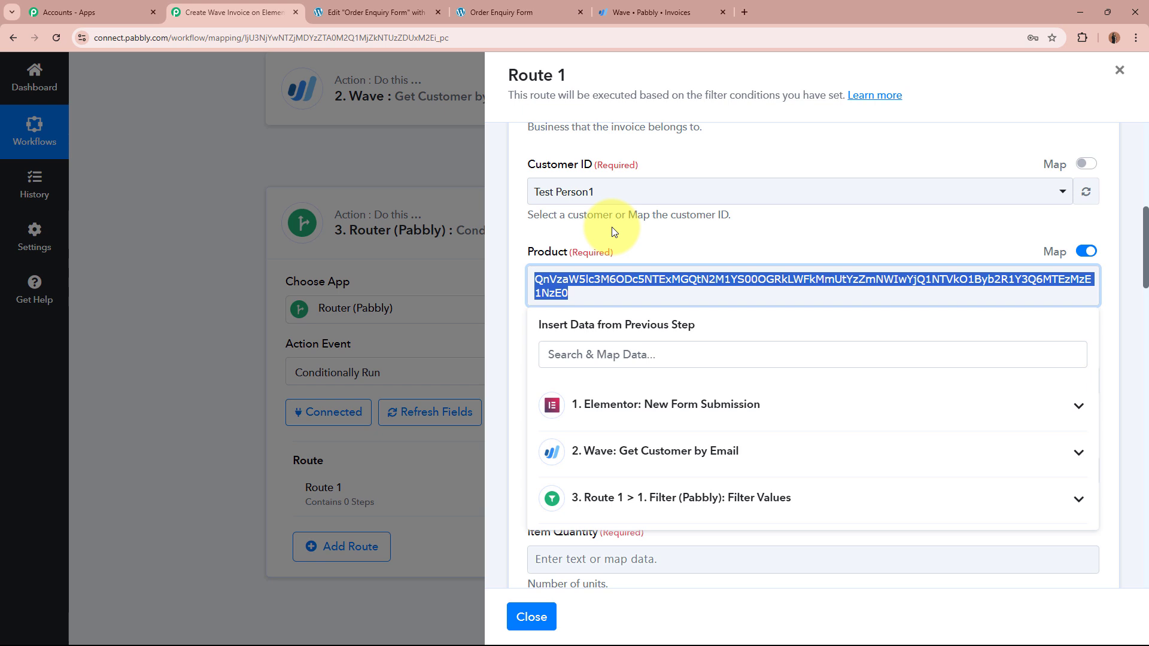
# Step: Close the Route 1 panel and insert a new step between the Wave customer lookup and Router
pyautogui.click(1118, 73)
pyautogui.scroll(2, 964, 224)
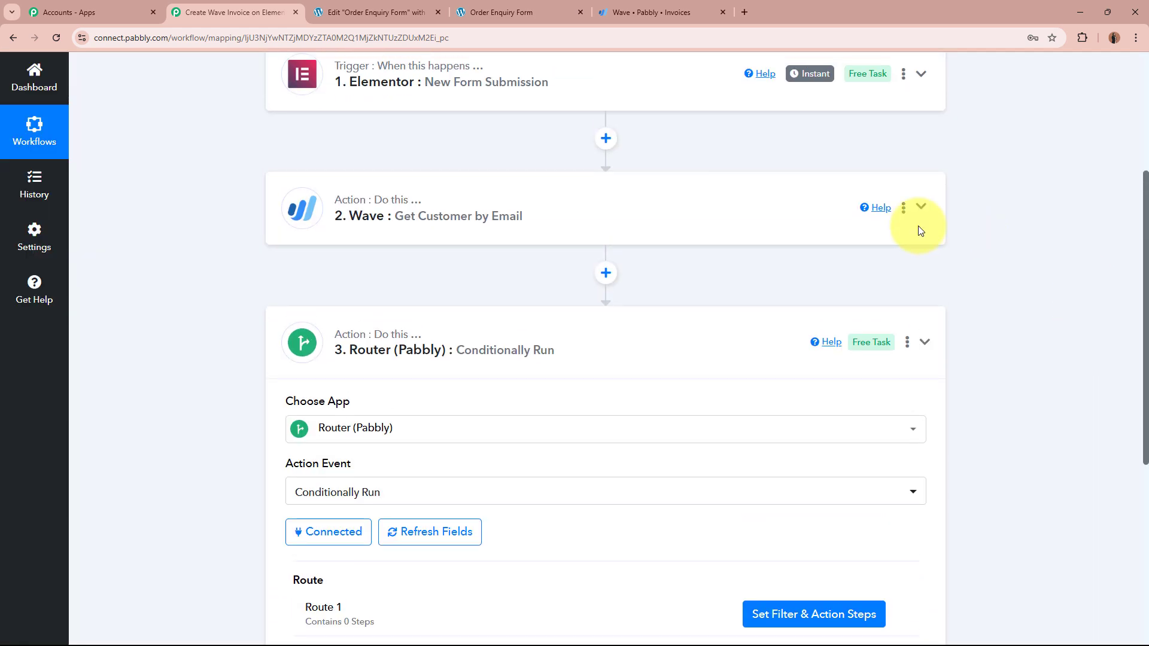
pyautogui.click(605, 273)
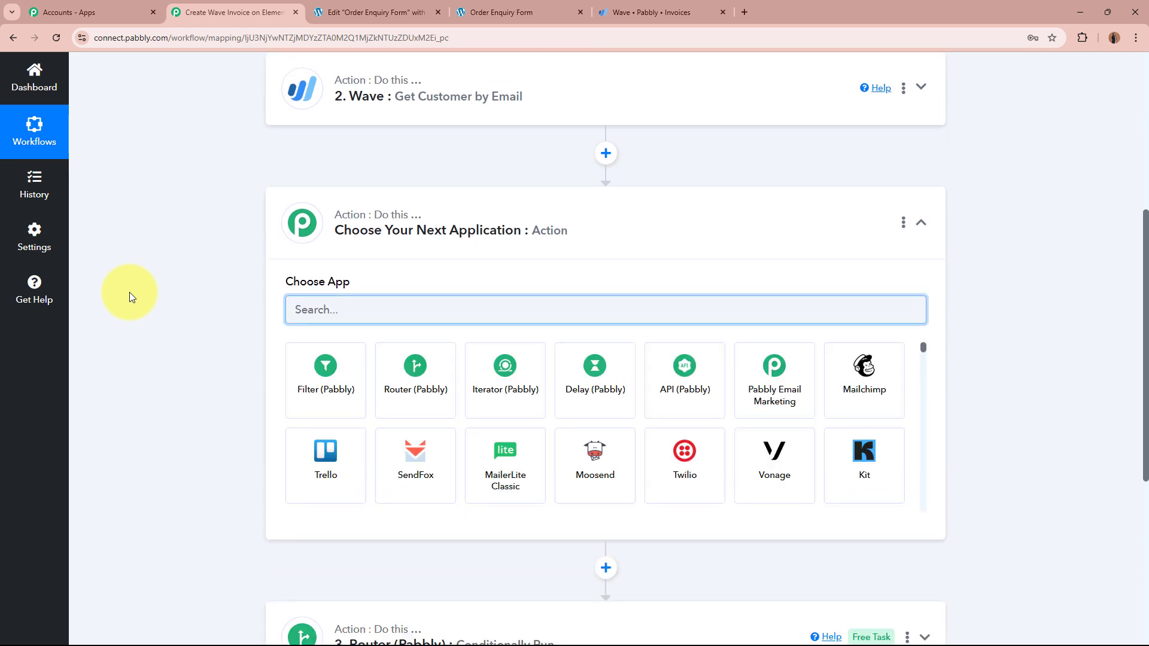
# Step: Make the new step a Lookup Table app with the Lookup Table action event, and connect it
pyautogui.write('Lookup')
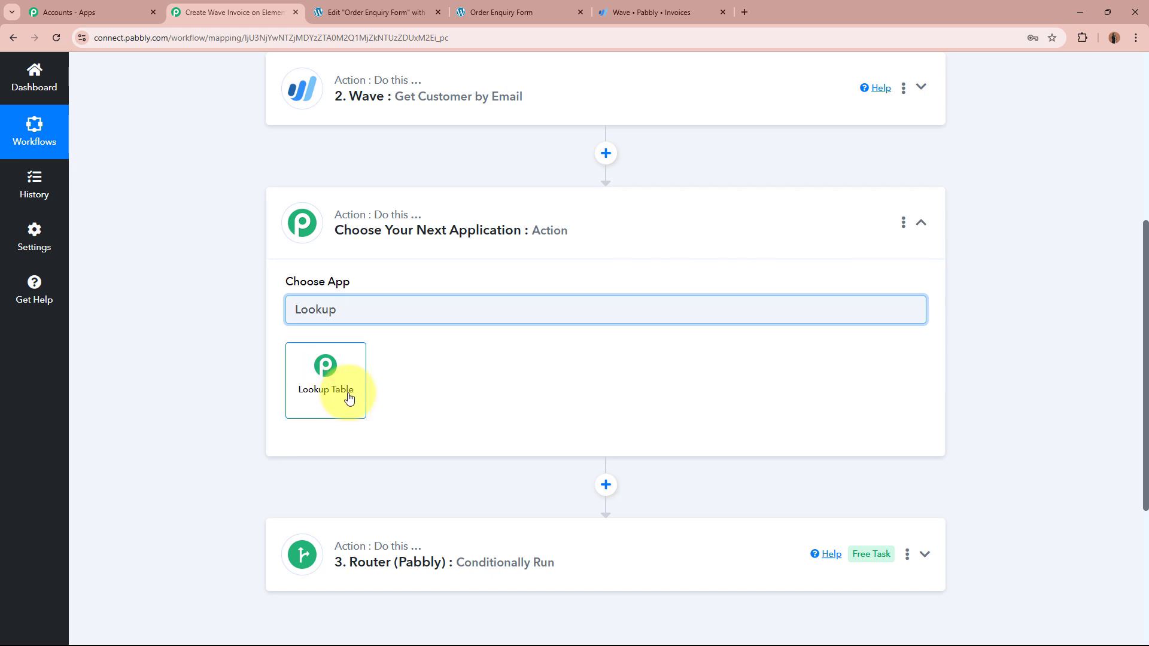
pyautogui.click(347, 391)
pyautogui.click(347, 372)
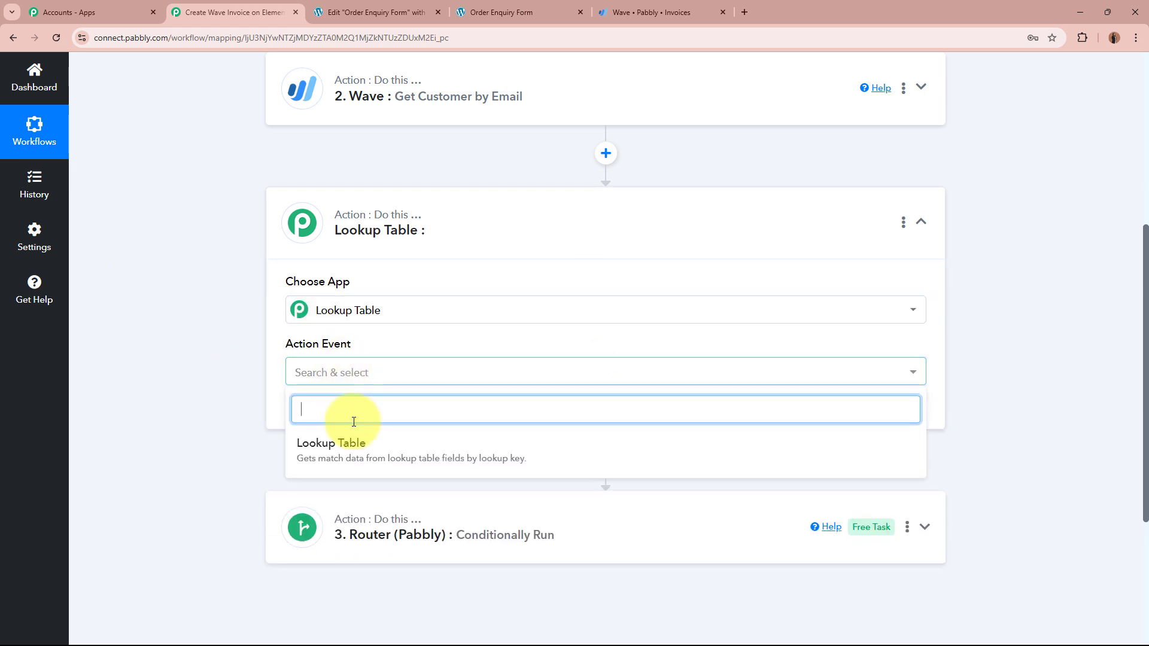
pyautogui.click(350, 440)
pyautogui.click(325, 412)
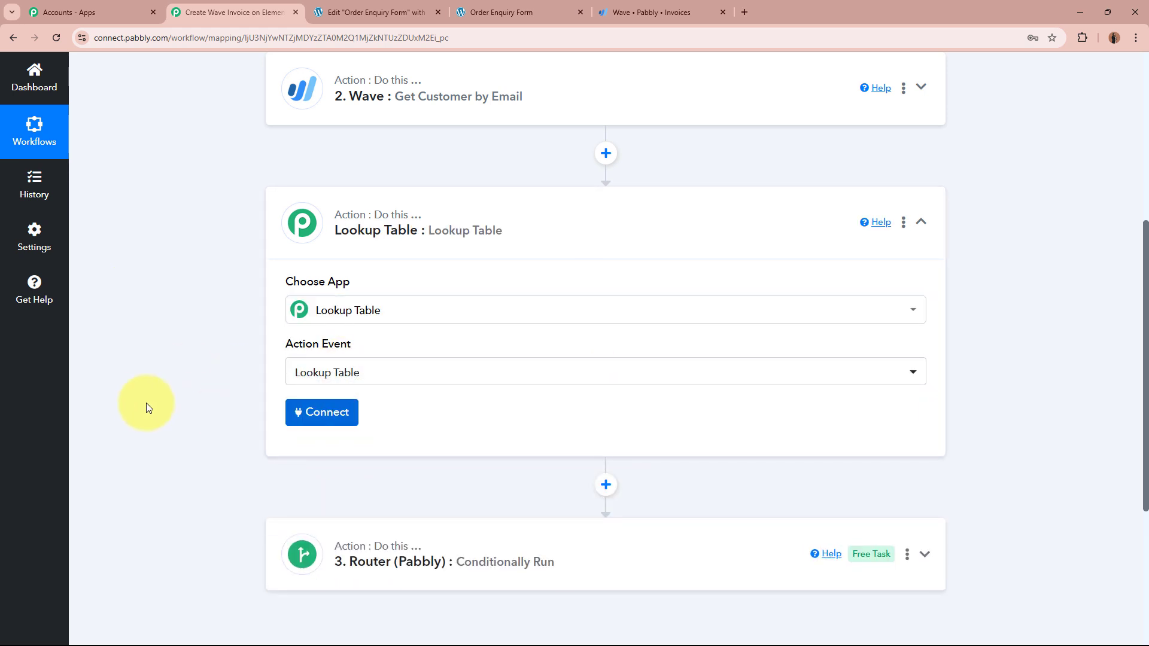
# Step: Expand the Elementor trigger step to review its submitted form data
pyautogui.scroll(-4, 147, 402)
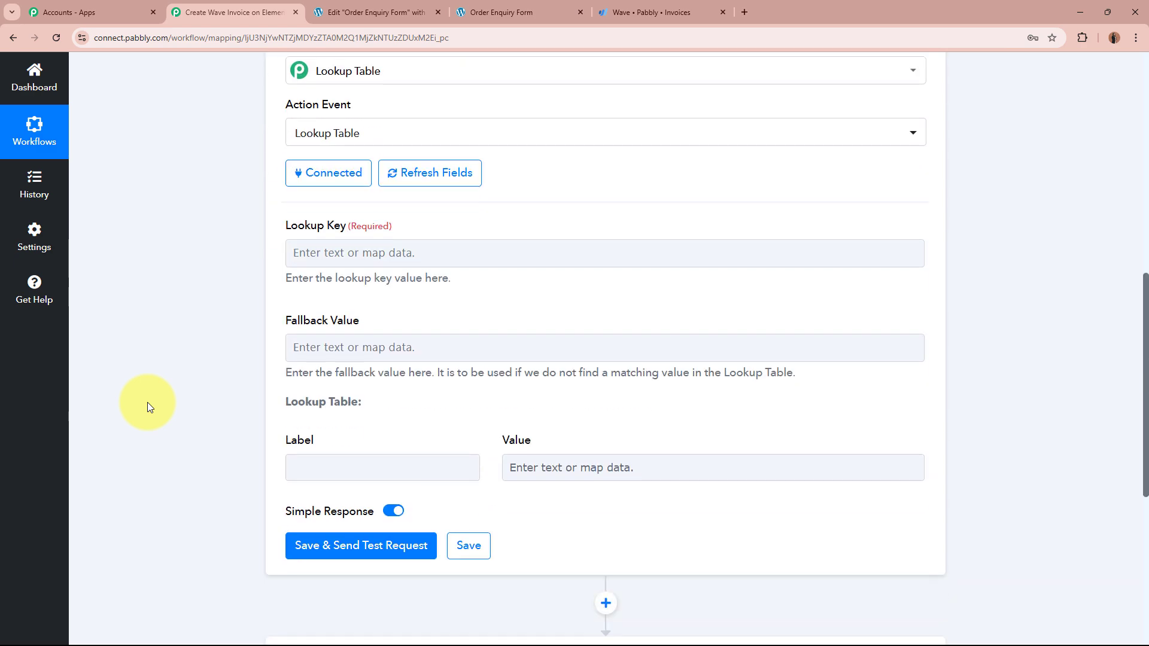
pyautogui.scroll(-2, 159, 364)
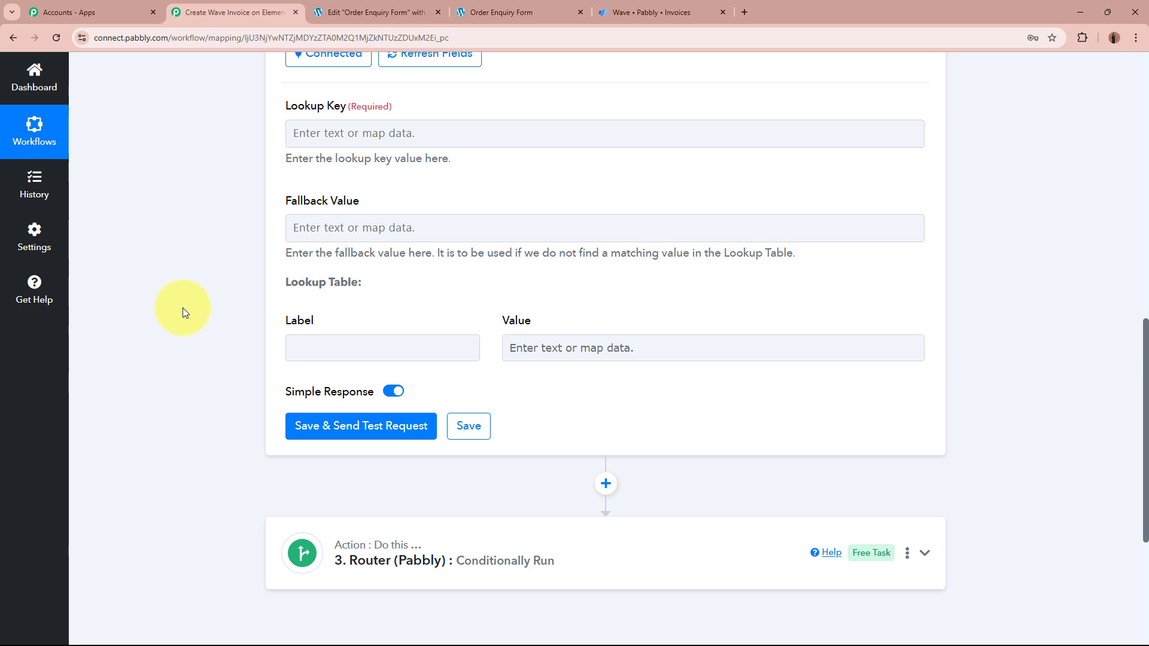
pyautogui.scroll(14, 182, 303)
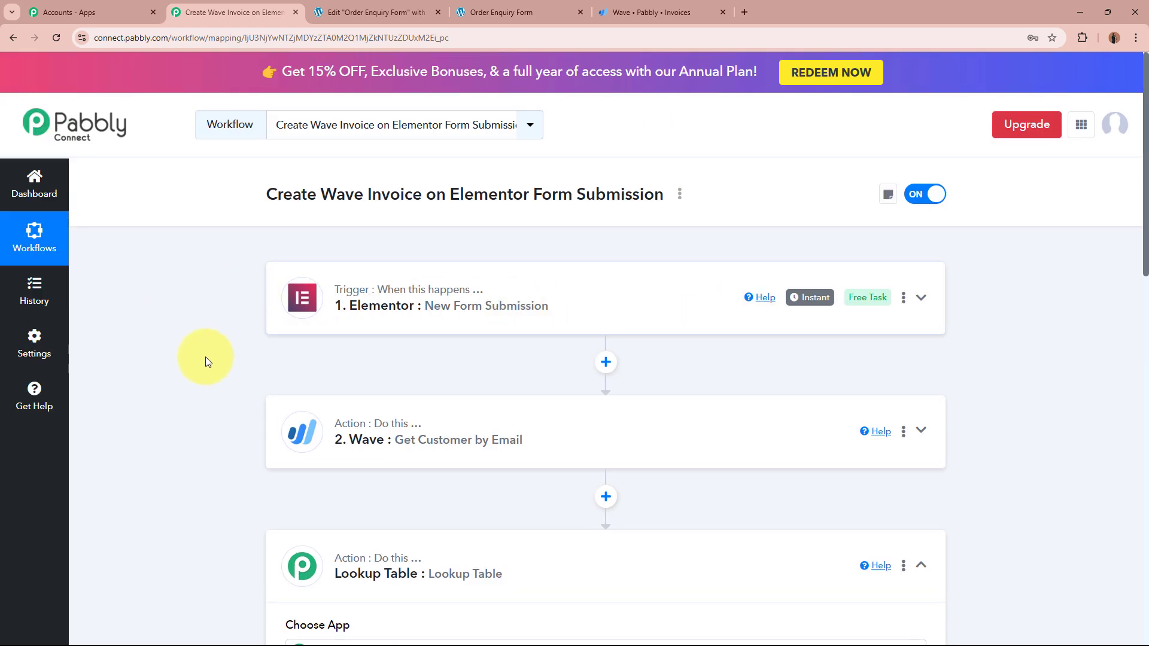
pyautogui.click(616, 300)
# Step: Highlight the submitted Product Name value LED Bulb, then collapse the Elementor trigger step
pyautogui.scroll(-2, 239, 404)
pyautogui.scroll(-11, 240, 396)
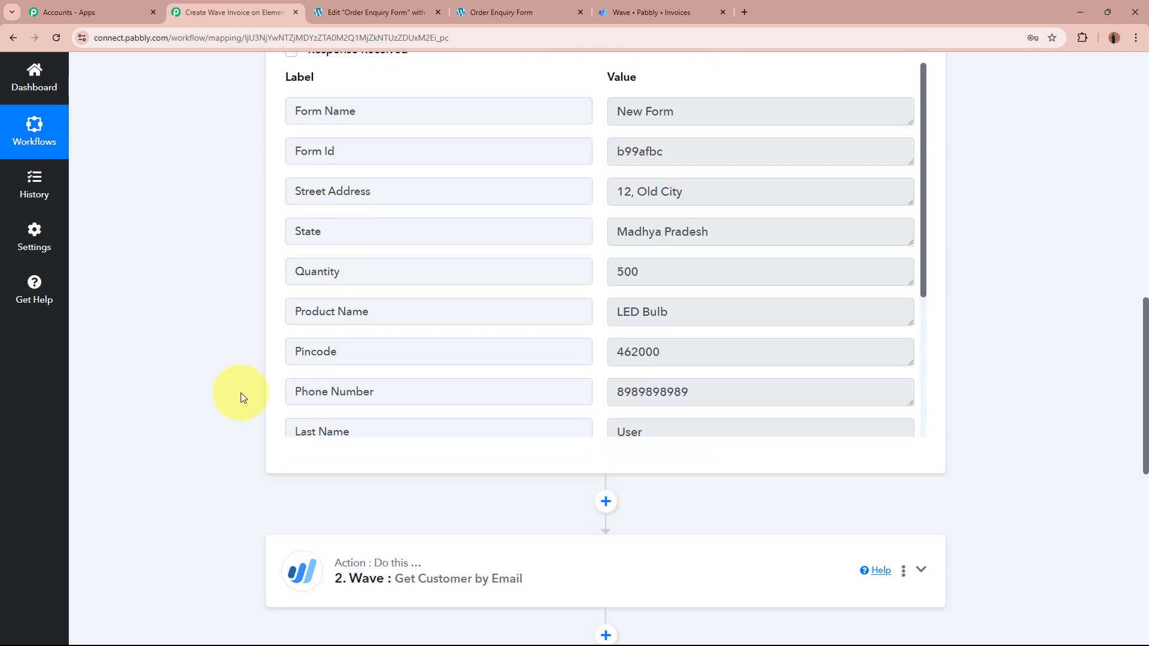
pyautogui.click(712, 298)
pyautogui.hotkey('ctrl', 'a')
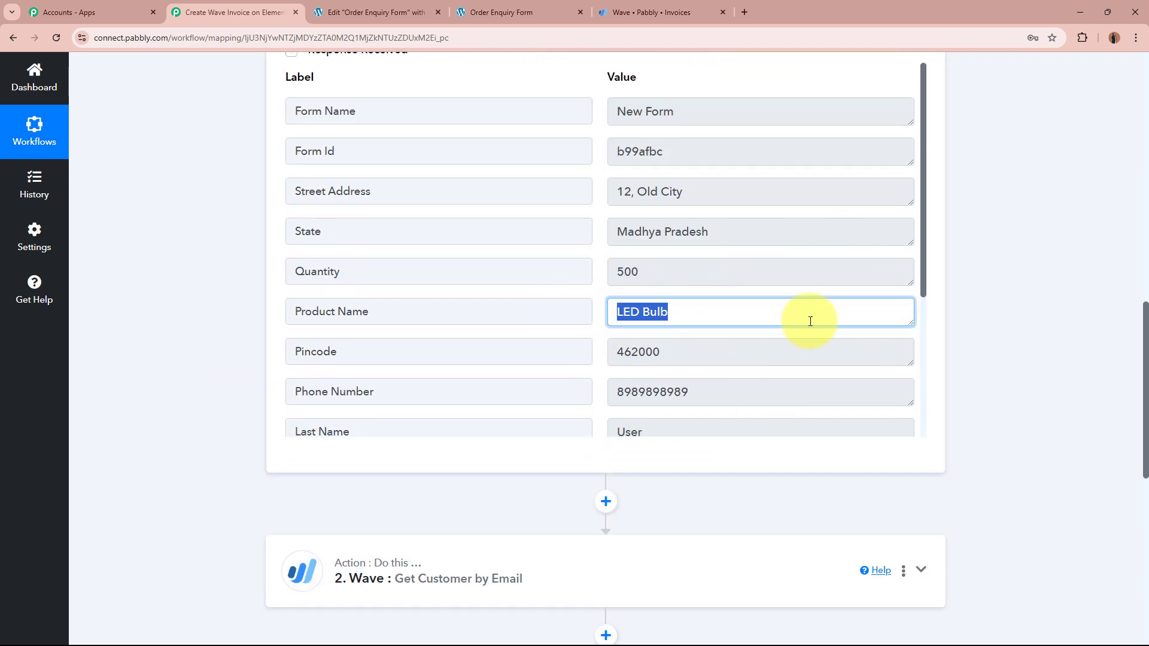
pyautogui.click(1005, 328)
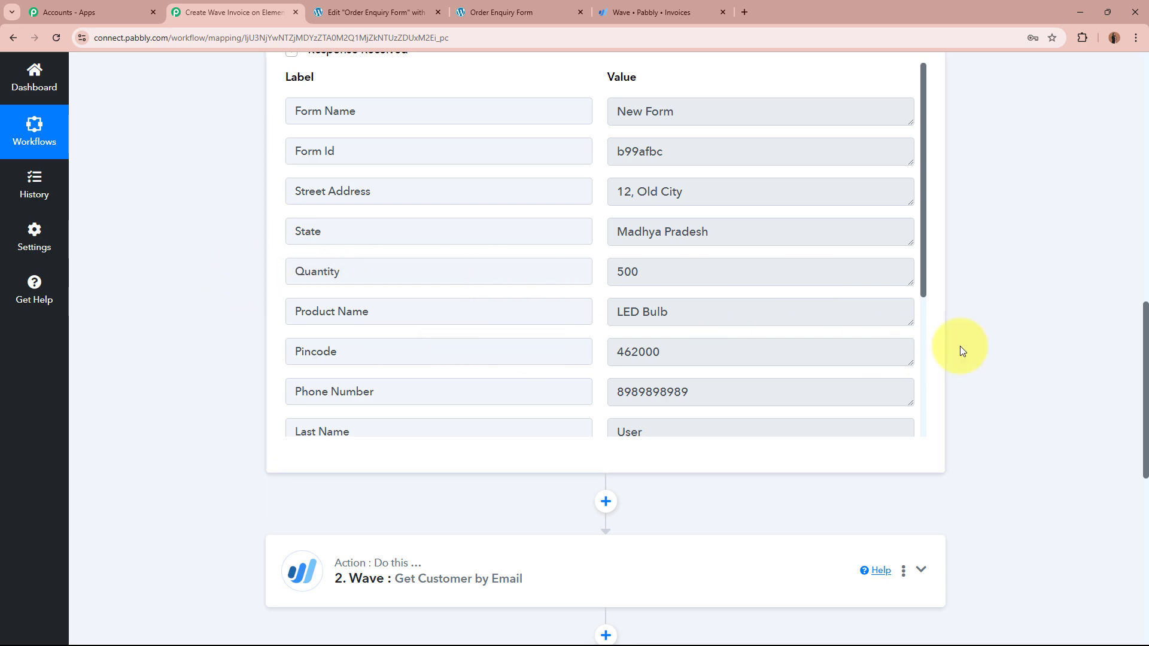
pyautogui.scroll(10, 960, 335)
pyautogui.click(511, 172)
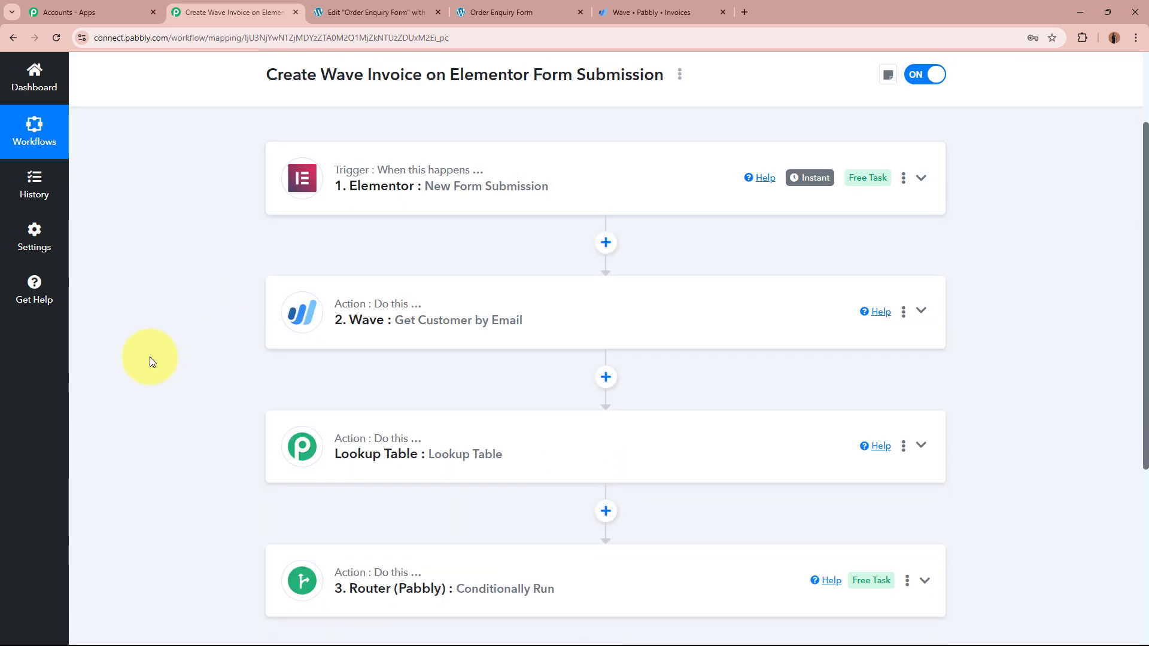
pyautogui.scroll(-4, 149, 356)
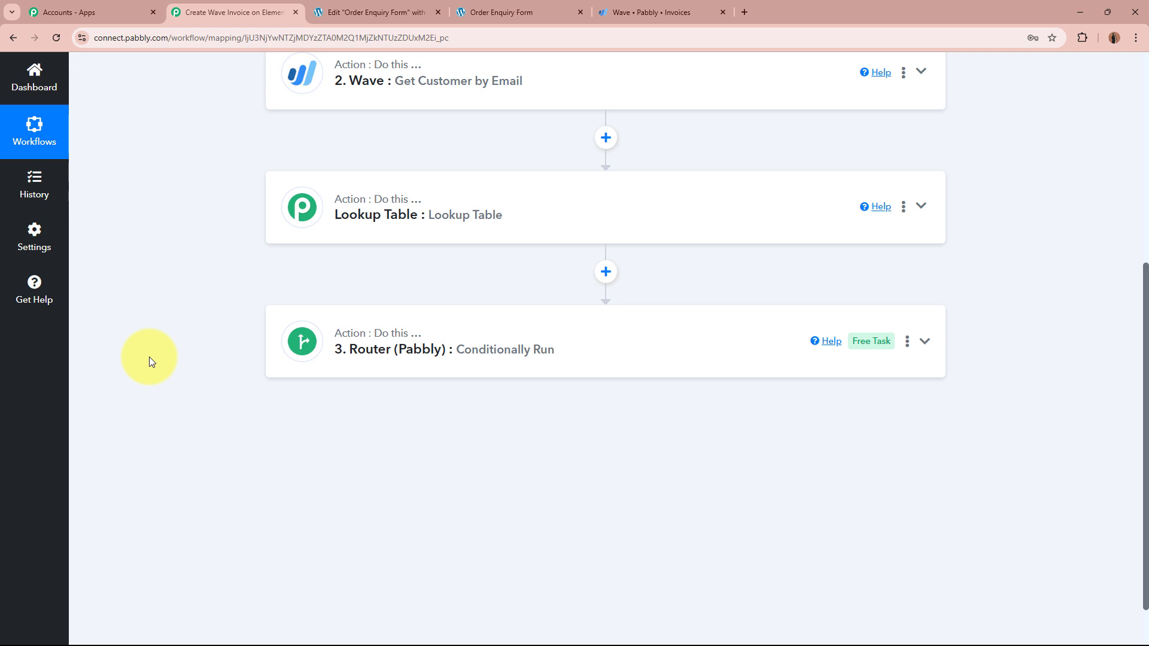
# Step: Expand the Lookup Table step and review its Smartphone, LED Bulb and Led Tube Light product ID rows
pyautogui.click(647, 215)
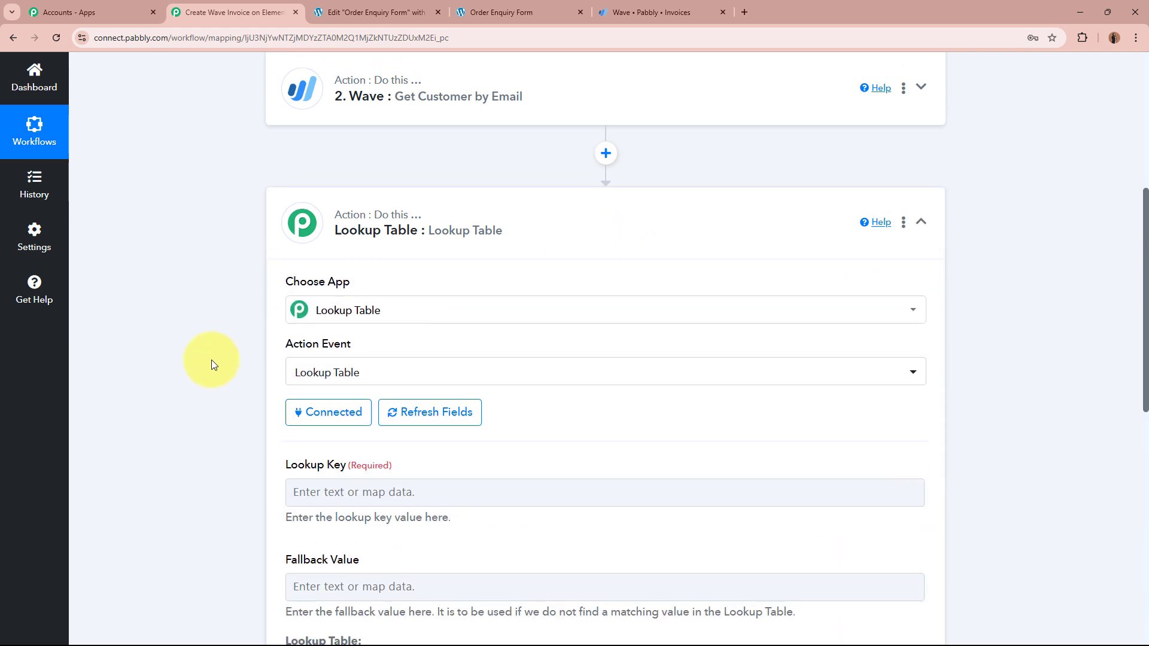
pyautogui.scroll(-5, 210, 360)
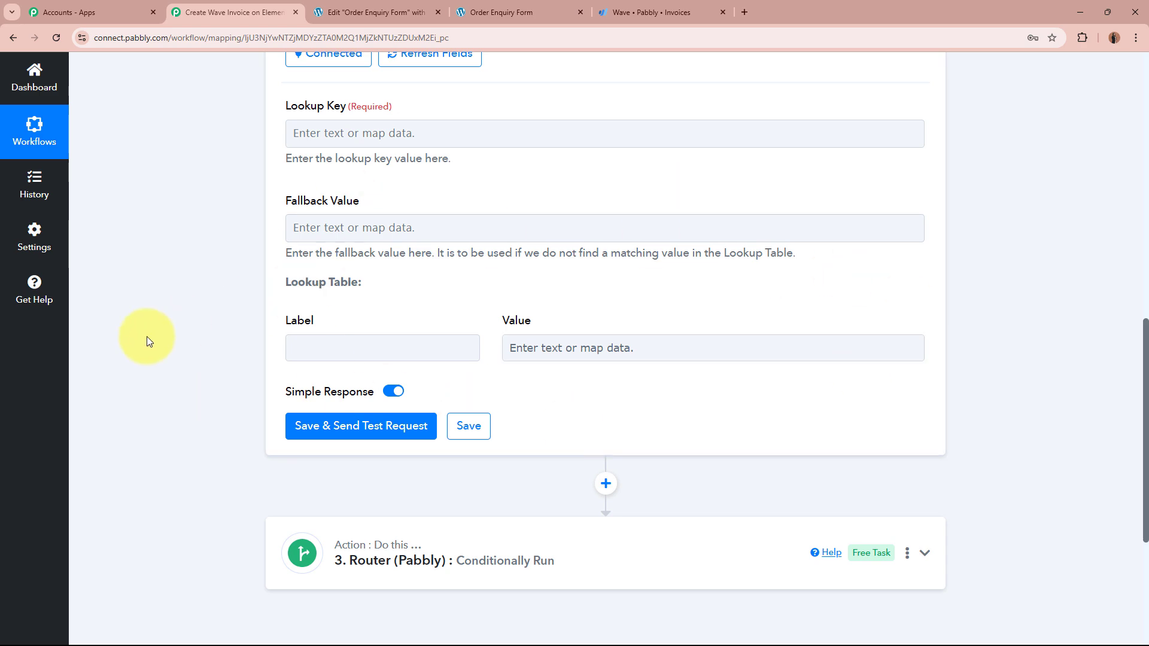
pyautogui.scroll(4, 147, 338)
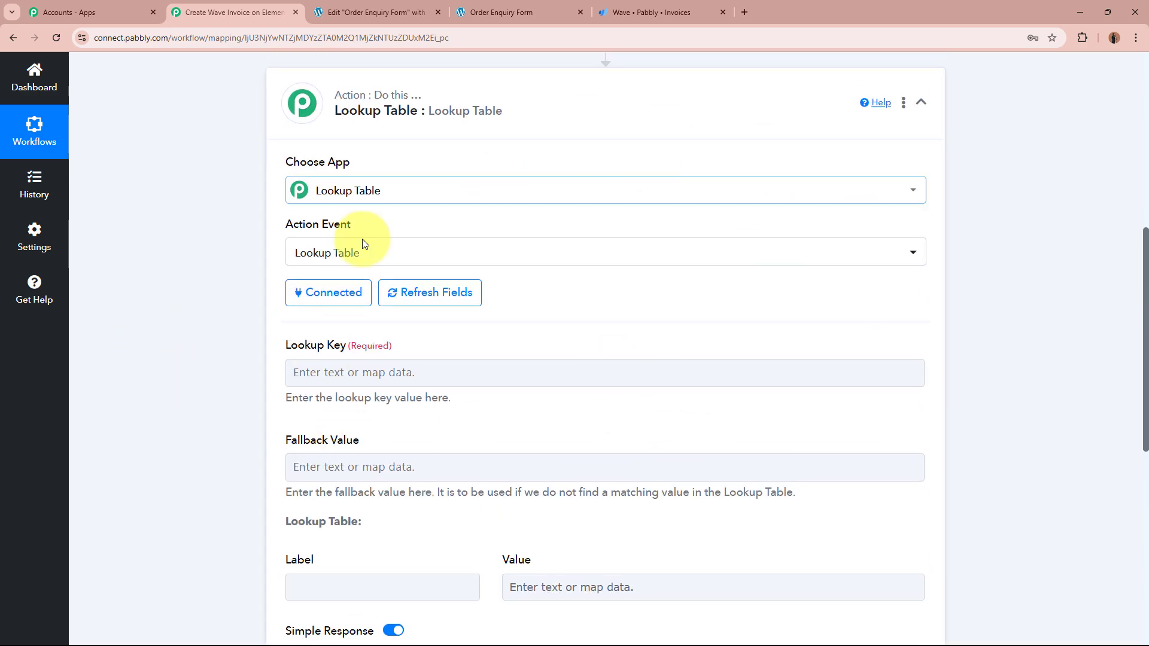
pyautogui.scroll(-4, 204, 379)
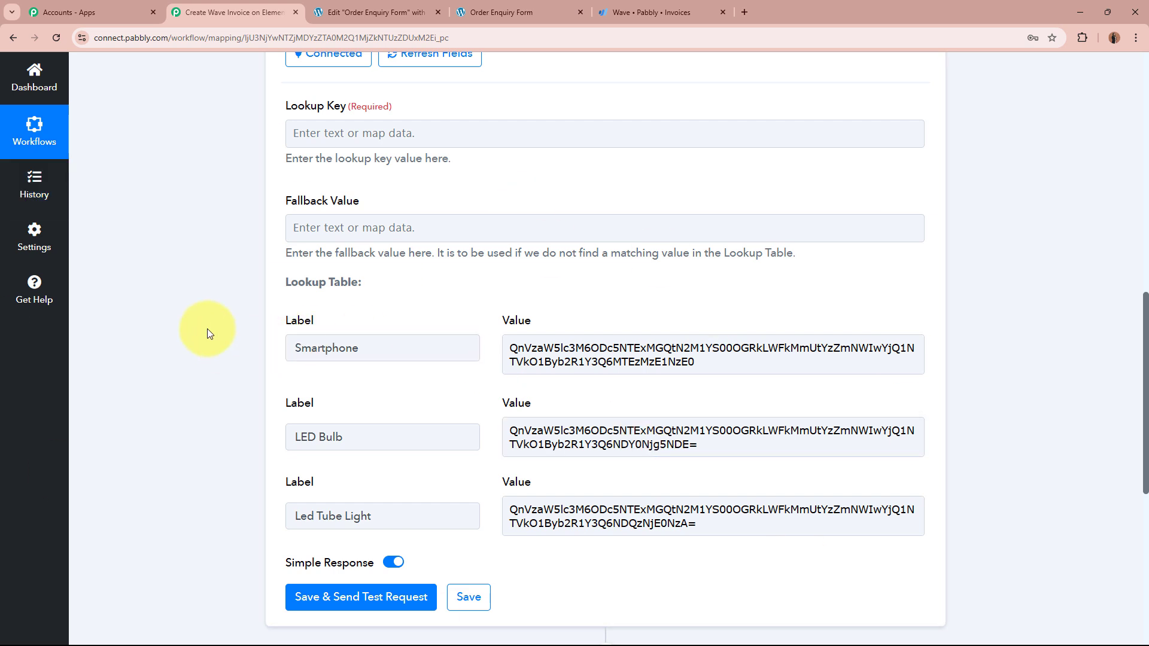
pyautogui.scroll(-2, 207, 329)
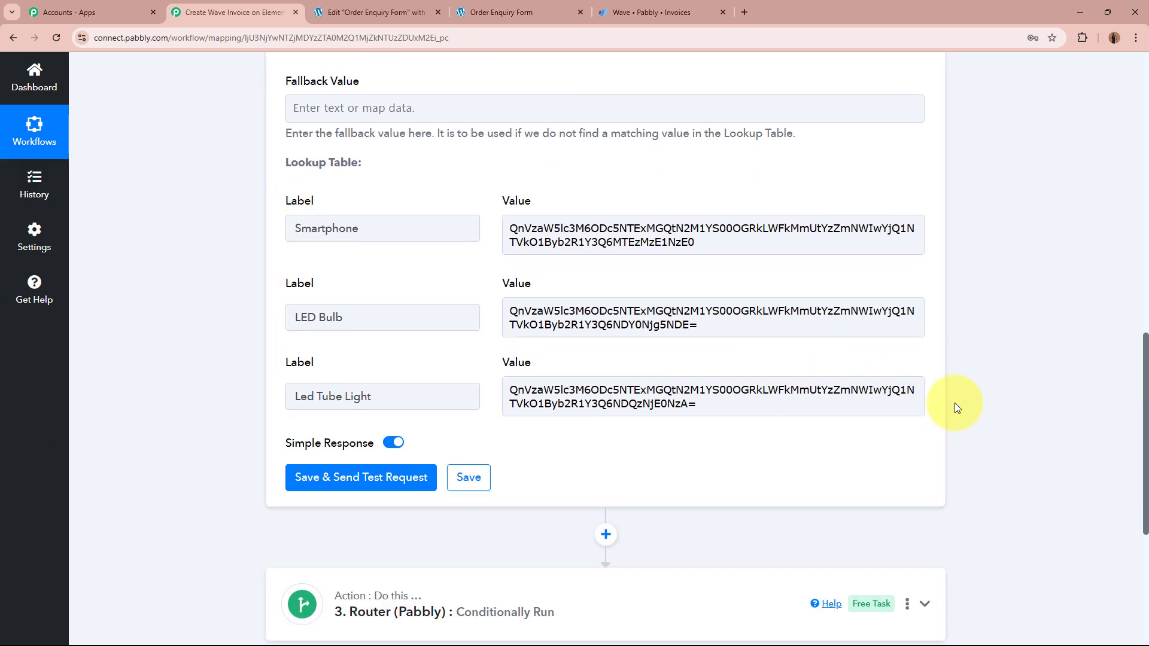
pyautogui.click(651, 12)
# Step: In Wave's Products & Services, highlight the LED Bulb, Smartphone and Led Tube Light product names
pyautogui.click(49, 373)
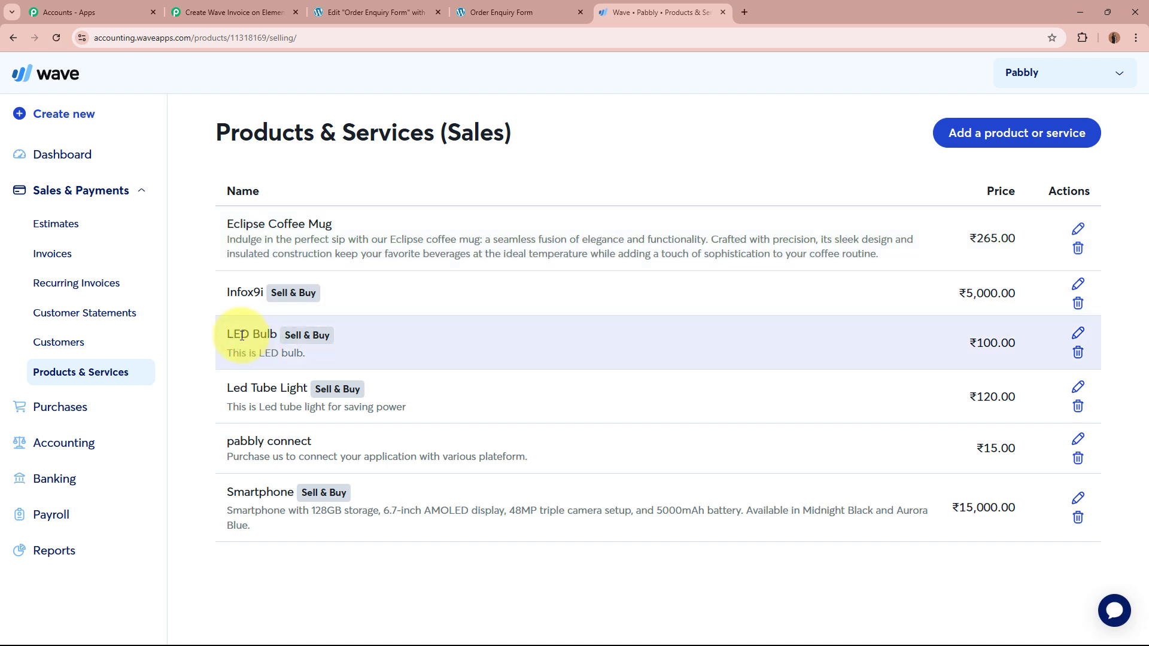
pyautogui.moveTo(228, 333); pyautogui.dragTo(280, 334)
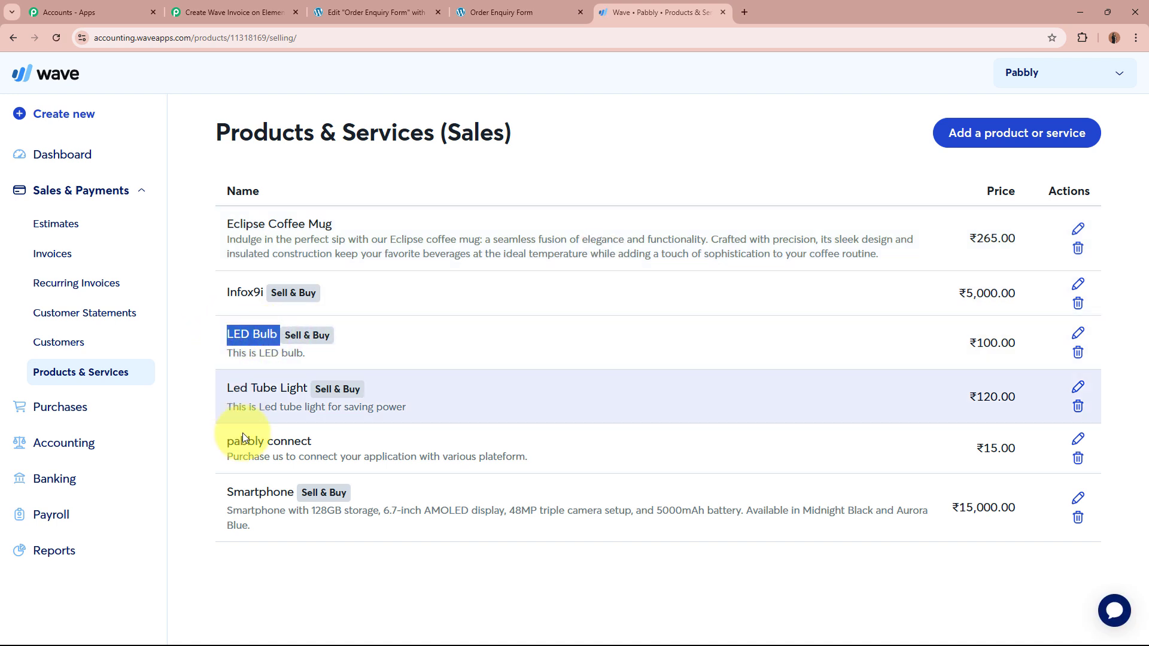
pyautogui.moveTo(228, 492); pyautogui.dragTo(341, 492)
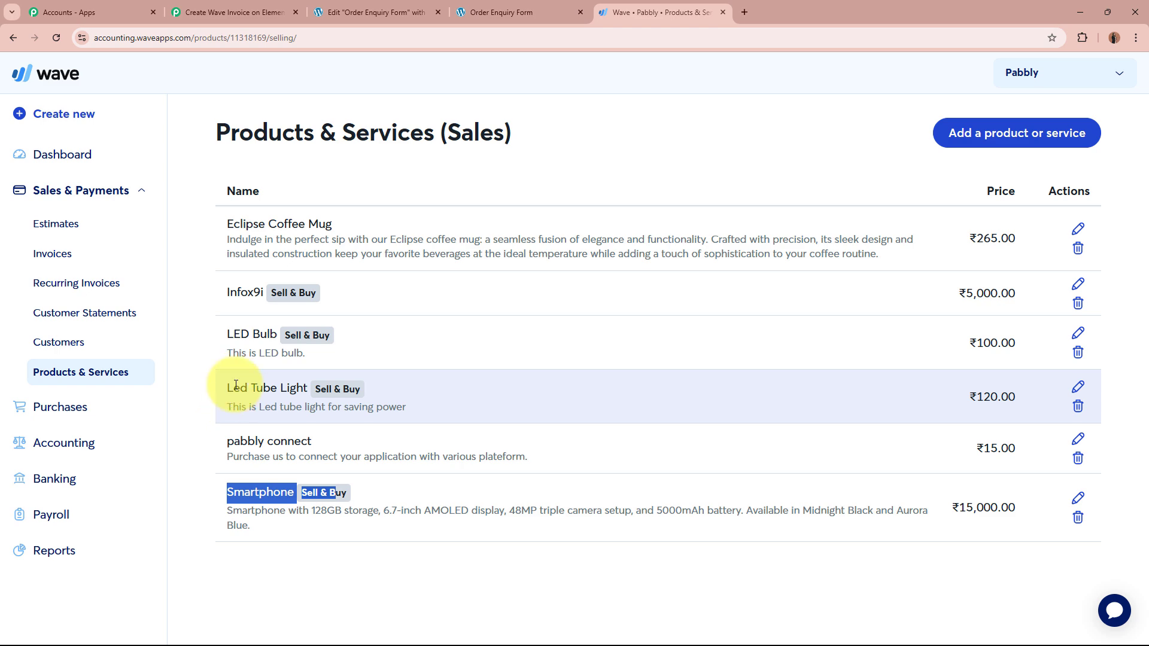
pyautogui.moveTo(236, 385); pyautogui.dragTo(361, 390)
pyautogui.click(531, 343)
pyautogui.click(230, 12)
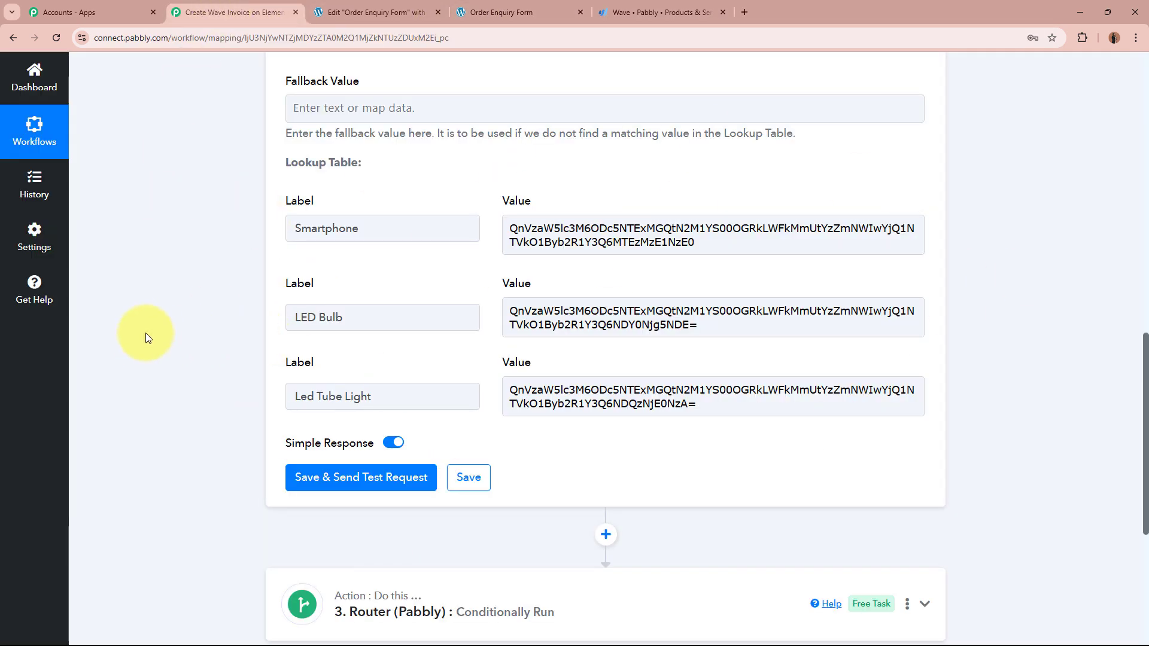
# Step: Review the Smartphone, LED Bulb and Led Tube Light labels and their paired Wave product IDs
pyautogui.click(397, 234)
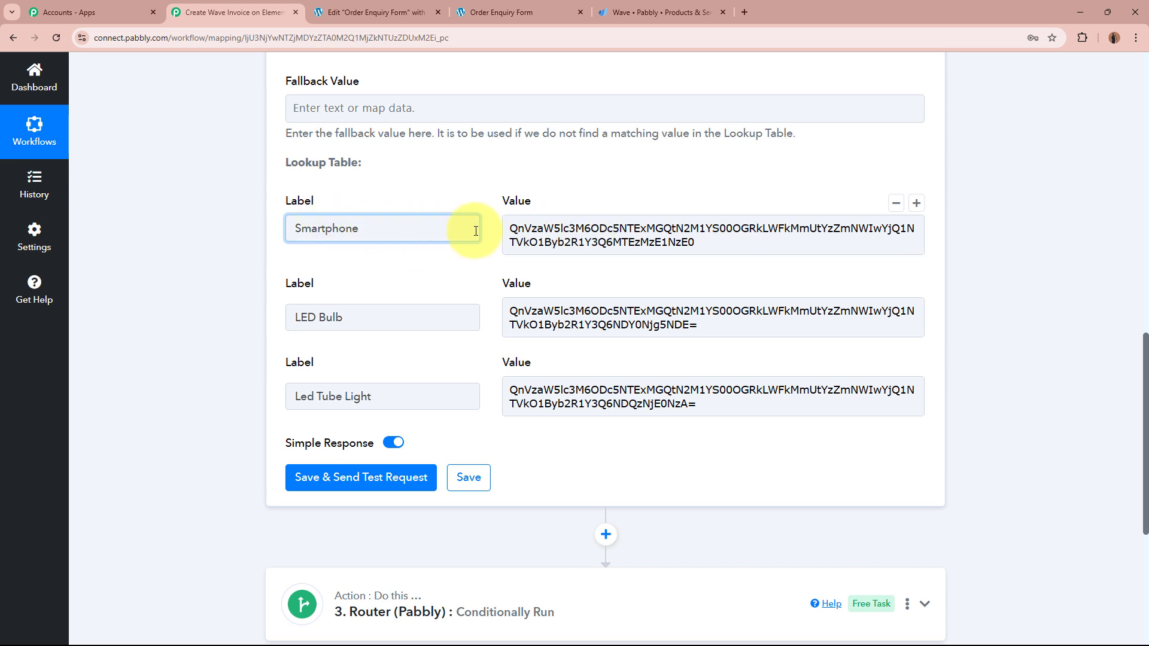
pyautogui.click(775, 237)
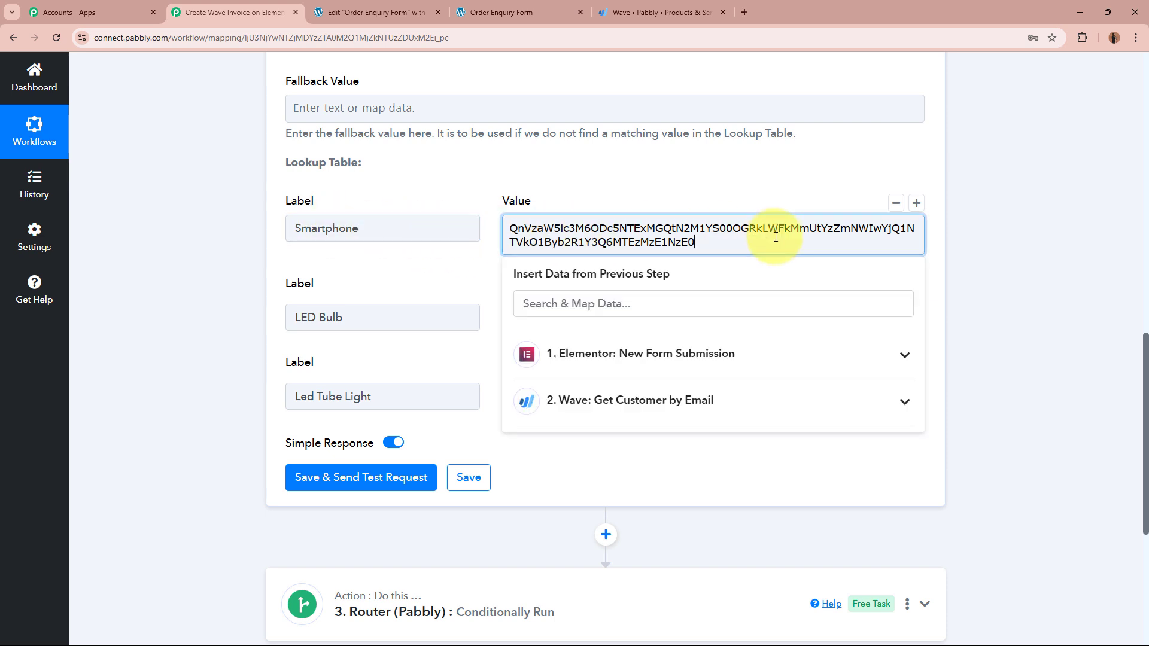
pyautogui.click(367, 323)
pyautogui.click(775, 329)
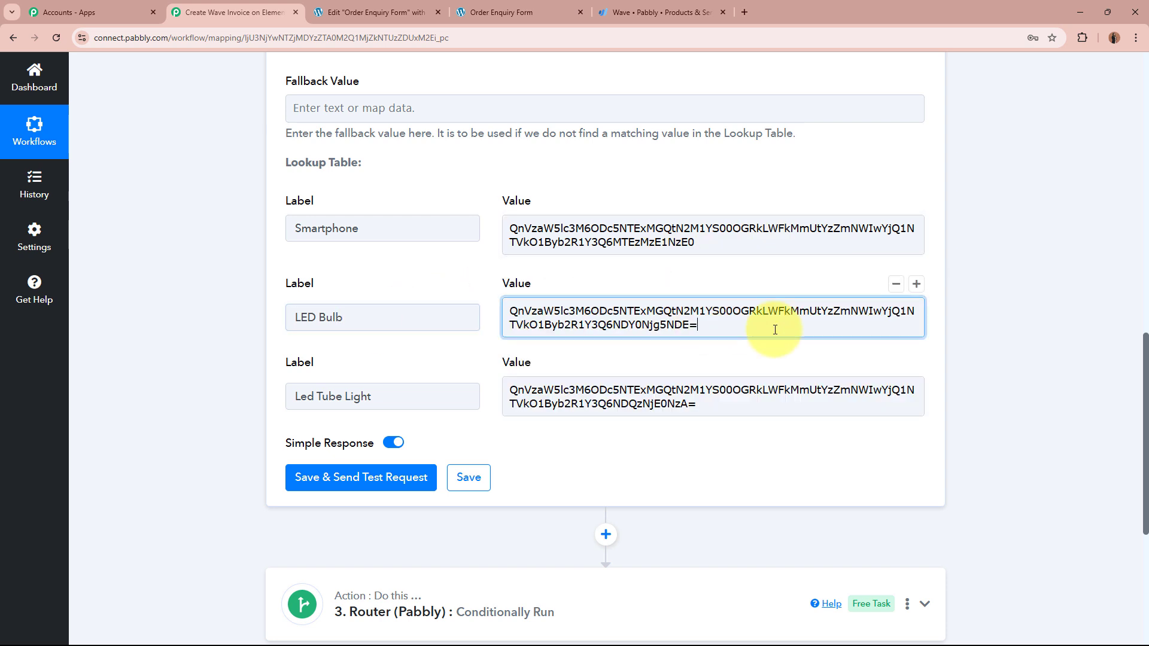
pyautogui.click(402, 397)
pyautogui.click(774, 397)
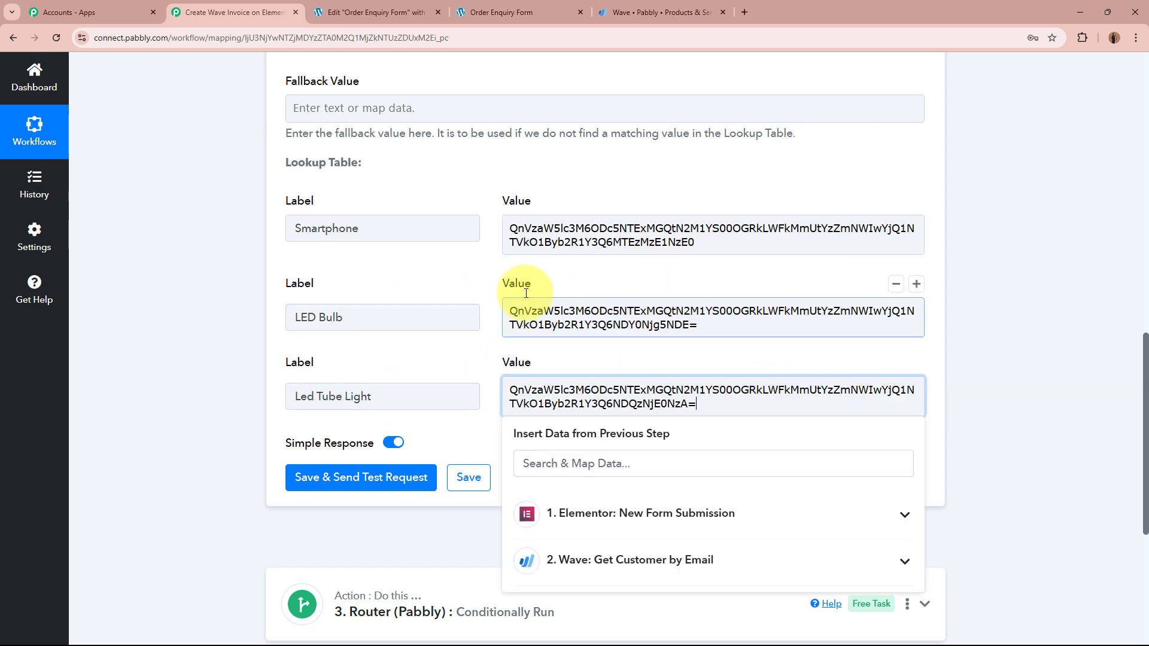
pyautogui.click(180, 382)
# Step: Point out the Label and Value headings and the empty Lookup Key field, then click into Lookup Key
pyautogui.moveTo(290, 204)
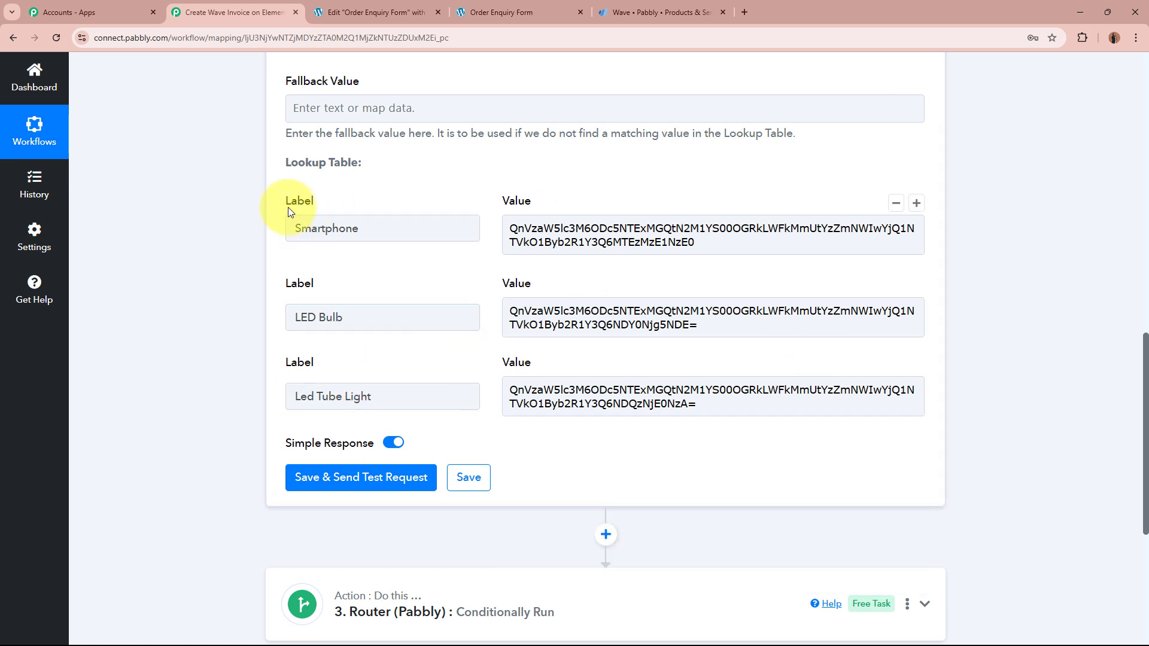
pyautogui.moveTo(291, 201); pyautogui.dragTo(604, 195)
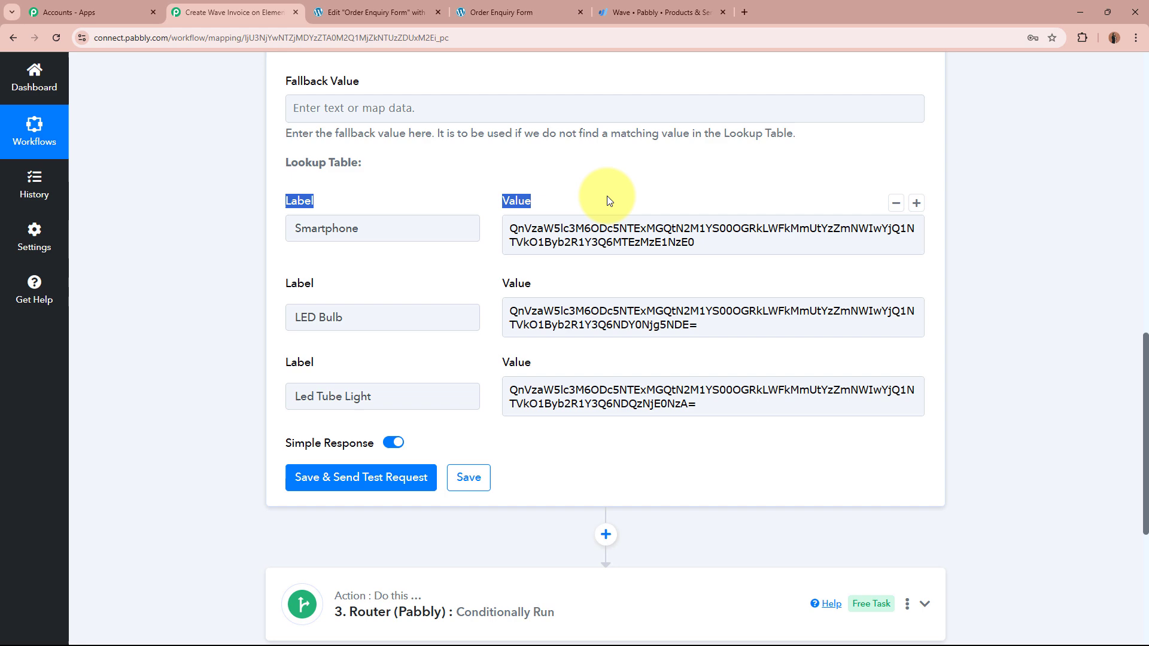
pyautogui.click(191, 265)
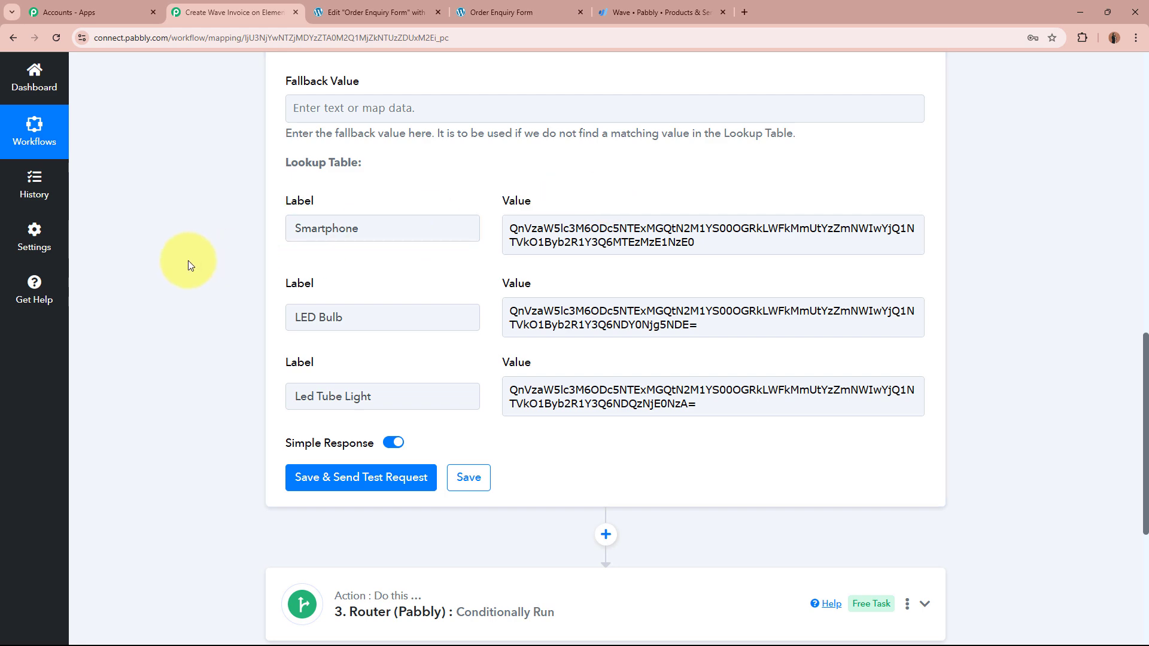
pyautogui.scroll(4, 192, 385)
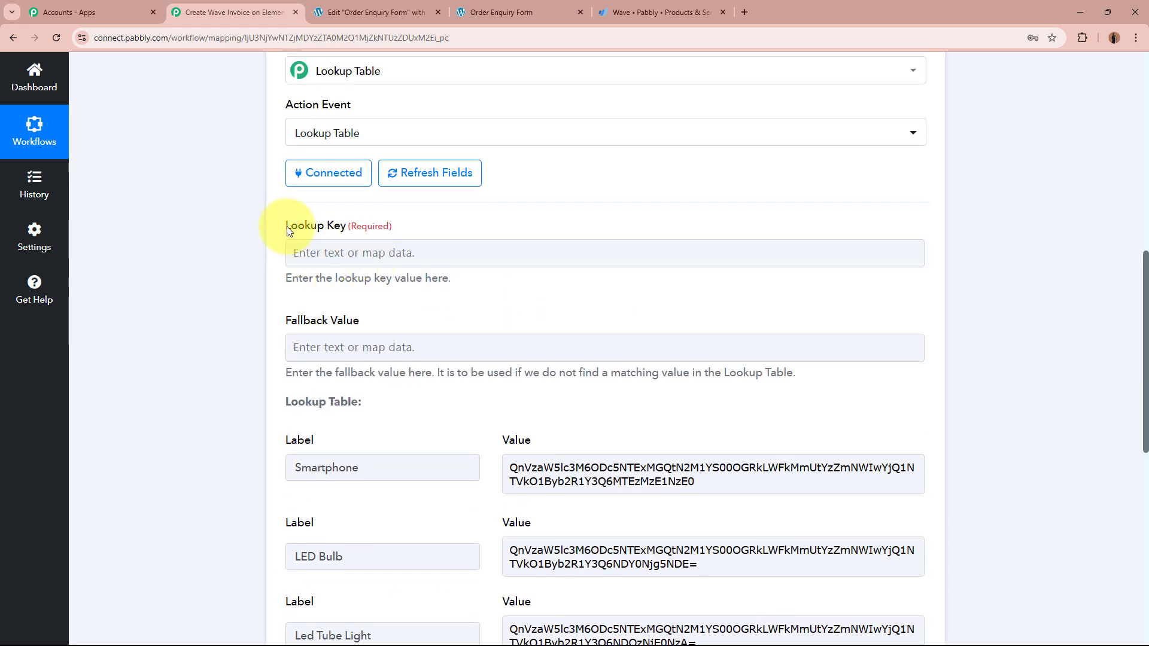
pyautogui.moveTo(287, 232); pyautogui.dragTo(313, 256)
pyautogui.click(196, 311)
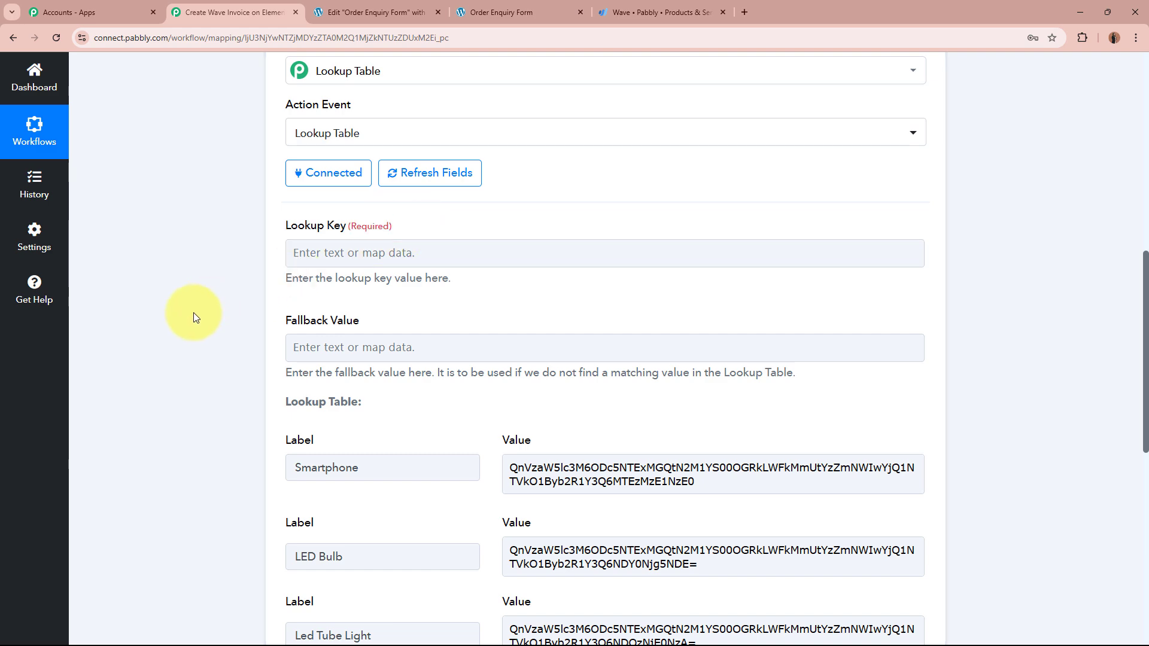
pyautogui.scroll(-8, 197, 317)
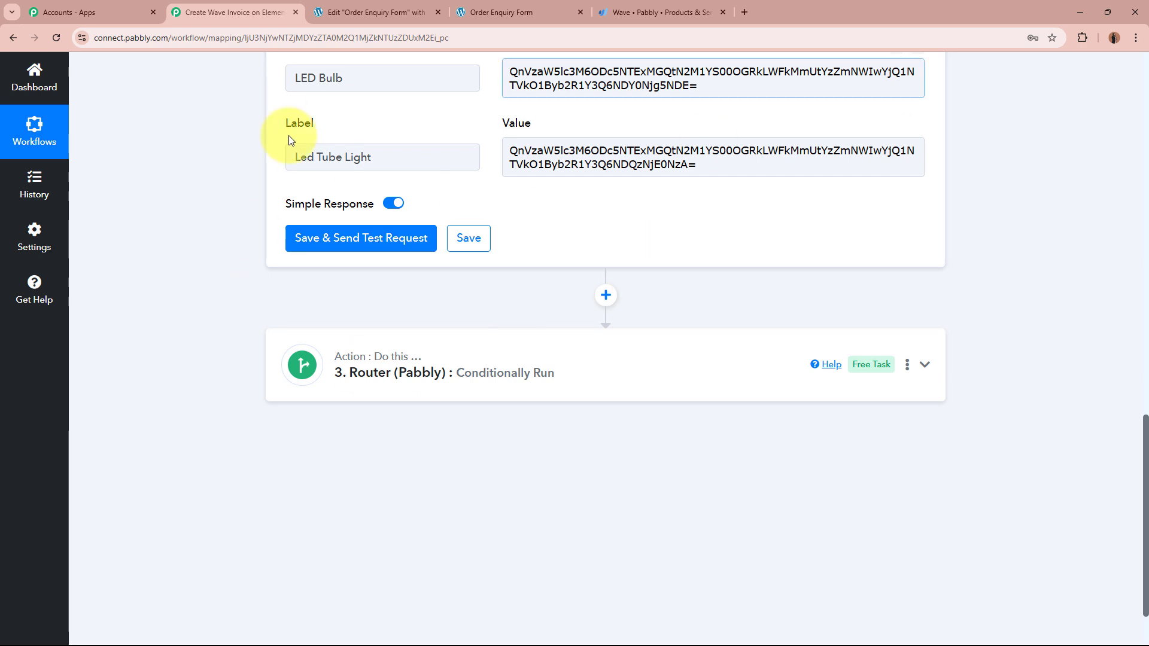
pyautogui.scroll(6, 155, 223)
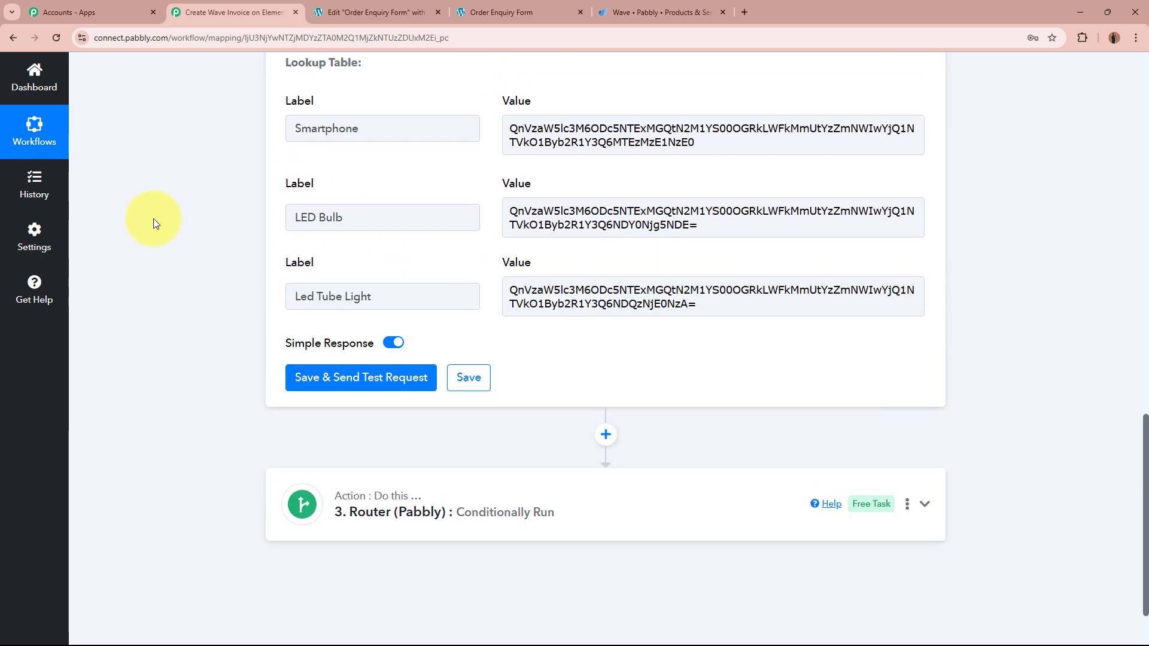
pyautogui.scroll(4, 191, 202)
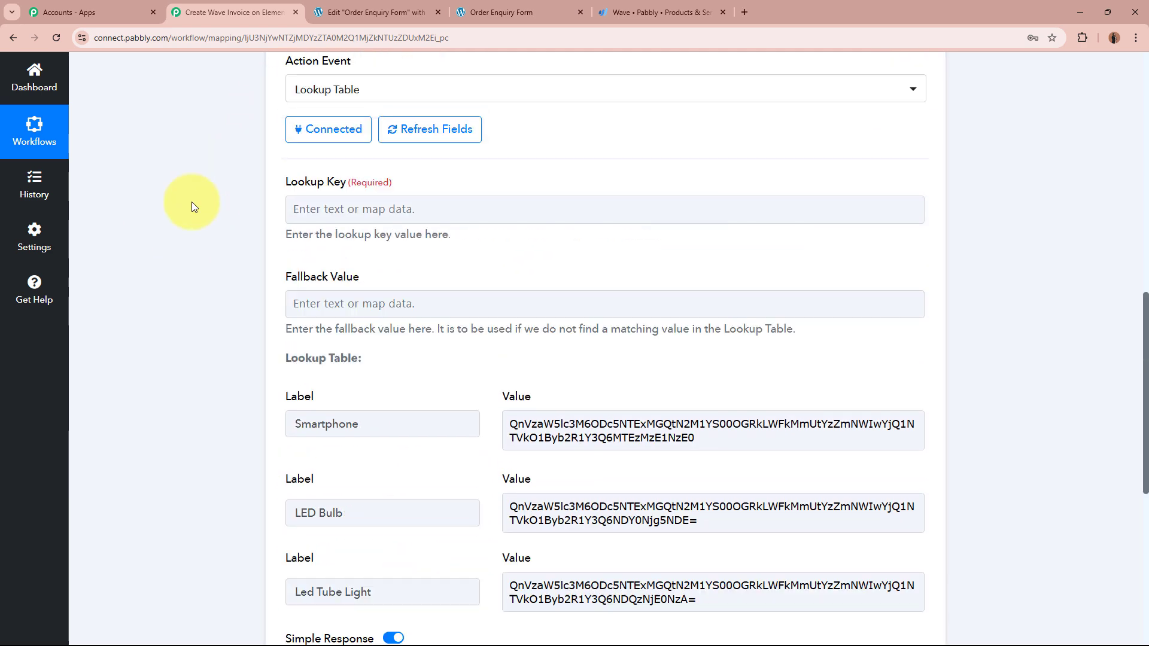
pyautogui.click(312, 371)
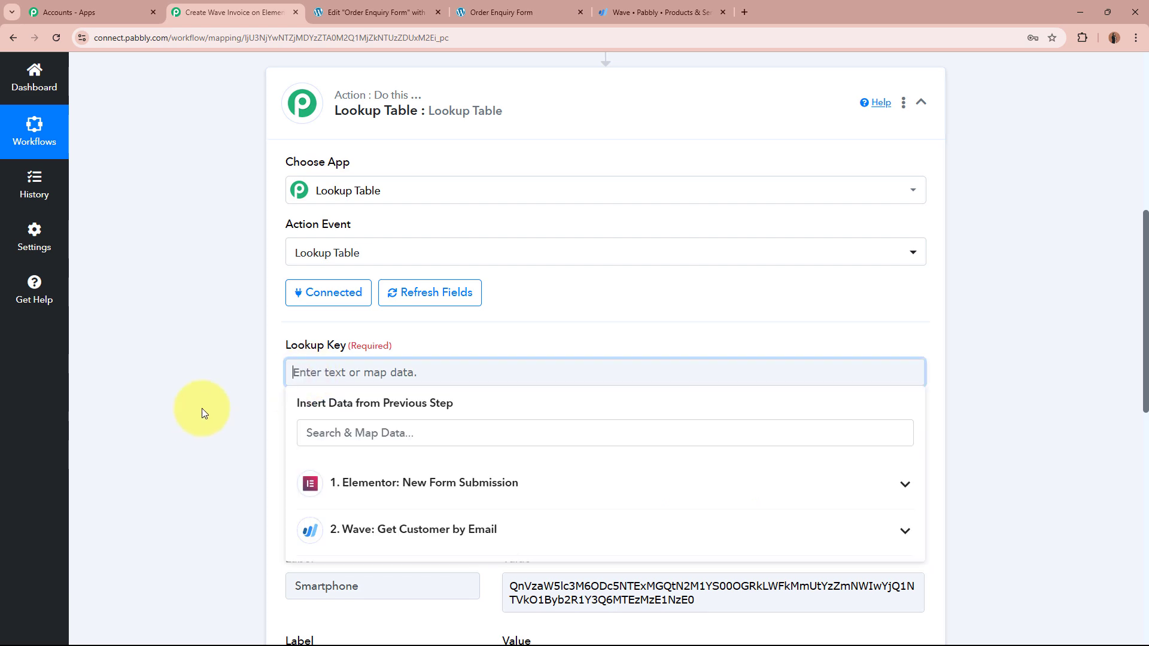
# Step: Map 'Product Name : LED Bulb' from the Elementor form submission into the Lookup Key field
pyautogui.scroll(-4, 202, 408)
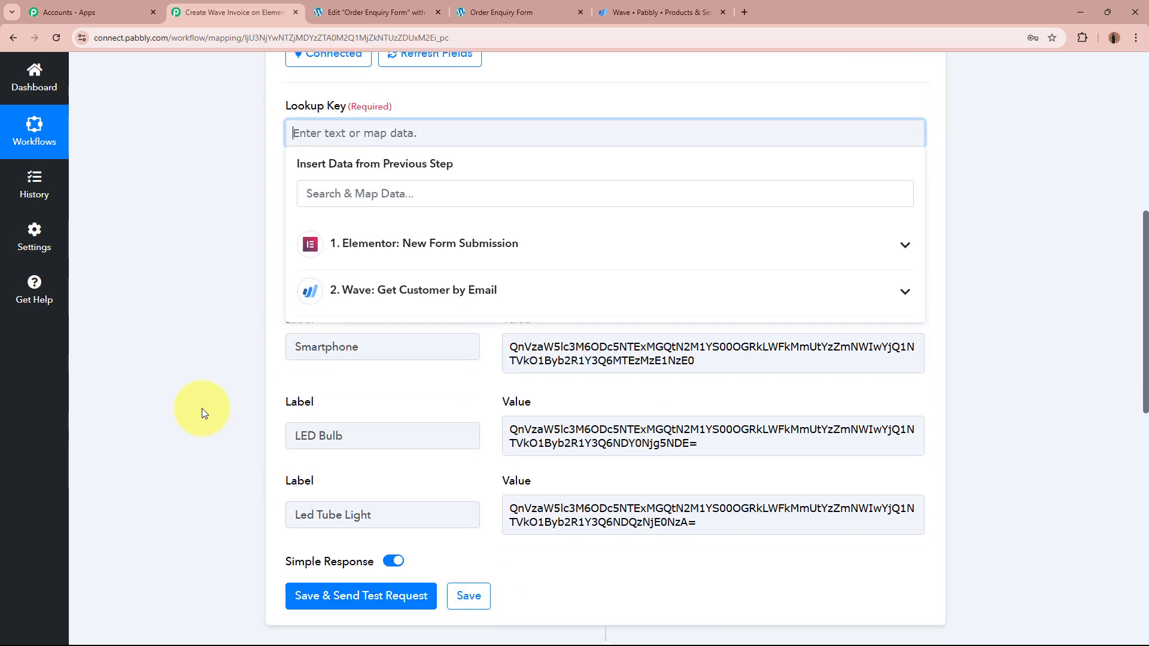
pyautogui.click(575, 235)
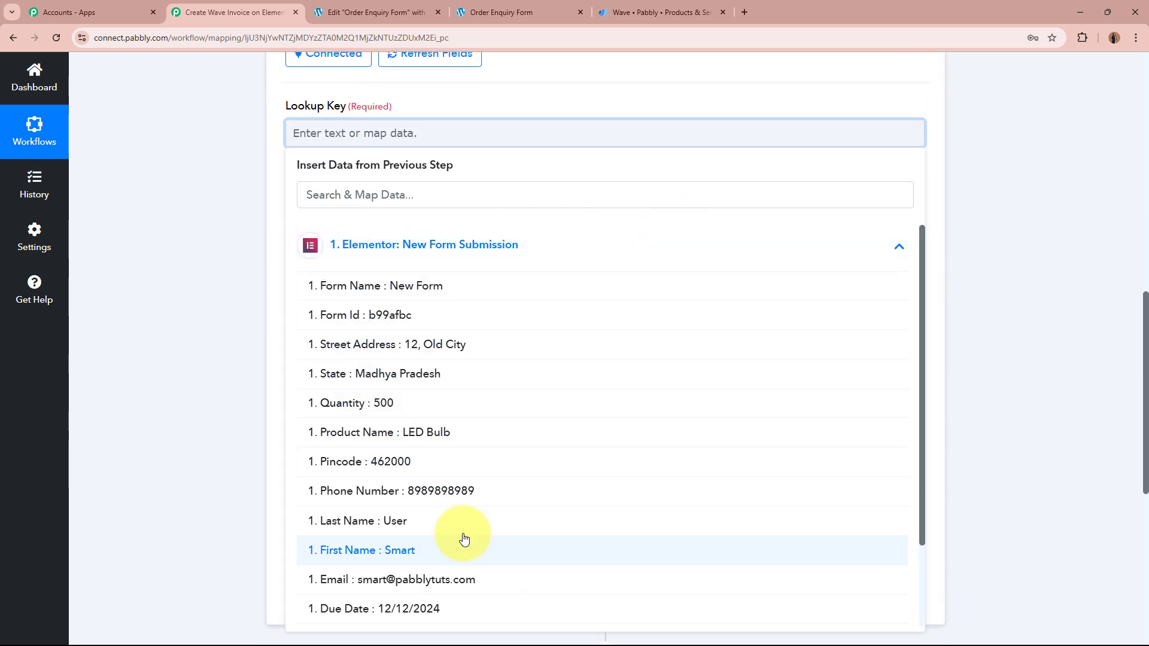
pyautogui.scroll(-2, 458, 398)
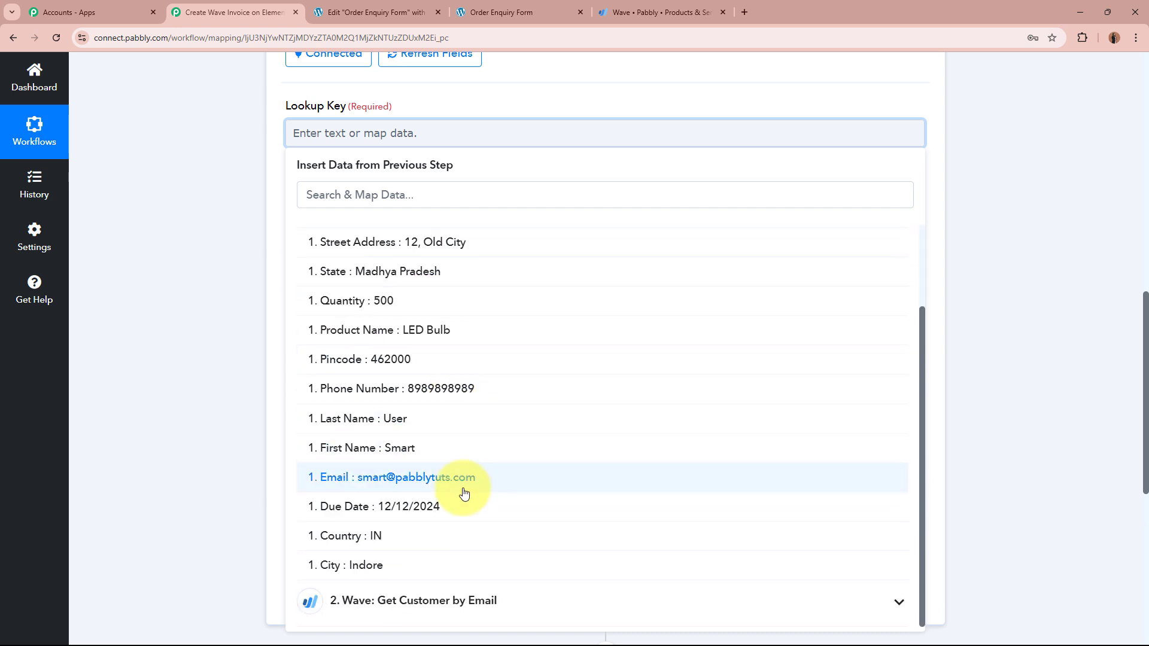
pyautogui.click(506, 330)
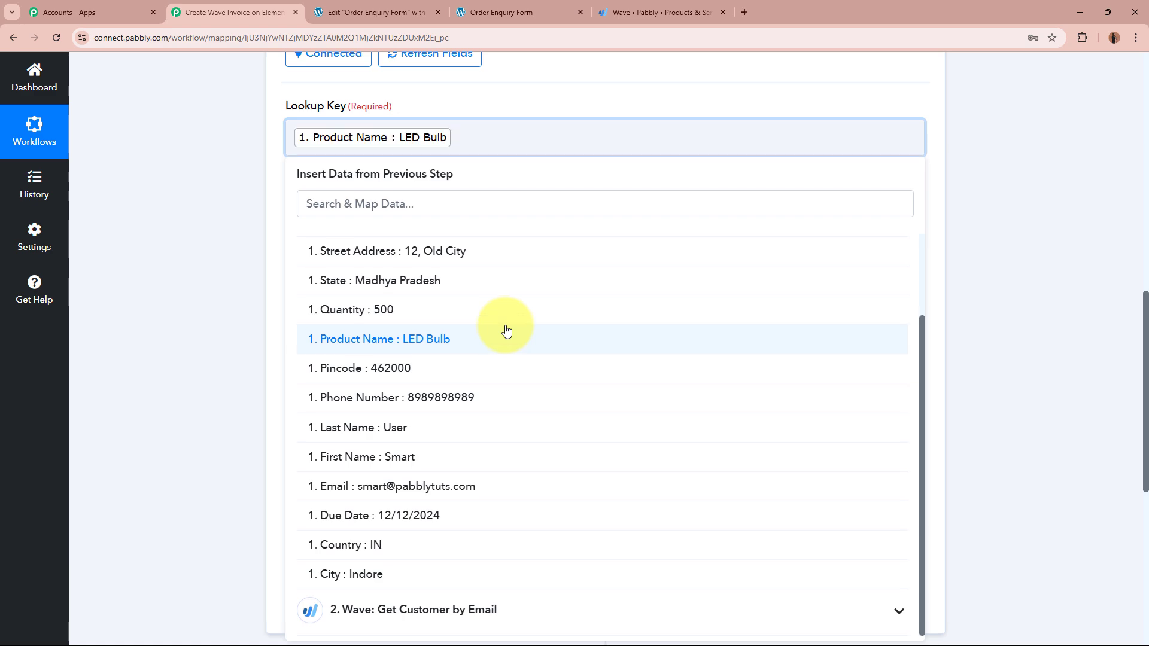
pyautogui.click(202, 272)
pyautogui.scroll(4, 202, 271)
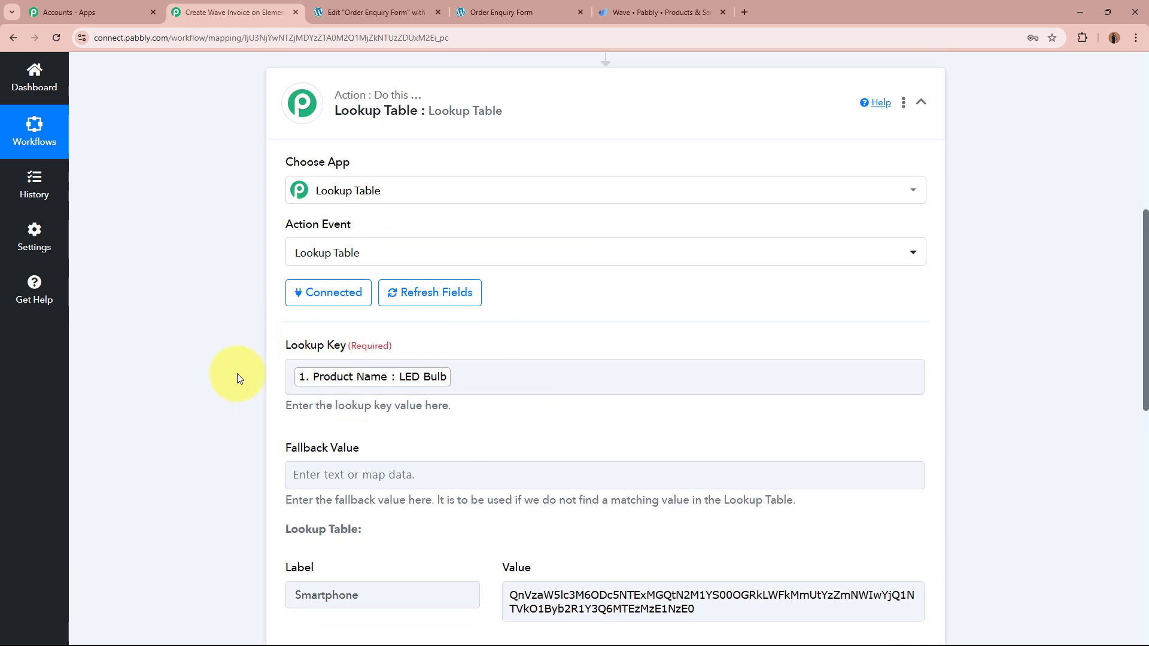
pyautogui.scroll(-6, 208, 376)
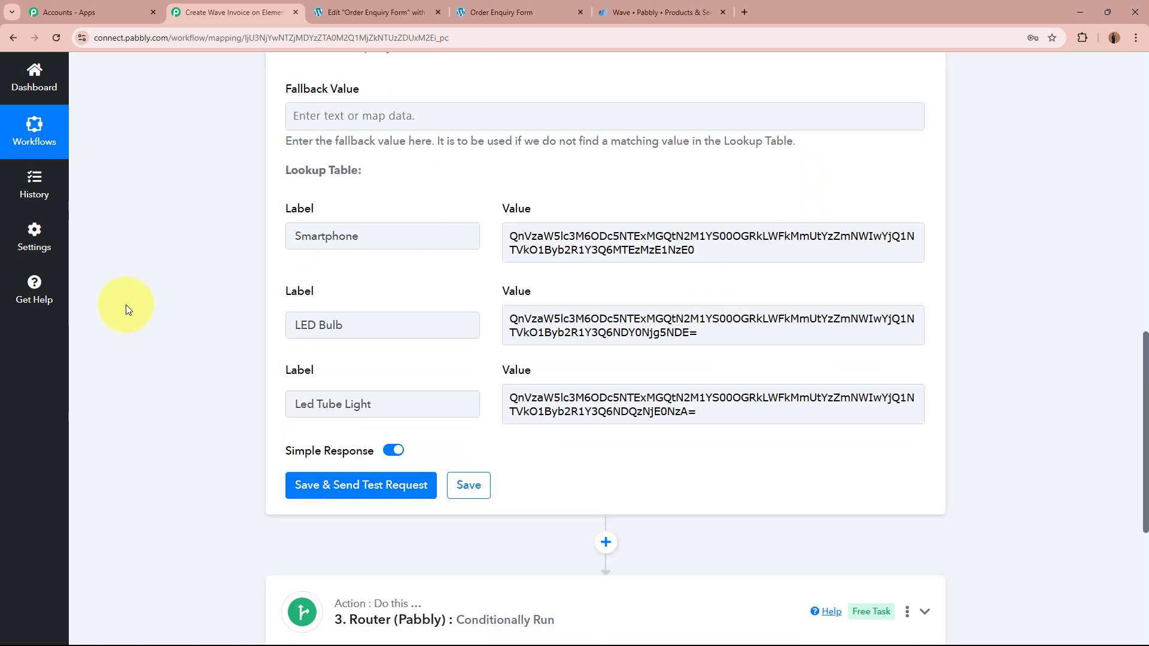
# Step: Save and test the Lookup Table step, checking the returned LED Bulb label and its Result Value
pyautogui.click(353, 486)
pyautogui.scroll(-4, 160, 384)
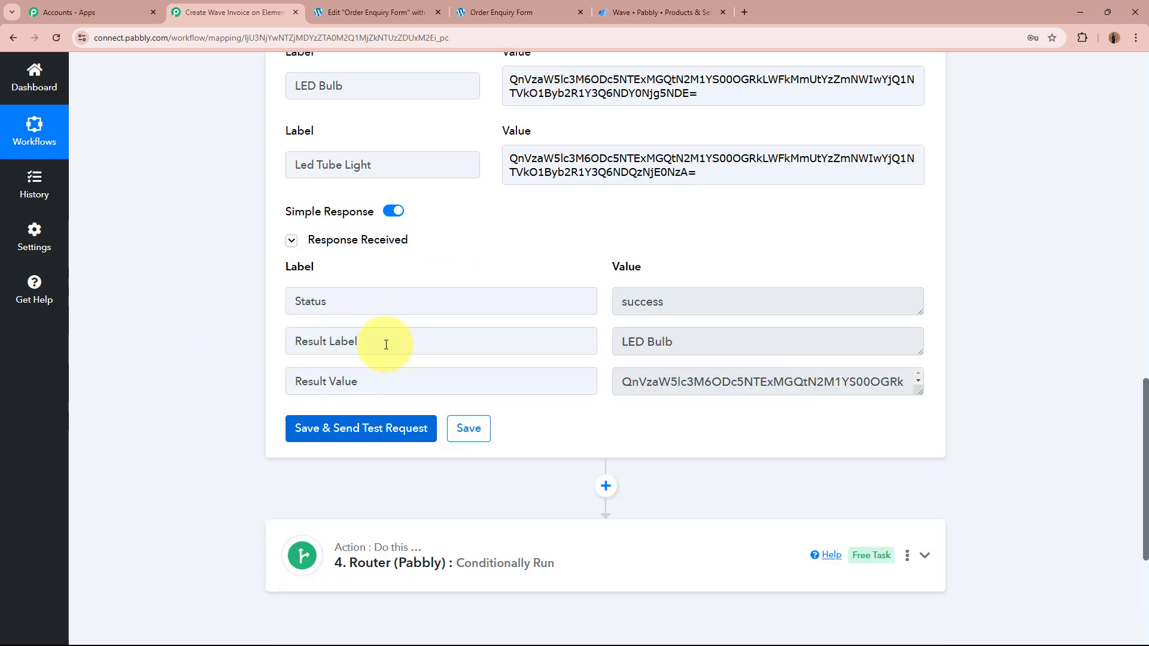
pyautogui.moveTo(719, 339); pyautogui.dragTo(741, 398)
pyautogui.click(624, 381)
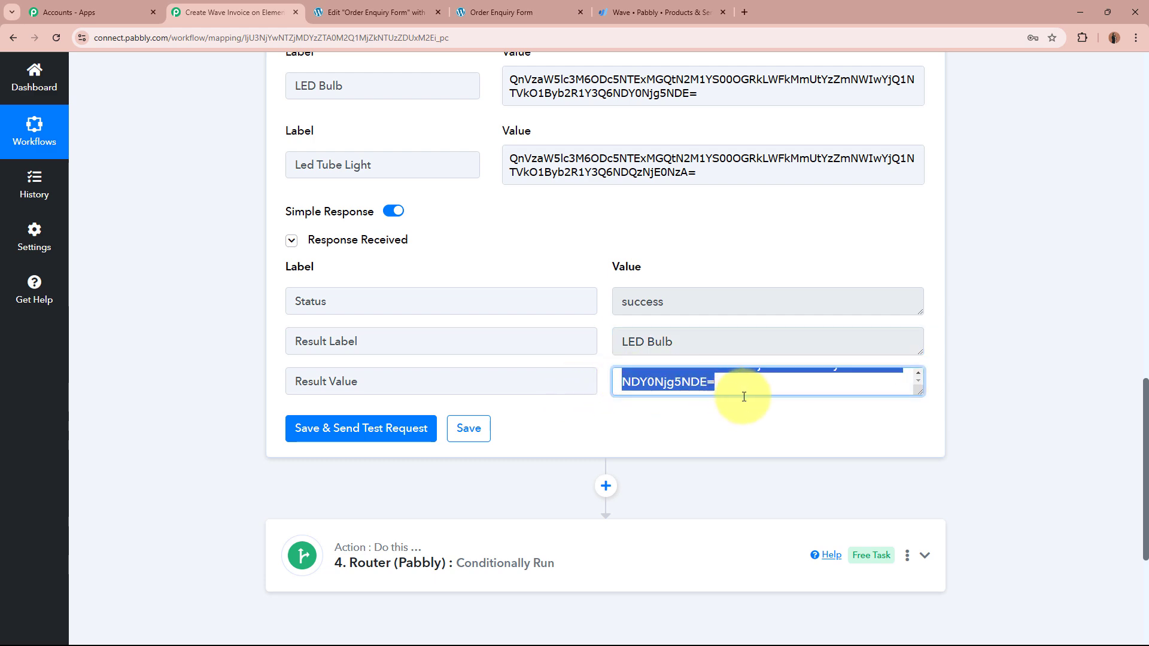
pyautogui.moveTo(781, 357); pyautogui.dragTo(582, 345)
pyautogui.click(688, 431)
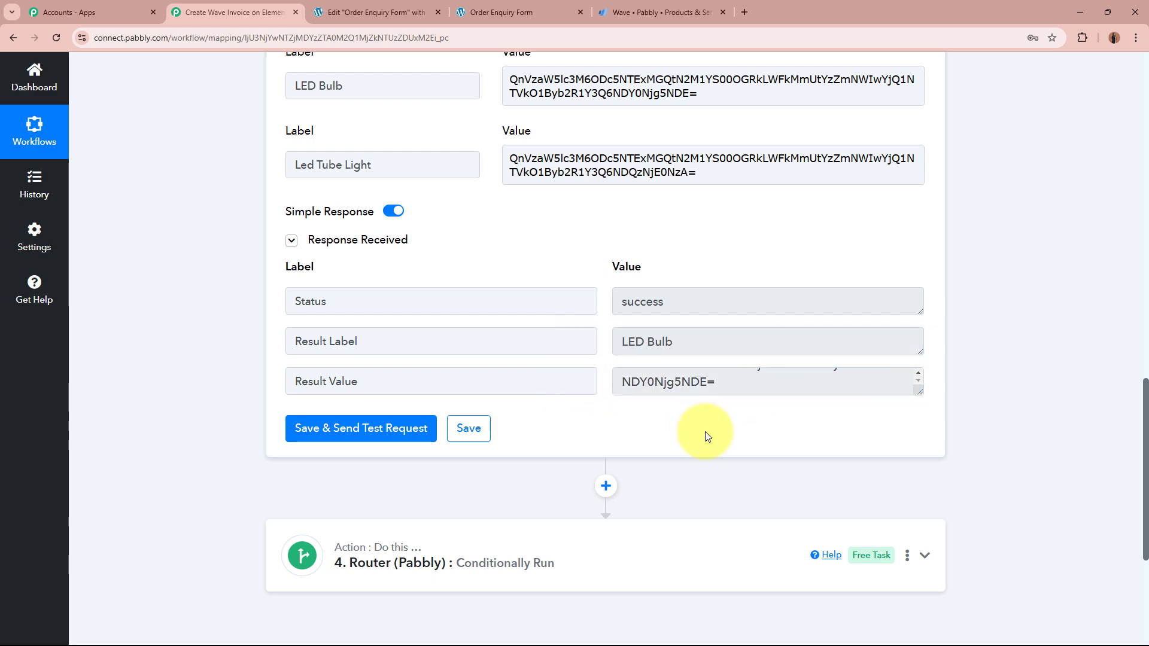
# Step: Compare the returned Result Value with the submitted Product Name LED Bulb
pyautogui.scroll(15, 718, 437)
pyautogui.scroll(2, 718, 438)
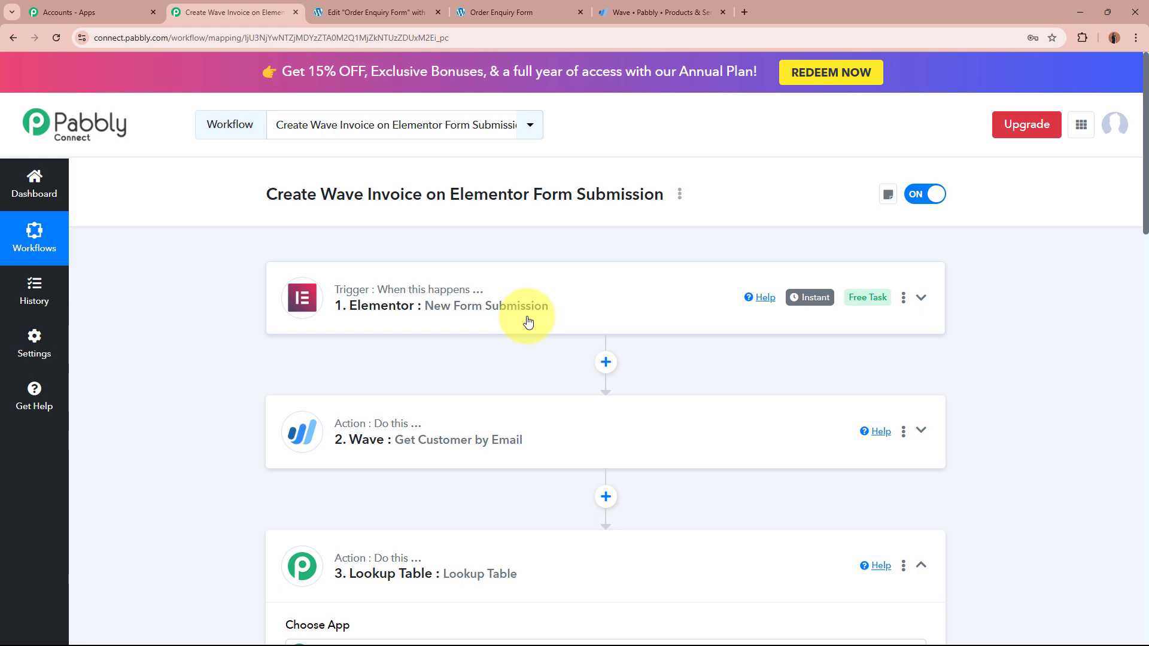
pyautogui.scroll(-14, 528, 322)
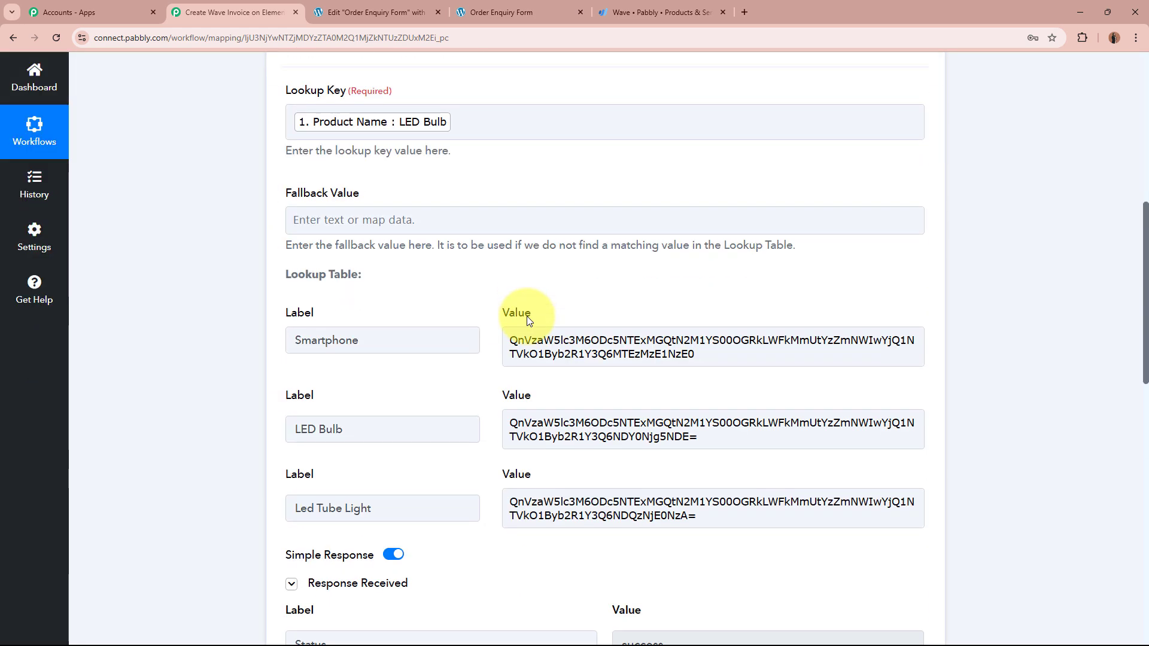
pyautogui.scroll(-1, 526, 316)
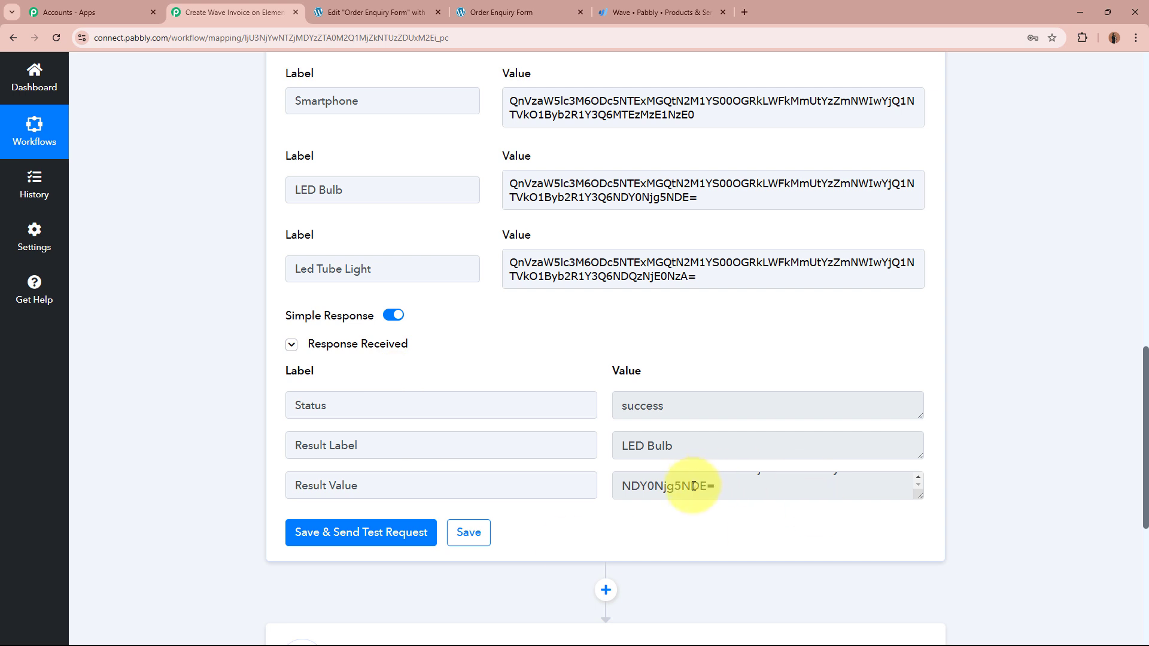
pyautogui.scroll(2, 703, 491)
pyautogui.moveTo(623, 492); pyautogui.dragTo(796, 505)
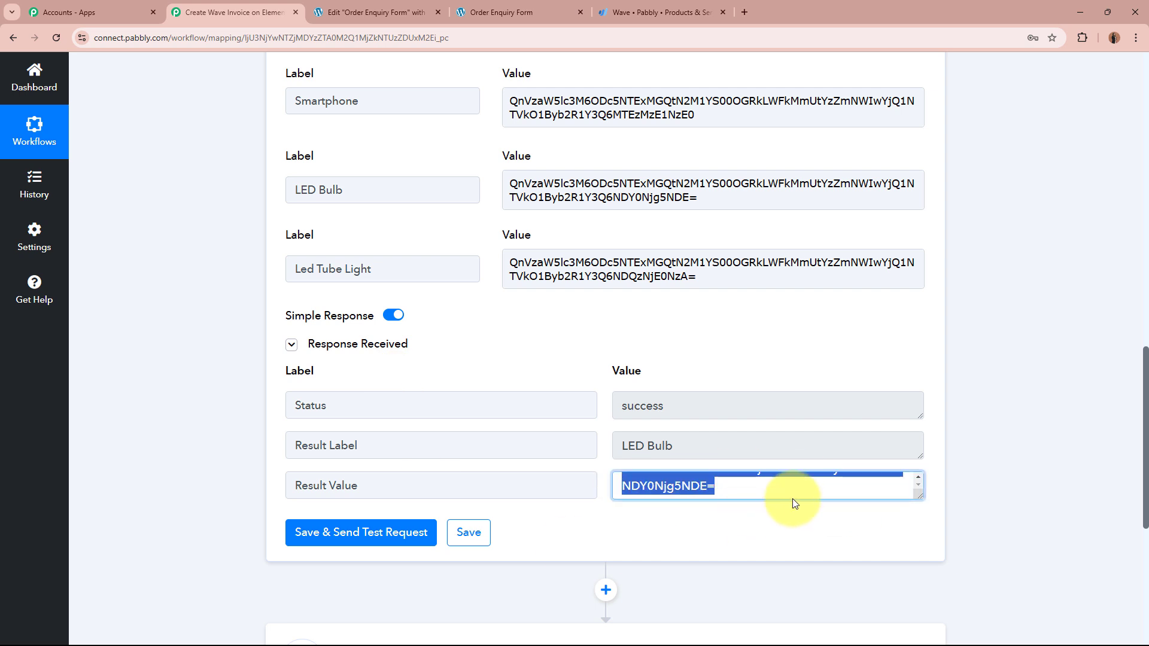
pyautogui.click(777, 532)
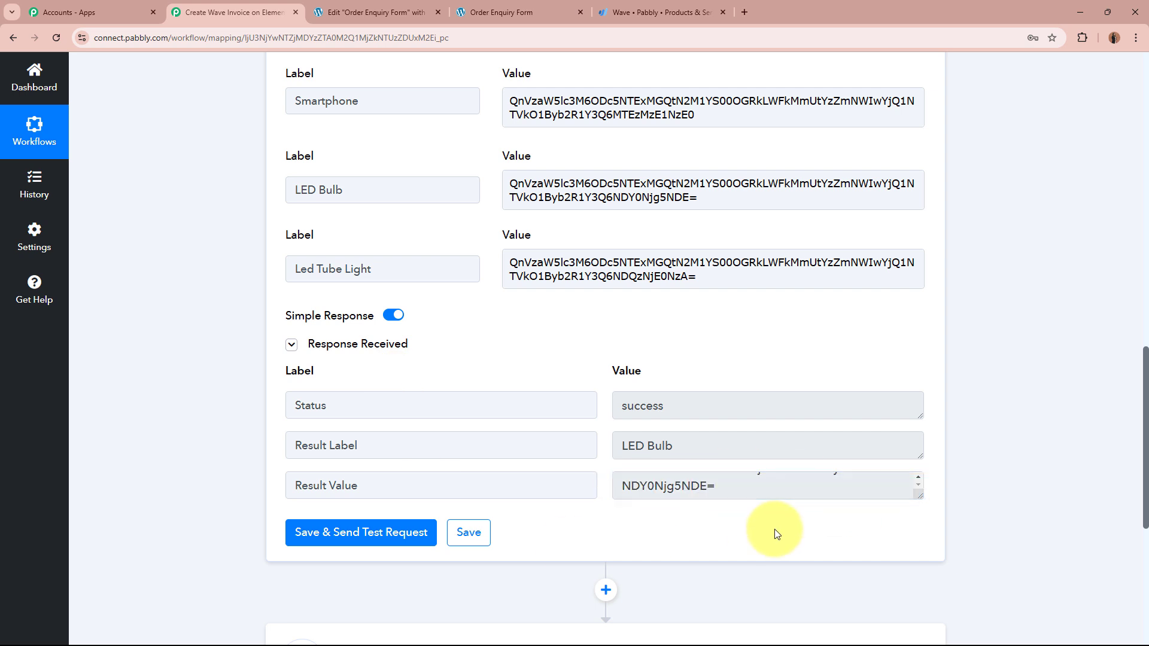
pyautogui.scroll(20, 777, 533)
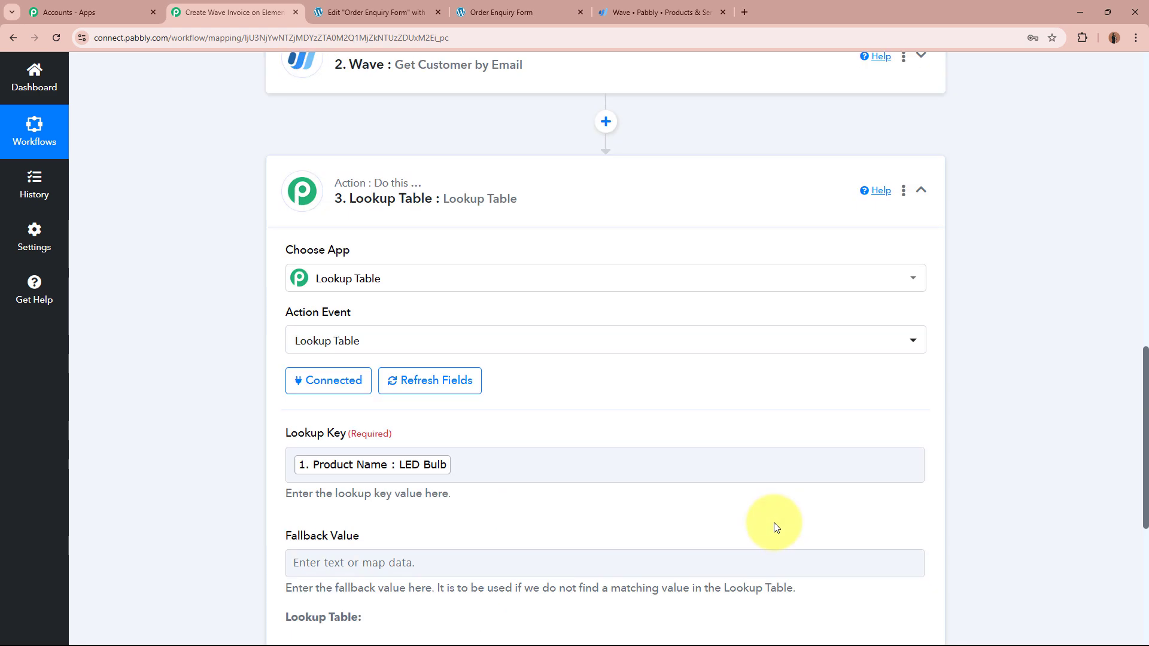
pyautogui.scroll(-14, 656, 323)
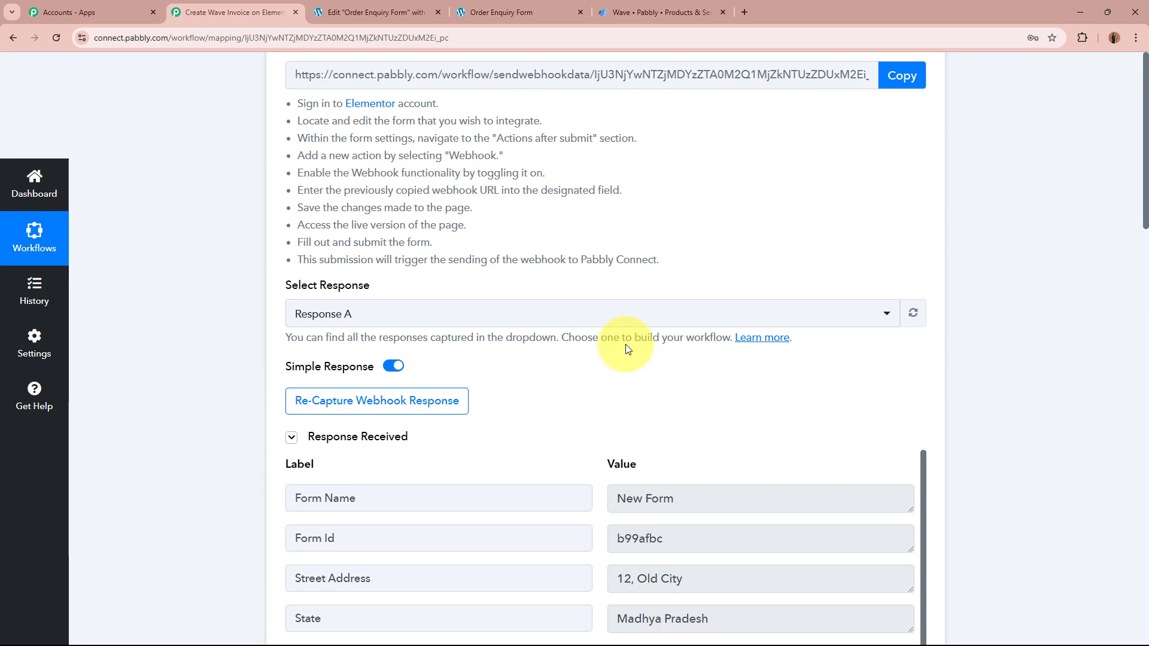
pyautogui.click(692, 307)
pyautogui.moveTo(692, 306); pyautogui.dragTo(616, 311)
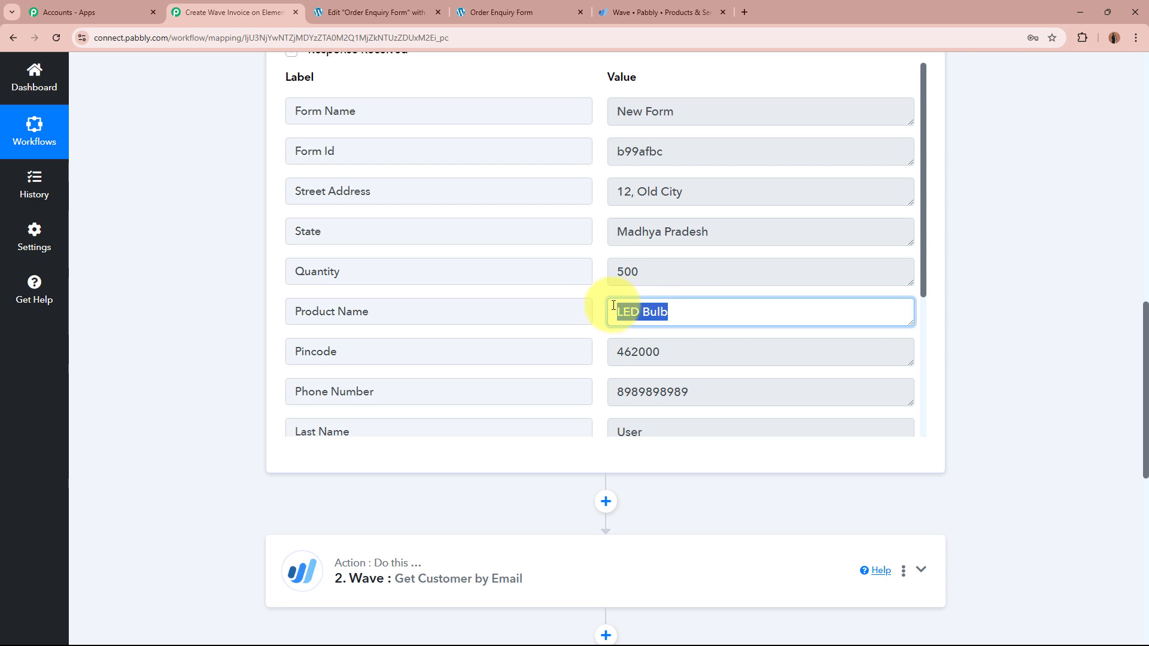
pyautogui.scroll(-5, 986, 314)
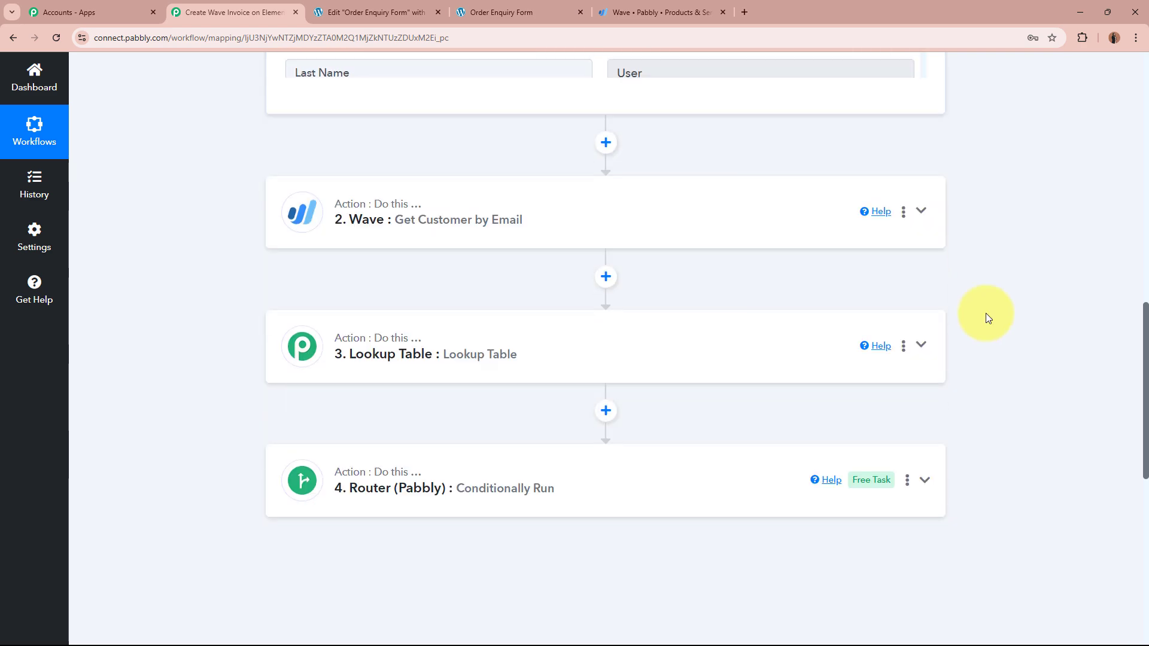
# Step: Reopen the Lookup Table test response to show the LED Bulb result, then collapse the step
pyautogui.click(679, 349)
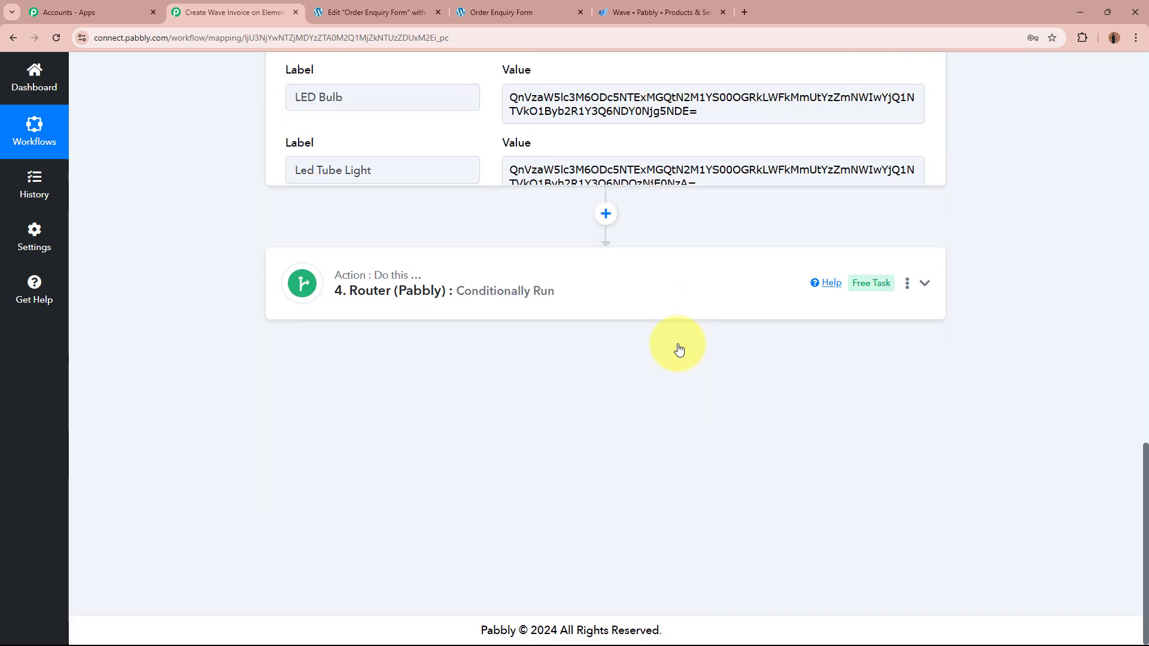
pyautogui.scroll(-4, 680, 349)
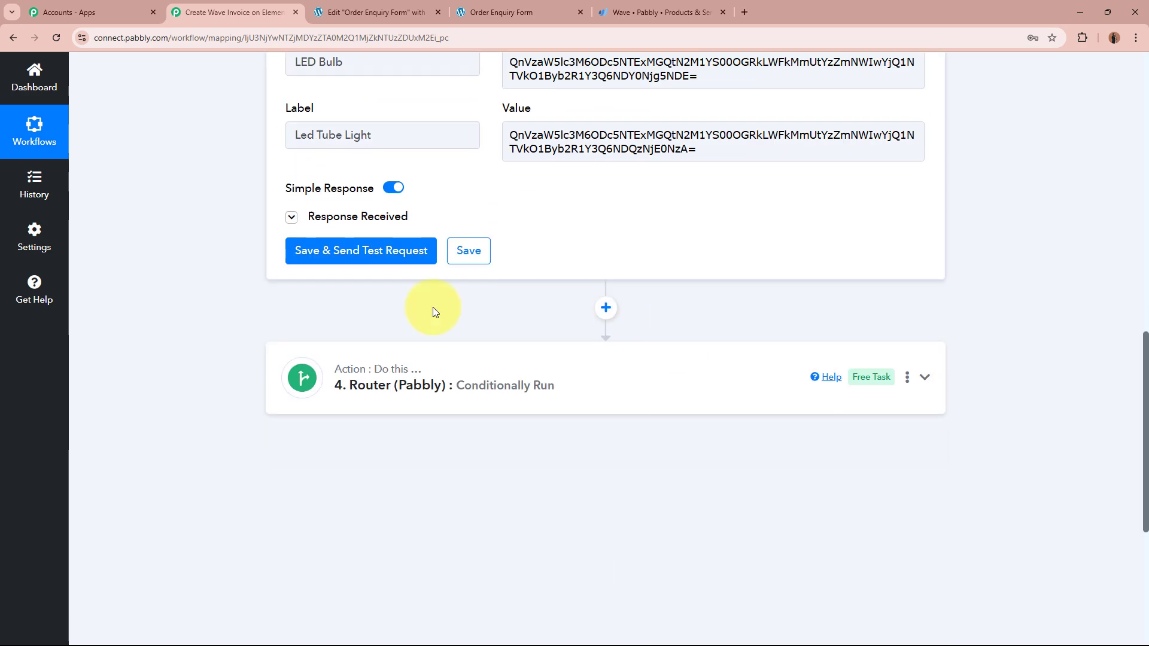
pyautogui.click(291, 217)
pyautogui.moveTo(705, 317); pyautogui.dragTo(726, 397)
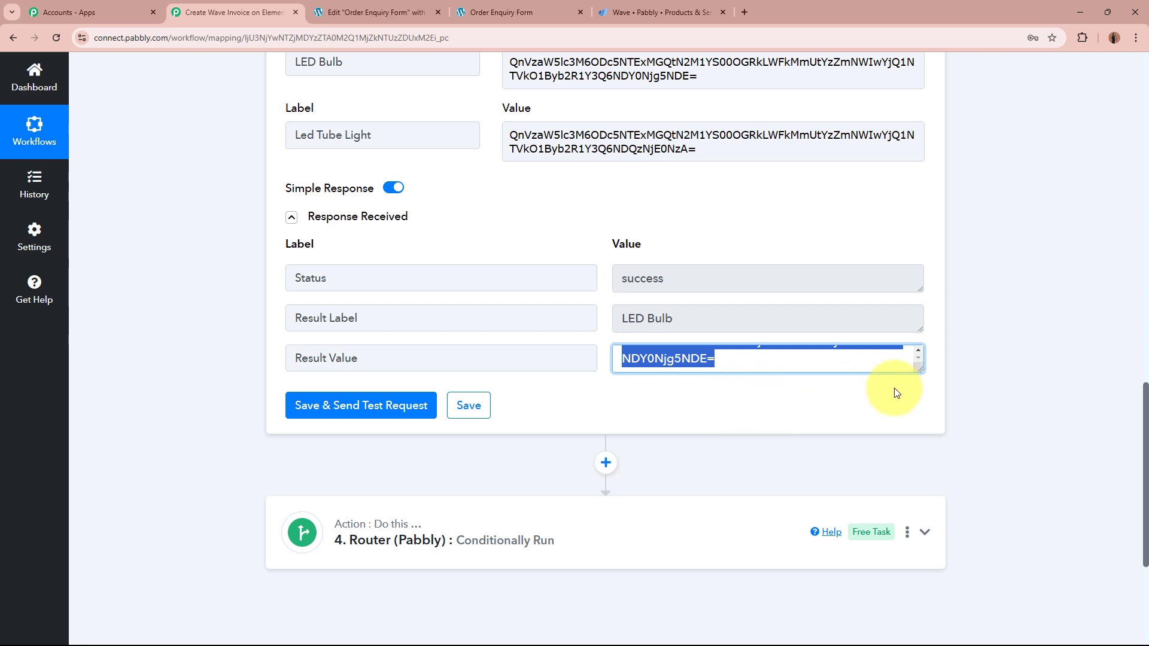
pyautogui.click(1057, 366)
pyautogui.scroll(10, 1051, 359)
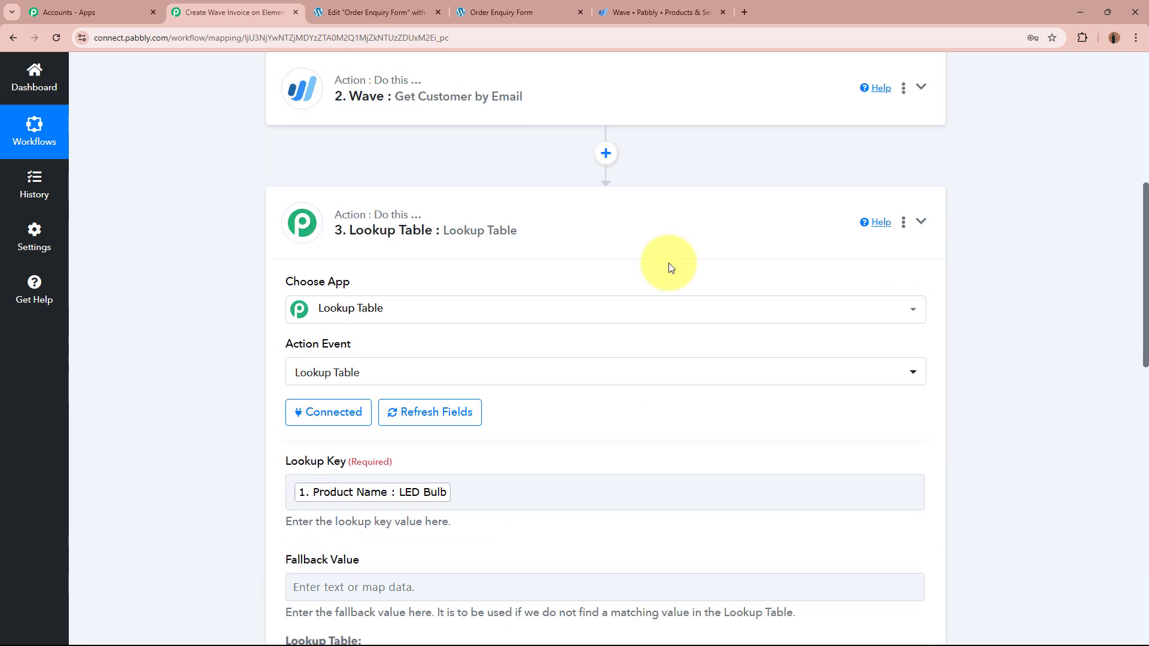
pyautogui.click(769, 230)
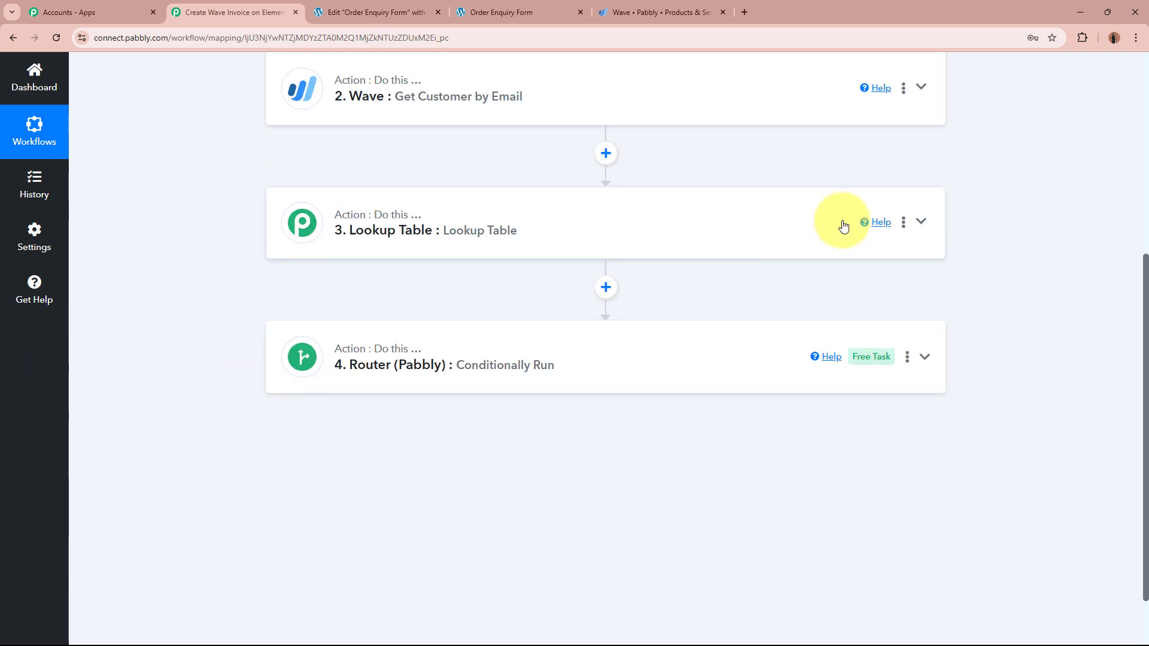
# Step: Rename step 3 from its options menu to 'Product ID', then expand the Router to show Route 1
pyautogui.click(904, 220)
pyautogui.click(854, 272)
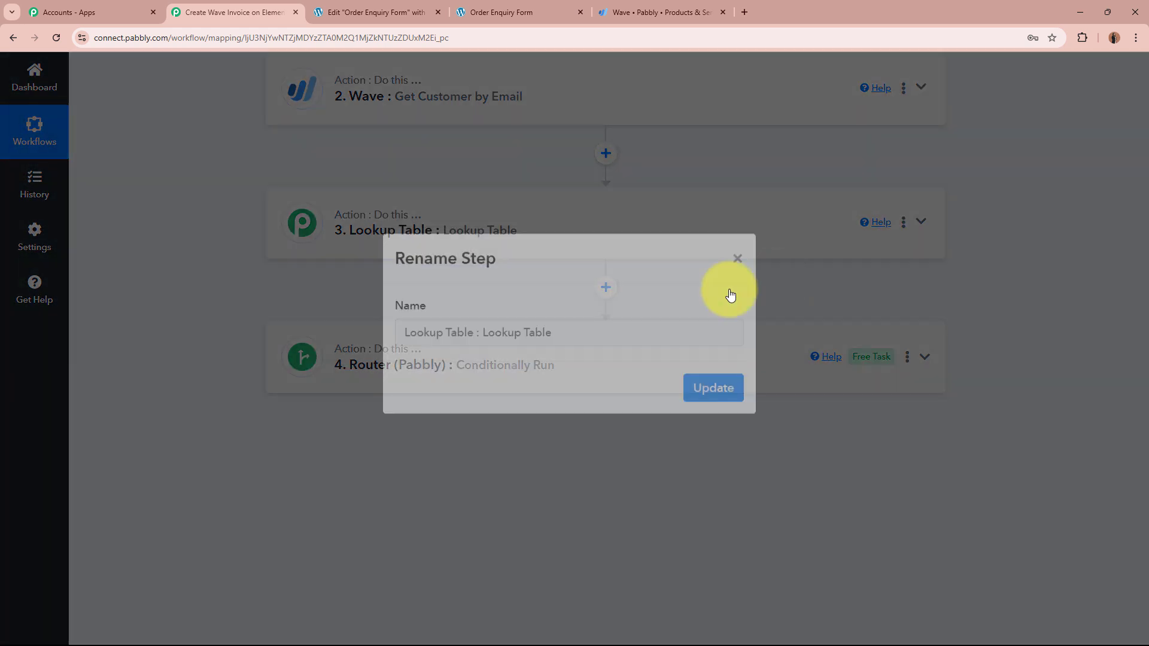
pyautogui.moveTo(609, 354); pyautogui.dragTo(128, 354)
pyautogui.press('BackSpace')
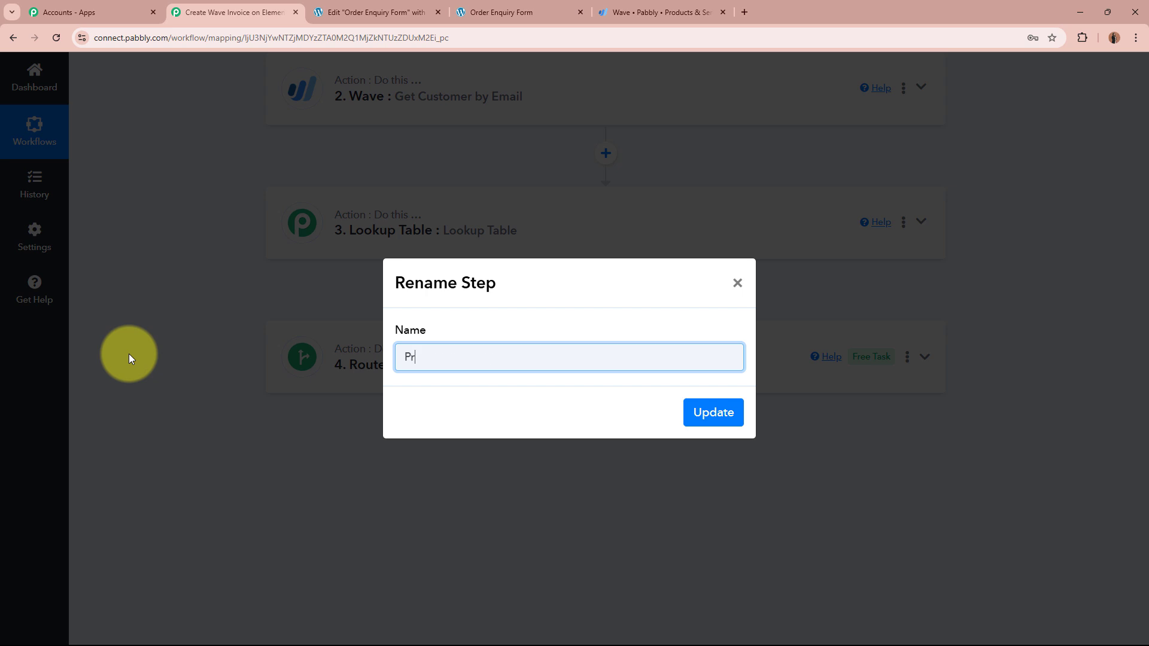
pyautogui.write('Product ID')
pyautogui.click(710, 415)
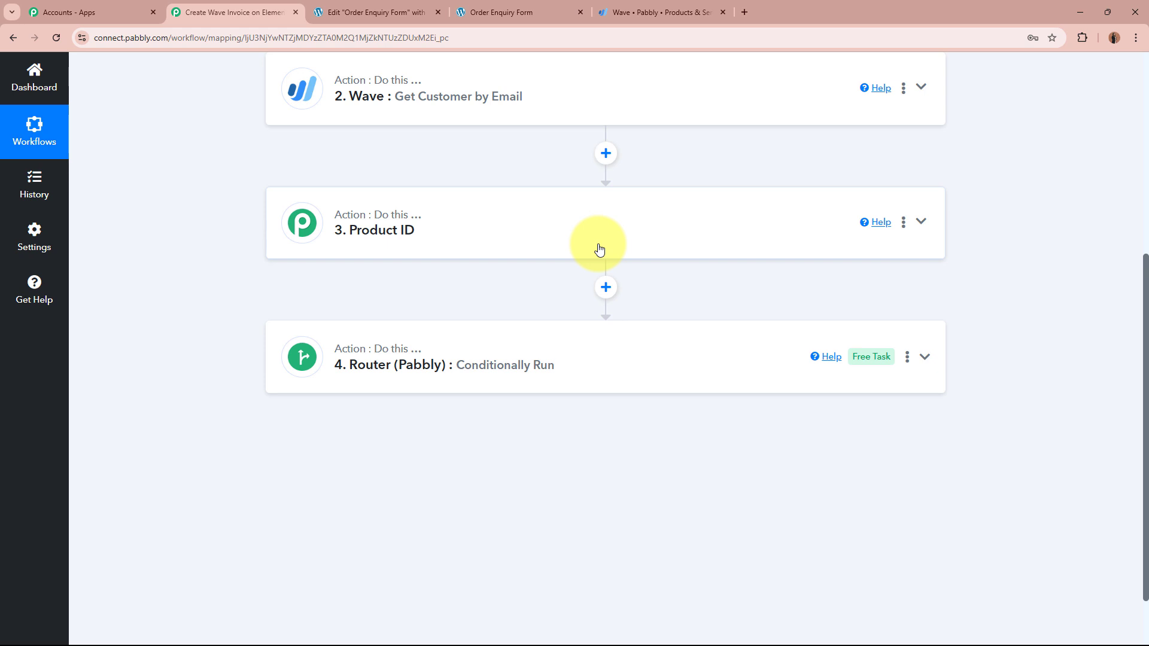
pyautogui.click(526, 377)
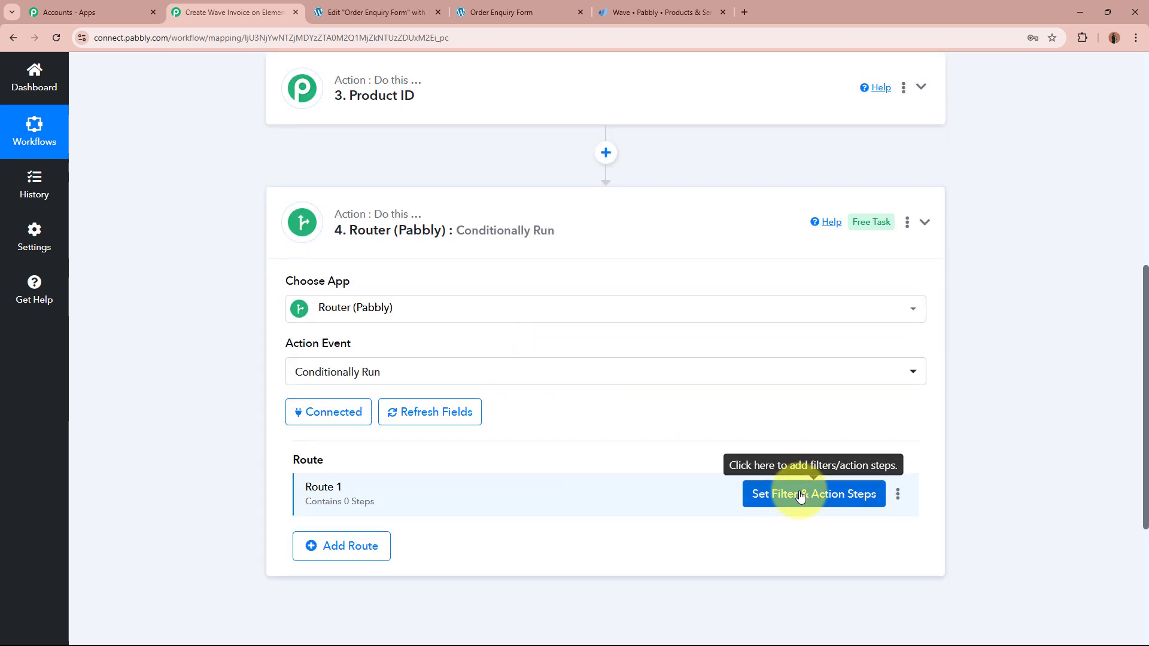
pyautogui.click(800, 494)
pyautogui.scroll(-2, 592, 350)
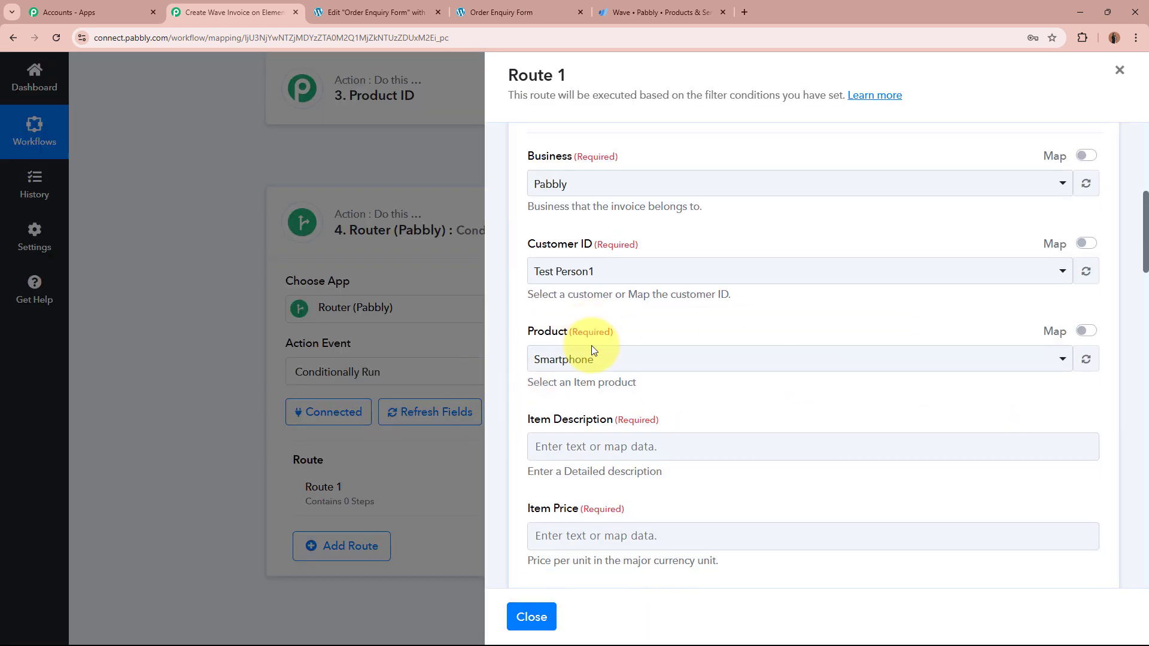
pyautogui.moveTo(530, 324); pyautogui.dragTo(659, 320)
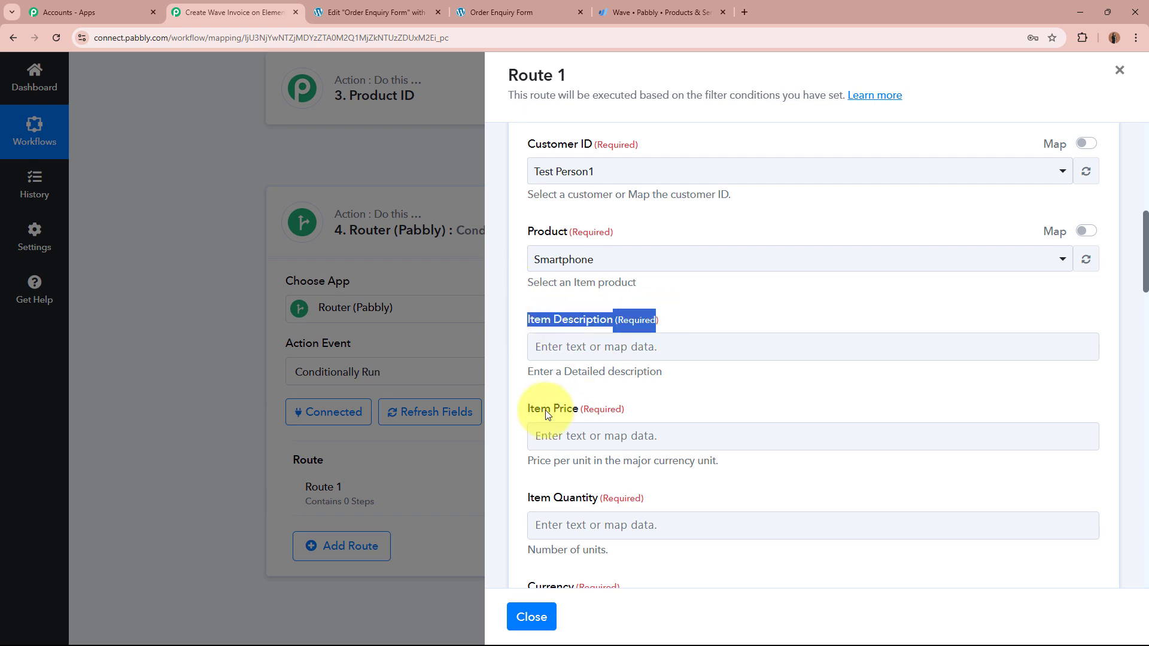
pyautogui.moveTo(511, 409); pyautogui.dragTo(651, 411)
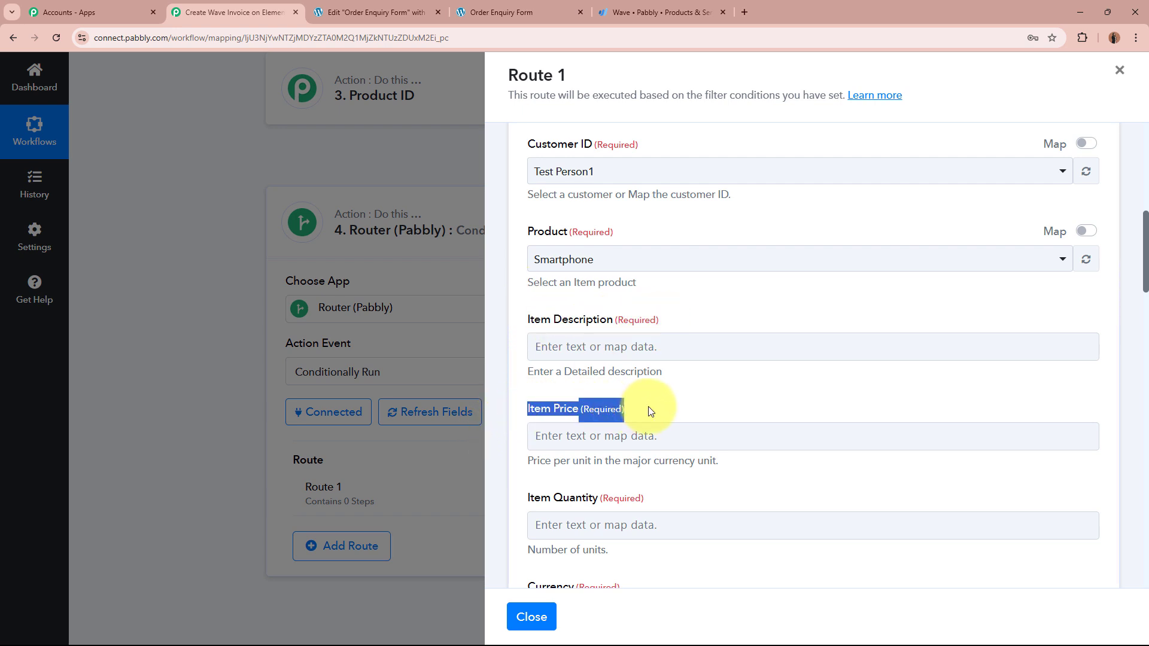
pyautogui.click(651, 412)
pyautogui.moveTo(657, 326); pyautogui.dragTo(659, 326)
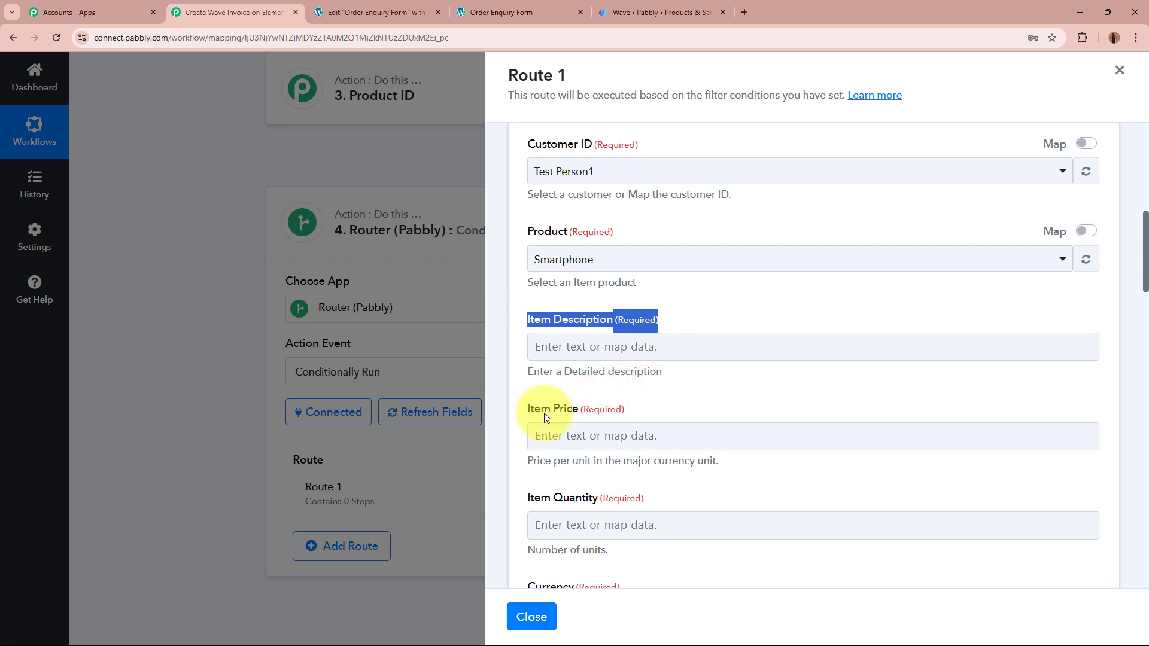
pyautogui.moveTo(528, 412); pyautogui.dragTo(709, 414)
pyautogui.click(709, 414)
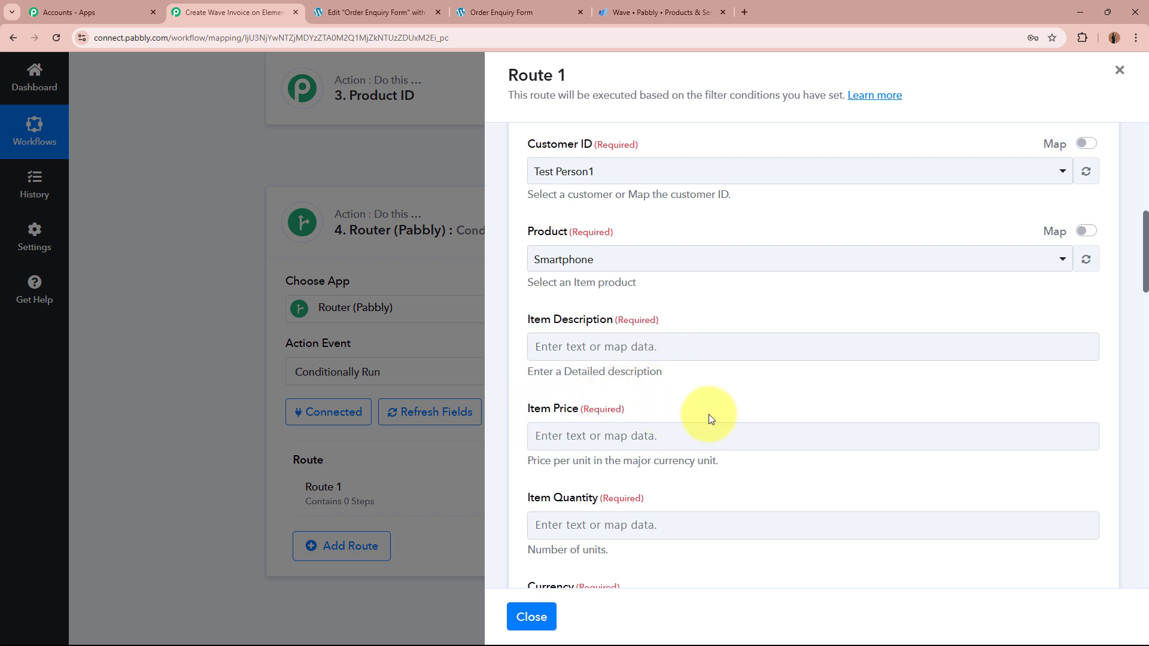
pyautogui.click(531, 617)
pyautogui.scroll(2, 389, 338)
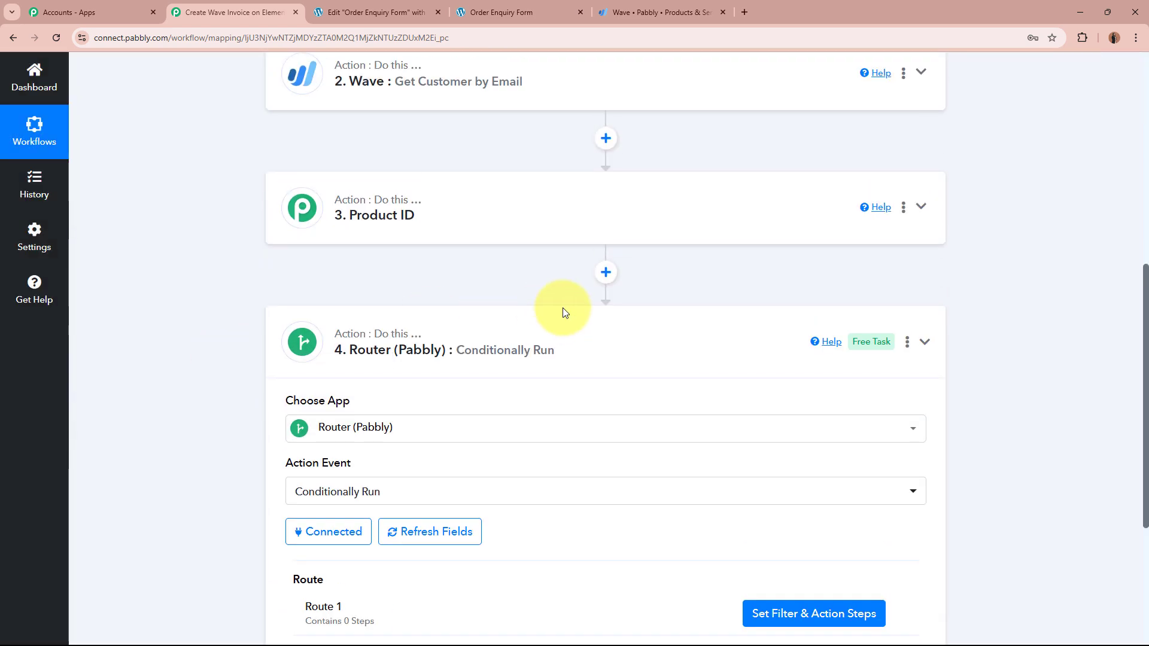
# Step: Add a second Lookup Table step with the Lookup Table action between Product ID and Router, and connect it
pyautogui.click(606, 274)
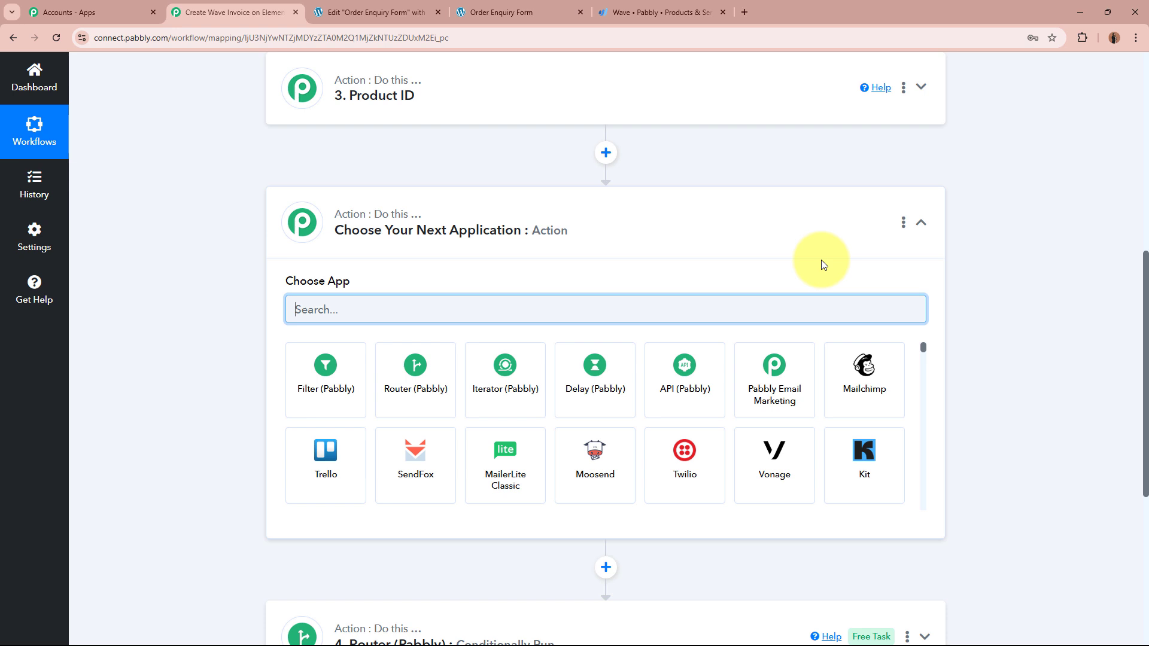
pyautogui.write('IOK')
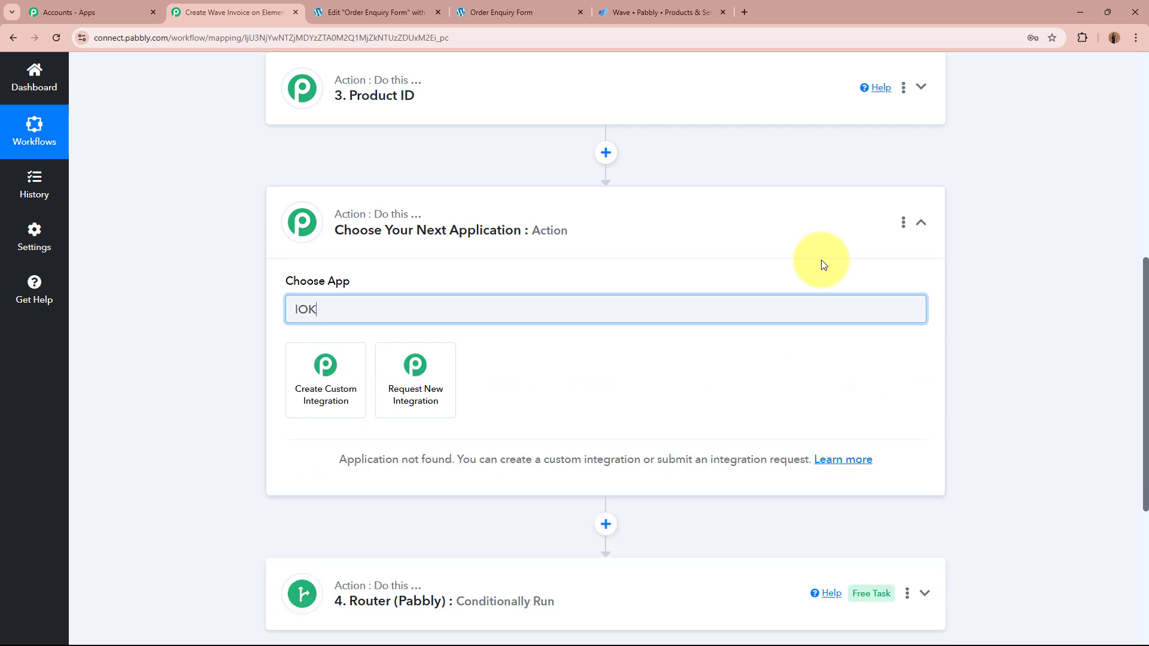
pyautogui.press('BackSpace')
pyautogui.press('BackSpace')
pyautogui.press('BackSpace')
pyautogui.write('Look')
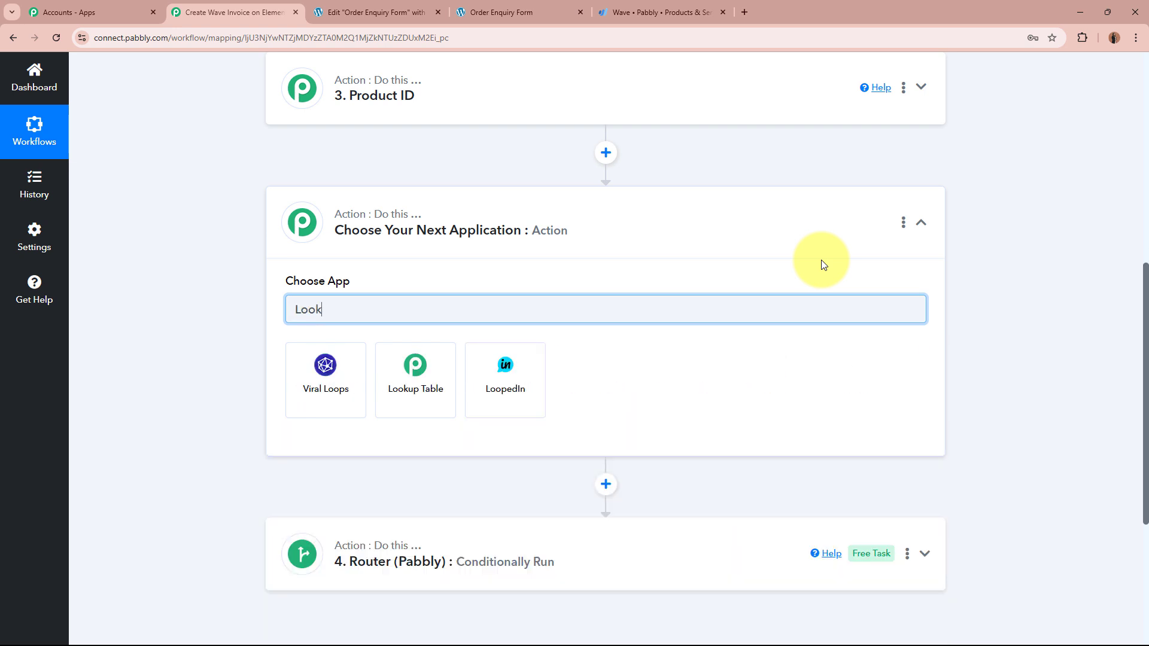
pyautogui.click(333, 378)
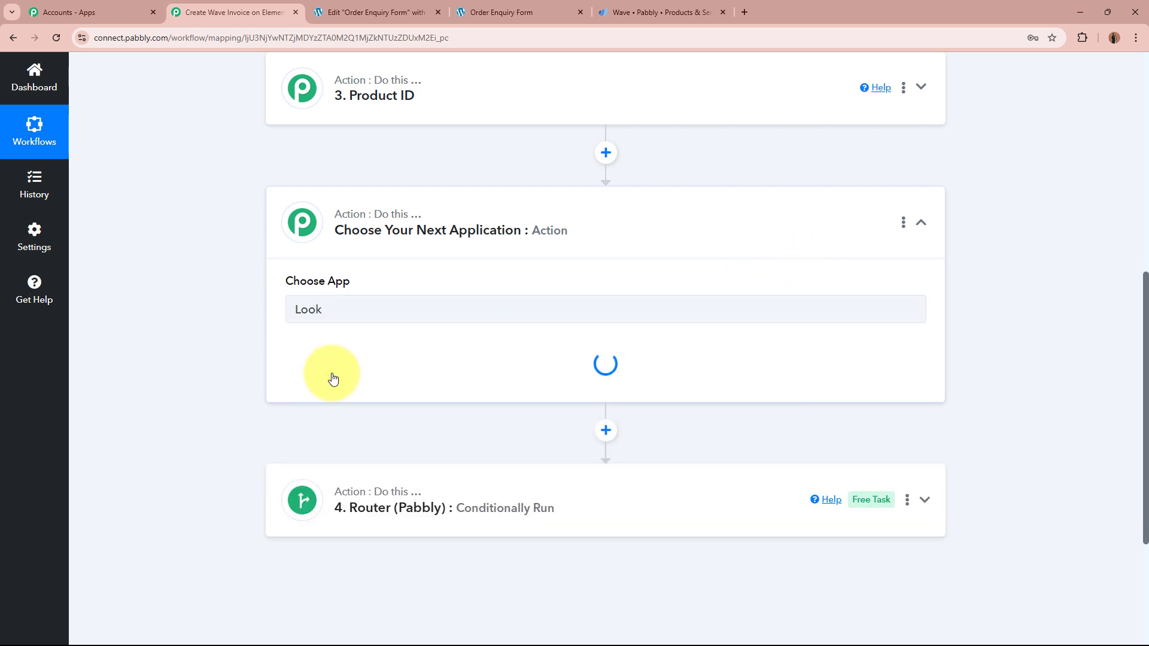
pyautogui.click(354, 372)
pyautogui.click(360, 441)
pyautogui.click(326, 413)
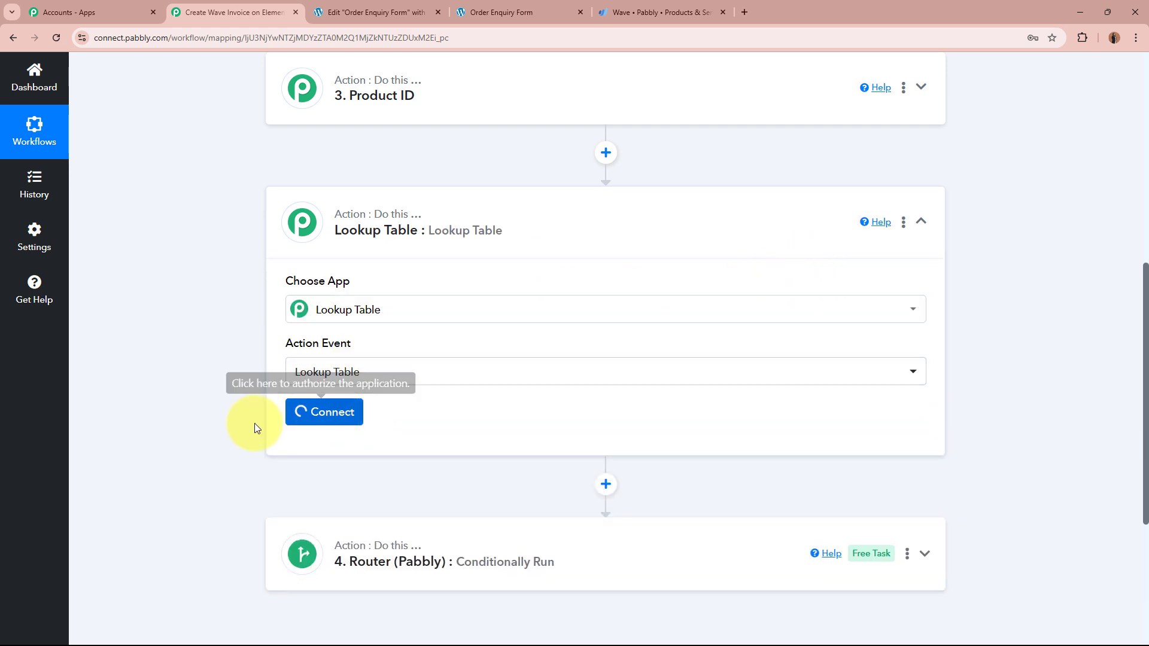
pyautogui.scroll(-5, 131, 340)
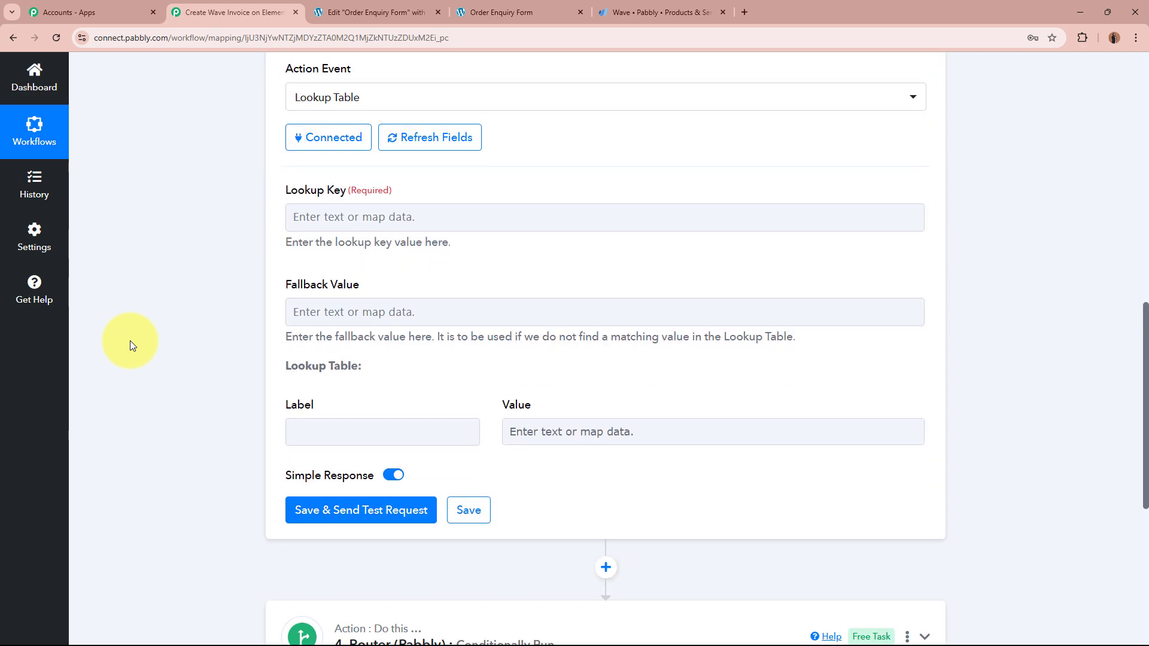
pyautogui.scroll(-2, 130, 340)
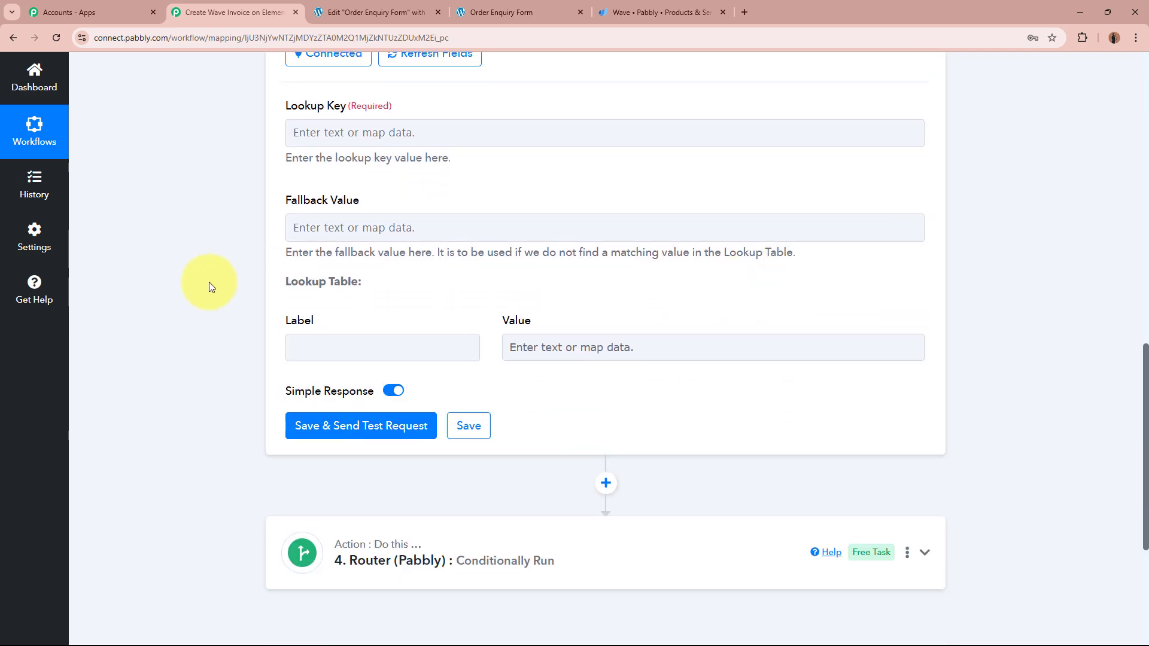
# Step: Enter LED Bulb, Smartphone and Led Tube Light labels with their product description values in the lookup rows
pyautogui.moveTo(291, 281); pyautogui.dragTo(227, 306)
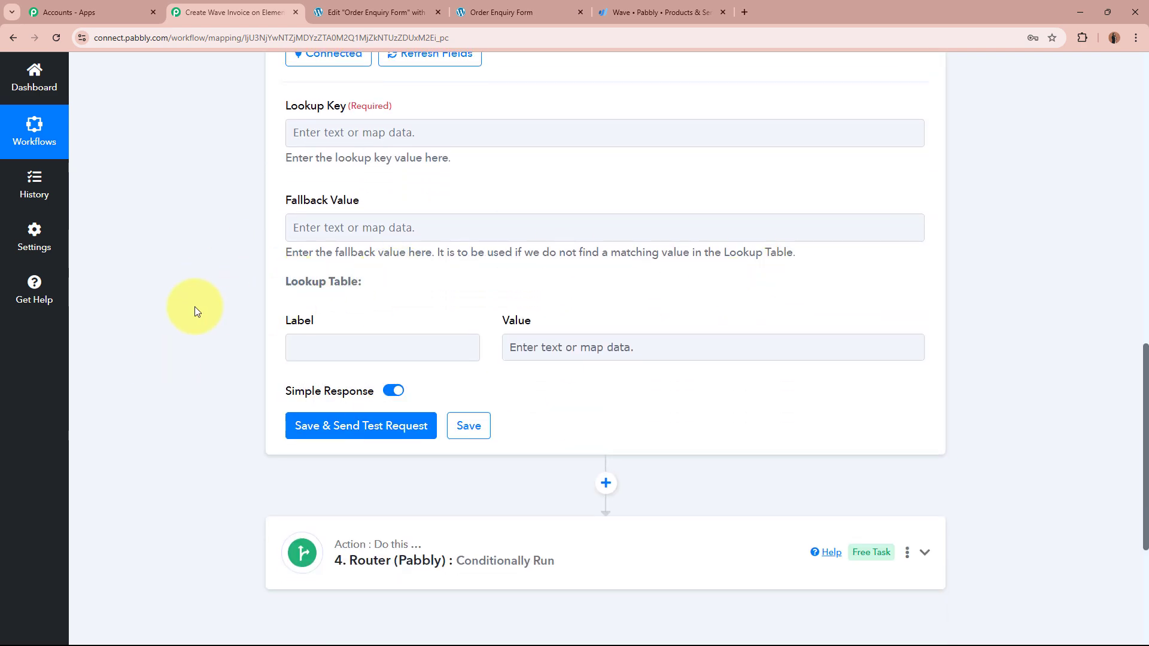
pyautogui.click(374, 347)
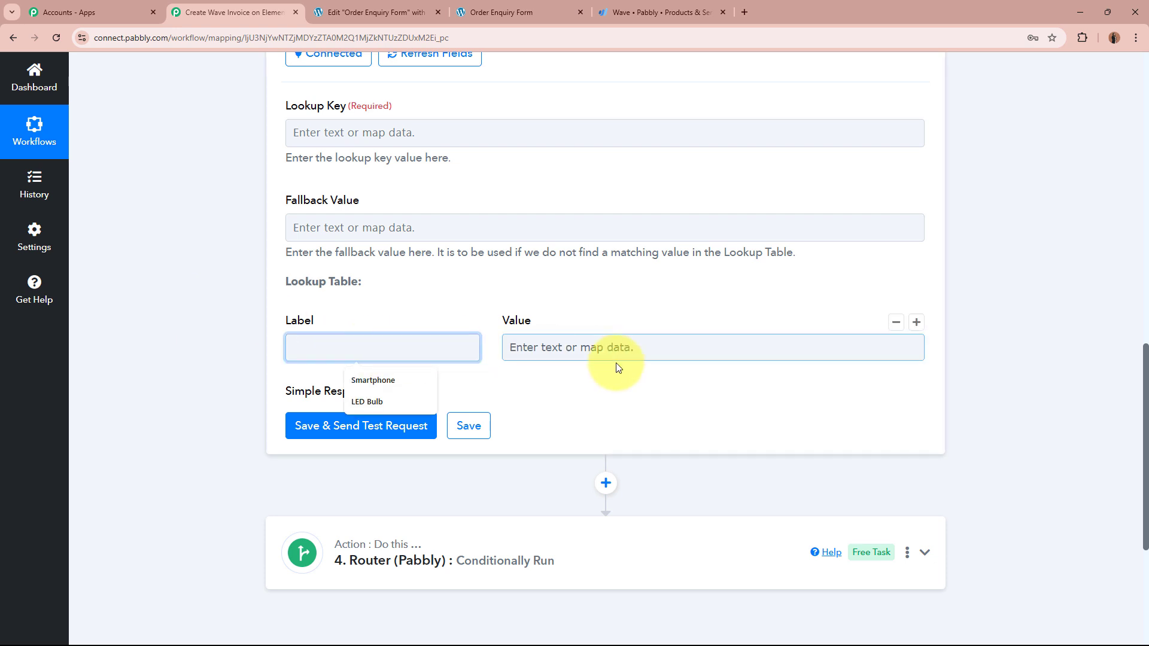
pyautogui.click(643, 346)
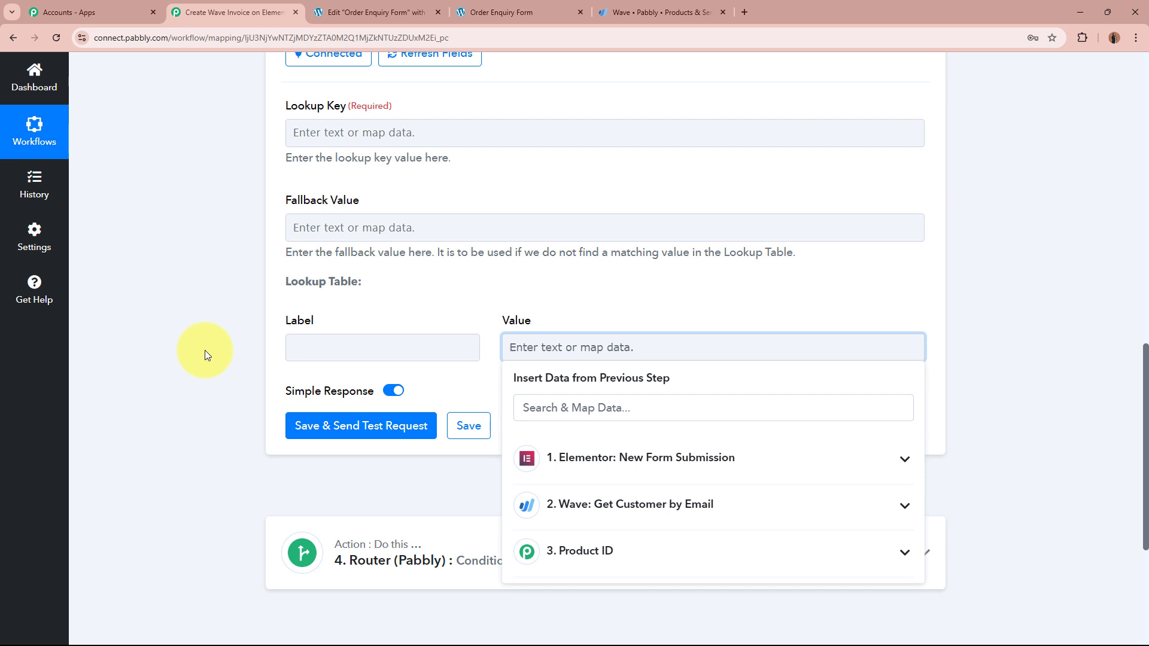
pyautogui.click(322, 345)
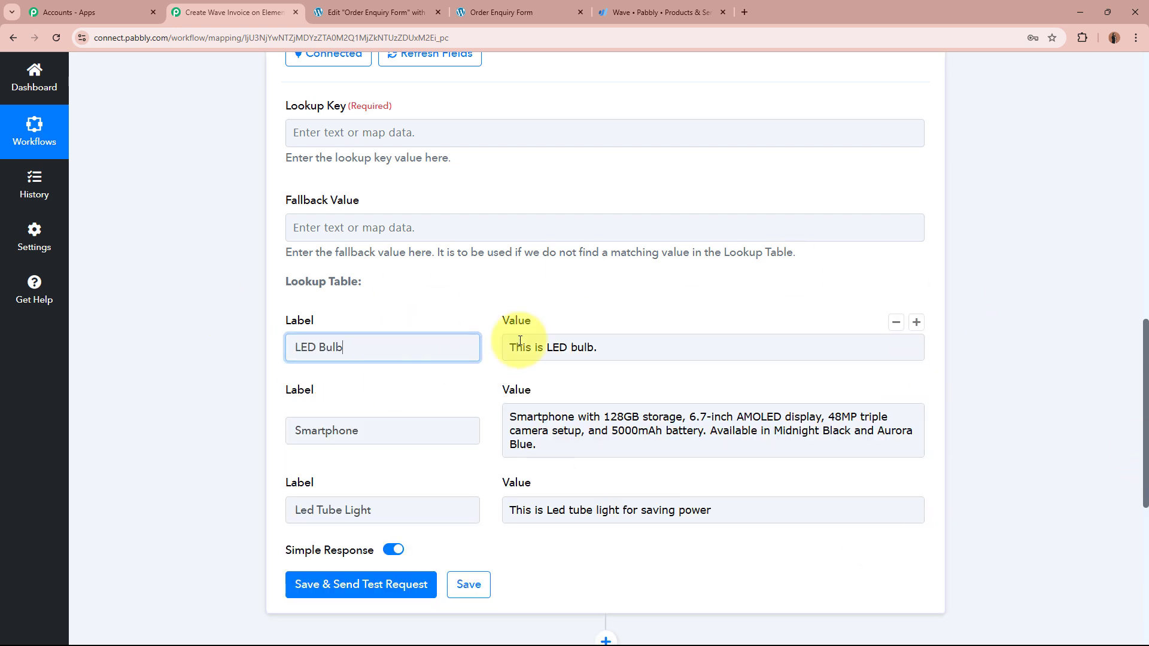
pyautogui.click(700, 351)
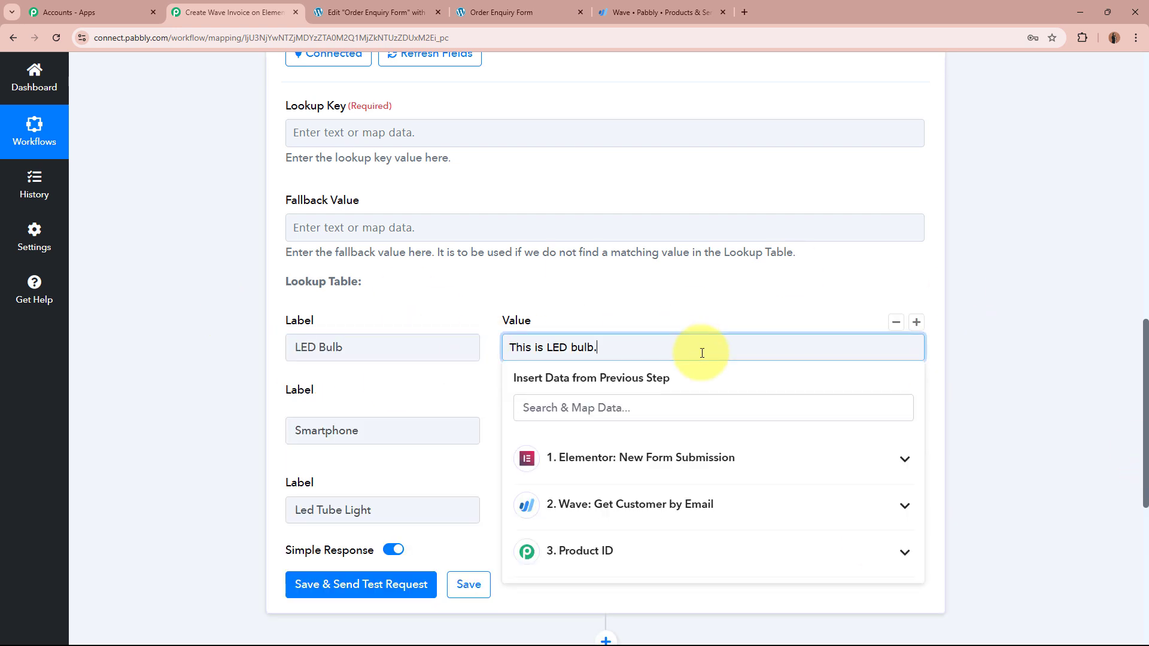
pyautogui.click(422, 435)
pyautogui.click(624, 442)
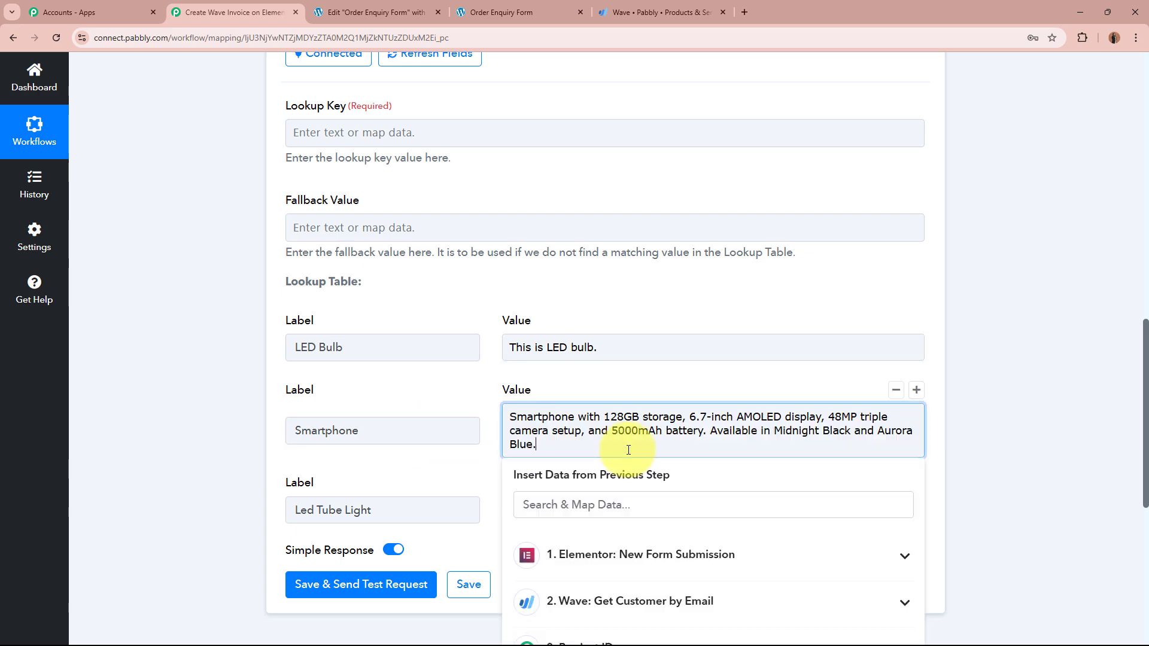
pyautogui.click(185, 454)
pyautogui.scroll(-4, 353, 367)
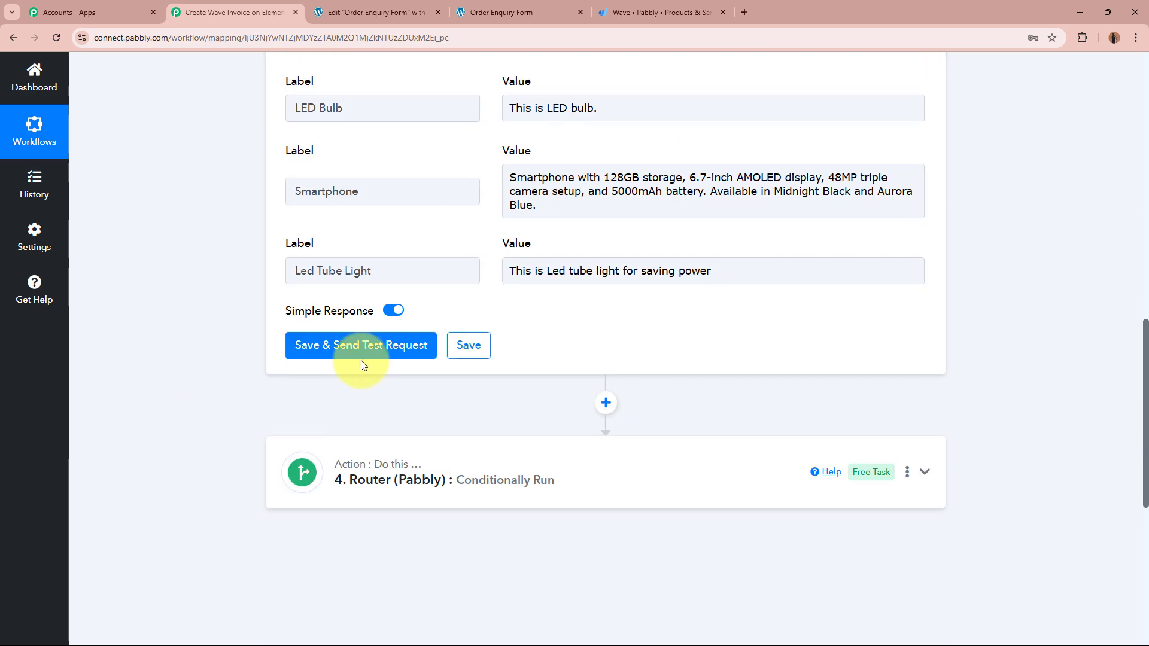
pyautogui.click(384, 273)
pyautogui.click(810, 271)
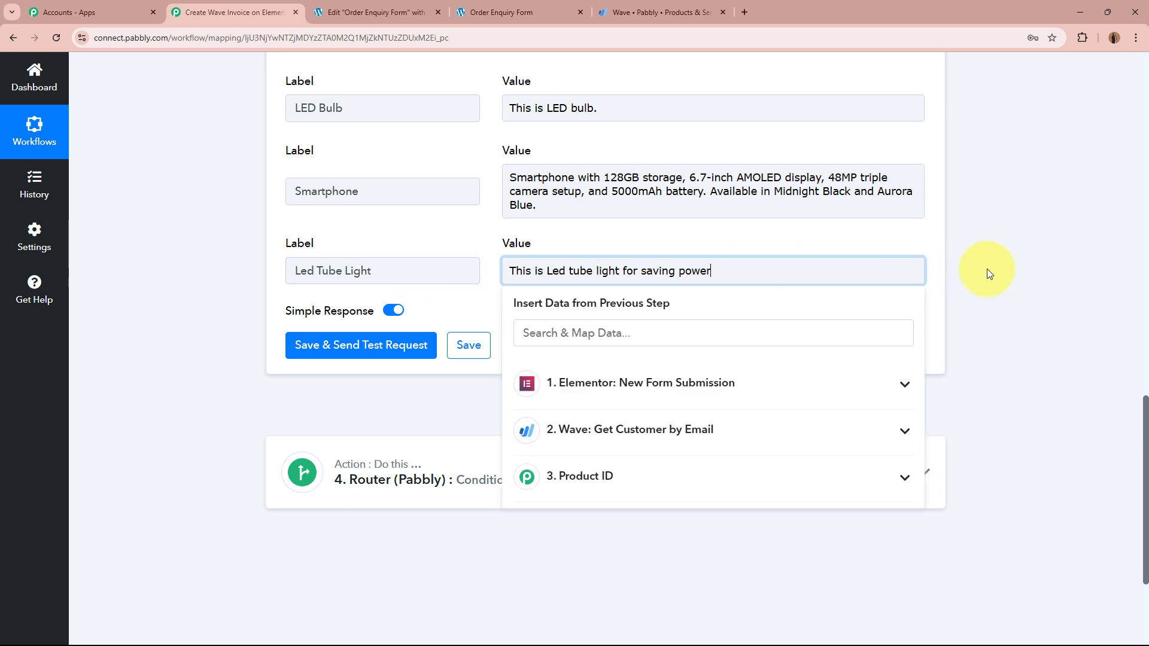
pyautogui.click(987, 272)
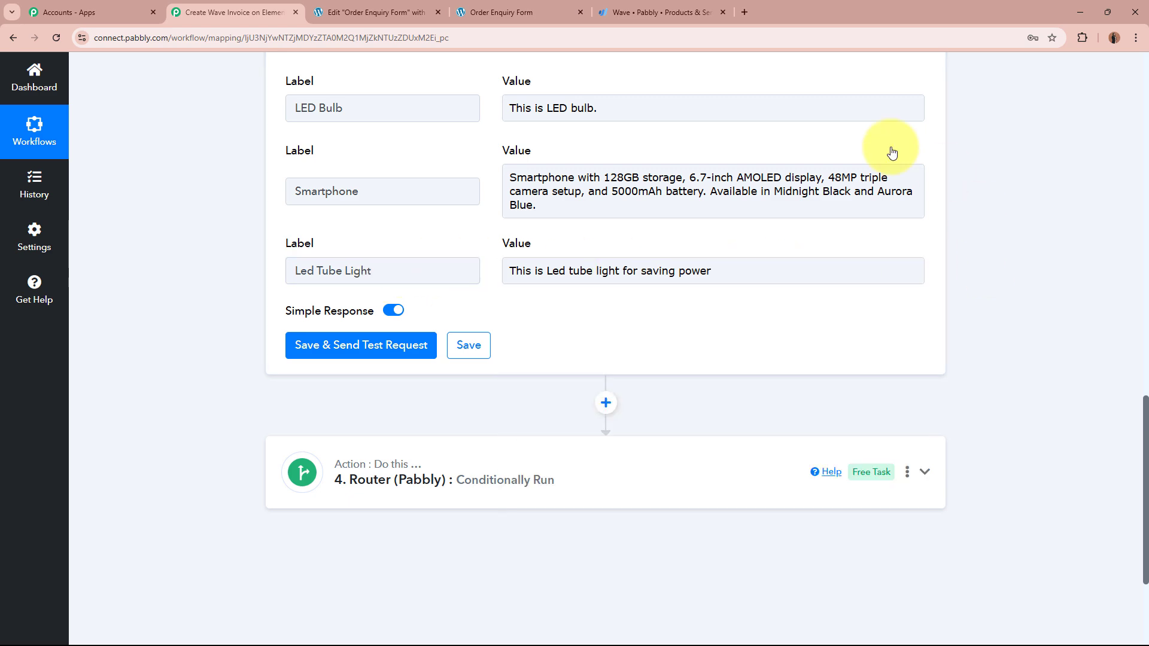
pyautogui.scroll(4, 749, 256)
# Step: Map the Elementor form submission's Product Name into the Lookup Key
pyautogui.scroll(2, 747, 256)
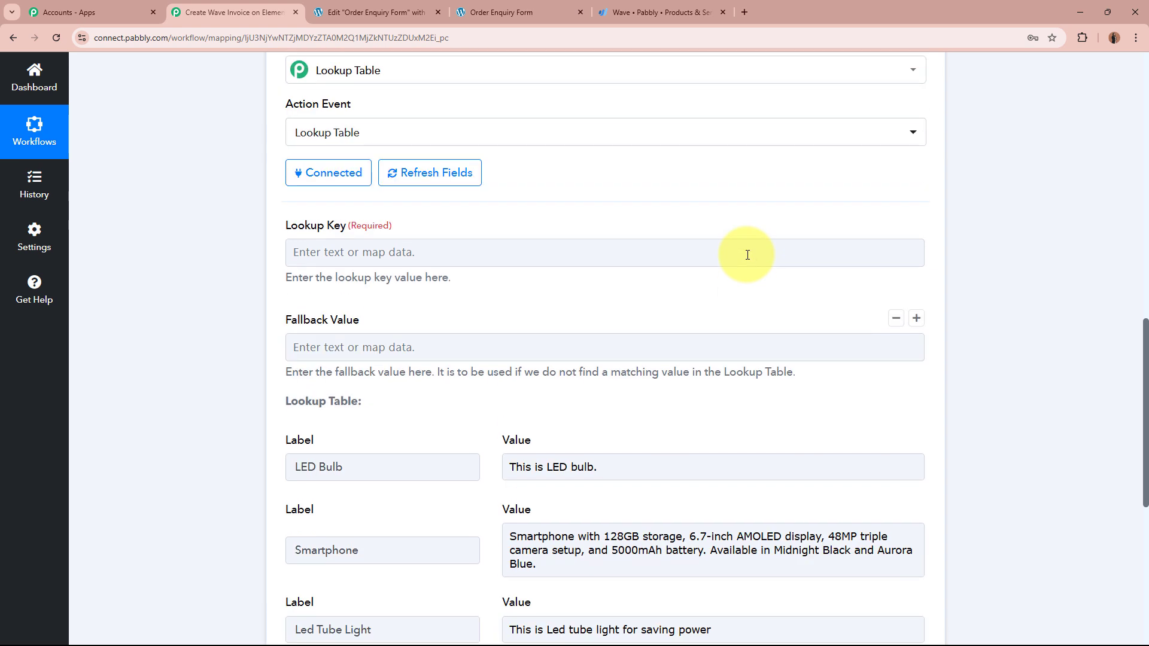
pyautogui.click(421, 252)
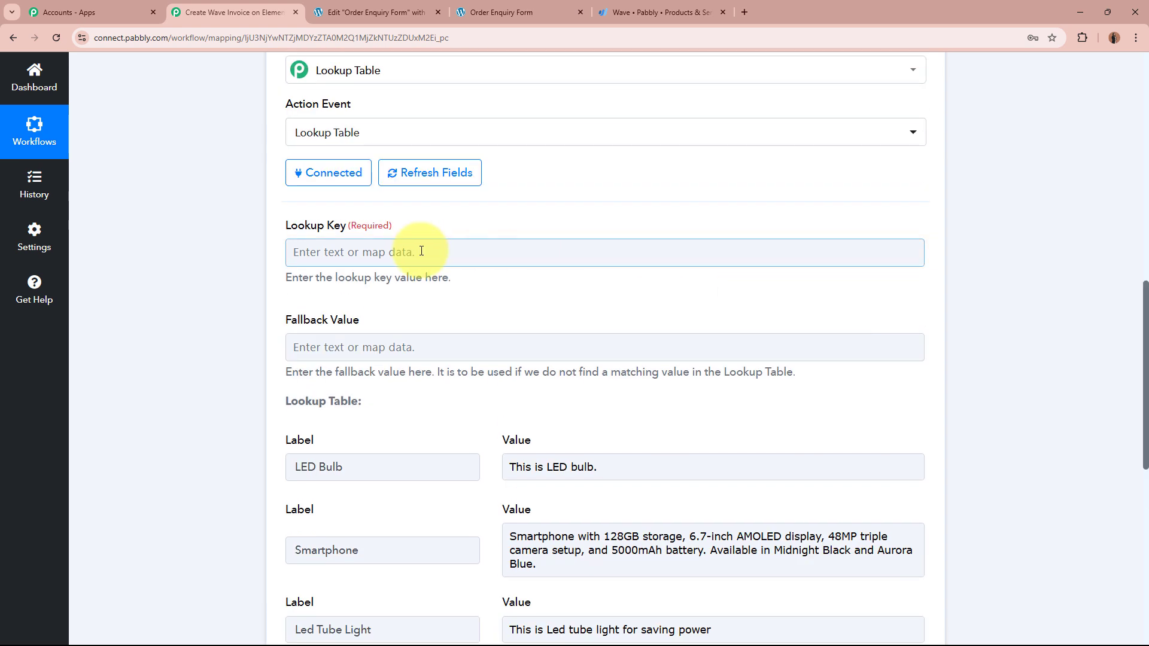
pyautogui.click(421, 252)
pyautogui.click(521, 370)
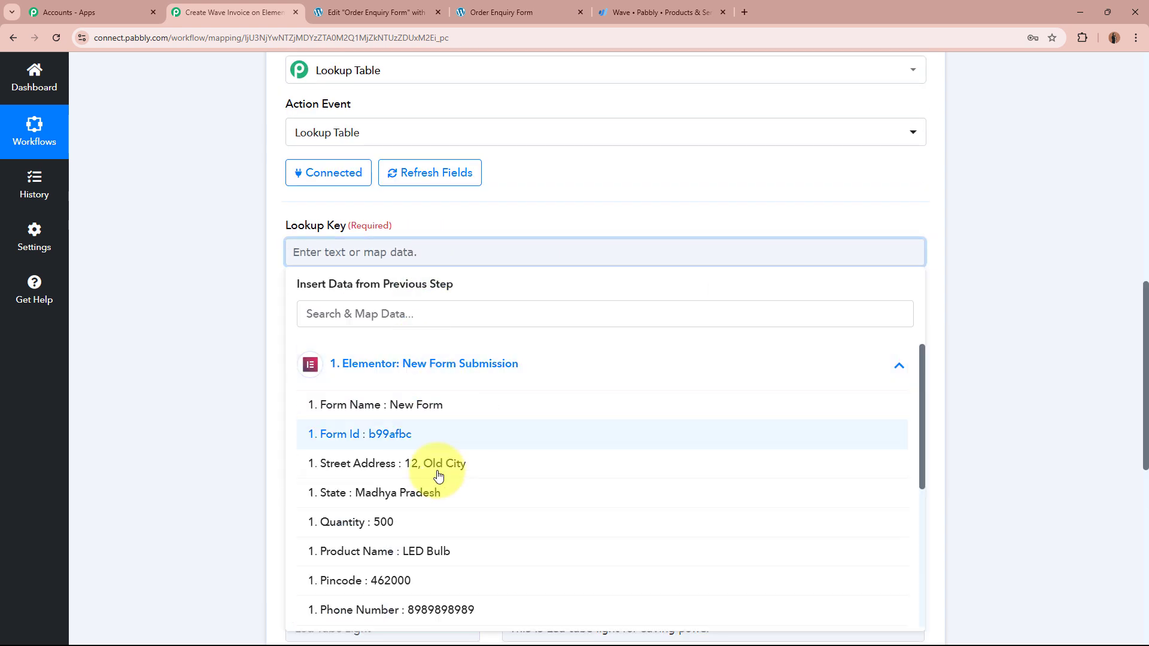
pyautogui.click(441, 551)
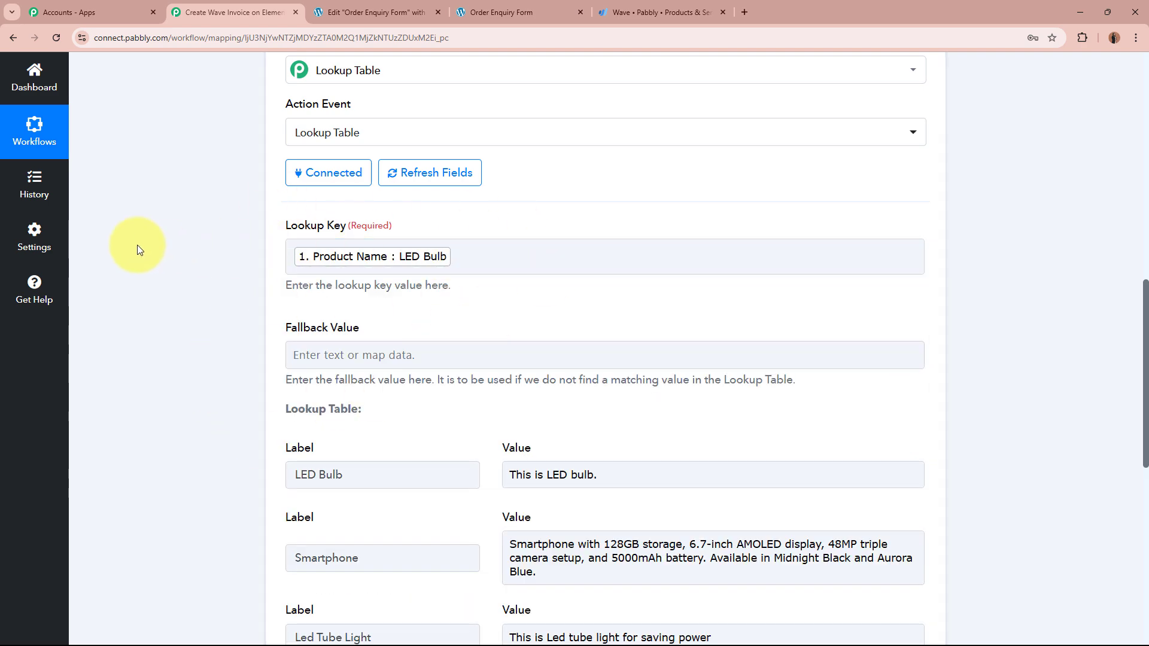
pyautogui.scroll(-4, 136, 240)
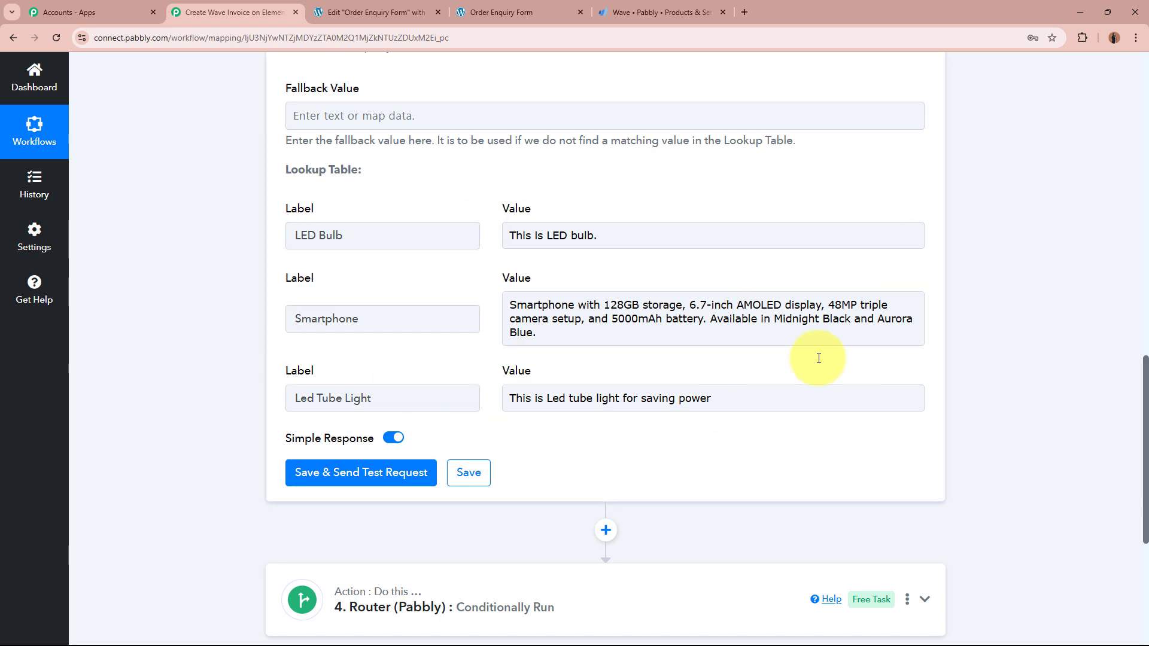
pyautogui.click(154, 341)
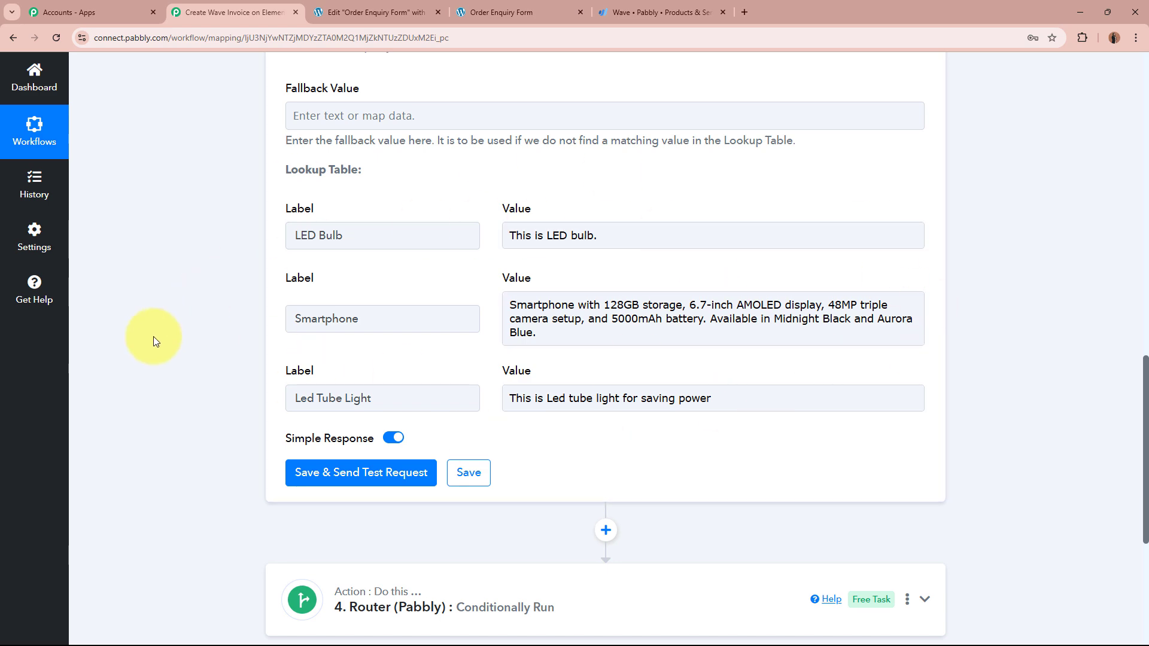
pyautogui.scroll(5, 153, 337)
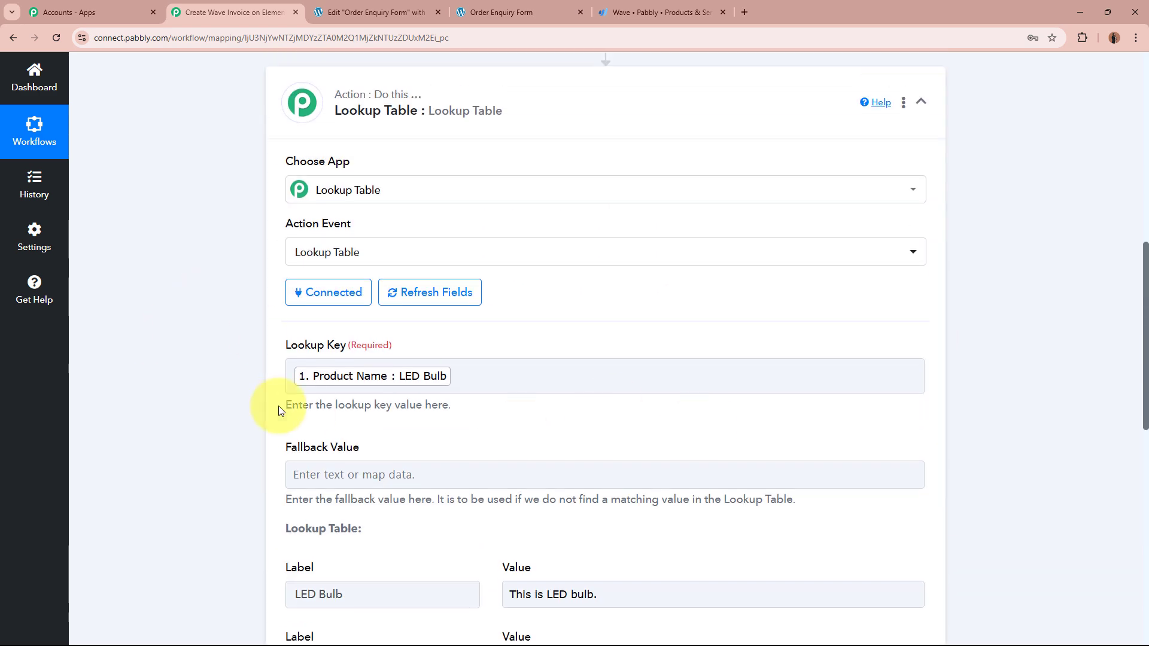
pyautogui.scroll(-1, 167, 373)
pyautogui.scroll(-7, 166, 373)
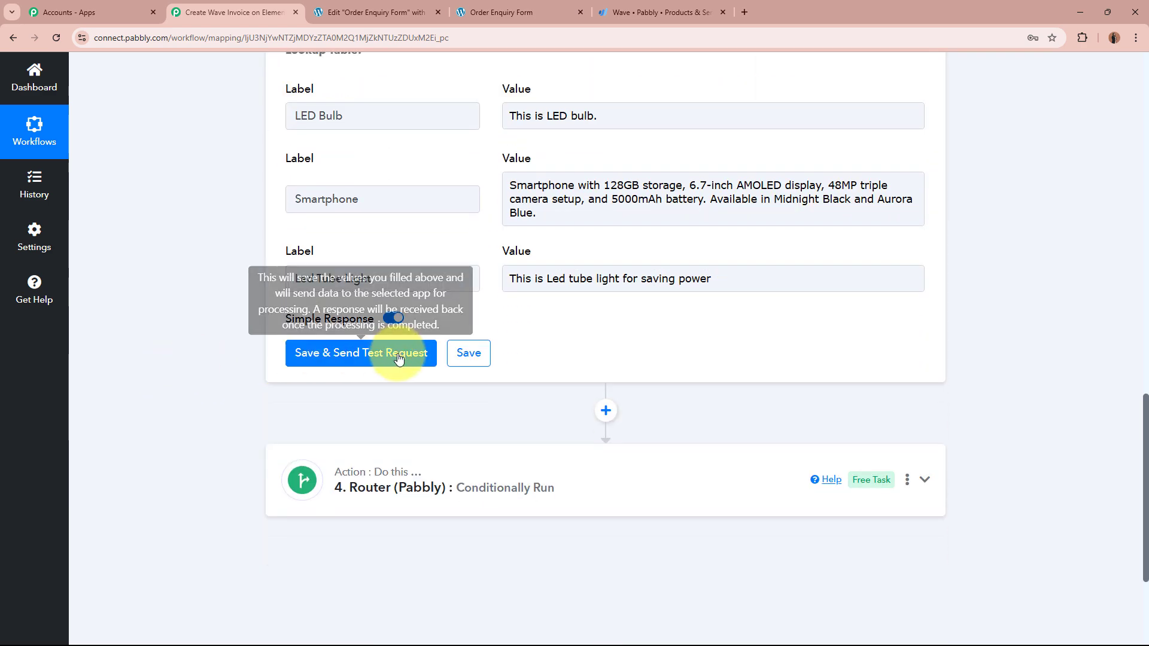
# Step: Save and test the lookup step, confirming it returns LED Bulb with 'This is LED bulb.'
pyautogui.click(398, 352)
pyautogui.scroll(-2, 113, 317)
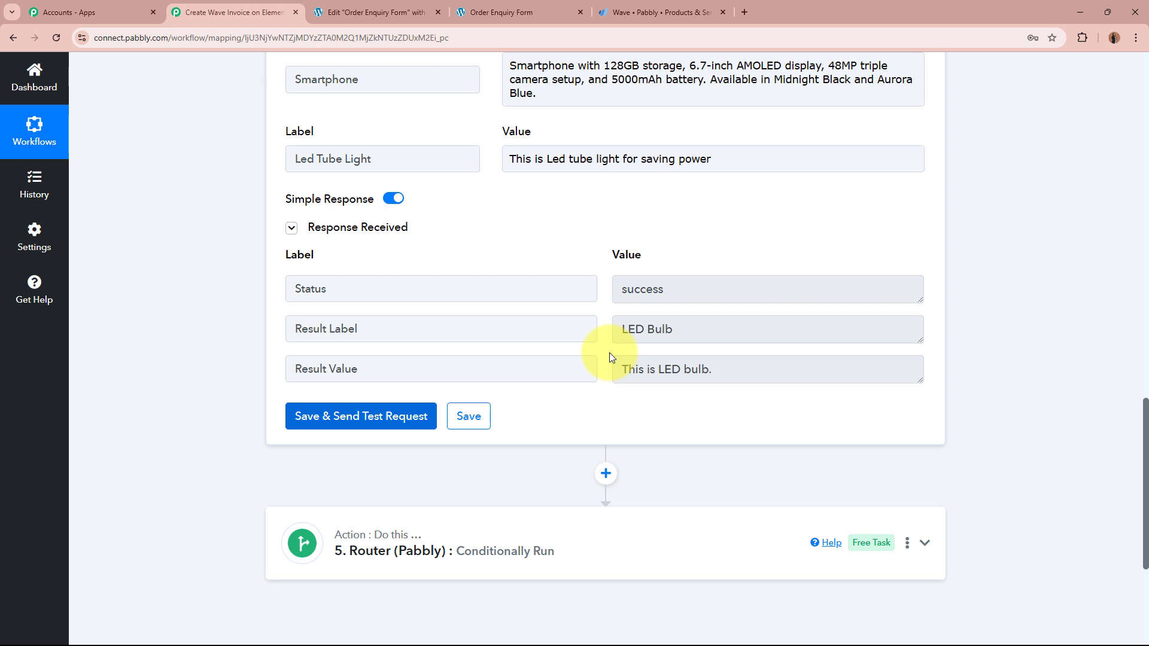
pyautogui.click(799, 329)
pyautogui.moveTo(799, 328); pyautogui.dragTo(569, 329)
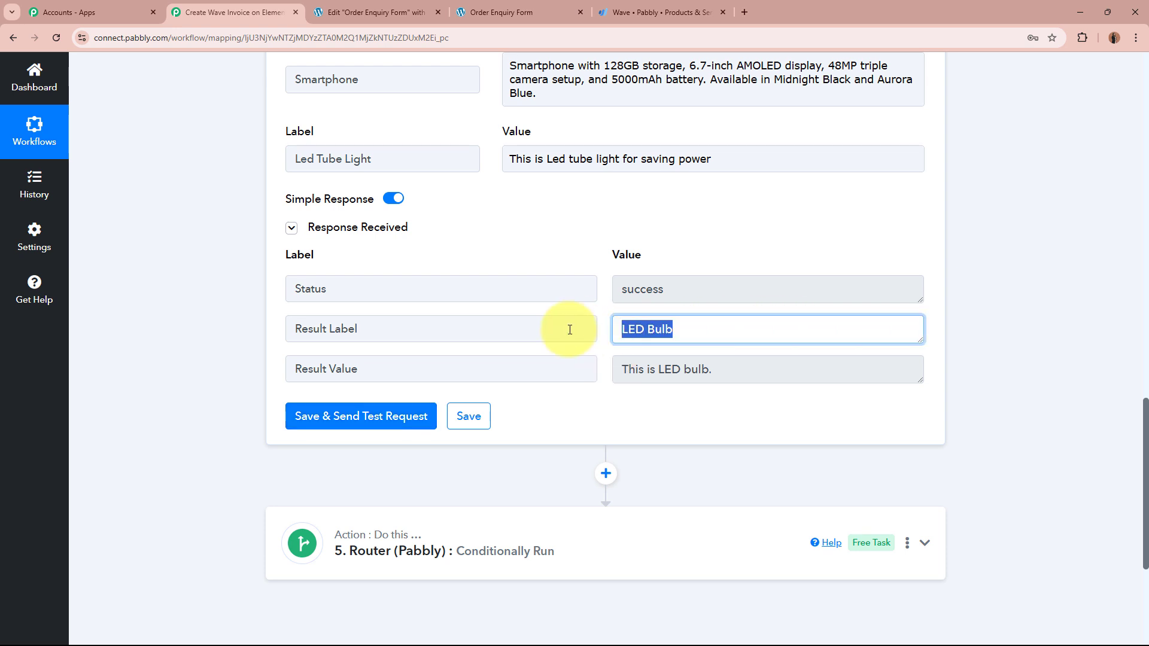
pyautogui.click(733, 372)
pyautogui.moveTo(731, 379); pyautogui.dragTo(595, 380)
pyautogui.click(726, 398)
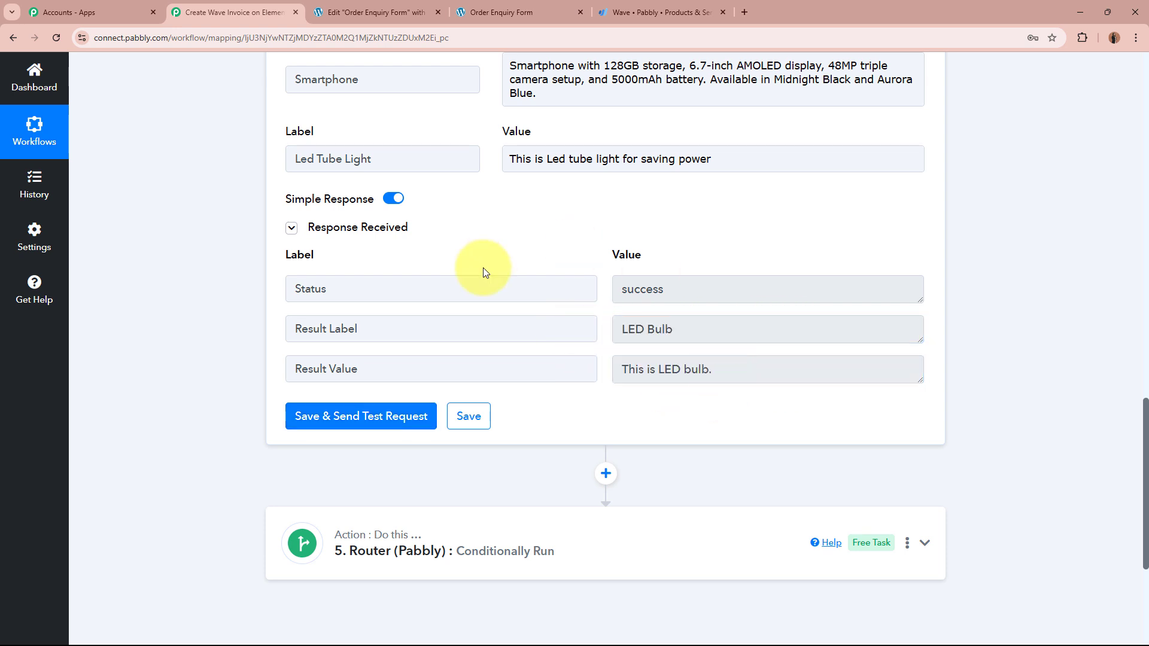
pyautogui.scroll(14, 1040, 371)
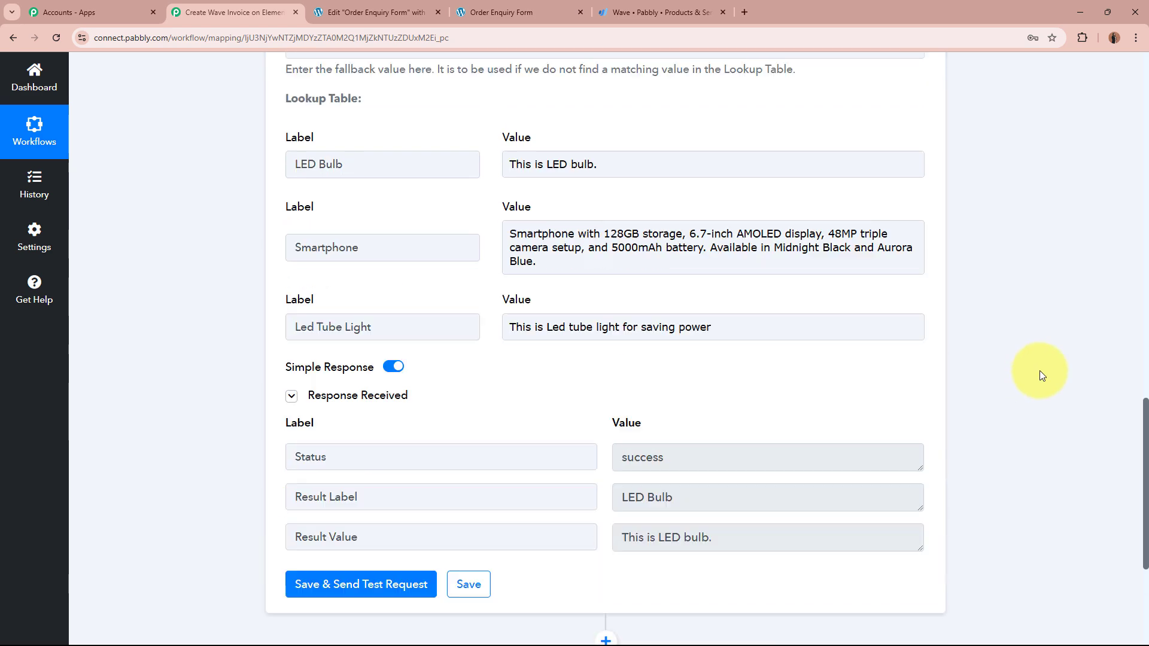
# Step: Collapse the lookup step and rename step 4 from its old name to 'Product Description'
pyautogui.click(627, 340)
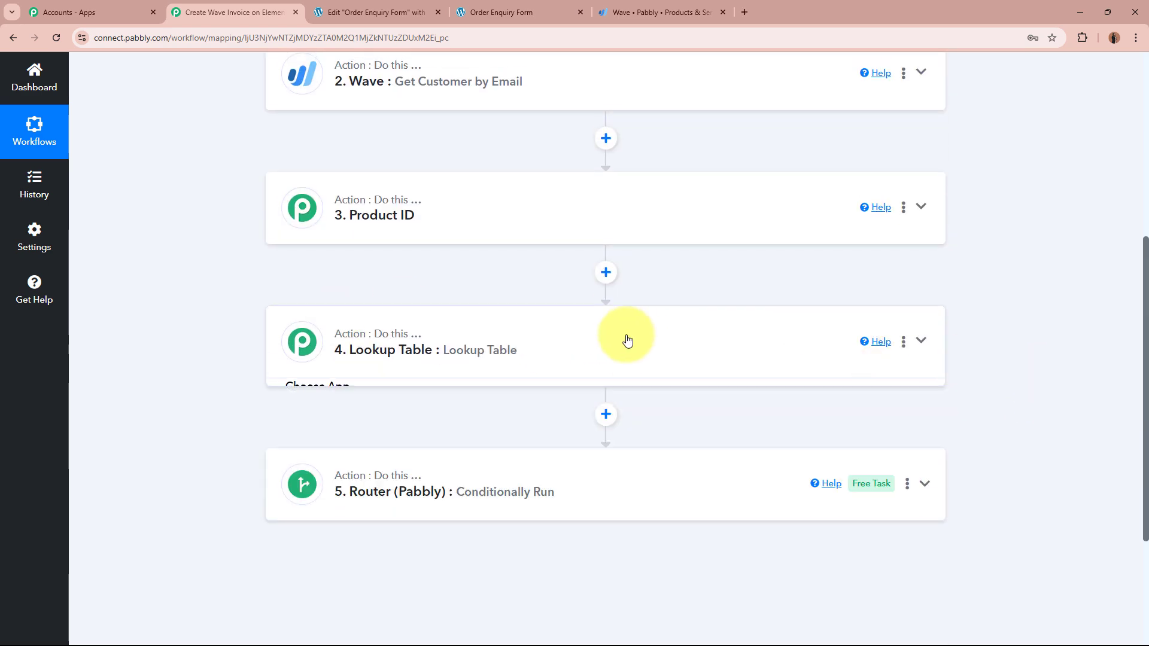
pyautogui.scroll(4, 626, 336)
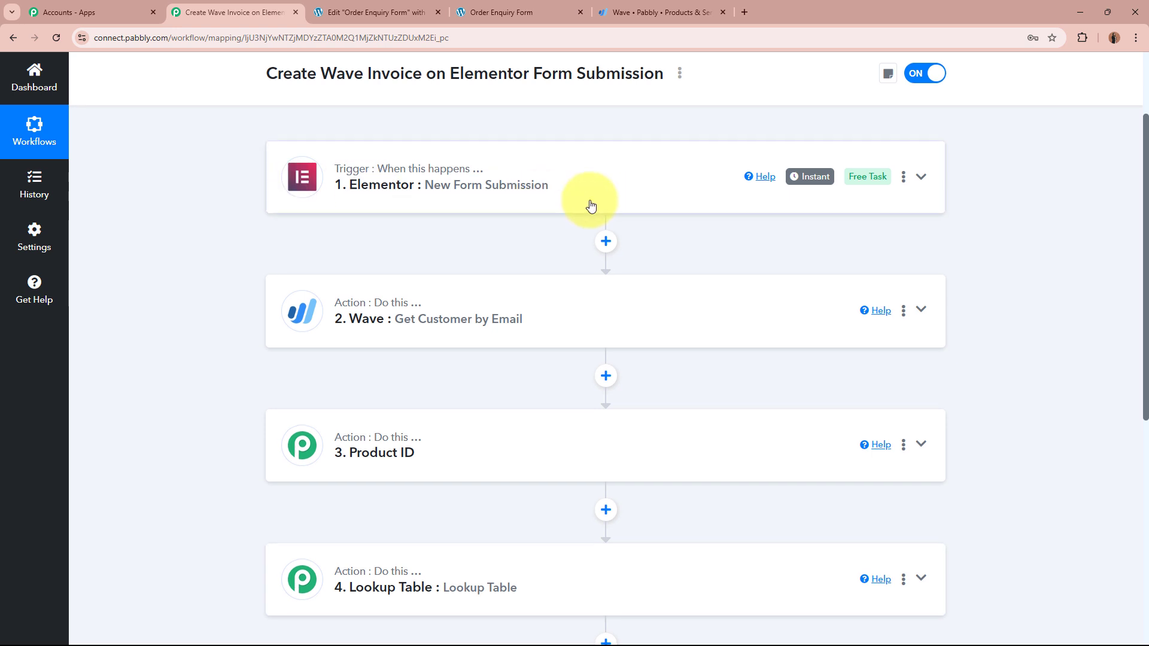
pyautogui.scroll(-2, 590, 206)
pyautogui.scroll(-4, 456, 469)
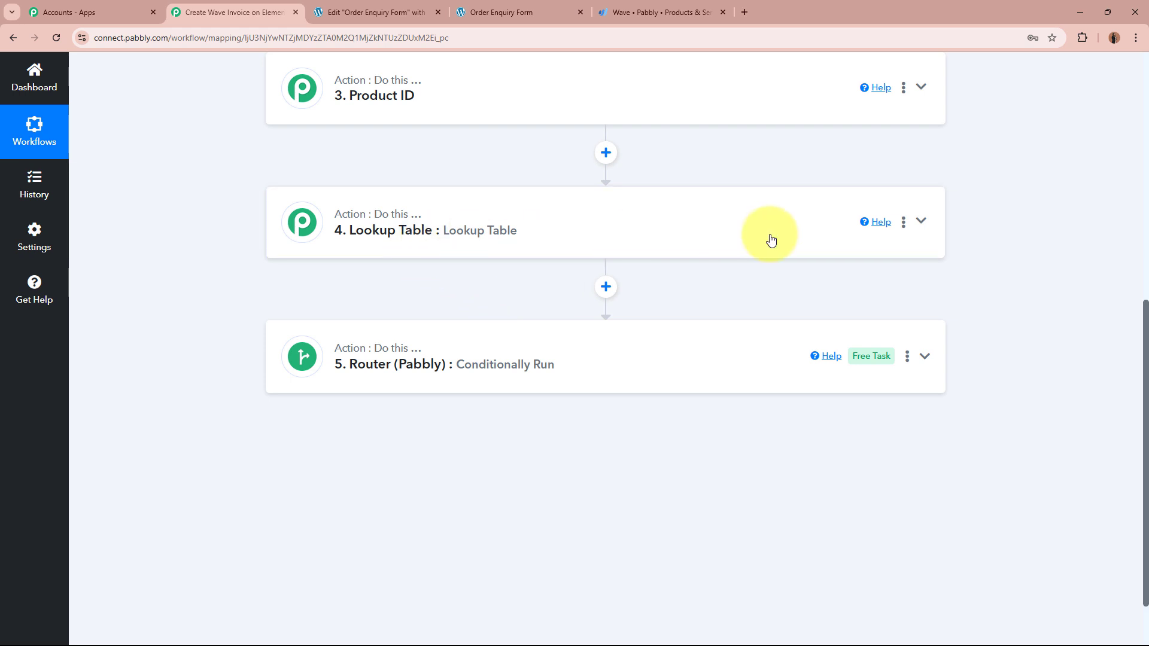
pyautogui.click(903, 225)
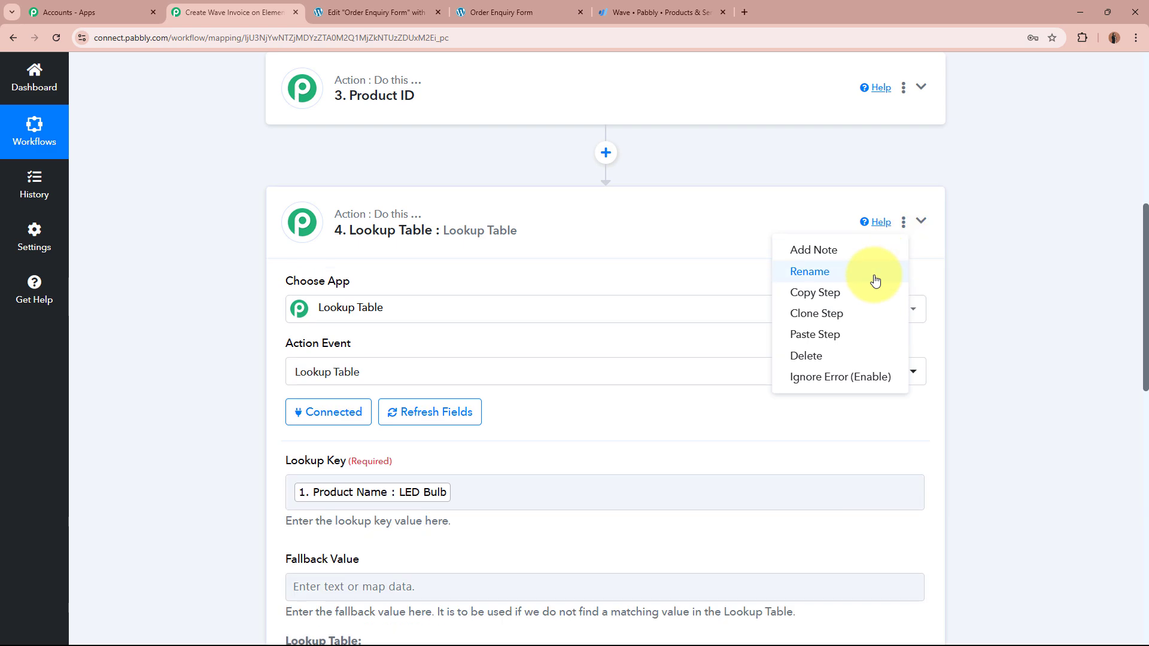
pyautogui.click(872, 277)
pyautogui.moveTo(569, 357); pyautogui.dragTo(343, 348)
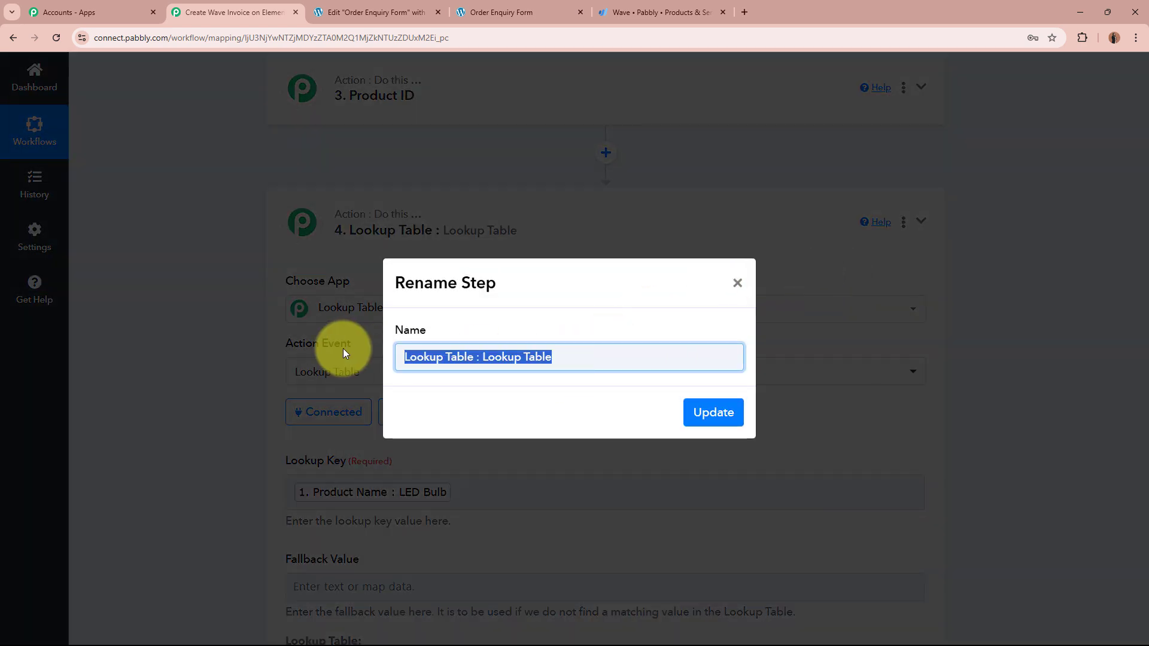
pyautogui.press('BackSpace')
pyautogui.write('Product Description')
pyautogui.press('Return')
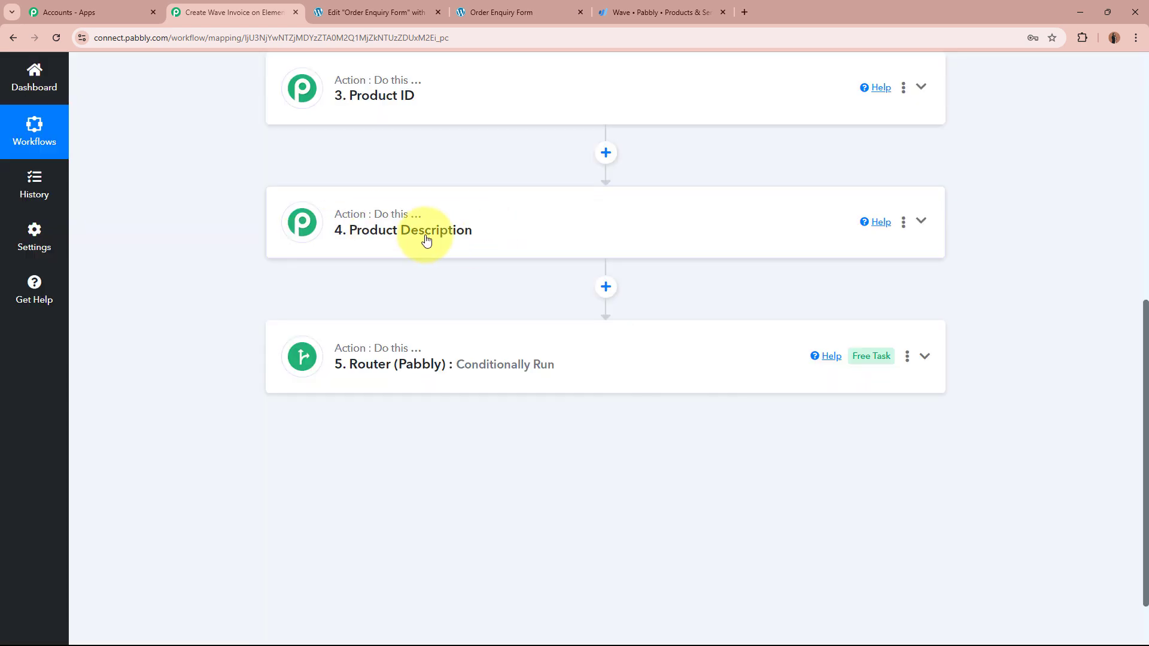
pyautogui.scroll(2, 506, 249)
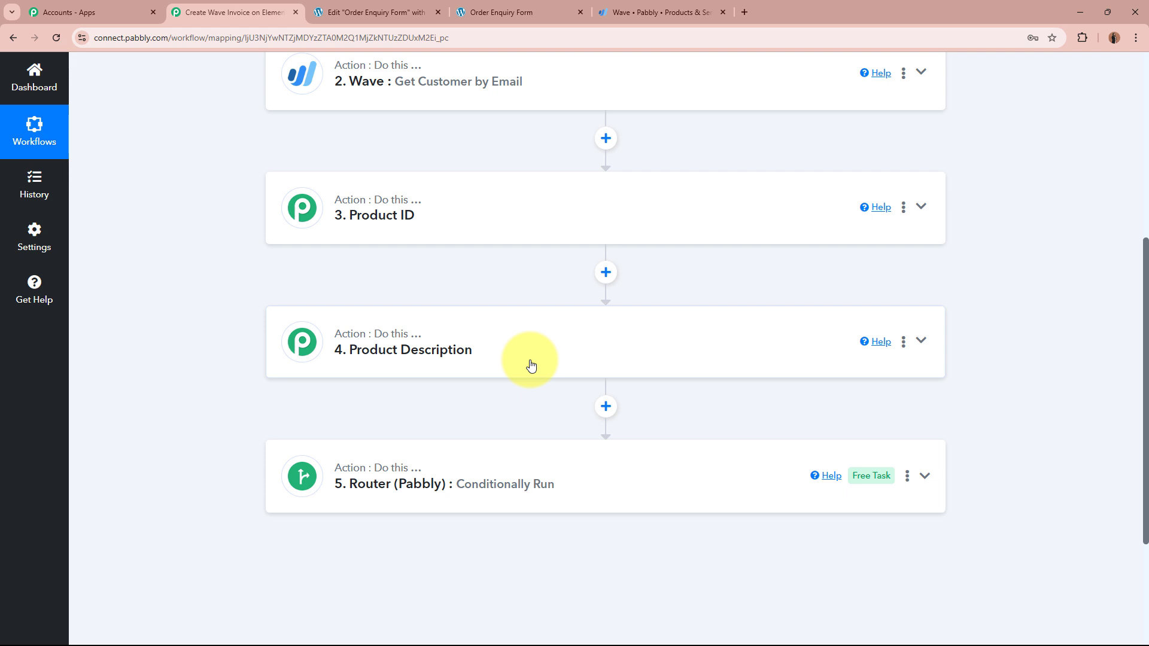
# Step: Insert a Lookup Table app step with the Lookup Table action event above the Router and connect it
pyautogui.click(607, 408)
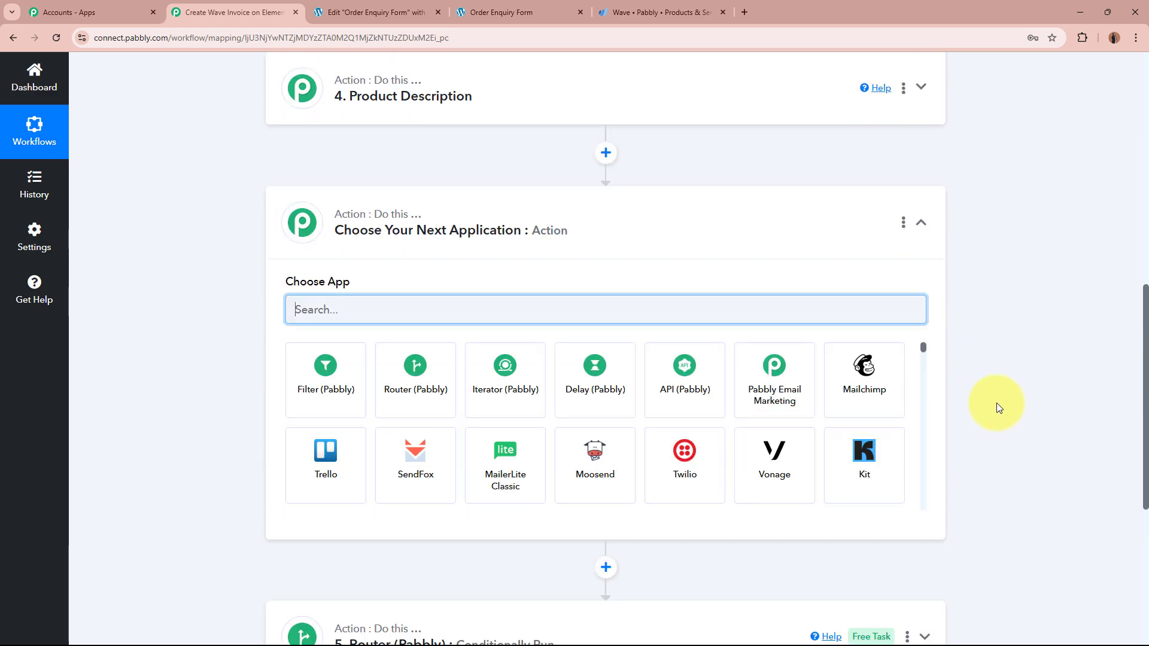
pyautogui.write('Lookup')
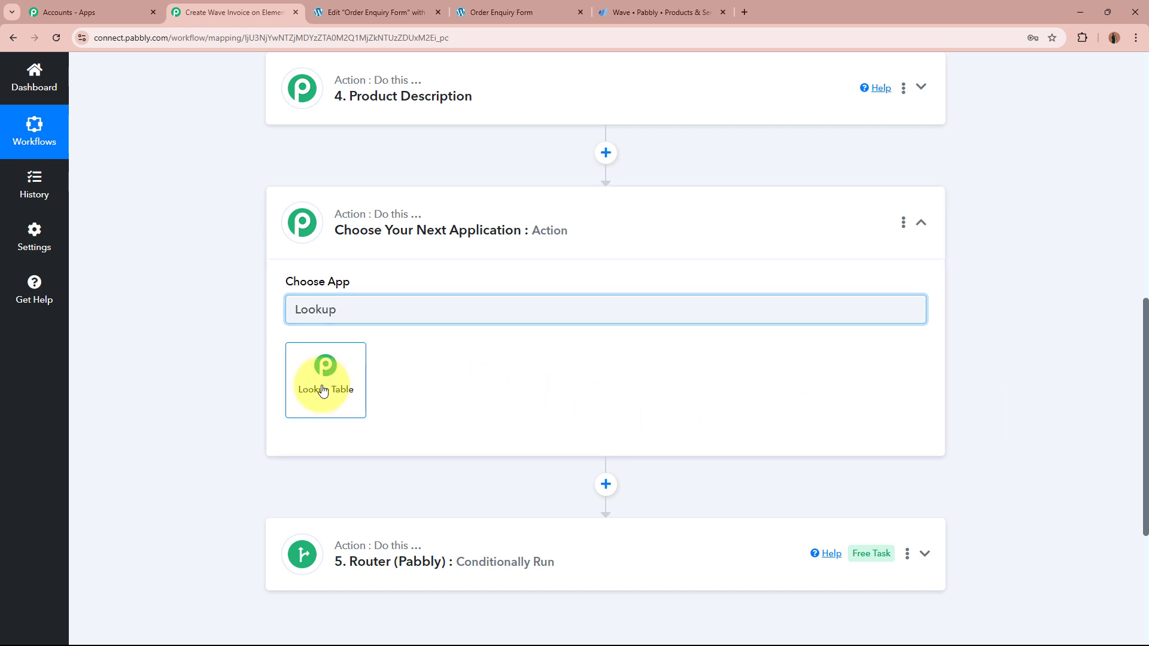
pyautogui.click(322, 384)
pyautogui.click(372, 370)
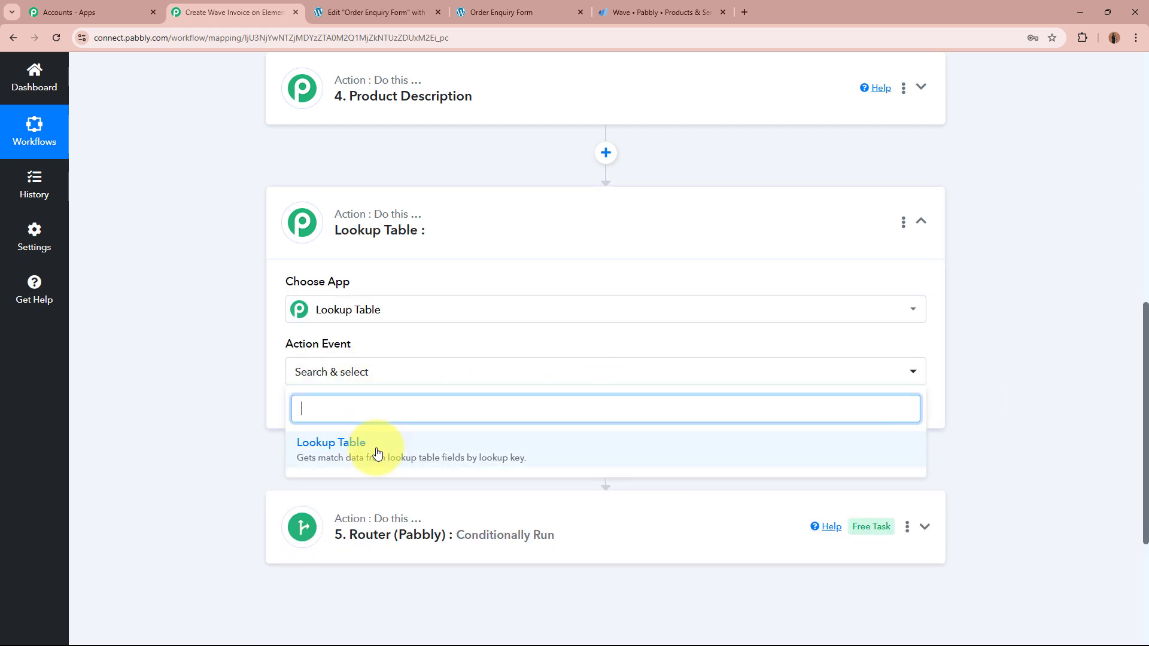
pyautogui.click(377, 449)
pyautogui.click(318, 423)
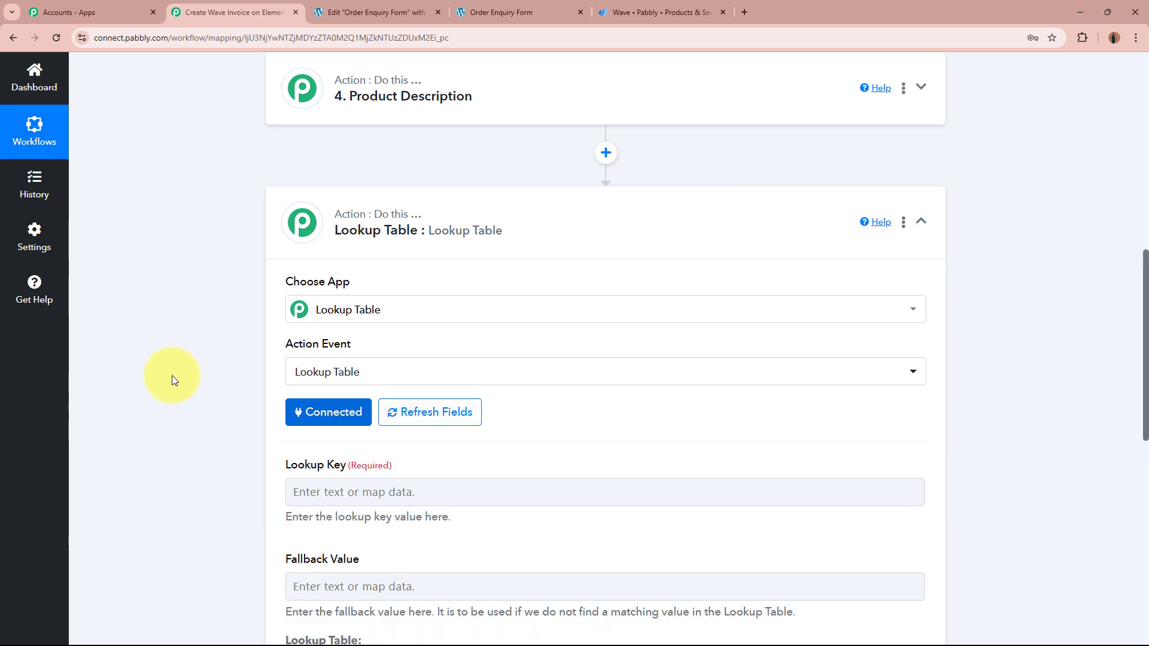
pyautogui.scroll(-4, 168, 370)
pyautogui.scroll(-2, 109, 284)
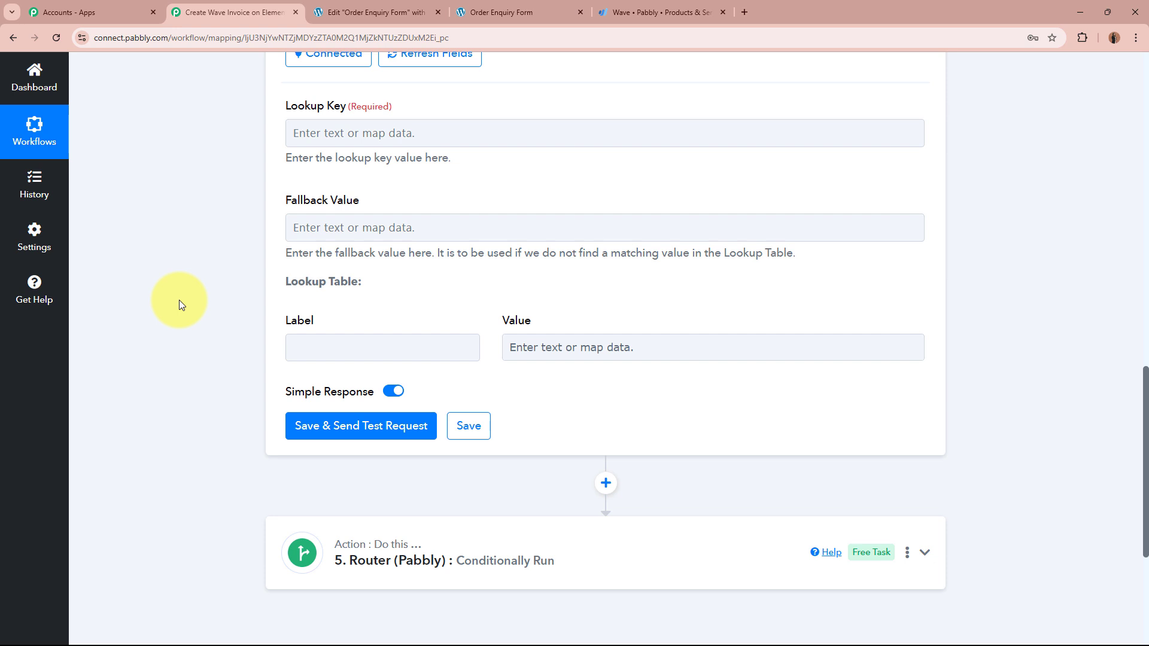
pyautogui.scroll(-3, 249, 311)
# Step: Enter lookup pairs LED Bulb → 100, Smartphone → 15000 and Led Tube Light → 120
pyautogui.scroll(1, 1057, 298)
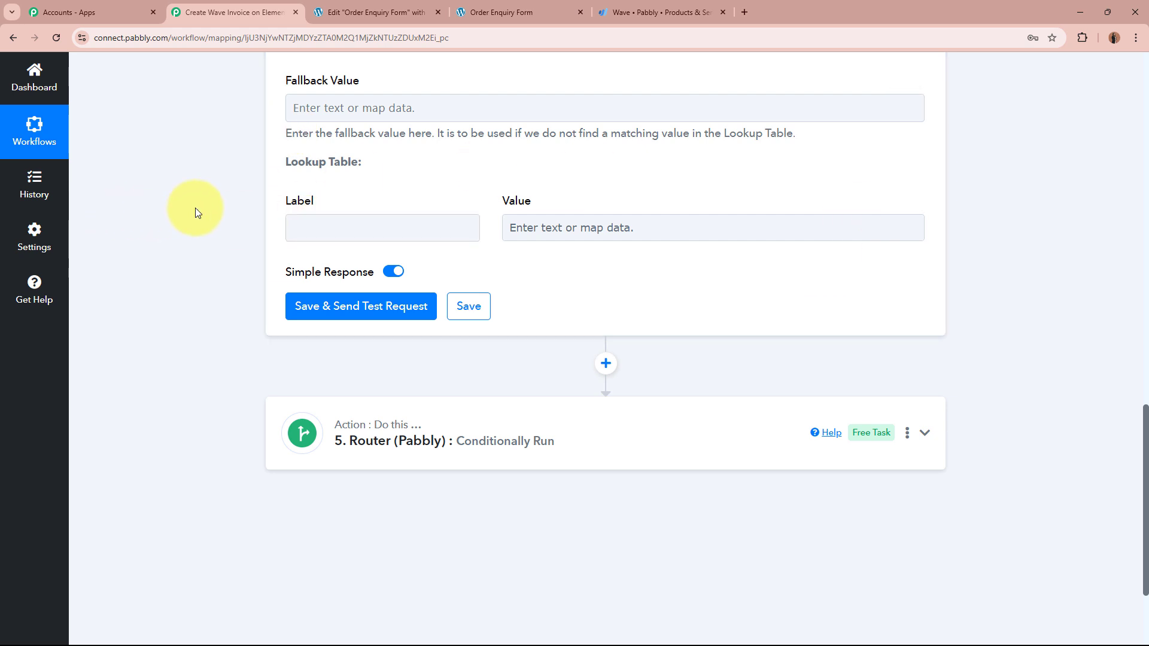
pyautogui.click(403, 229)
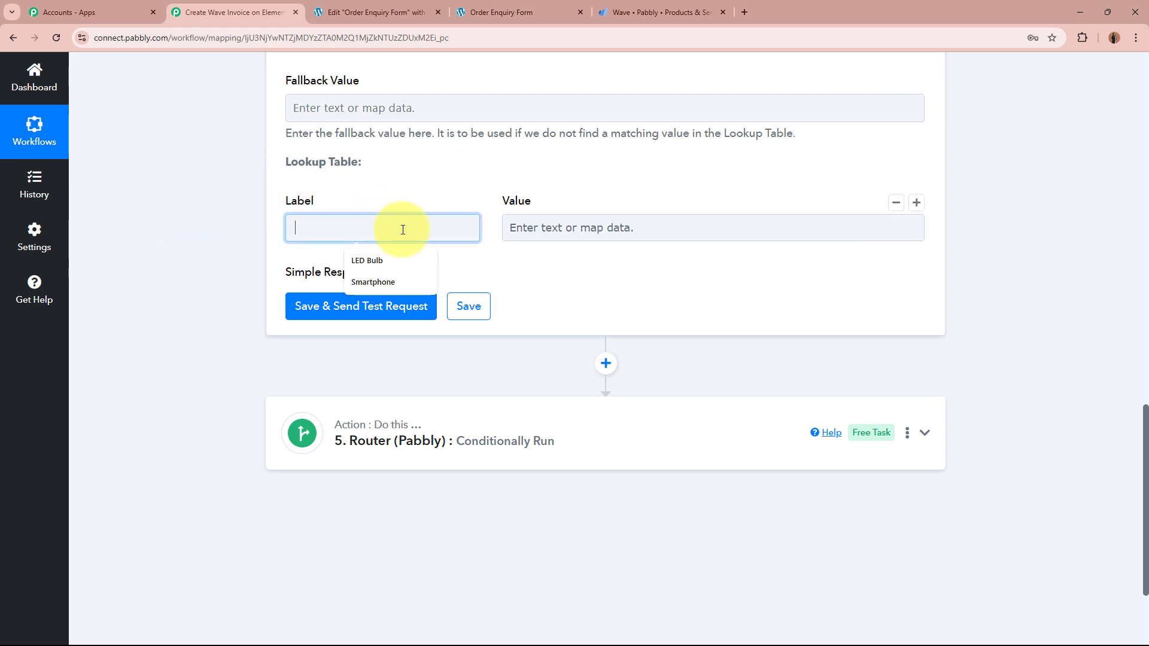
pyautogui.click(623, 230)
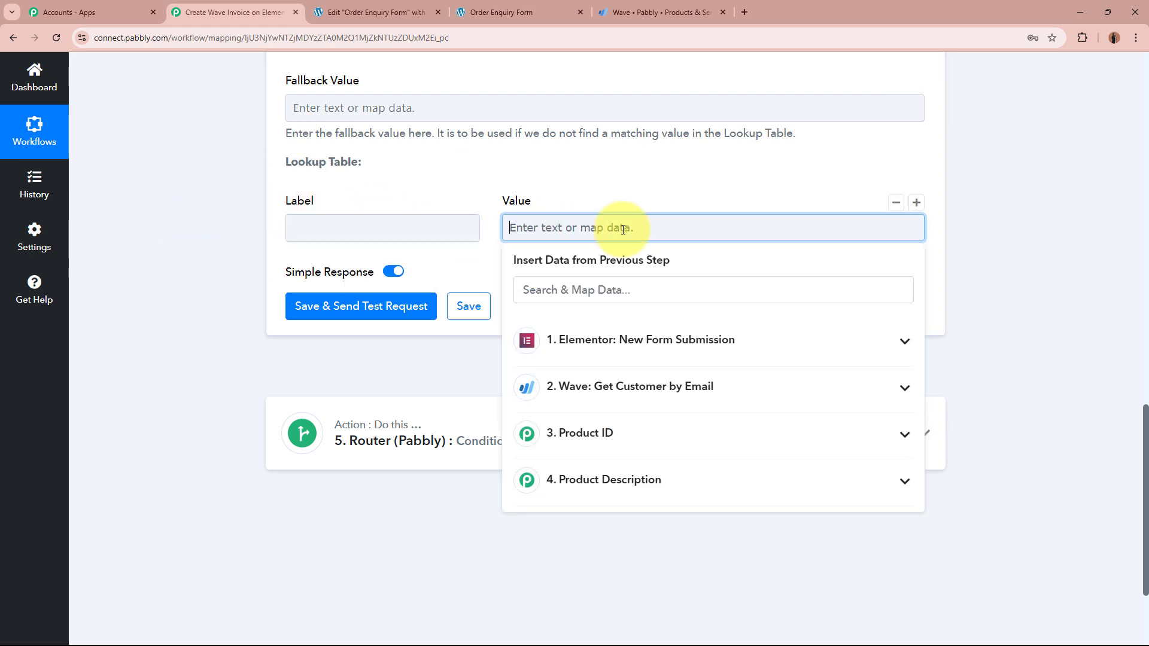
pyautogui.click(191, 238)
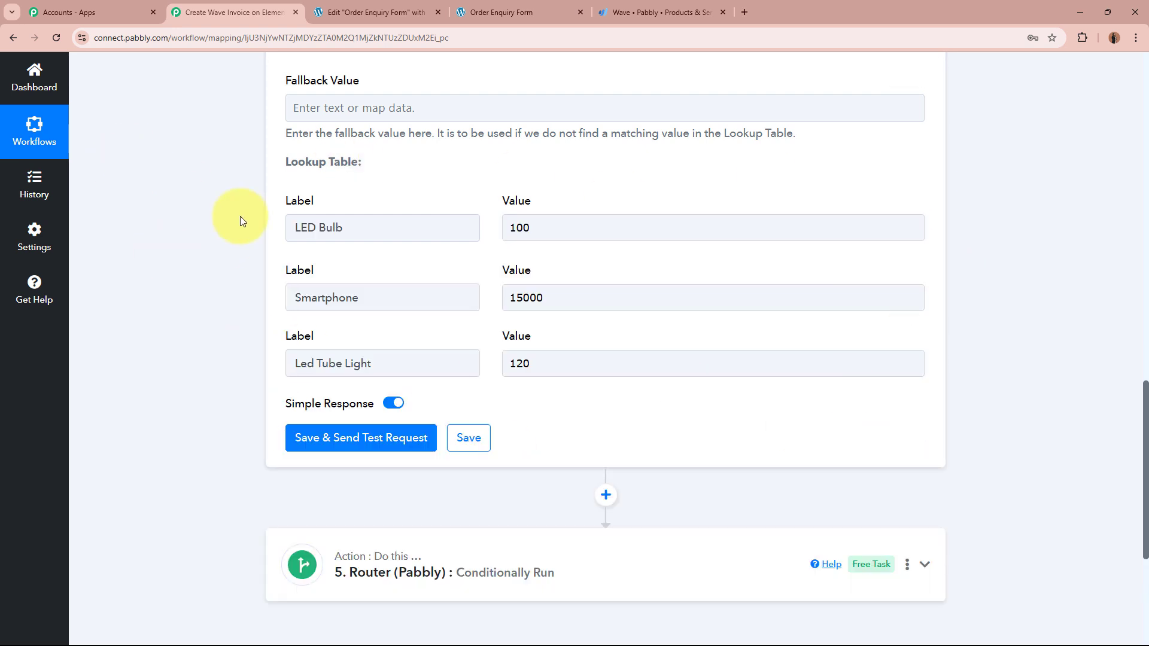
pyautogui.click(397, 225)
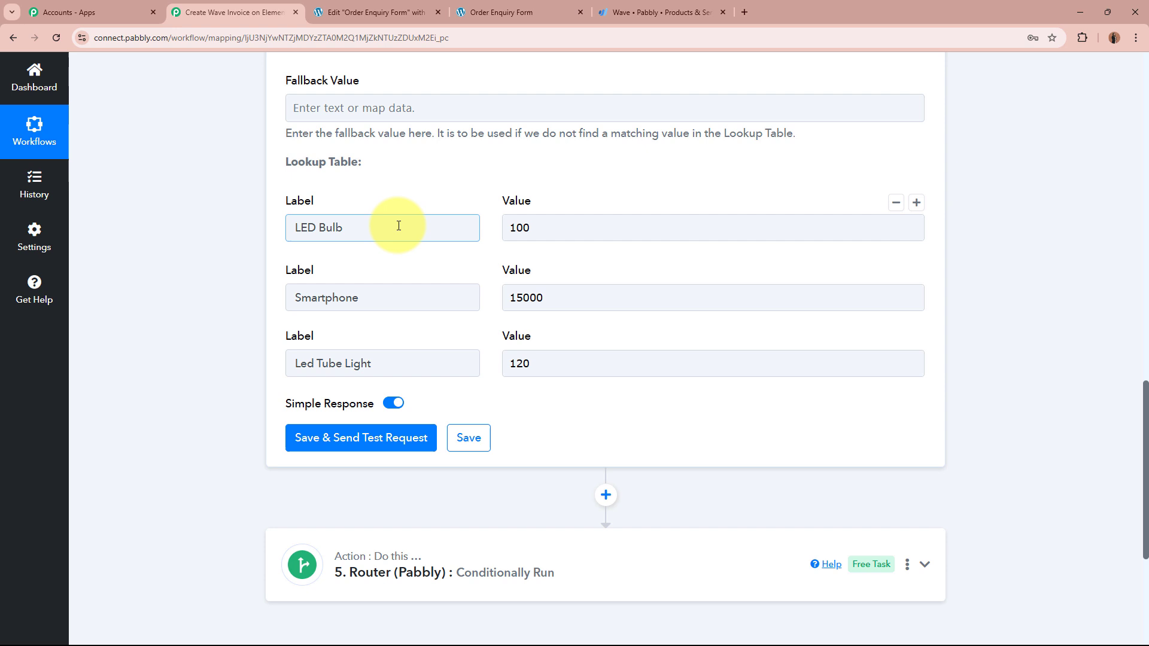
pyautogui.click(639, 219)
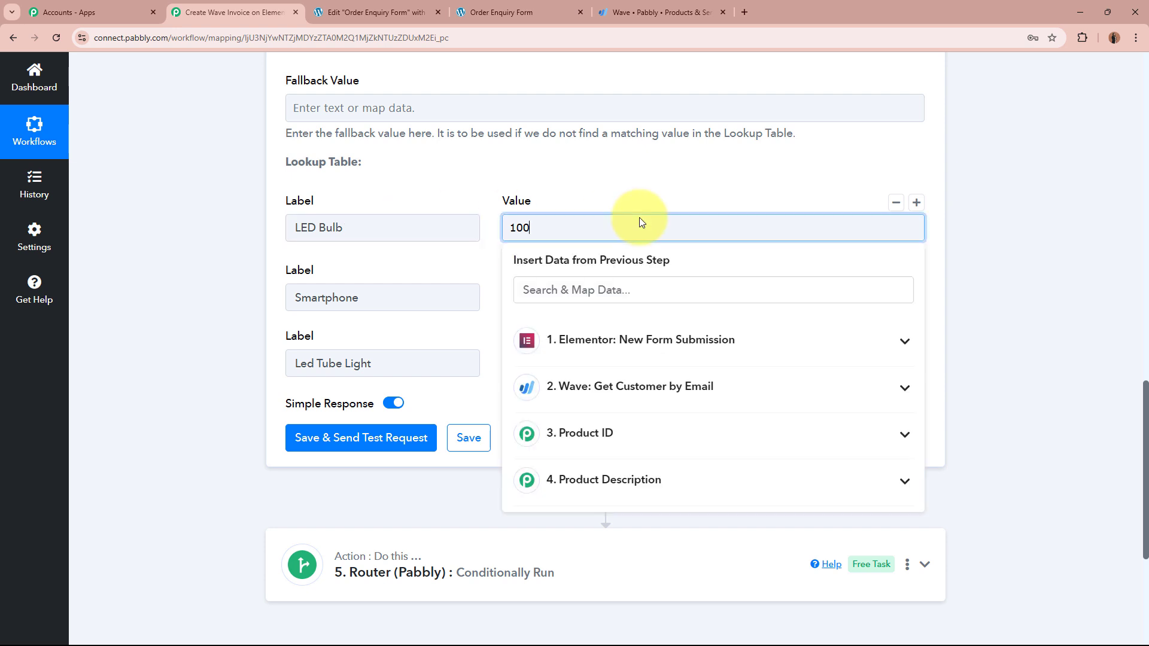
pyautogui.click(392, 298)
pyautogui.click(641, 298)
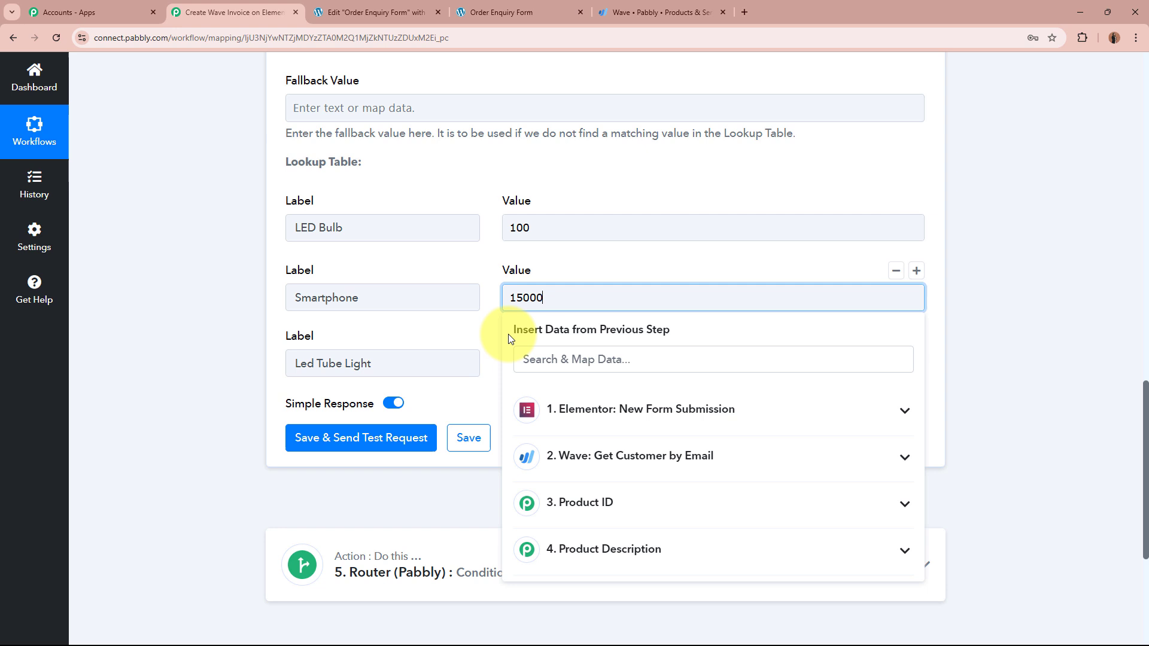
pyautogui.click(397, 364)
pyautogui.click(564, 369)
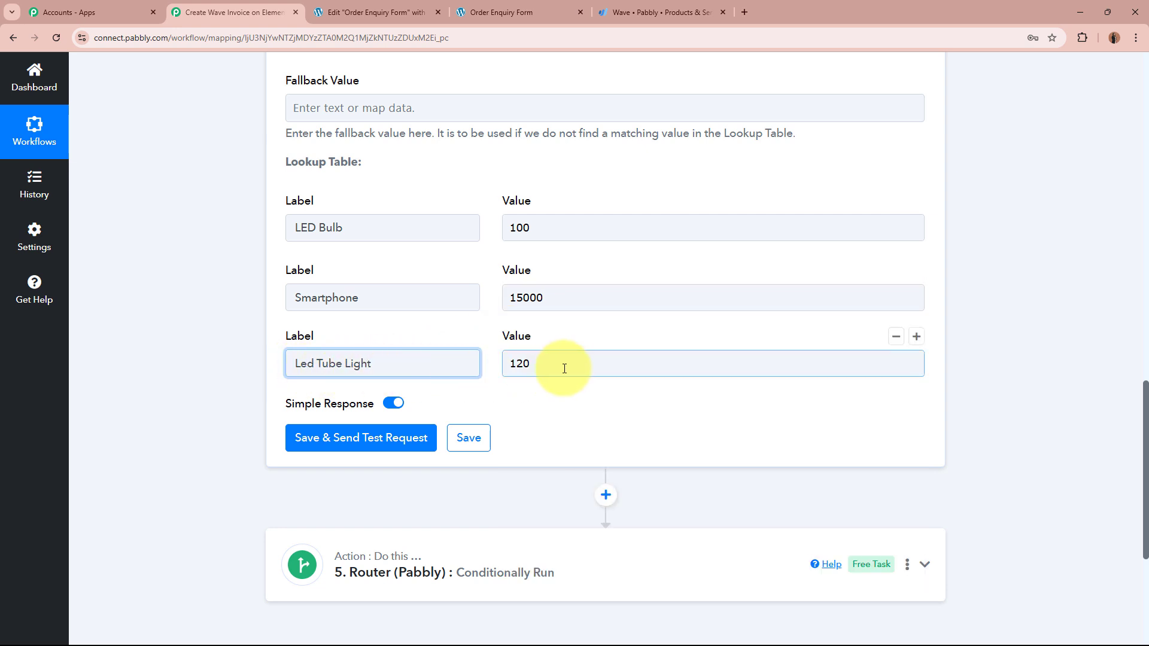
pyautogui.click(226, 353)
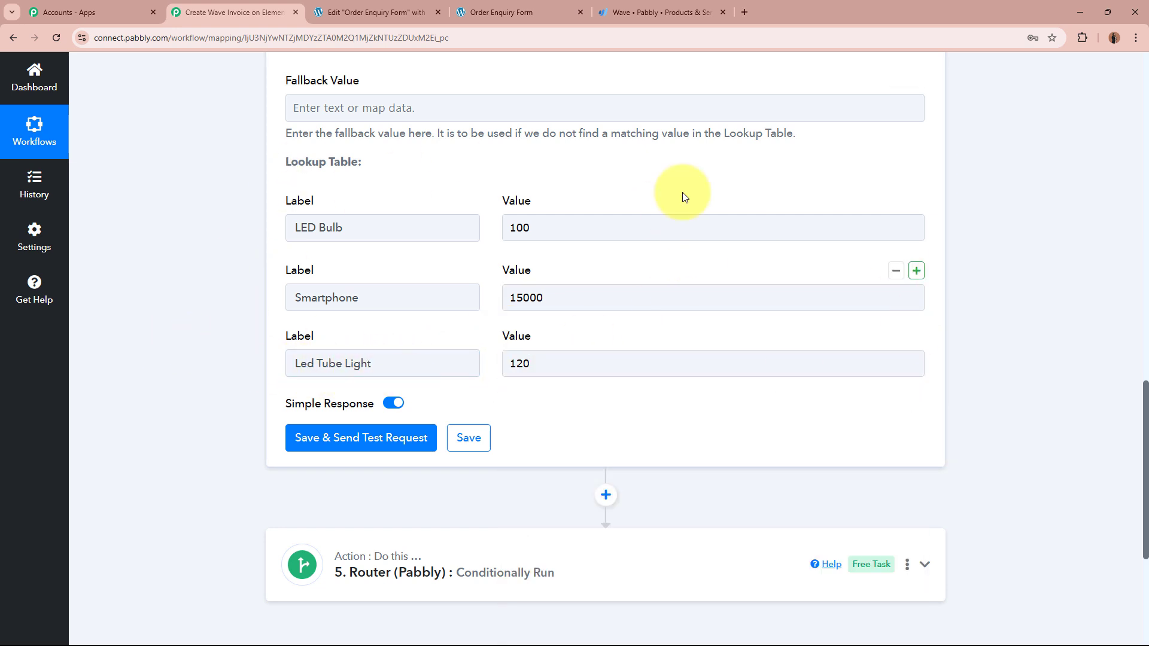
pyautogui.click(329, 227)
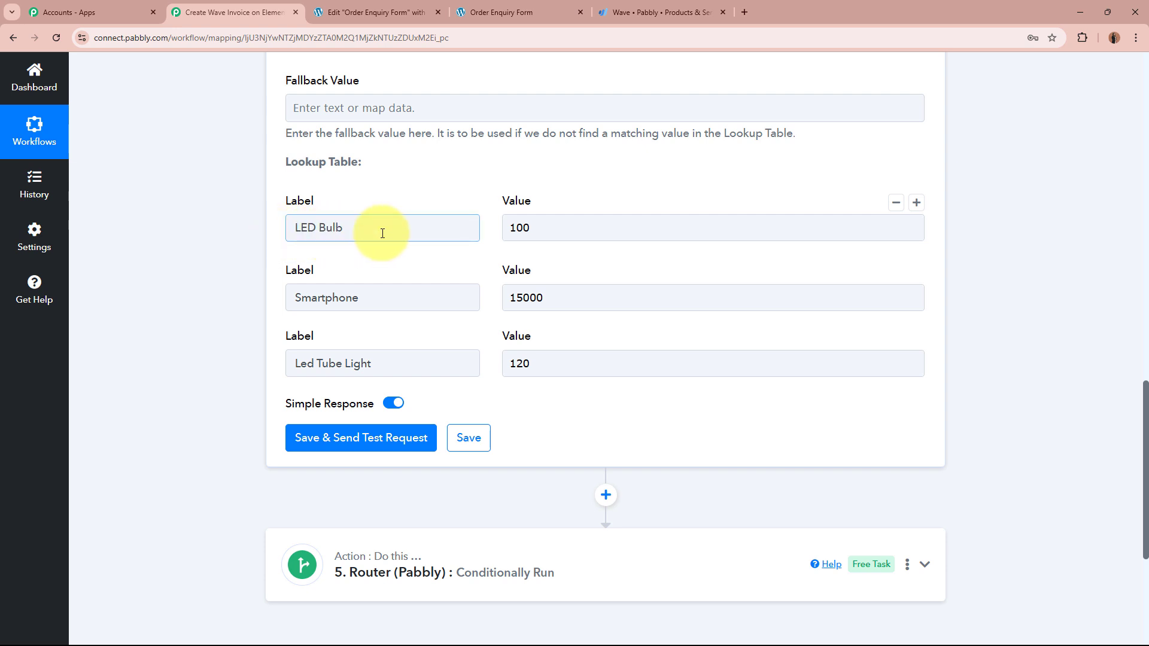
pyautogui.click(511, 240)
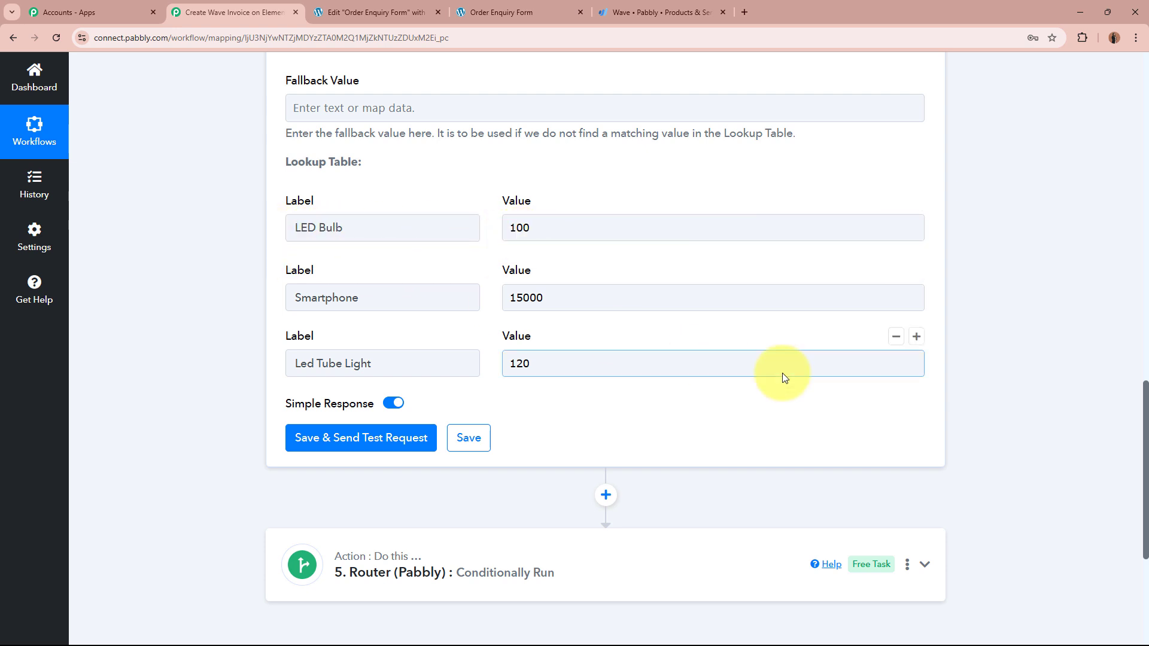
# Step: Map the Elementor form submission's Product Name into the Lookup Key
pyautogui.scroll(4, 1045, 351)
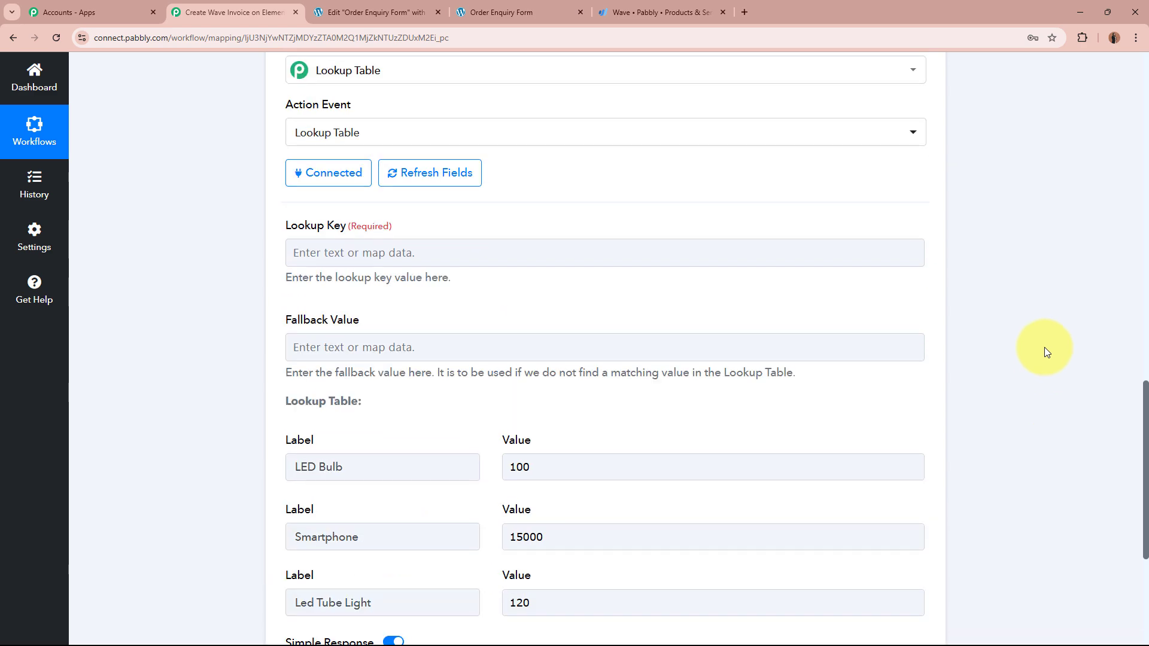
pyautogui.click(493, 257)
pyautogui.click(521, 364)
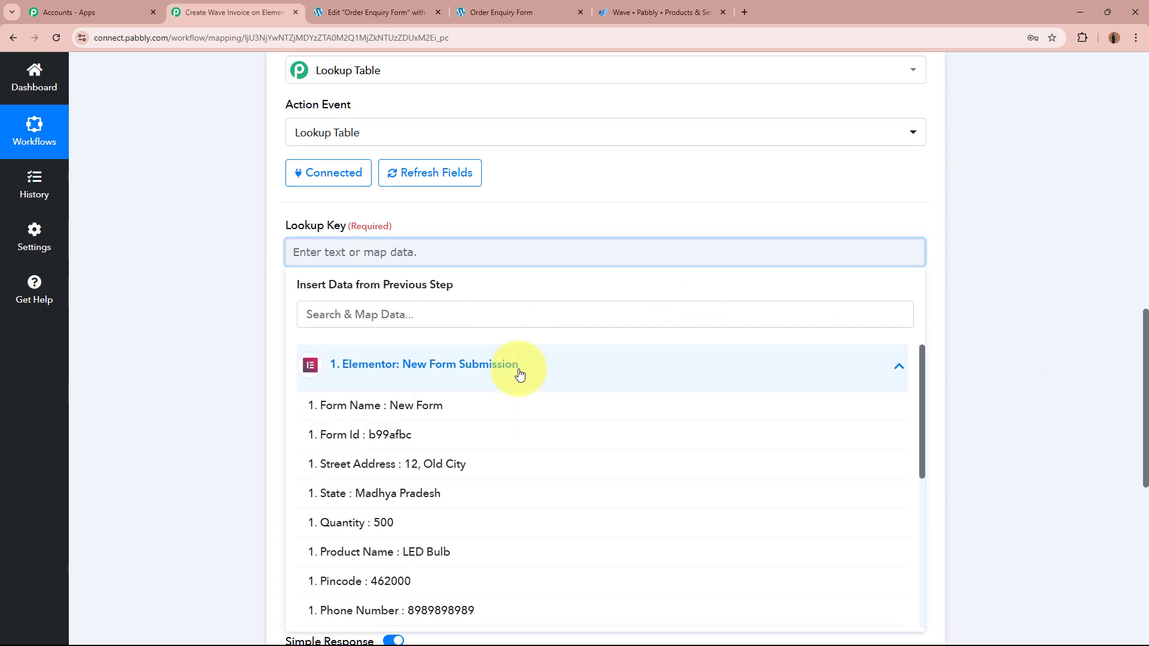
pyautogui.click(451, 553)
pyautogui.click(131, 304)
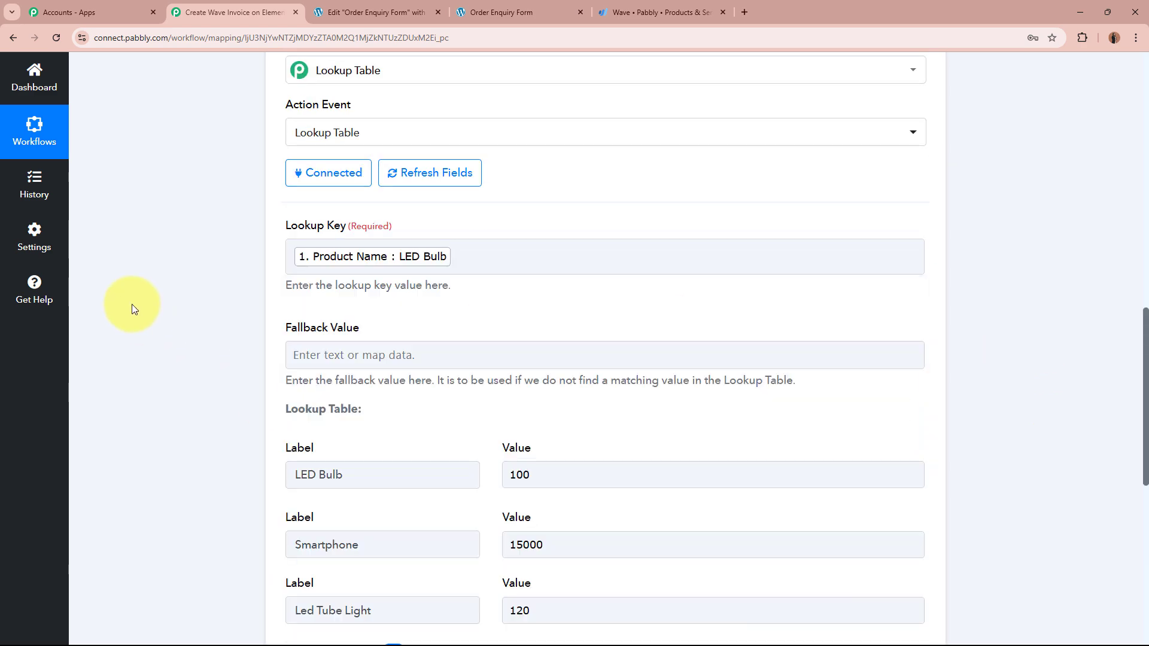
# Step: Save and test the lookup step, confirming it returns LED Bulb with value 100
pyautogui.scroll(-4, 153, 220)
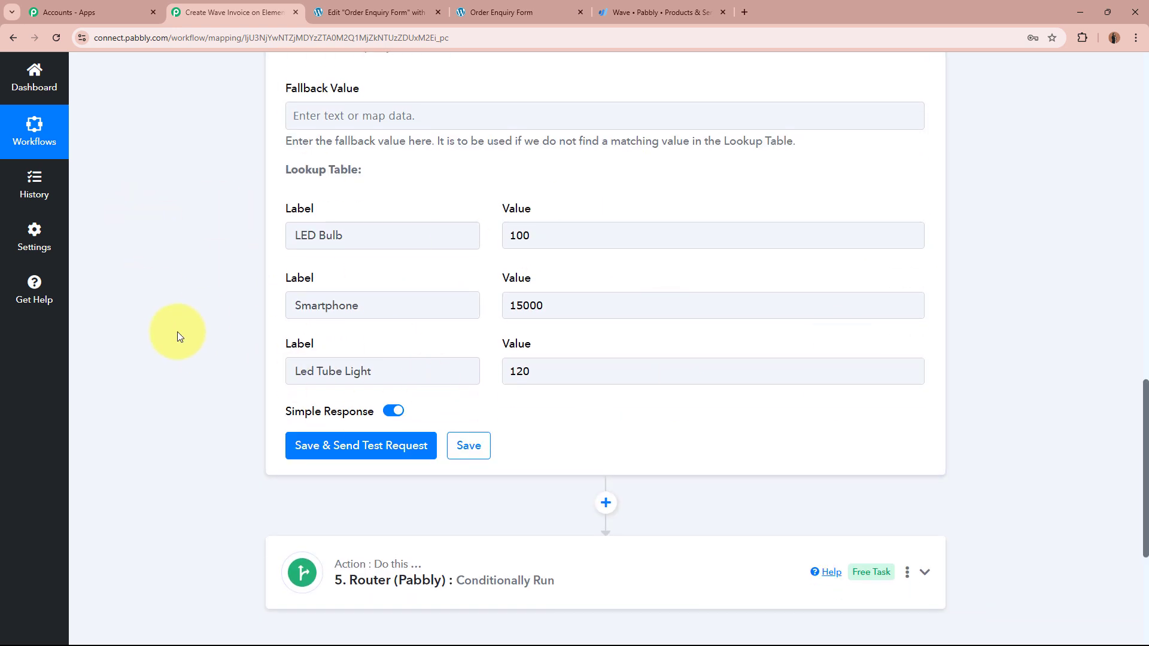
pyautogui.click(410, 452)
pyautogui.scroll(-4, 154, 381)
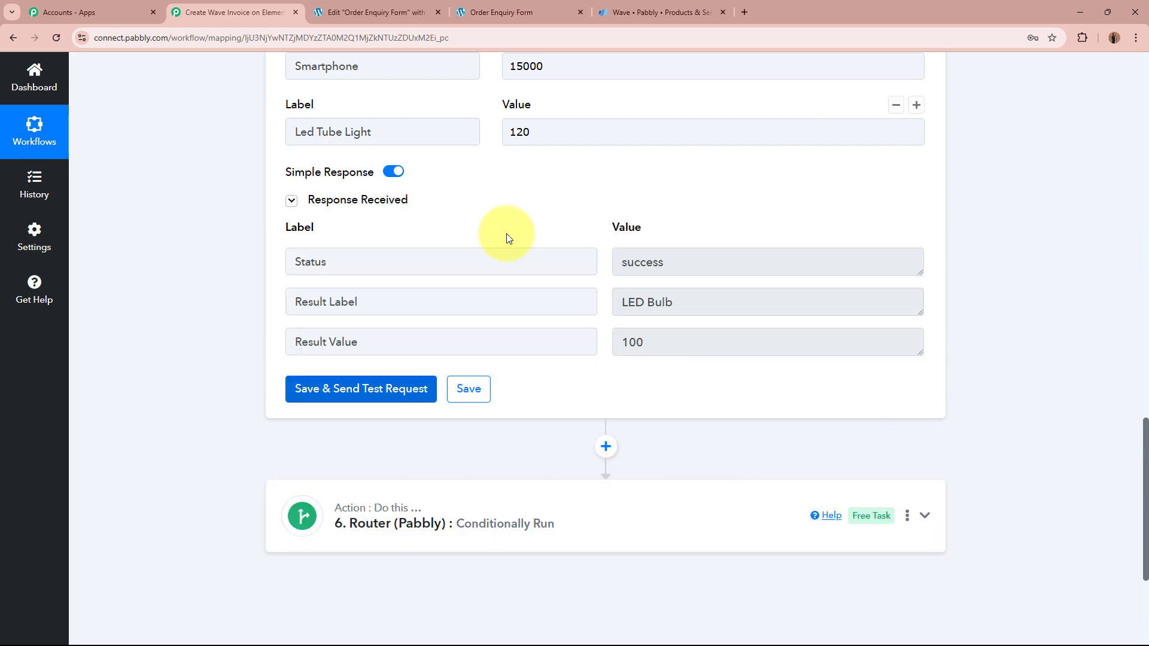
pyautogui.doubleClick(741, 341)
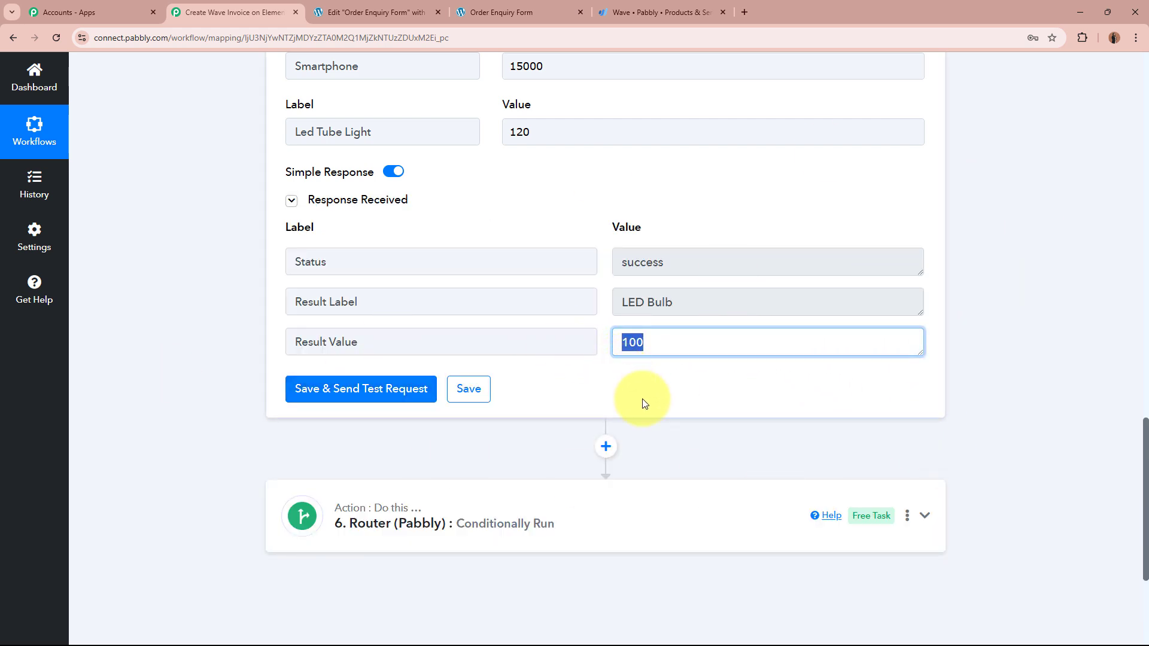
pyautogui.click(641, 397)
pyautogui.click(706, 299)
pyautogui.click(788, 389)
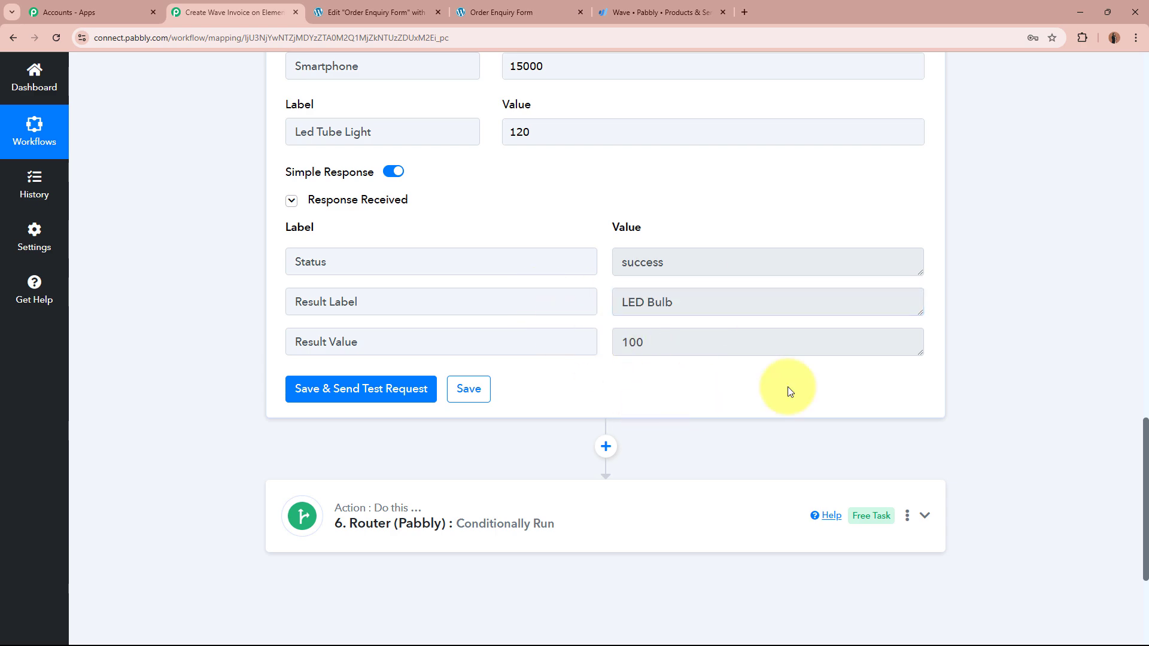
# Step: Collapse step 5's lookup table and rename it from its old name to 'Product Price'
pyautogui.scroll(10, 1093, 332)
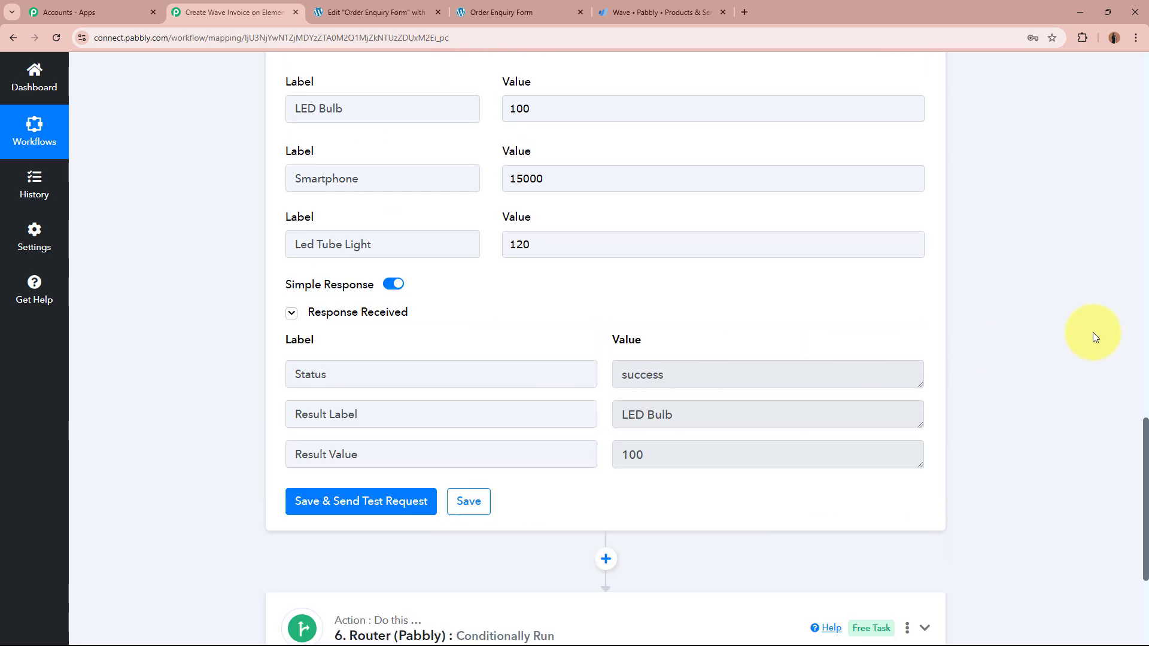
pyautogui.scroll(4, 895, 333)
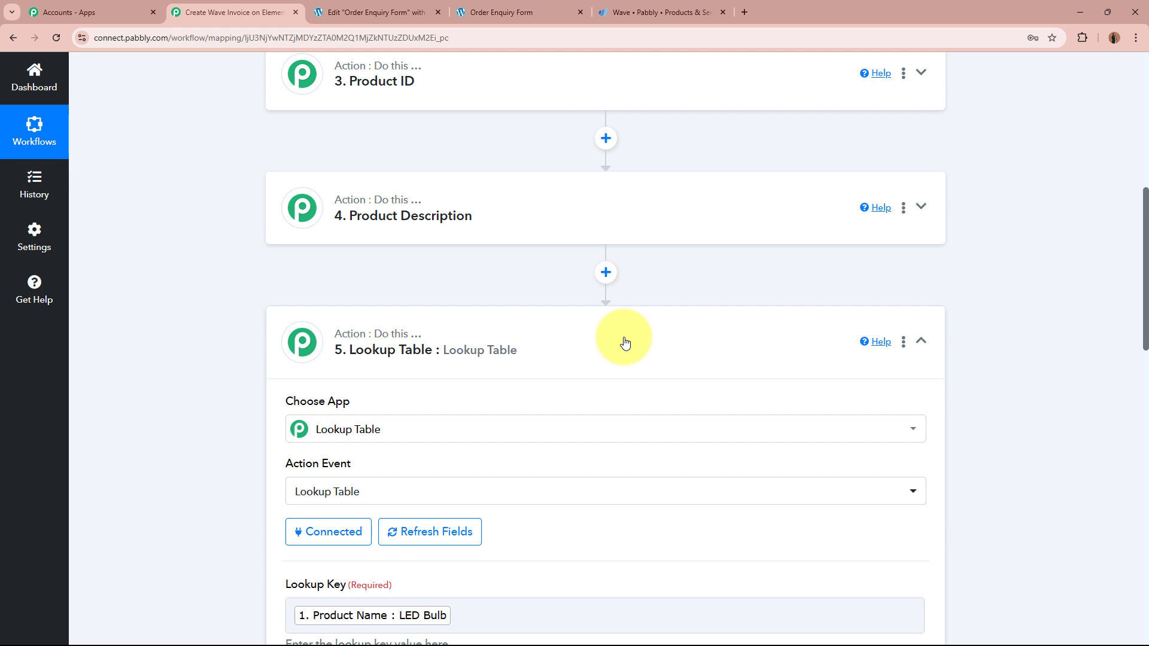
pyautogui.click(624, 343)
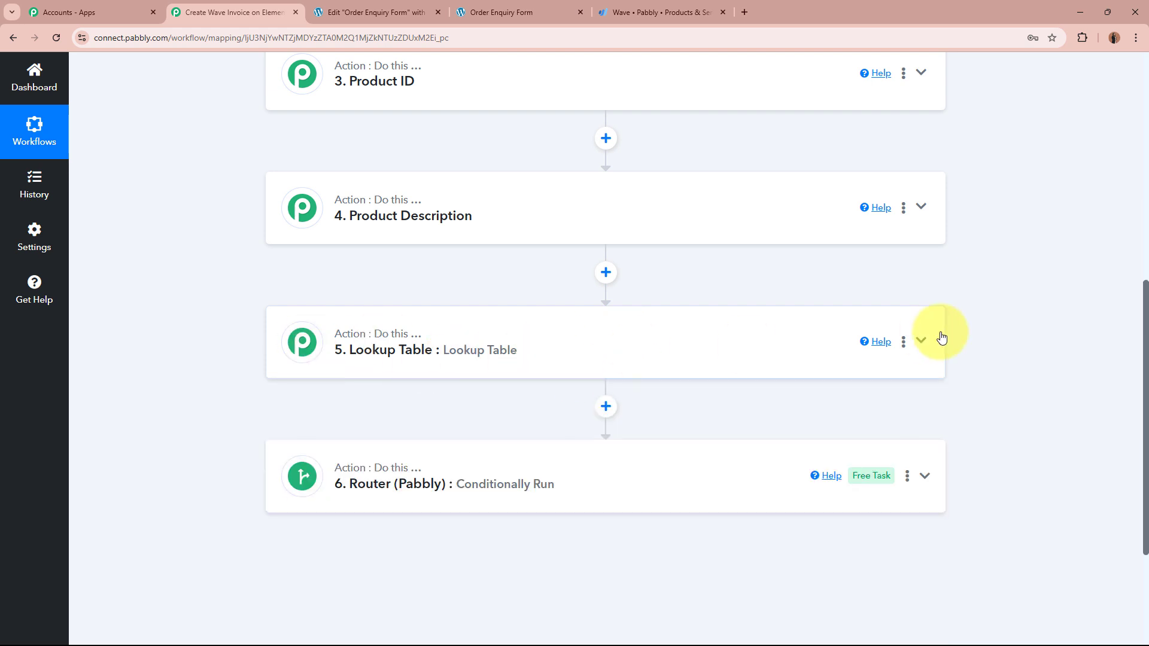
pyautogui.click(904, 342)
pyautogui.click(864, 392)
pyautogui.moveTo(641, 355); pyautogui.dragTo(238, 342)
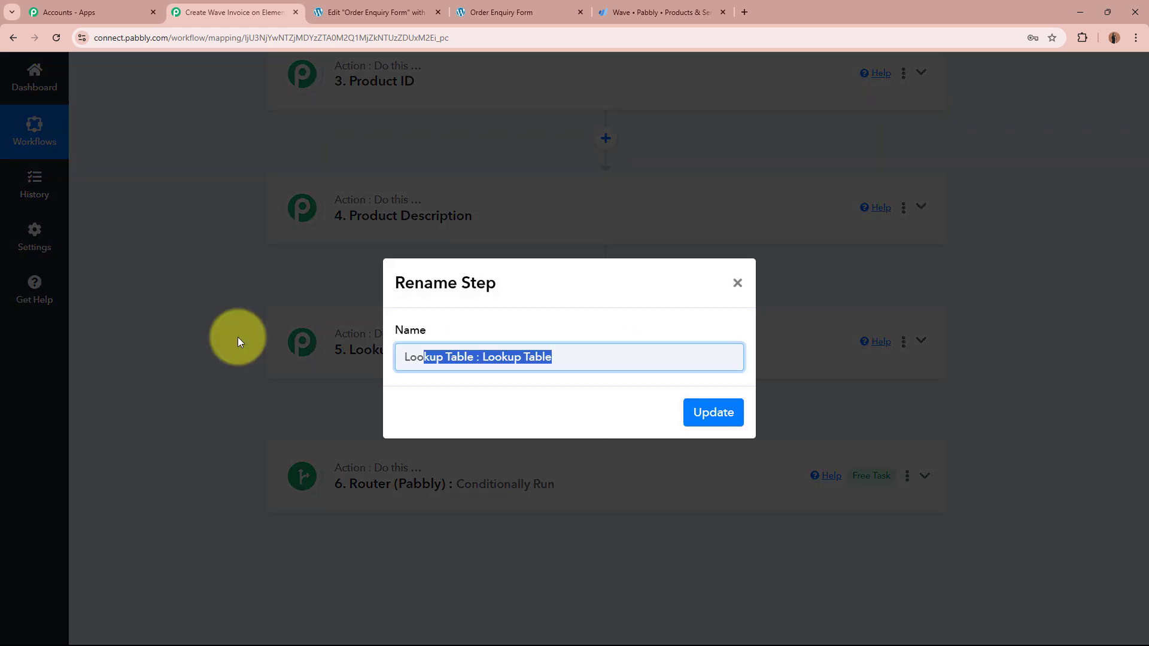
pyautogui.press('BackSpace')
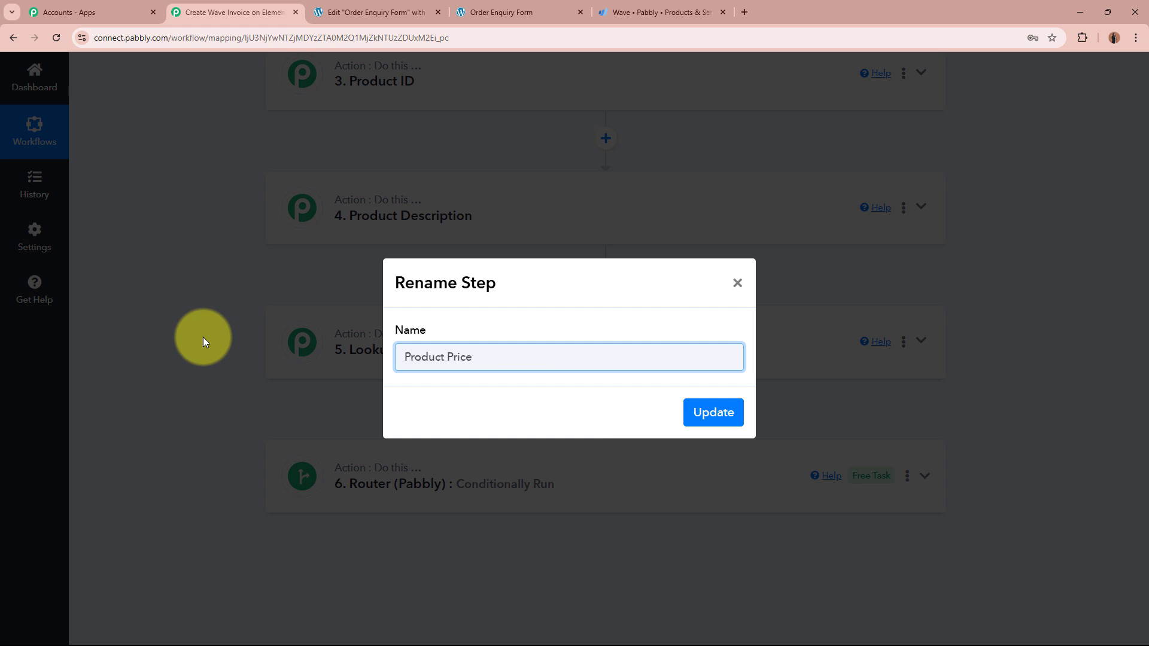
pyautogui.write('Product Price')
pyautogui.click(710, 417)
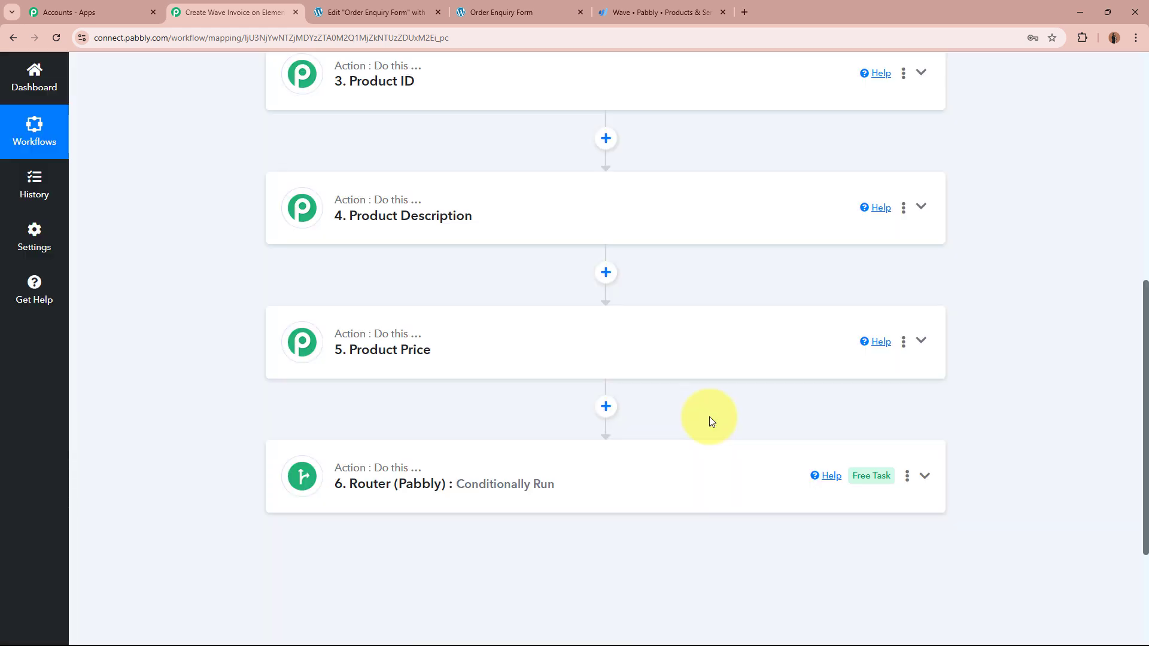
pyautogui.scroll(2, 709, 417)
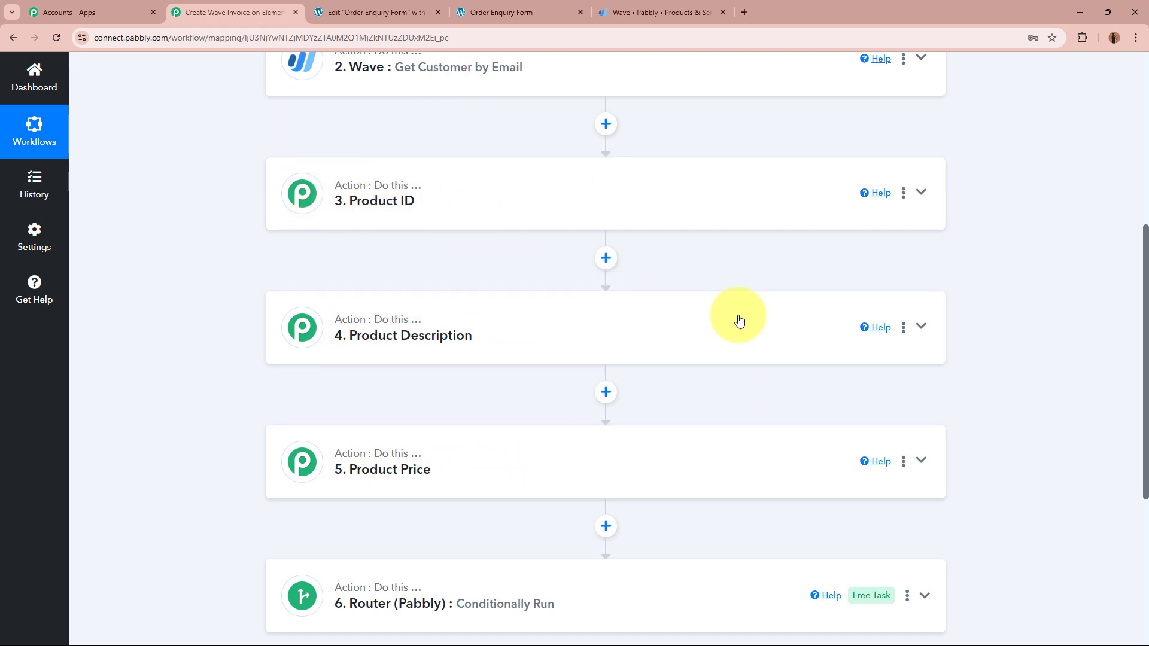
pyautogui.scroll(-4, 992, 466)
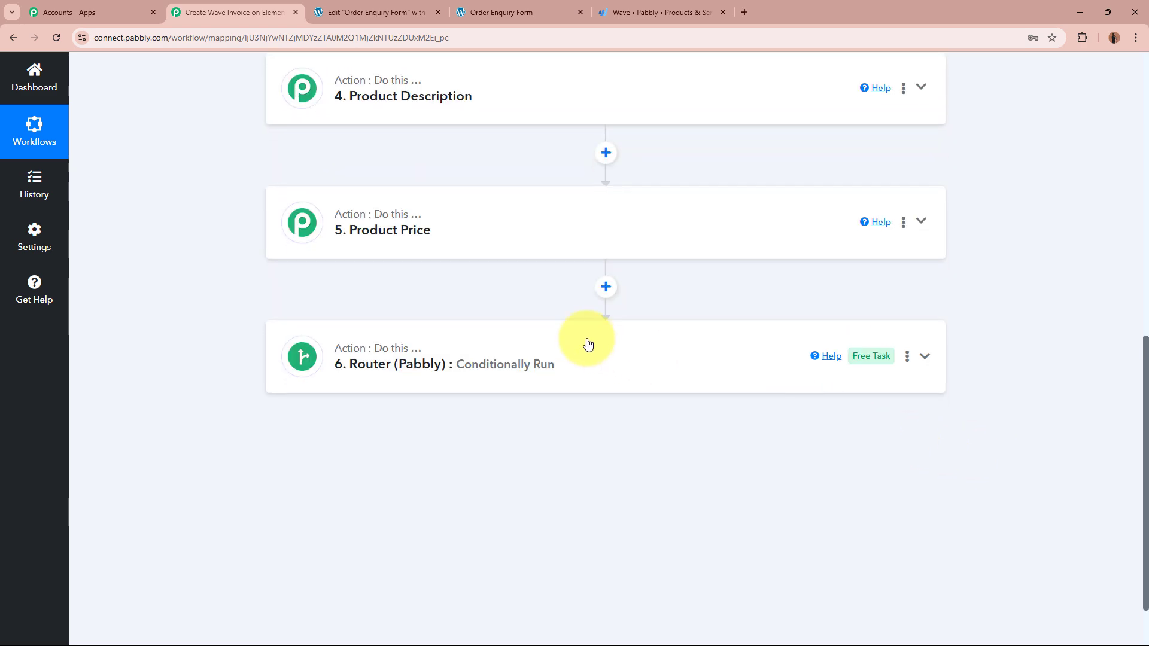
# Step: Expand the Router, open Route 1's Wave invoice action, and select Pabbly as the Business
pyautogui.click(587, 344)
pyautogui.scroll(-4, 170, 350)
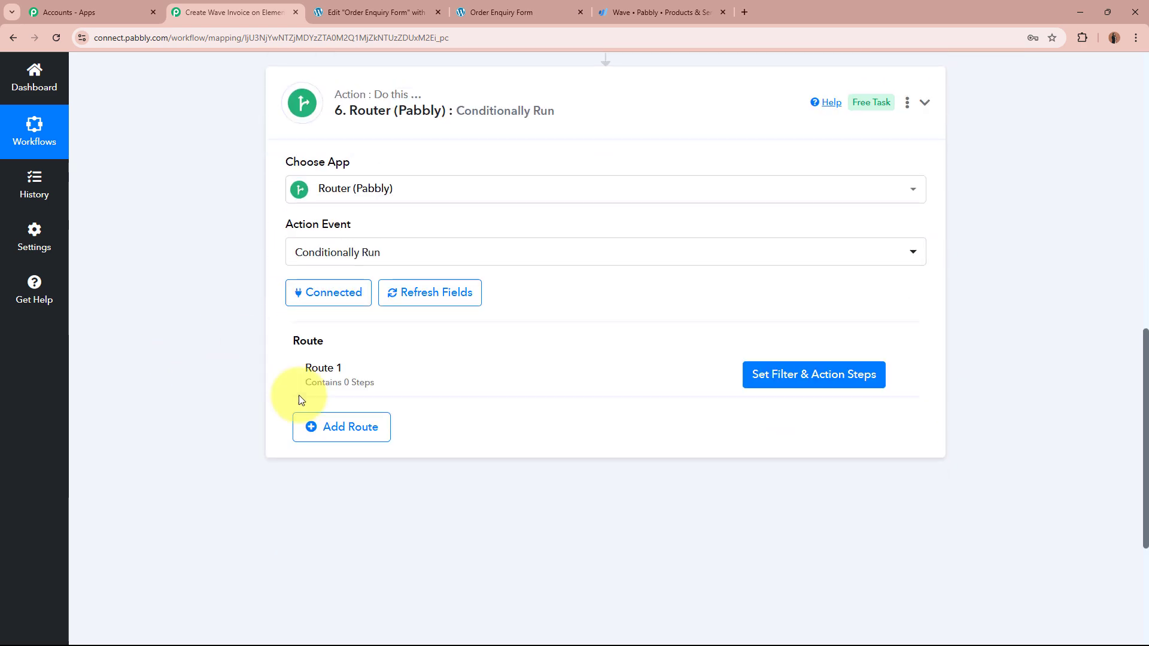
pyautogui.click(806, 374)
pyautogui.scroll(2, 779, 317)
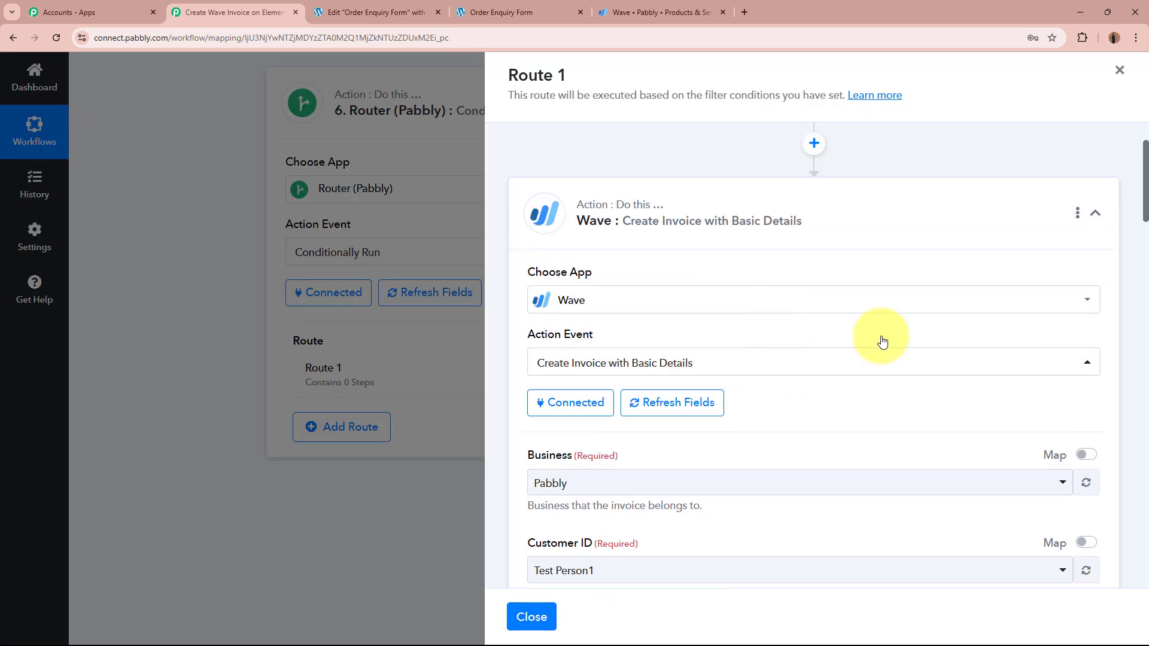
pyautogui.scroll(-2, 882, 342)
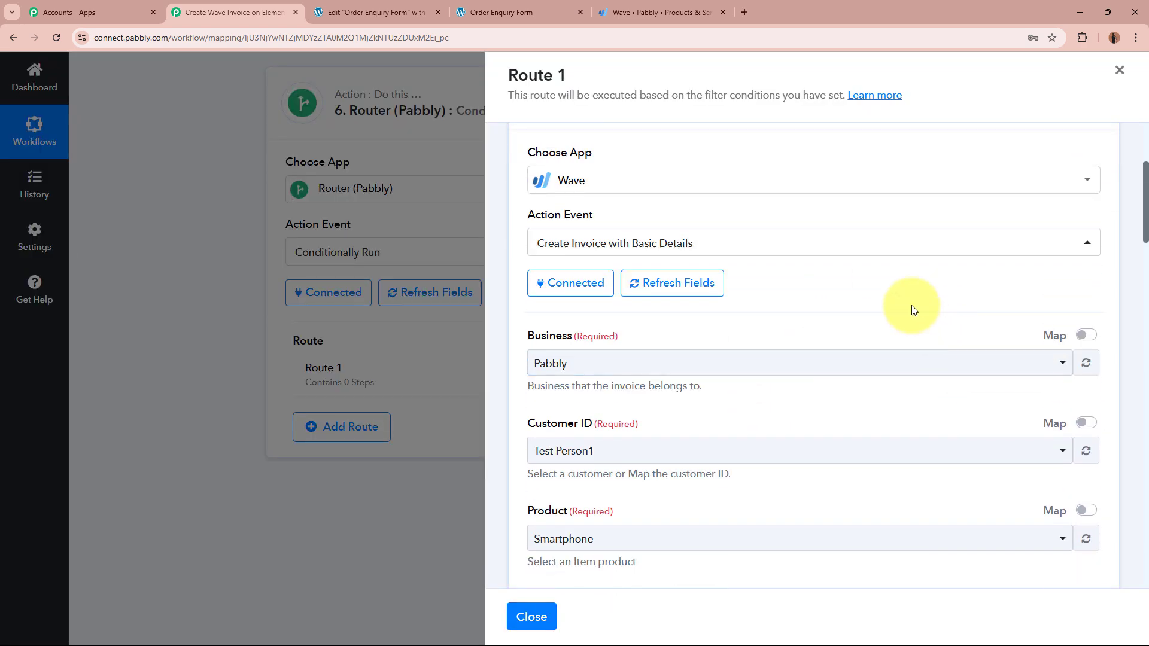
pyautogui.scroll(-2, 913, 310)
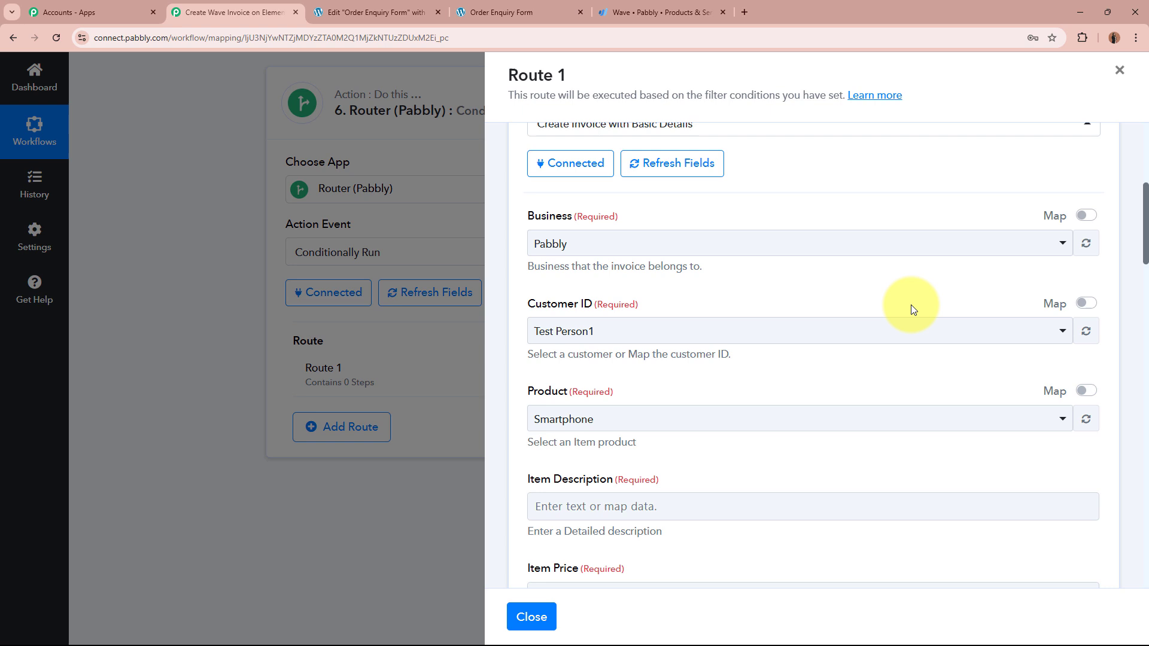
pyautogui.click(726, 241)
pyautogui.click(685, 316)
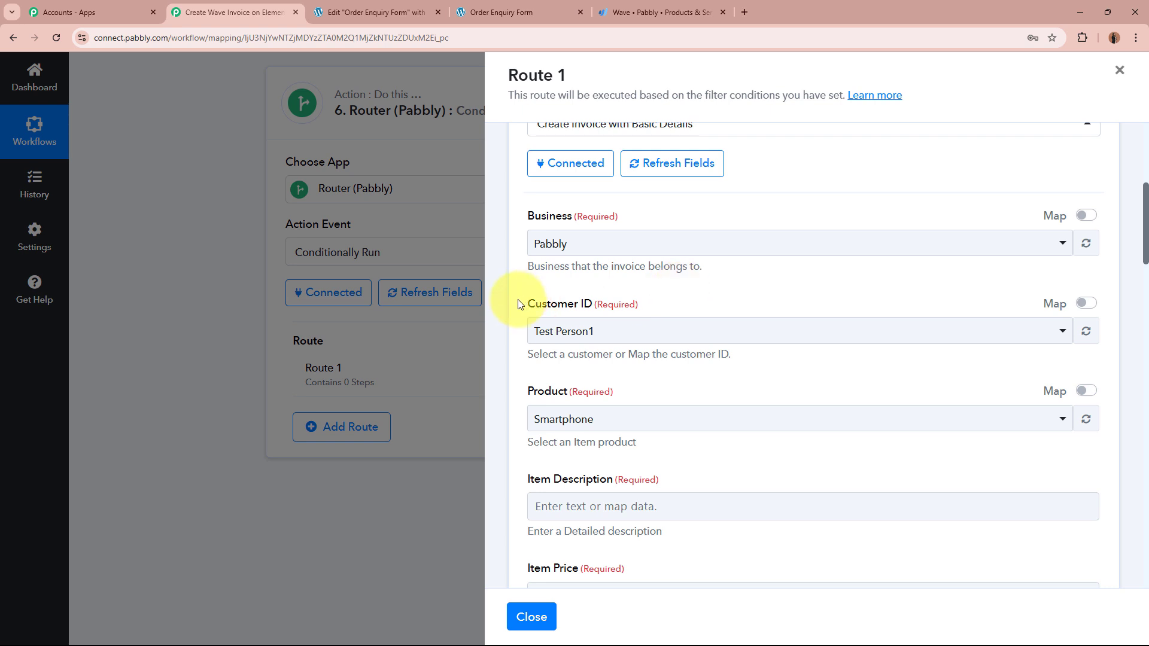
# Step: Switch Customer ID to mapped, clear the fixed ID, and insert the Get Customer by Email step's Node Id
pyautogui.moveTo(523, 301); pyautogui.dragTo(751, 305)
pyautogui.click(753, 306)
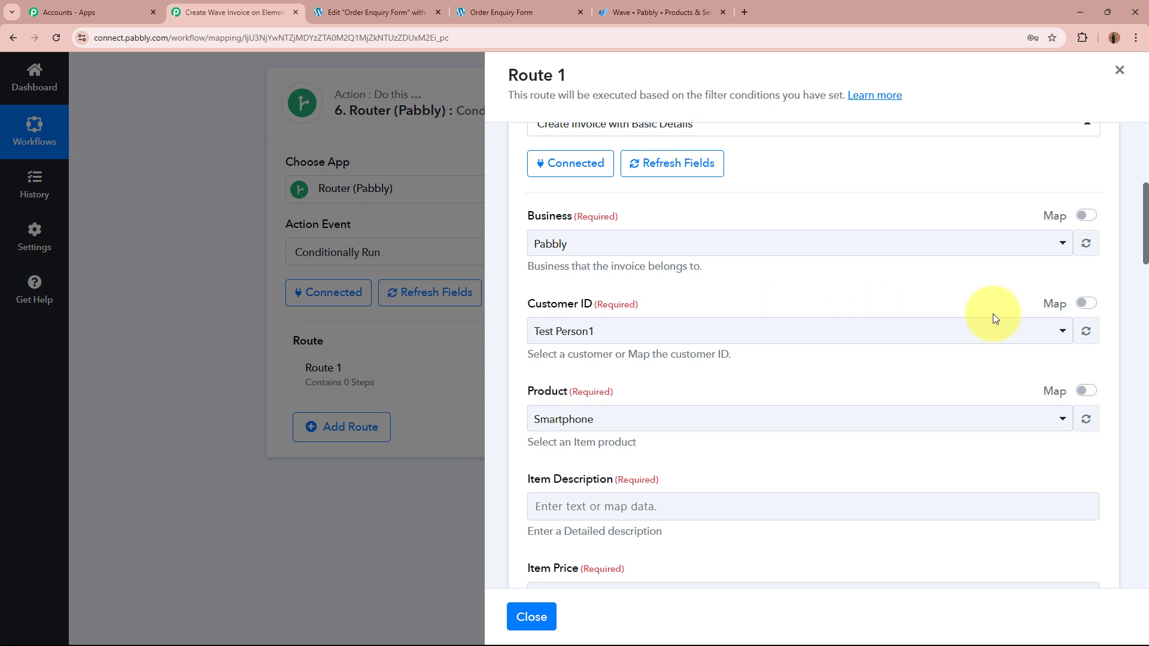
pyautogui.click(1085, 305)
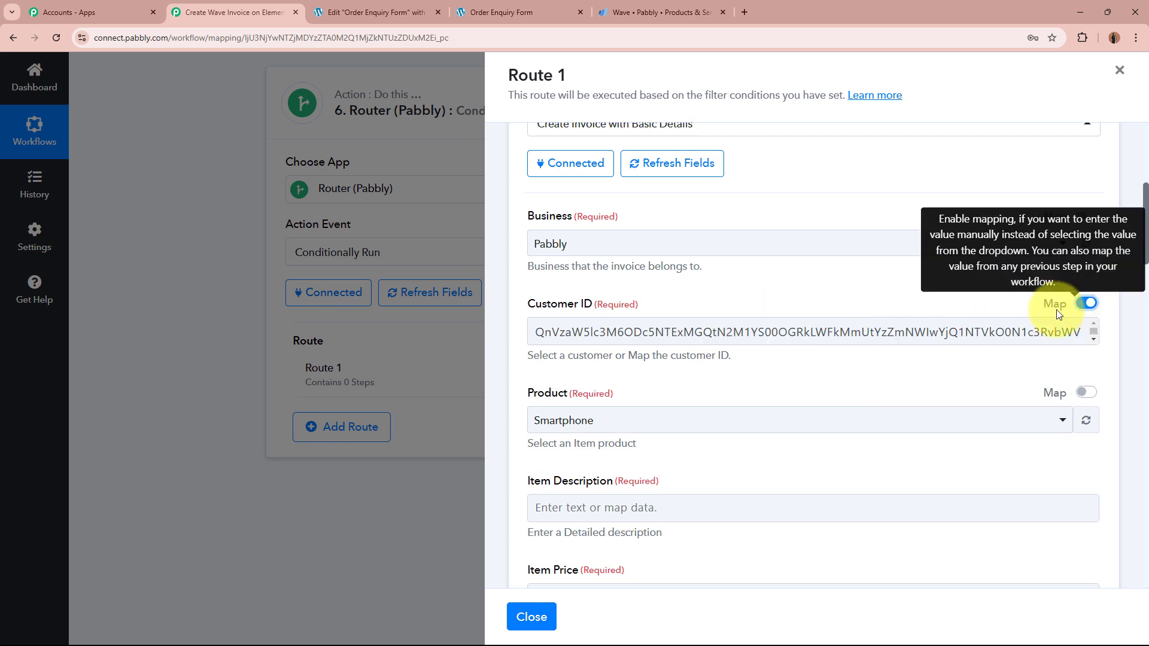
pyautogui.click(968, 338)
pyautogui.hotkey('ctrl', 'a')
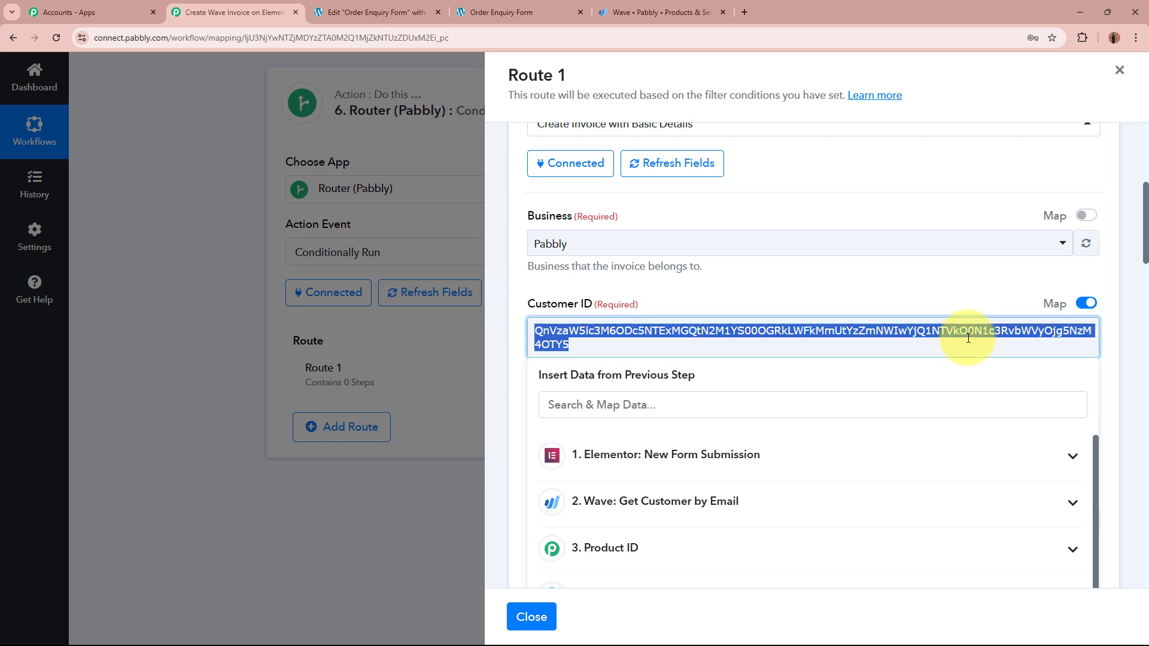
pyautogui.press('BackSpace')
pyautogui.scroll(-2, 969, 338)
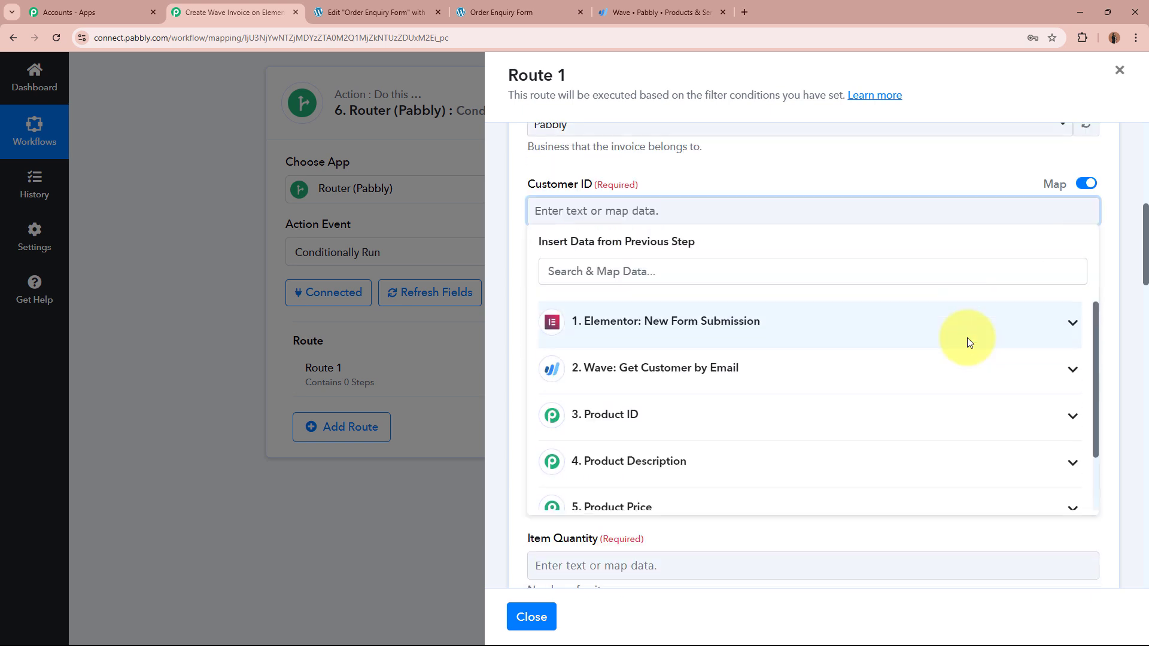
pyautogui.click(739, 371)
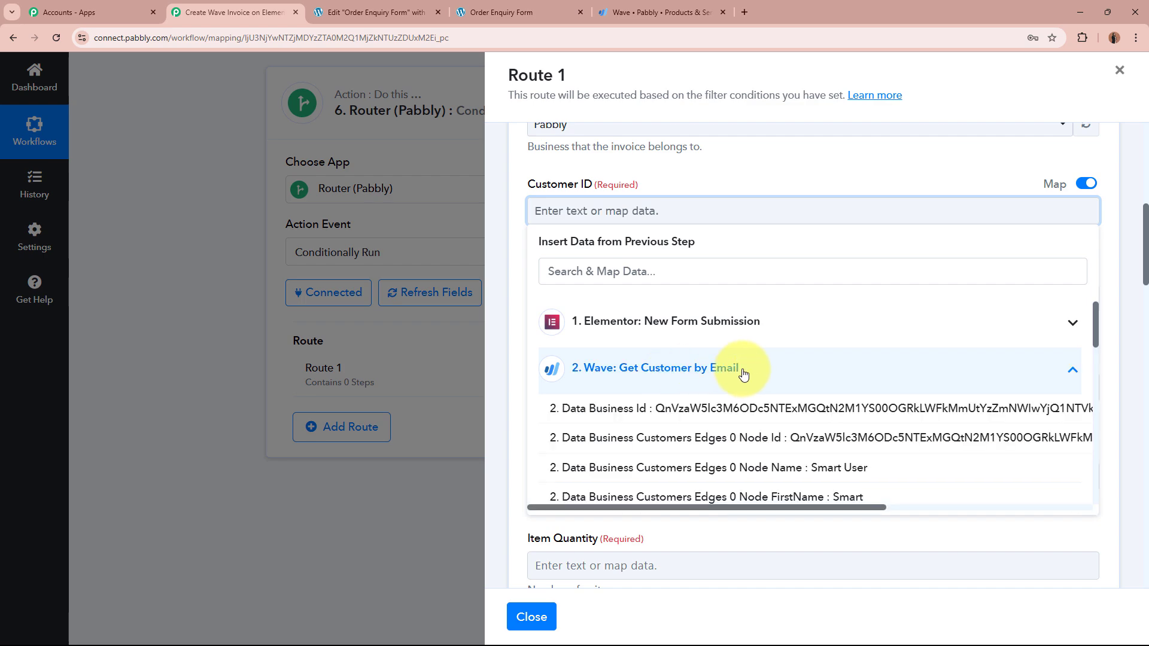
pyautogui.click(744, 446)
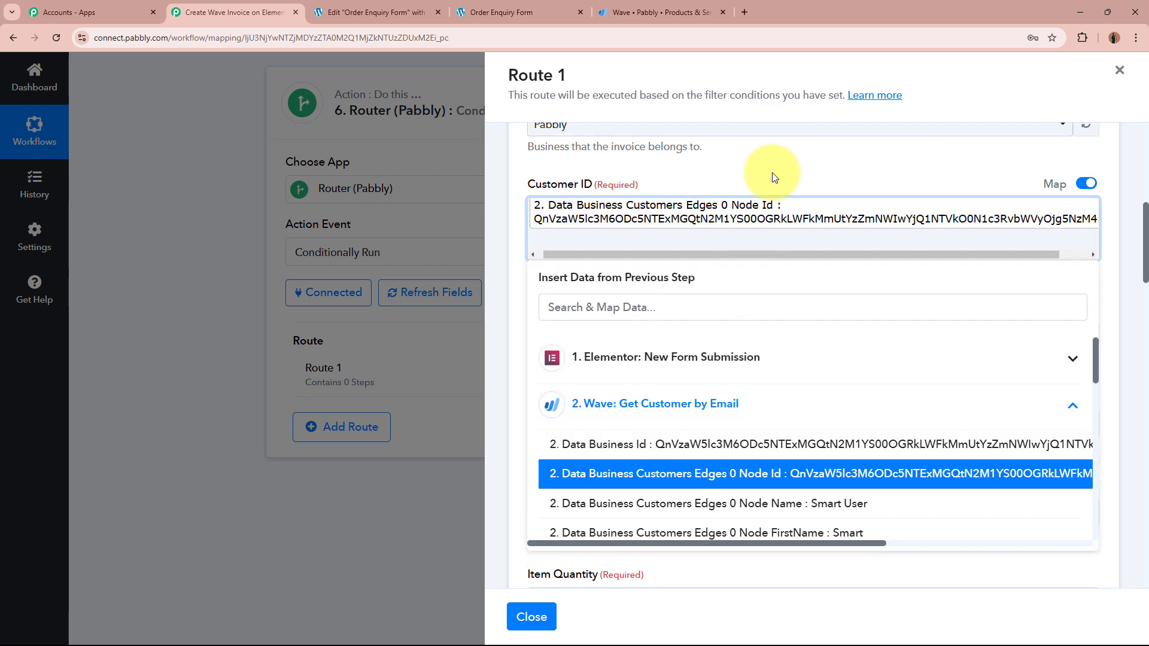
pyautogui.click(772, 173)
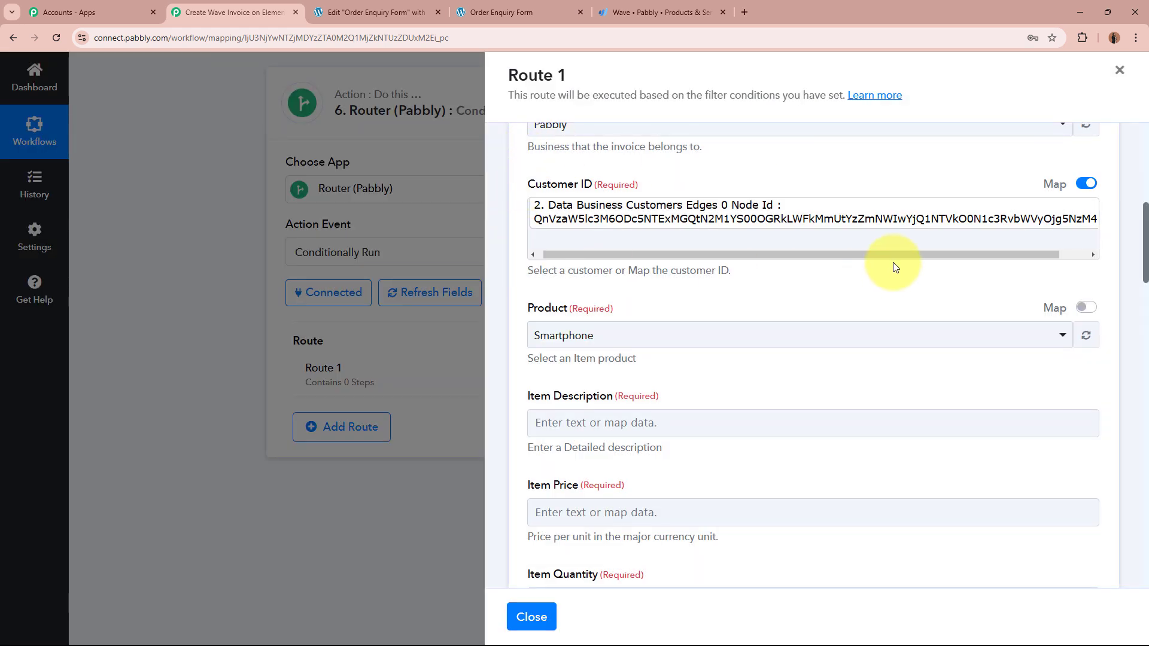
pyautogui.scroll(-2, 895, 266)
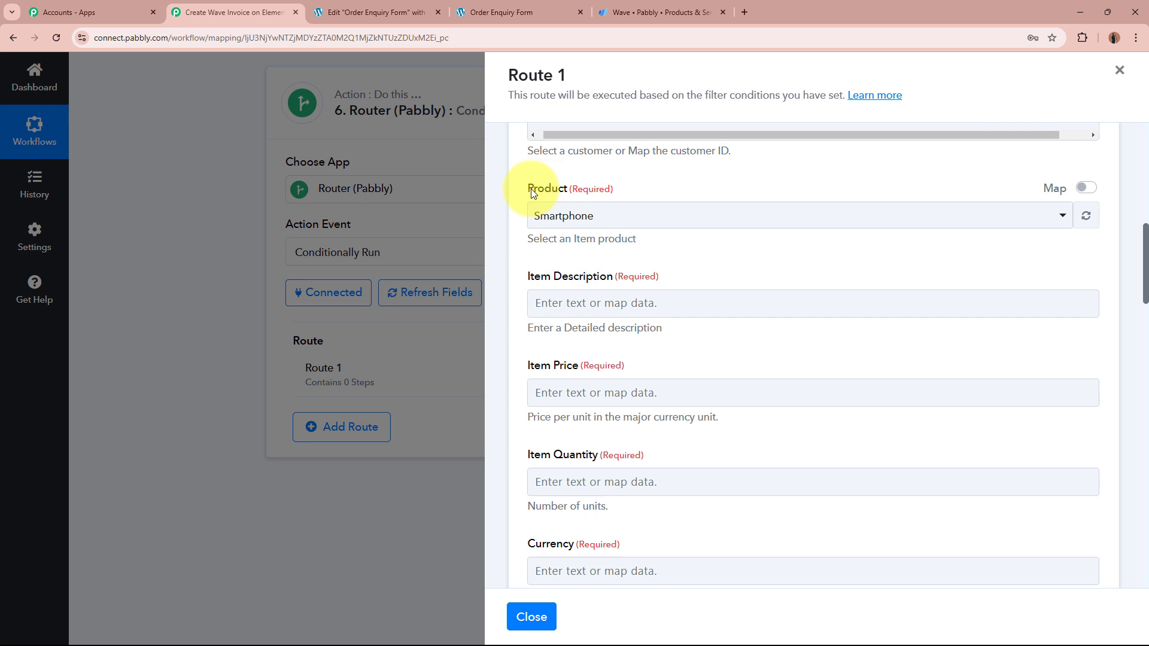
# Step: Switch Product to mapped, clear the fixed product ID, and insert 3. Product ID's Result Value
pyautogui.moveTo(532, 191); pyautogui.dragTo(649, 192)
pyautogui.click(649, 192)
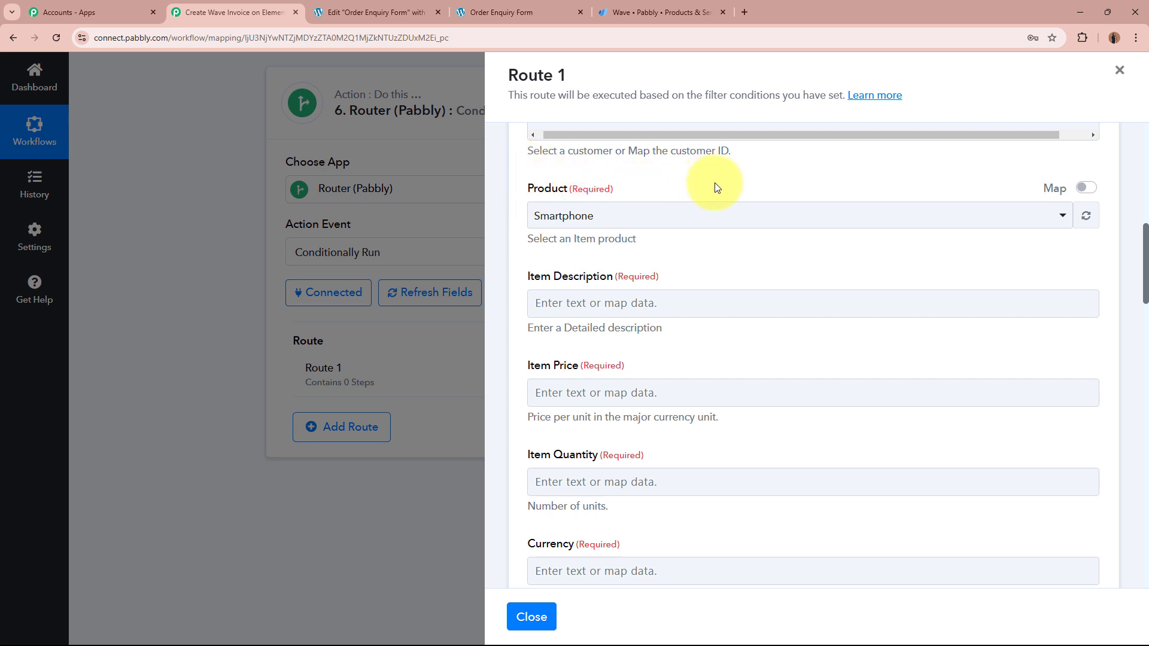
pyautogui.click(1086, 187)
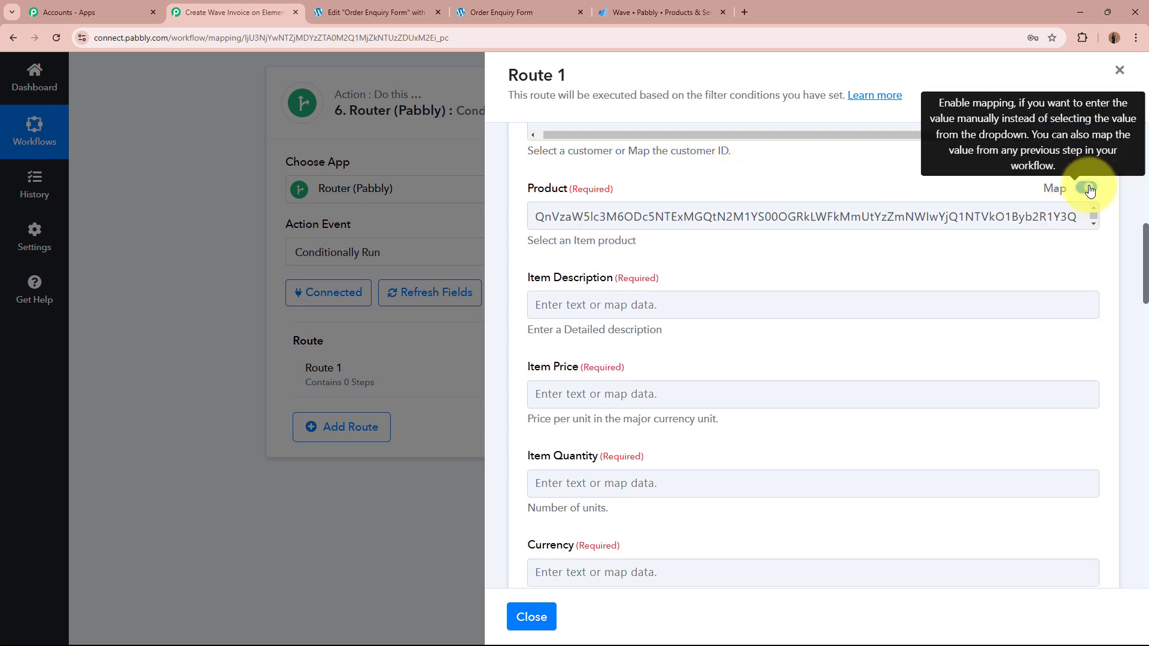
pyautogui.click(926, 215)
pyautogui.hotkey('ctrl', 'a')
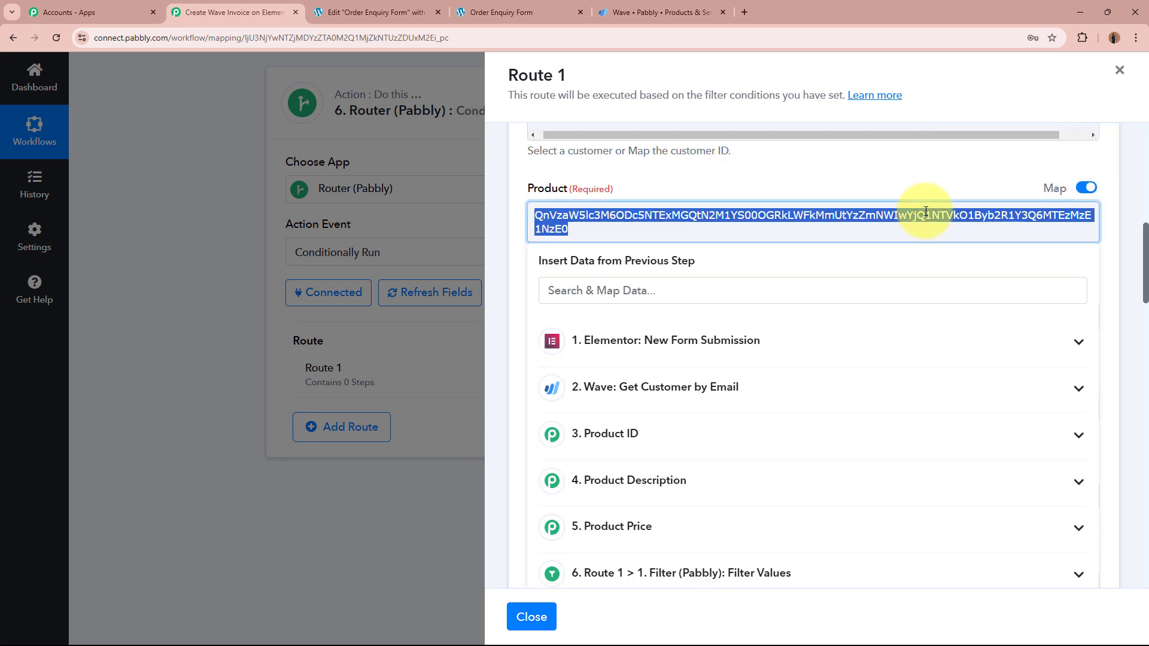
pyautogui.press('BackSpace')
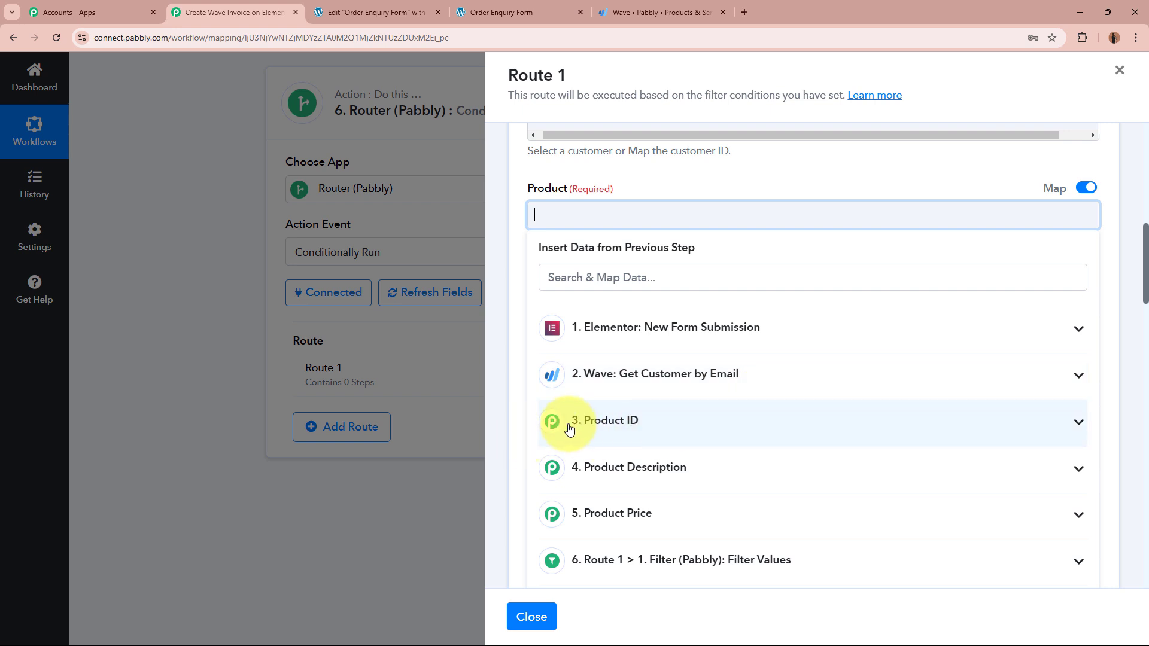
pyautogui.click(751, 440)
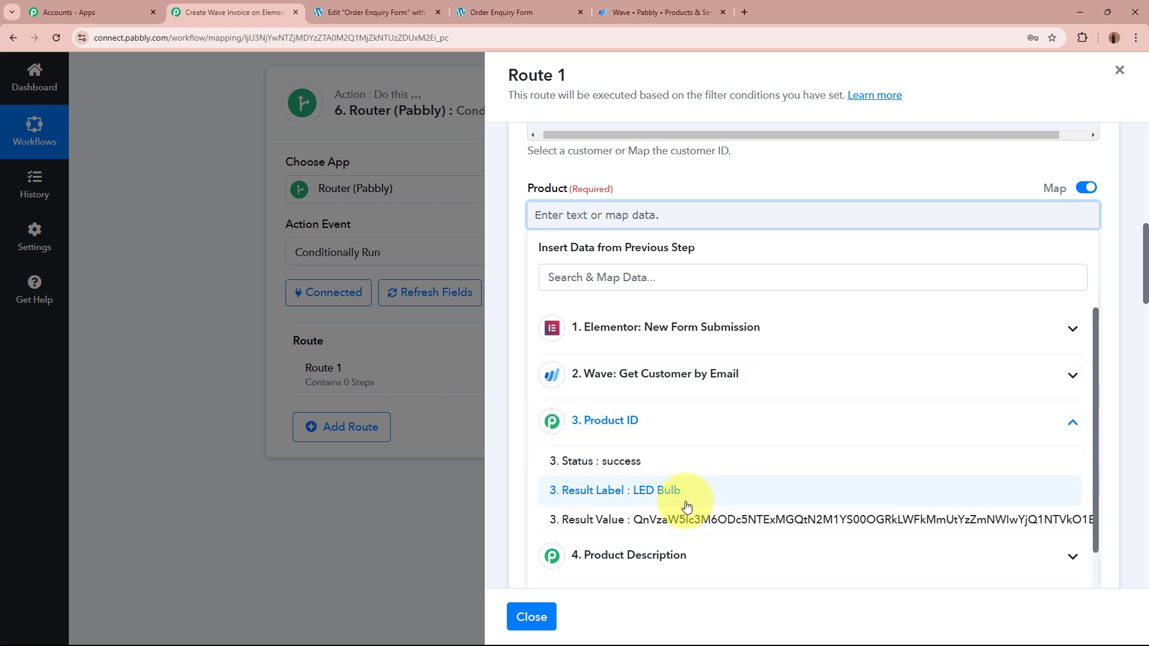
pyautogui.click(741, 520)
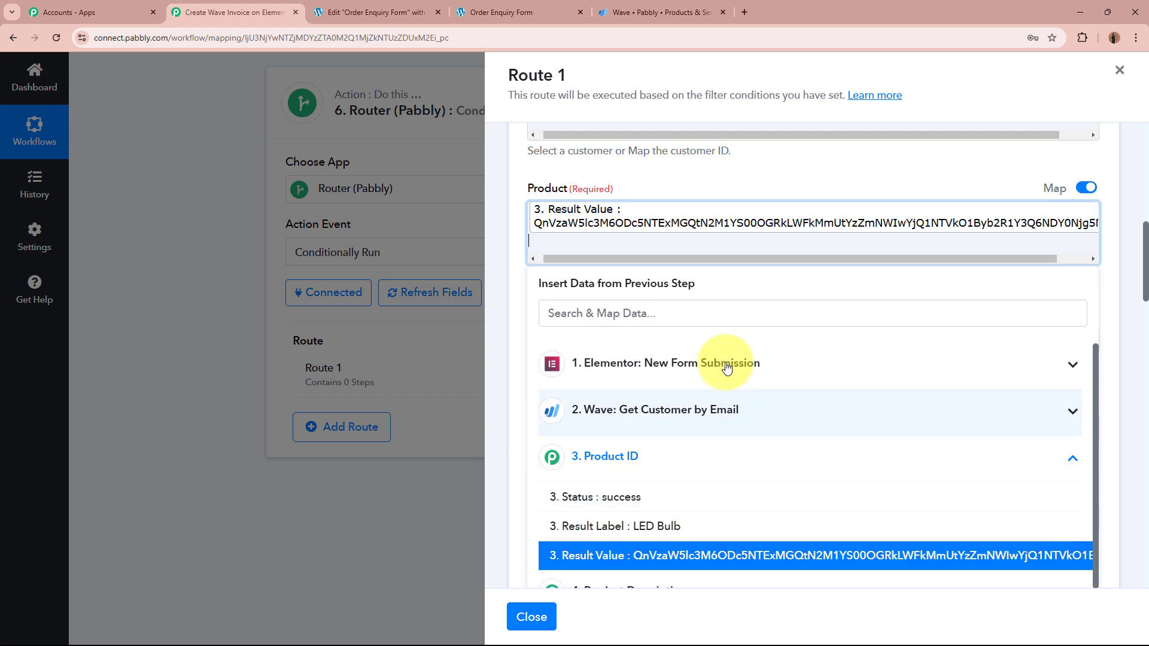
pyautogui.click(733, 172)
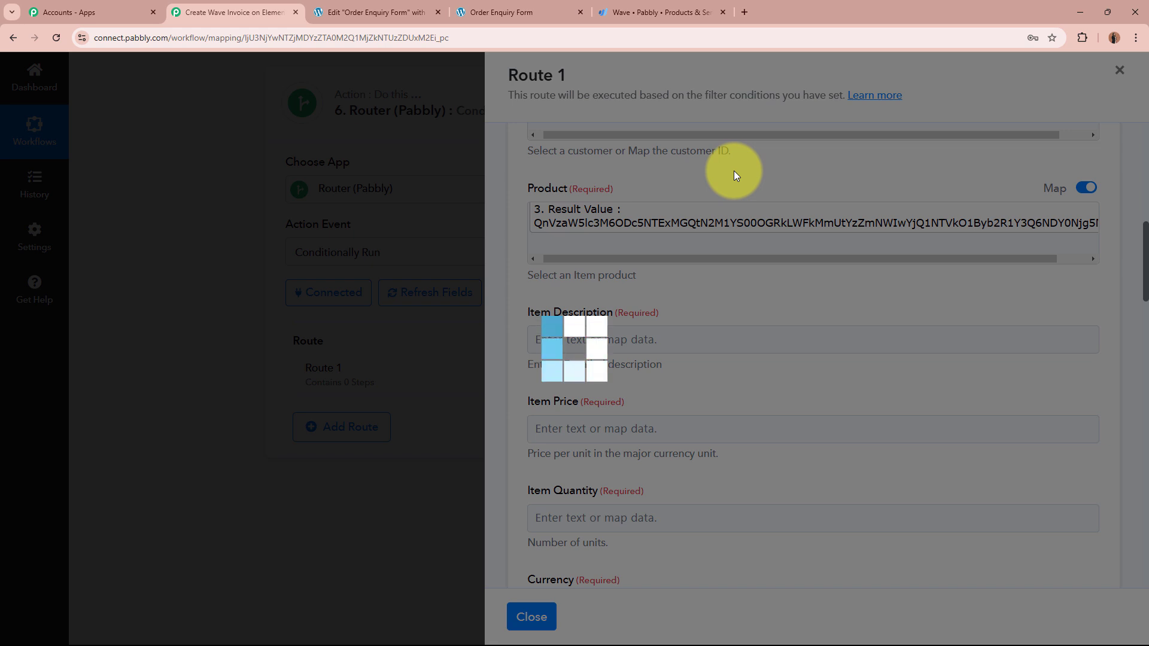
# Step: Map Route 1's Item Description to the Product Description step's Result Value
pyautogui.click(671, 336)
pyautogui.scroll(-2, 671, 337)
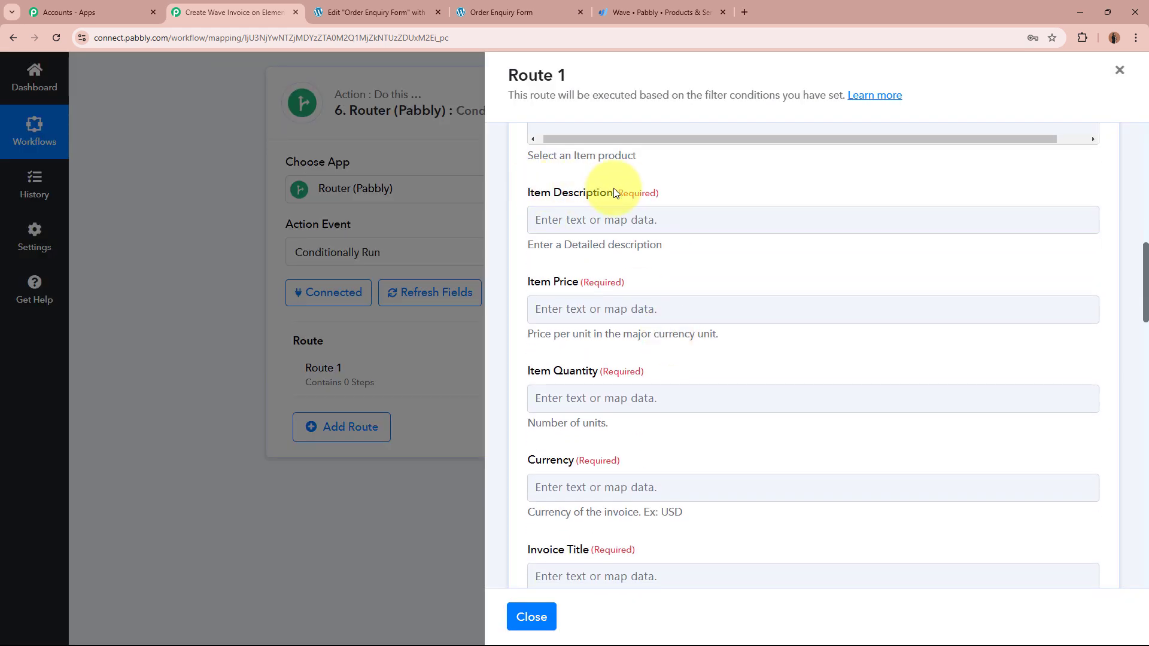
pyautogui.click(617, 218)
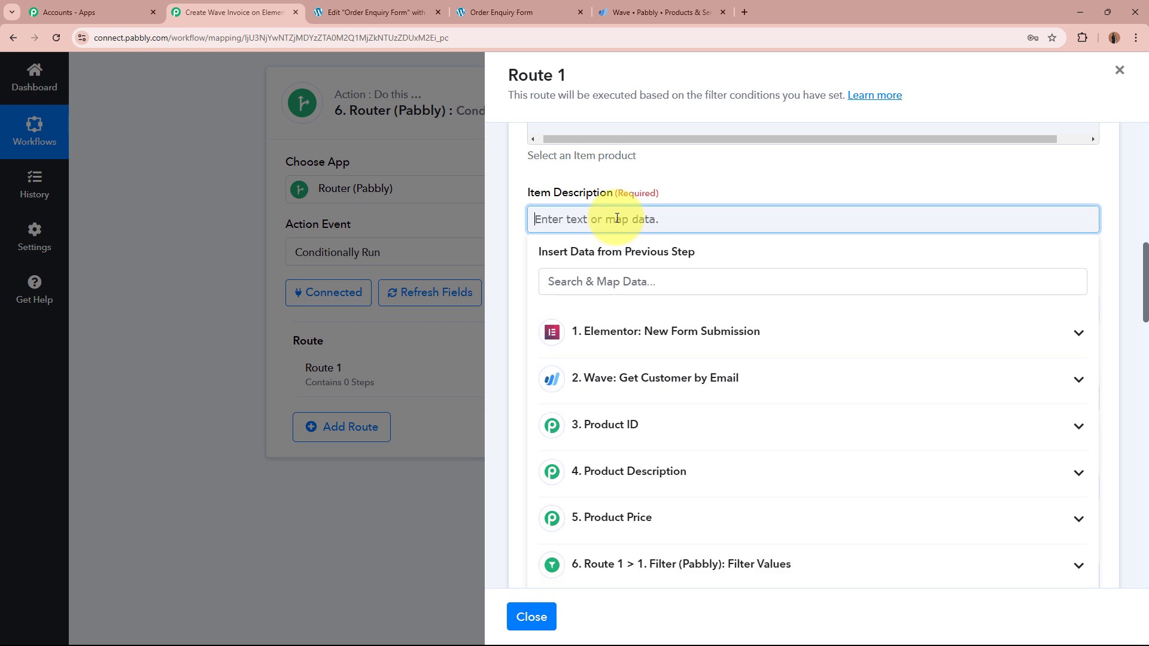
pyautogui.click(659, 472)
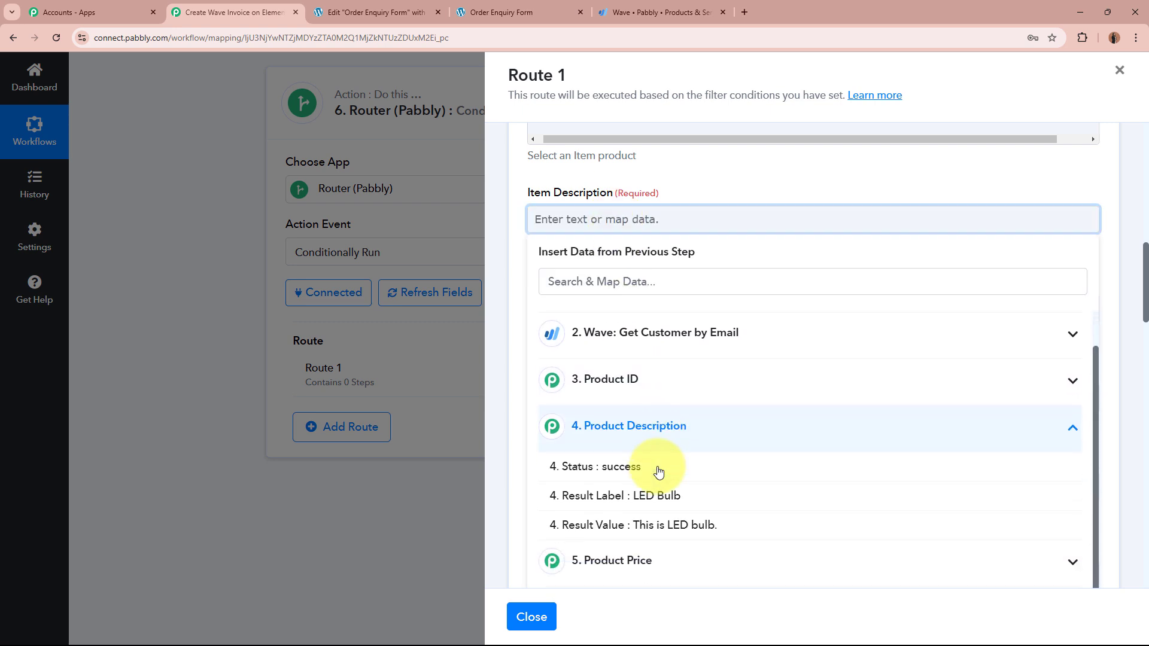
pyautogui.click(657, 516)
pyautogui.click(664, 193)
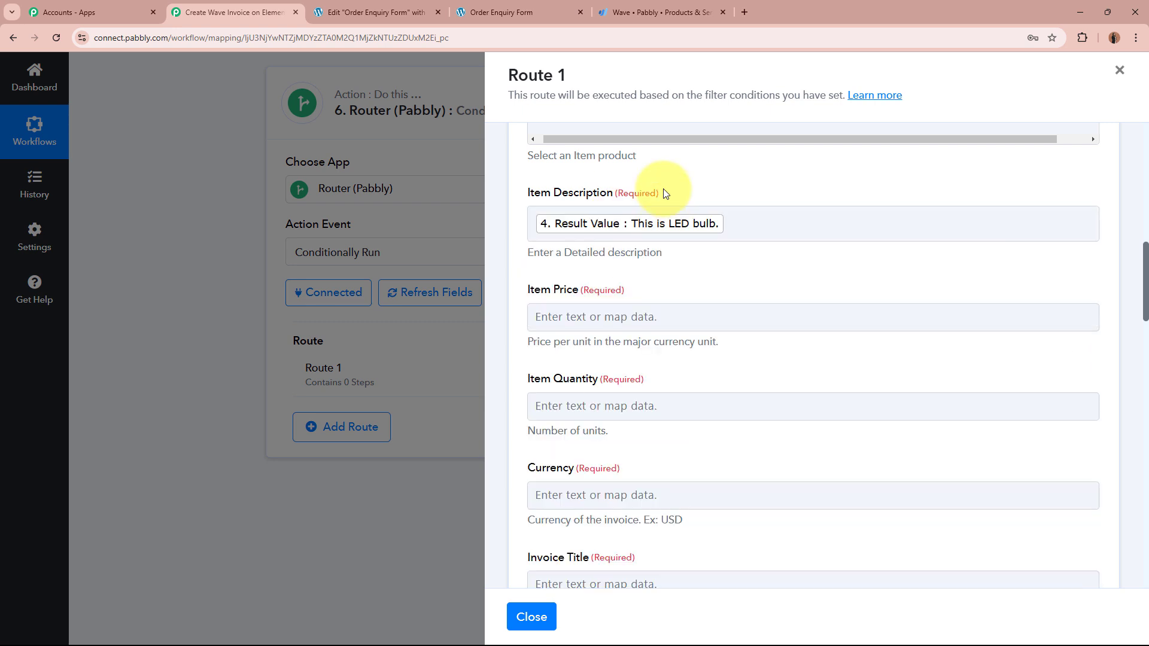
# Step: Map Item Price to the Product Price step's Result Value, 100
pyautogui.scroll(-2, 665, 193)
pyautogui.click(663, 190)
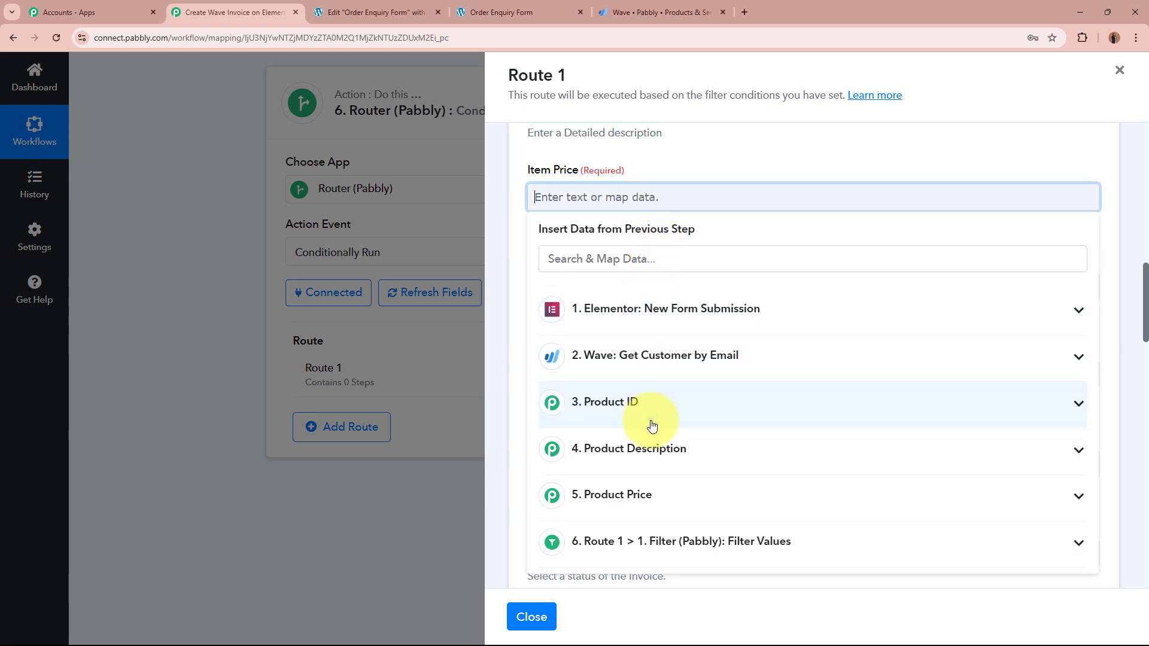
pyautogui.click(650, 495)
pyautogui.scroll(-1, 648, 527)
pyautogui.click(645, 574)
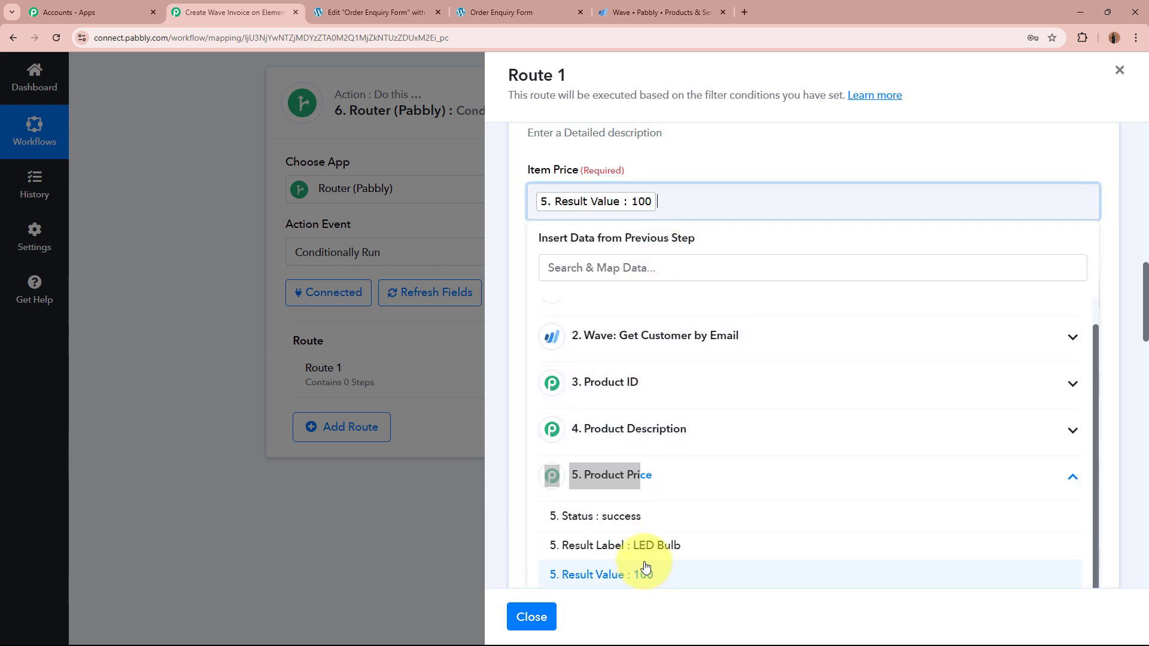
pyautogui.click(690, 163)
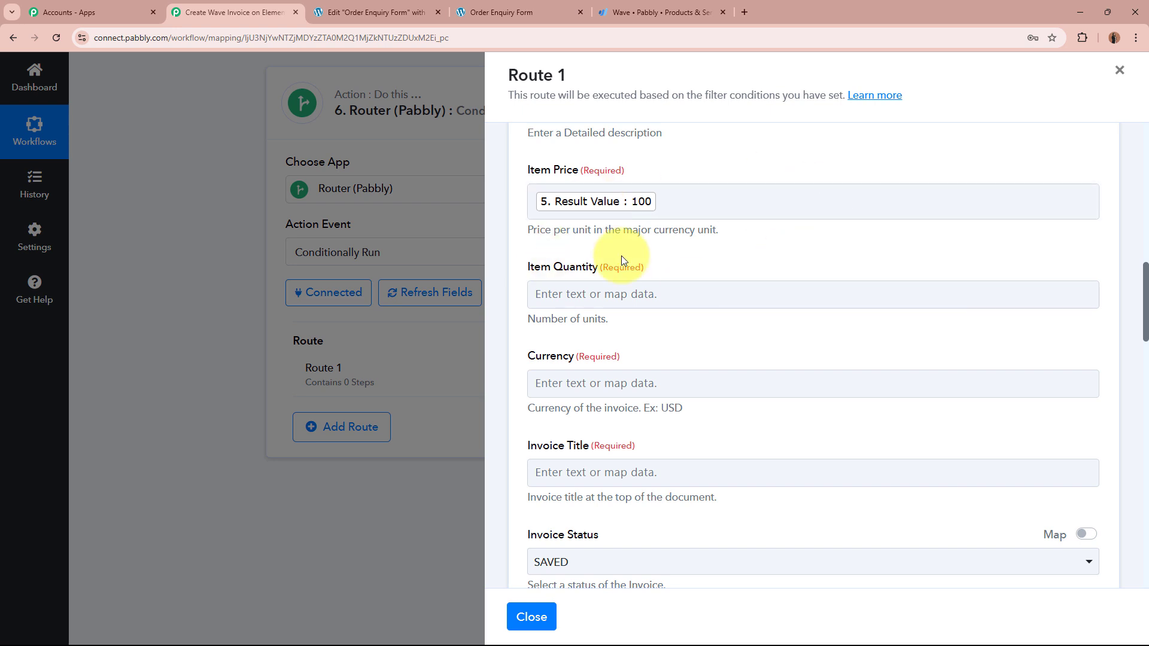
pyautogui.moveTo(527, 230); pyautogui.dragTo(711, 231)
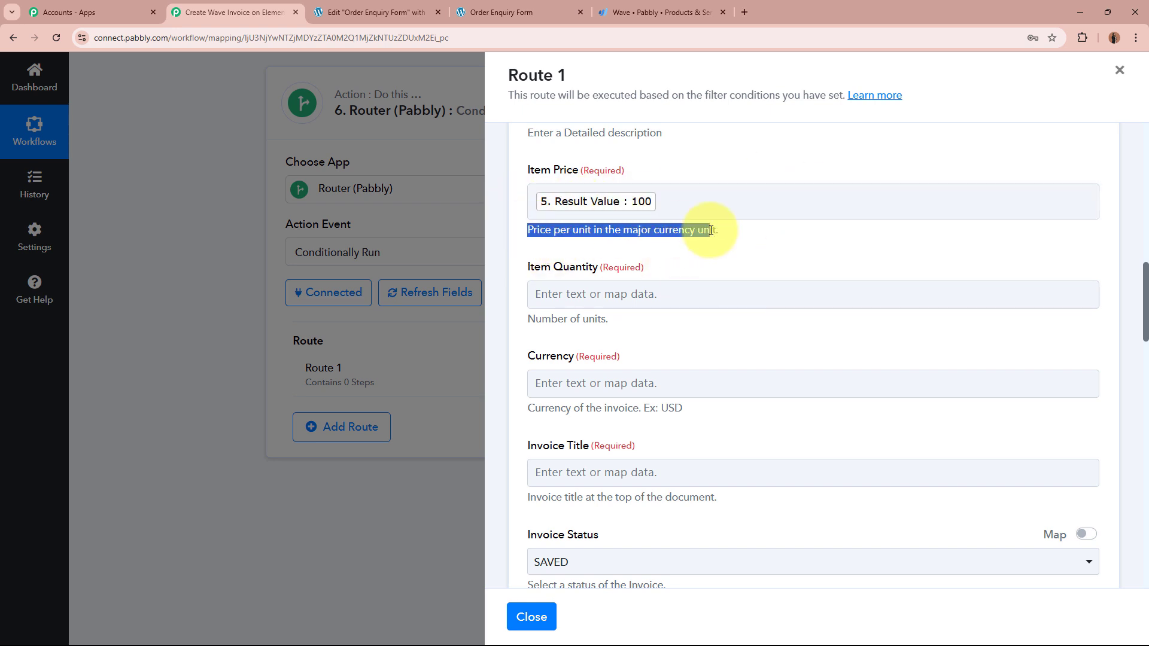
pyautogui.click(711, 231)
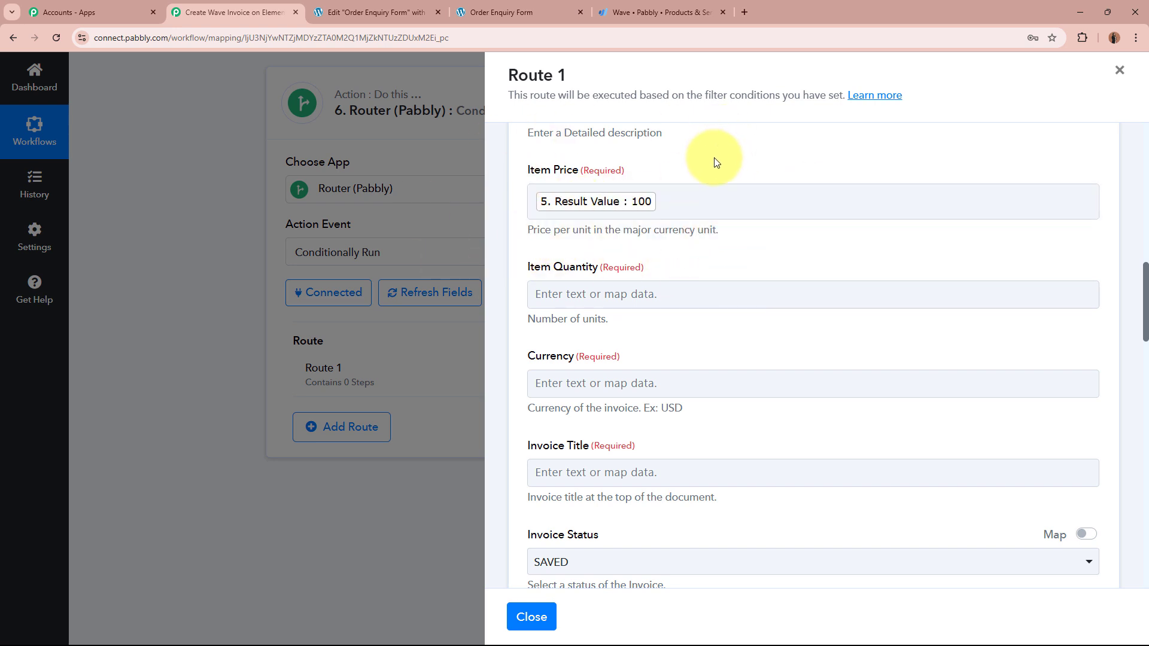
pyautogui.scroll(-2, 713, 158)
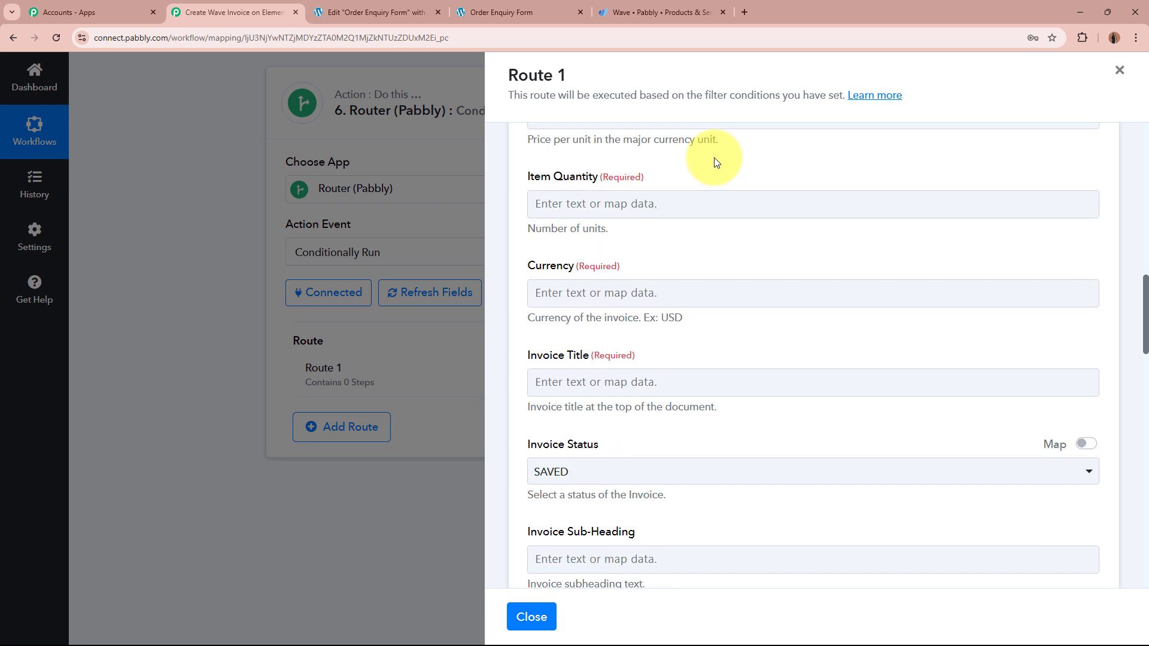
# Step: Map Item Quantity to the Elementor form's Quantity value, 500
pyautogui.click(716, 179)
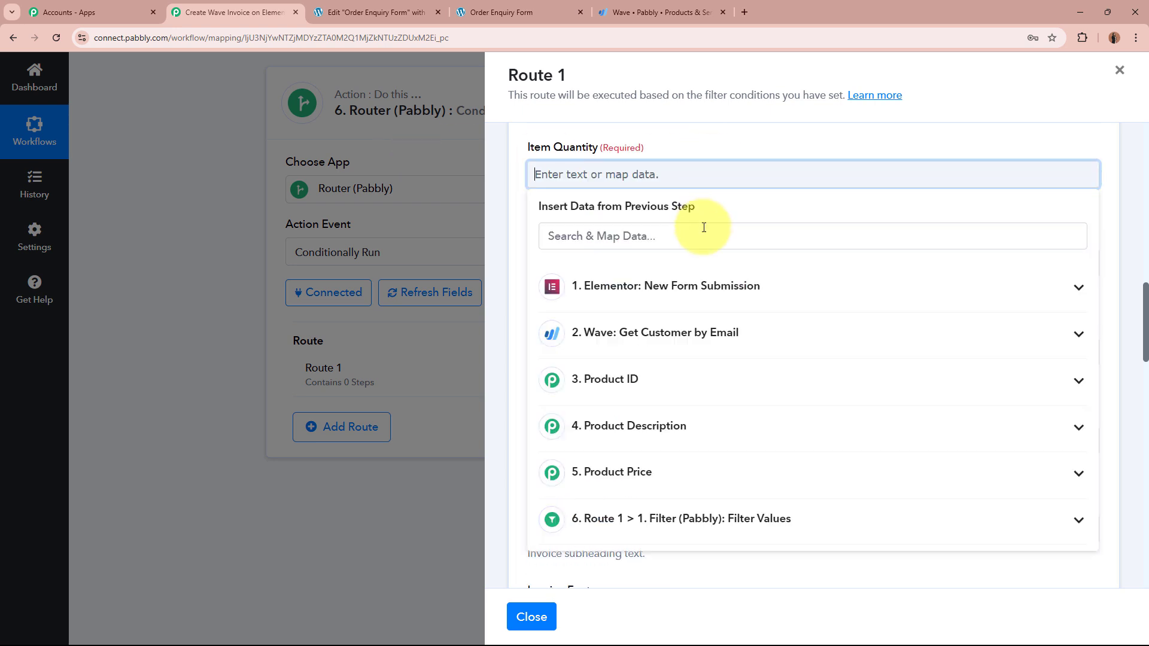
pyautogui.click(688, 287)
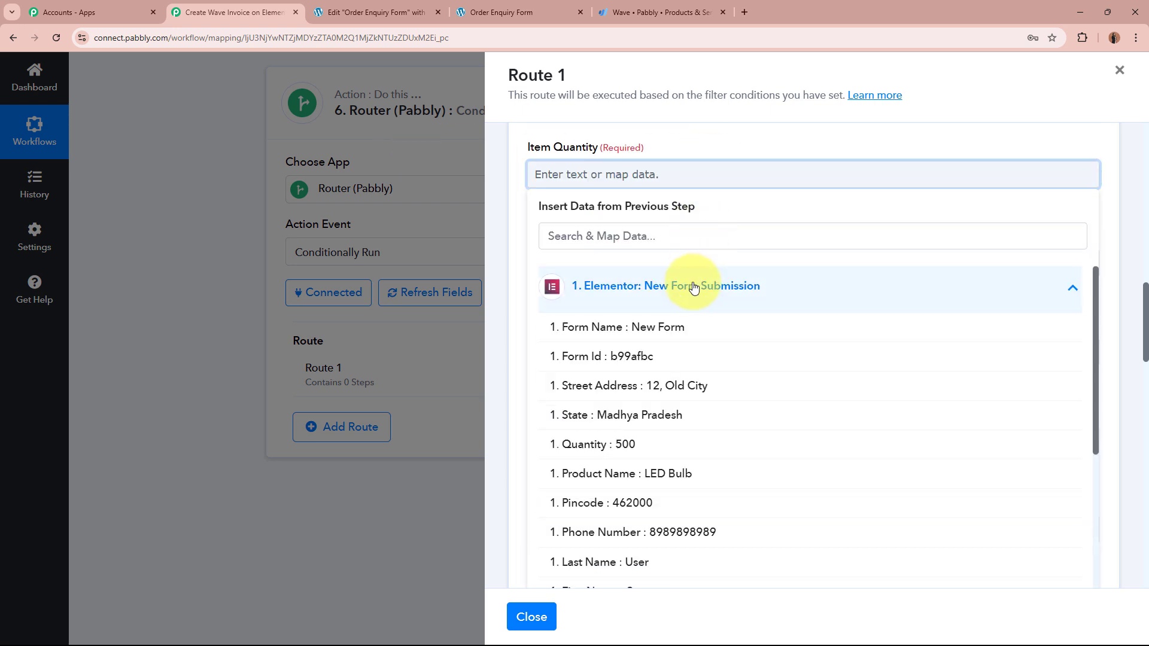
pyautogui.click(686, 444)
pyautogui.click(723, 139)
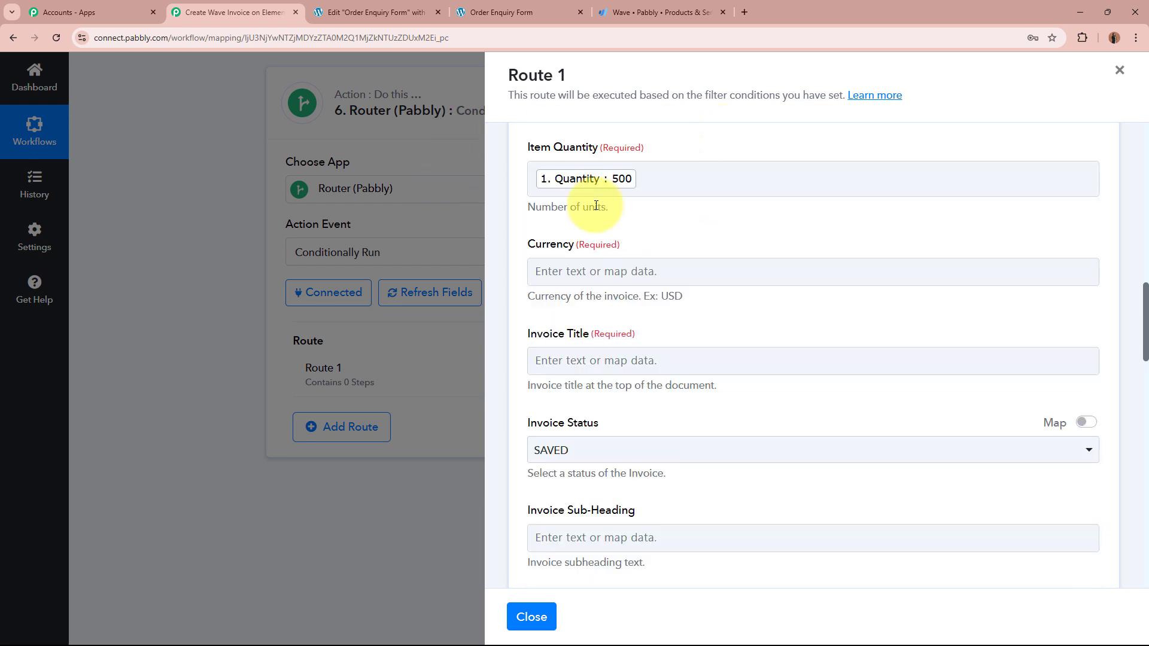
# Step: Set the invoice Currency field to INR
pyautogui.click(682, 174)
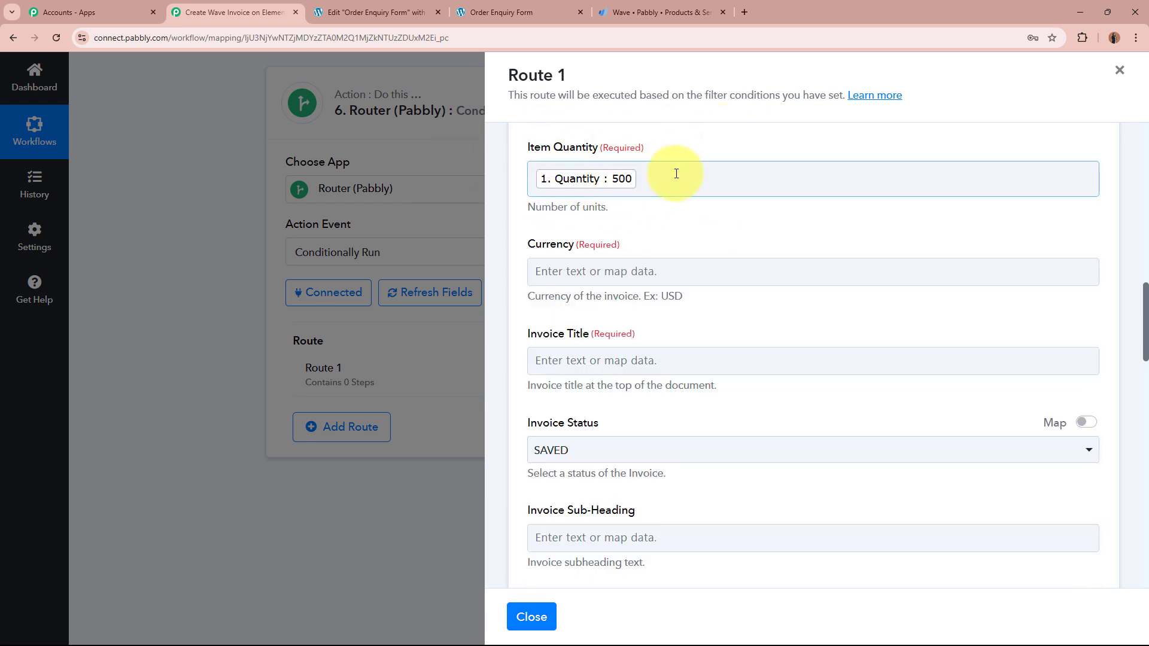
pyautogui.click(604, 271)
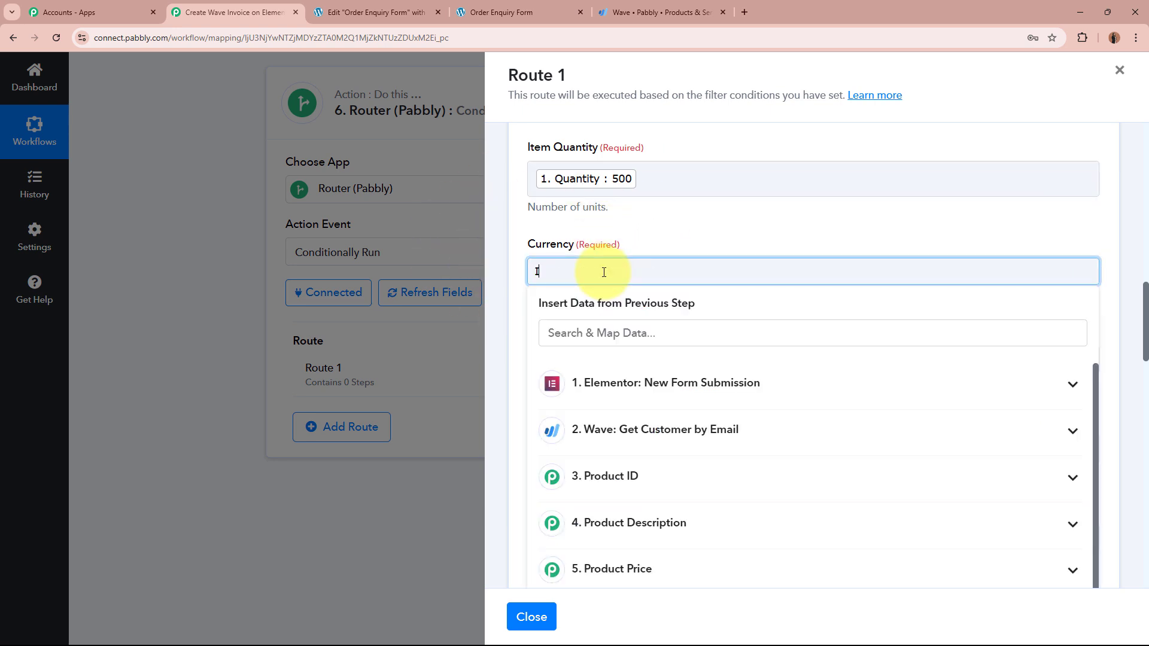
pyautogui.click(626, 235)
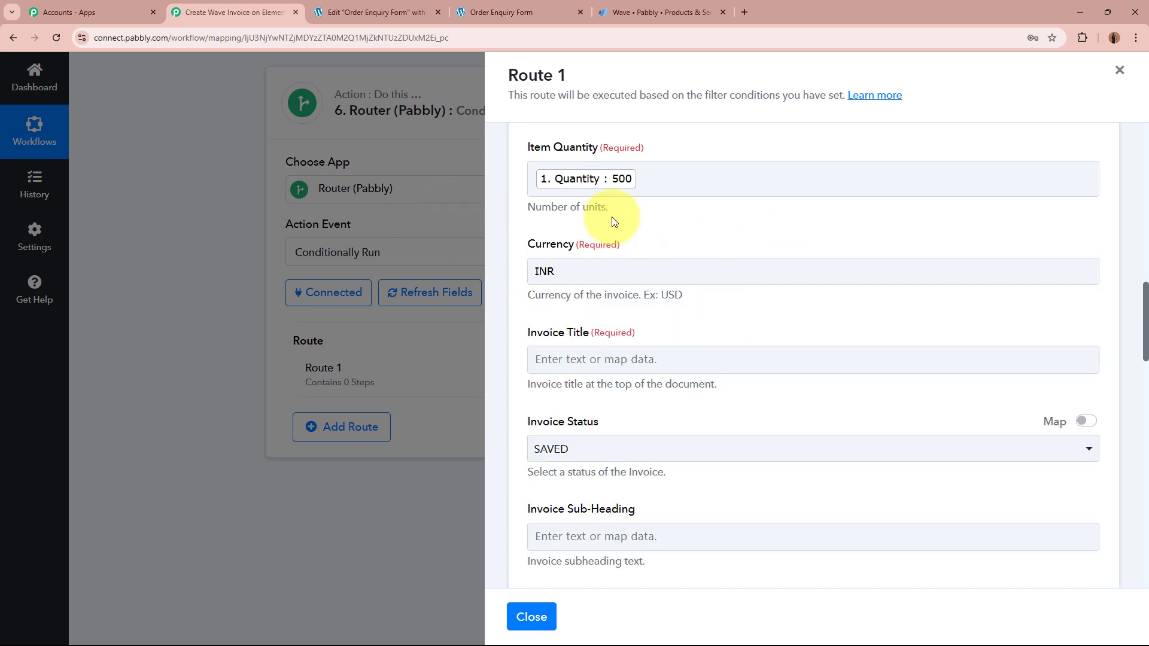
pyautogui.scroll(-2, 763, 224)
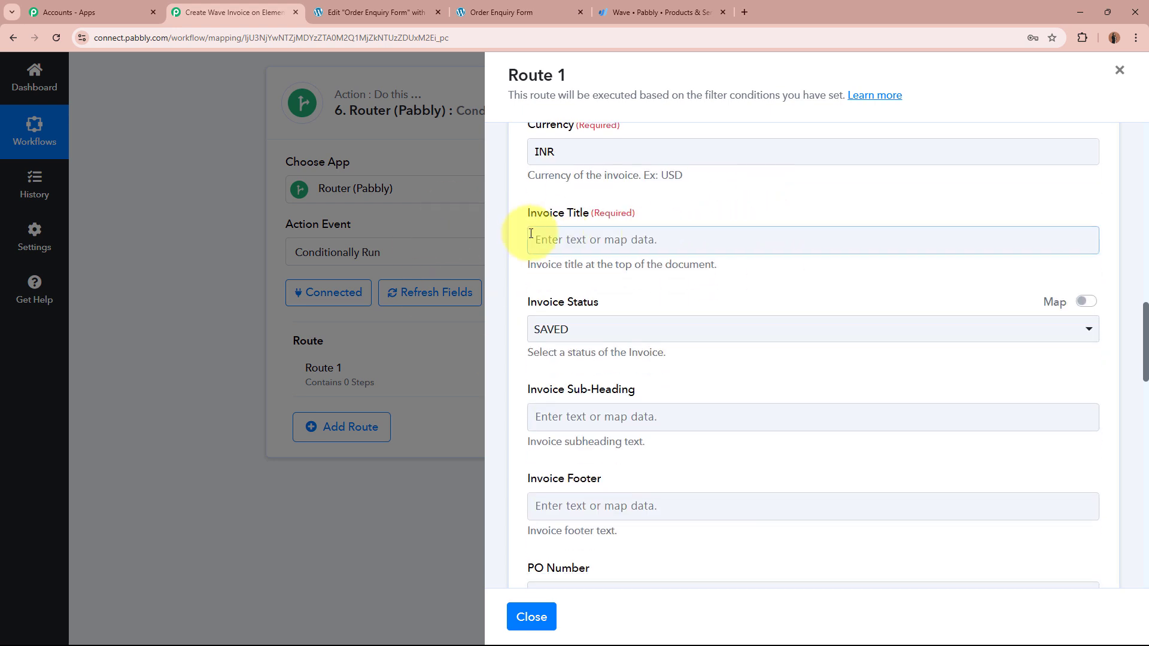
# Step: Set Invoice Title to 'New Invoice-' plus the form's mapped First Name and Last Name
pyautogui.click(661, 240)
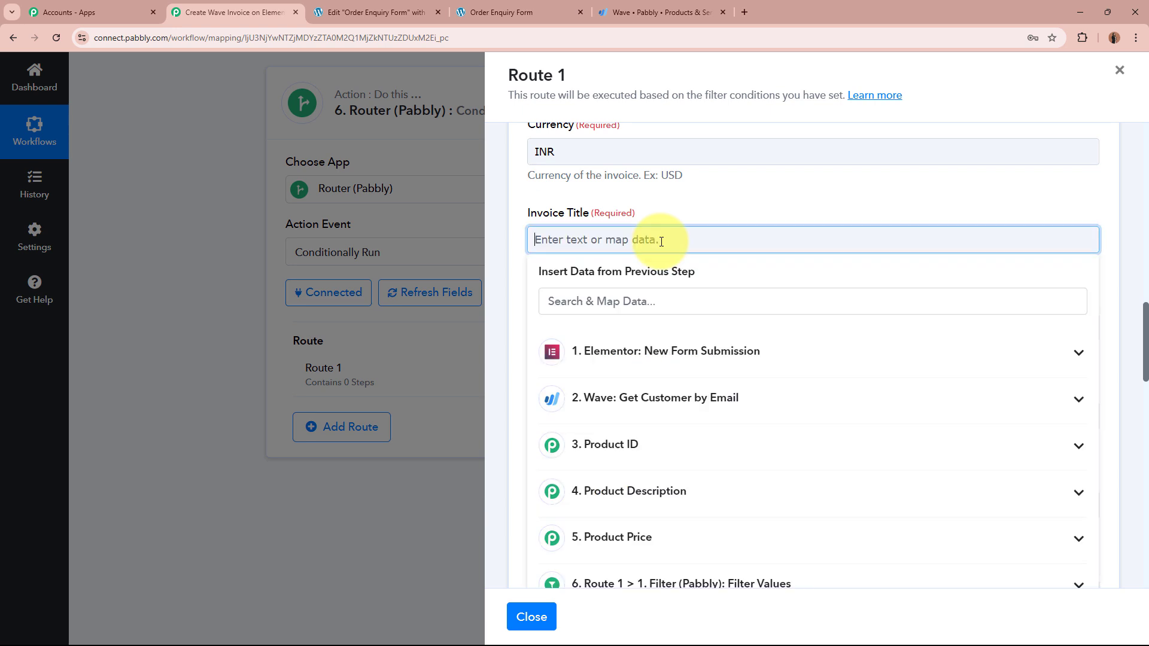
pyautogui.write('New Invoice-')
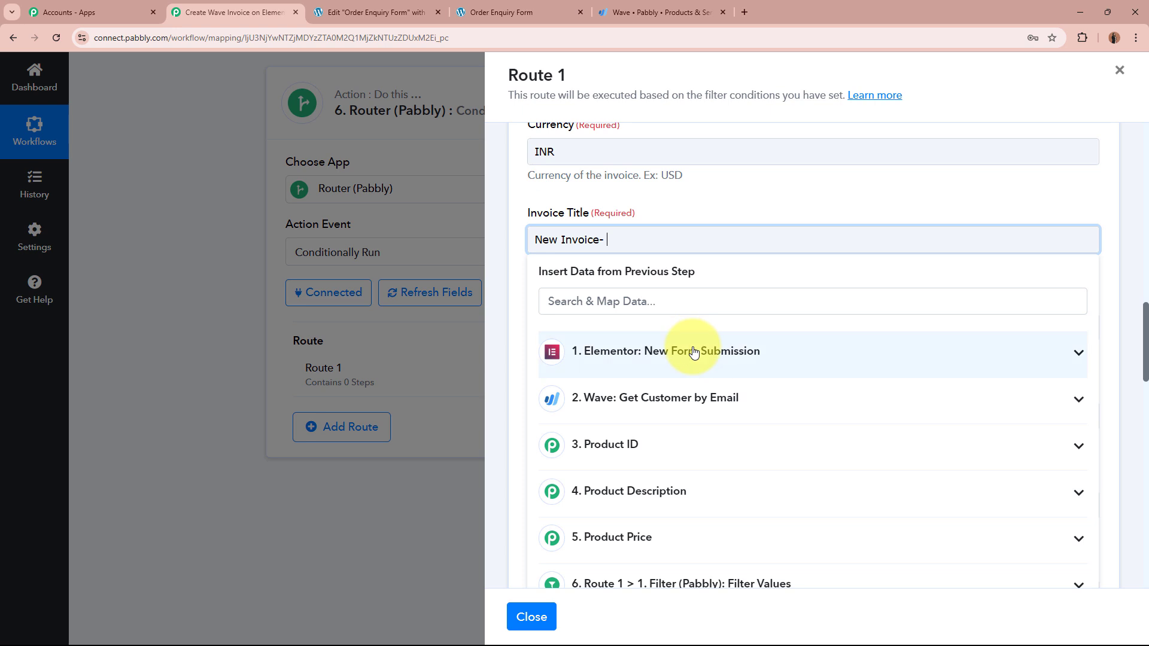
pyautogui.click(693, 352)
pyautogui.scroll(-3, 721, 493)
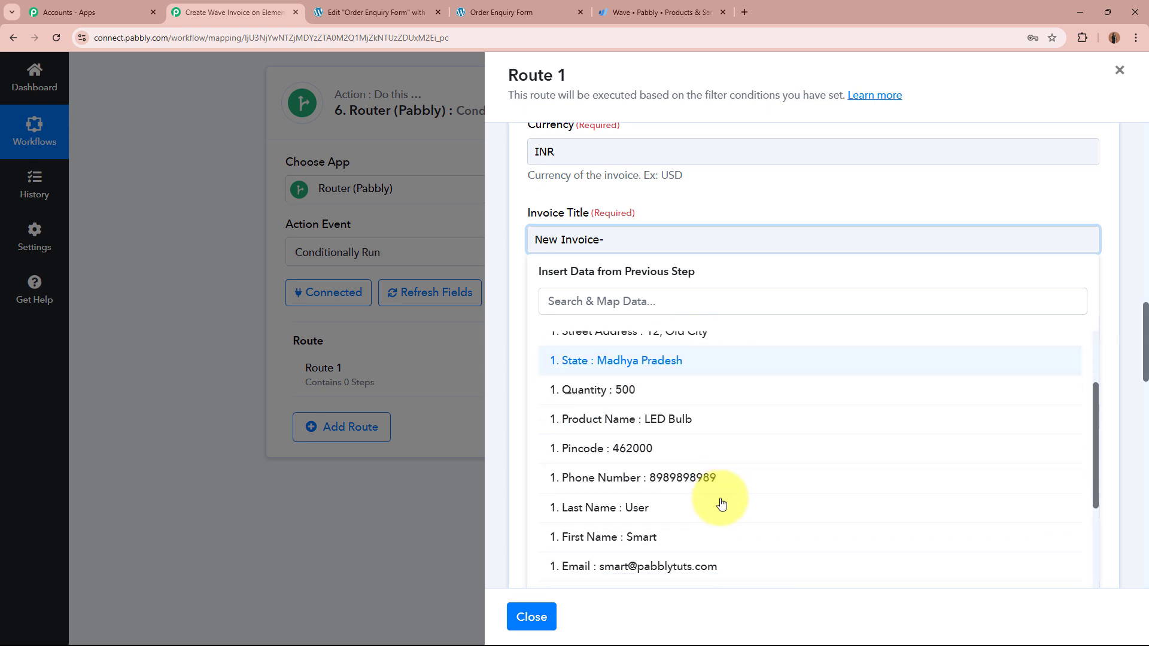
pyautogui.click(721, 500)
pyautogui.click(704, 517)
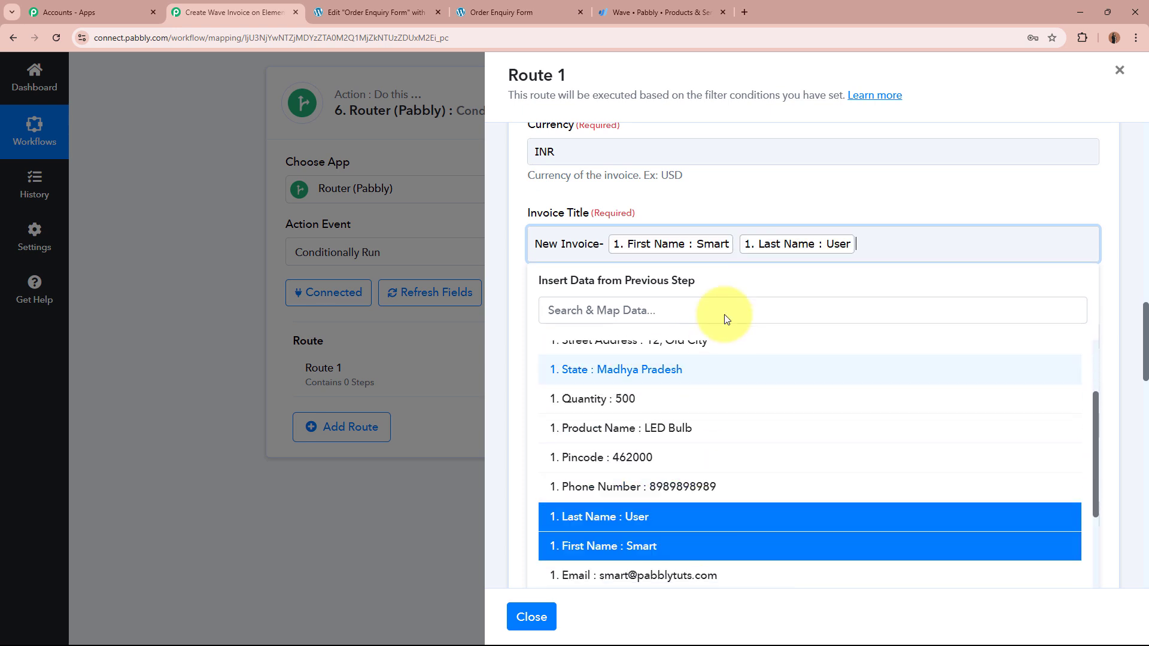
pyautogui.click(783, 174)
pyautogui.click(537, 247)
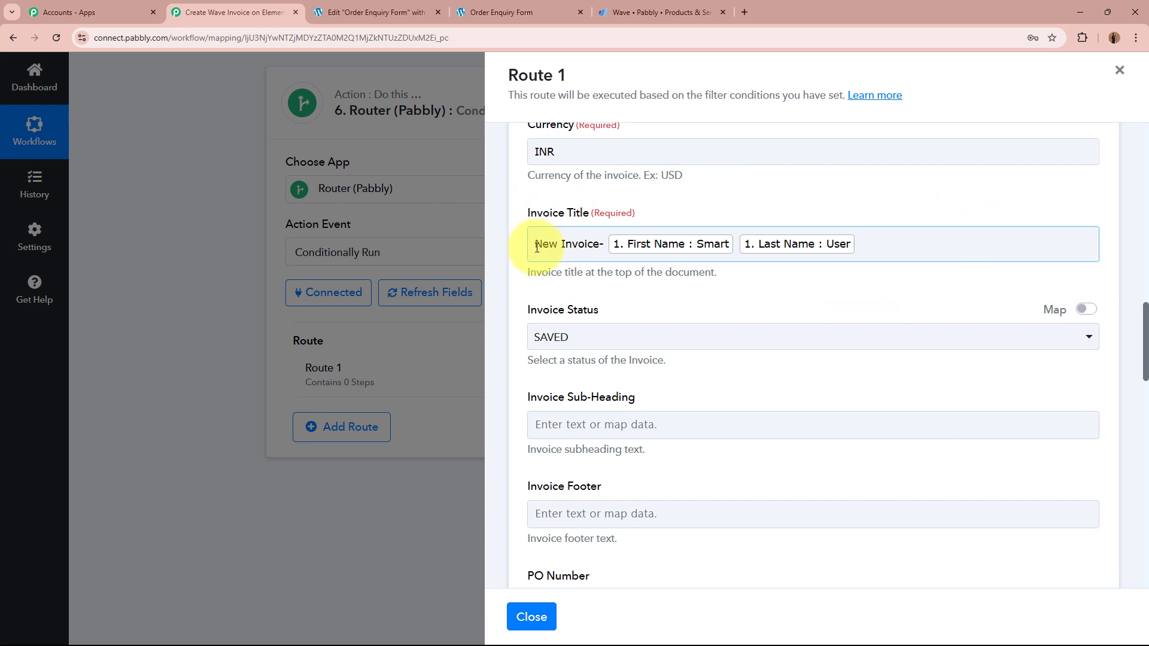
pyautogui.click(822, 199)
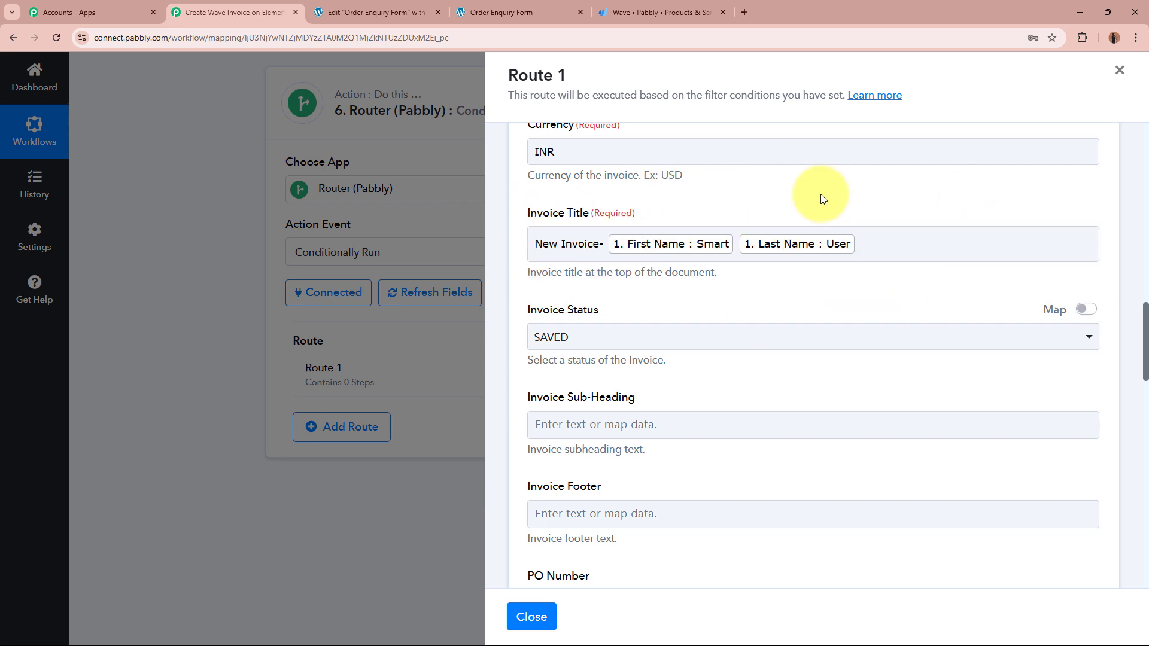
pyautogui.scroll(-2, 818, 191)
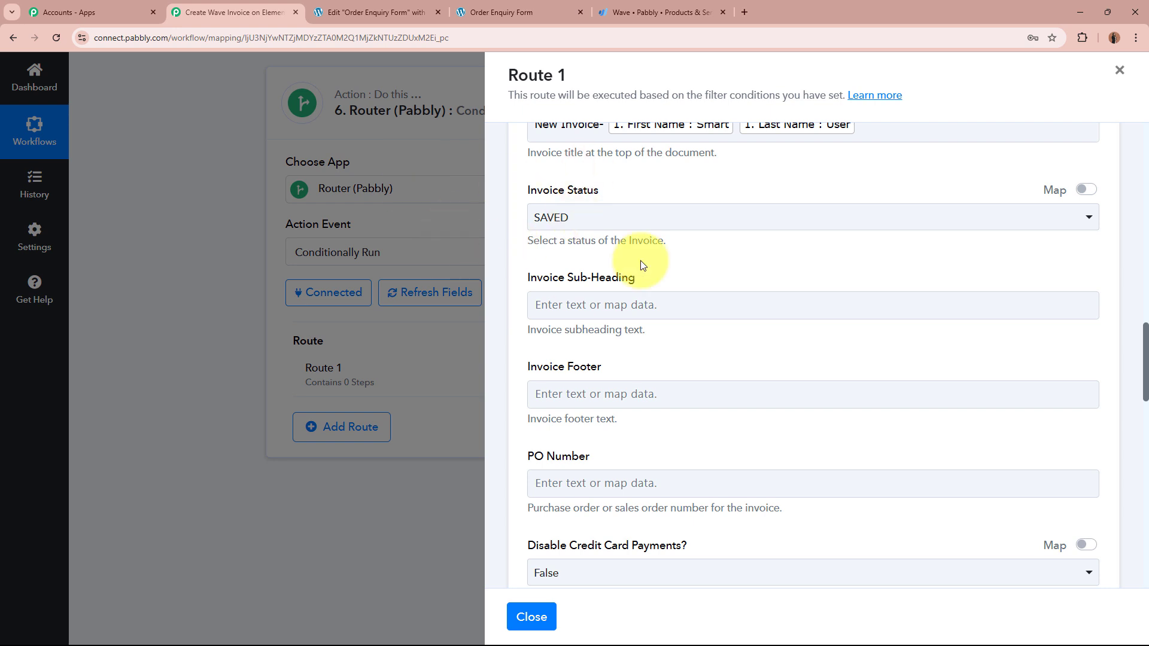
# Step: Keep the Wave invoice status set to SAVED
pyautogui.click(636, 224)
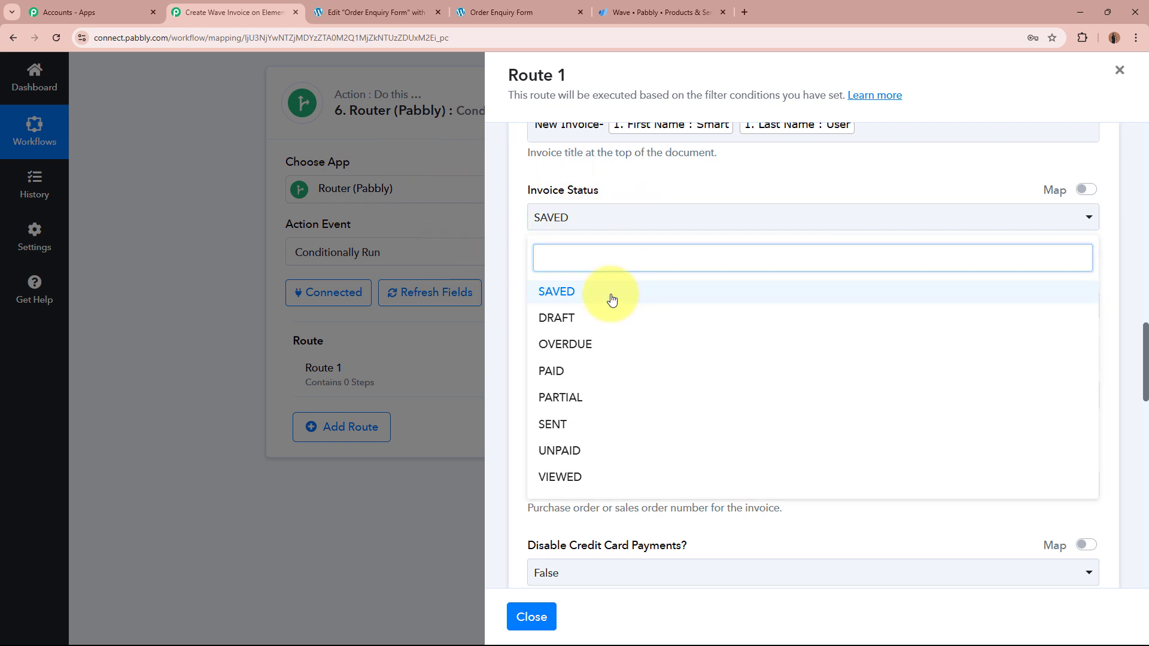
pyautogui.click(611, 295)
pyautogui.scroll(-4, 731, 290)
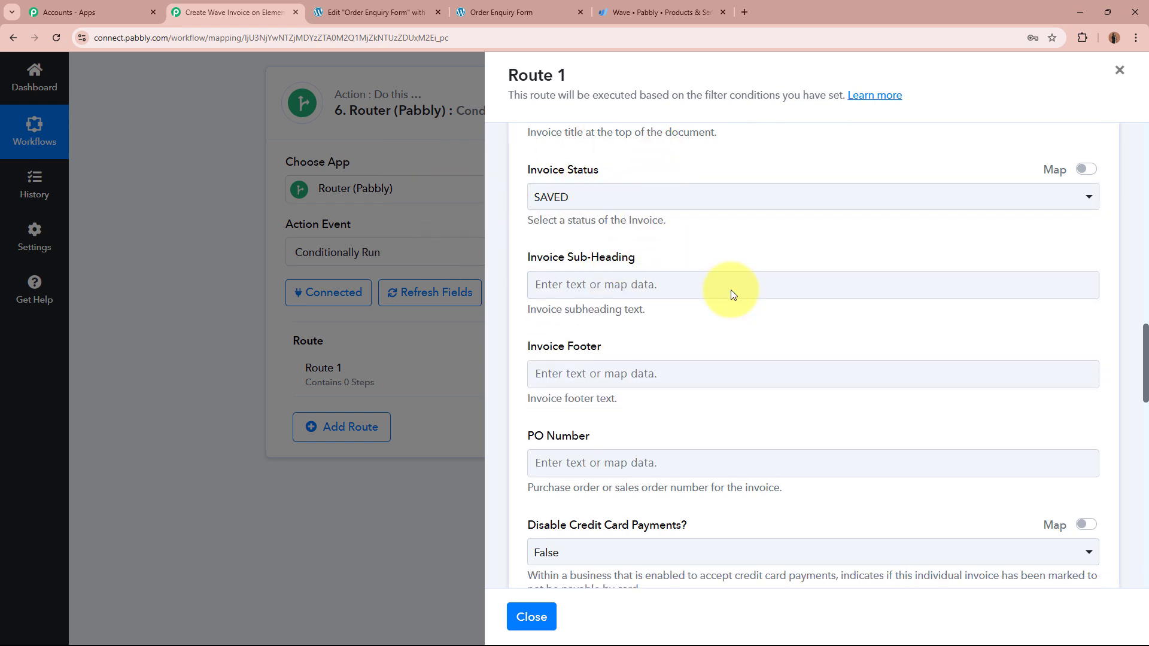
pyautogui.scroll(-4, 730, 295)
pyautogui.scroll(6, 493, 171)
# Step: Save the invoice step and send a test request to create the Wave invoice
pyautogui.click(891, 457)
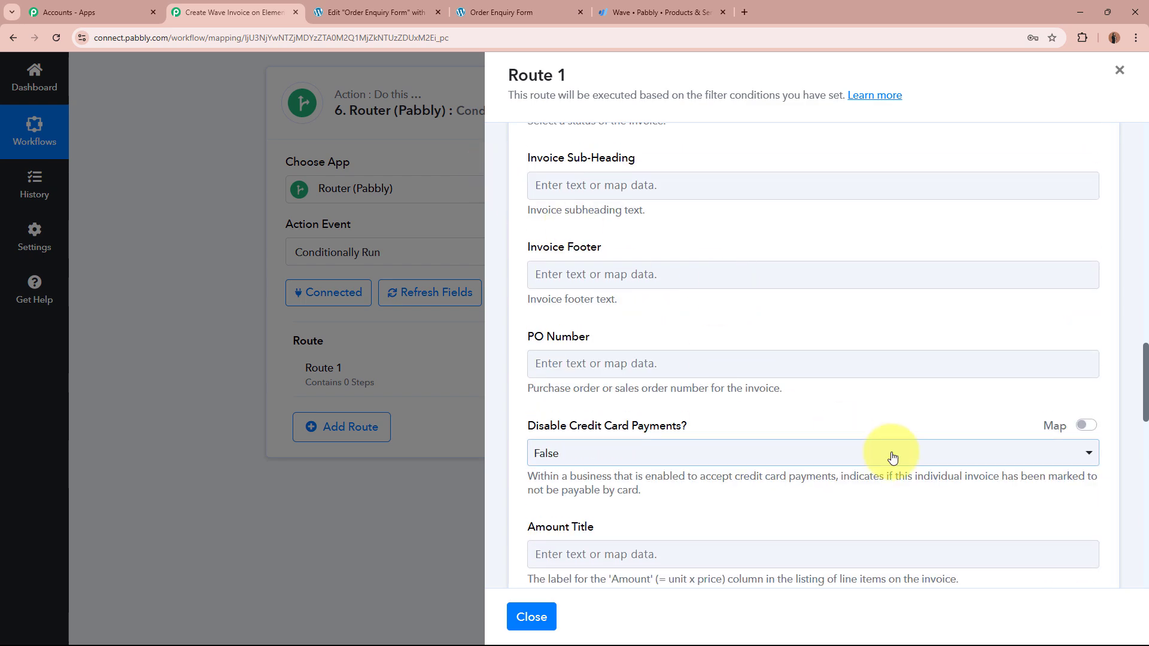
pyautogui.scroll(-4, 892, 457)
pyautogui.scroll(-8, 892, 457)
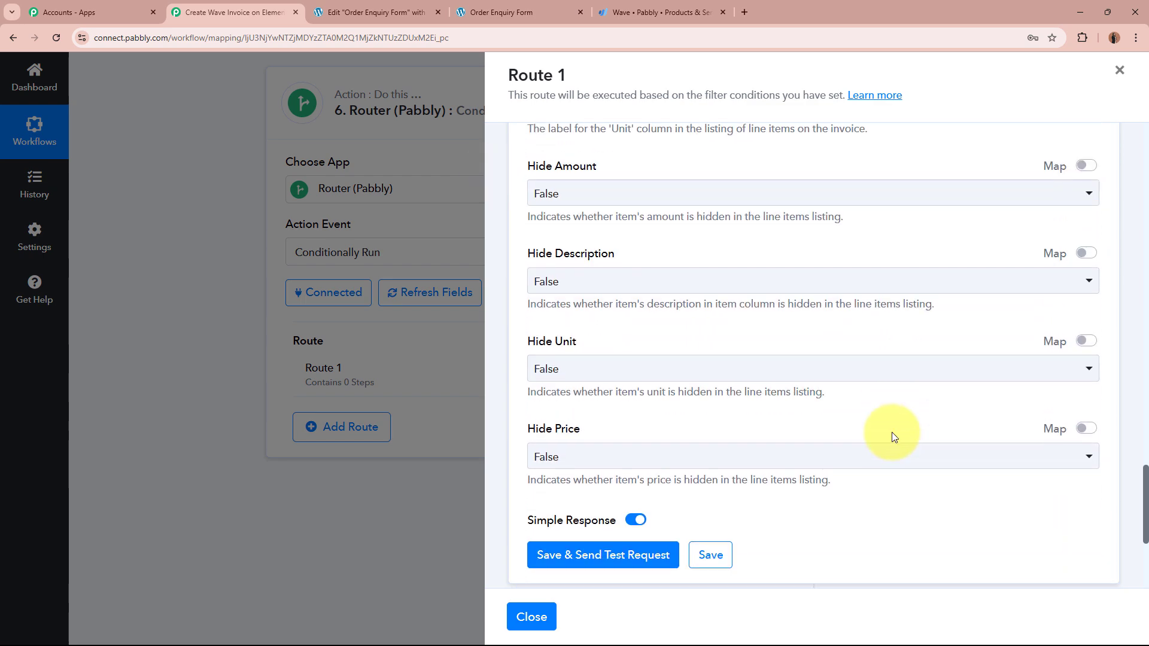
pyautogui.scroll(6, 892, 435)
pyautogui.scroll(-8, 892, 436)
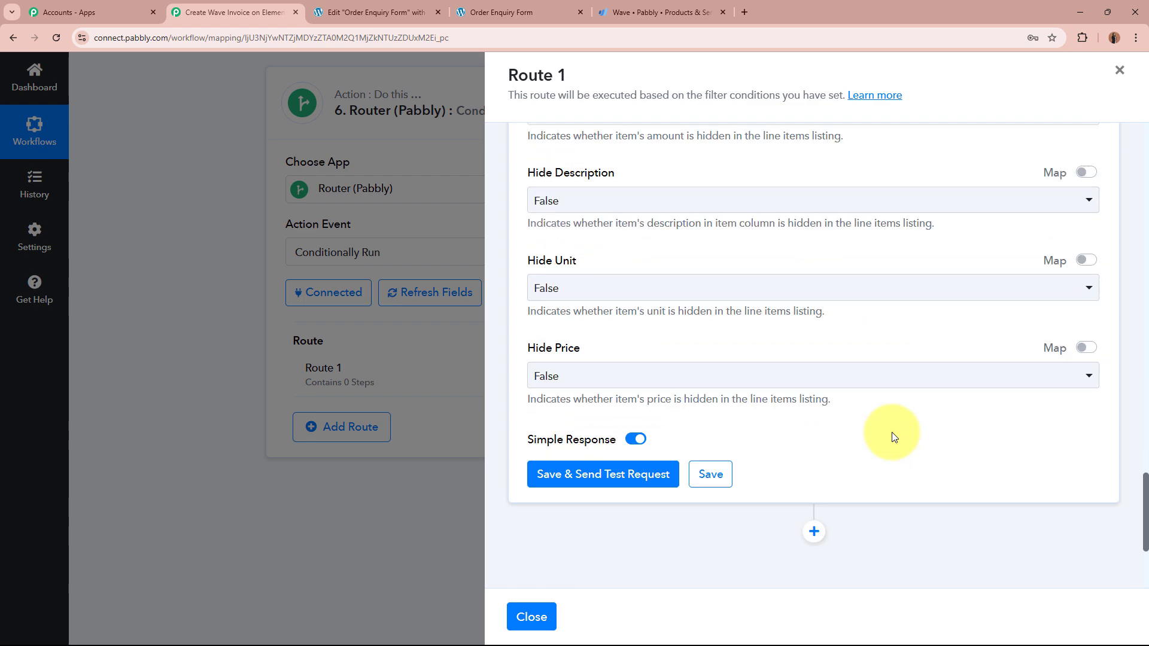
pyautogui.click(645, 435)
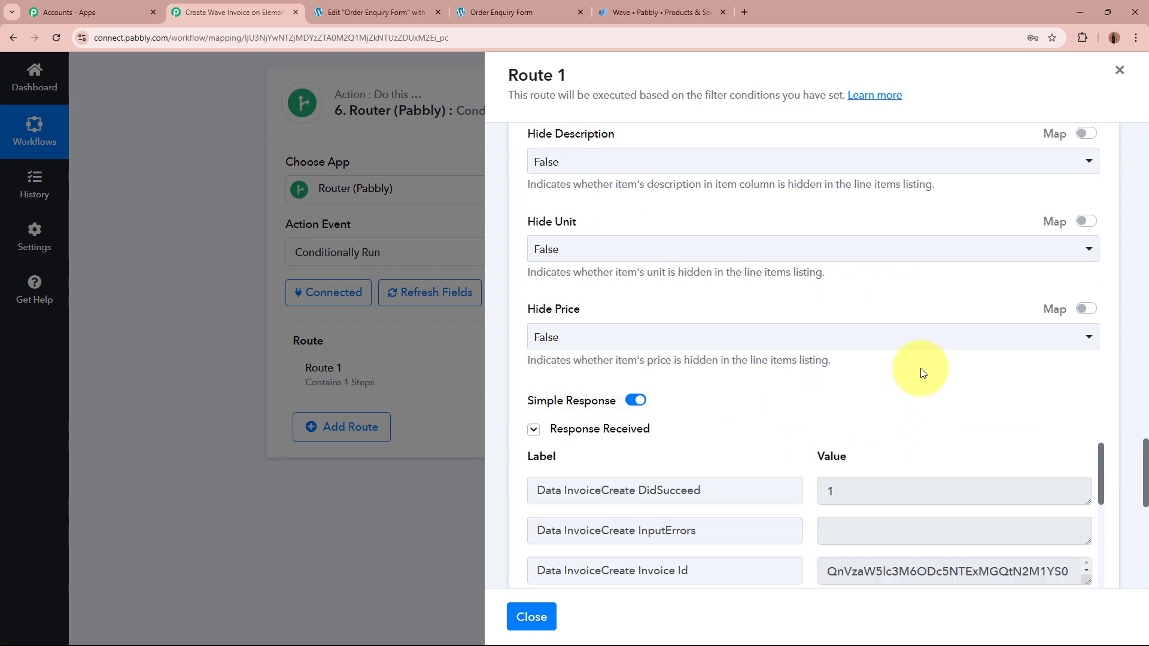
pyautogui.scroll(-4, 920, 372)
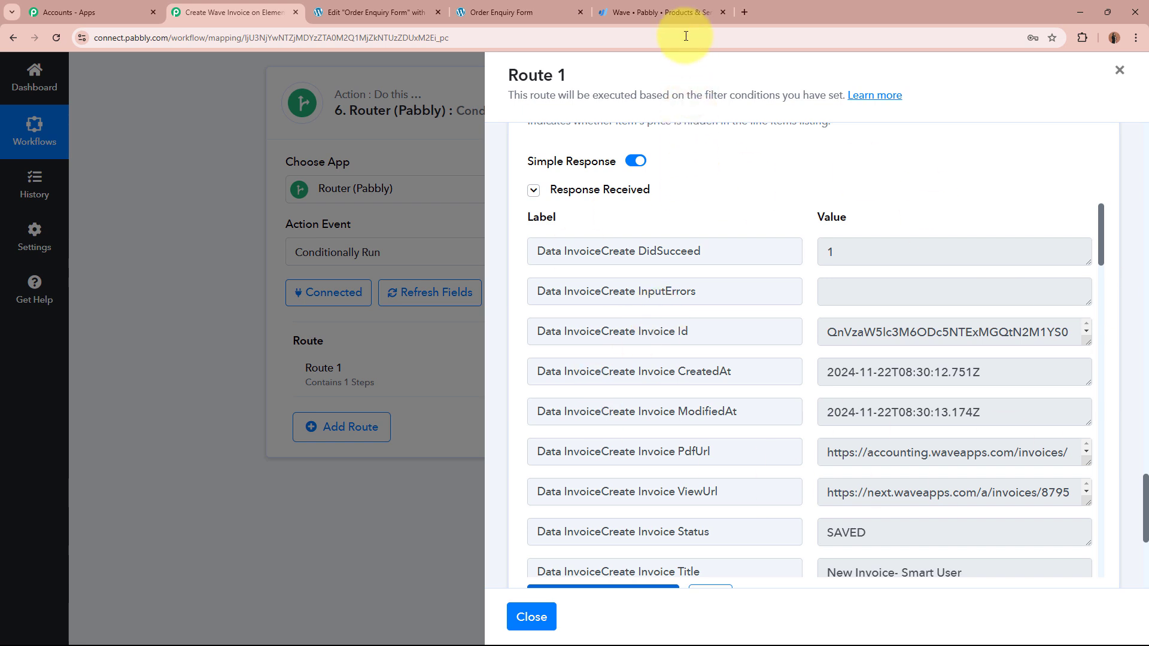
pyautogui.click(684, 8)
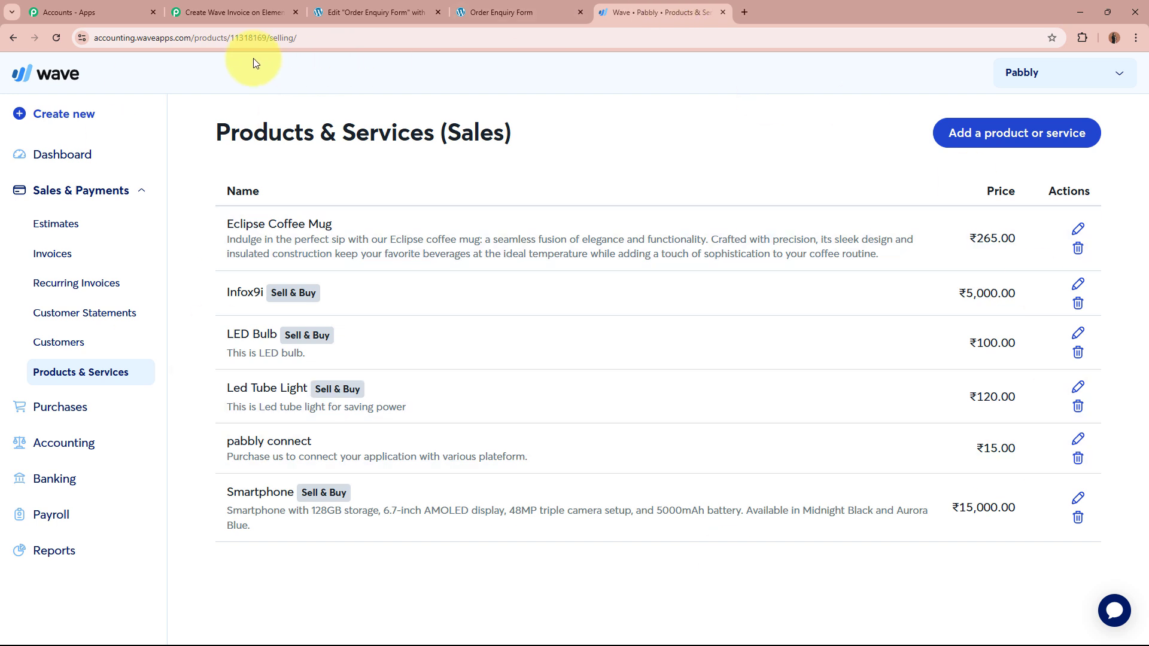
# Step: Open the newest invoice, x3x43xcc27, from Wave's Invoices list
pyautogui.click(53, 255)
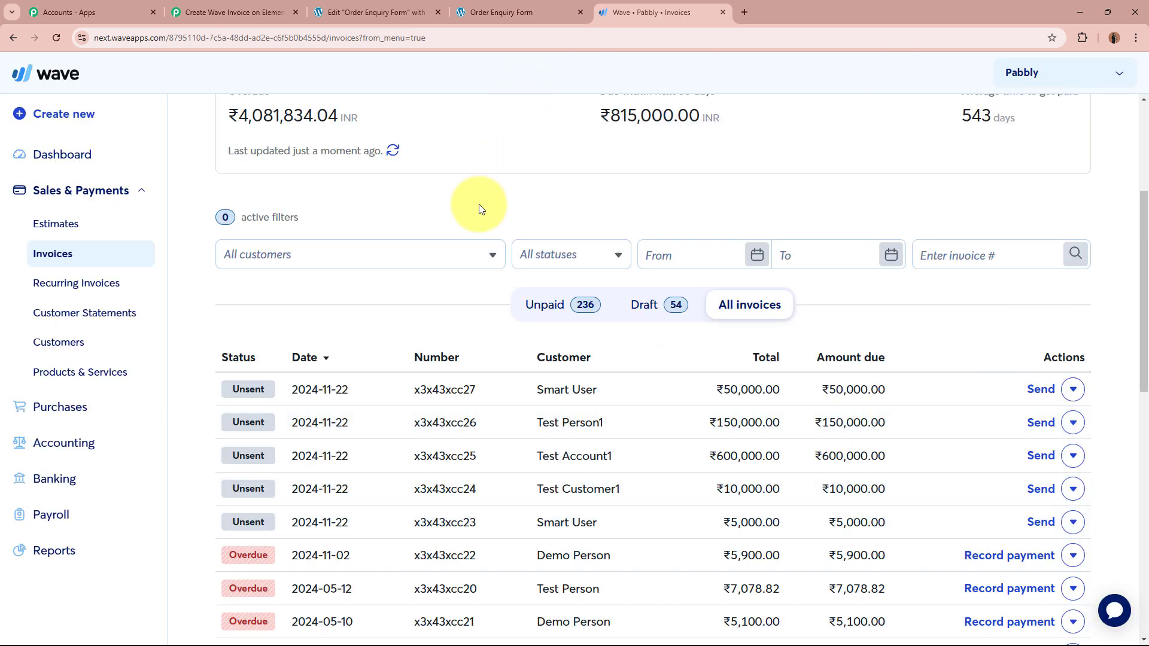
pyautogui.click(566, 389)
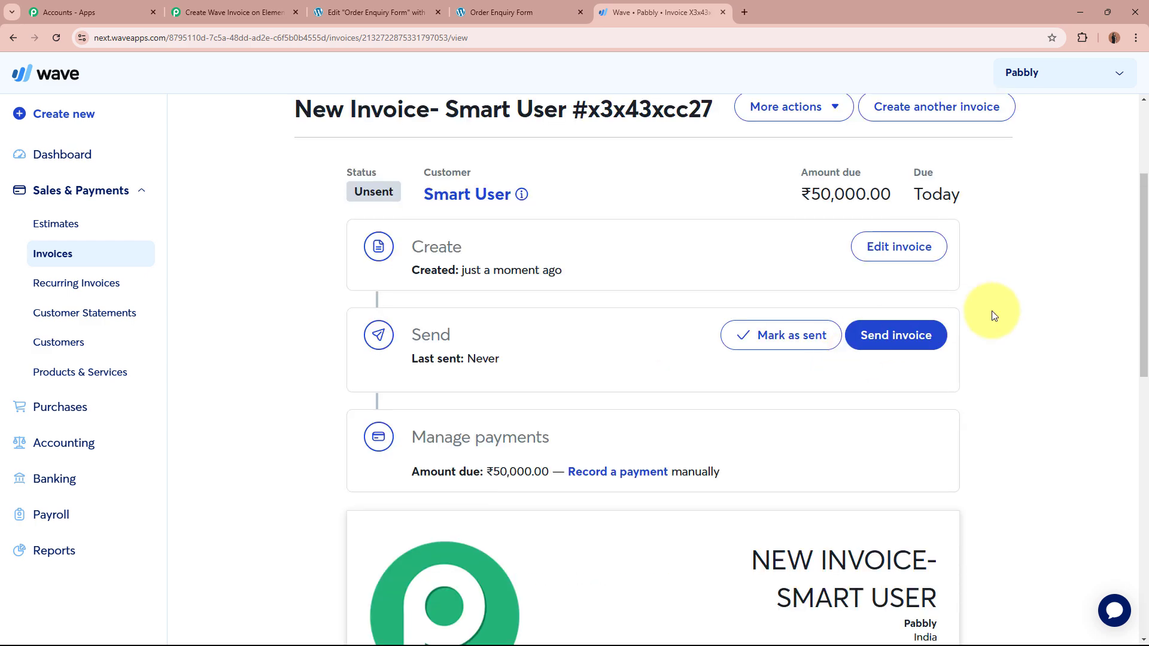
pyautogui.scroll(-5, 994, 316)
pyautogui.scroll(-2, 993, 315)
pyautogui.moveTo(748, 203); pyautogui.dragTo(950, 246)
pyautogui.click(950, 246)
pyautogui.scroll(-2, 1021, 276)
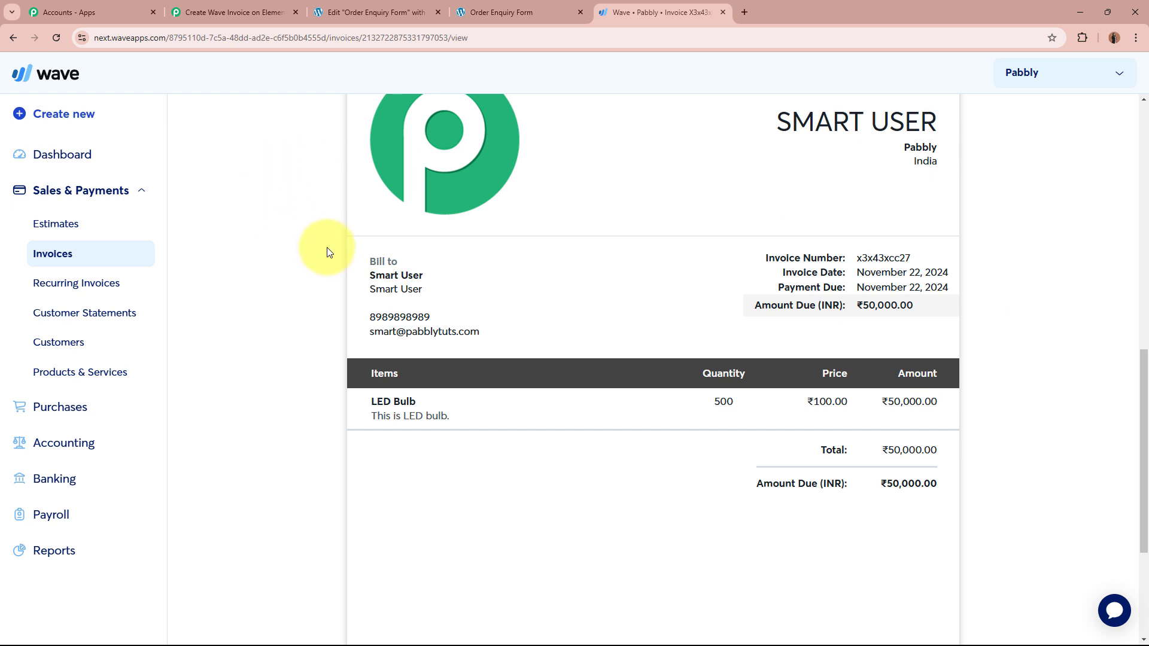
# Step: Check the billed customer's name, e-mail and phone on the invoice
pyautogui.moveTo(368, 275); pyautogui.dragTo(457, 282)
pyautogui.click(473, 282)
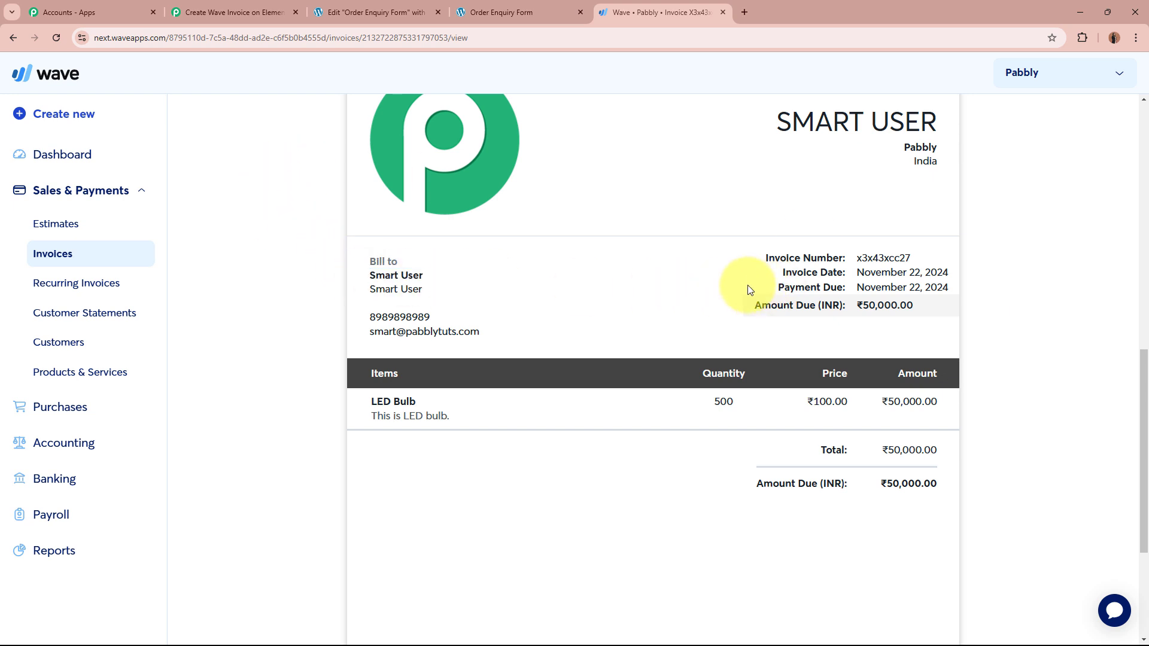
pyautogui.moveTo(367, 339); pyautogui.dragTo(937, 312)
pyautogui.doubleClick(374, 314)
pyautogui.click(936, 308)
pyautogui.scroll(-4, 1029, 303)
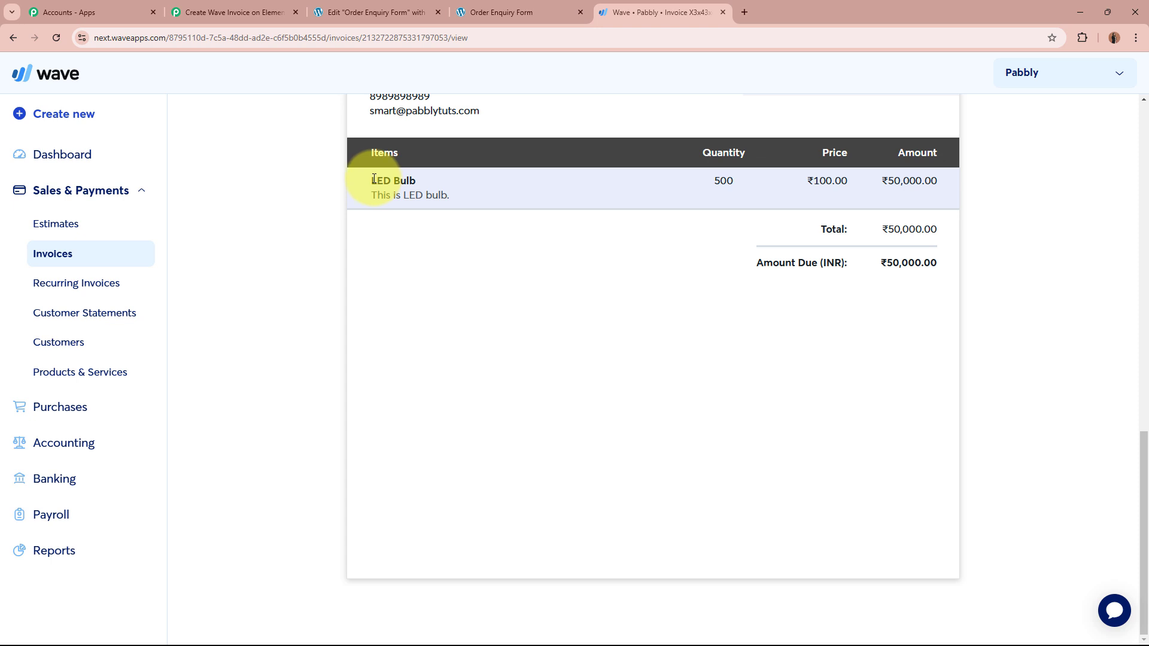
# Step: Verify the LED Bulb line: quantity 500 at ₹100.00, amount ₹50,000.00
pyautogui.moveTo(371, 181); pyautogui.dragTo(483, 207)
pyautogui.click(482, 206)
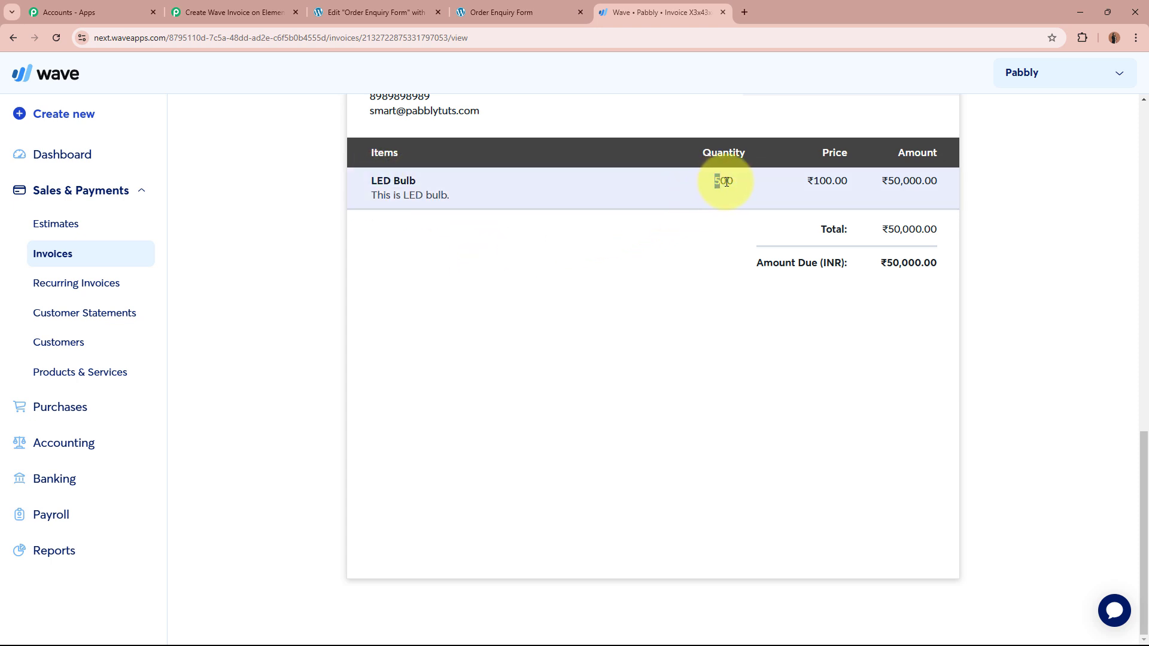
pyautogui.moveTo(726, 182); pyautogui.dragTo(738, 181)
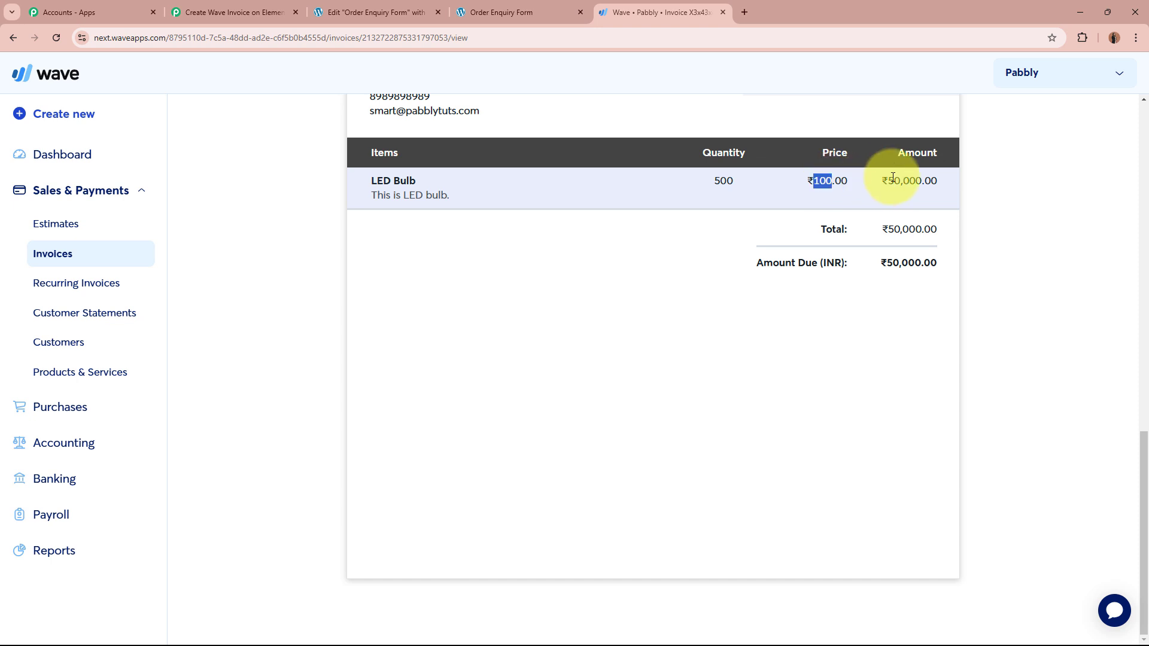
pyautogui.moveTo(887, 179); pyautogui.dragTo(950, 179)
pyautogui.click(982, 221)
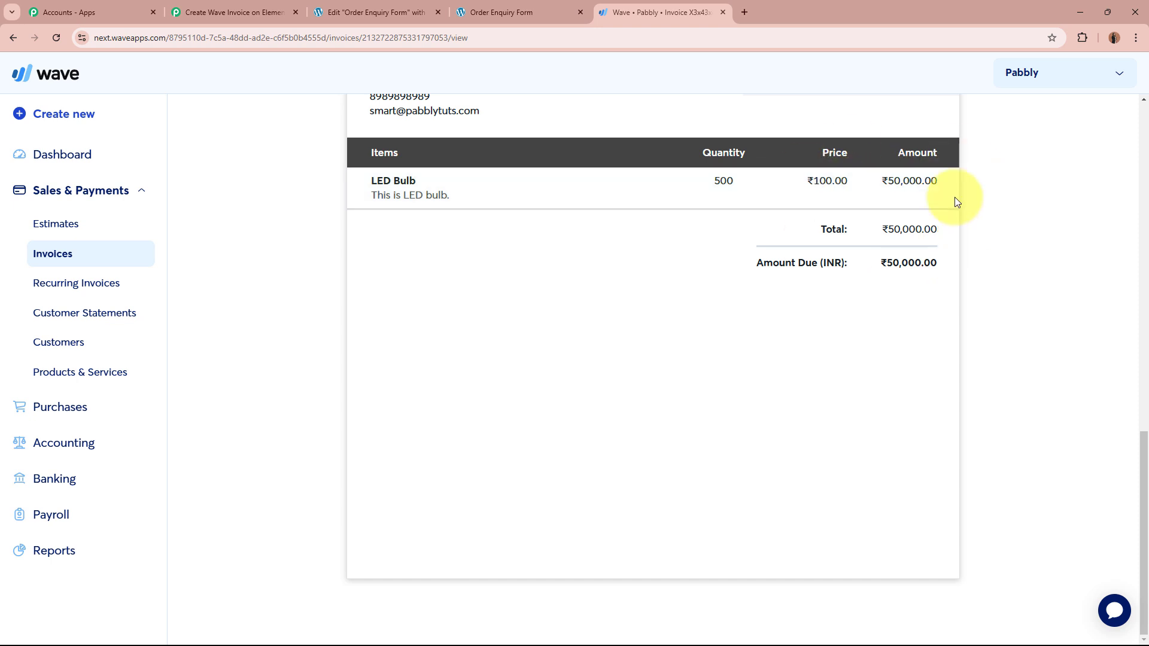
pyautogui.scroll(2, 1006, 322)
pyautogui.scroll(-2, 634, 380)
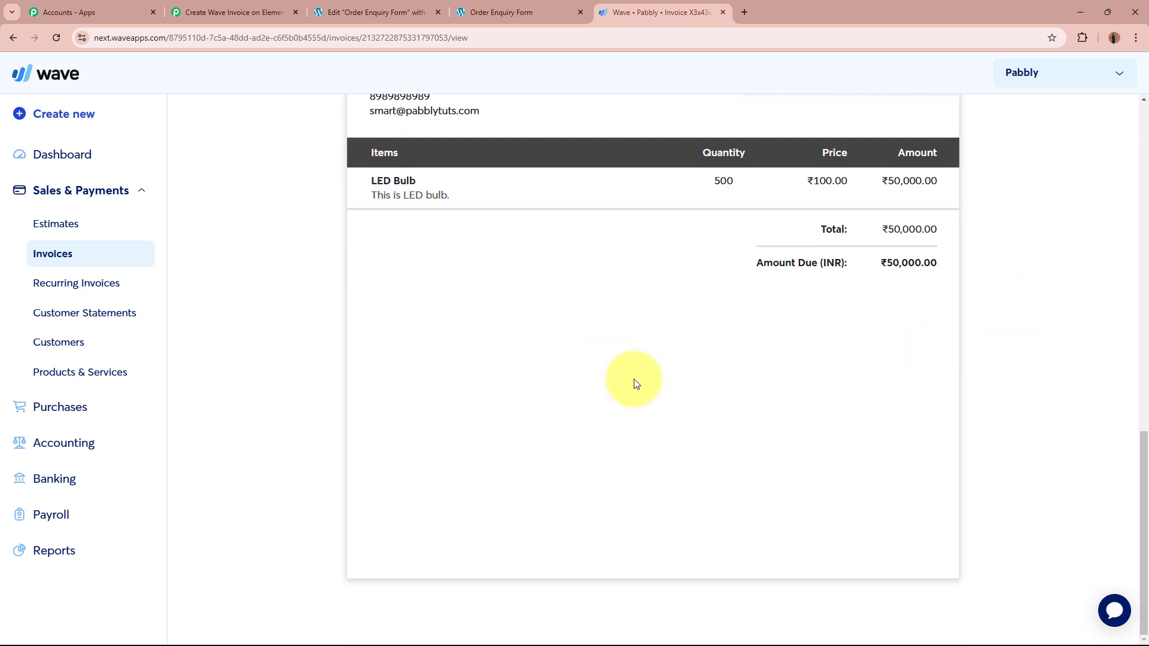
pyautogui.scroll(2, 636, 384)
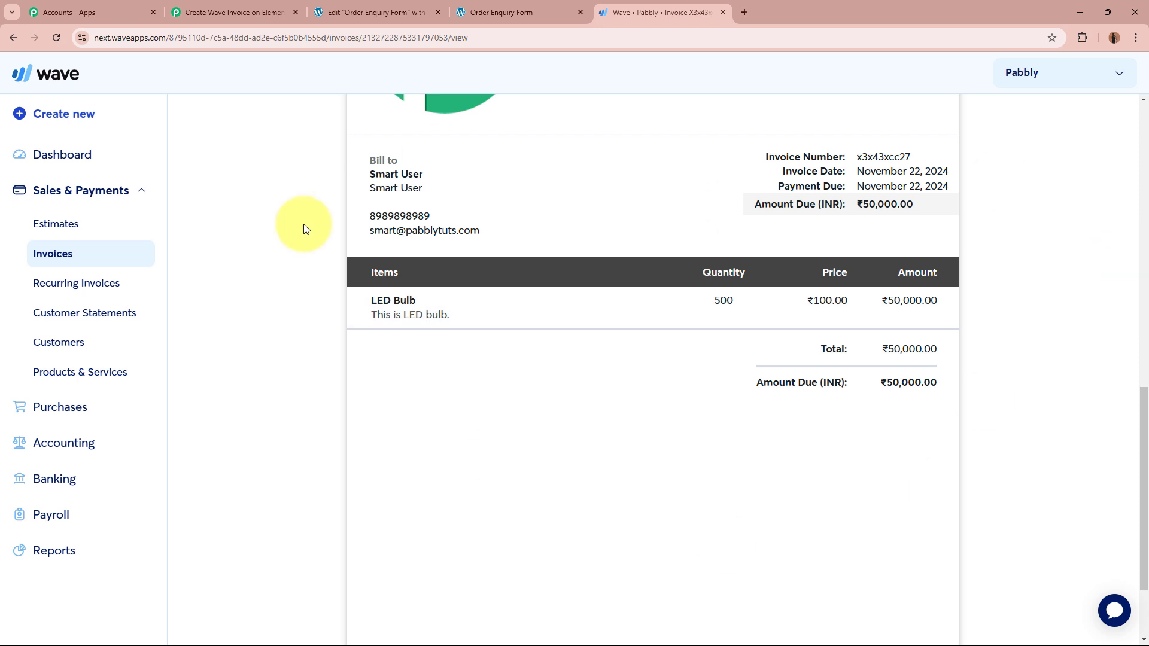
pyautogui.scroll(2, 886, 497)
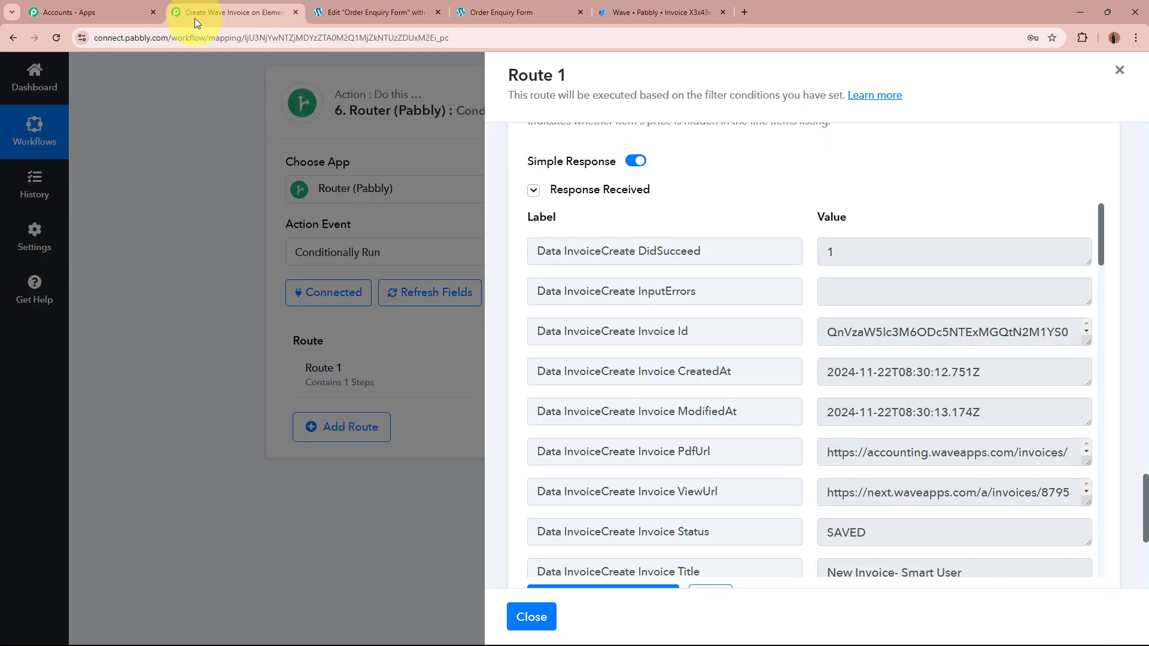
# Step: Return to the Pabbly Connect workflow and close the route settings panel
pyautogui.click(269, 12)
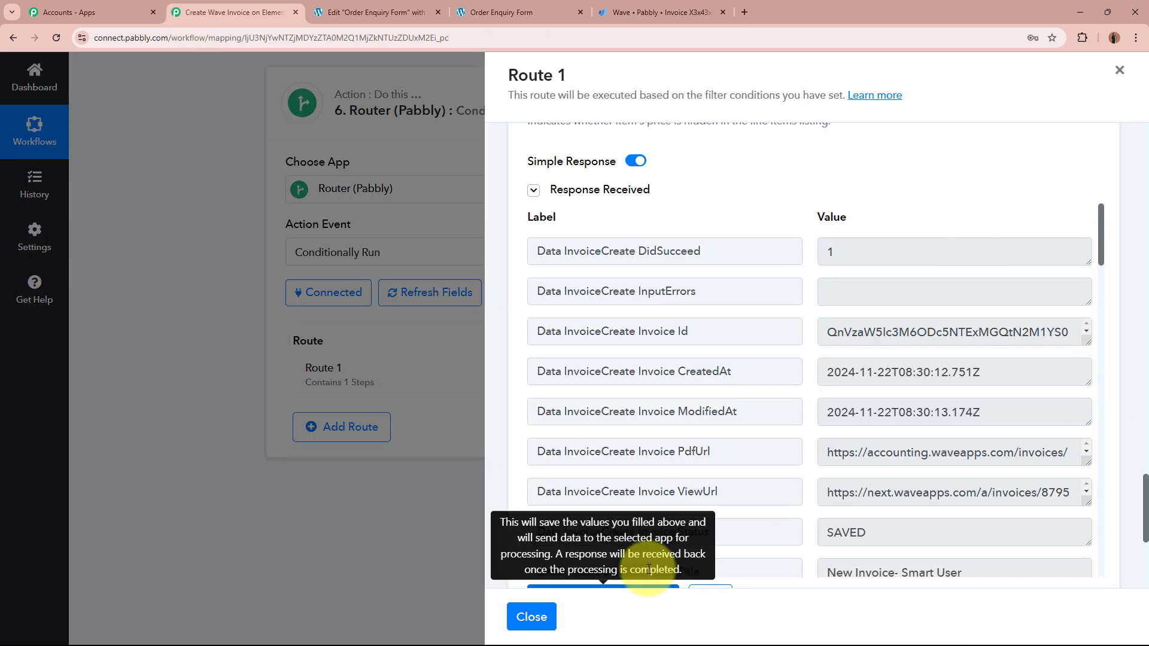
pyautogui.click(531, 617)
pyautogui.scroll(8, 239, 389)
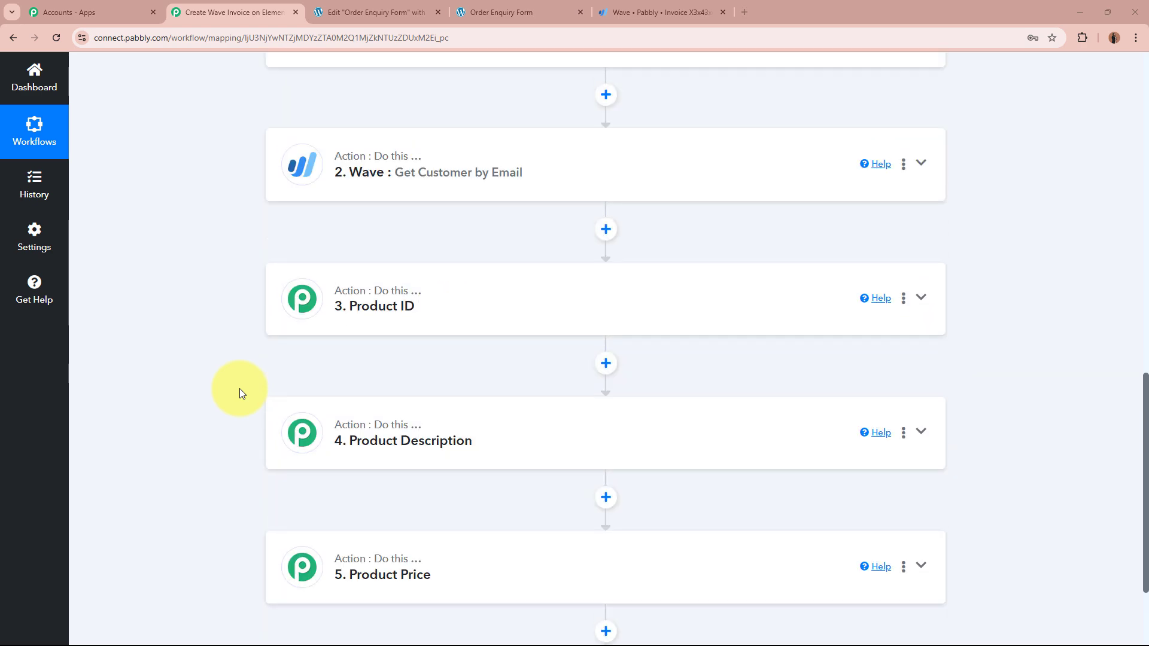
pyautogui.scroll(5, 239, 392)
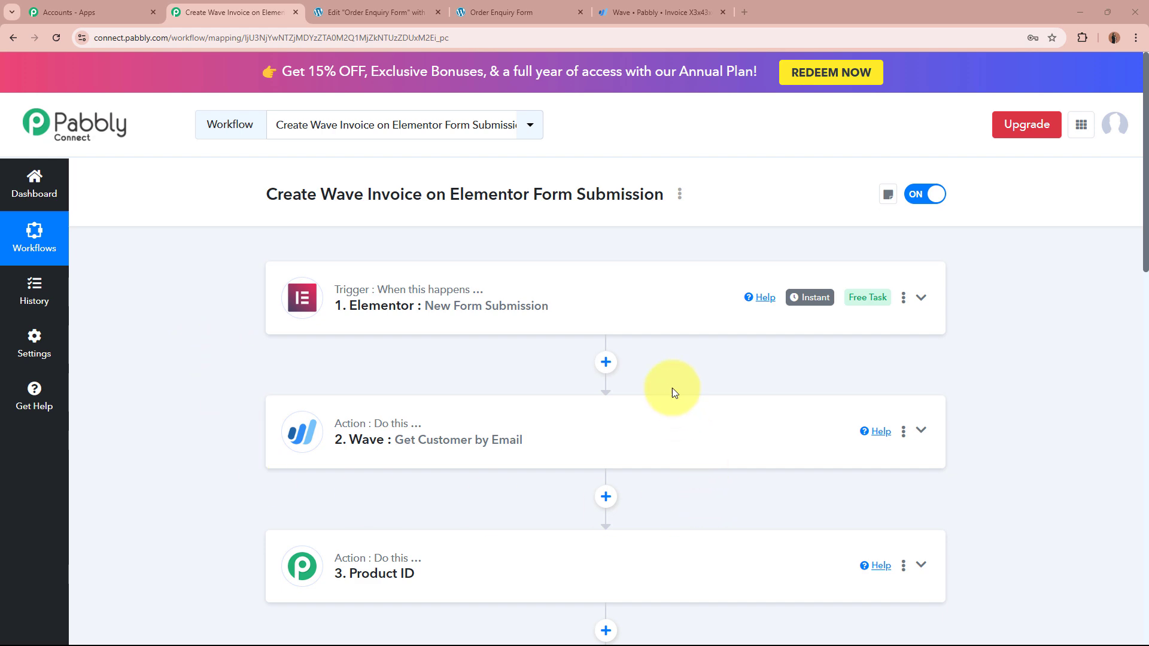
pyautogui.scroll(-1, 195, 380)
pyautogui.scroll(-12, 195, 380)
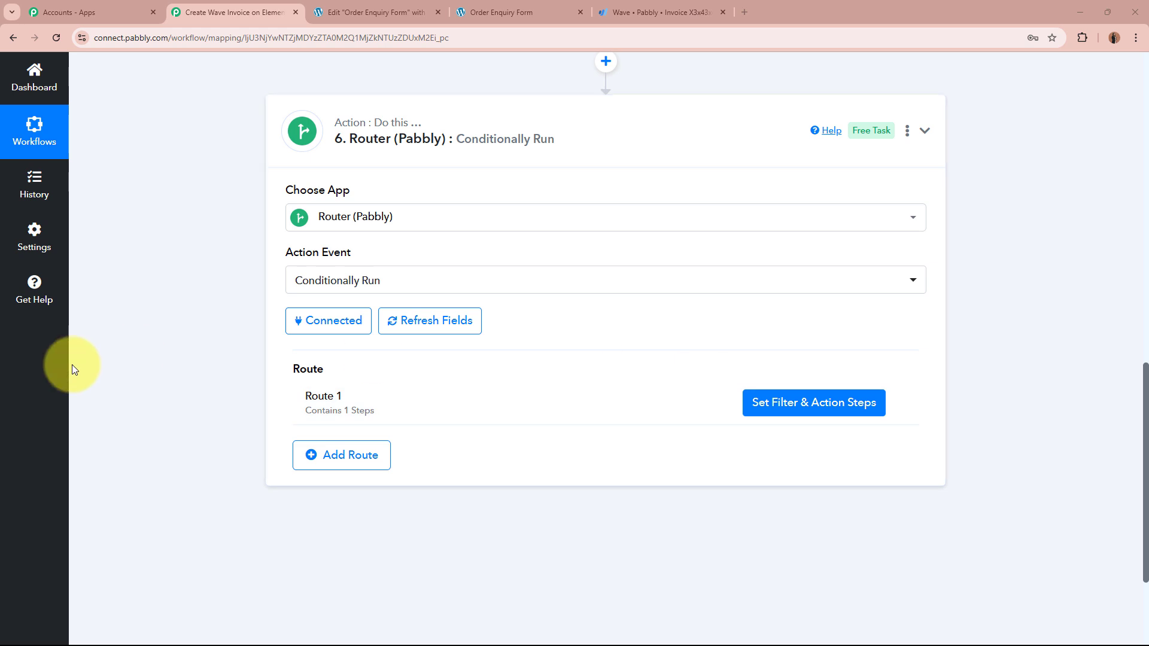
# Step: Rename Route 1 to 'Existing Customer' and review the Router step
pyautogui.click(898, 403)
pyautogui.click(868, 425)
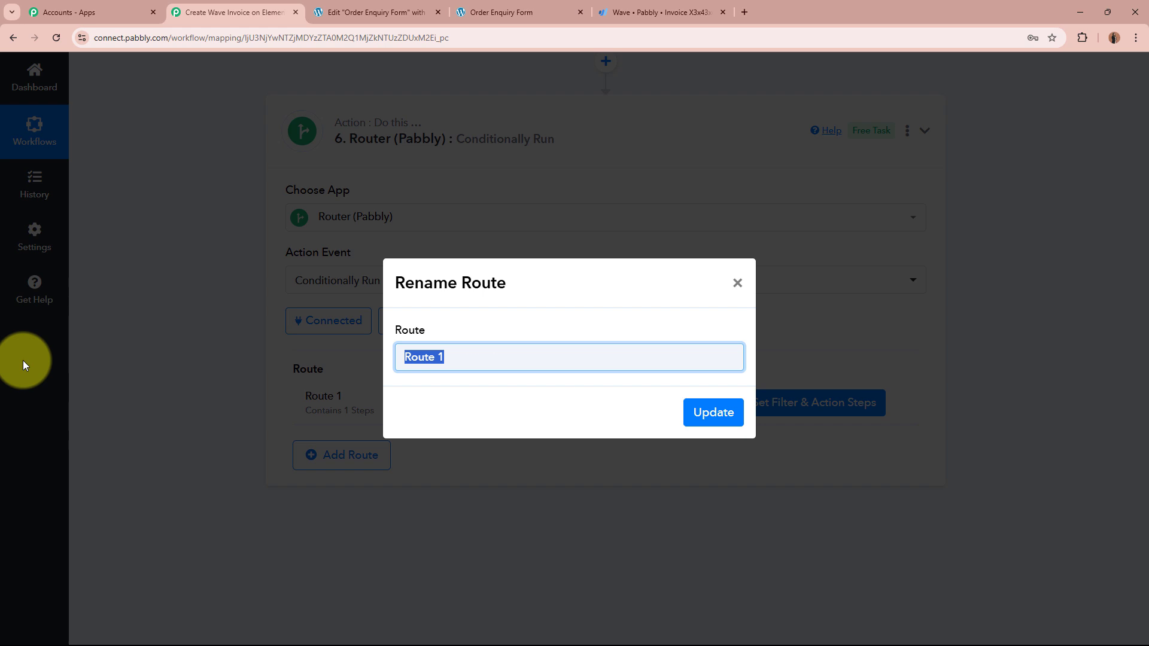
pyautogui.press('BackSpace')
pyautogui.write('Existing Customer')
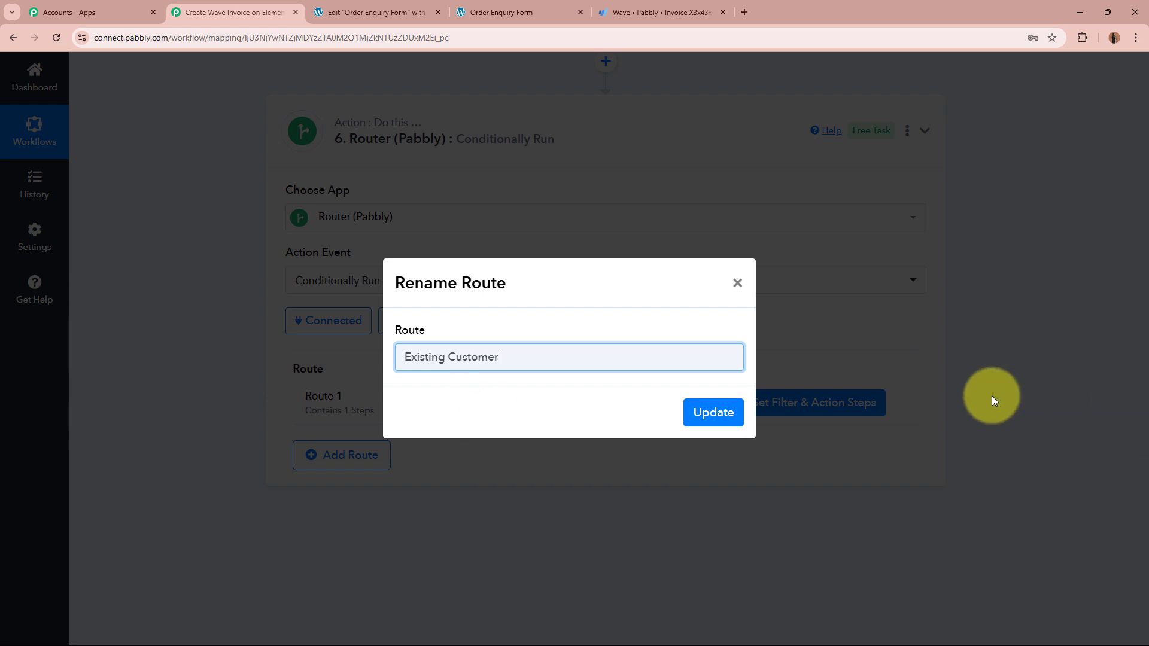
pyautogui.click(726, 413)
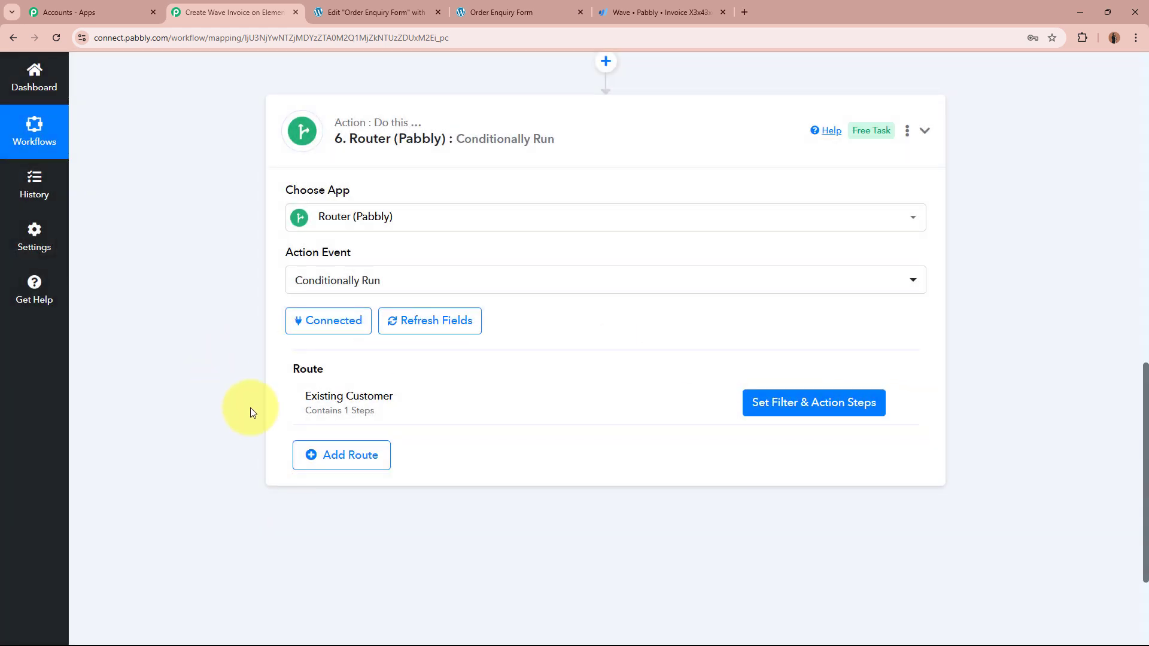
pyautogui.scroll(8, 238, 440)
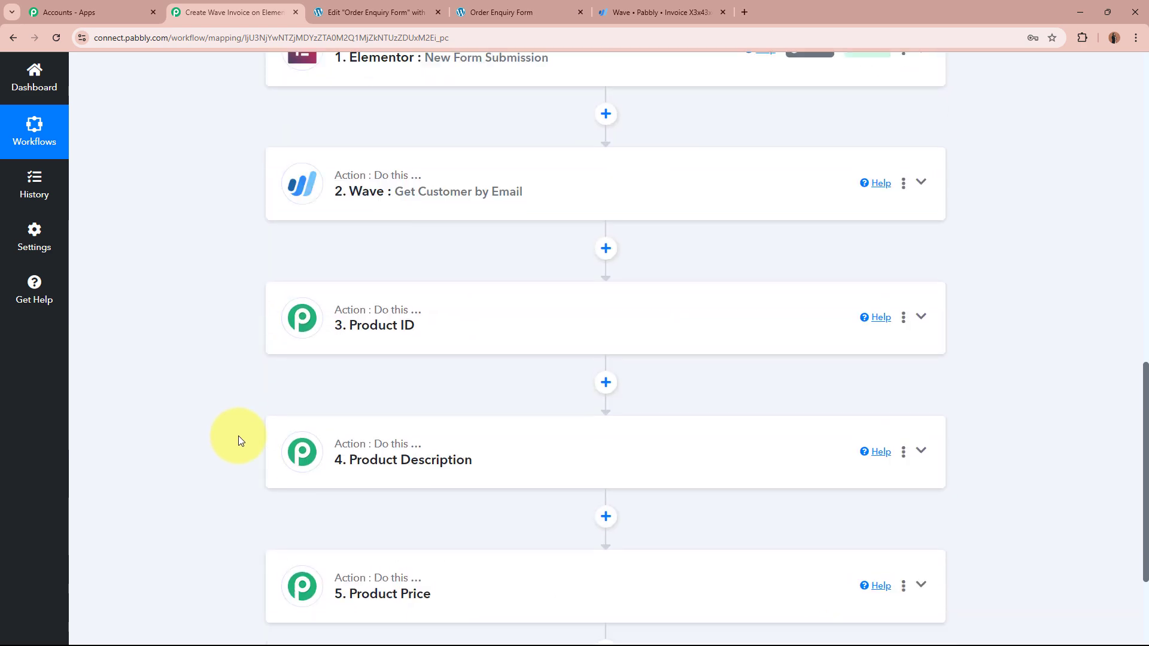
pyautogui.scroll(4, 239, 440)
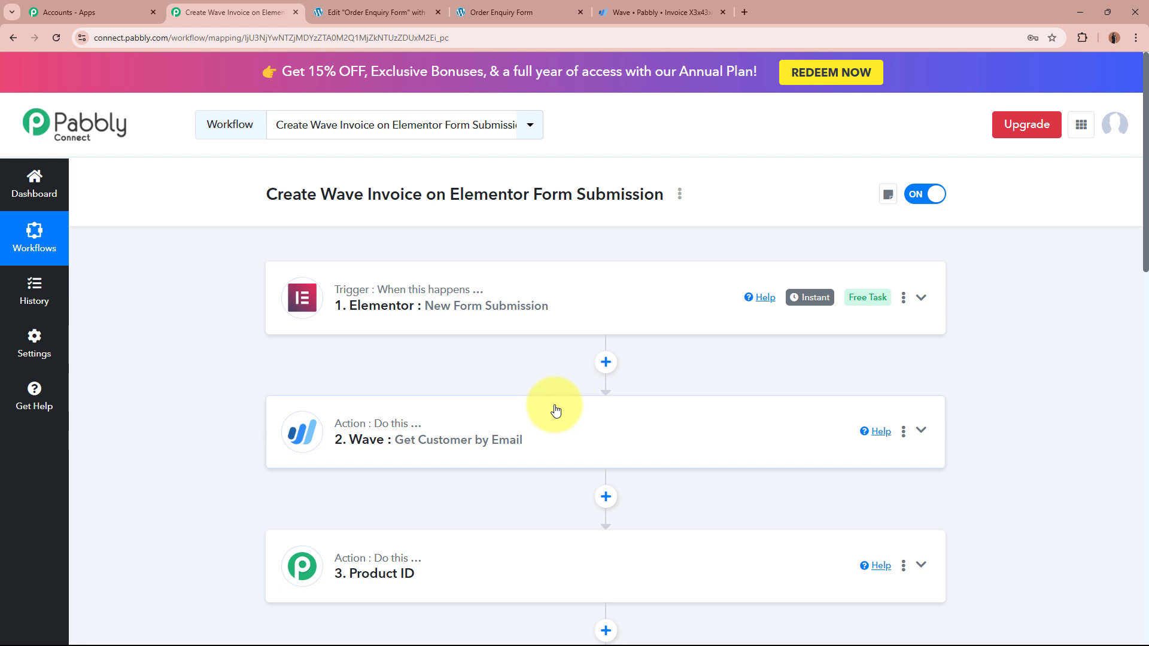
pyautogui.scroll(-12, 177, 419)
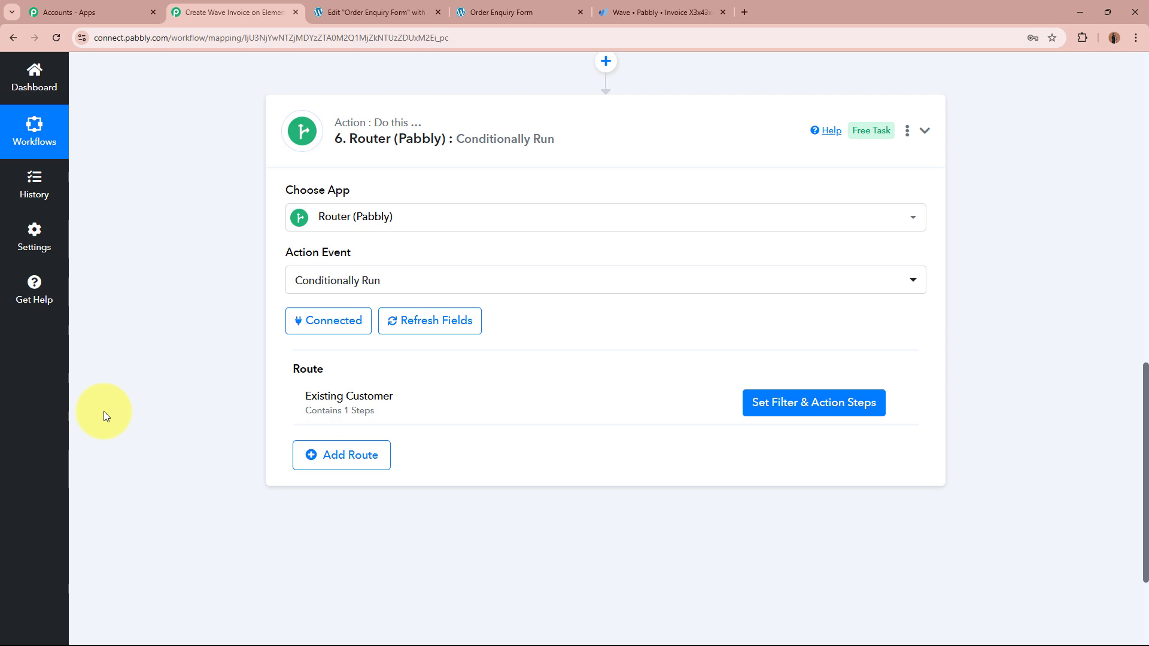
pyautogui.scroll(15, 156, 400)
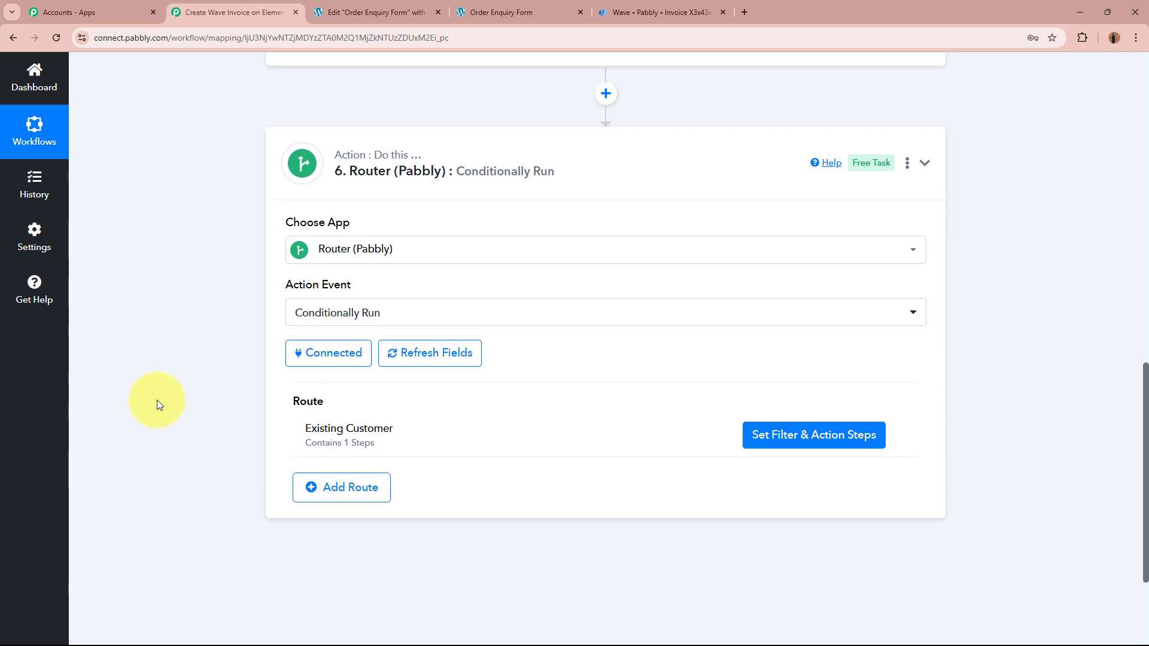
pyautogui.scroll(-15, 185, 469)
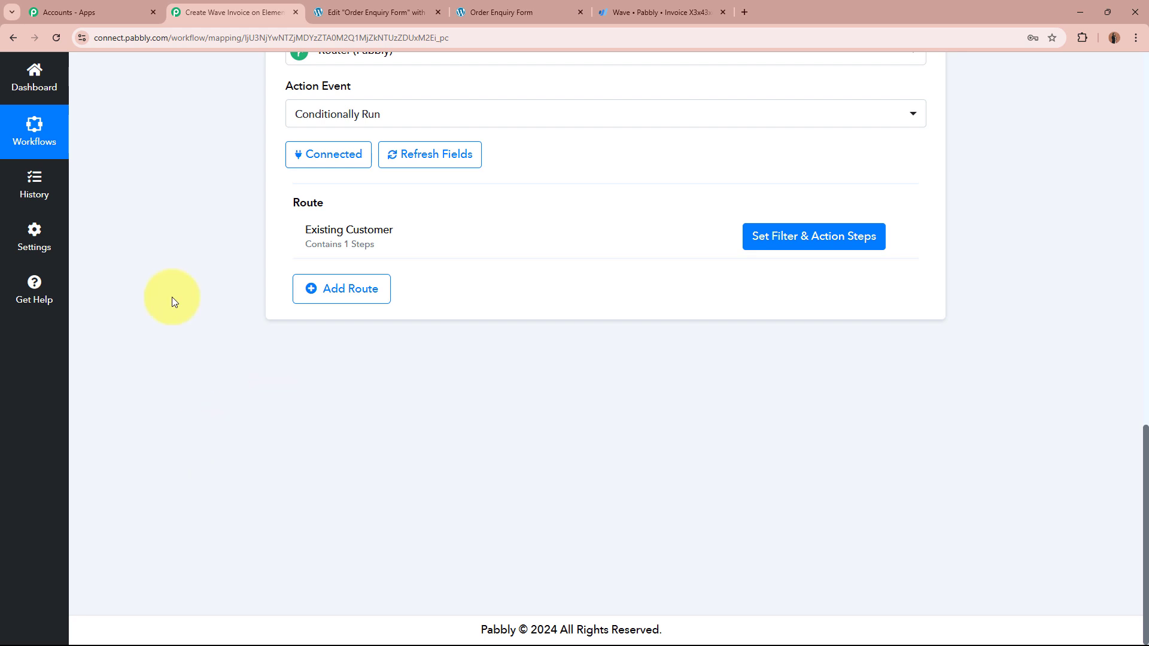
# Step: Add a router route, then delete the empty Route 2
pyautogui.click(317, 288)
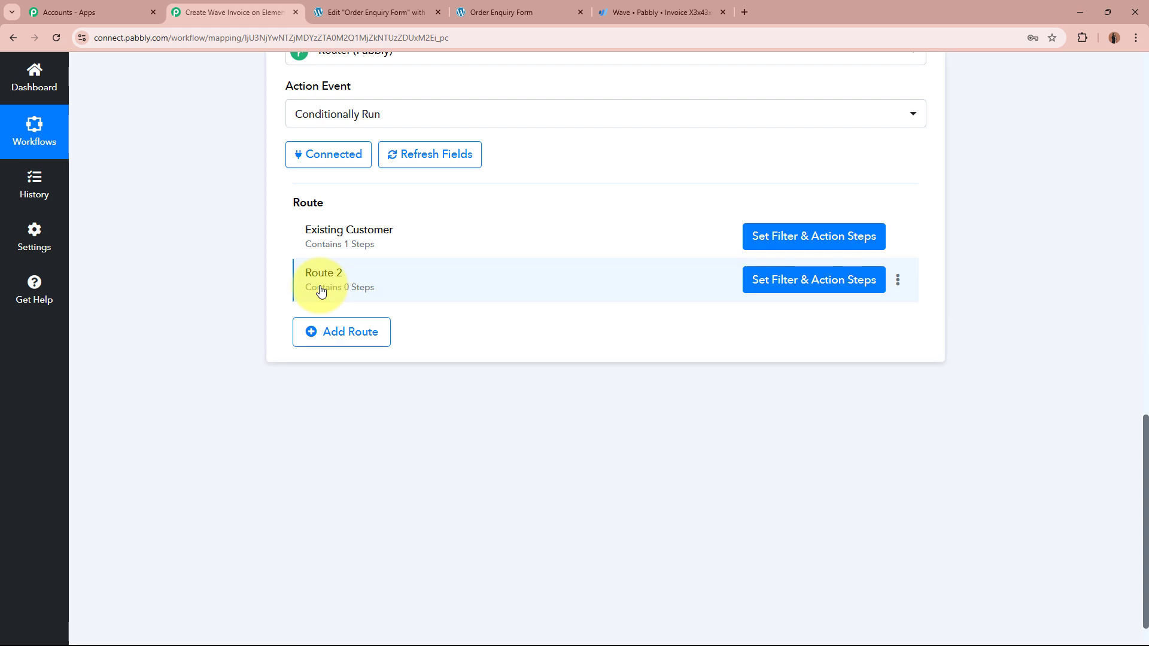
pyautogui.click(898, 279)
pyautogui.click(867, 344)
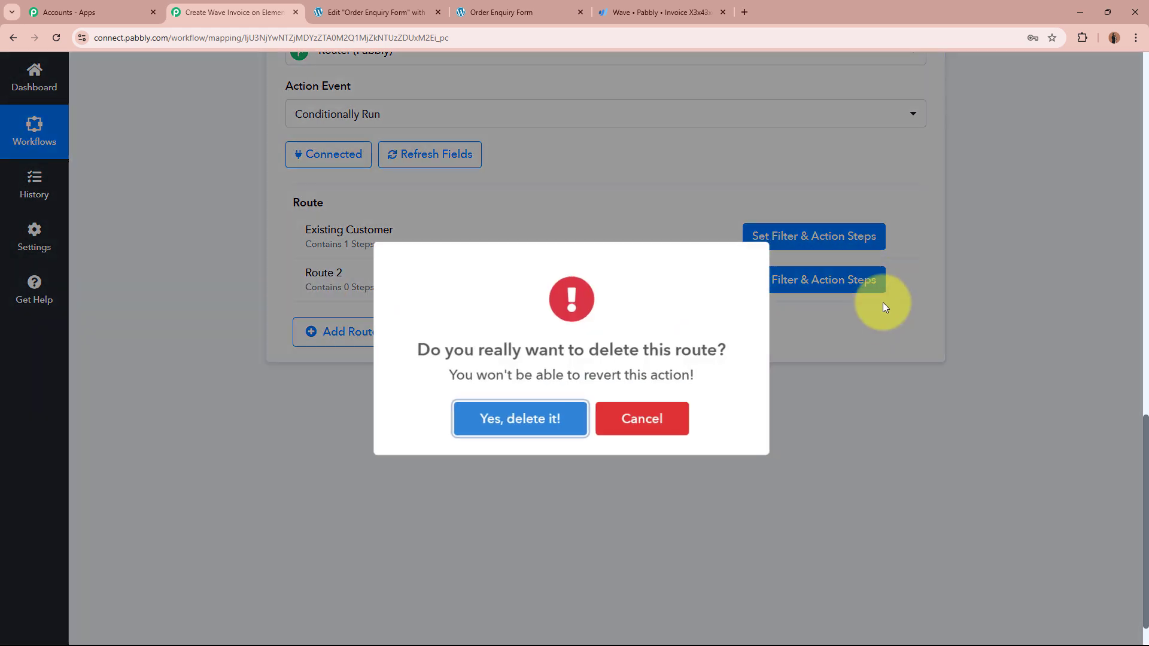
pyautogui.click(555, 419)
# Step: Clone the Existing Customer route and rename the clone 'New Customer'
pyautogui.click(899, 237)
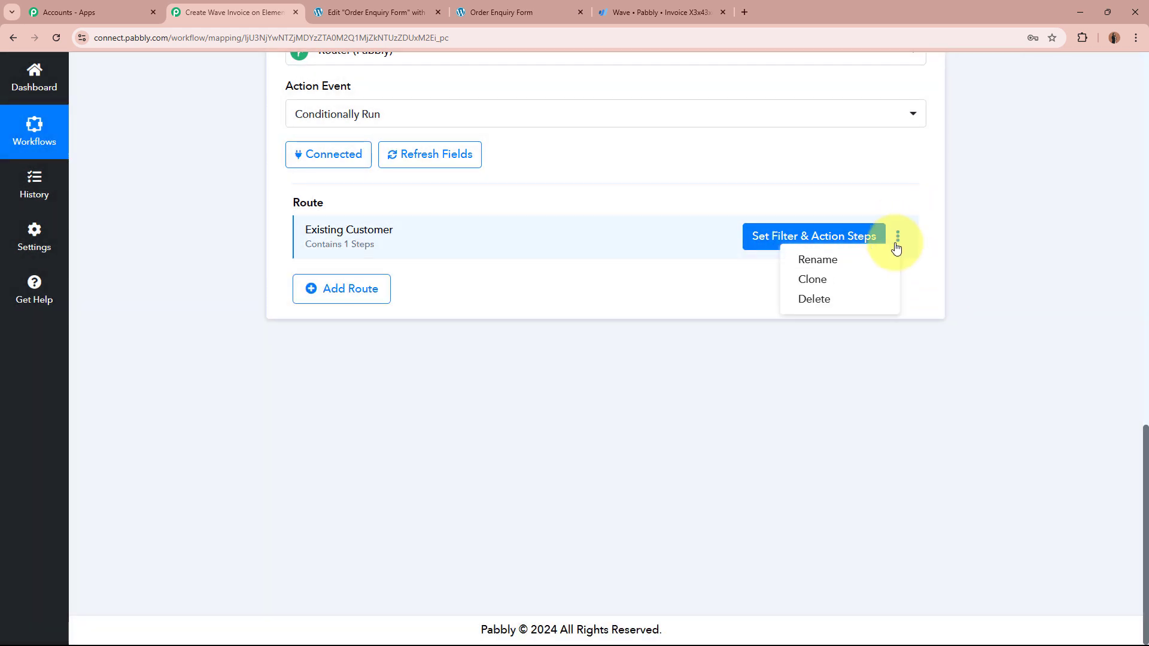
pyautogui.click(882, 276)
pyautogui.click(513, 419)
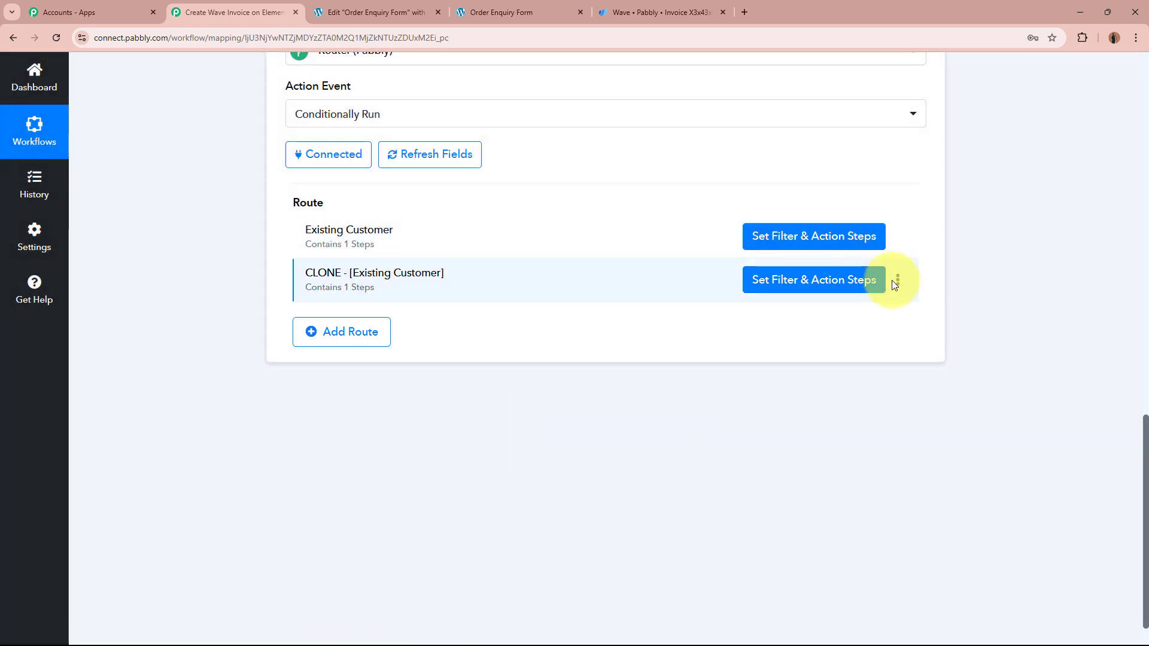
pyautogui.click(898, 279)
pyautogui.click(833, 310)
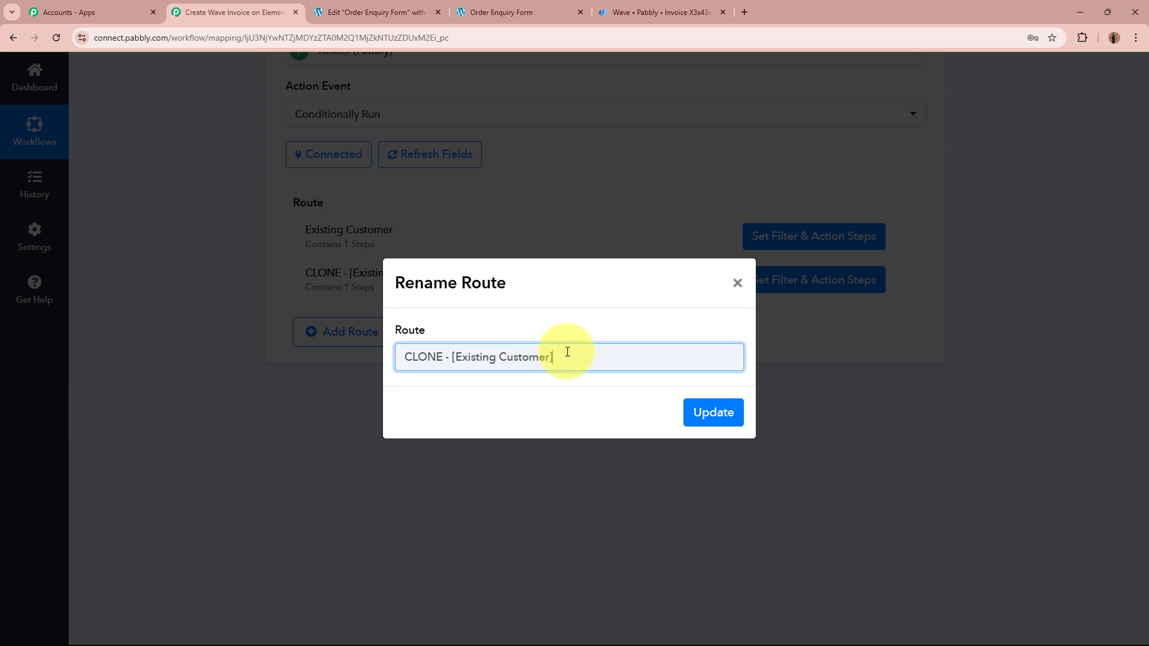
pyautogui.moveTo(569, 354); pyautogui.dragTo(349, 359)
pyautogui.press('BackSpace')
pyautogui.write('New Customer')
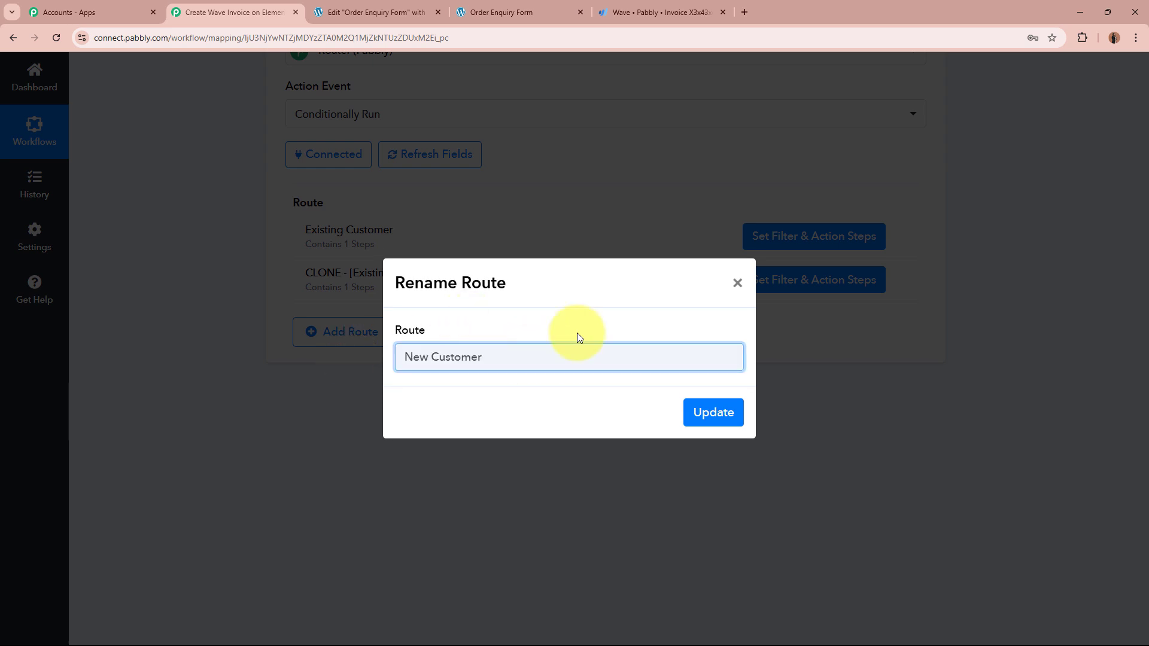
pyautogui.click(712, 414)
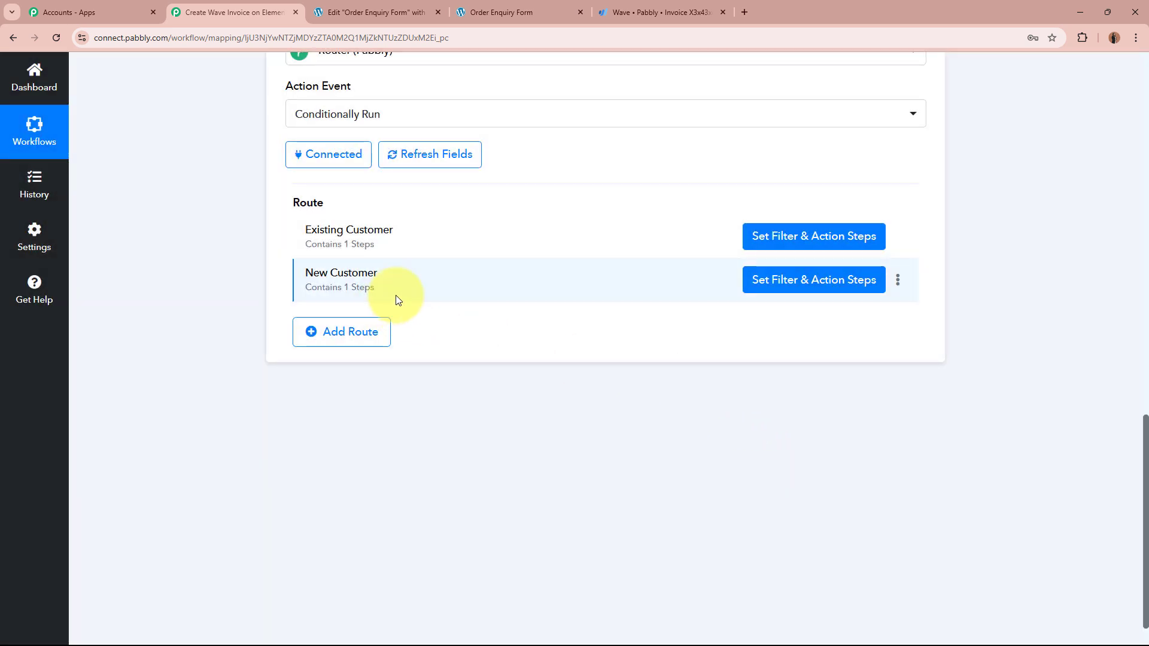
# Step: Filter New Customer on Wave Get Customer by Email's Node Id with 'Does not exist'
pyautogui.click(827, 291)
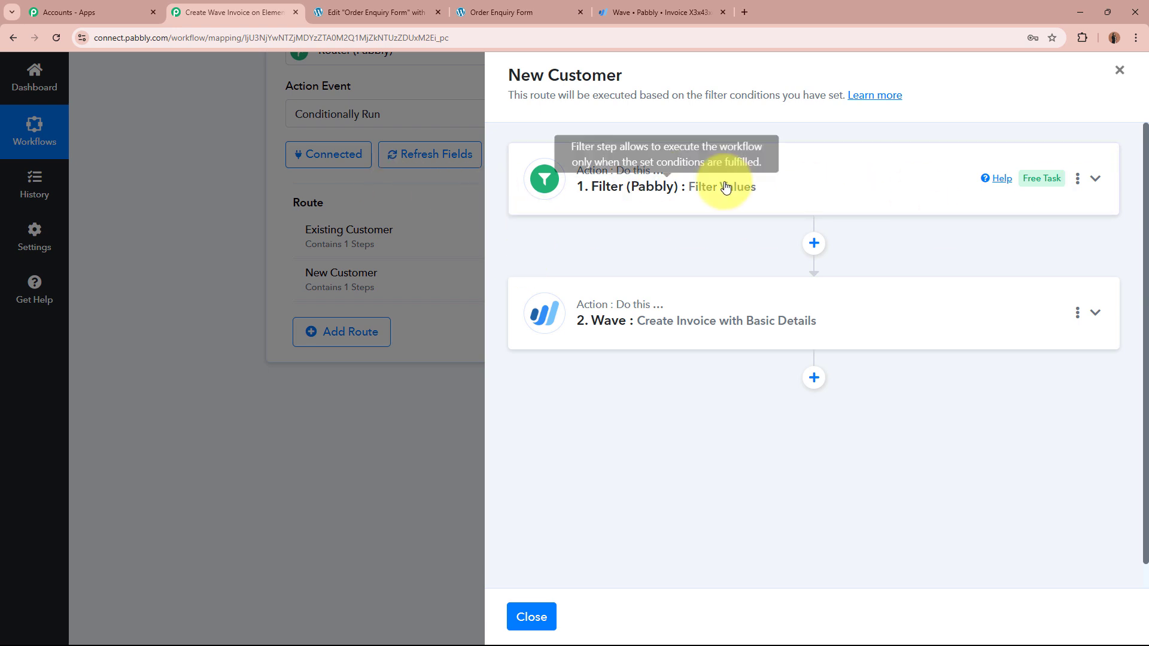
pyautogui.click(847, 179)
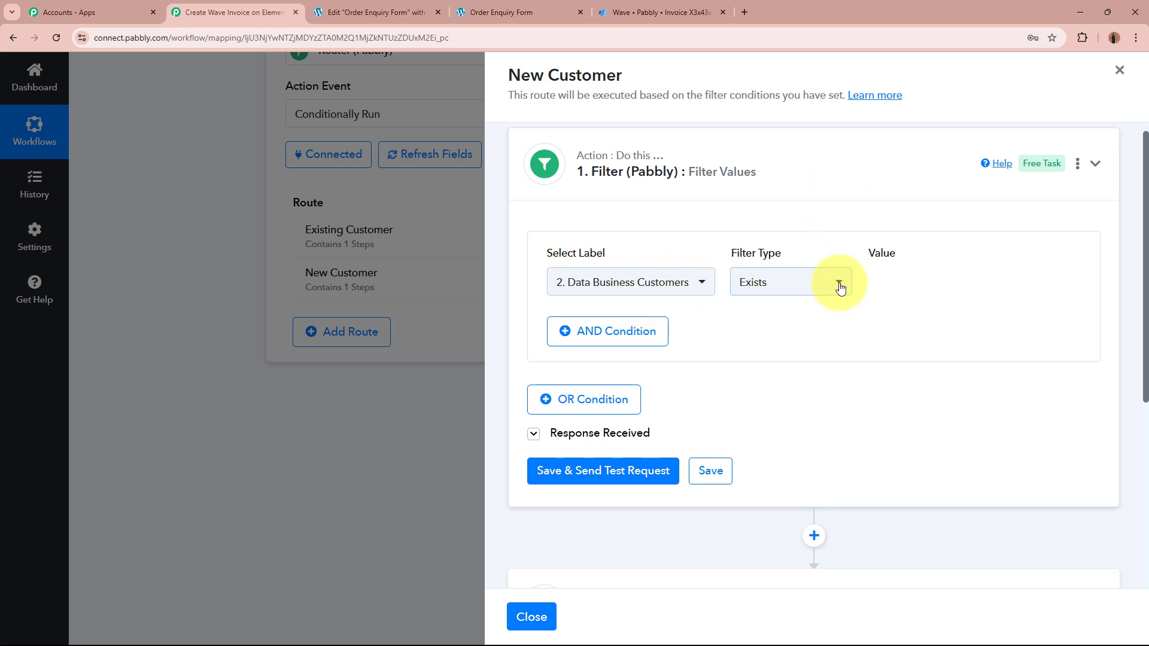
pyautogui.click(661, 281)
pyautogui.click(673, 411)
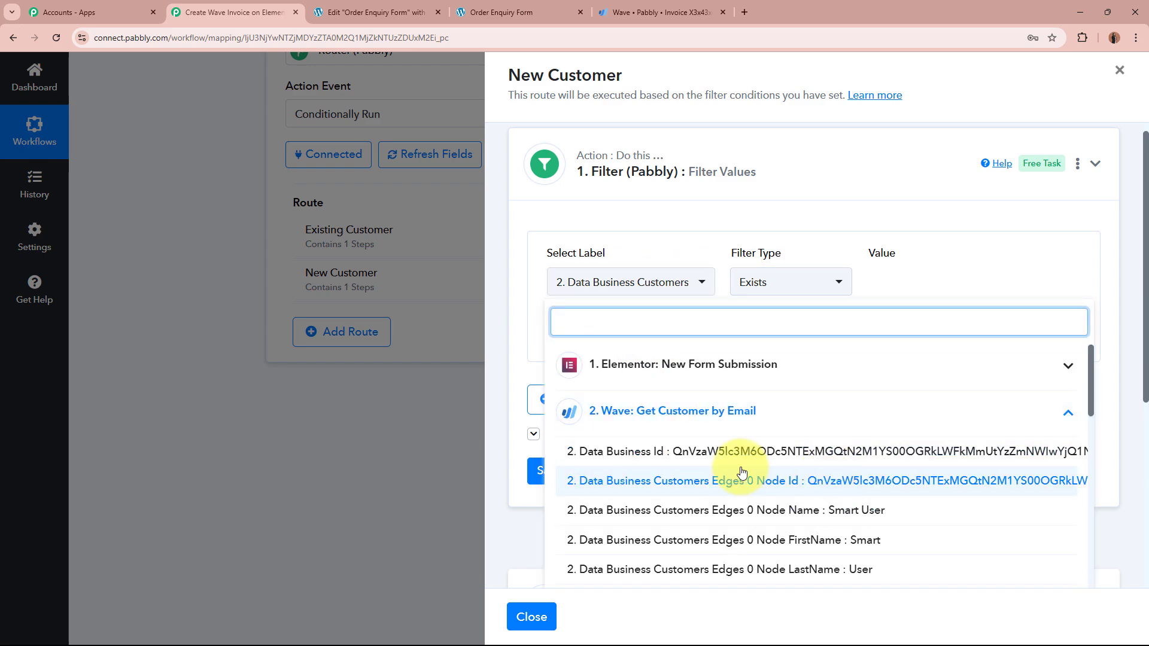
pyautogui.click(772, 481)
pyautogui.click(805, 279)
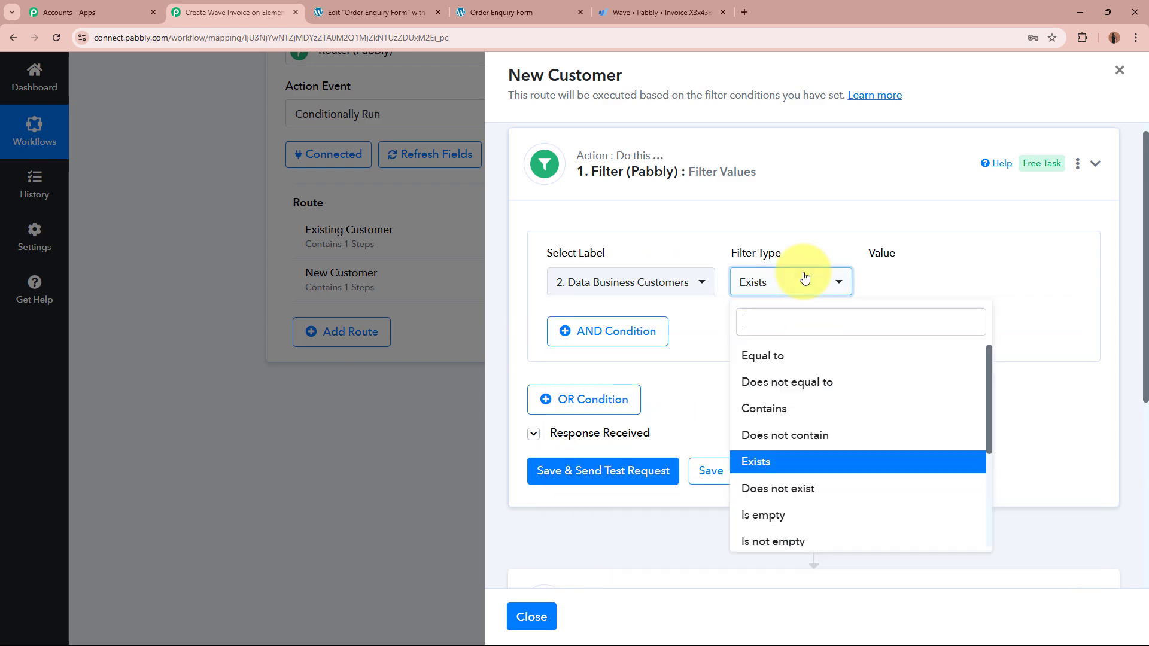
pyautogui.click(793, 498)
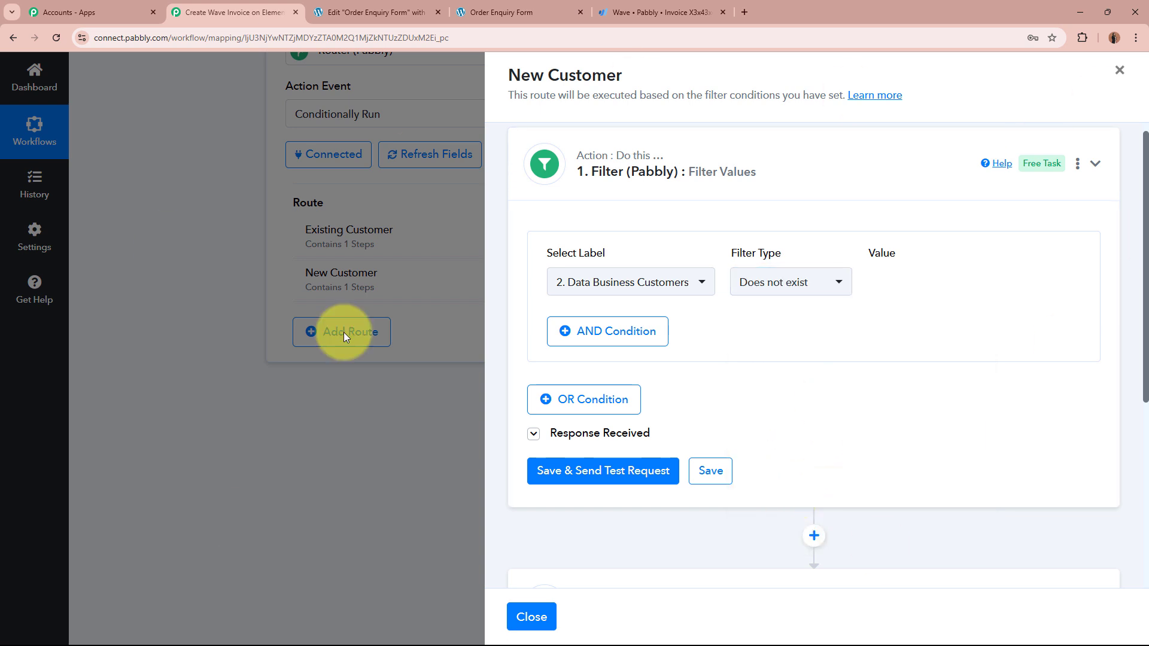
# Step: Save the filter and run a test, which returns 'Condition is false'
pyautogui.click(639, 477)
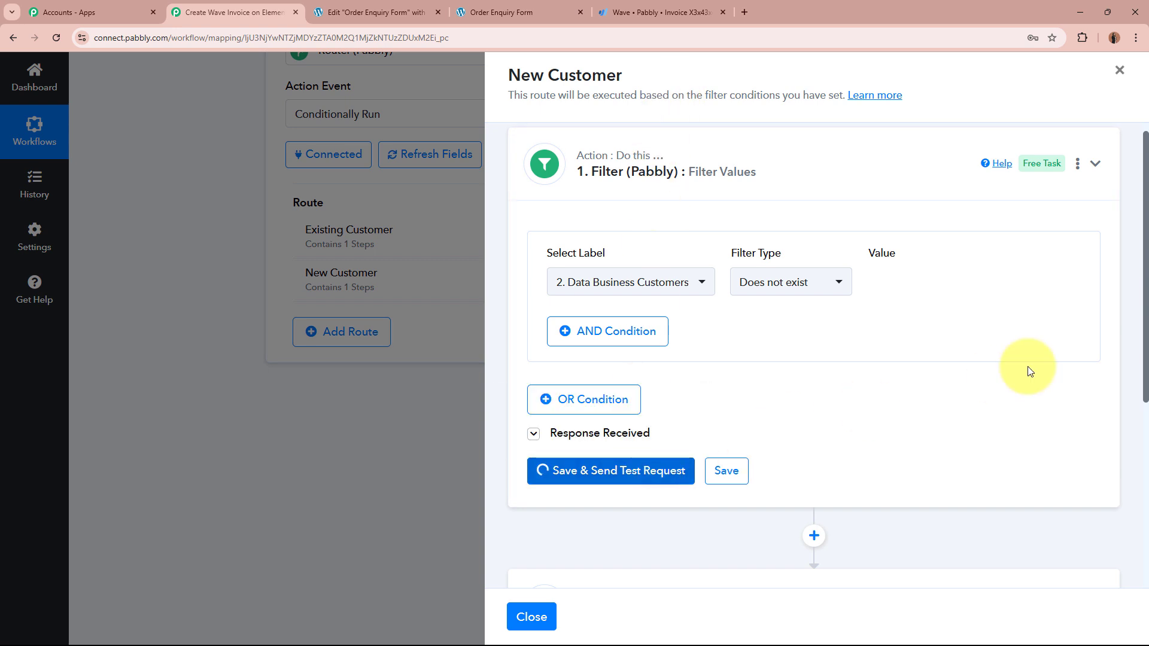
pyautogui.scroll(-2, 759, 410)
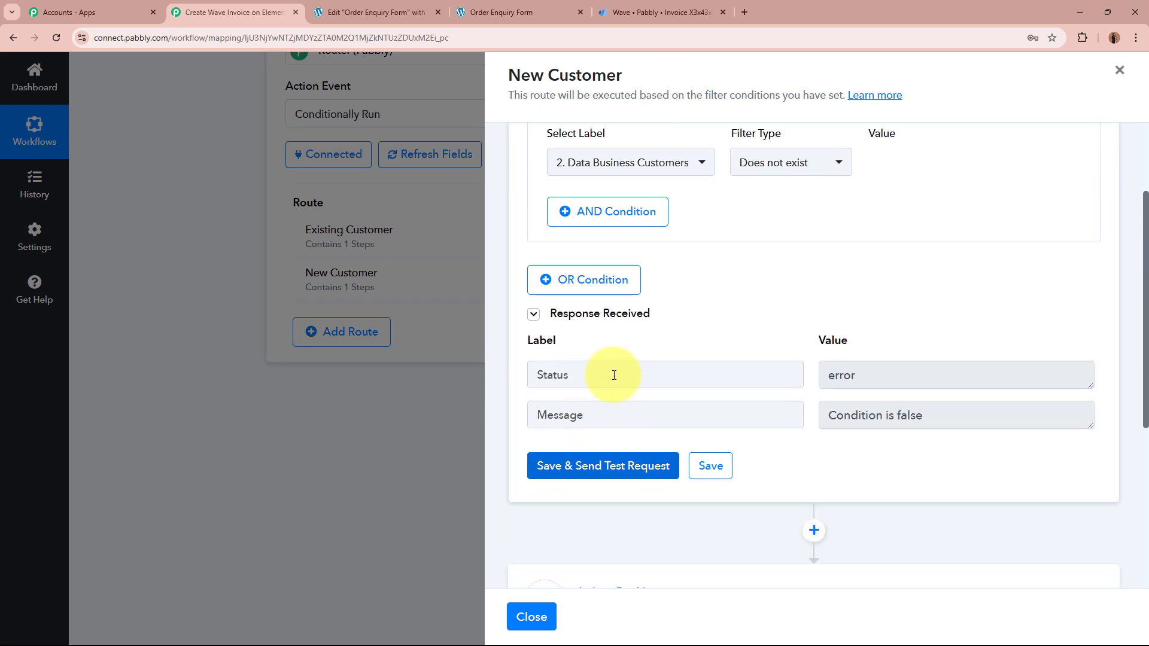
pyautogui.moveTo(615, 372); pyautogui.dragTo(475, 376)
pyautogui.doubleClick(935, 367)
pyautogui.click(928, 323)
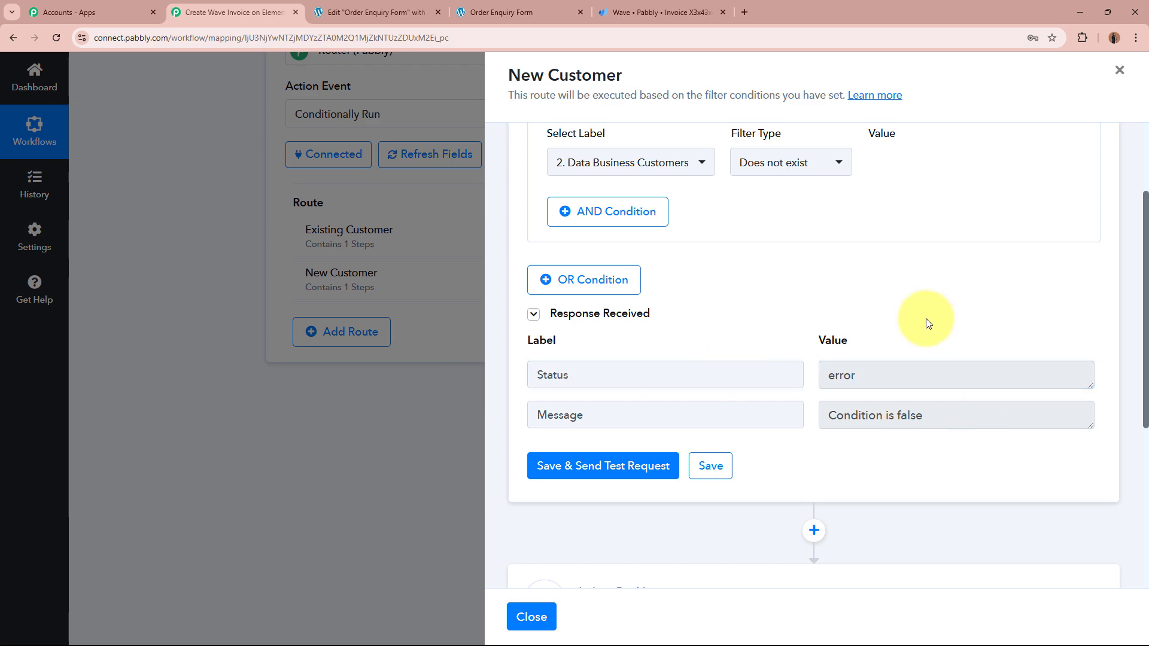
pyautogui.click(629, 162)
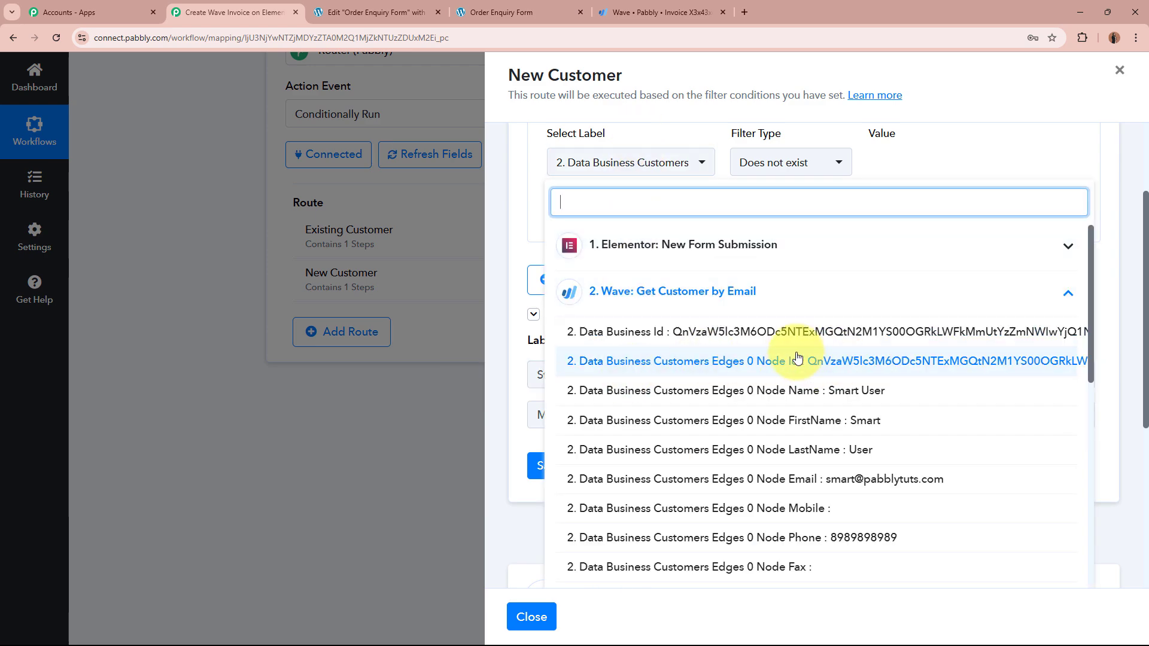
pyautogui.click(968, 158)
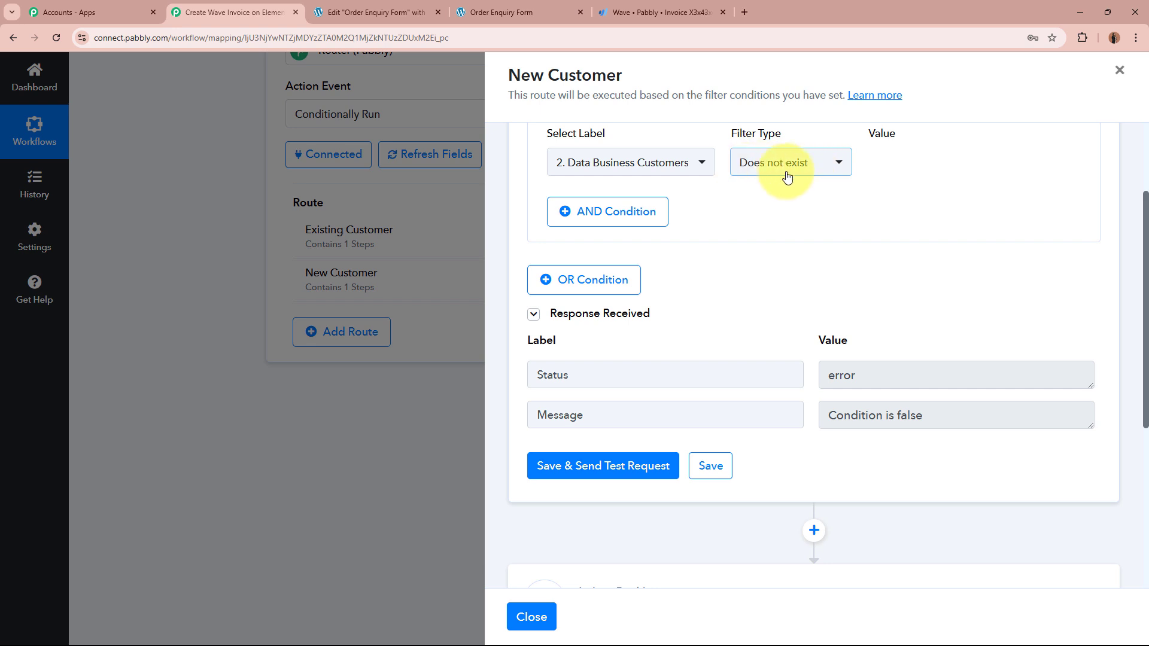
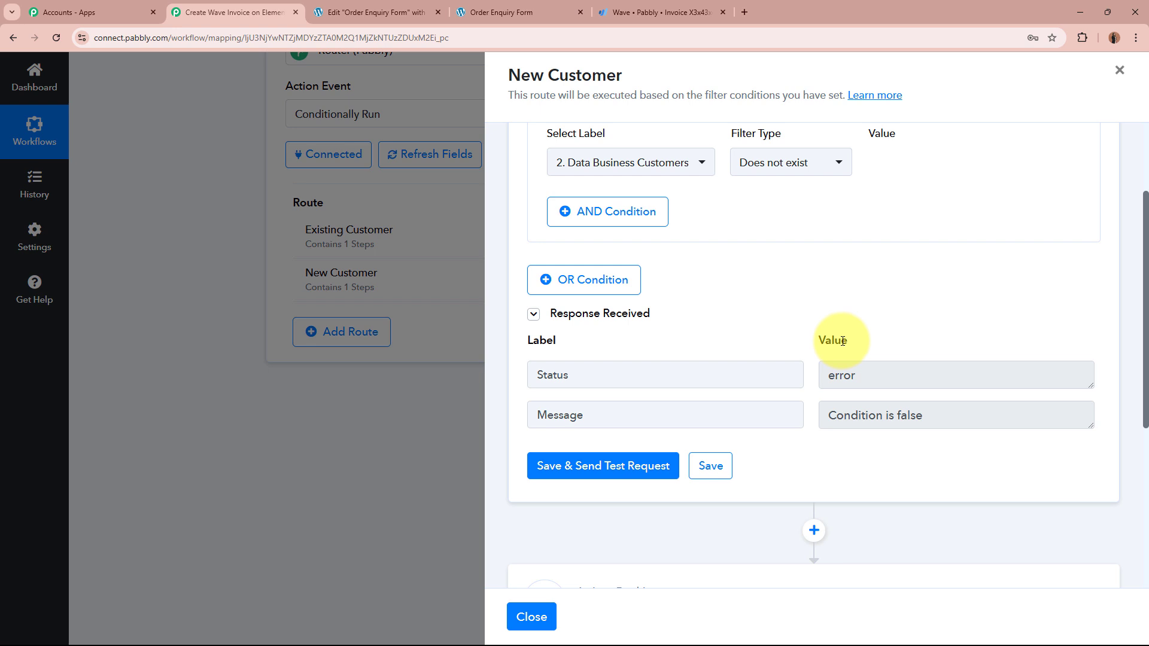
# Step: Collapse the filter step to reveal the Wave 'Create Invoice with Basic Details' step below it
pyautogui.click(882, 374)
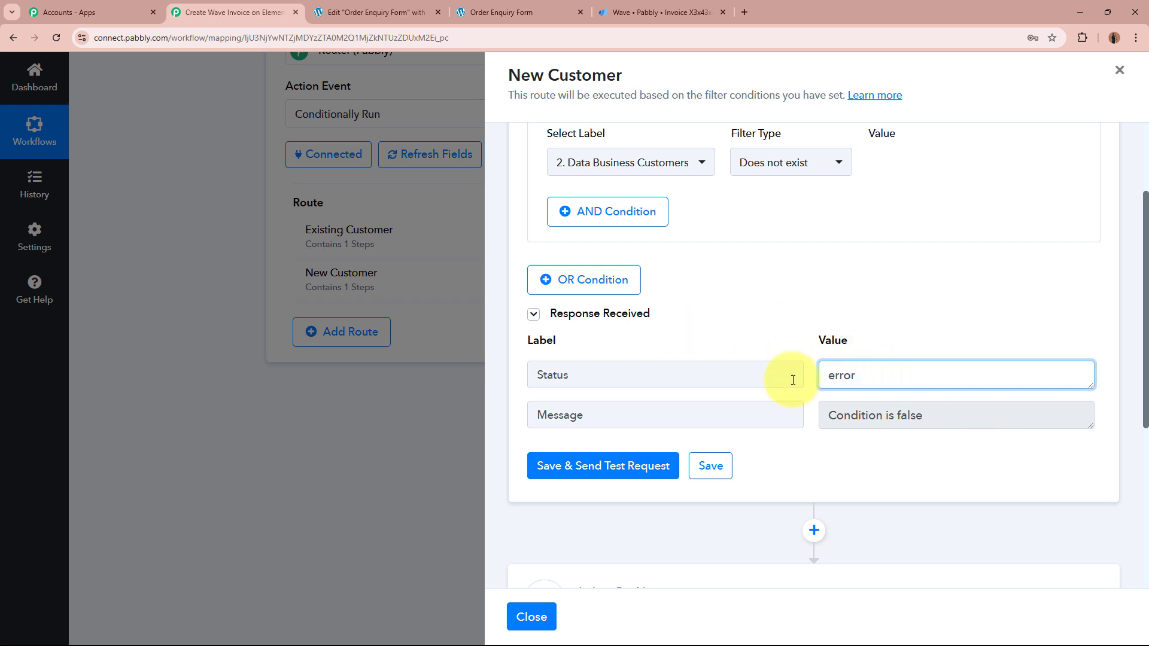
pyautogui.hotkey('ctrl', 'a')
pyautogui.click(867, 466)
pyautogui.scroll(2, 898, 473)
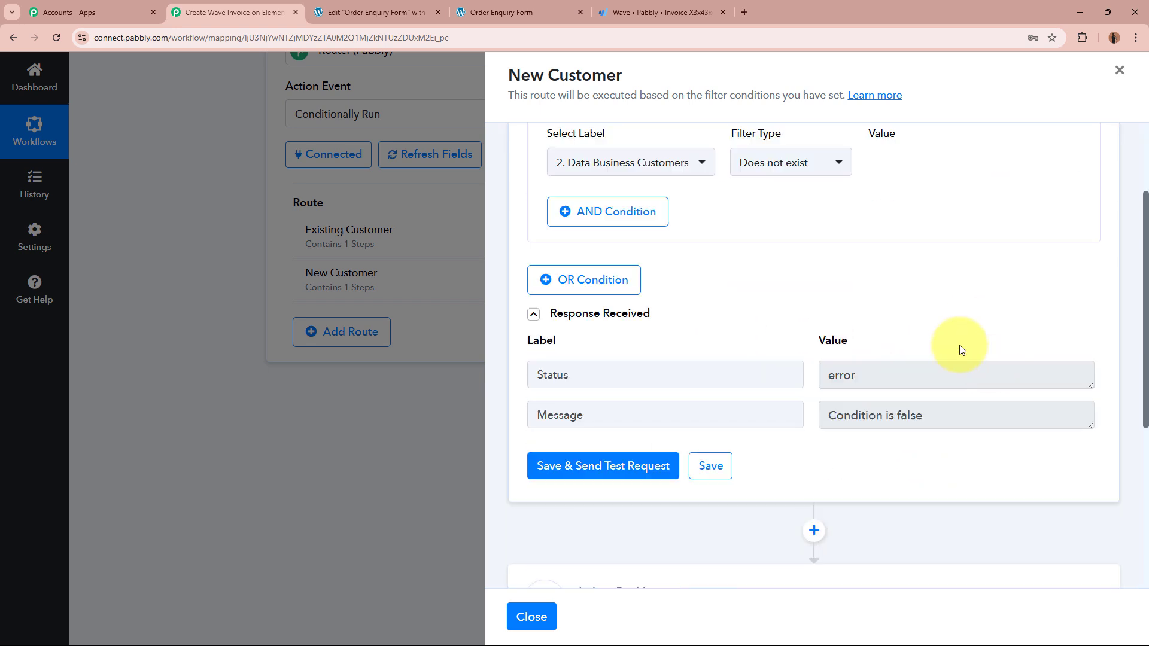
pyautogui.click(868, 179)
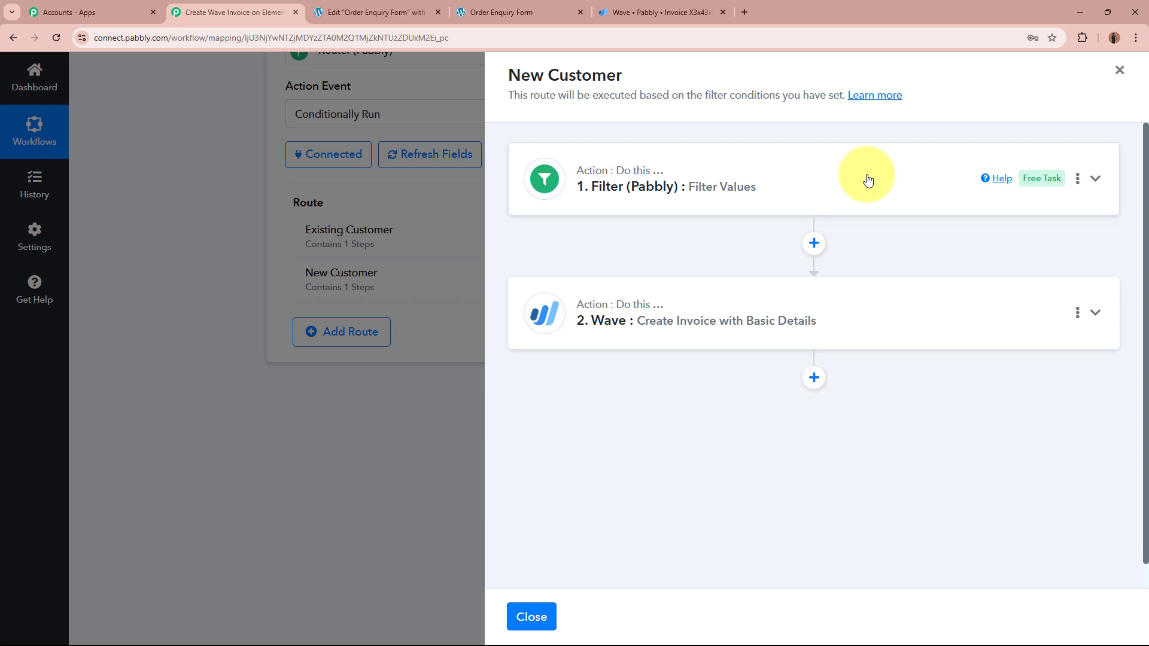
# Step: Insert a Wave 'Create a Customer' step after the filter, using the existing Wave #2 connection
pyautogui.click(814, 244)
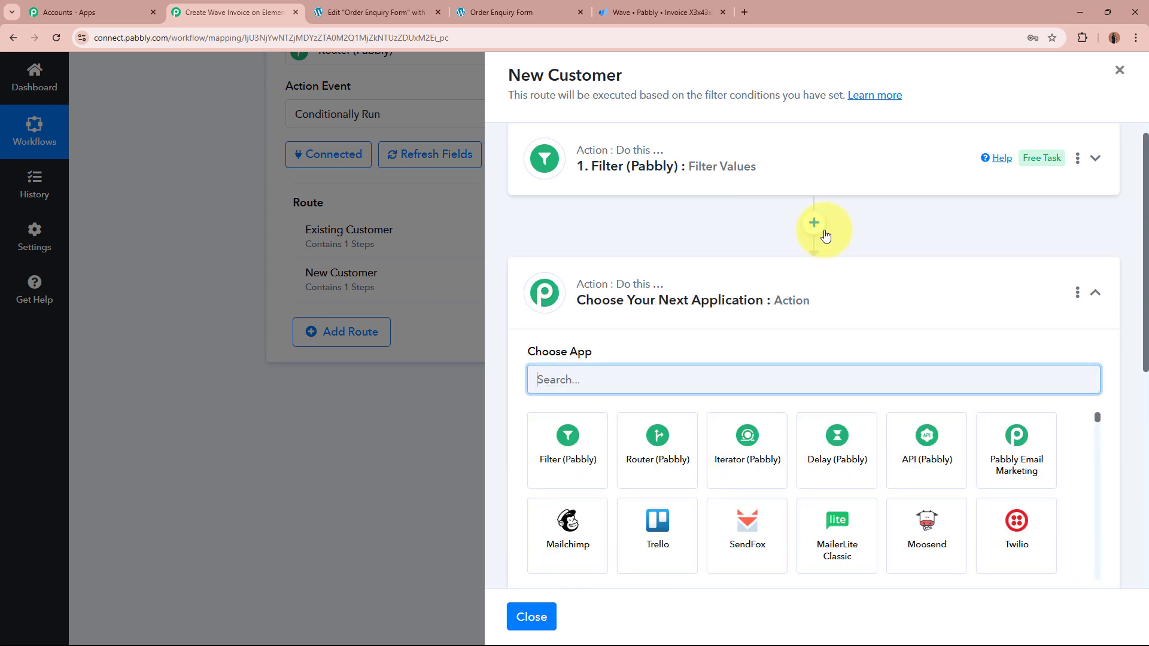
pyautogui.write('Wave')
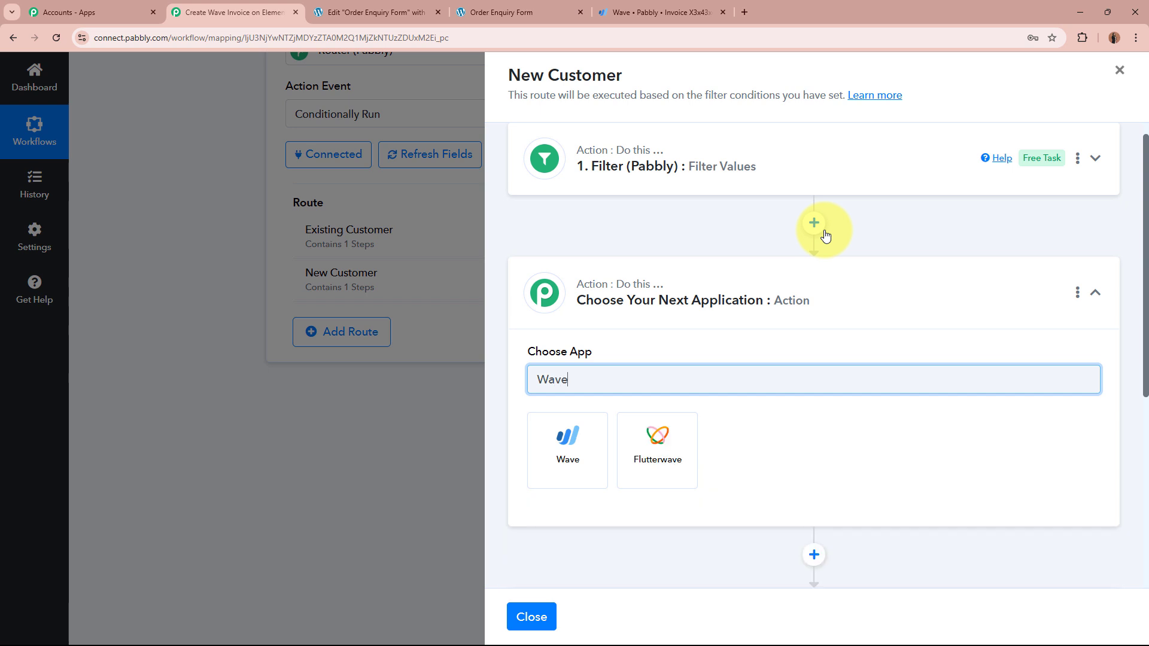
pyautogui.click(567, 450)
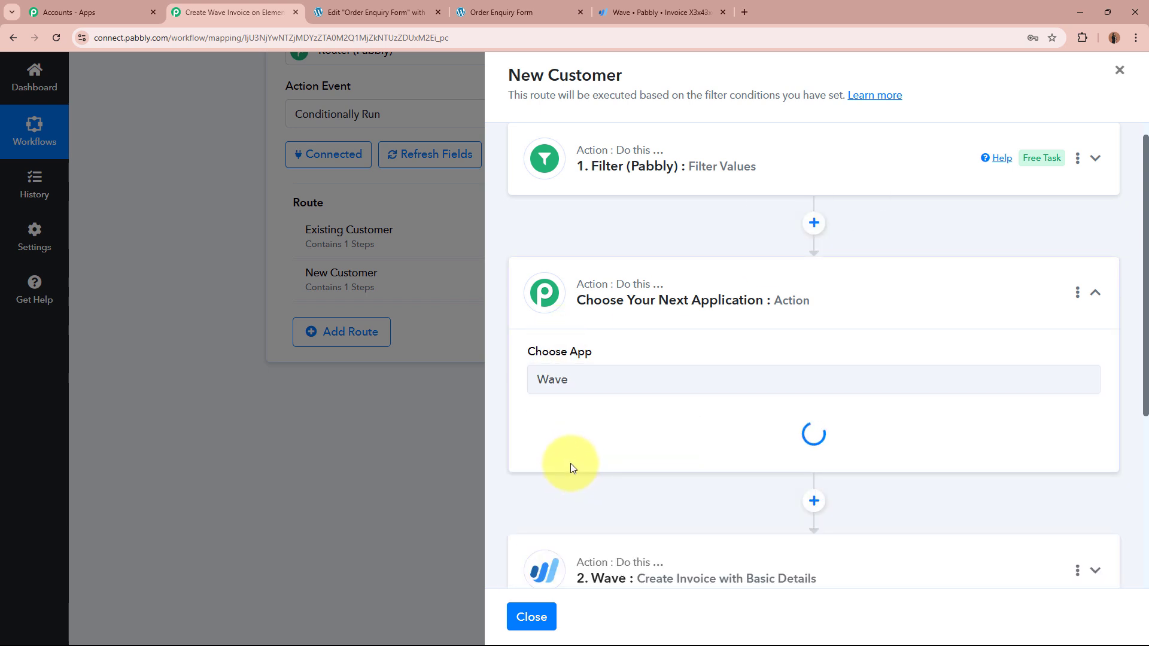
pyautogui.click(579, 454)
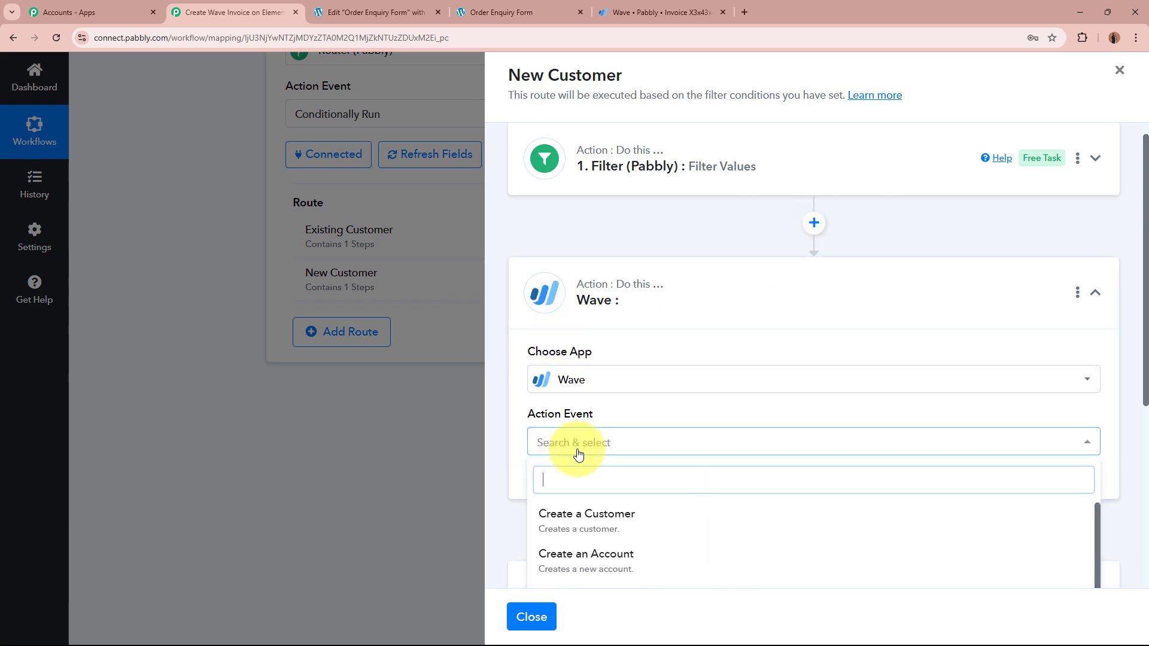
pyautogui.click(567, 517)
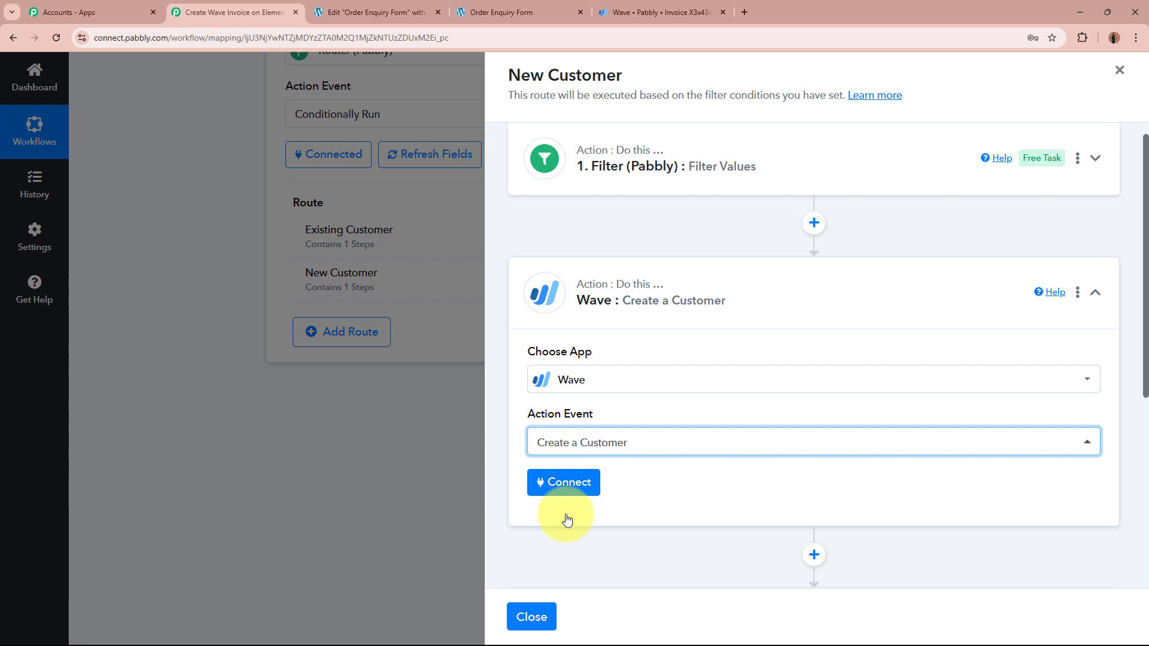
pyautogui.click(568, 484)
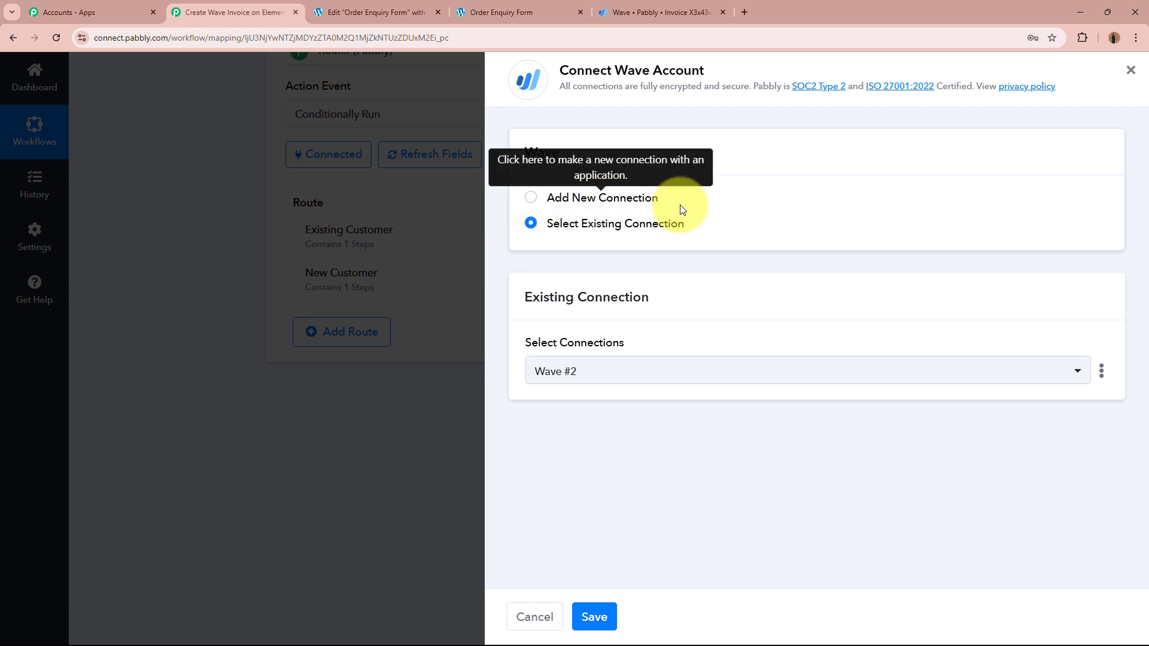
pyautogui.click(593, 617)
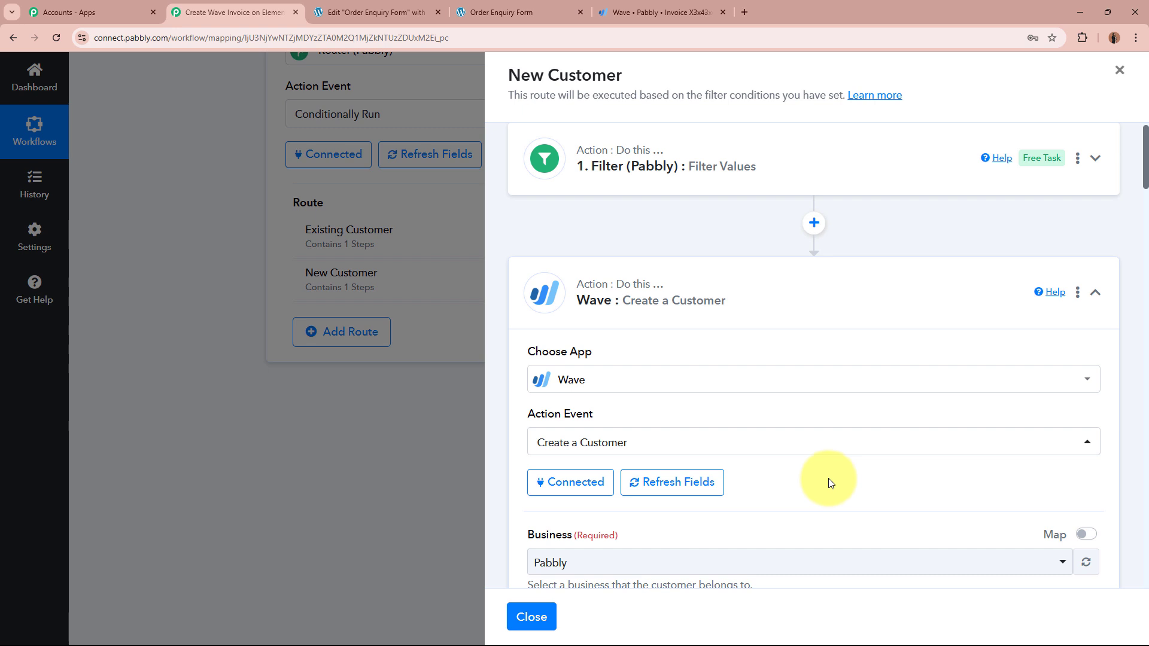
pyautogui.scroll(-4, 853, 288)
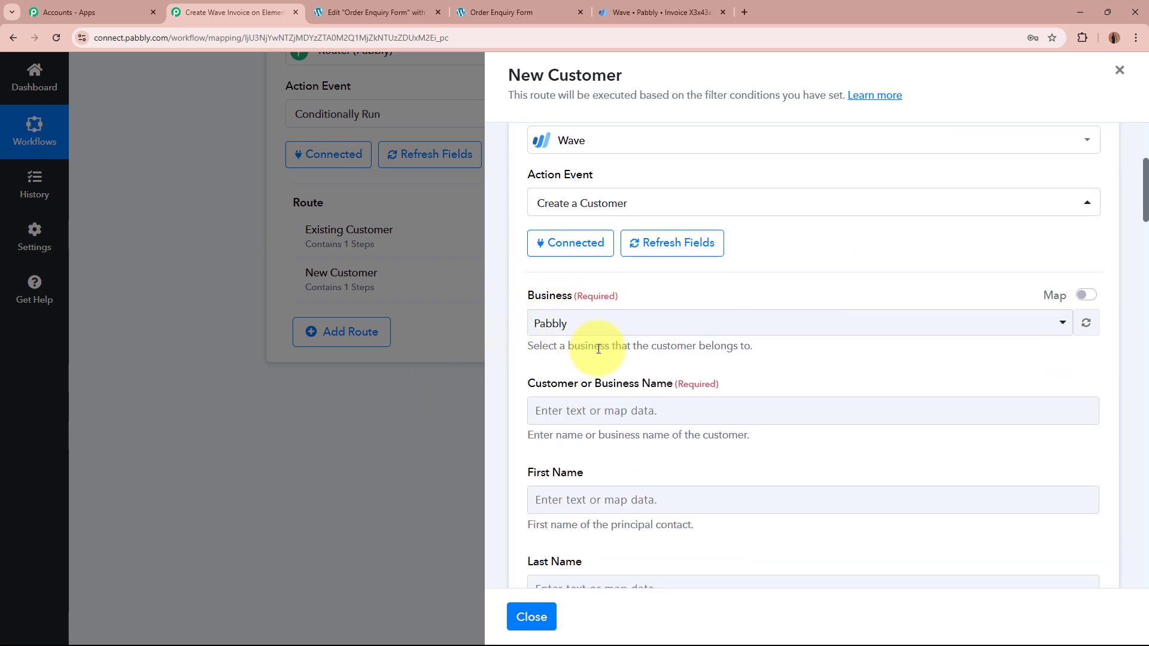
pyautogui.click(642, 333)
pyautogui.click(634, 395)
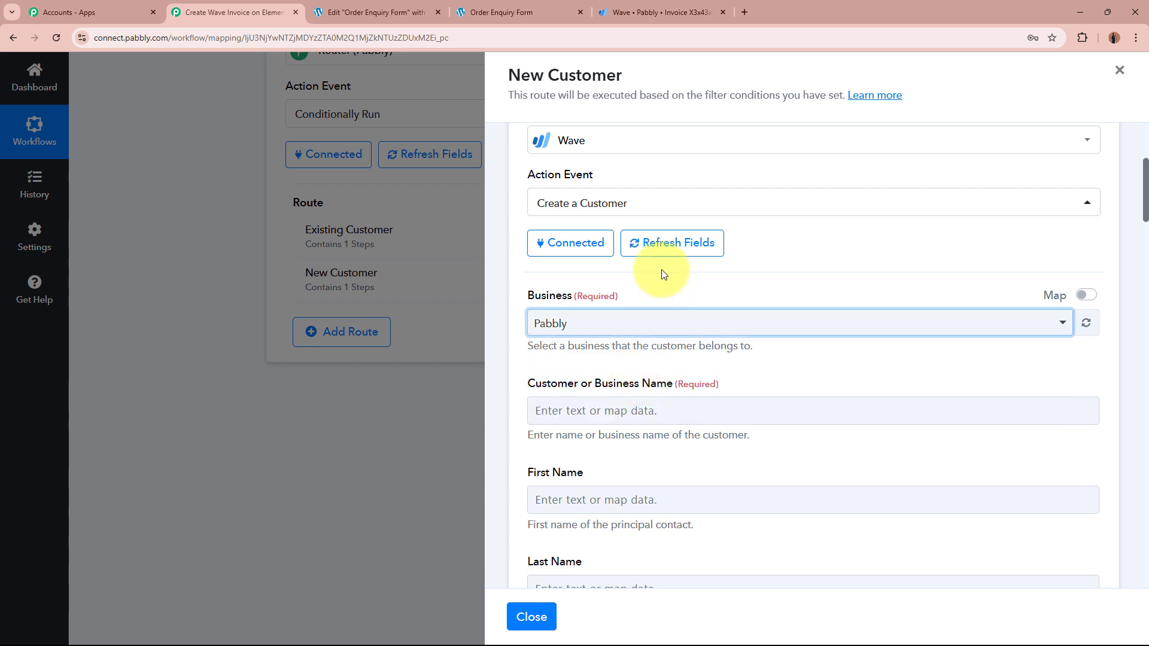
pyautogui.scroll(-2, 662, 270)
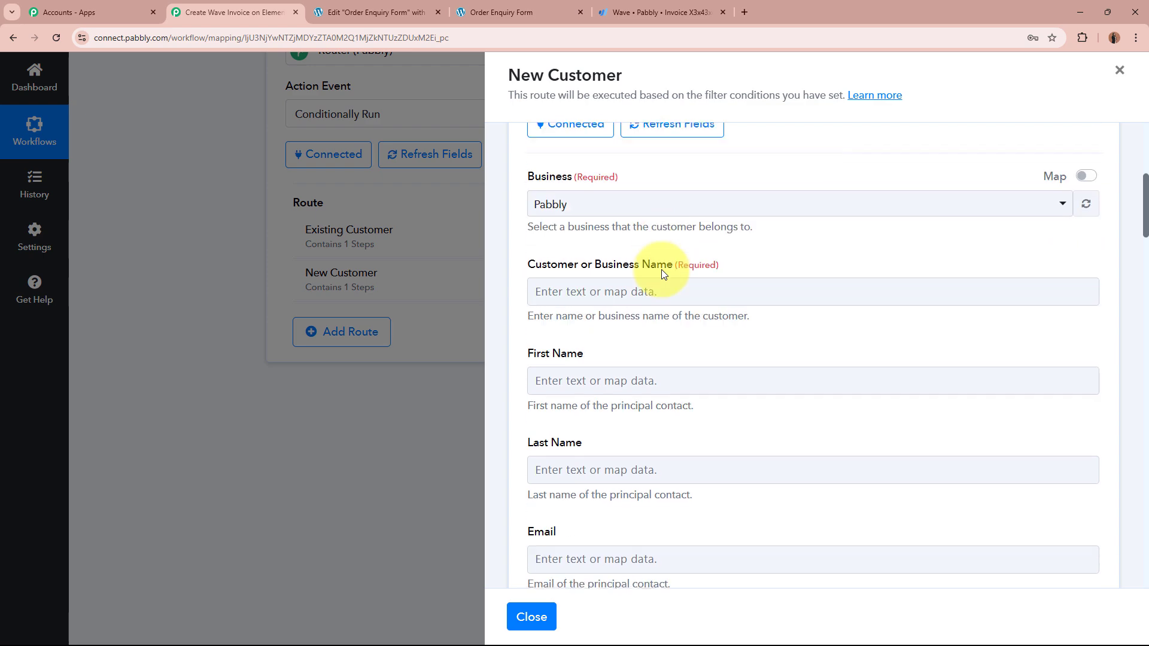
pyautogui.scroll(-3, 881, 530)
pyautogui.scroll(5, 881, 530)
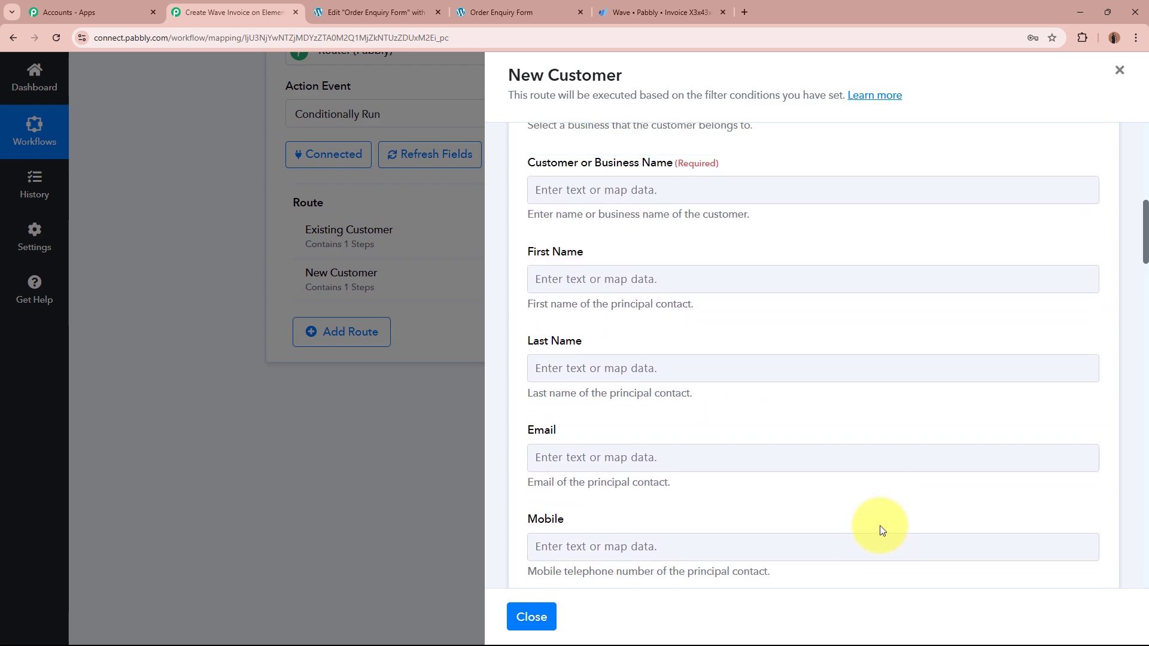
pyautogui.scroll(-2, 881, 529)
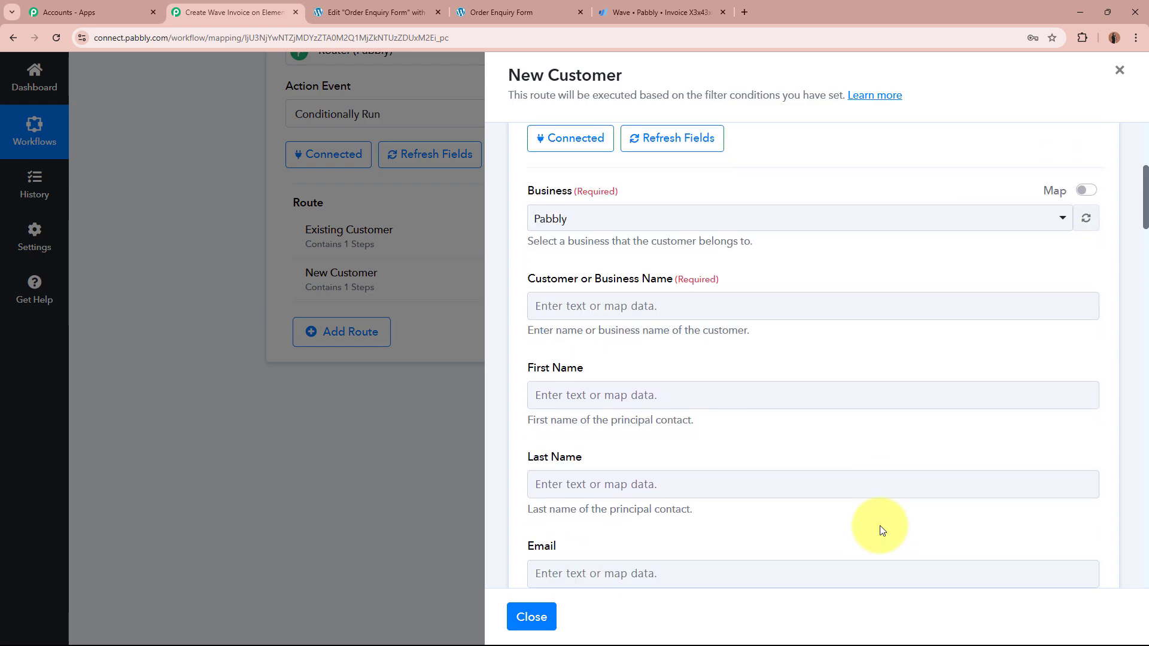
pyautogui.click(749, 292)
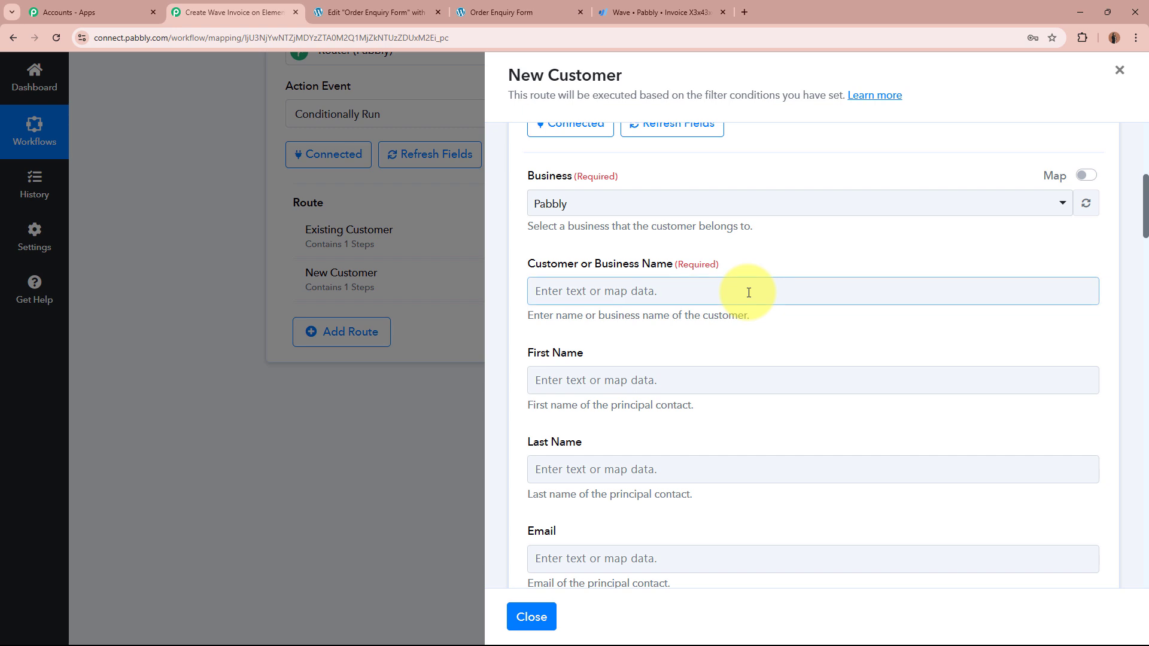
pyautogui.click(697, 291)
pyautogui.click(716, 410)
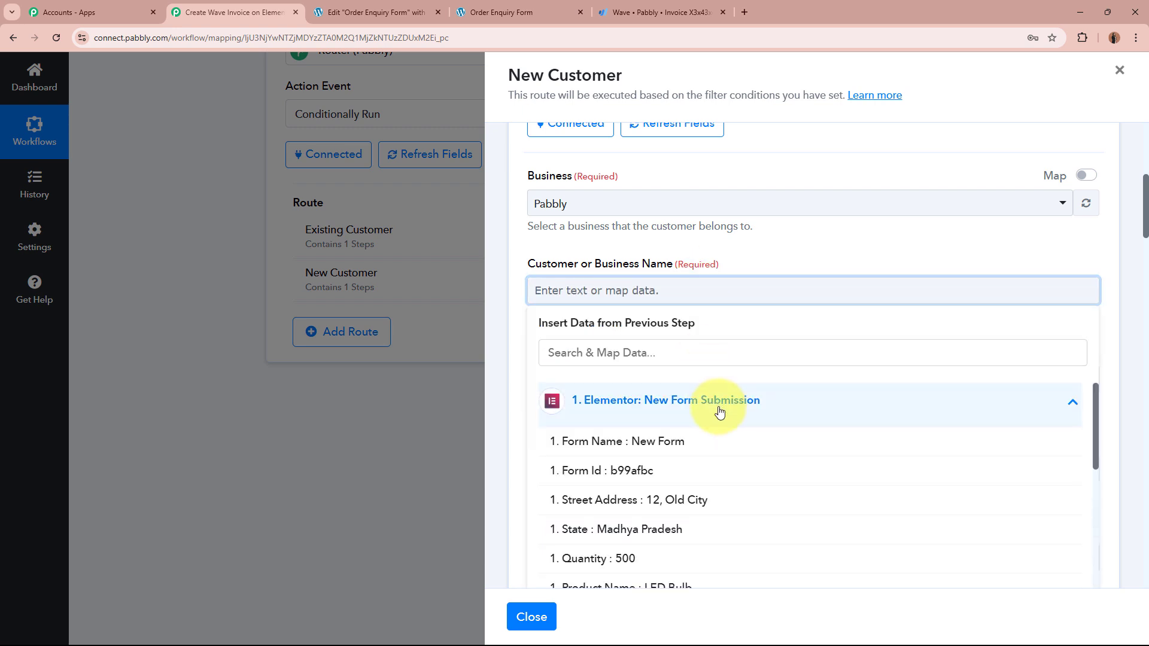
pyautogui.scroll(-2, 720, 412)
pyautogui.scroll(2, 718, 410)
pyautogui.scroll(-2, 808, 256)
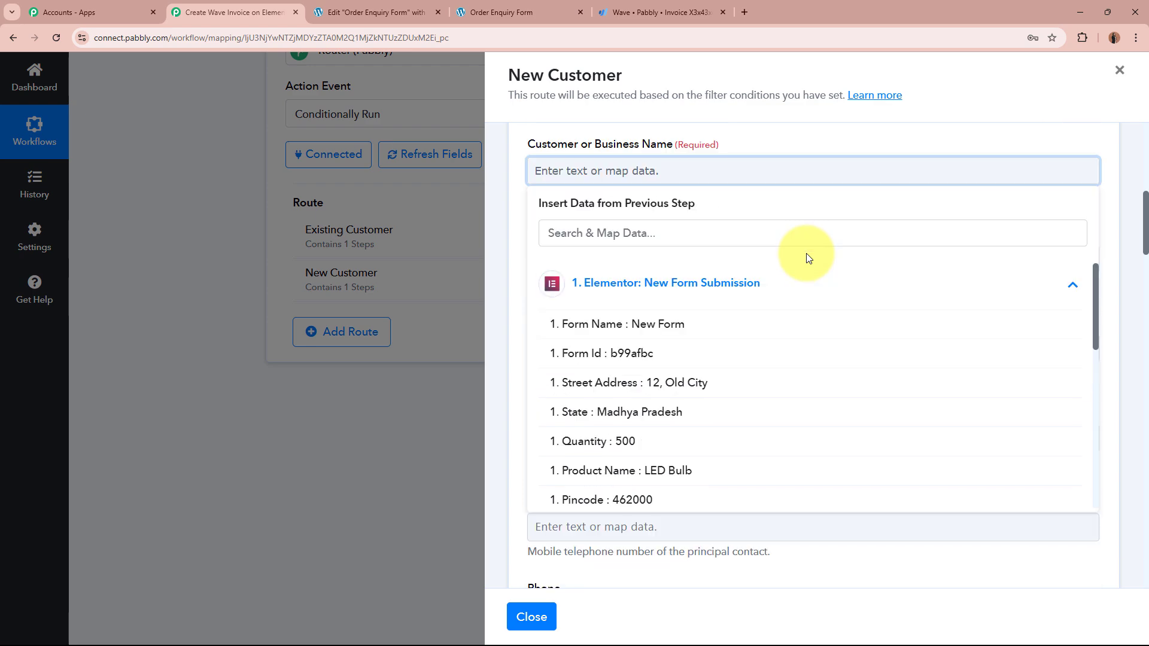
pyautogui.scroll(-3, 713, 406)
pyautogui.scroll(2, 713, 409)
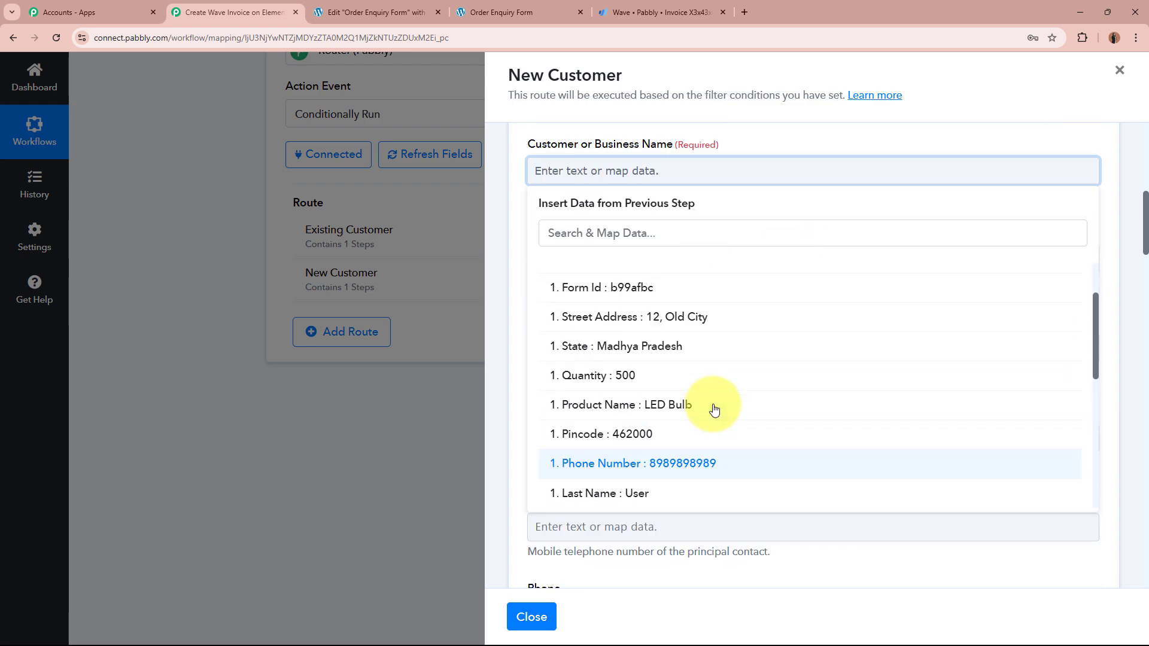
pyautogui.scroll(1, 714, 411)
pyautogui.scroll(-2, 714, 411)
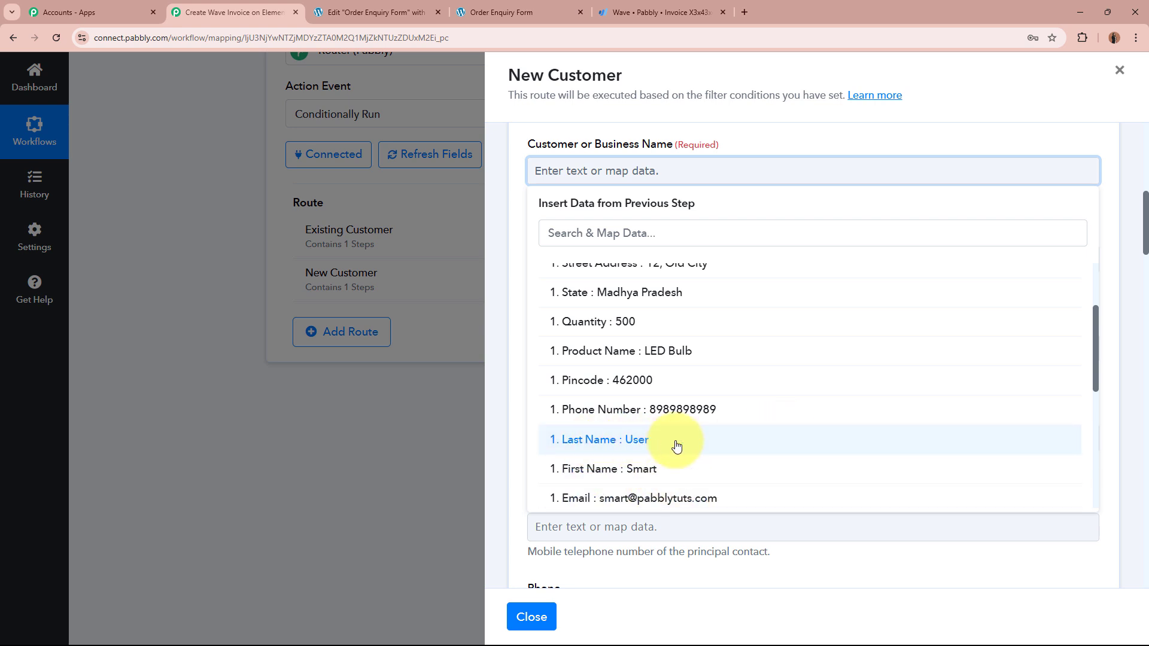
pyautogui.click(714, 140)
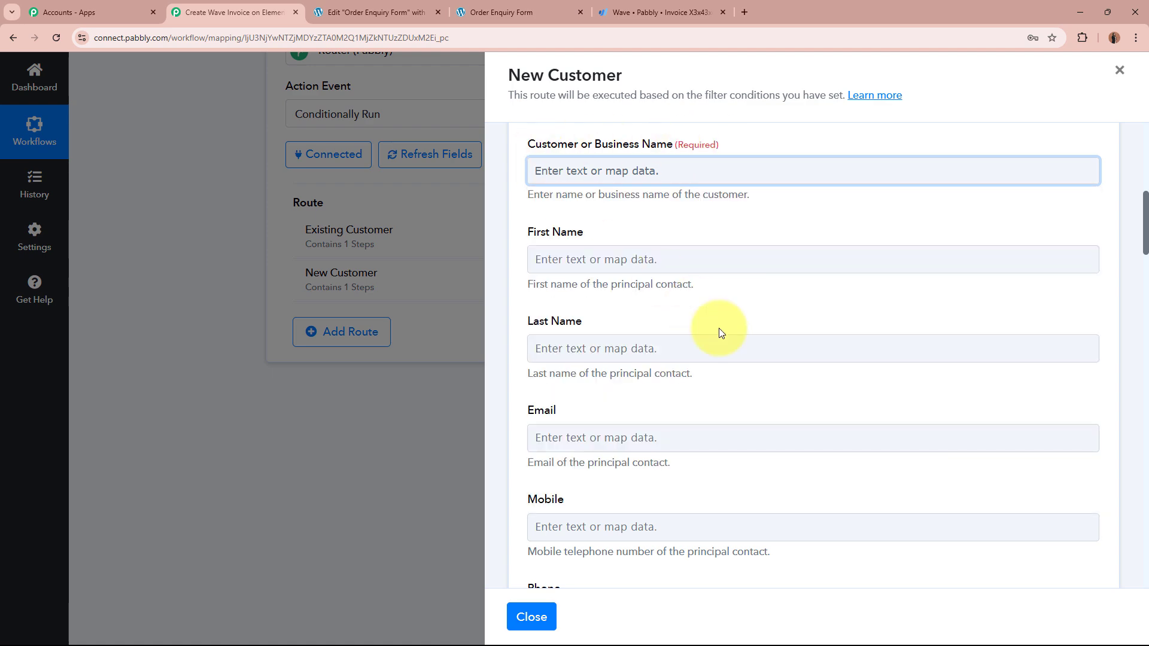
pyautogui.scroll(-5, 816, 448)
pyautogui.scroll(7, 890, 449)
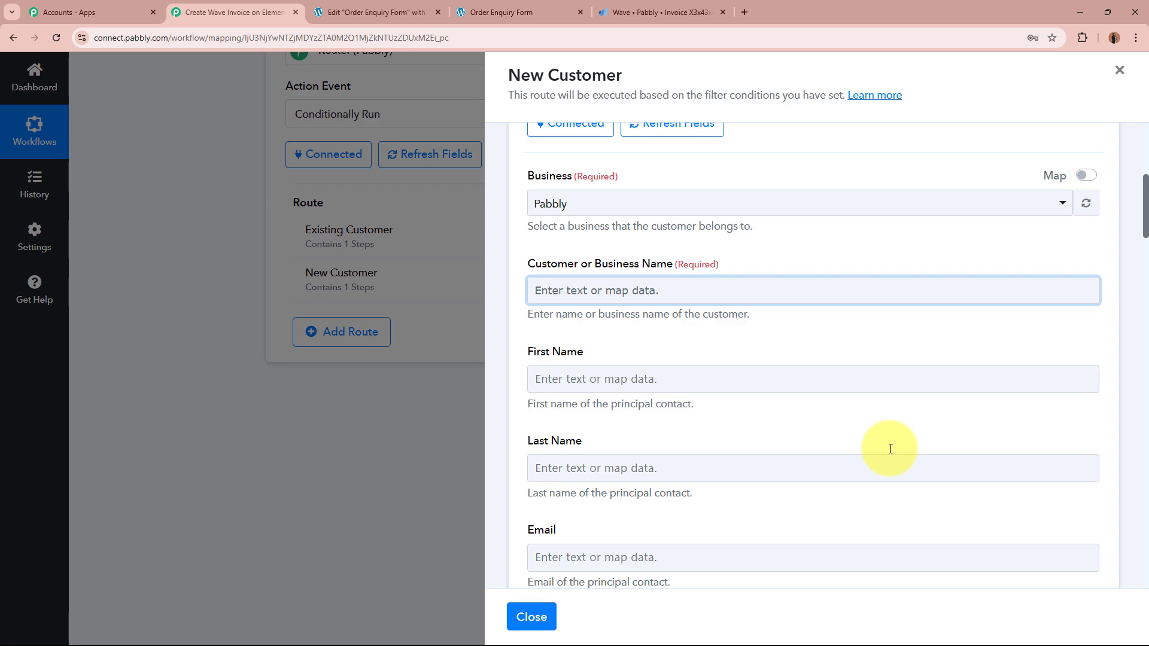
# Step: Close the route panel and re-capture the Elementor trigger's webhook response, confirming with Yes
pyautogui.click(1119, 70)
pyautogui.scroll(15, 1035, 289)
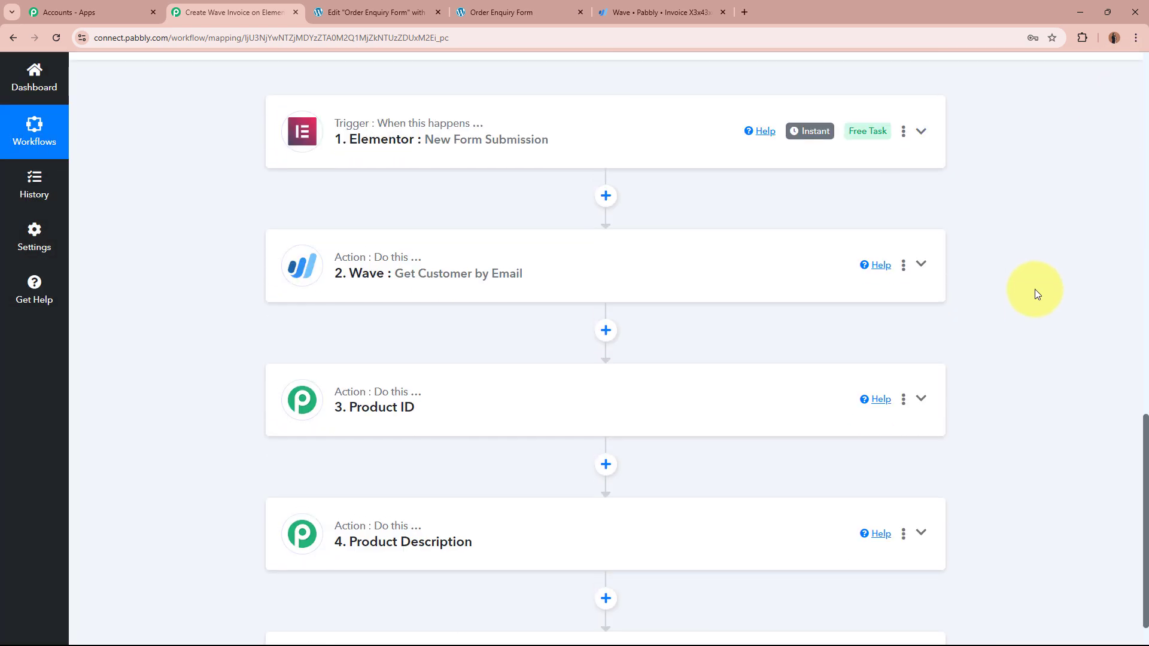
pyautogui.click(628, 154)
pyautogui.scroll(2, 120, 329)
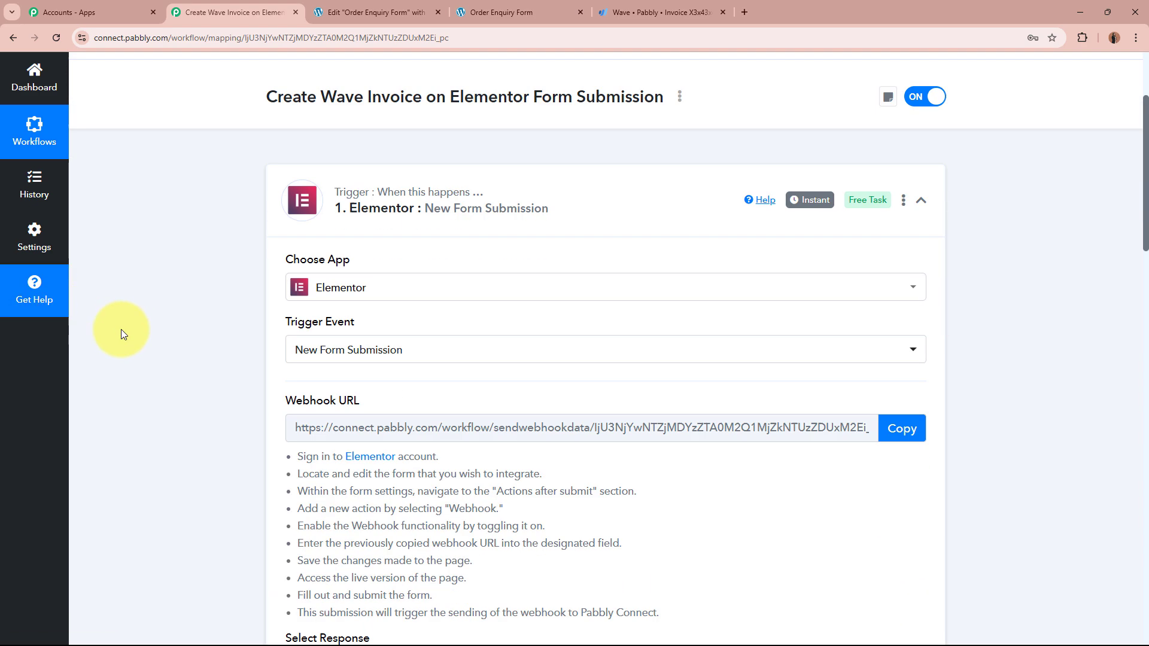
pyautogui.scroll(-10, 122, 329)
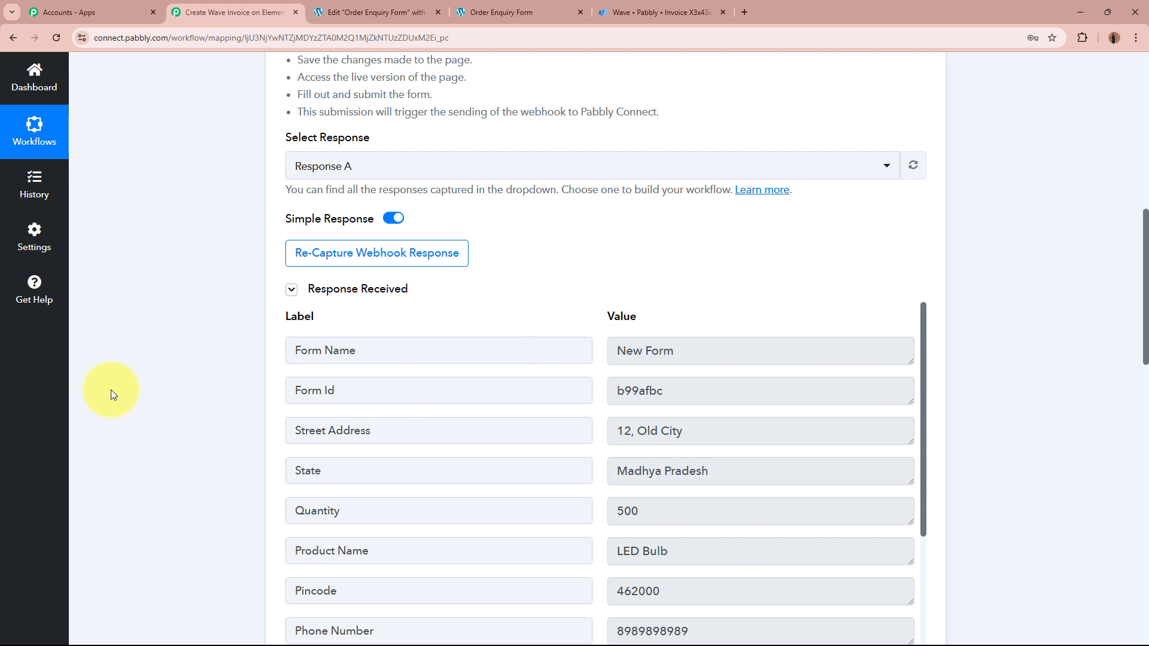
pyautogui.click(362, 259)
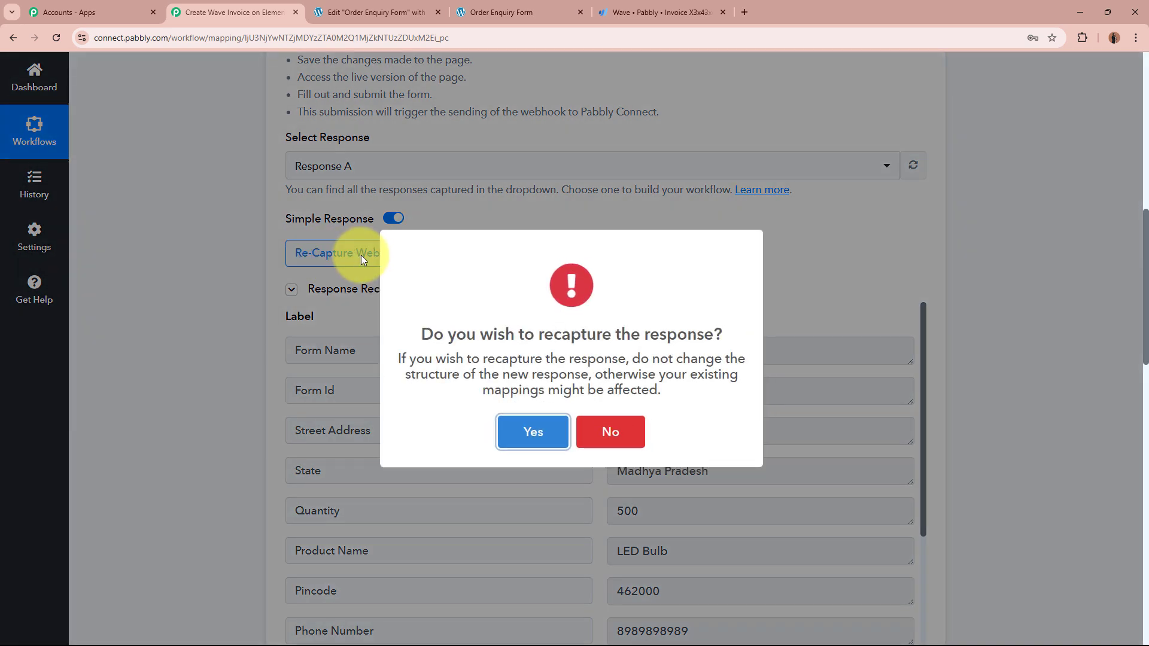
pyautogui.click(508, 426)
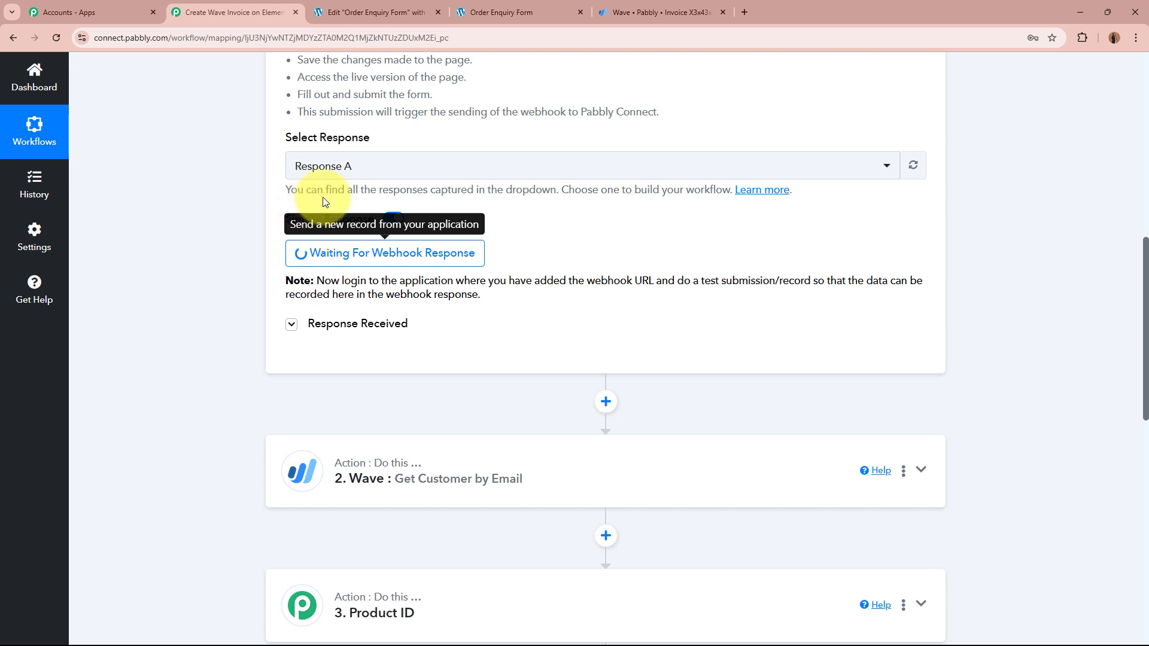
# Step: Autofill the Order Enquiry Form with saved customer details and verify name, email, phone, street and city
pyautogui.click(519, 11)
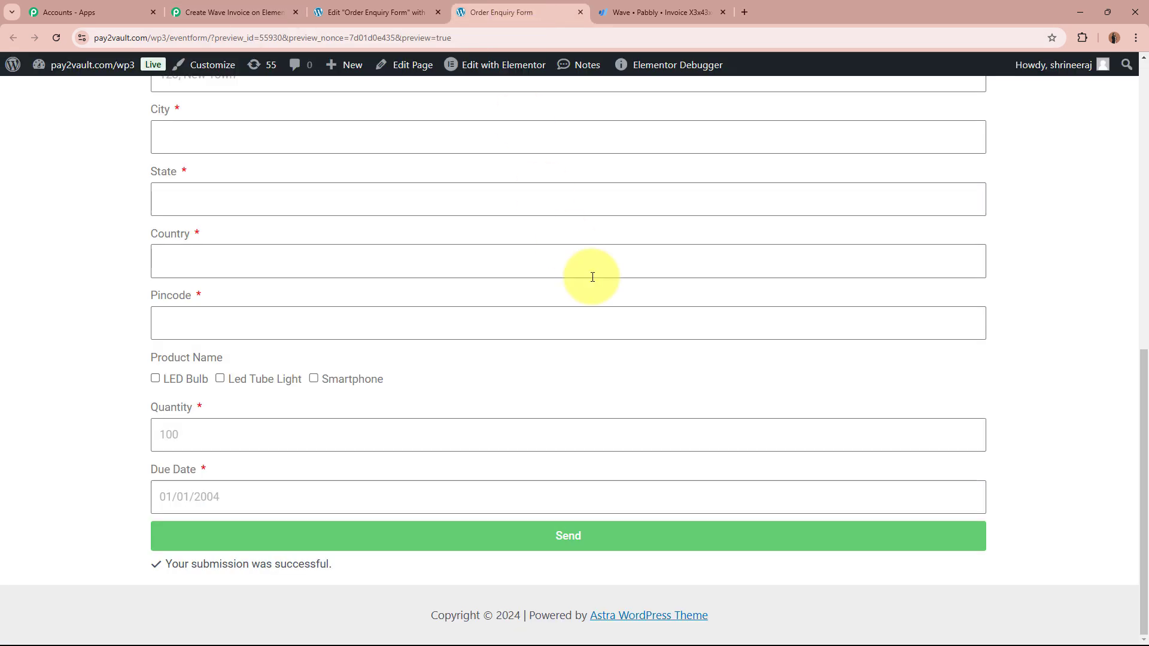
pyautogui.scroll(5, 590, 274)
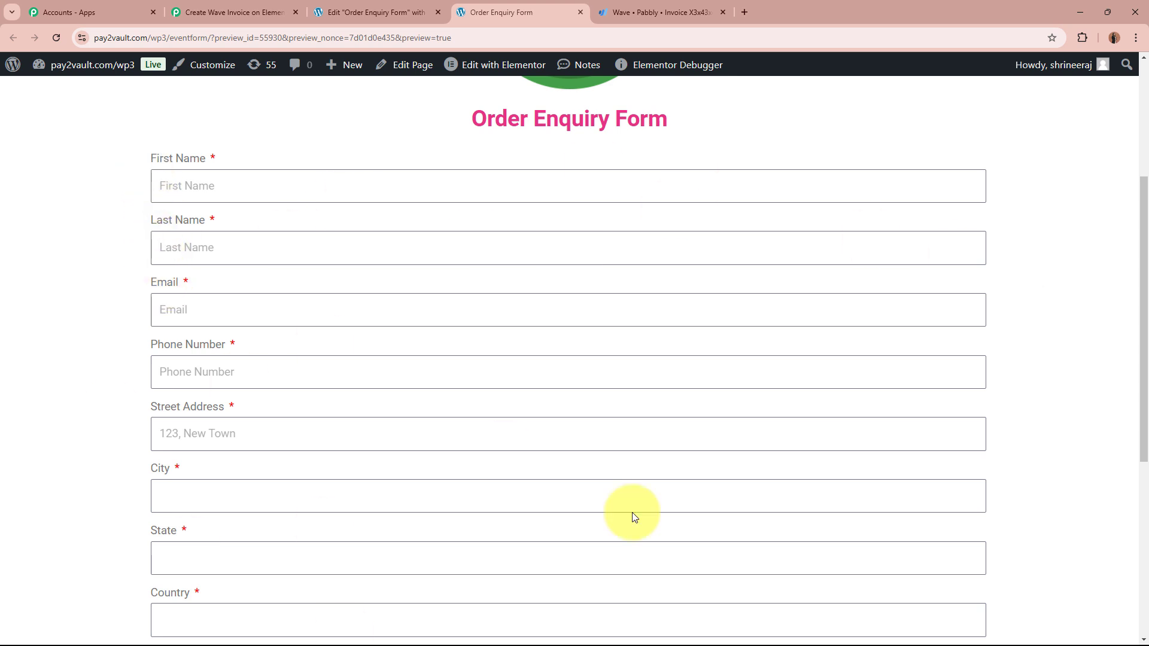
pyautogui.scroll(-4, 978, 531)
pyautogui.scroll(5, 978, 530)
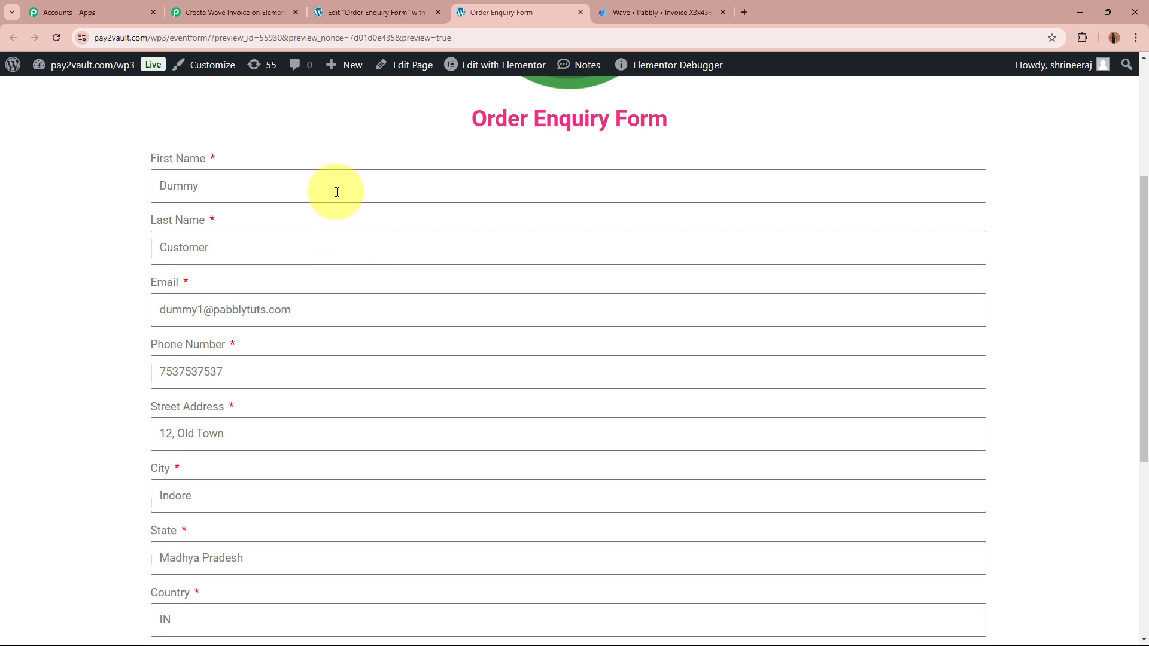
pyautogui.click(336, 191)
pyautogui.click(385, 248)
pyautogui.click(384, 315)
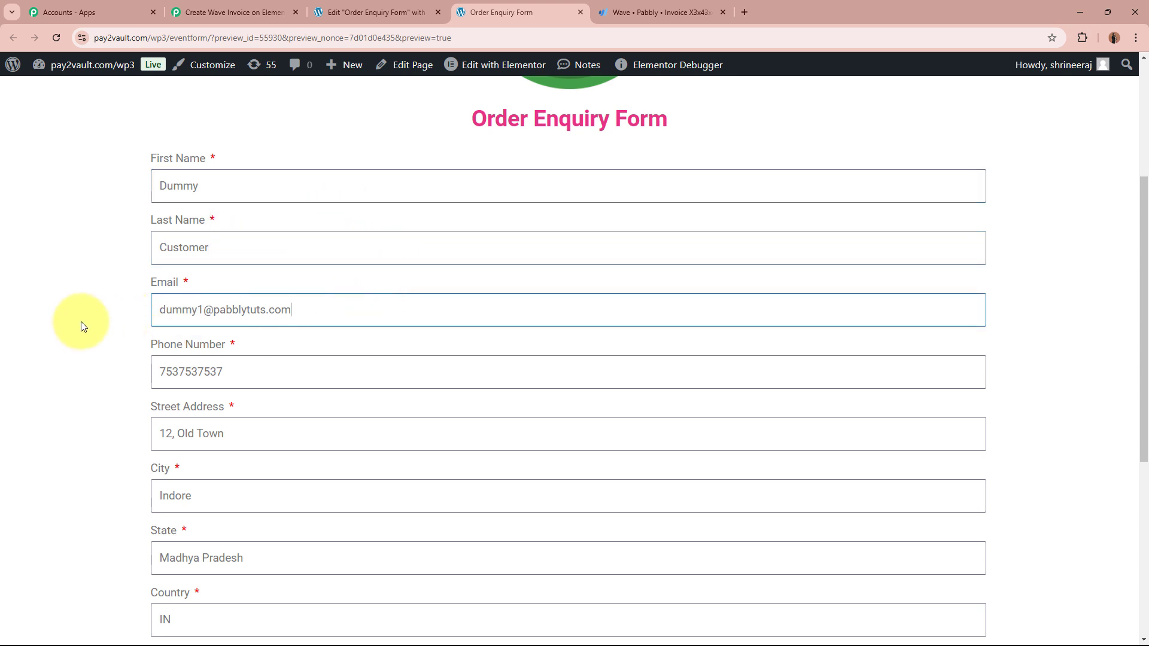
pyautogui.scroll(-2, 83, 326)
pyautogui.click(328, 248)
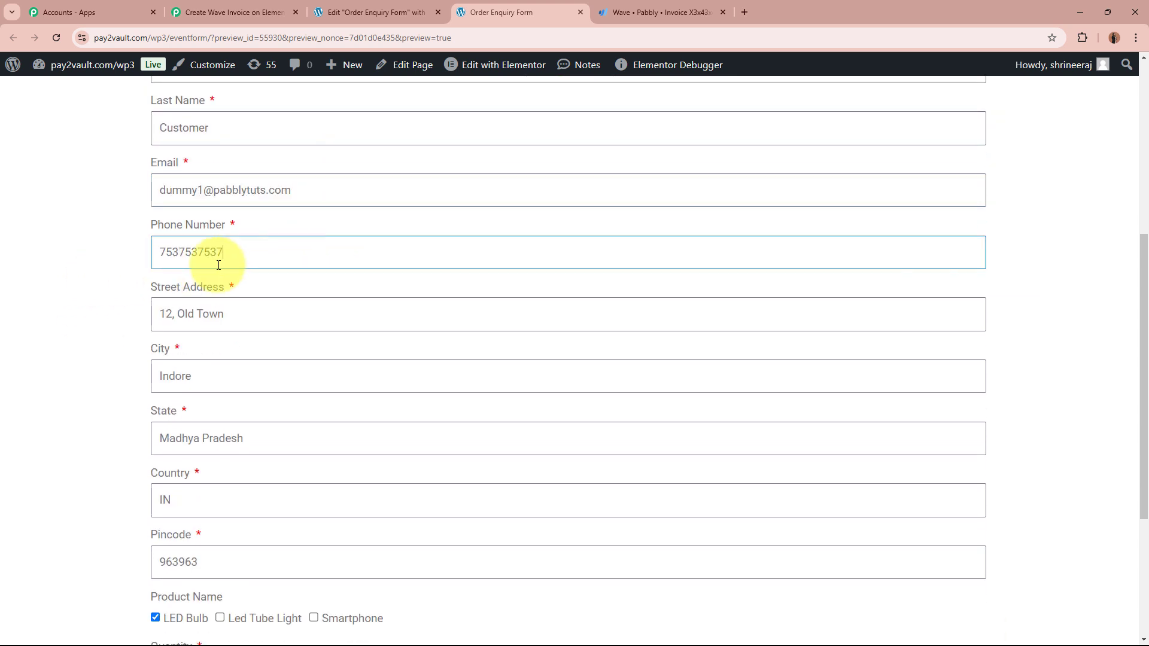
pyautogui.scroll(-2, 50, 296)
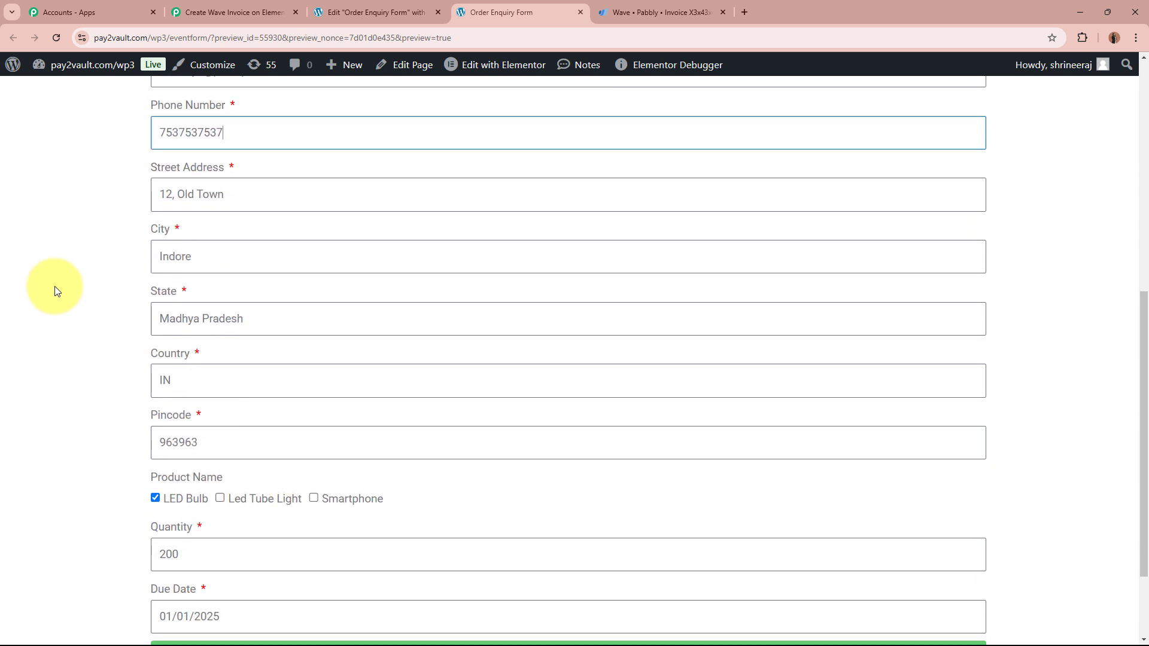
pyautogui.click(360, 194)
pyautogui.click(230, 256)
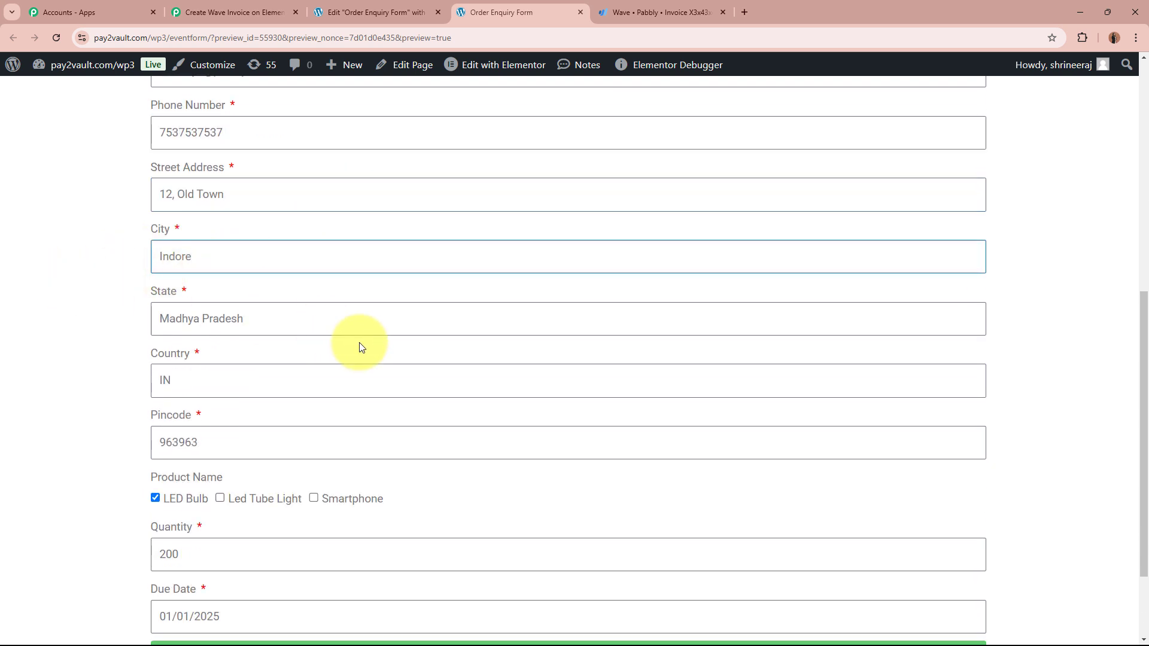
# Step: Verify the country, pincode, product LED Bulb, quantity 200 and due date 01/01/2025
pyautogui.scroll(-2, 72, 326)
pyautogui.click(204, 261)
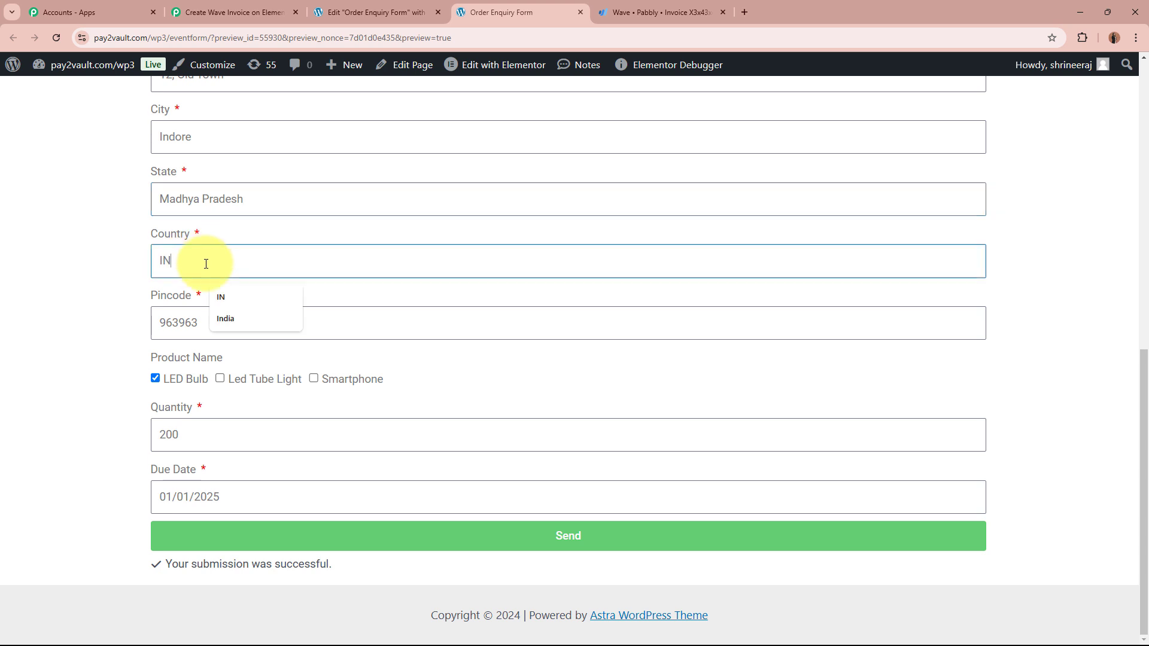
pyautogui.click(223, 322)
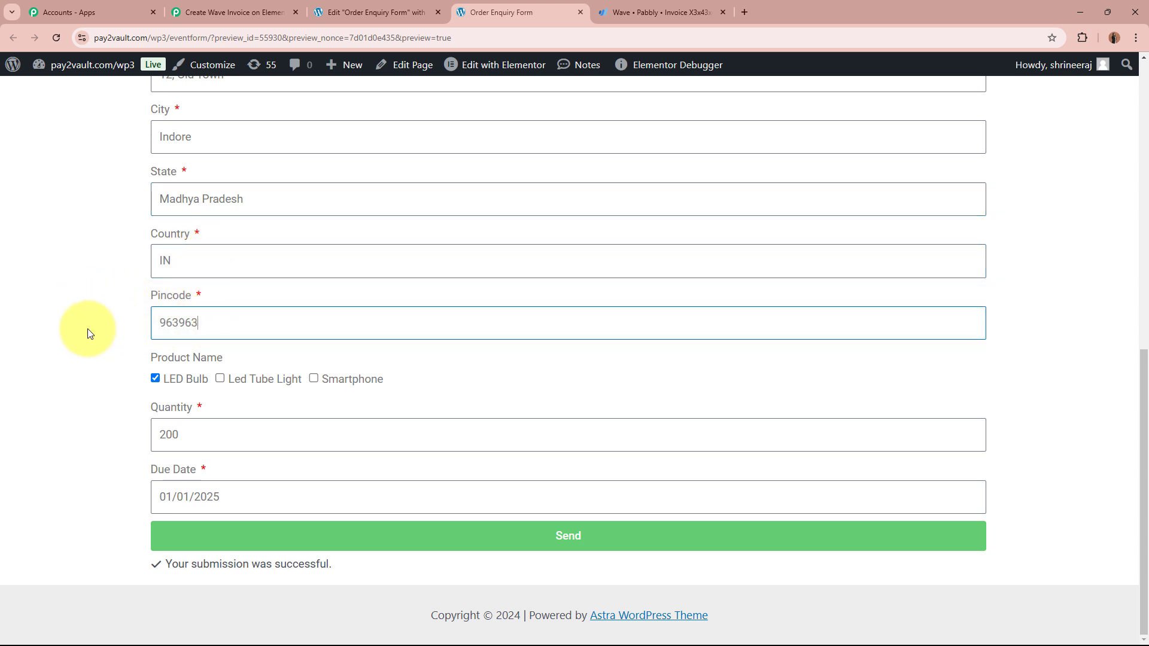
pyautogui.moveTo(152, 352); pyautogui.dragTo(156, 385)
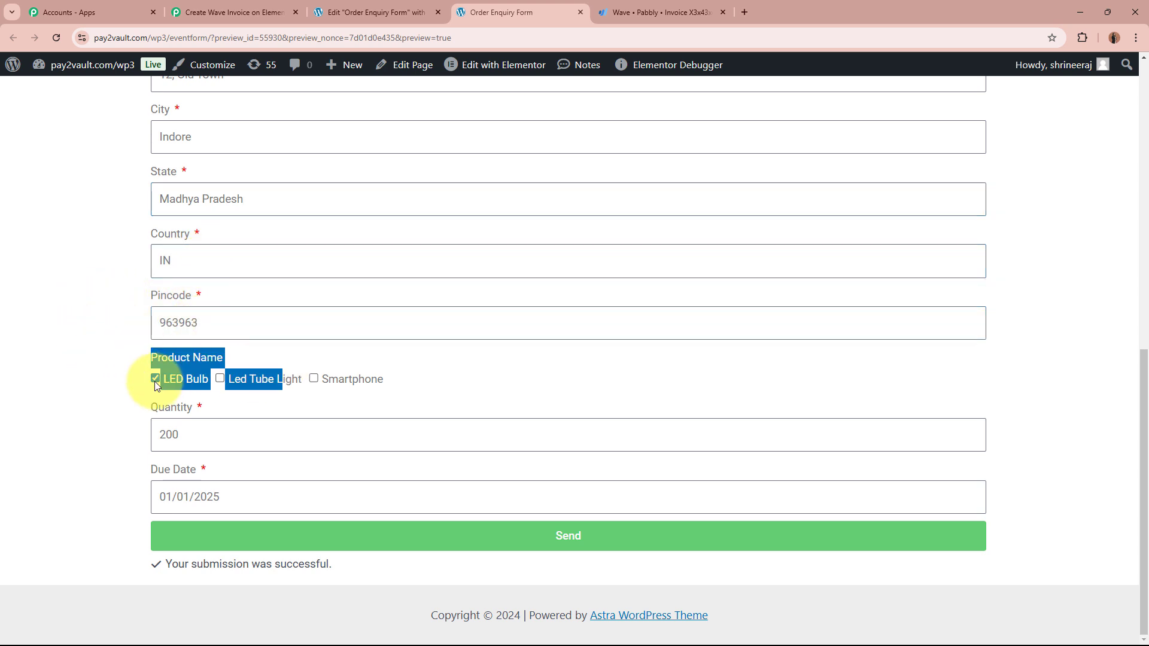
pyautogui.click(95, 390)
pyautogui.click(173, 436)
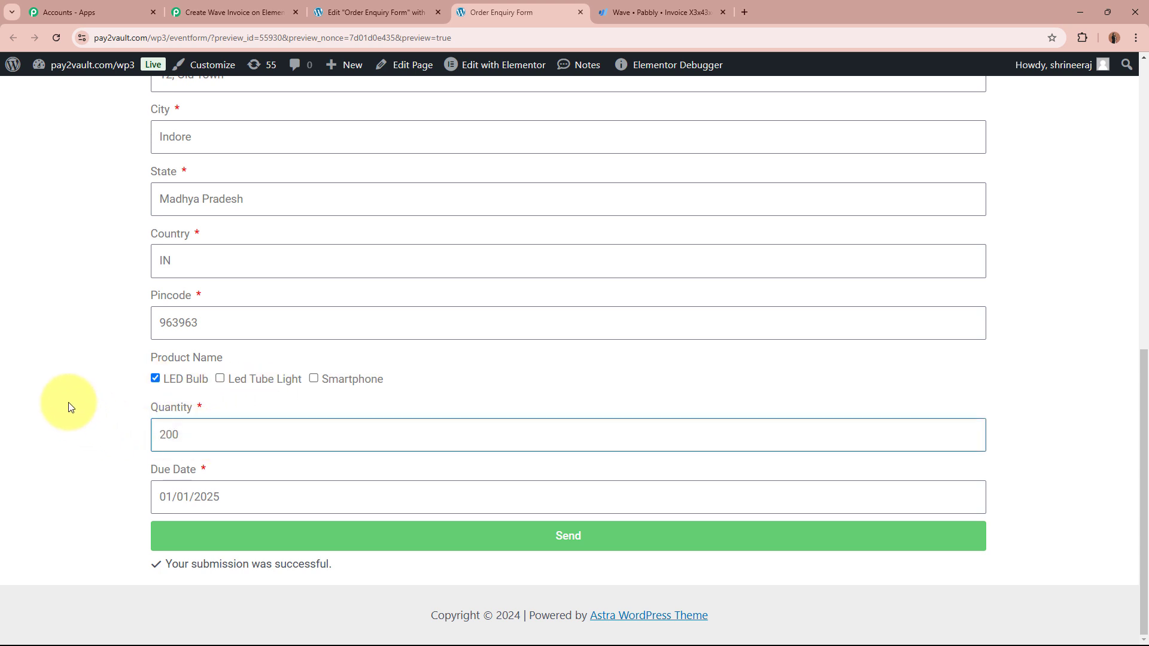
pyautogui.click(115, 455)
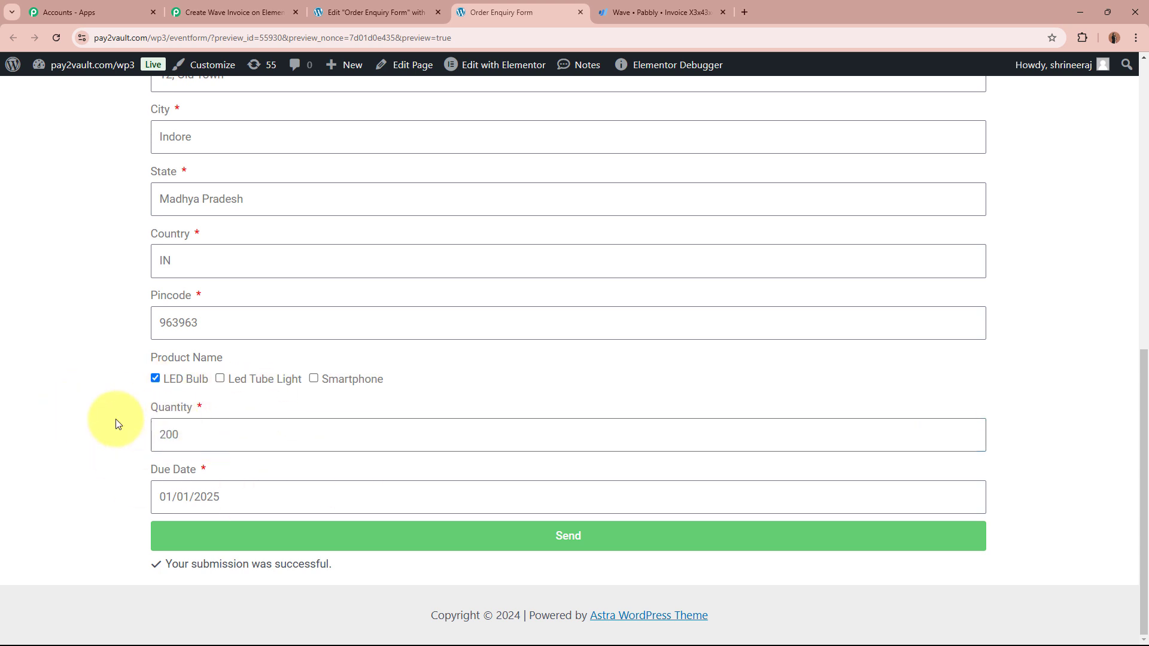
pyautogui.click(165, 486)
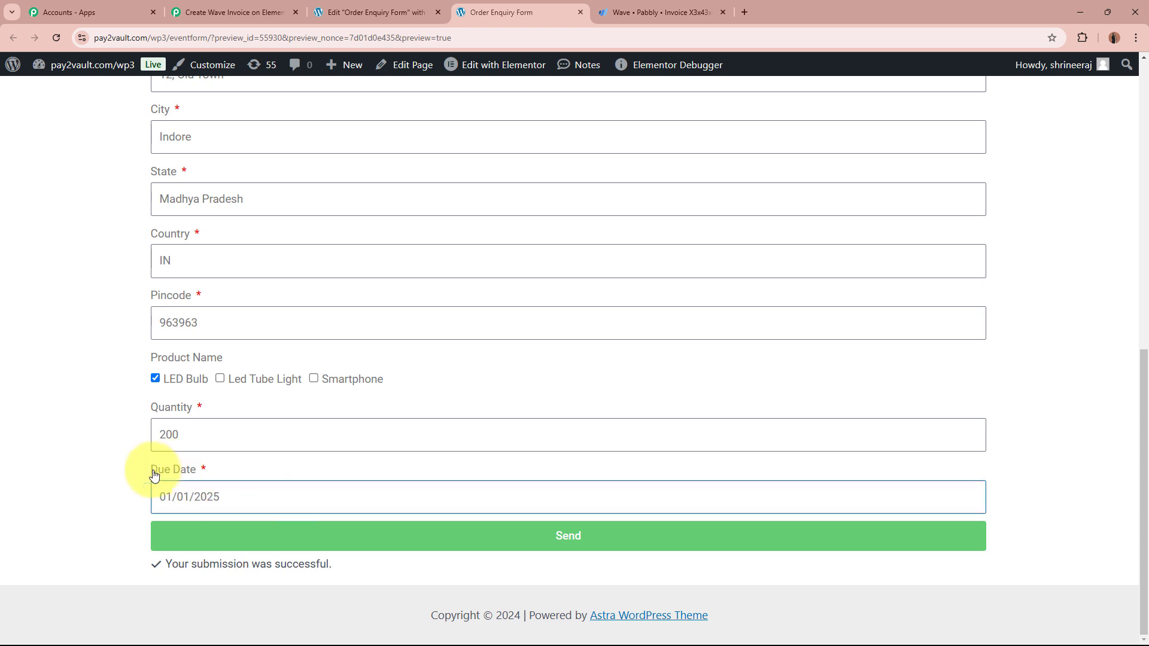
pyautogui.click(80, 455)
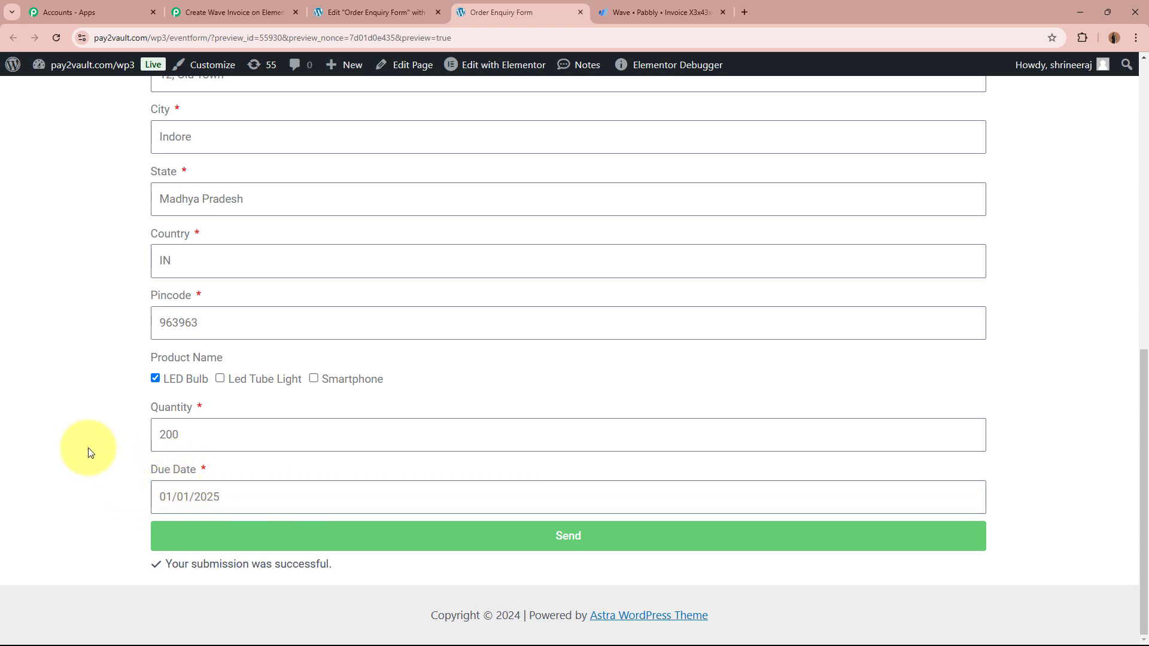
pyautogui.scroll(3, 88, 448)
pyautogui.scroll(4, 89, 443)
pyautogui.scroll(-8, 91, 429)
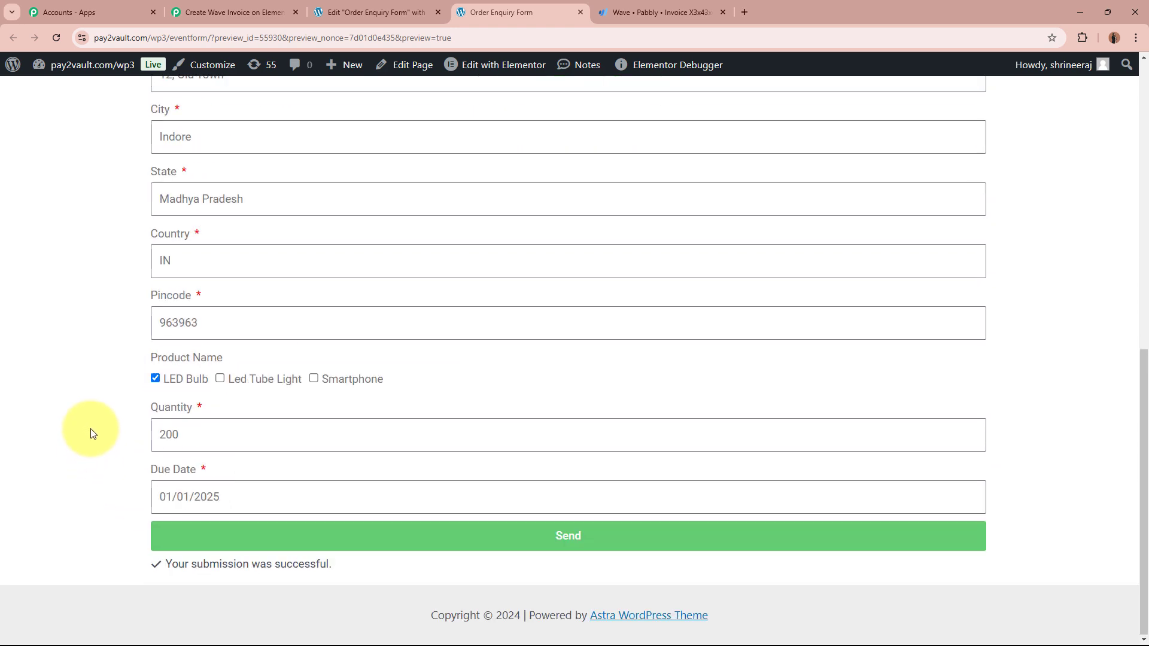
# Step: Send the order enquiry and confirm the submission success message appears
pyautogui.click(489, 549)
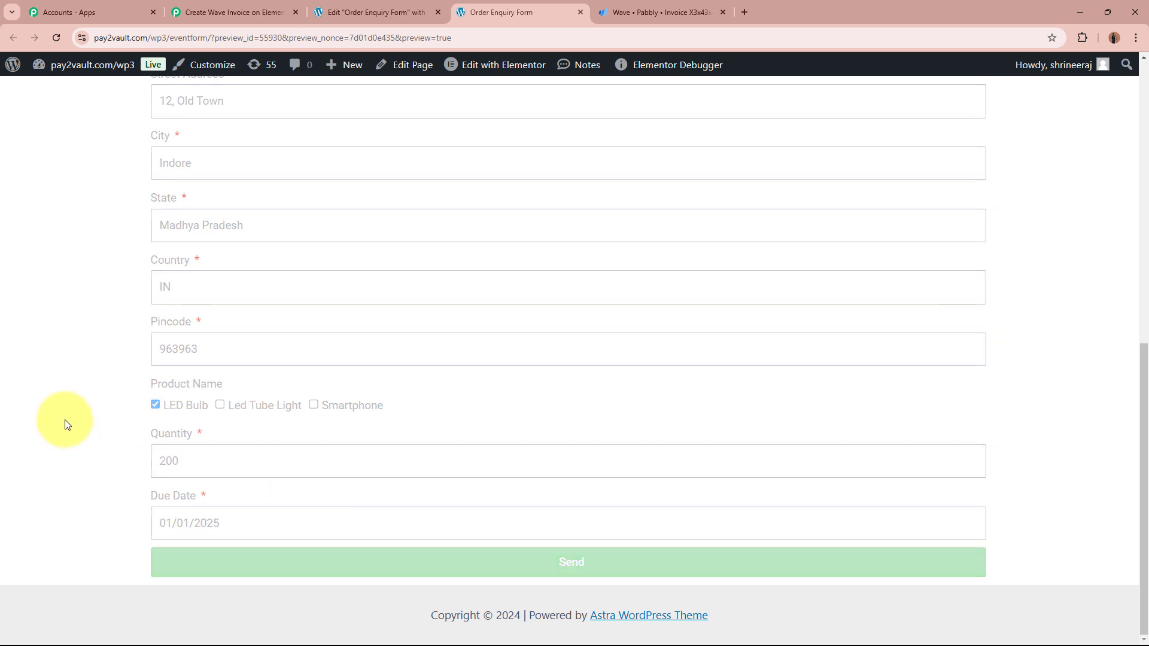
pyautogui.scroll(-1, 185, 571)
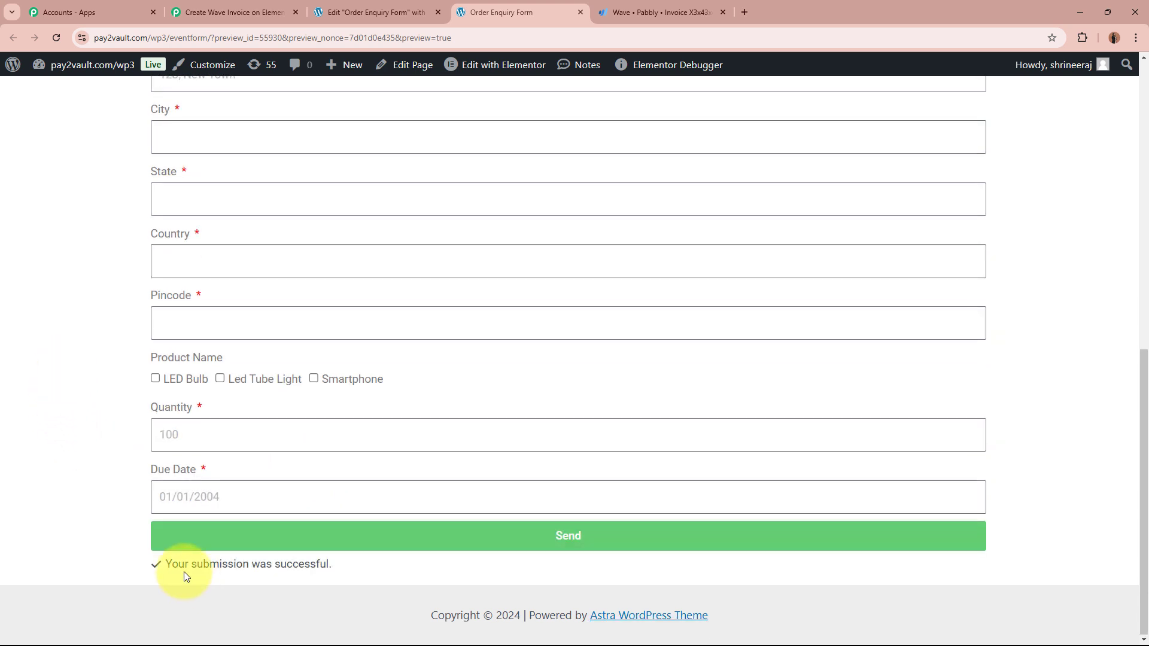
pyautogui.moveTo(163, 565); pyautogui.dragTo(463, 580)
pyautogui.click(36, 515)
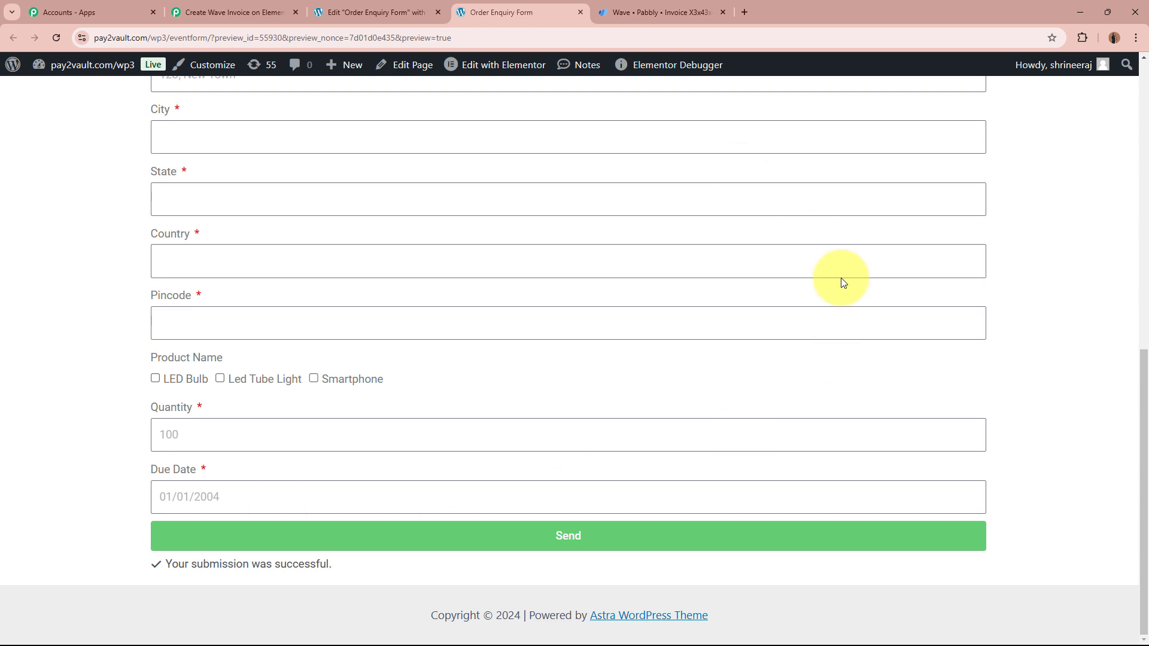
pyautogui.click(234, 12)
# Step: Check the captured product LED Bulb, quantity 200, state and street address in the webhook response
pyautogui.scroll(-4, 229, 310)
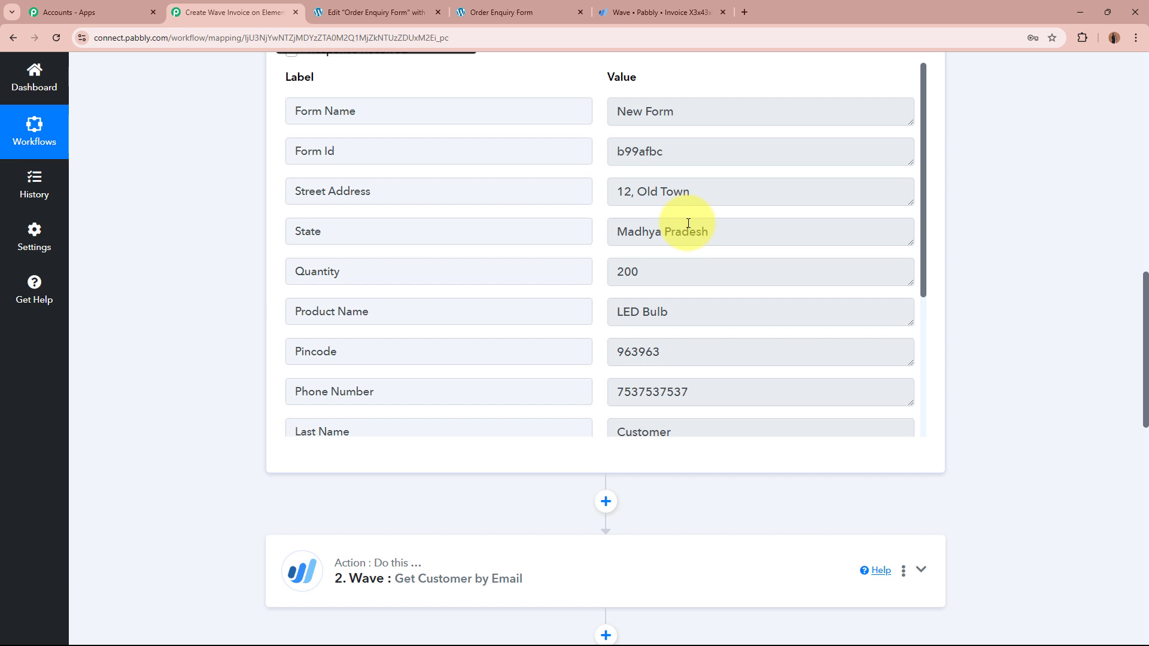
pyautogui.moveTo(690, 312); pyautogui.dragTo(596, 309)
pyautogui.moveTo(700, 272); pyautogui.dragTo(590, 269)
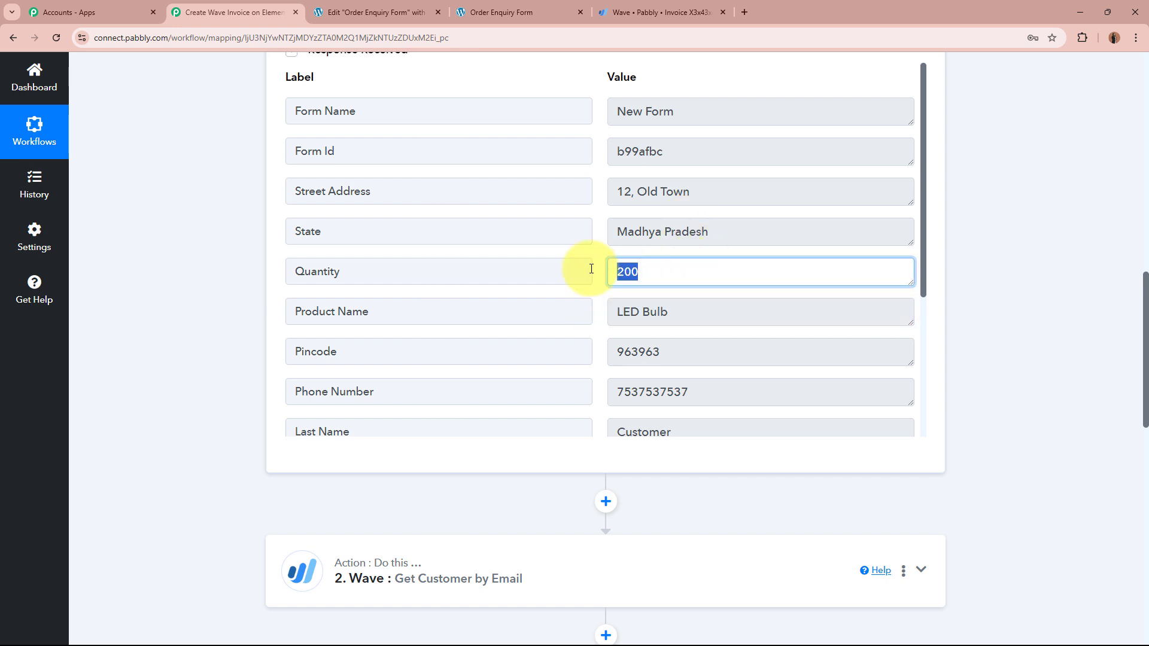
pyautogui.moveTo(760, 225); pyautogui.dragTo(577, 225)
pyautogui.moveTo(759, 195); pyautogui.dragTo(614, 191)
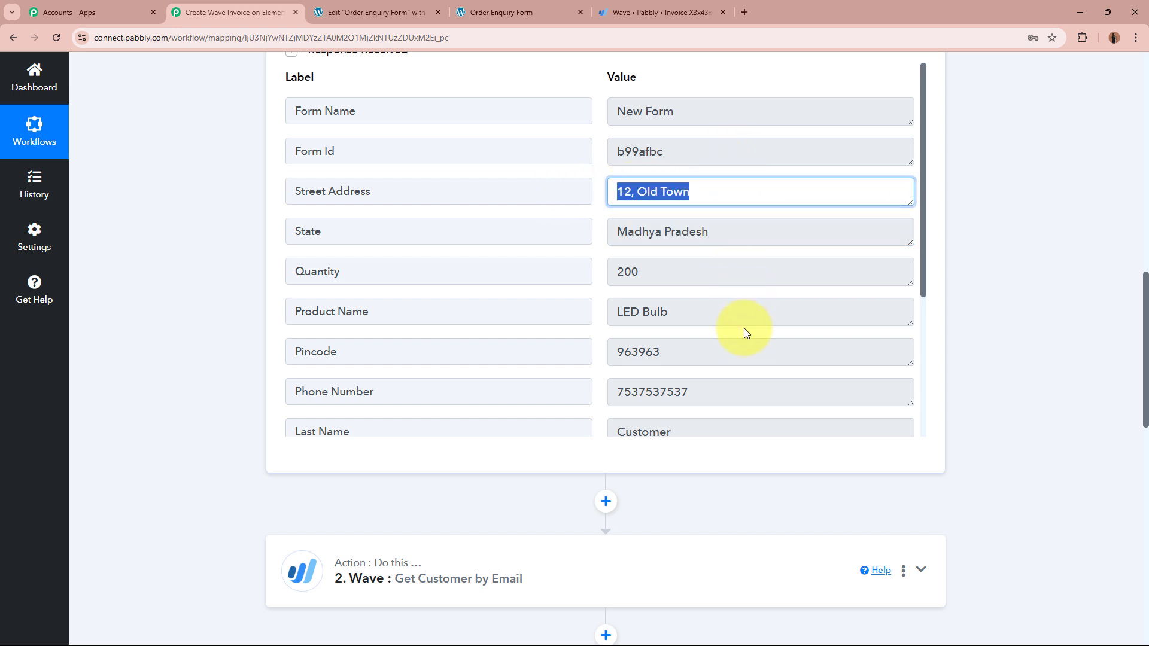
# Step: Check the captured first and last name, email, due date 01/01/2025, country IN and city
pyautogui.scroll(-2, 745, 328)
pyautogui.moveTo(711, 230); pyautogui.dragTo(780, 275)
pyautogui.scroll(-2, 772, 270)
pyautogui.click(677, 248)
pyautogui.moveTo(678, 248); pyautogui.dragTo(596, 241)
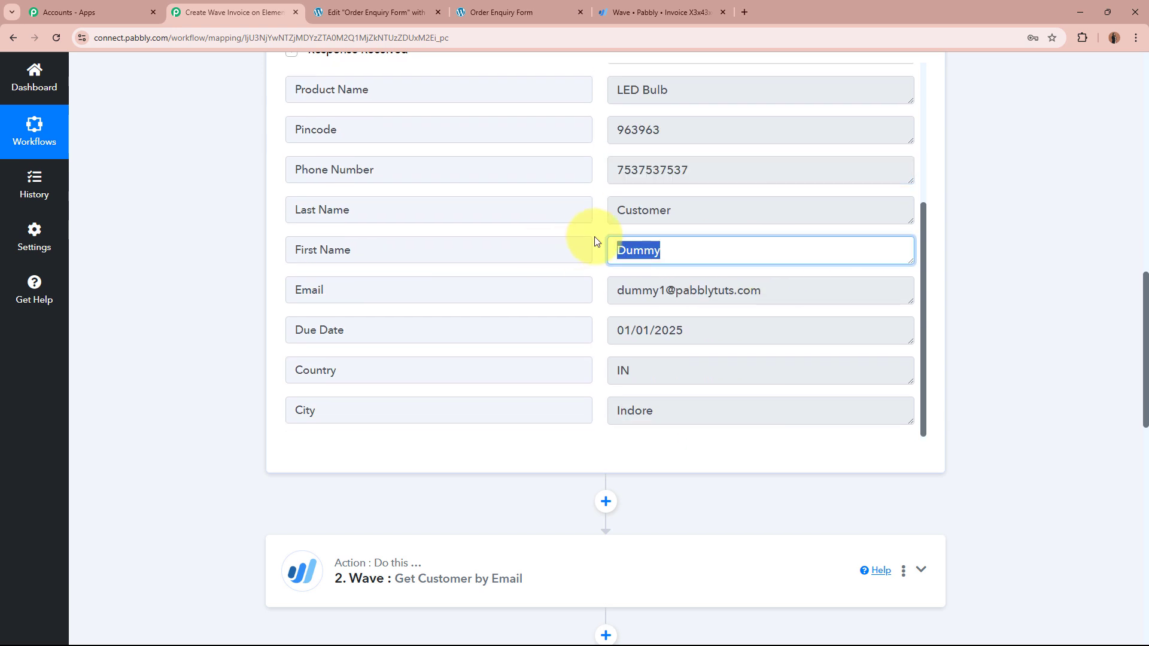
pyautogui.moveTo(732, 214); pyautogui.dragTo(580, 210)
pyautogui.moveTo(774, 282); pyautogui.dragTo(507, 290)
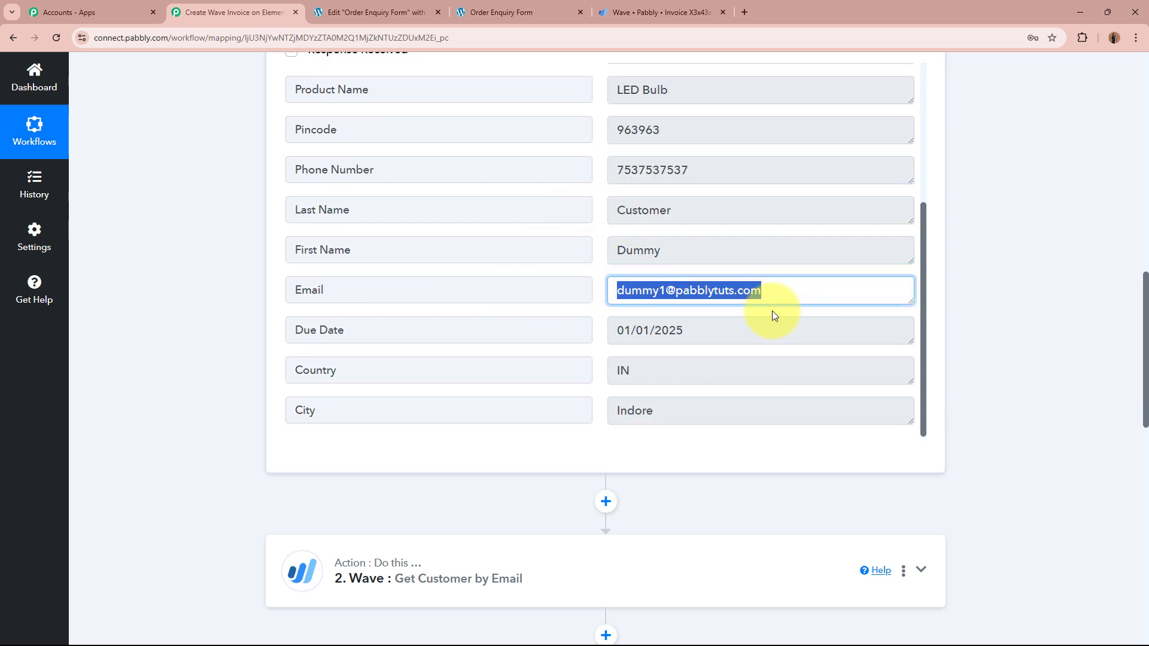
pyautogui.moveTo(782, 328); pyautogui.dragTo(595, 359)
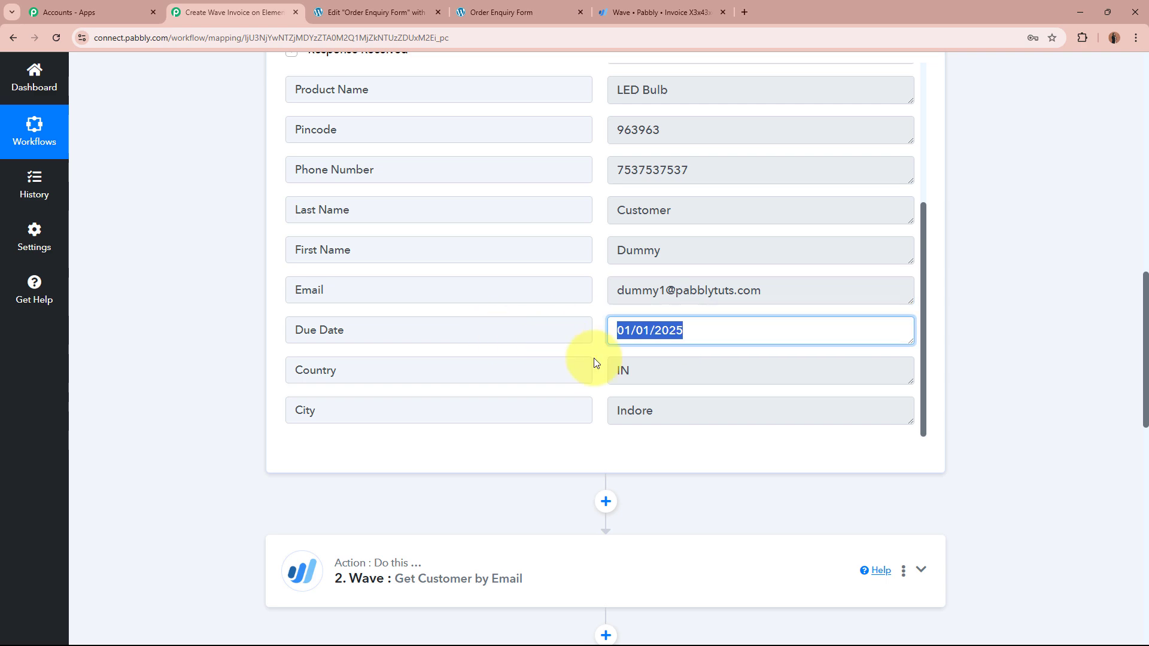
pyautogui.moveTo(670, 371); pyautogui.dragTo(559, 374)
pyautogui.moveTo(659, 411); pyautogui.dragTo(506, 410)
pyautogui.click(795, 456)
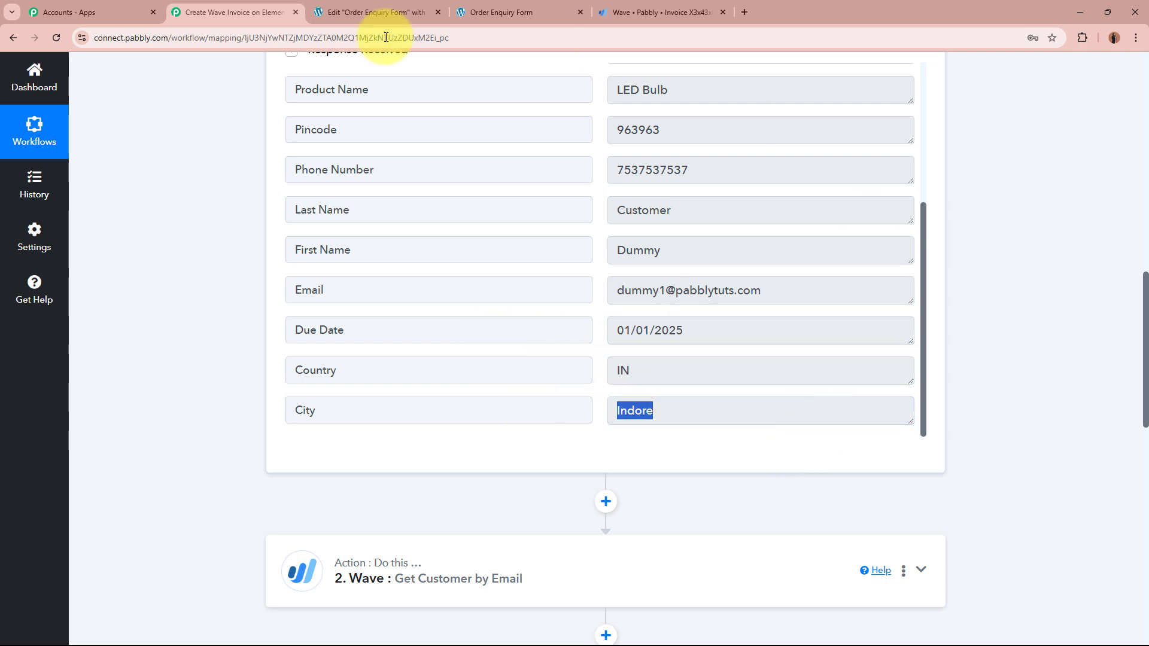
pyautogui.scroll(14, 1012, 314)
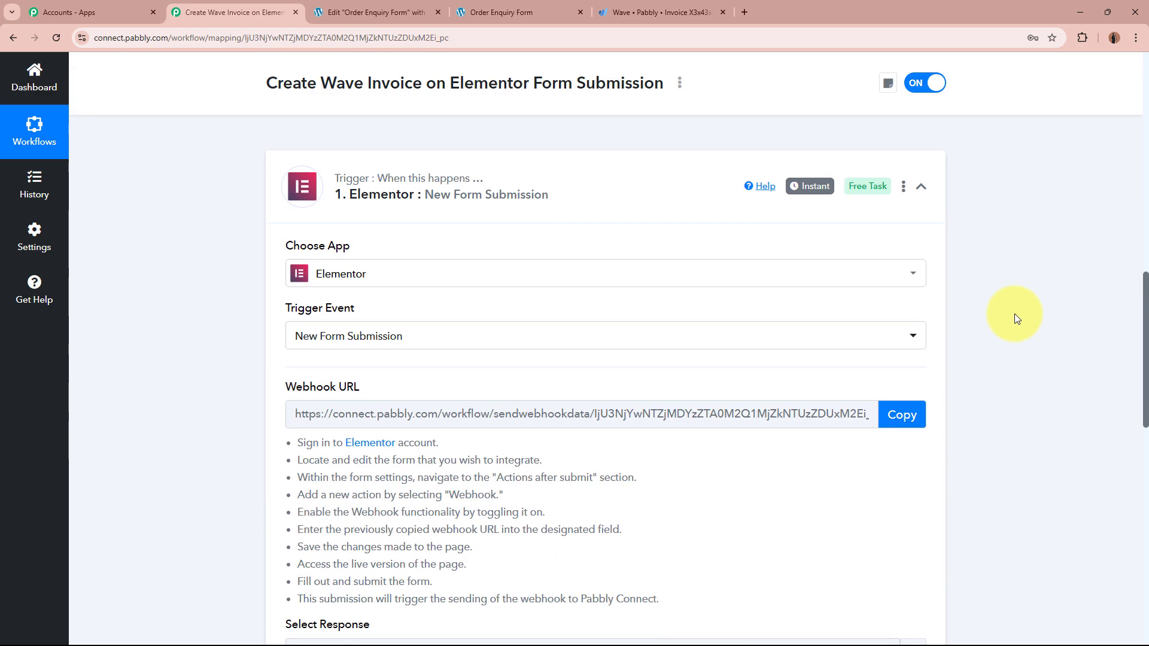
# Step: Collapse the Elementor trigger and open the New Customer route's Create a Customer step
pyautogui.click(645, 325)
pyautogui.scroll(-10, 179, 347)
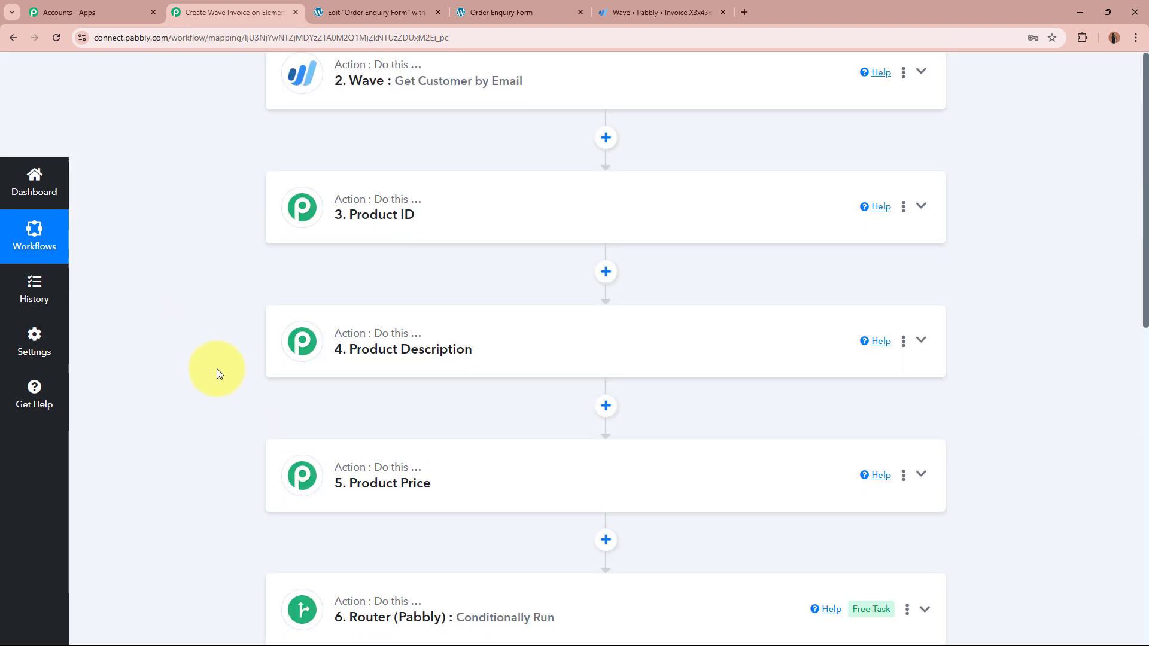
pyautogui.click(564, 278)
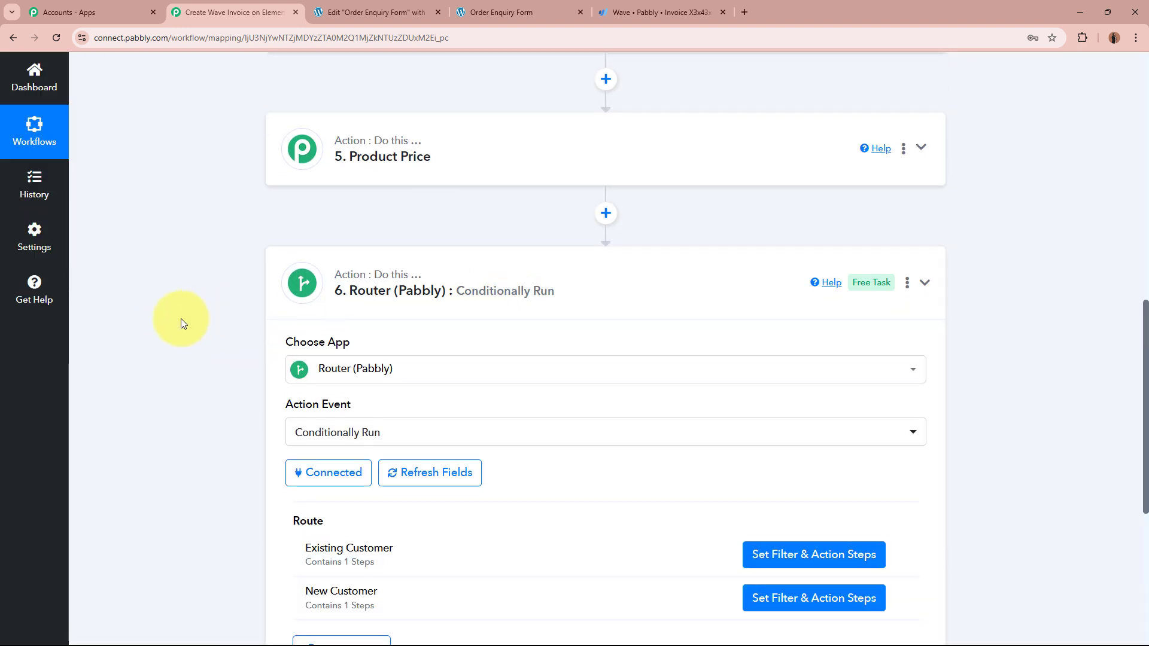
pyautogui.scroll(-4, 179, 360)
pyautogui.scroll(4, 842, 372)
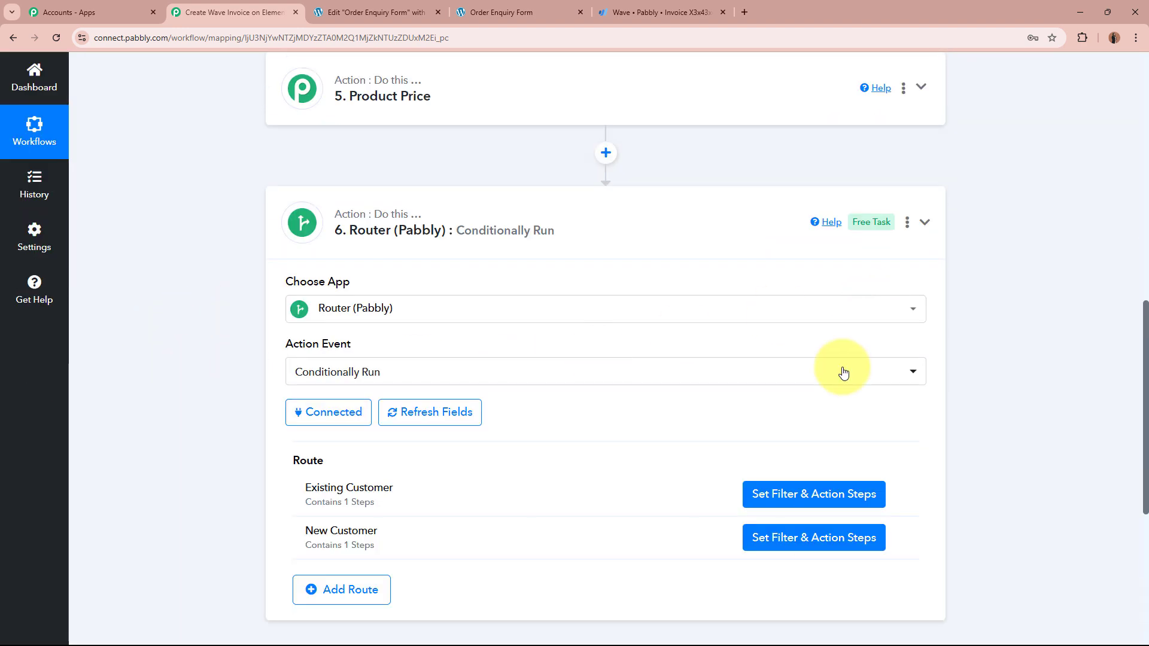
pyautogui.click(801, 542)
# Step: Map the form's Last Name and First Name into the Customer Name field
pyautogui.click(630, 282)
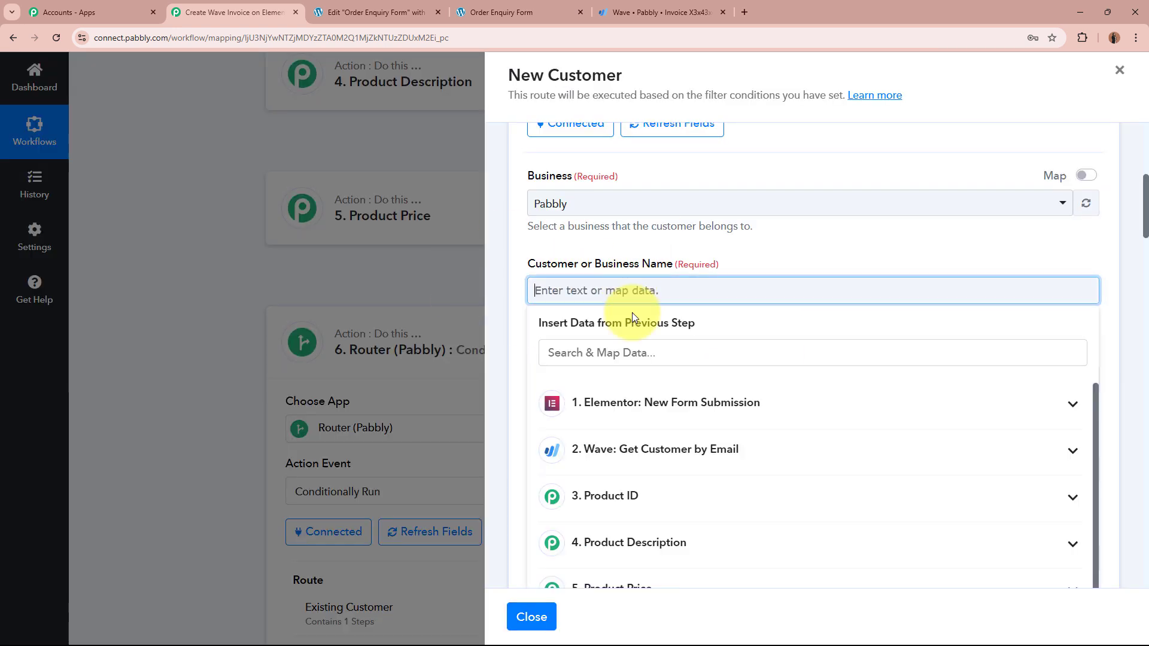
pyautogui.click(650, 400)
pyautogui.scroll(-2, 725, 503)
pyautogui.scroll(-2, 706, 479)
pyautogui.click(669, 448)
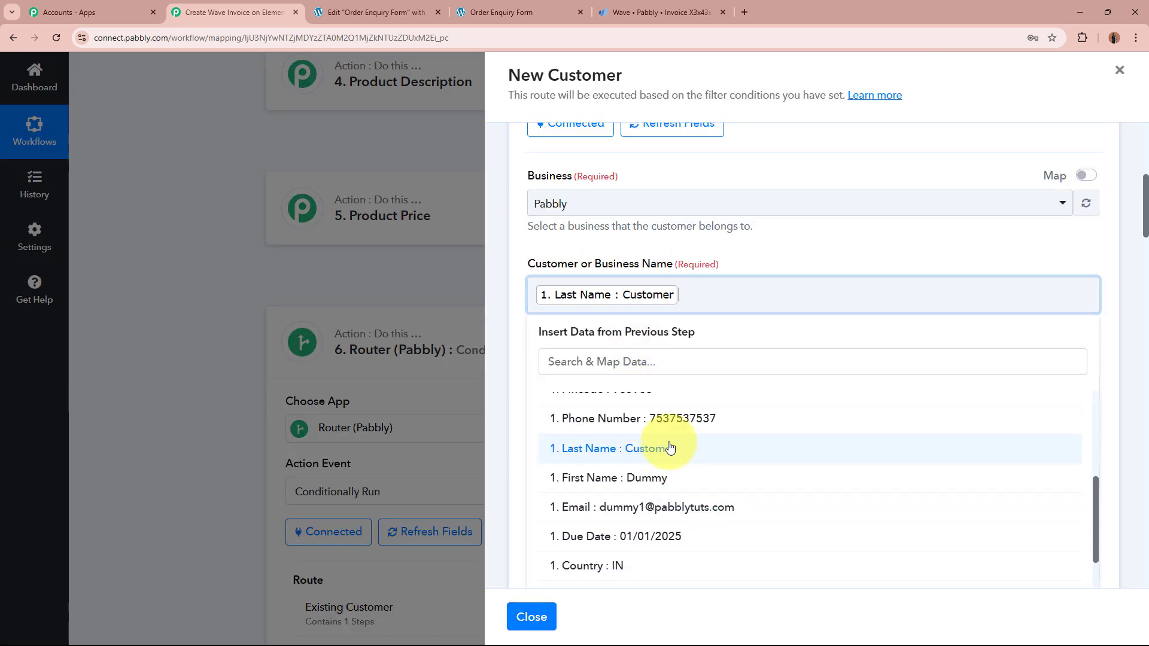
pyautogui.click(653, 476)
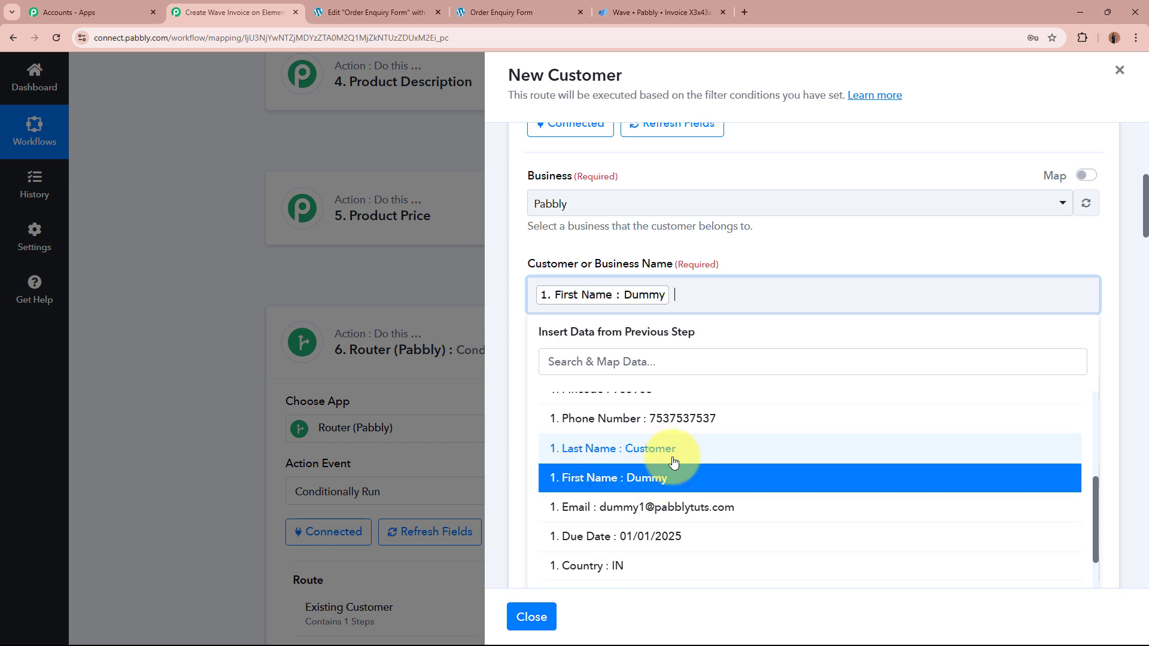
pyautogui.click(832, 249)
# Step: Map the form's First Name and Last Name into the First Name and Last Name fields
pyautogui.scroll(-2, 832, 249)
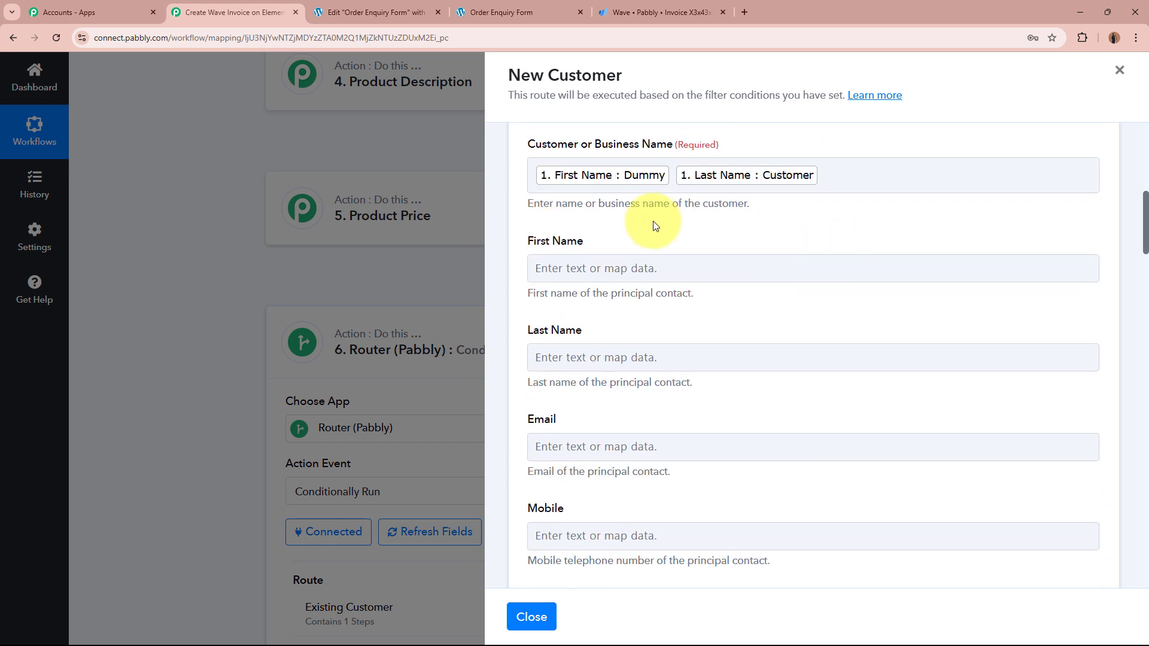
pyautogui.click(658, 275)
pyautogui.click(726, 389)
pyautogui.scroll(-2, 742, 522)
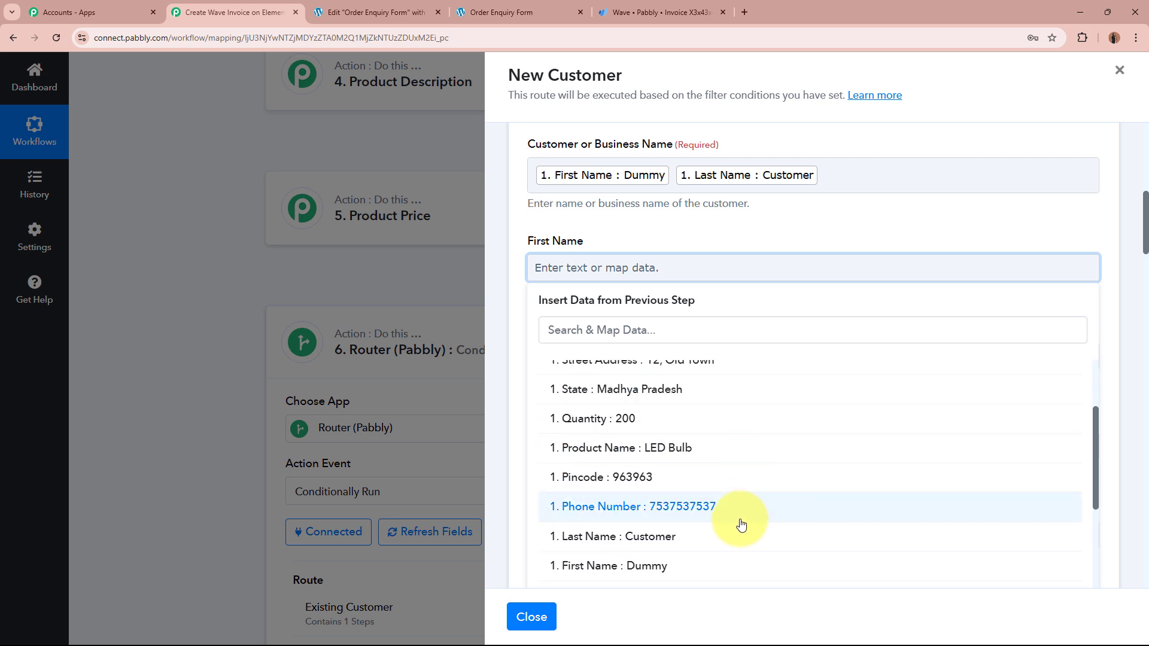
pyautogui.click(716, 548)
pyautogui.press('BackSpace')
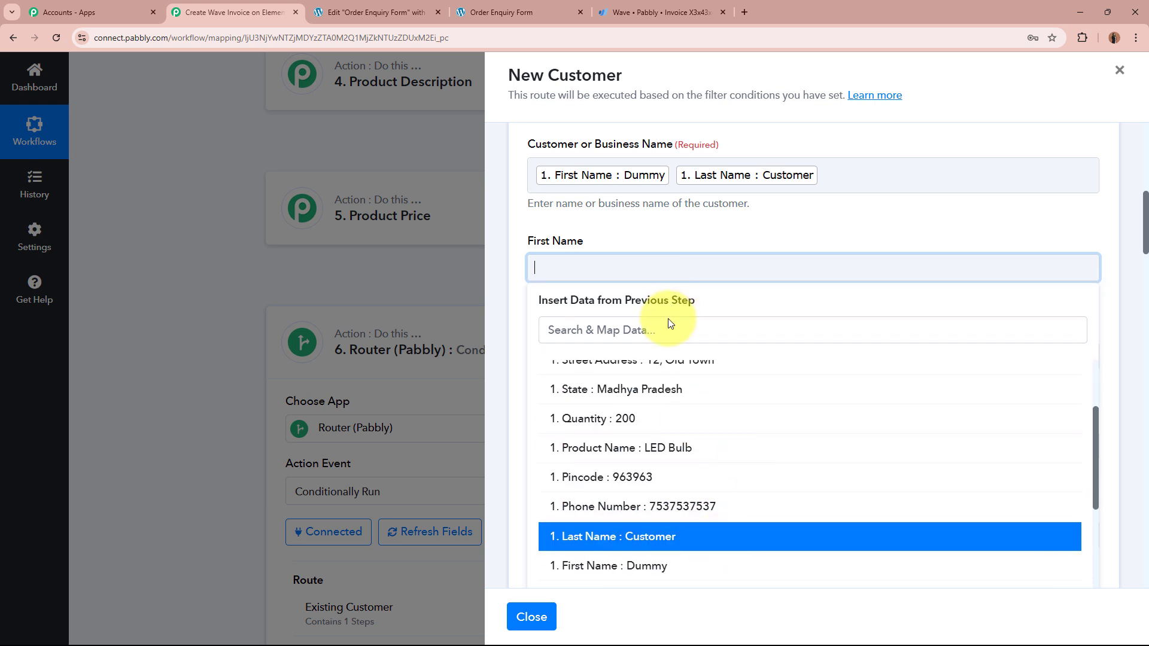
pyautogui.click(645, 569)
pyautogui.click(644, 224)
pyautogui.scroll(-2, 629, 215)
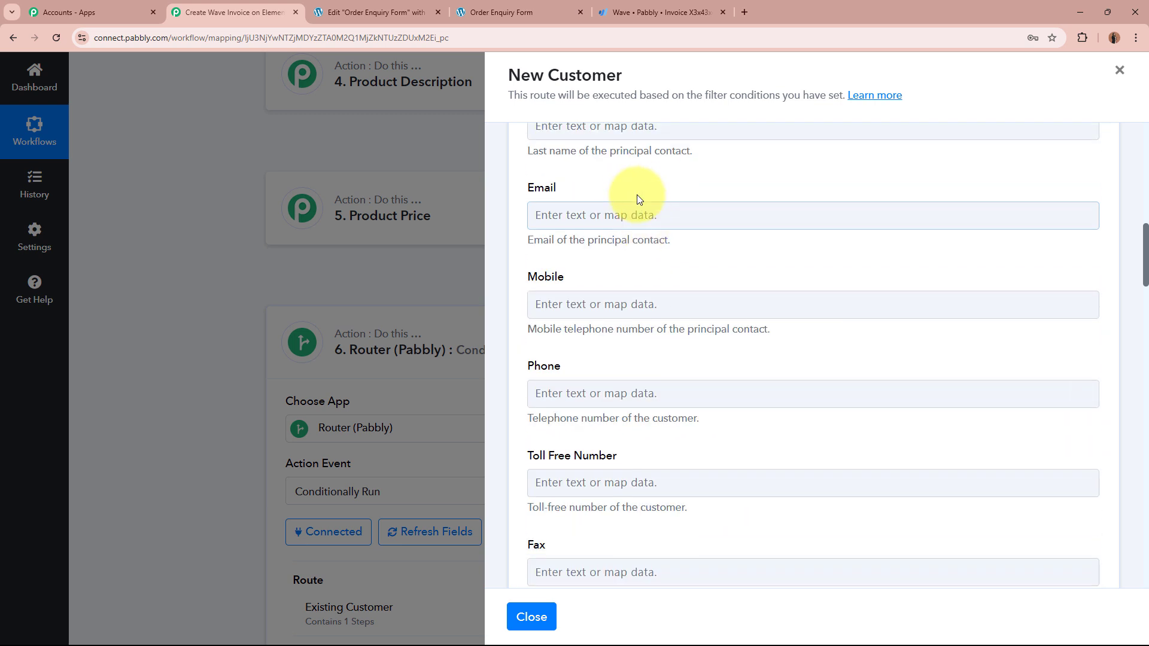
pyautogui.click(617, 245)
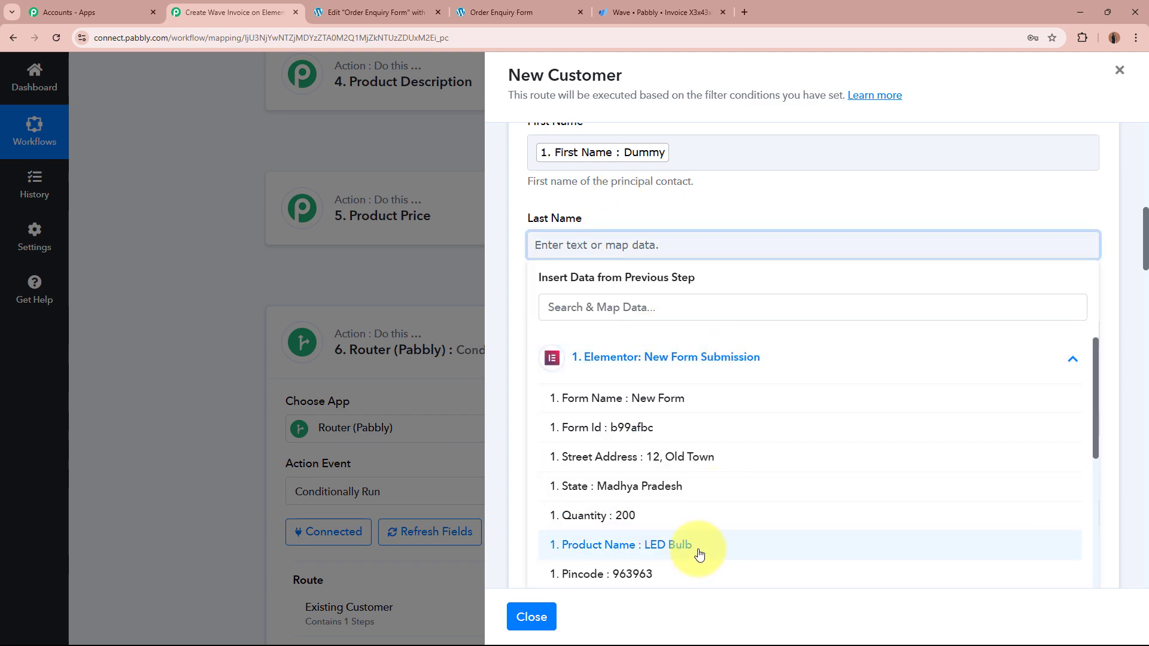
pyautogui.scroll(-4, 694, 508)
pyautogui.click(688, 395)
pyautogui.click(730, 200)
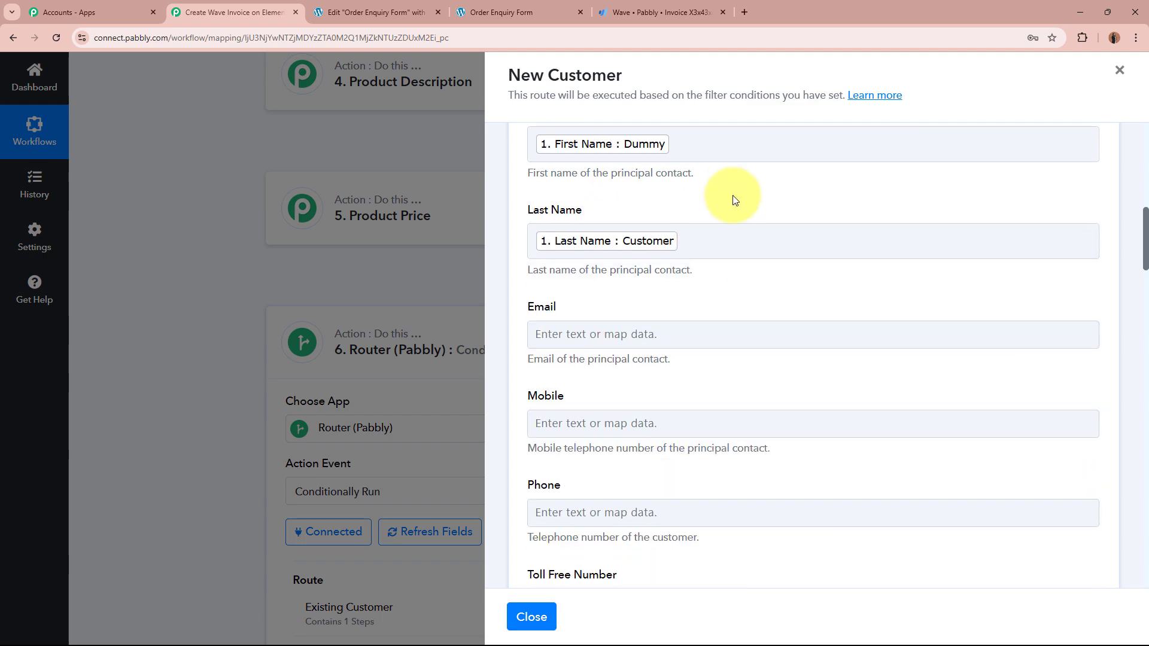
# Step: Map the form's Email into Email and its Phone Number into Mobile
pyautogui.scroll(-3, 661, 230)
pyautogui.click(661, 230)
pyautogui.click(676, 341)
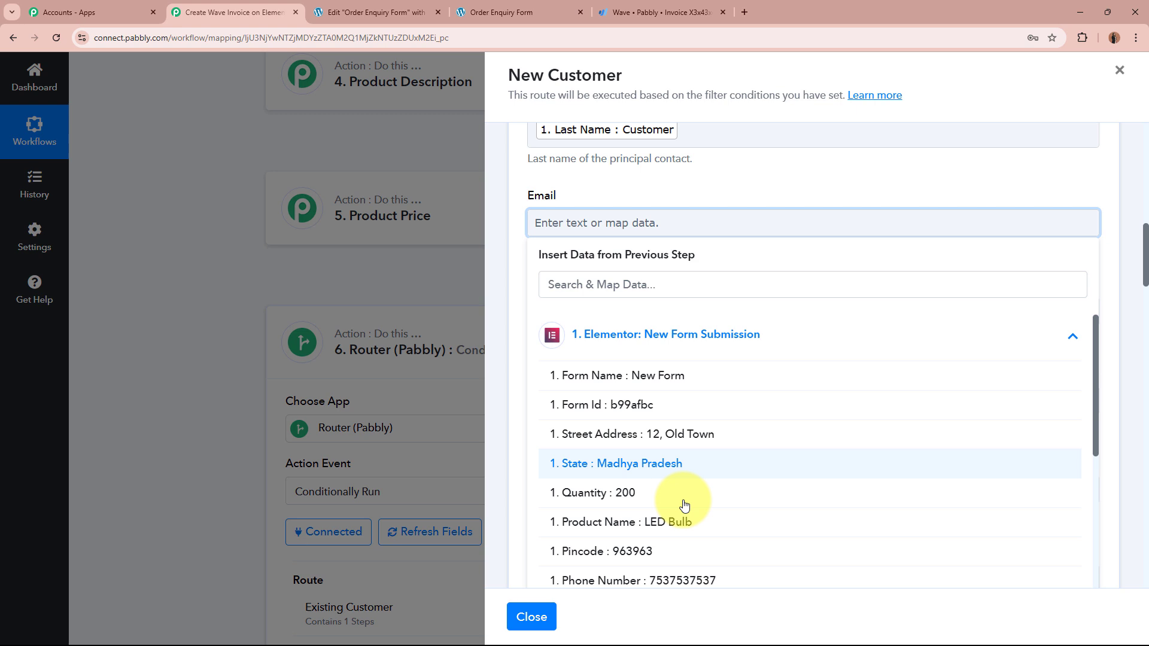
pyautogui.scroll(-2, 682, 544)
pyautogui.click(682, 546)
pyautogui.click(711, 175)
pyautogui.scroll(-2, 711, 203)
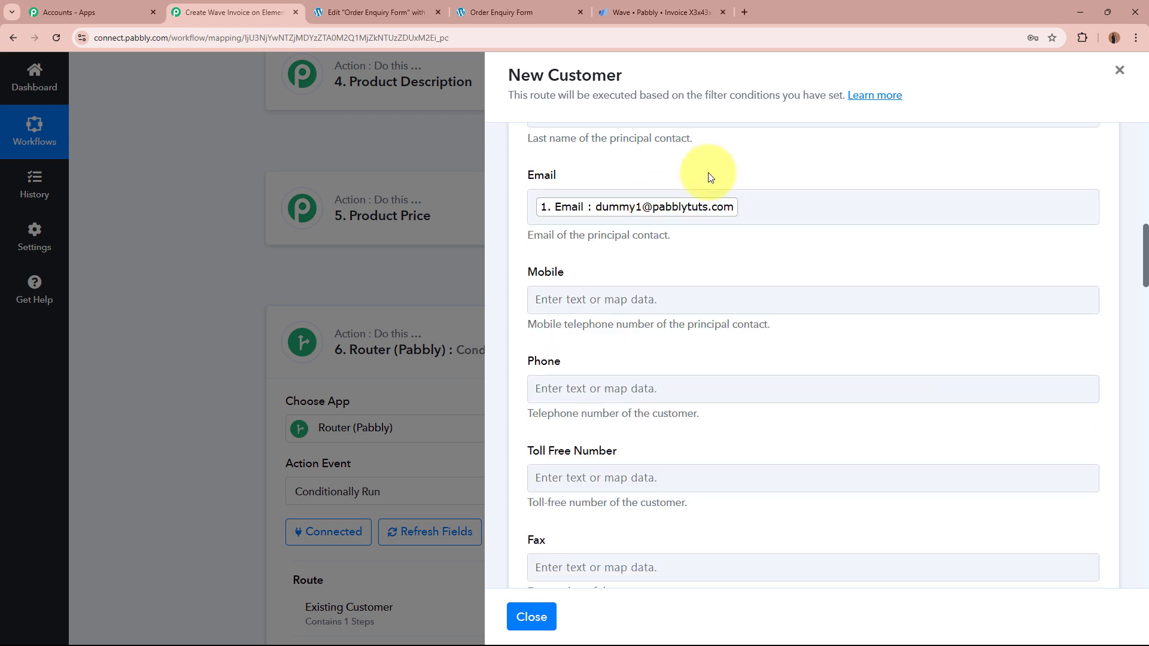
pyautogui.click(663, 201)
pyautogui.click(724, 313)
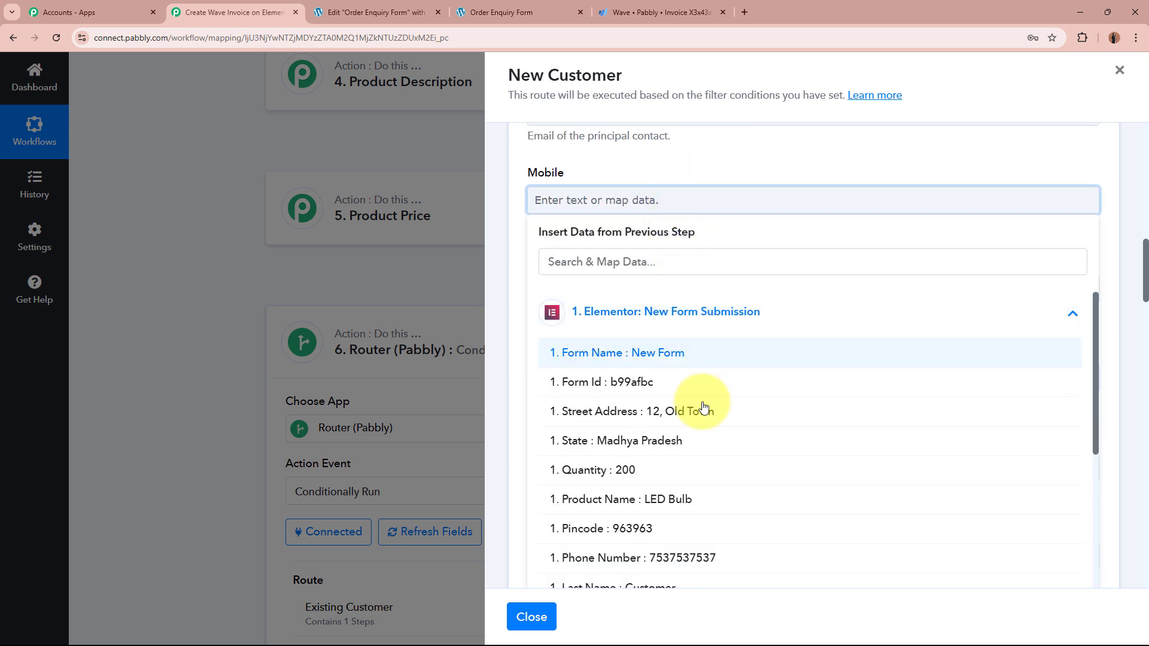
pyautogui.click(682, 558)
pyautogui.click(633, 149)
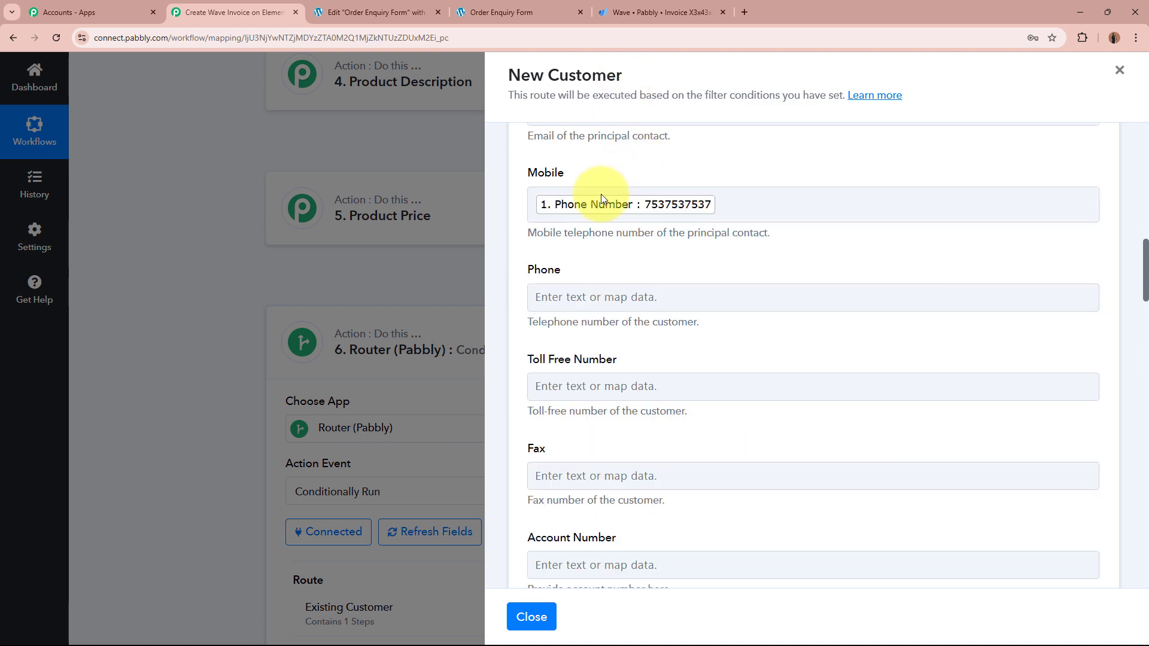
pyautogui.scroll(-15, 793, 299)
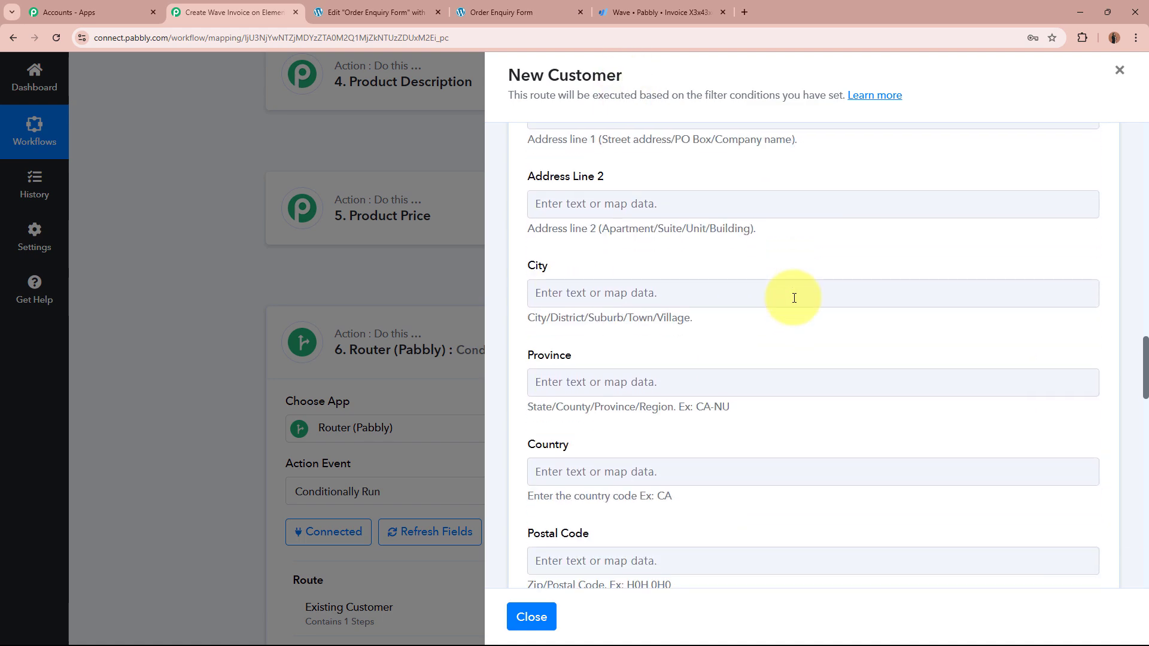
pyautogui.scroll(-15, 796, 297)
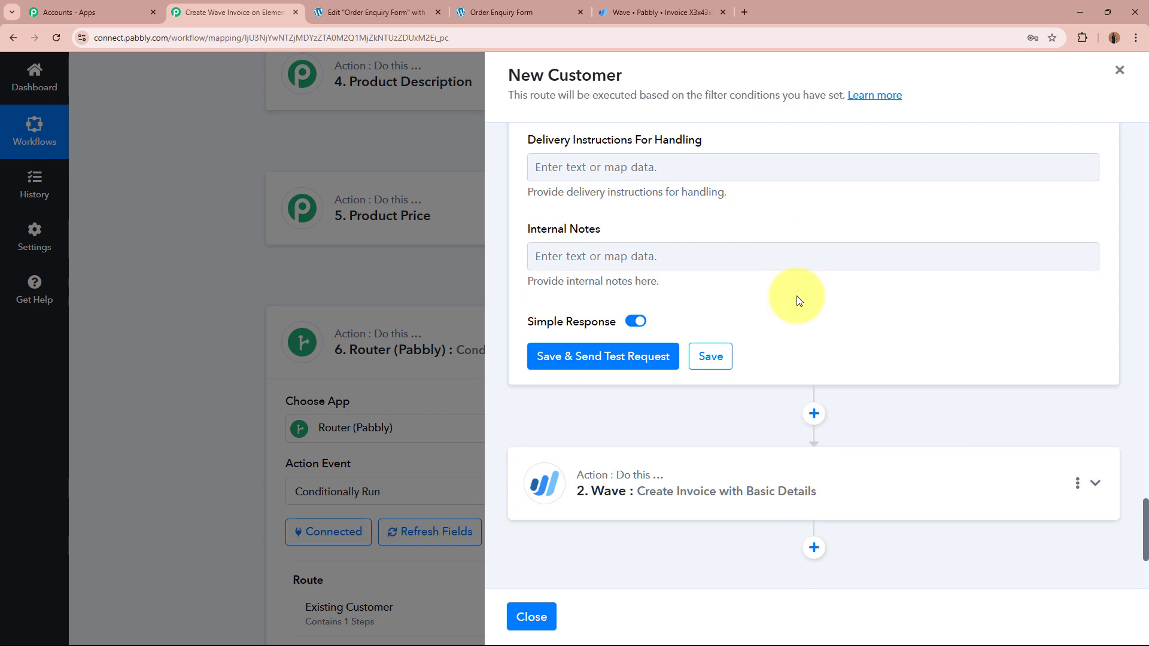
# Step: Save and test the Create a Customer step, checking the returned new customer ID
pyautogui.click(586, 357)
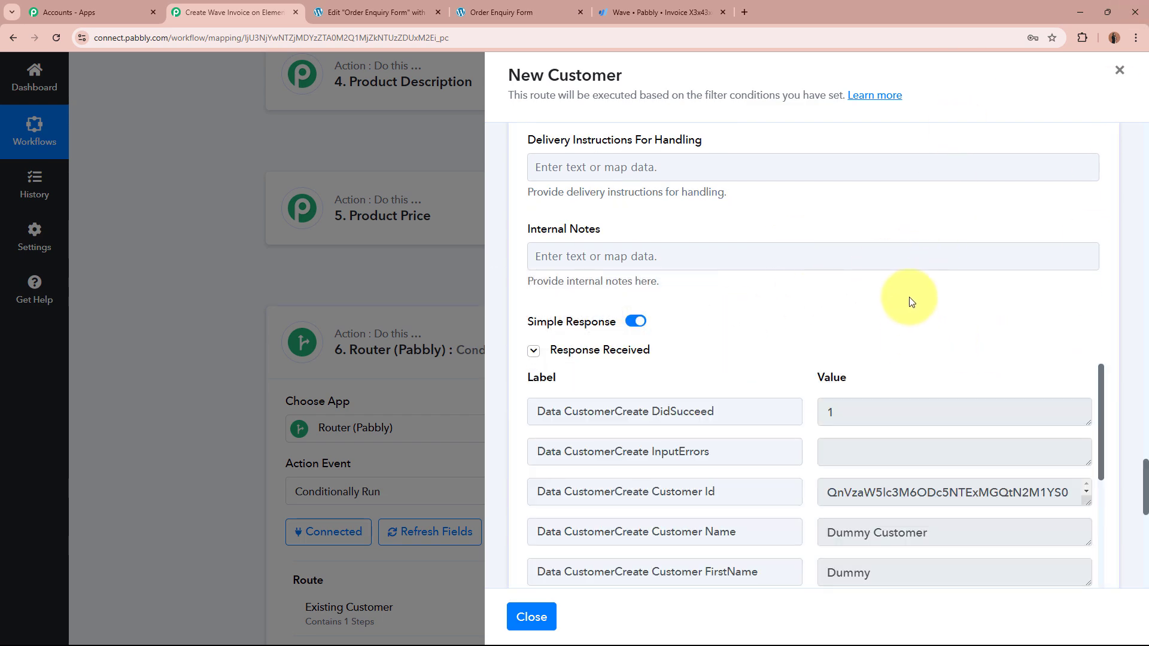
pyautogui.scroll(-4, 907, 289)
pyautogui.moveTo(826, 258); pyautogui.dragTo(1046, 267)
pyautogui.click(1033, 243)
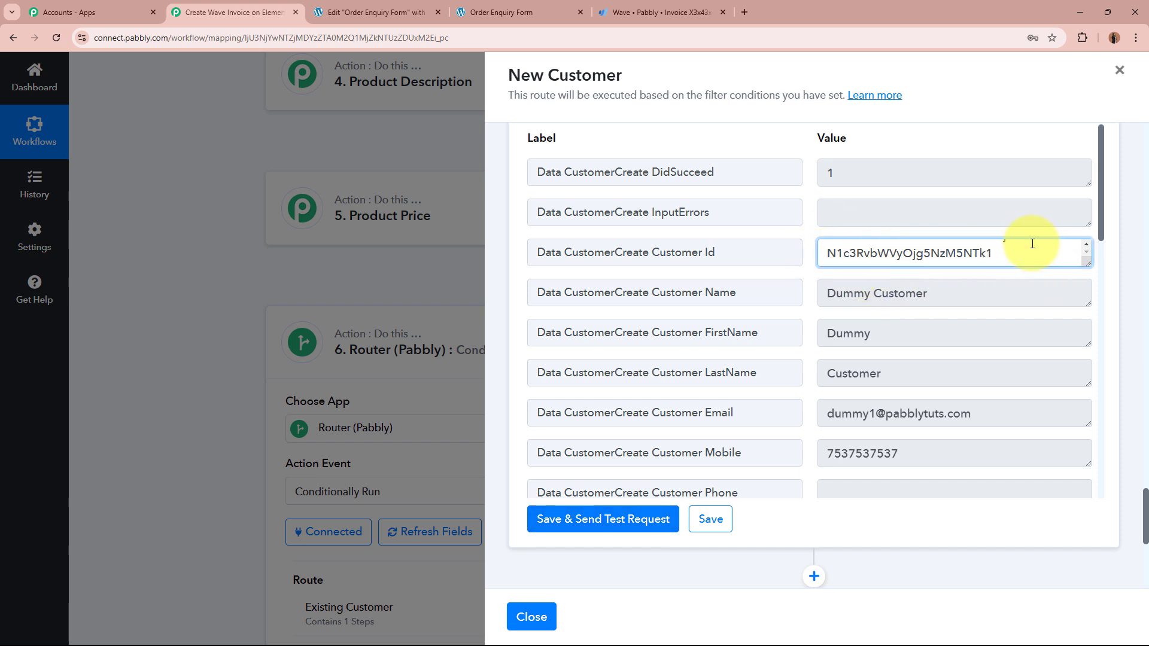
pyautogui.click(699, 5)
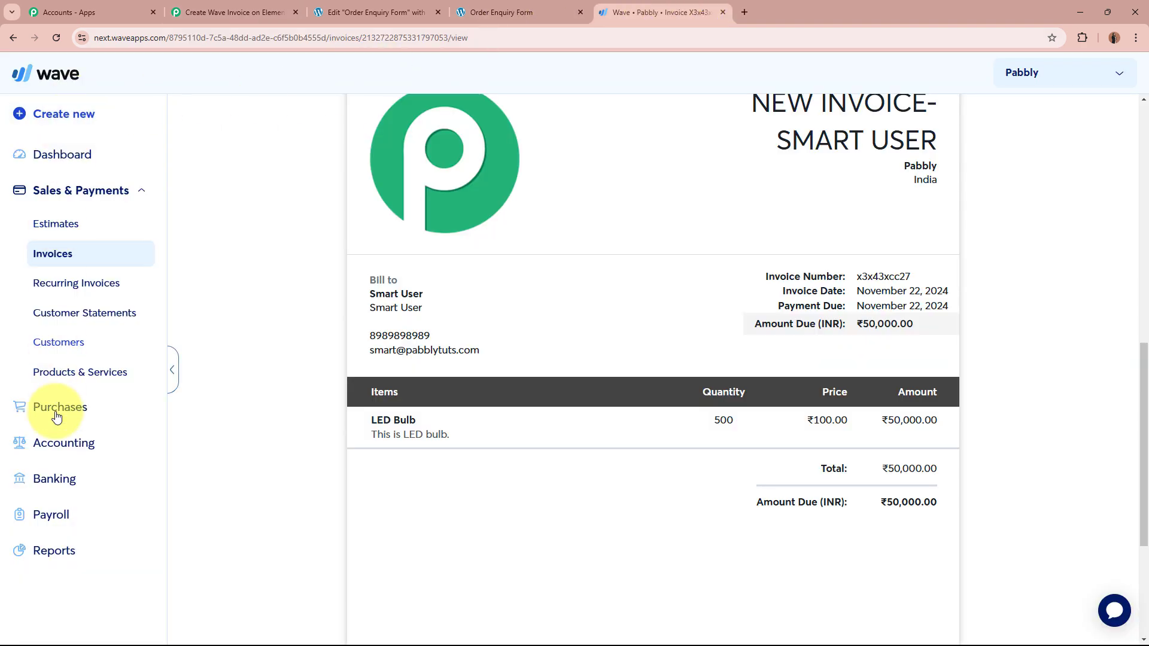
pyautogui.click(102, 346)
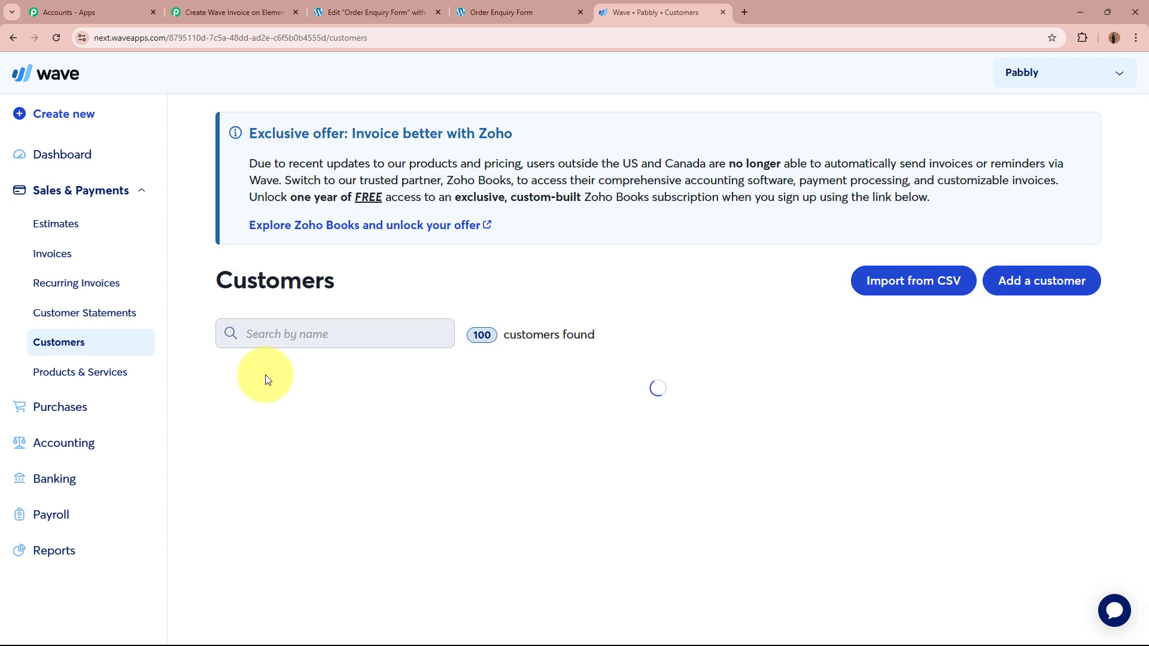
pyautogui.click(314, 328)
pyautogui.write('D')
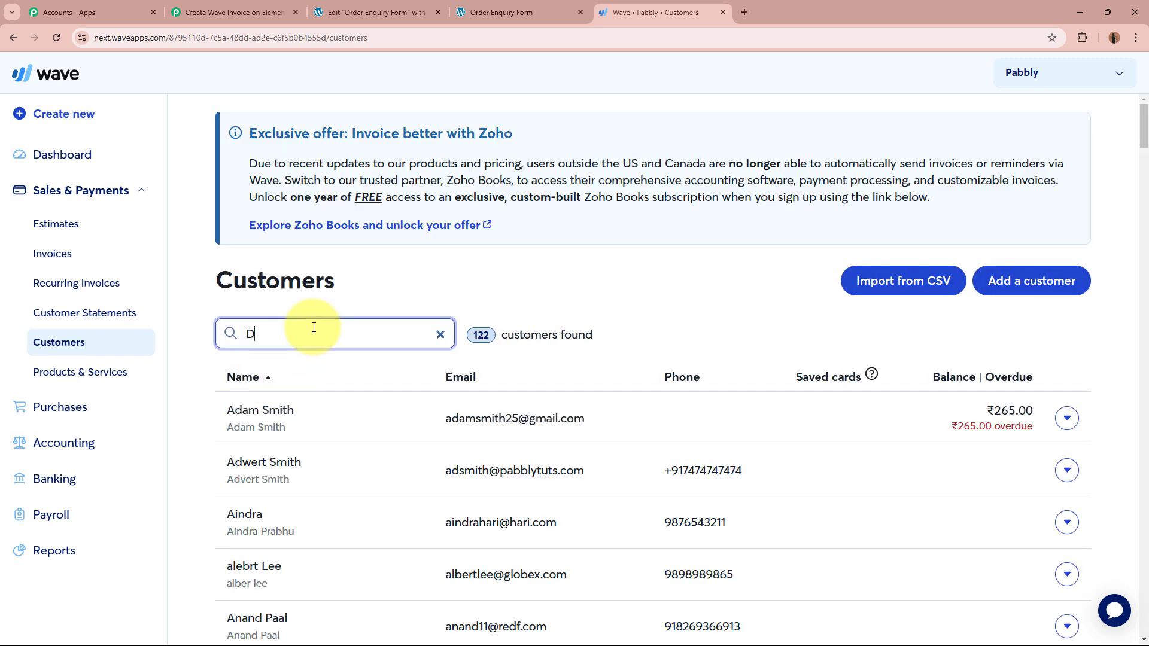
pyautogui.write('uumy')
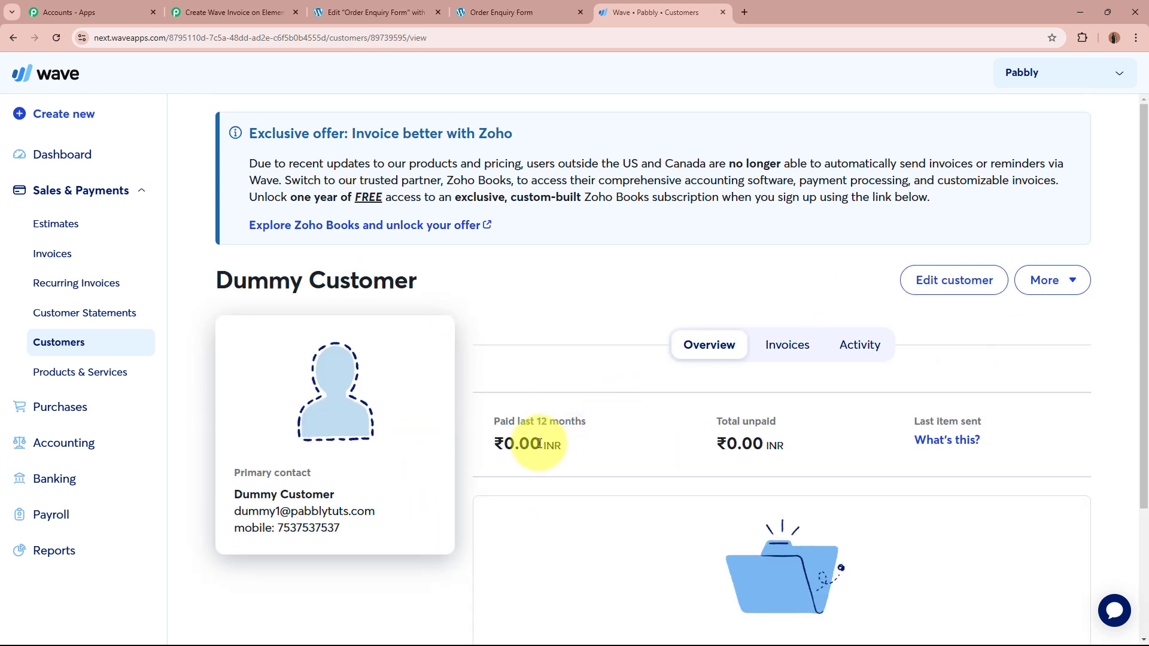
pyautogui.moveTo(232, 516); pyautogui.dragTo(407, 527)
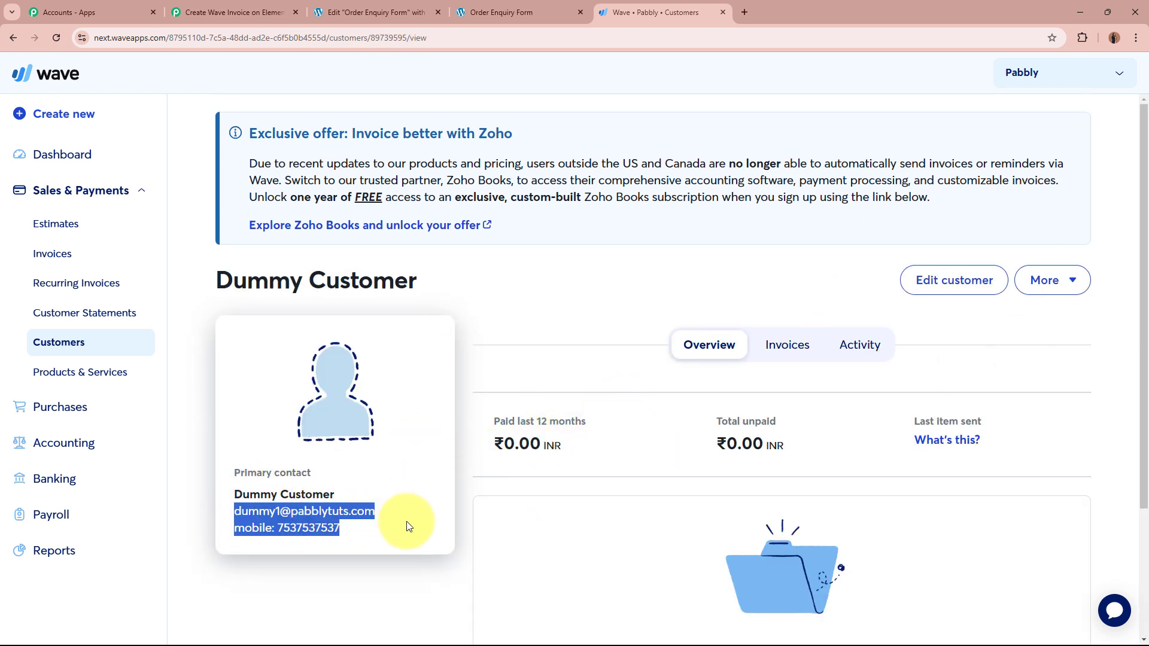
pyautogui.click(411, 513)
pyautogui.moveTo(272, 528); pyautogui.dragTo(383, 534)
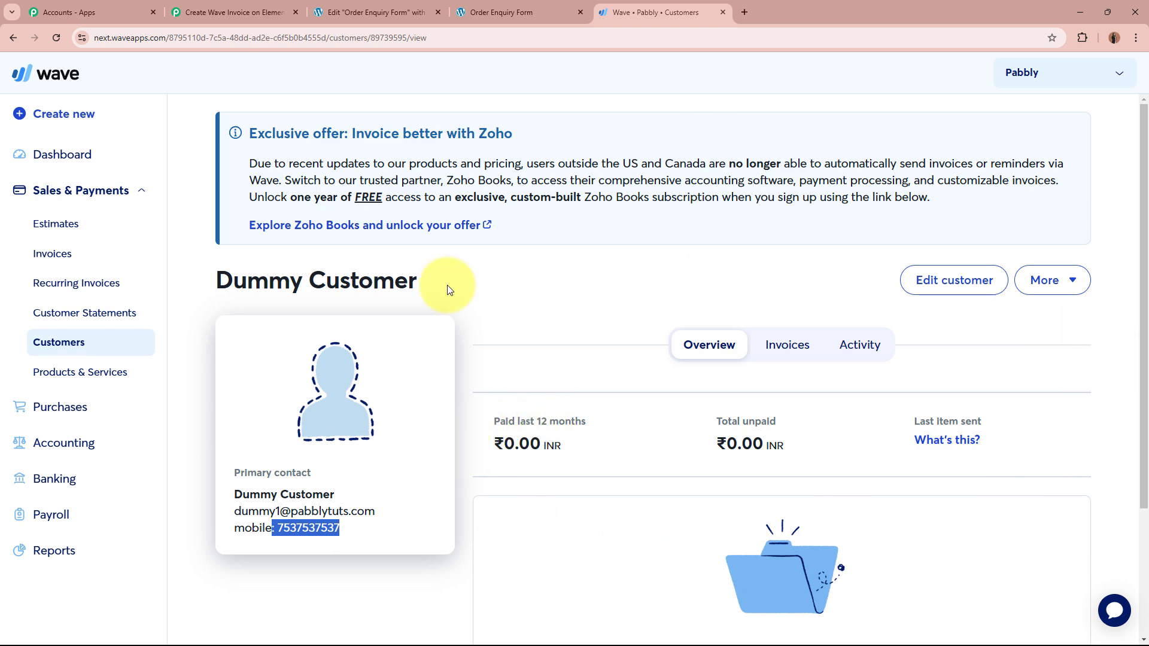
# Step: Replace the invoice step's Customer ID with the ID from Wave: Create a Customer
pyautogui.click(270, 4)
pyautogui.scroll(2, 969, 454)
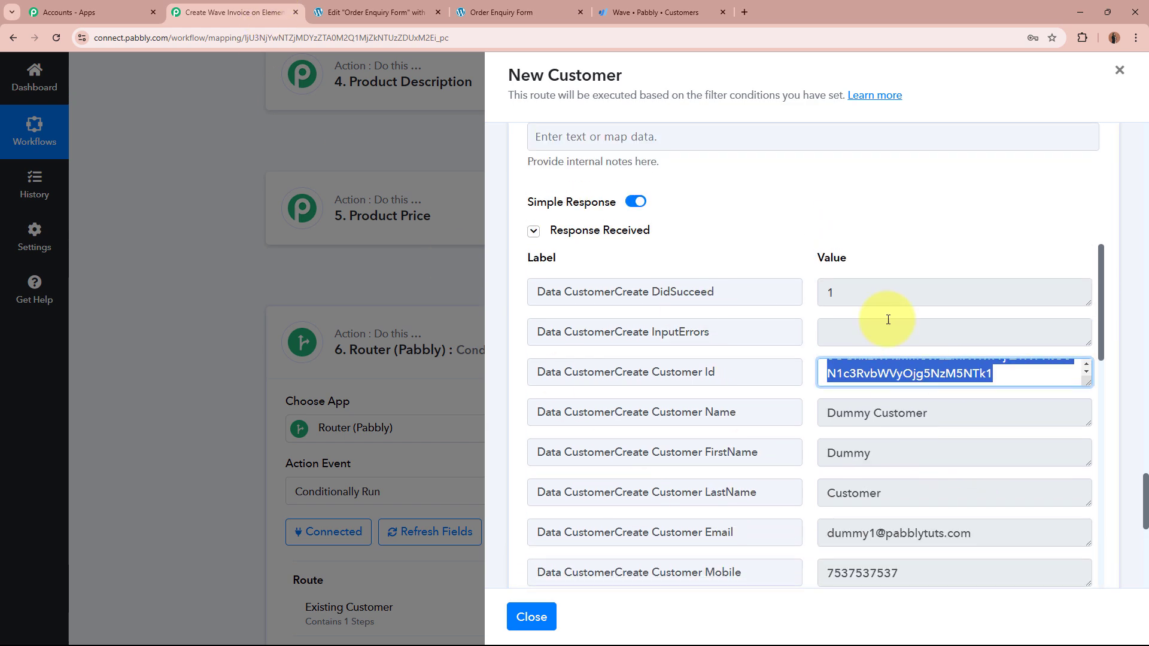
pyautogui.scroll(20, 888, 319)
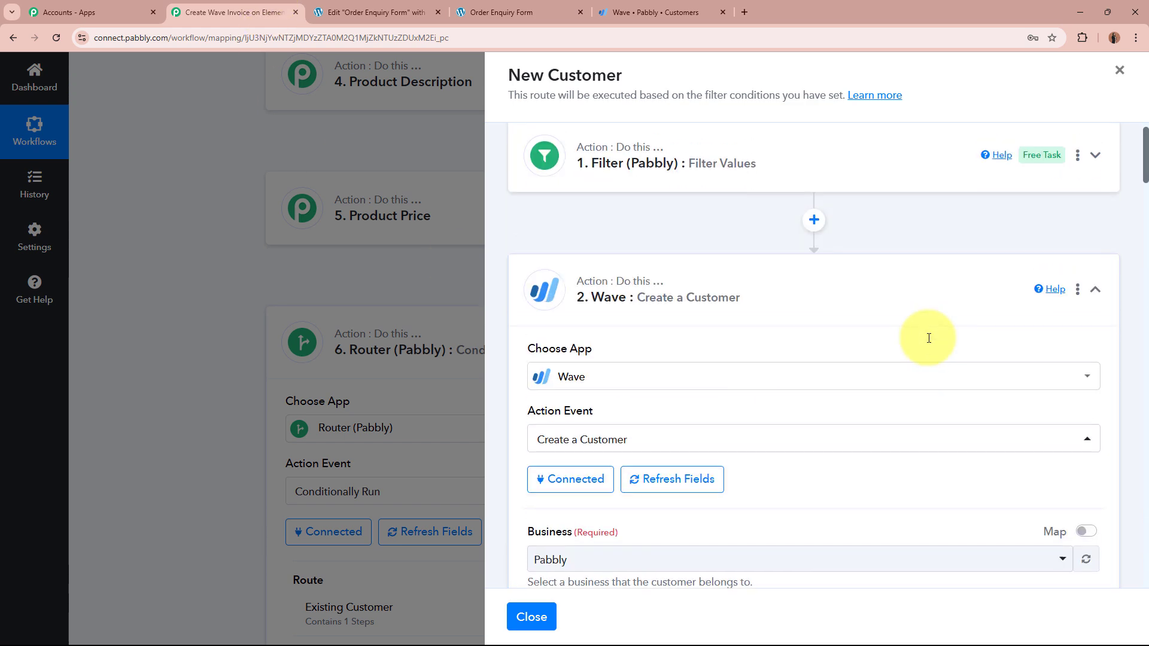
pyautogui.click(903, 316)
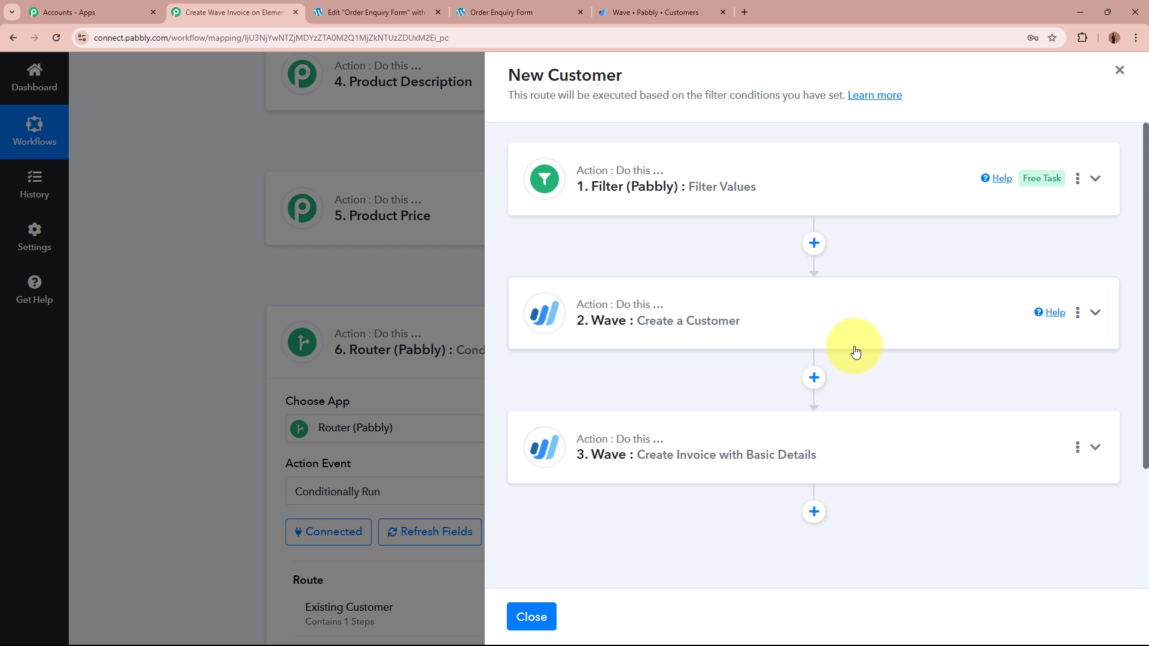
pyautogui.click(829, 467)
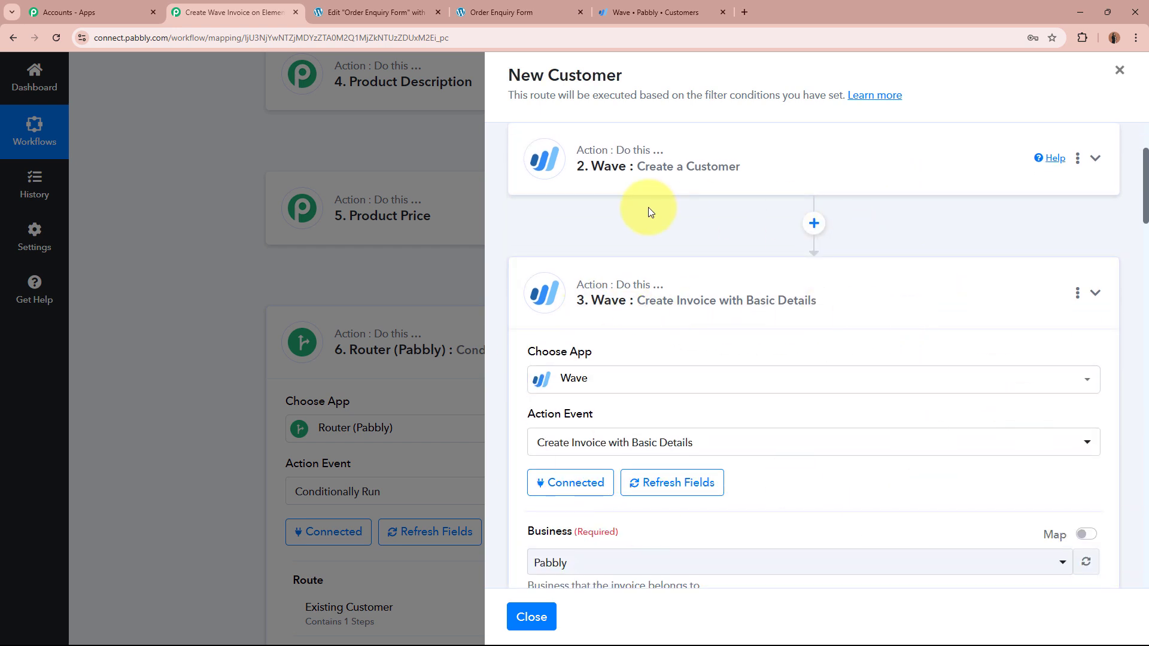
pyautogui.scroll(-2, 644, 199)
pyautogui.scroll(-4, 975, 224)
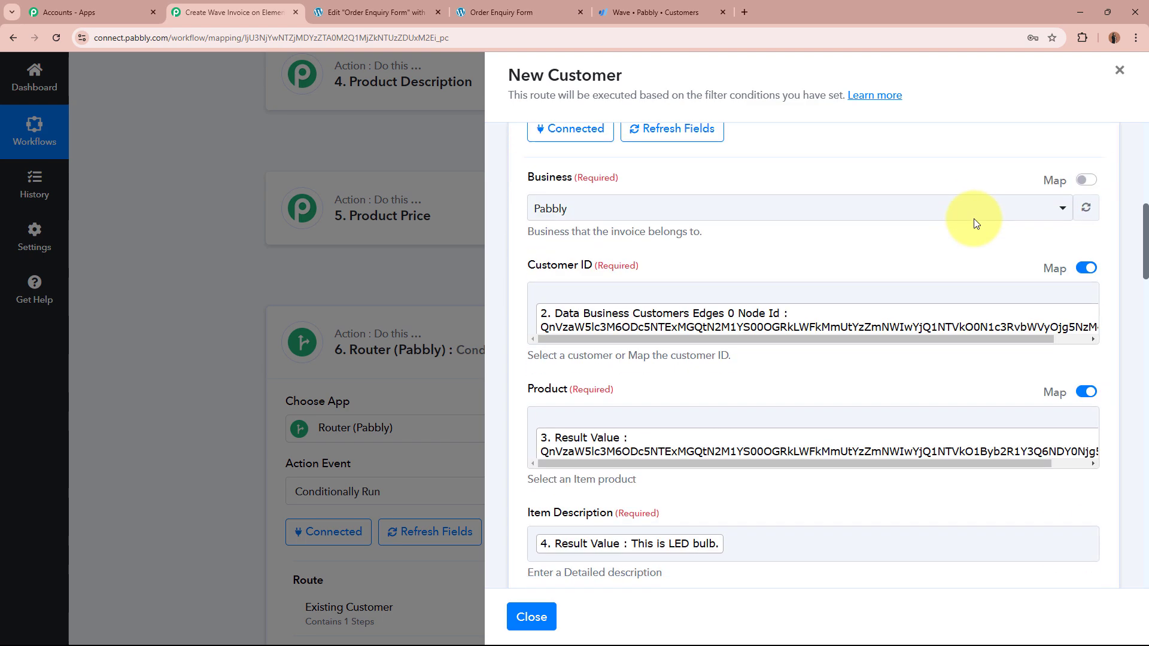
pyautogui.click(1019, 295)
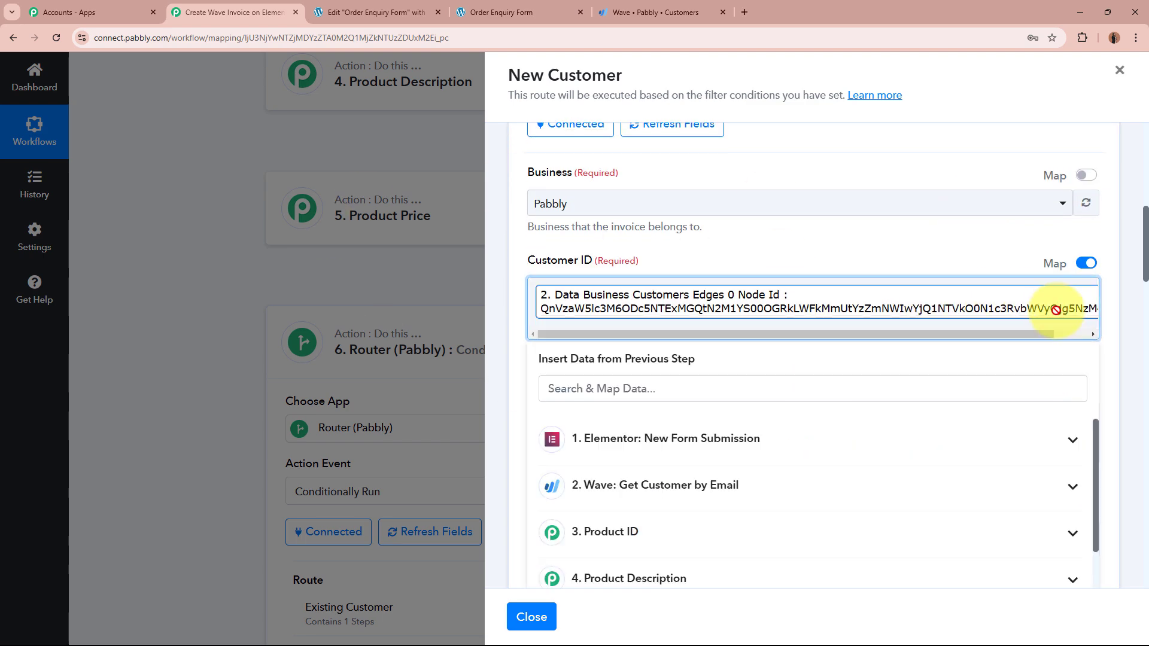
pyautogui.press('BackSpace')
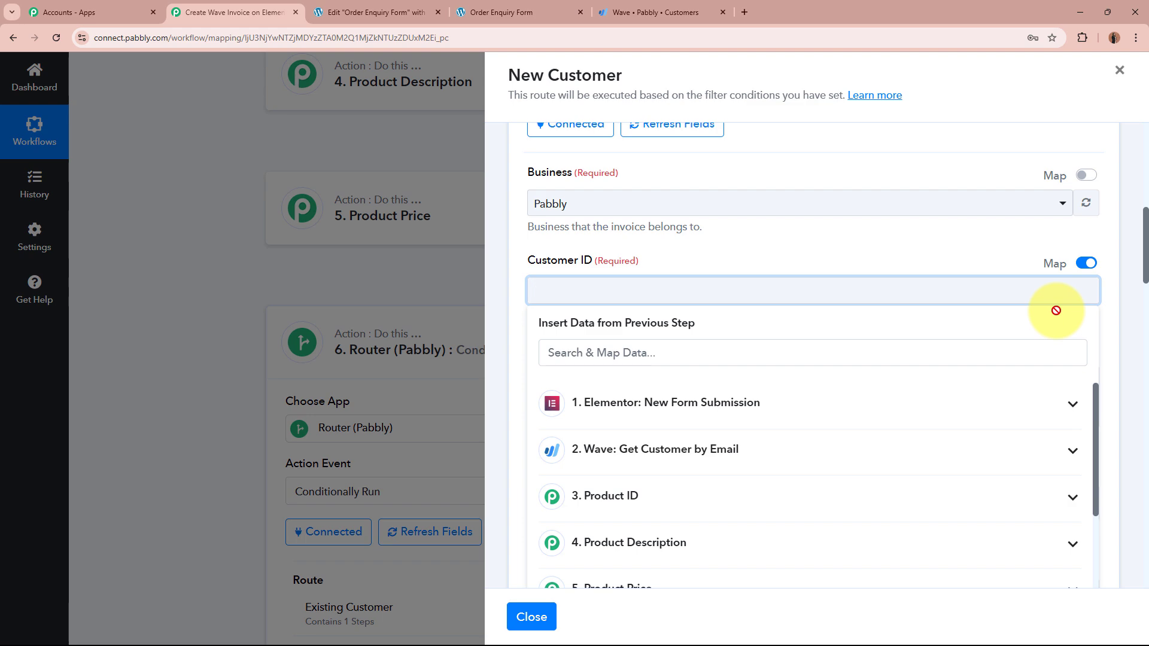
pyautogui.scroll(-4, 1048, 341)
pyautogui.scroll(-2, 718, 318)
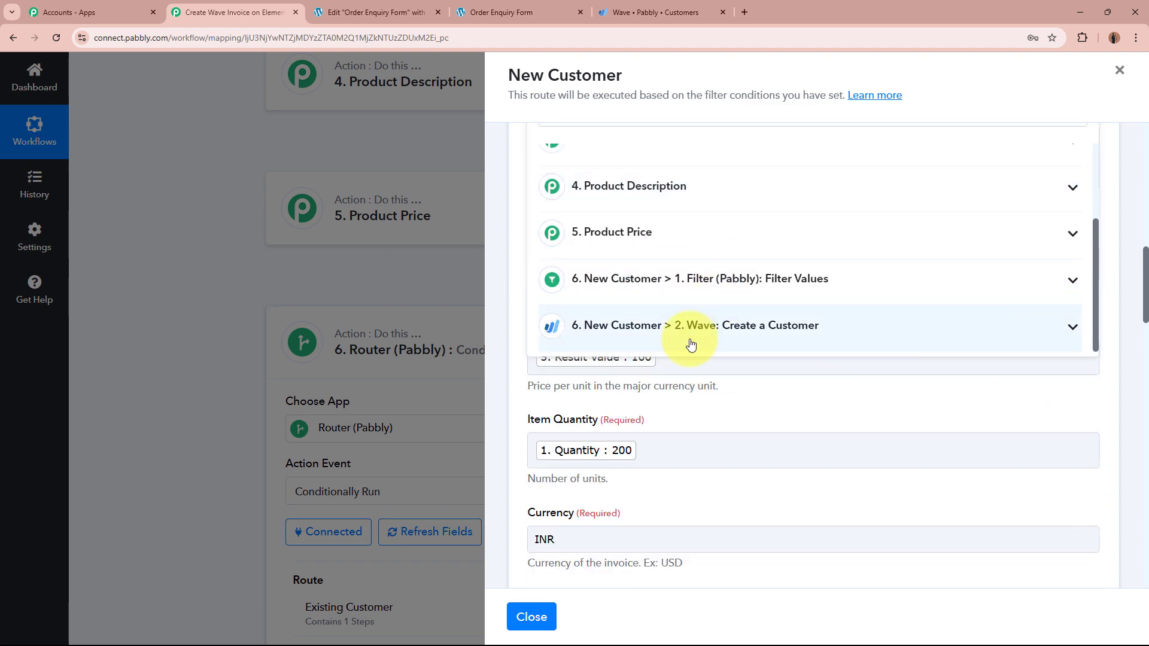
pyautogui.click(692, 328)
pyautogui.scroll(-4, 695, 299)
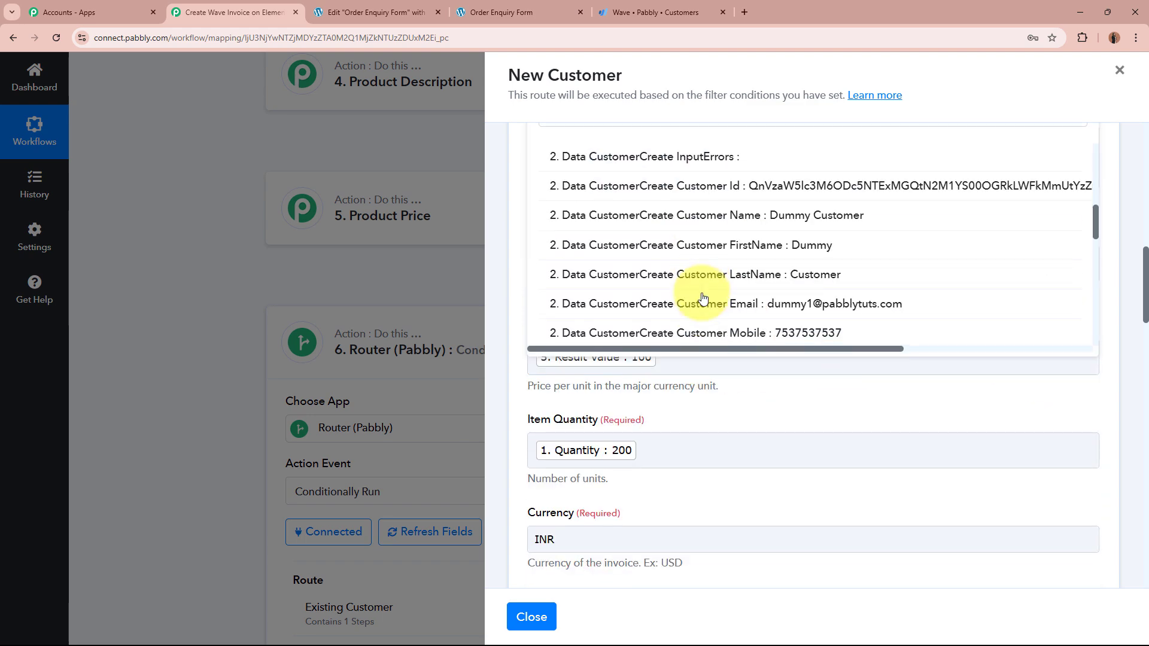
pyautogui.scroll(2, 703, 298)
pyautogui.click(769, 306)
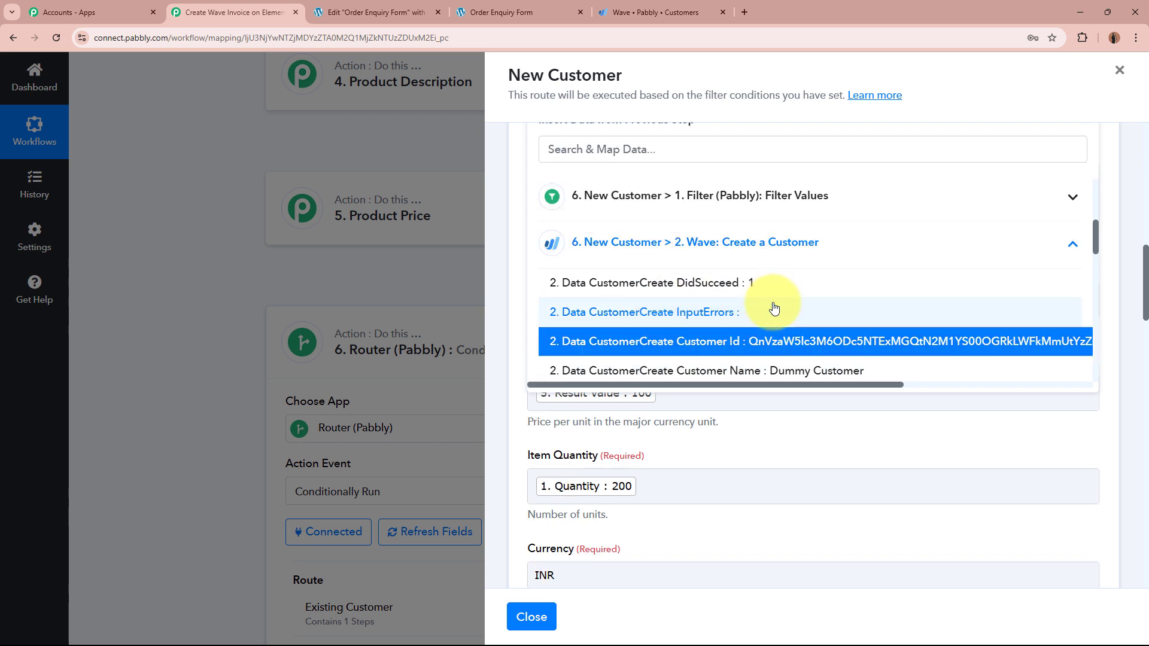
pyautogui.click(516, 208)
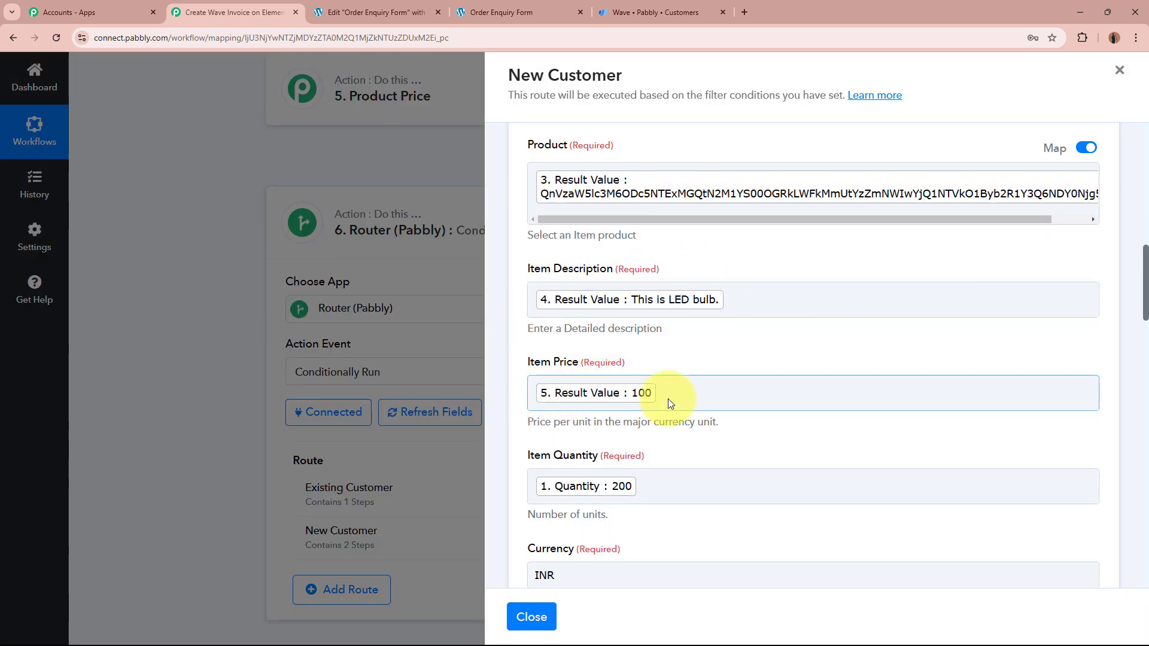
# Step: Review the invoice step's fields and send a test request to create the Wave invoice
pyautogui.scroll(-2, 669, 400)
pyautogui.scroll(-1, 671, 398)
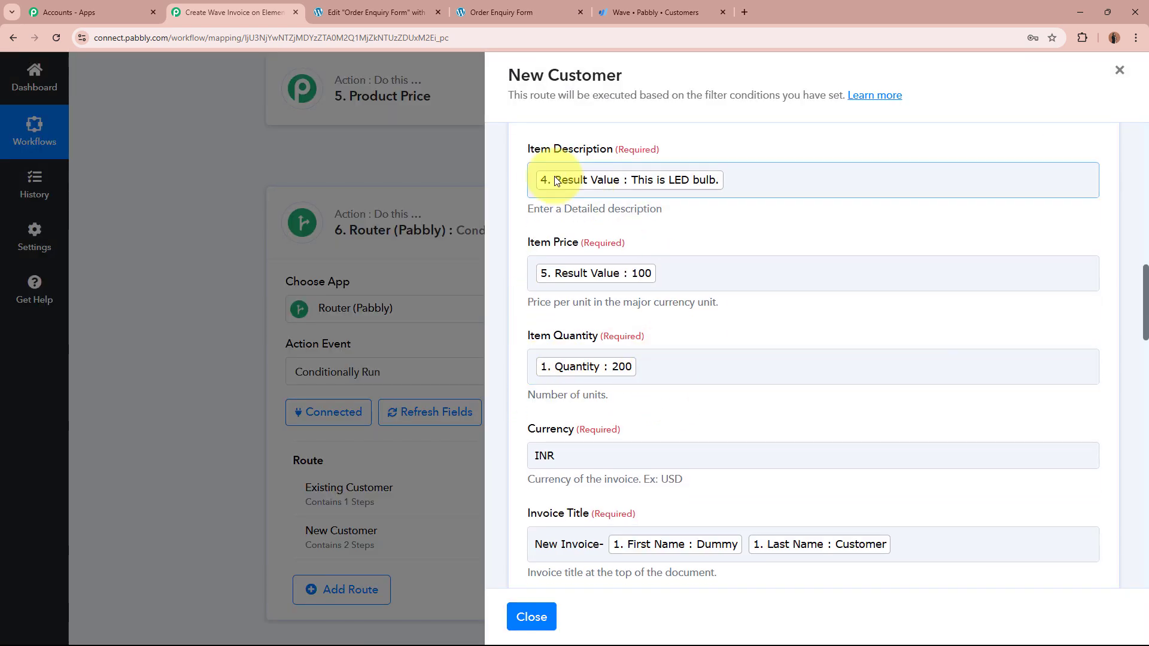
pyautogui.scroll(-2, 886, 461)
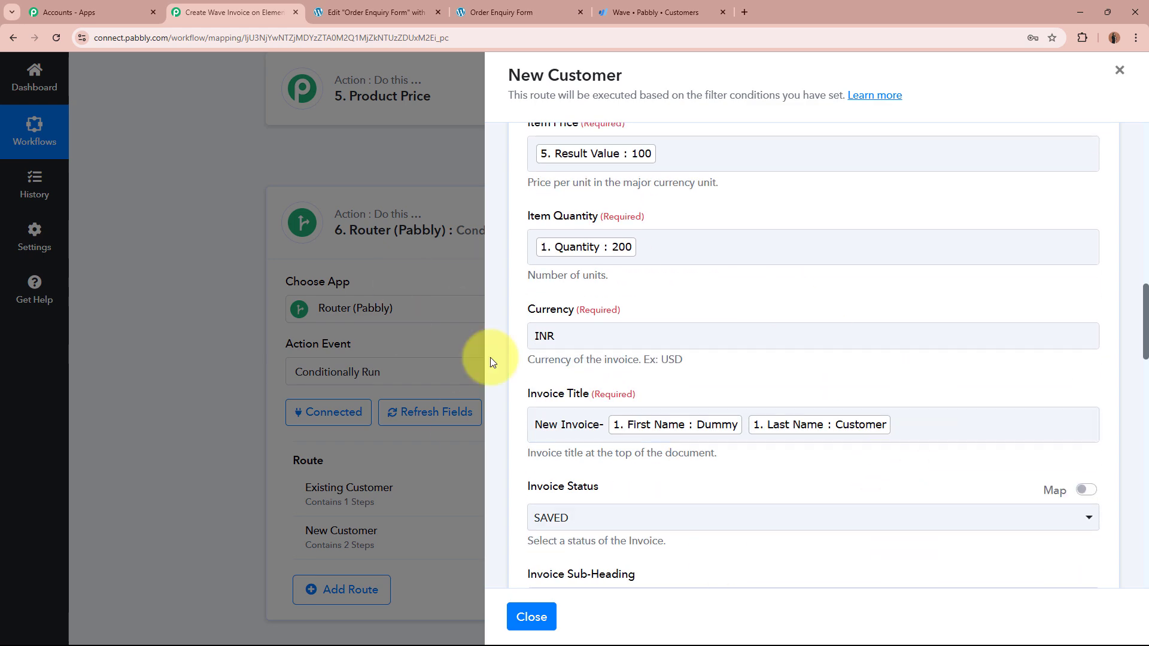
pyautogui.scroll(4, 680, 329)
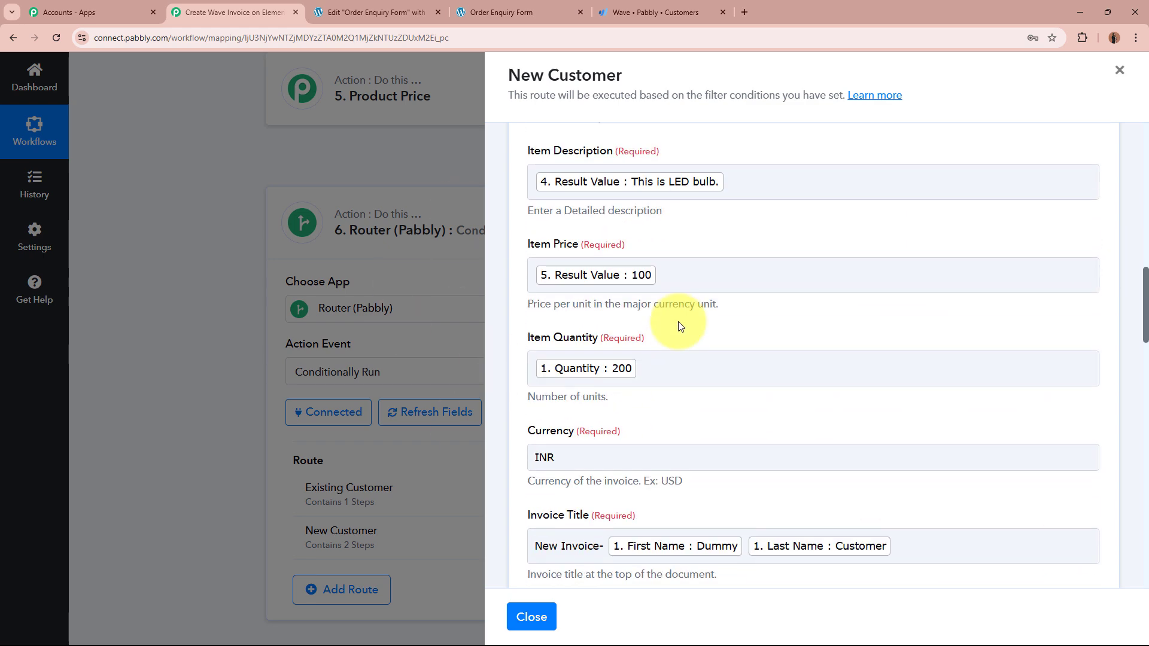
pyautogui.scroll(-2, 855, 454)
pyautogui.scroll(4, 854, 453)
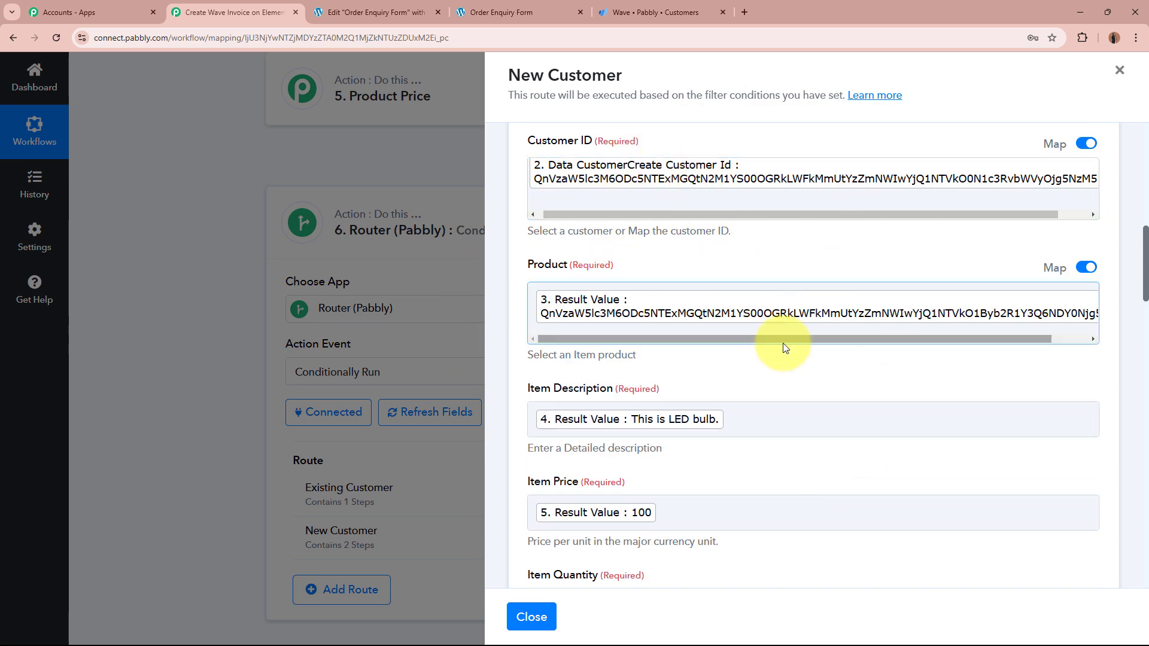
pyautogui.scroll(-10, 783, 344)
pyautogui.scroll(-15, 784, 346)
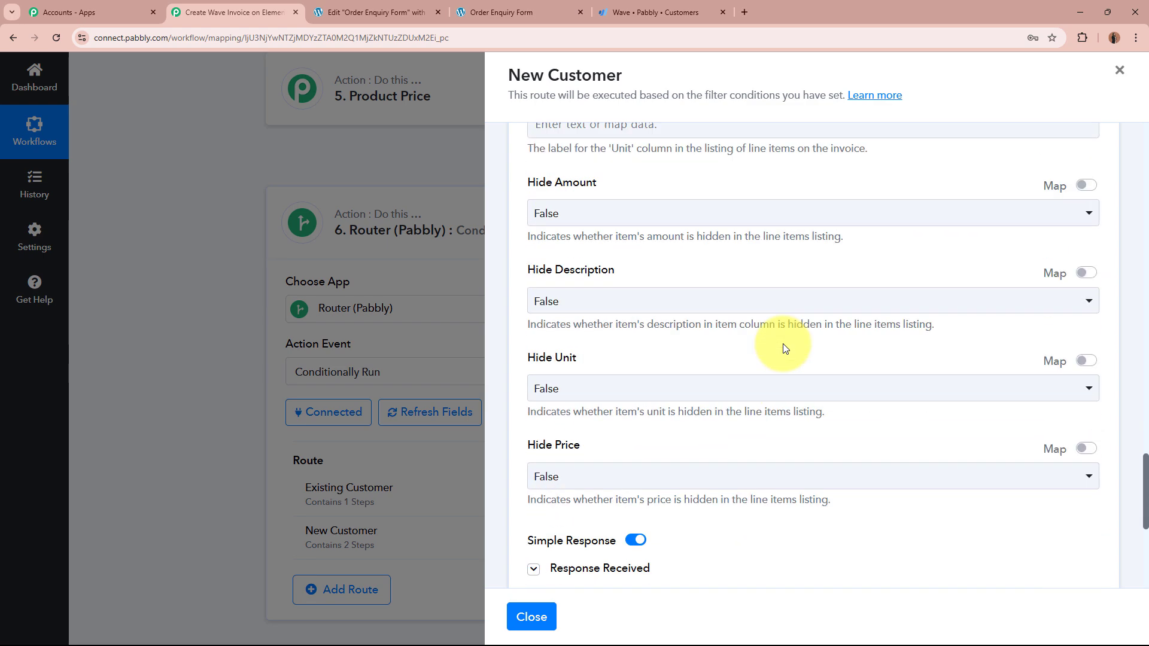
pyautogui.click(639, 308)
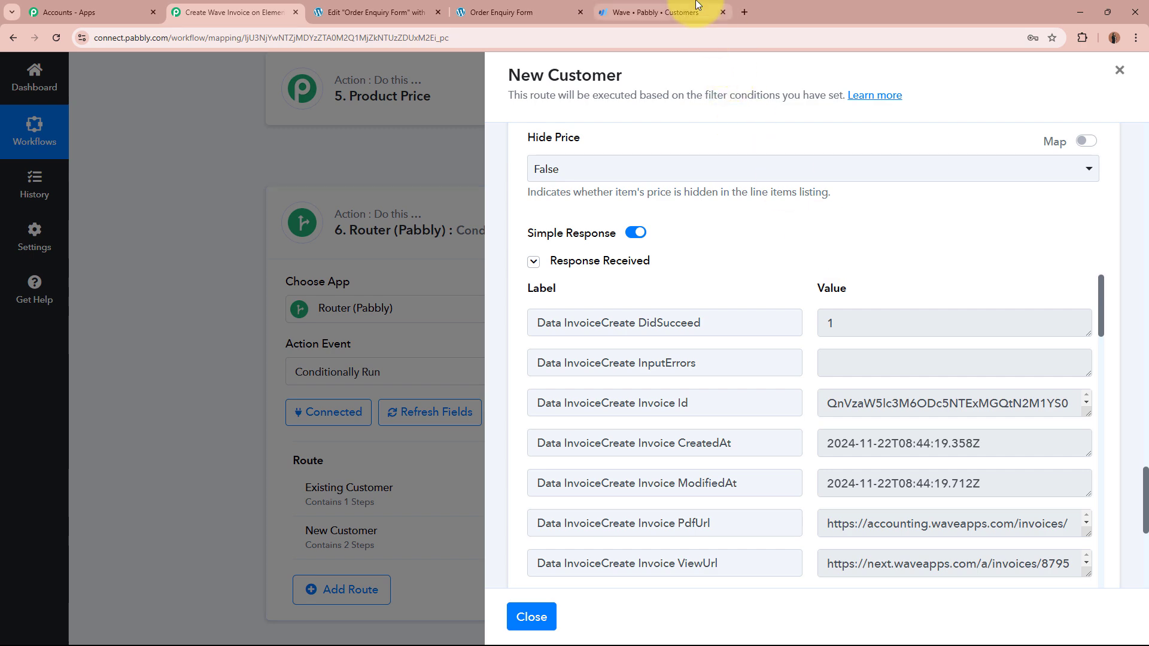
# Step: In Wave's invoice list, open the newest invoice for the test customer
pyautogui.click(655, 12)
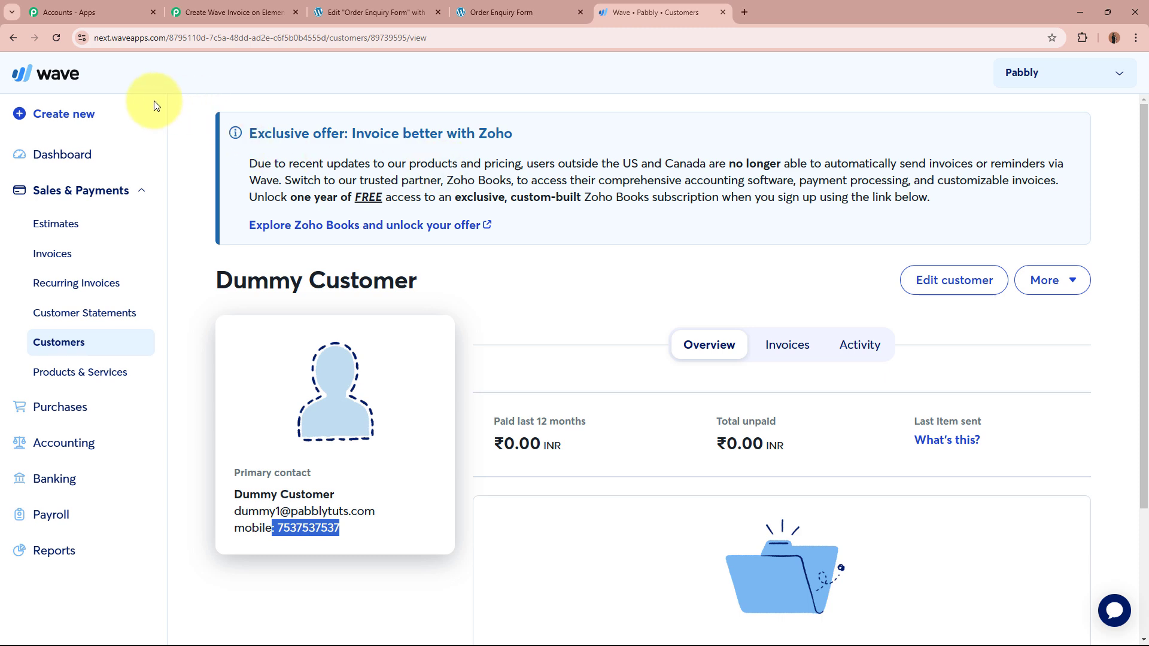
pyautogui.click(94, 256)
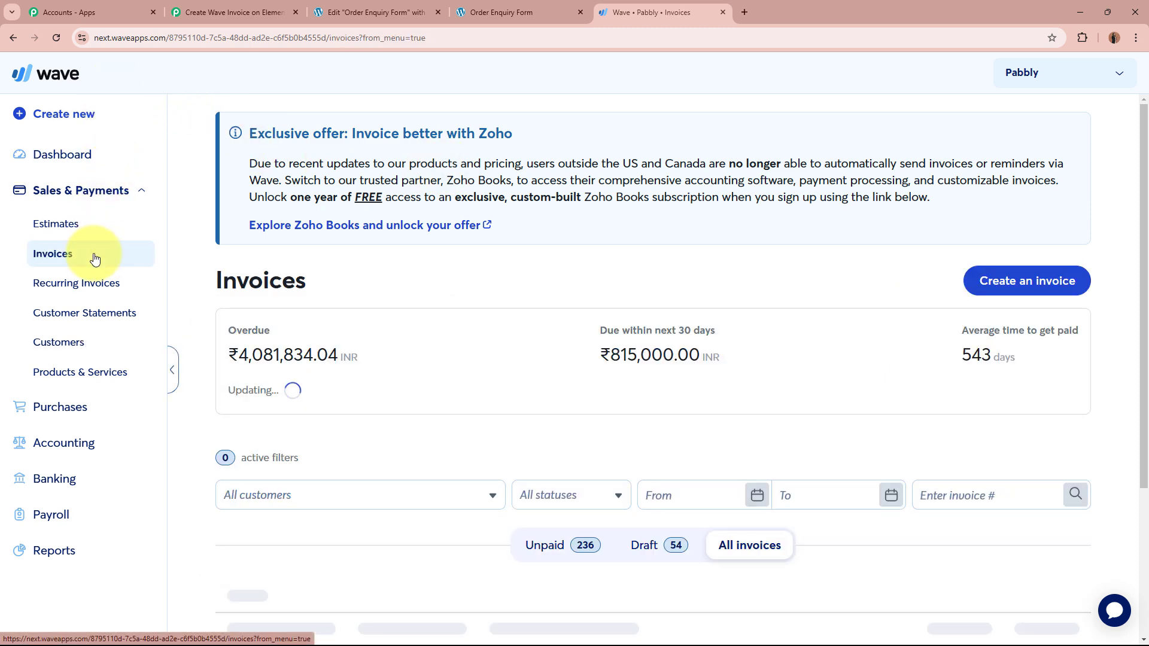
pyautogui.scroll(-2, 810, 455)
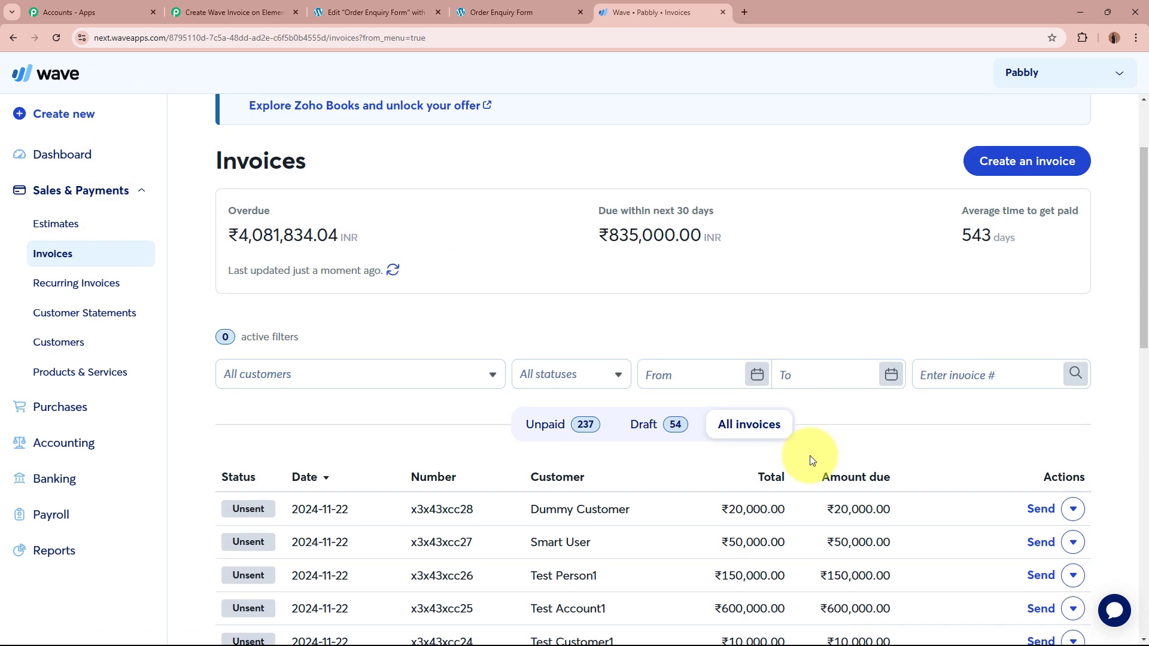
pyautogui.scroll(-2, 809, 454)
pyautogui.click(604, 395)
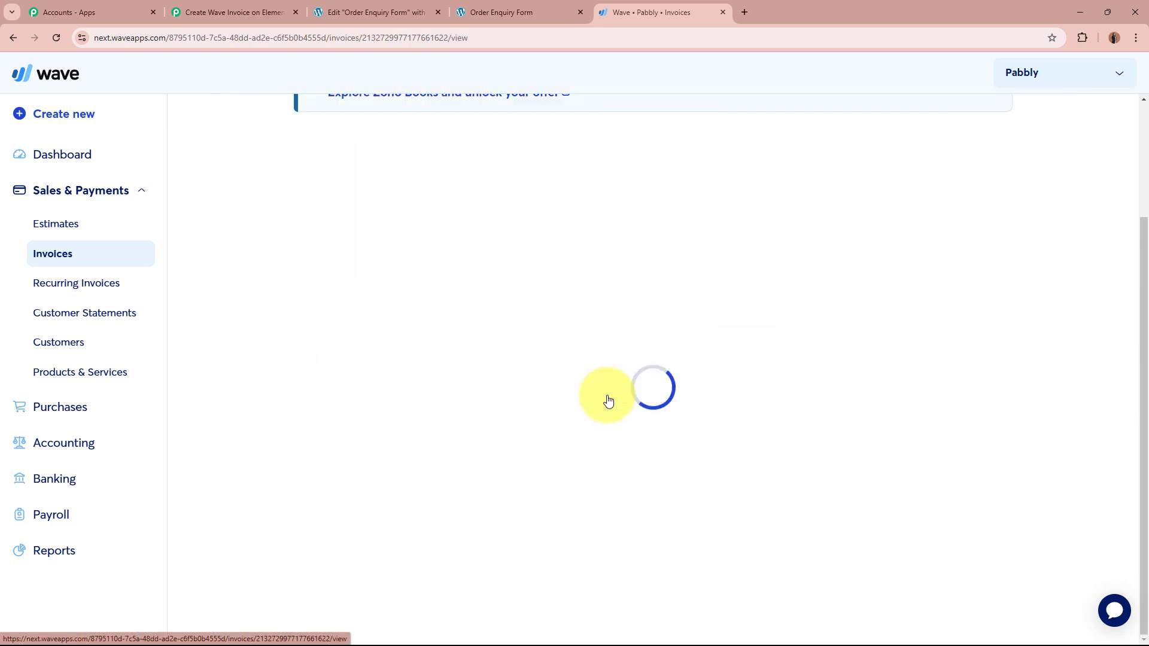
pyautogui.scroll(-8, 606, 395)
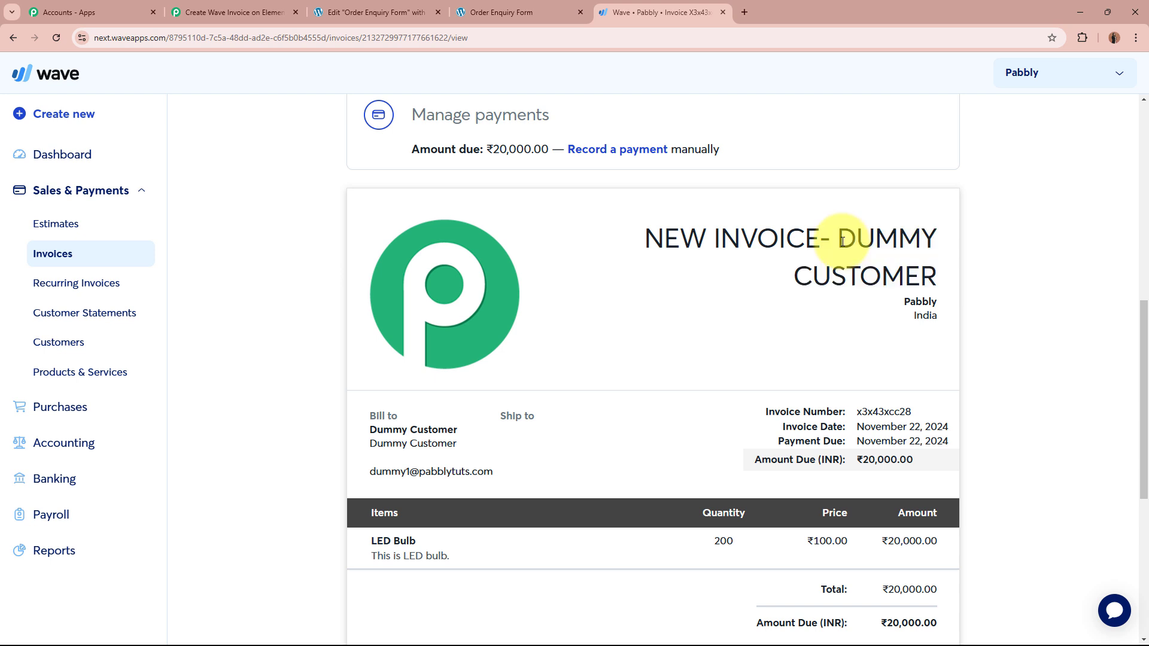
pyautogui.scroll(-2, 842, 241)
# Step: Check the invoice's billing details and the ₹20,000.00 amount due
pyautogui.moveTo(411, 294); pyautogui.dragTo(551, 353)
pyautogui.click(553, 351)
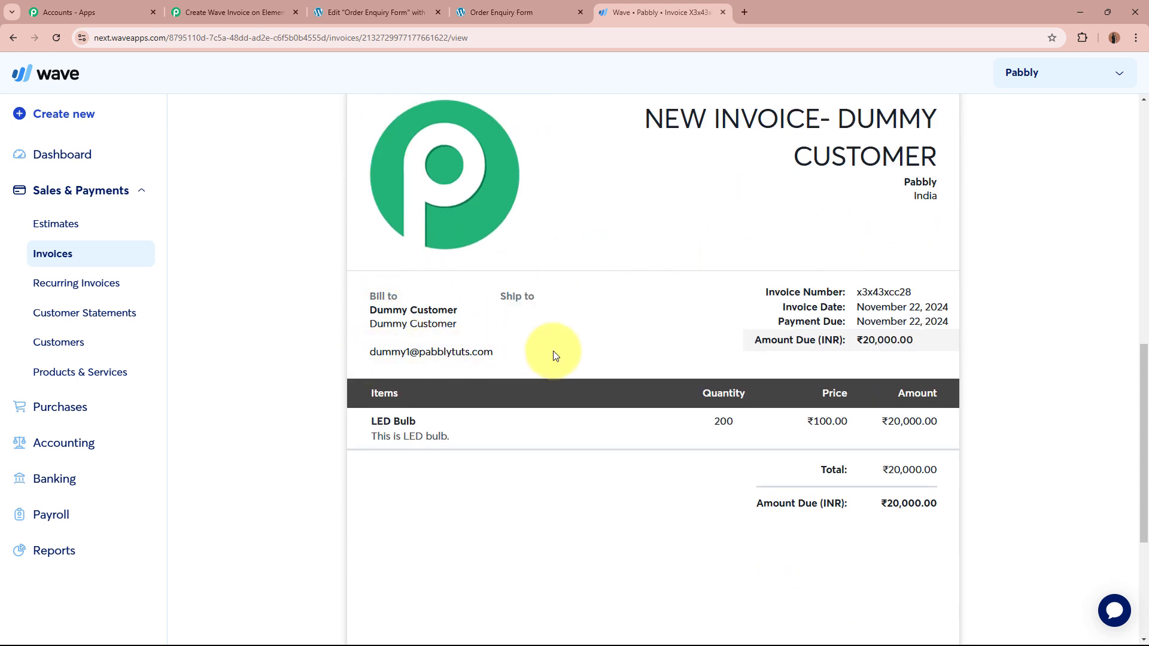
pyautogui.moveTo(861, 343); pyautogui.dragTo(951, 342)
pyautogui.click(953, 343)
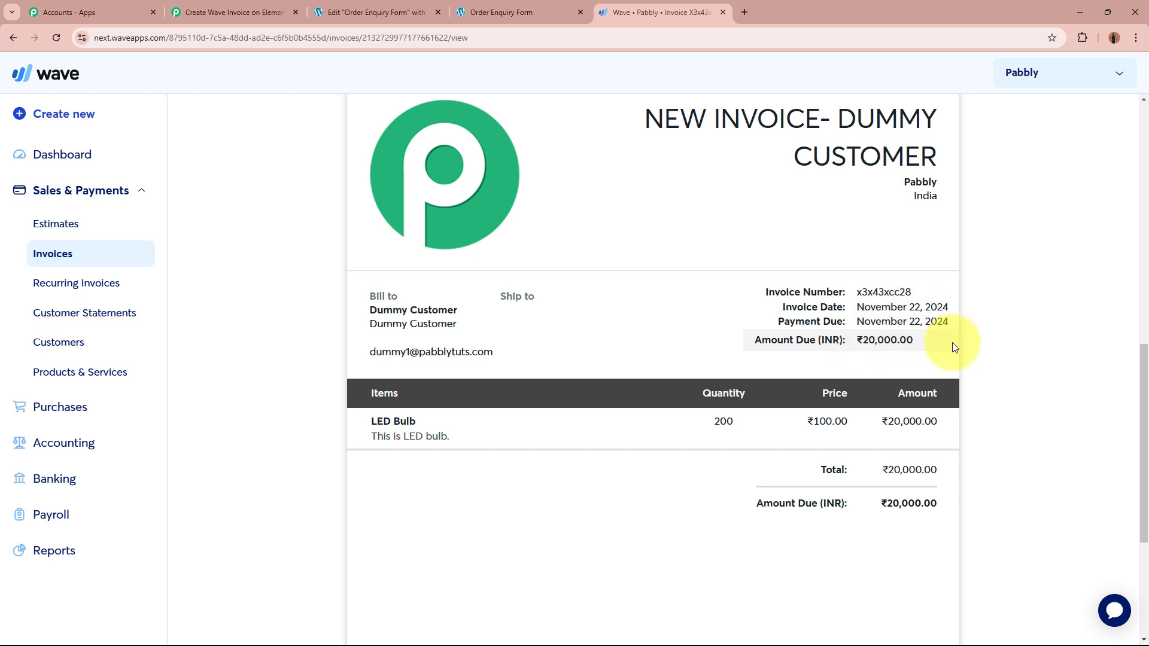
# Step: Verify the line item: LED Bulb, 'This is LED bulb.', quantity 200, amount ₹20,000.00
pyautogui.moveTo(371, 426); pyautogui.dragTo(417, 415)
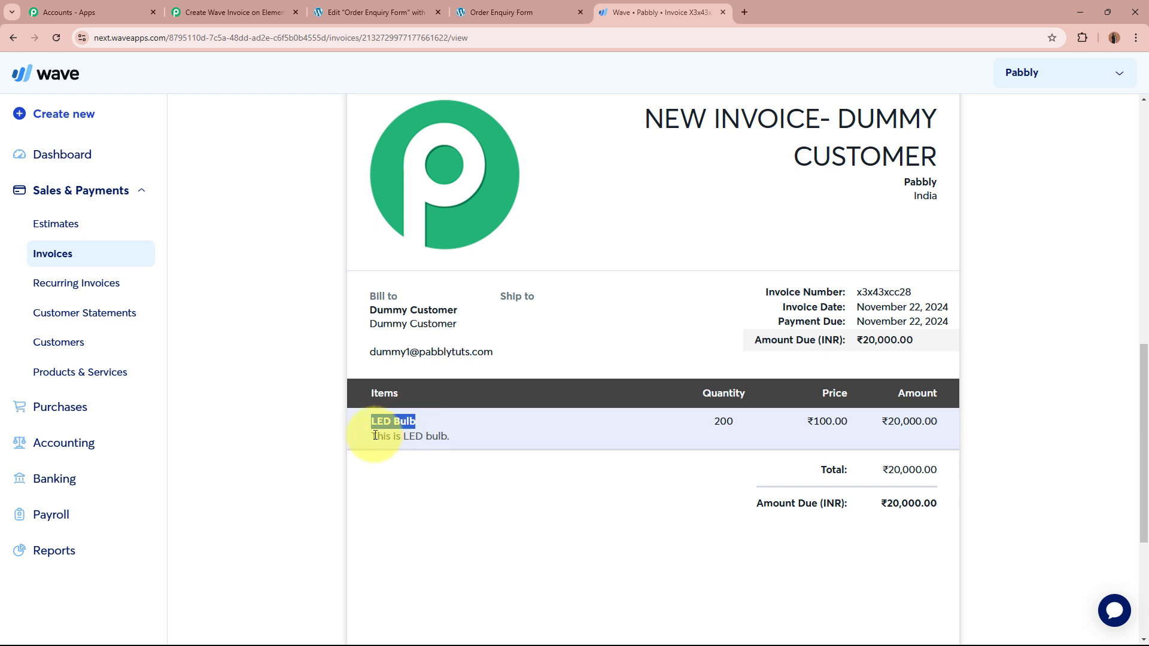
pyautogui.moveTo(371, 436); pyautogui.dragTo(469, 438)
pyautogui.click(469, 438)
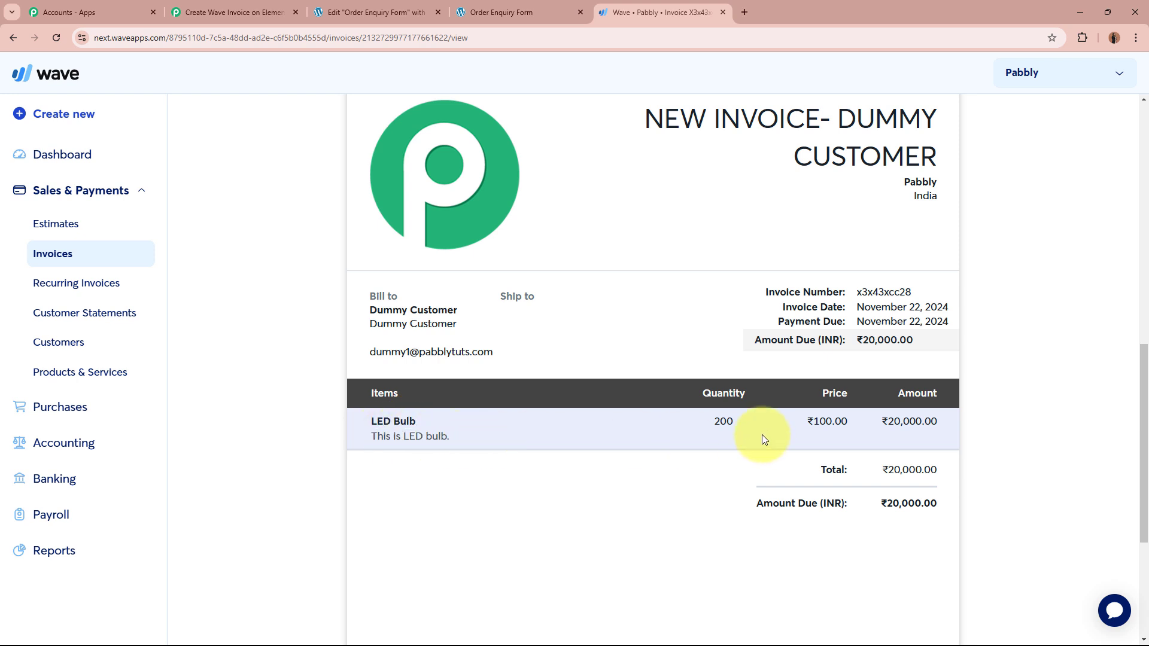
pyautogui.moveTo(718, 422); pyautogui.dragTo(734, 419)
pyautogui.click(735, 418)
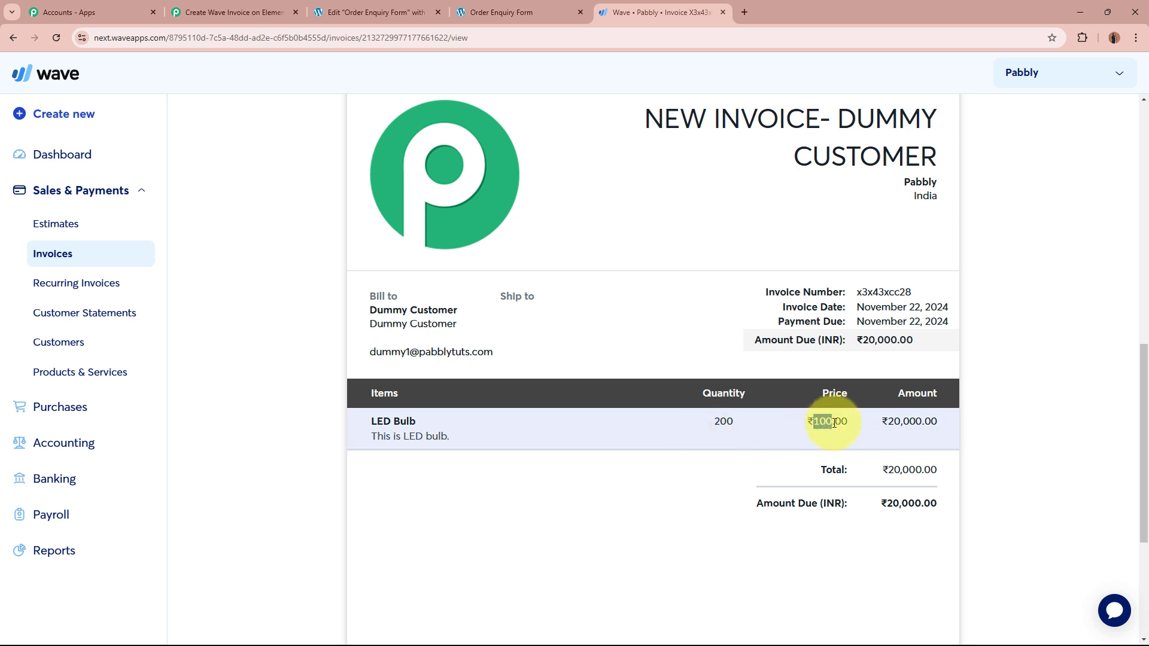
pyautogui.moveTo(893, 422); pyautogui.dragTo(916, 422)
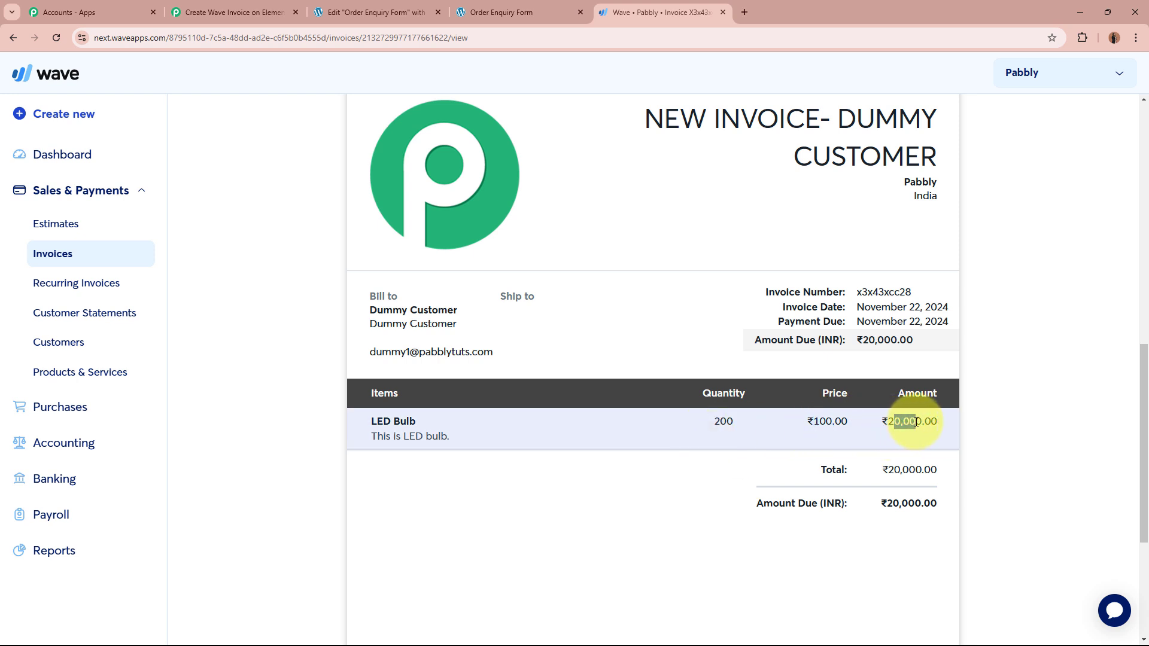
pyautogui.click(1086, 436)
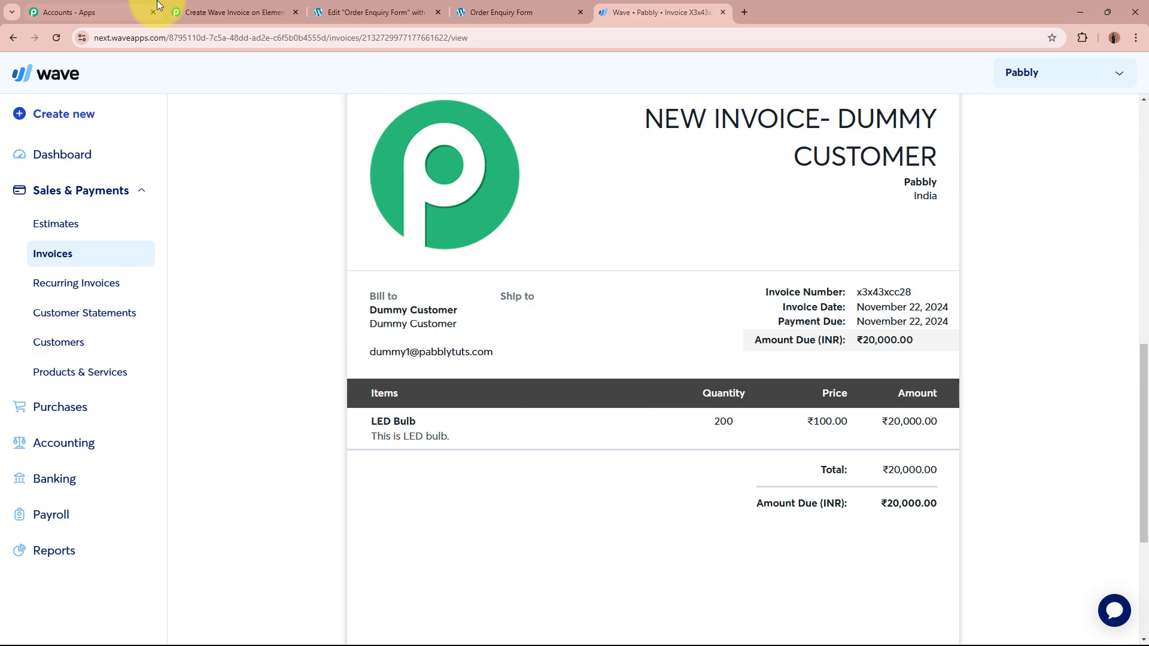
# Step: Back in Pabbly, close the New Customer route panel and collapse the Router step
pyautogui.click(190, 10)
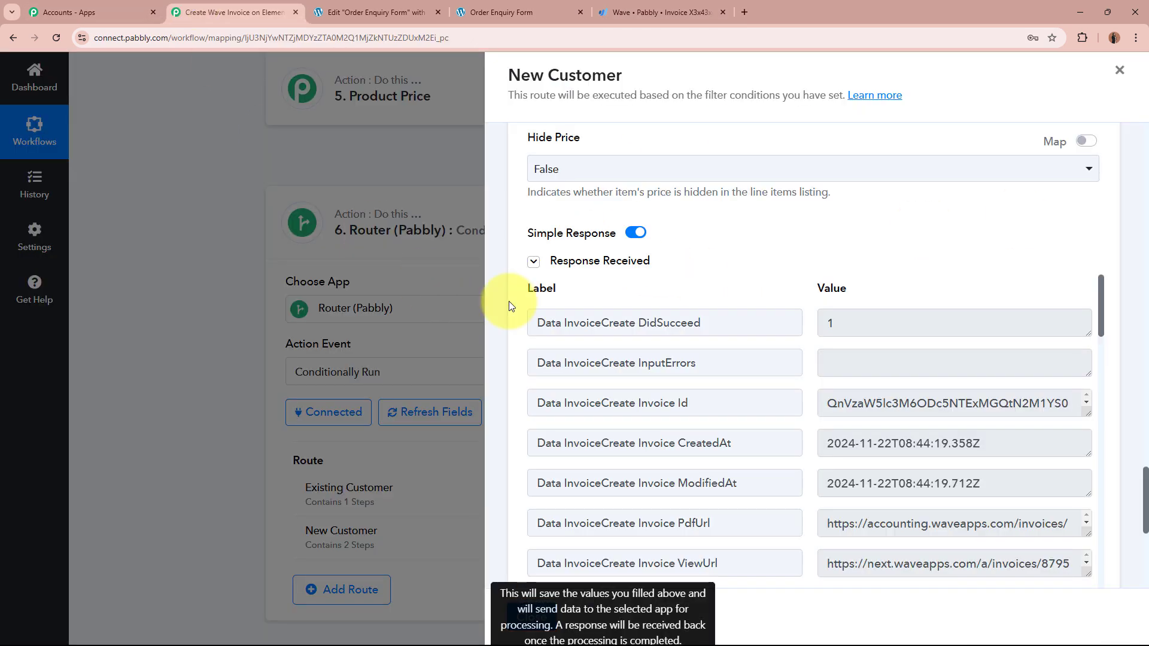
pyautogui.click(1120, 76)
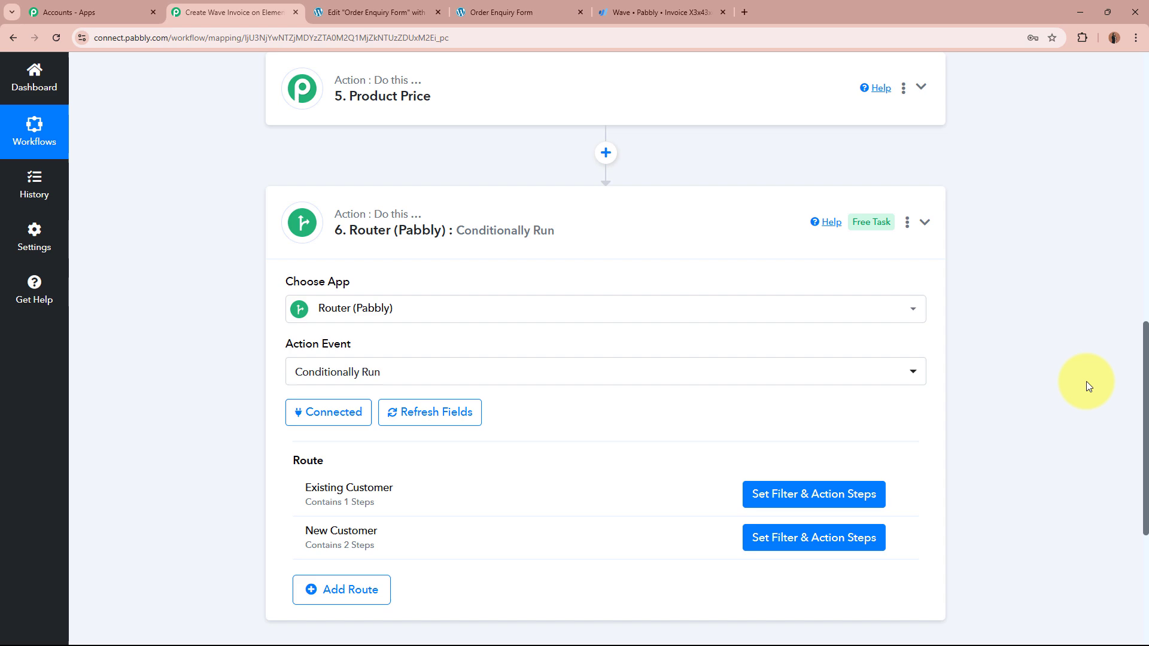
pyautogui.click(654, 241)
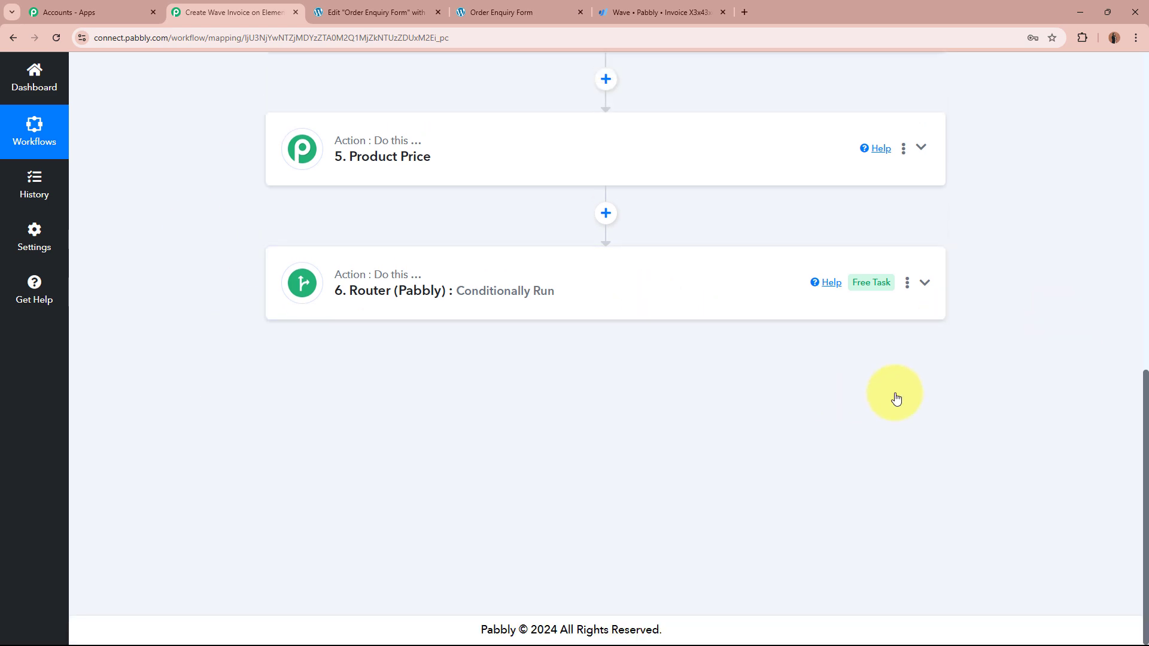
pyautogui.scroll(10, 896, 397)
pyautogui.scroll(2, 896, 397)
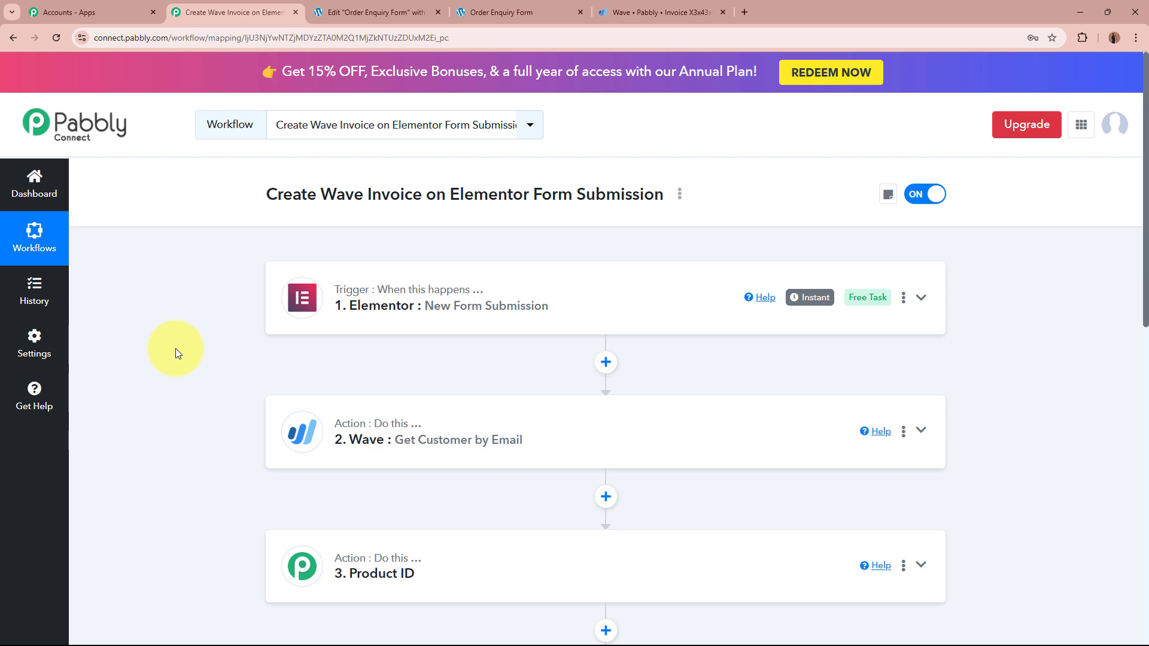
pyautogui.scroll(-6, 174, 348)
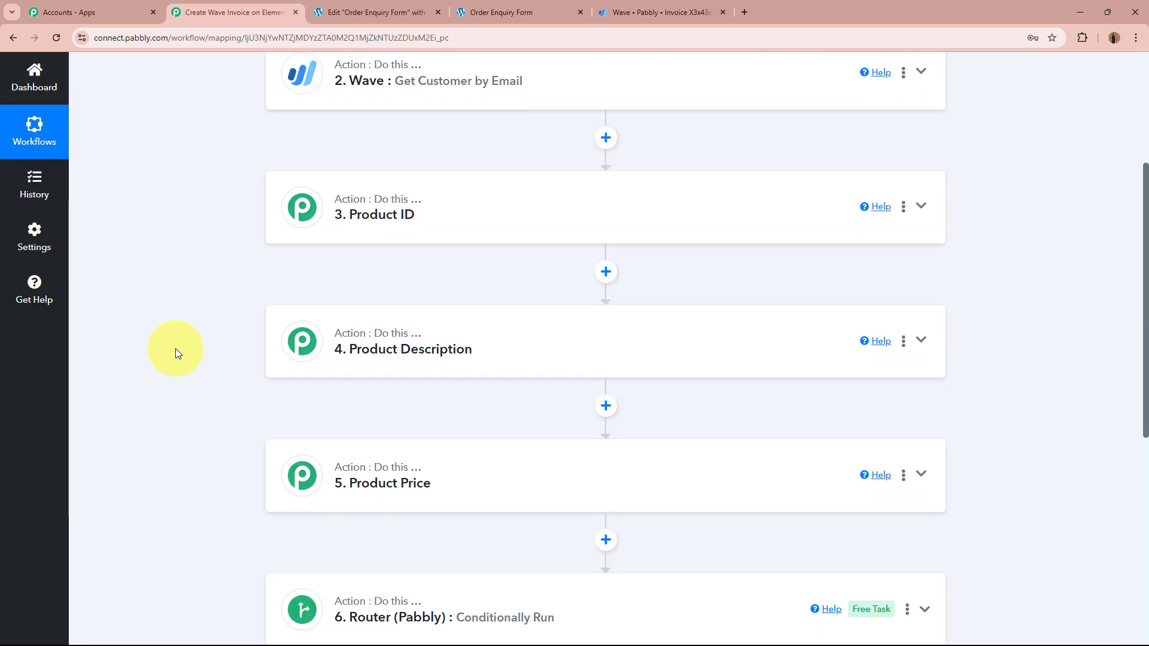
pyautogui.scroll(6, 175, 349)
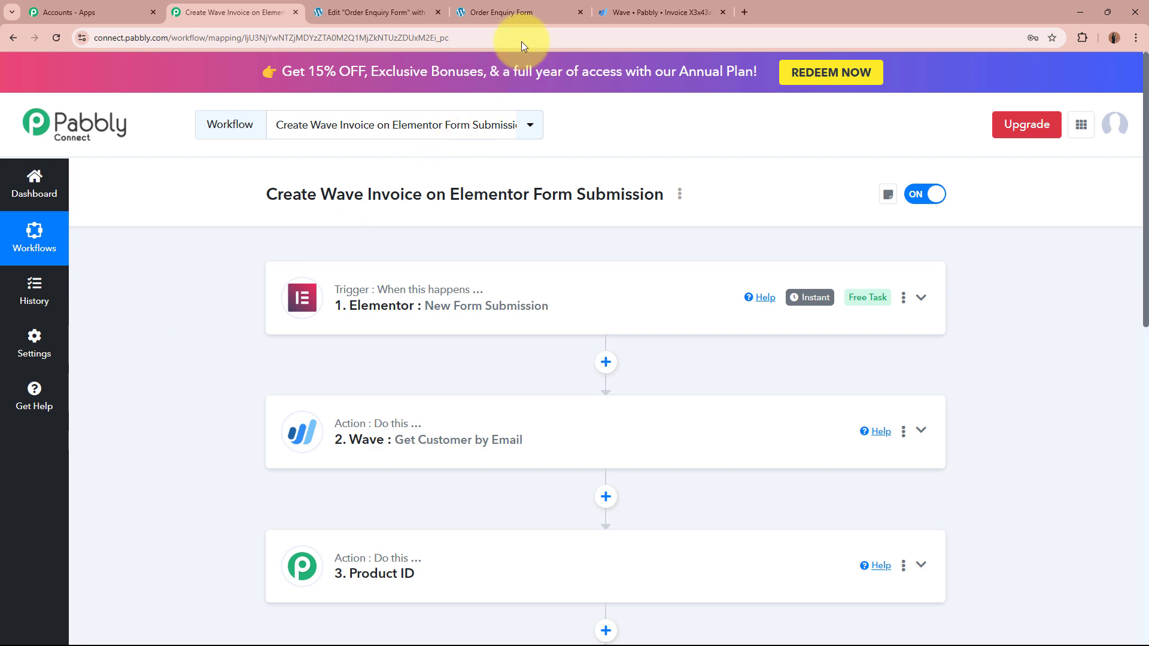
# Step: On the Order Enquiry Form, review the First Name, Last Name and Email entries
pyautogui.click(562, 5)
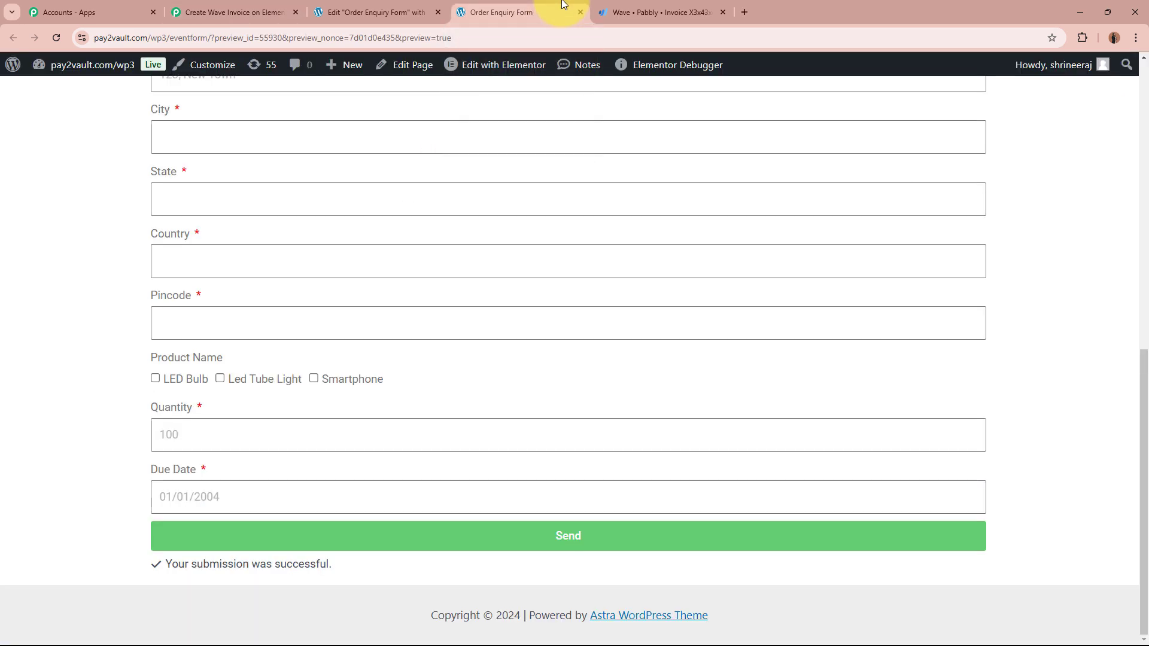
pyautogui.scroll(10, 688, 390)
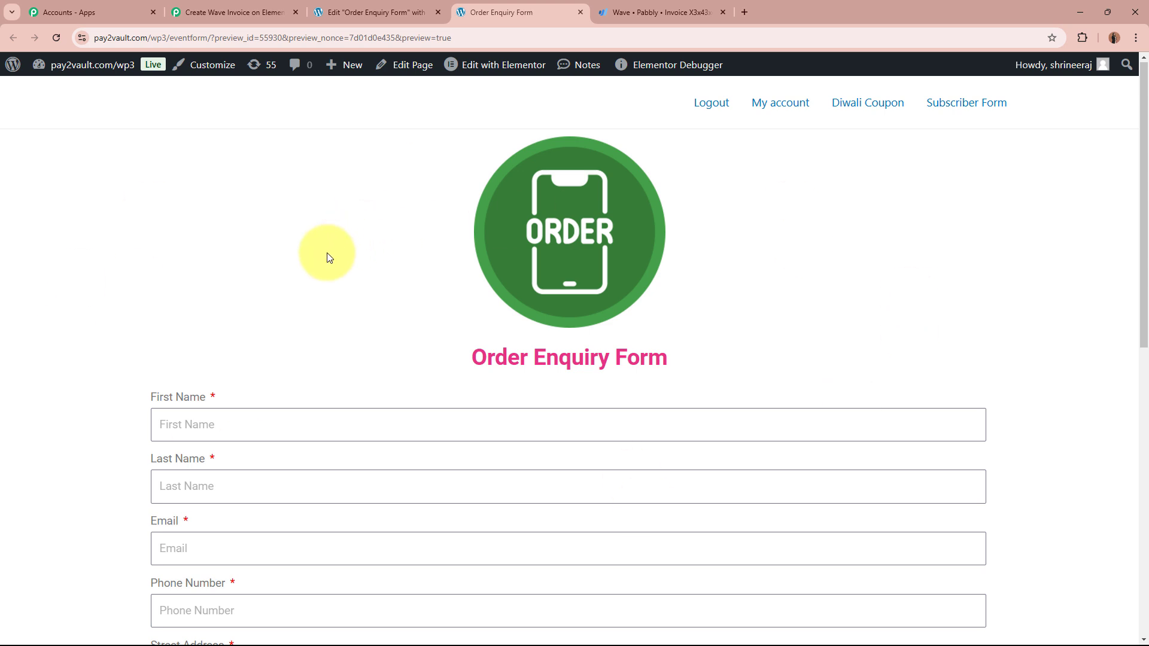
pyautogui.scroll(-5, 327, 257)
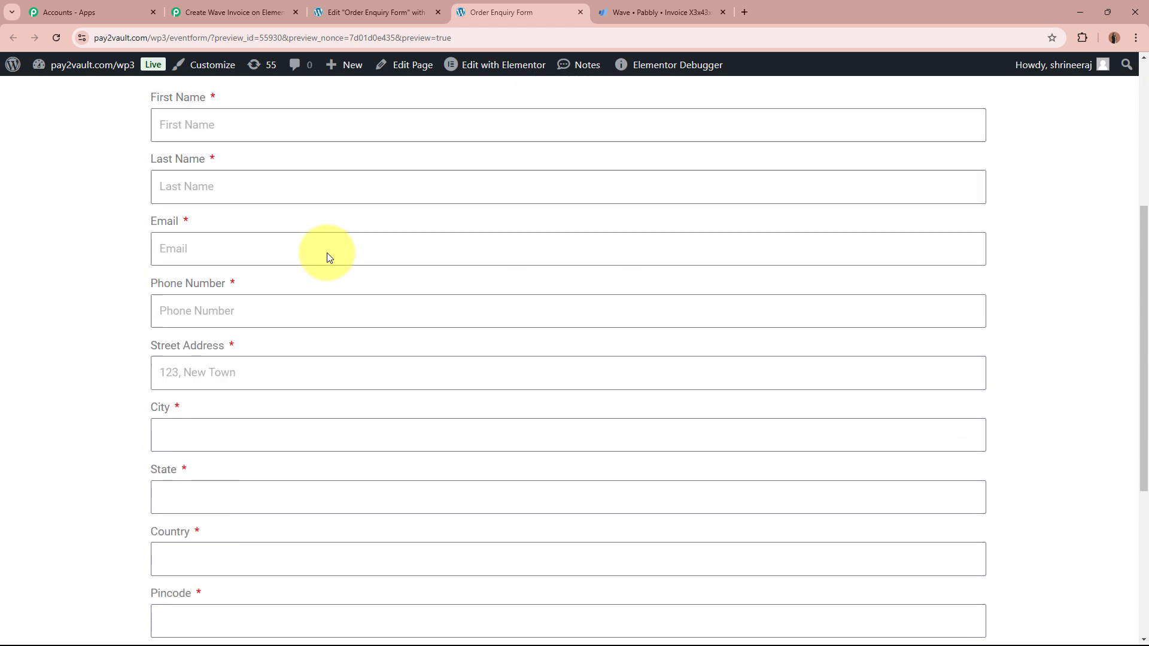
pyautogui.scroll(5, 327, 252)
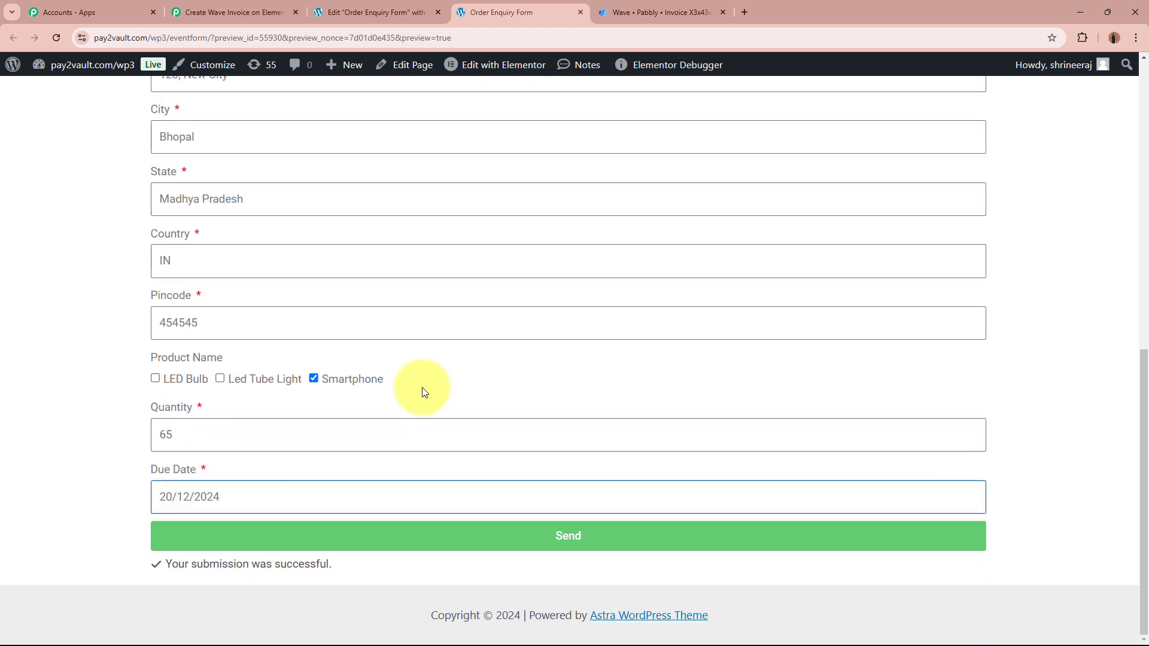
pyautogui.scroll(10, 423, 385)
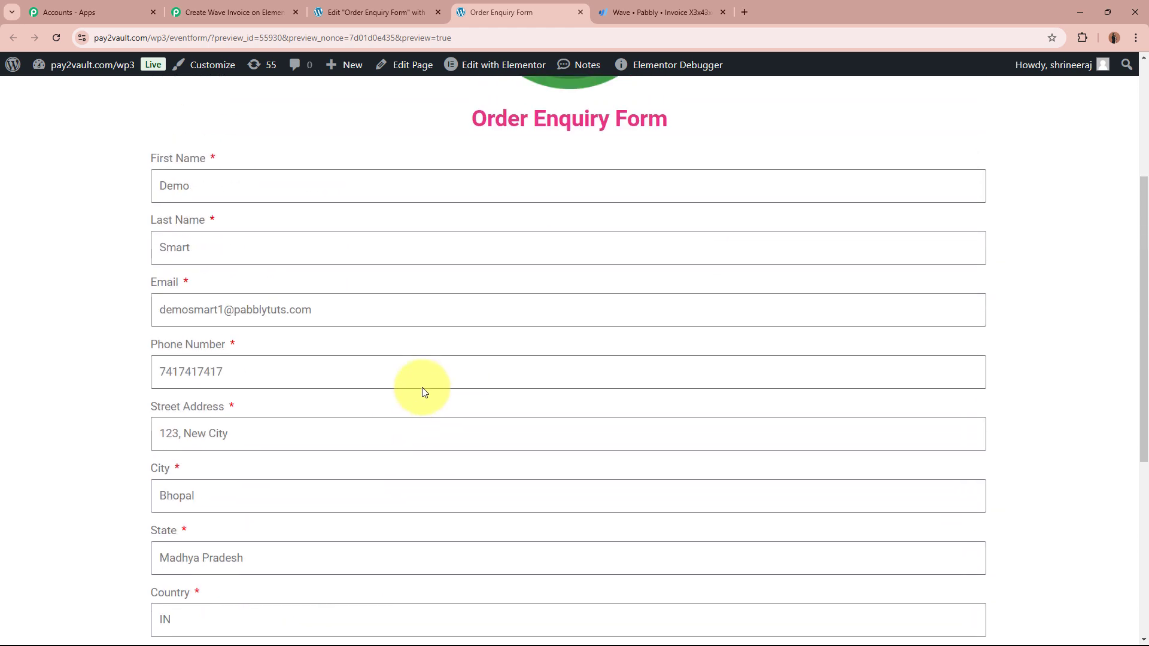
pyautogui.click(294, 308)
pyautogui.click(307, 370)
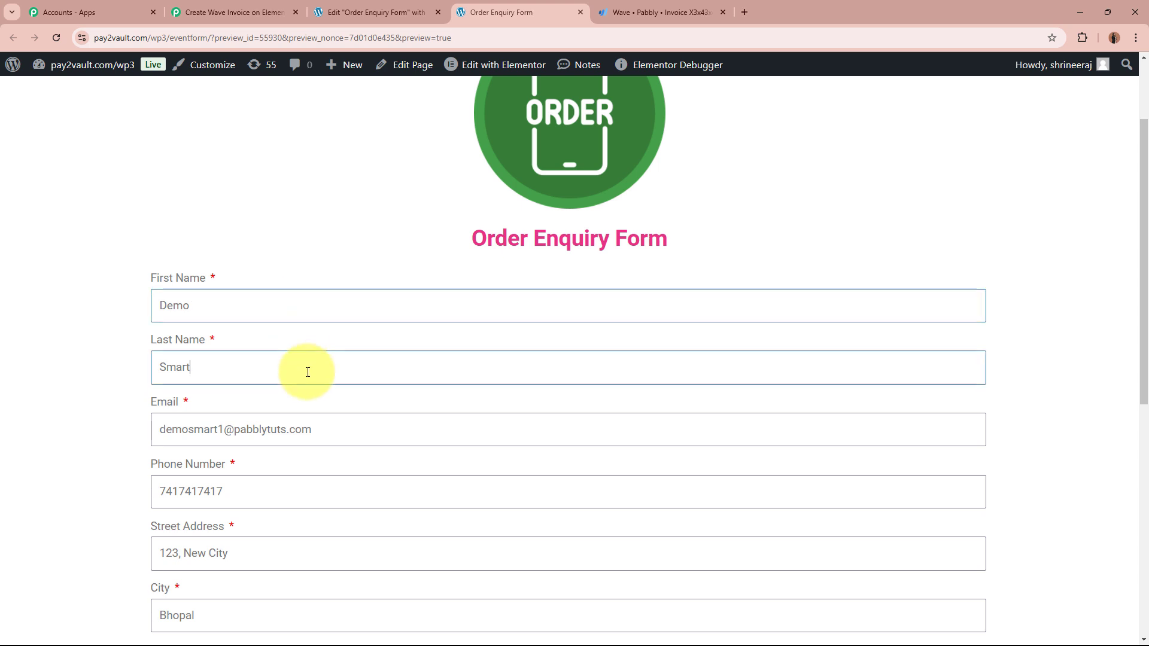
pyautogui.click(366, 429)
# Step: Review the Phone Number, Street Address, City, State and Country entries
pyautogui.scroll(-2, 129, 410)
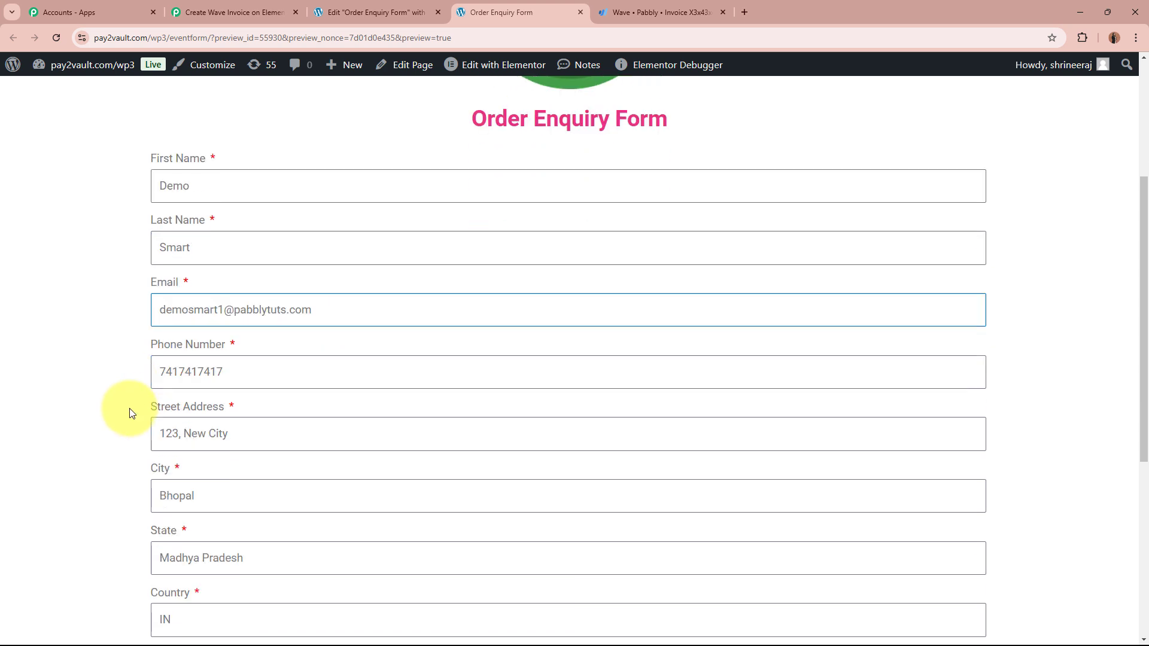
pyautogui.click(257, 370)
pyautogui.scroll(-2, 84, 387)
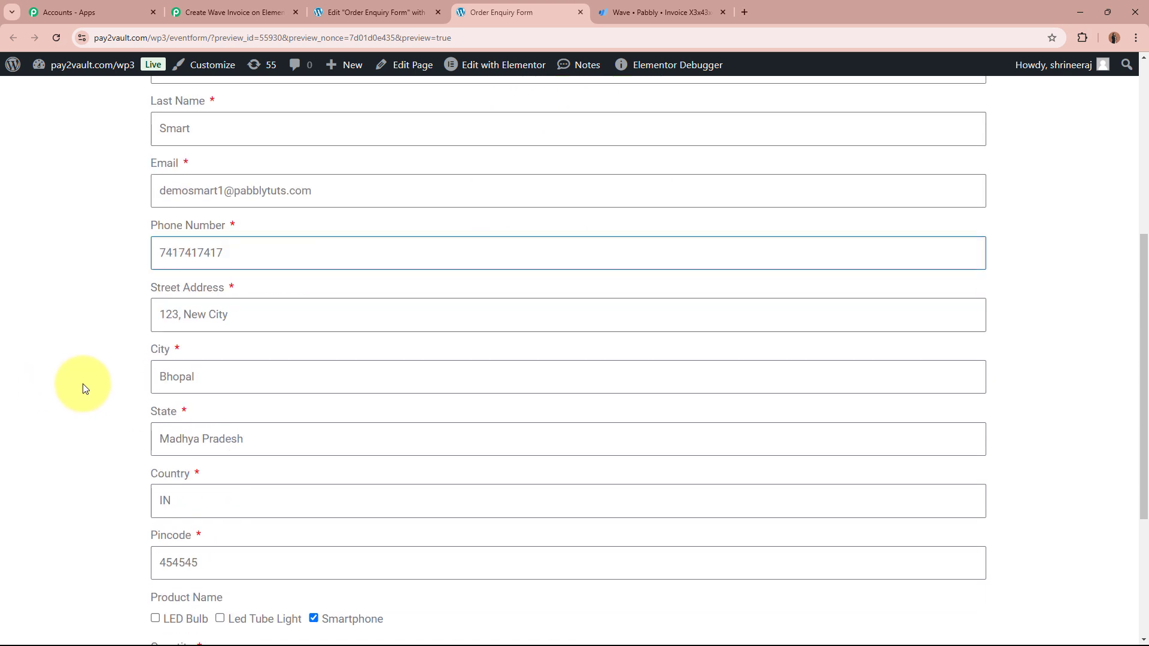
pyautogui.click(366, 305)
pyautogui.click(333, 374)
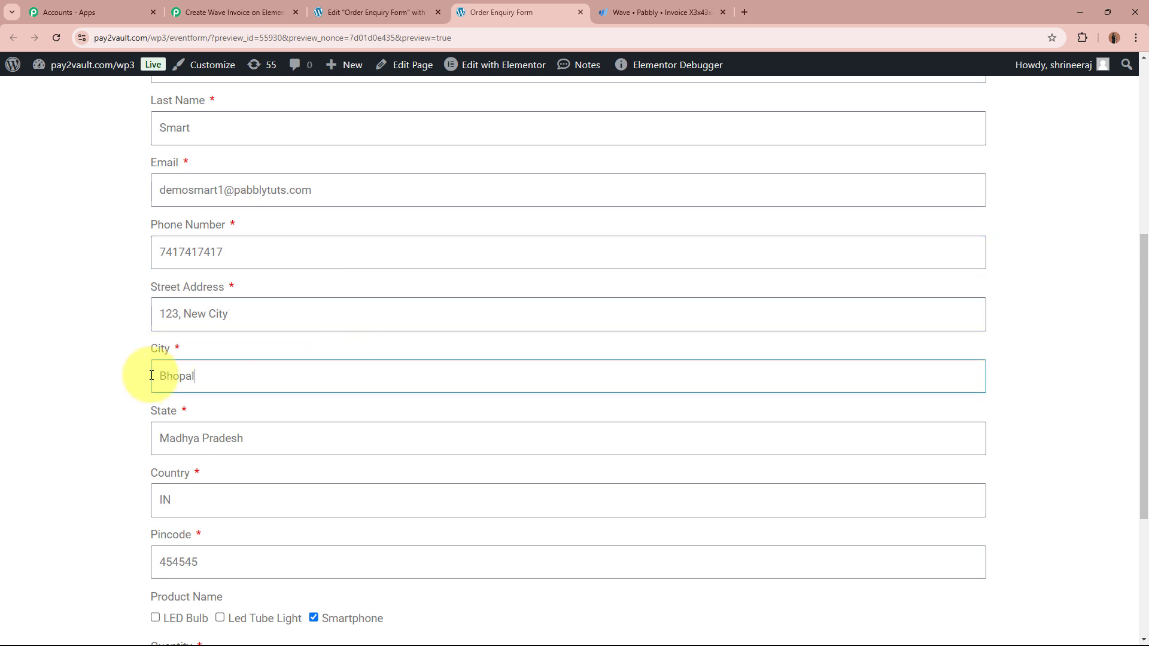
pyautogui.scroll(-2, 107, 378)
pyautogui.click(376, 312)
pyautogui.click(311, 389)
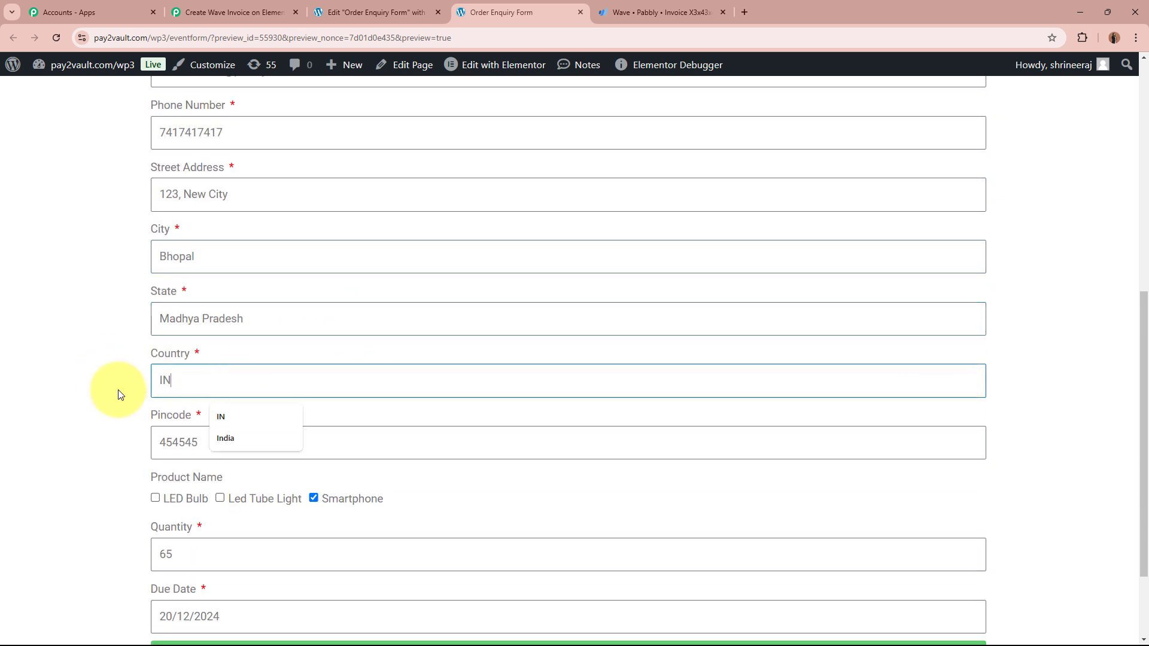
pyautogui.click(115, 392)
pyautogui.scroll(-2, 116, 392)
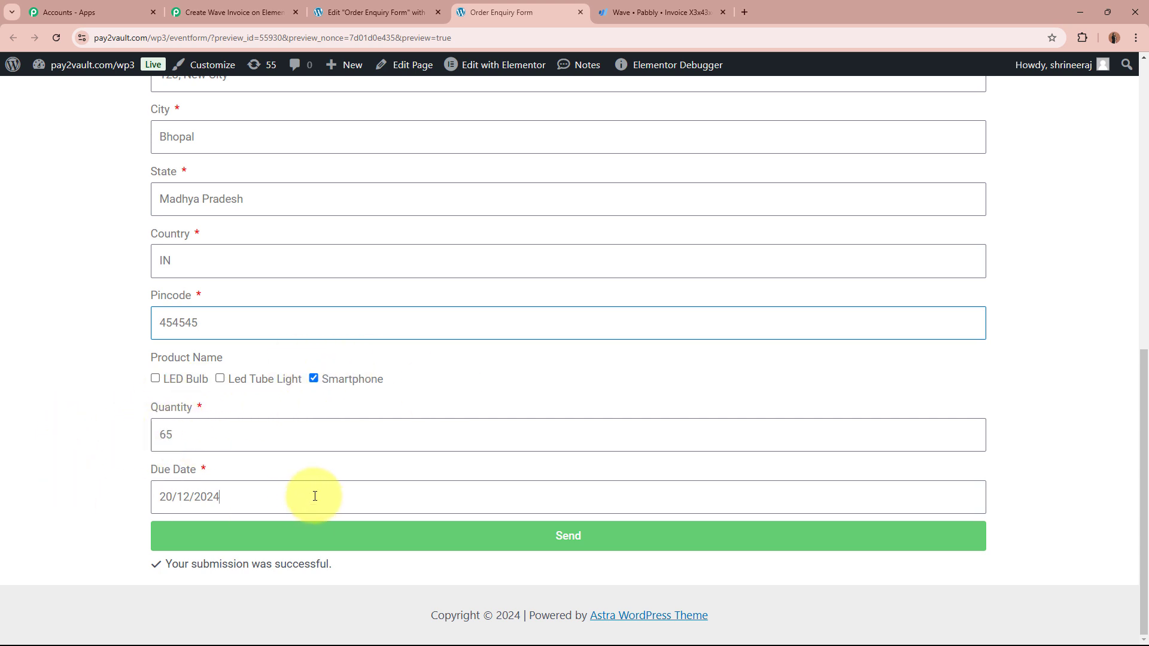
# Step: Confirm the 20/12/2024 due date, submit the form and check the success message
pyautogui.click(62, 497)
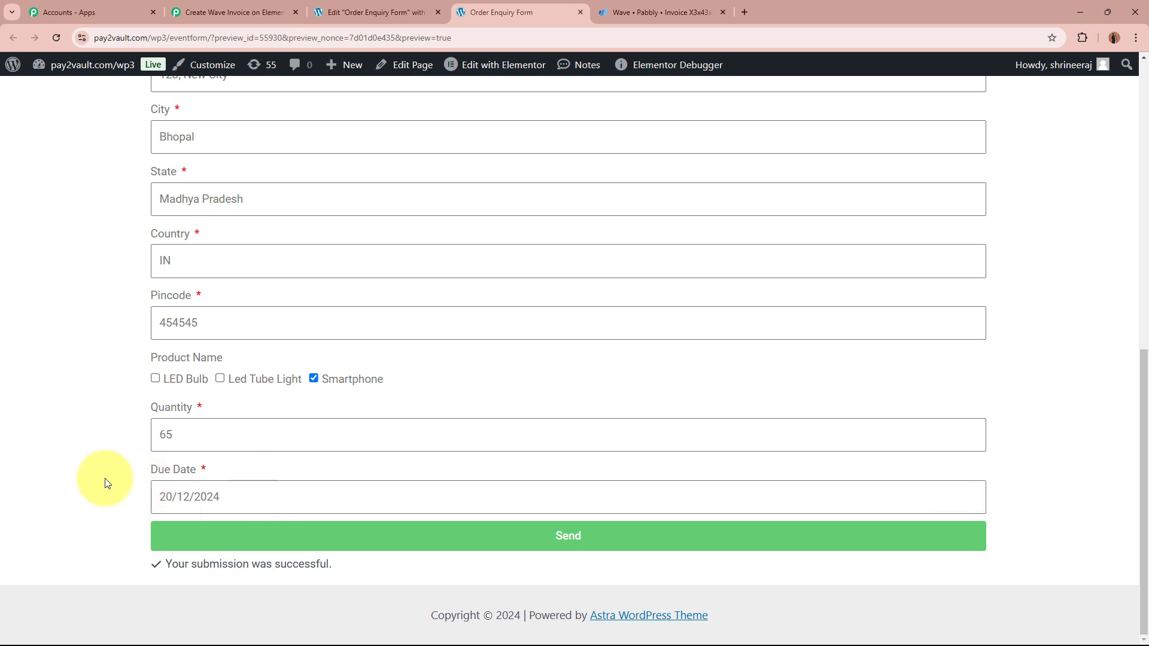
pyautogui.scroll(8, 96, 483)
pyautogui.scroll(-8, 95, 478)
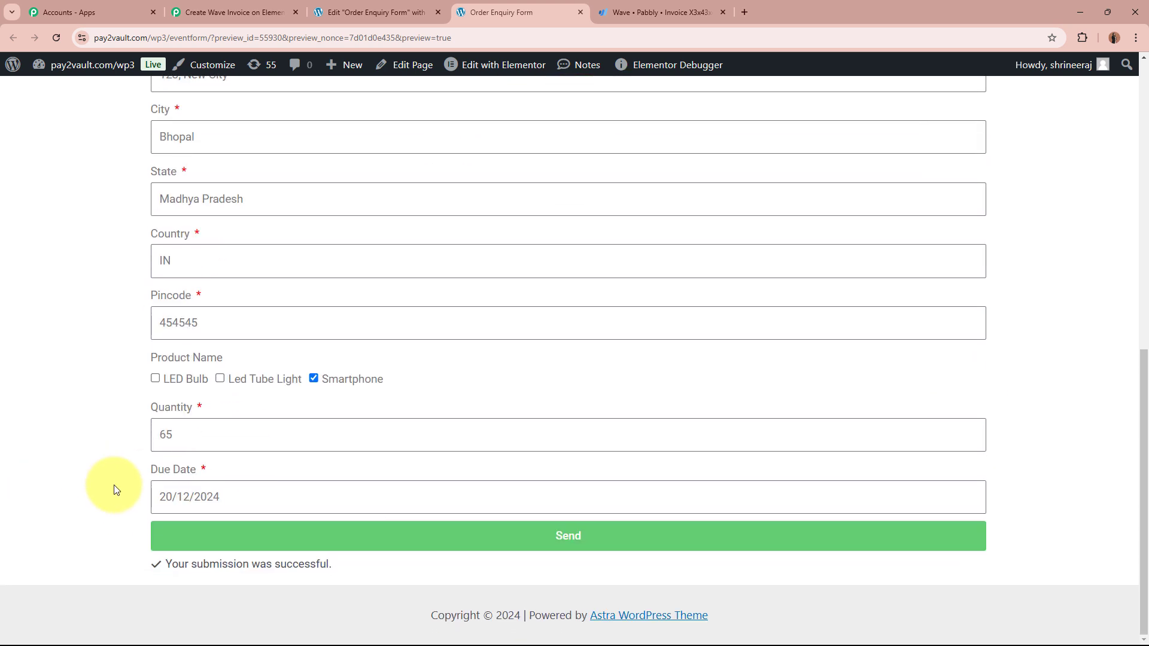
pyautogui.click(557, 552)
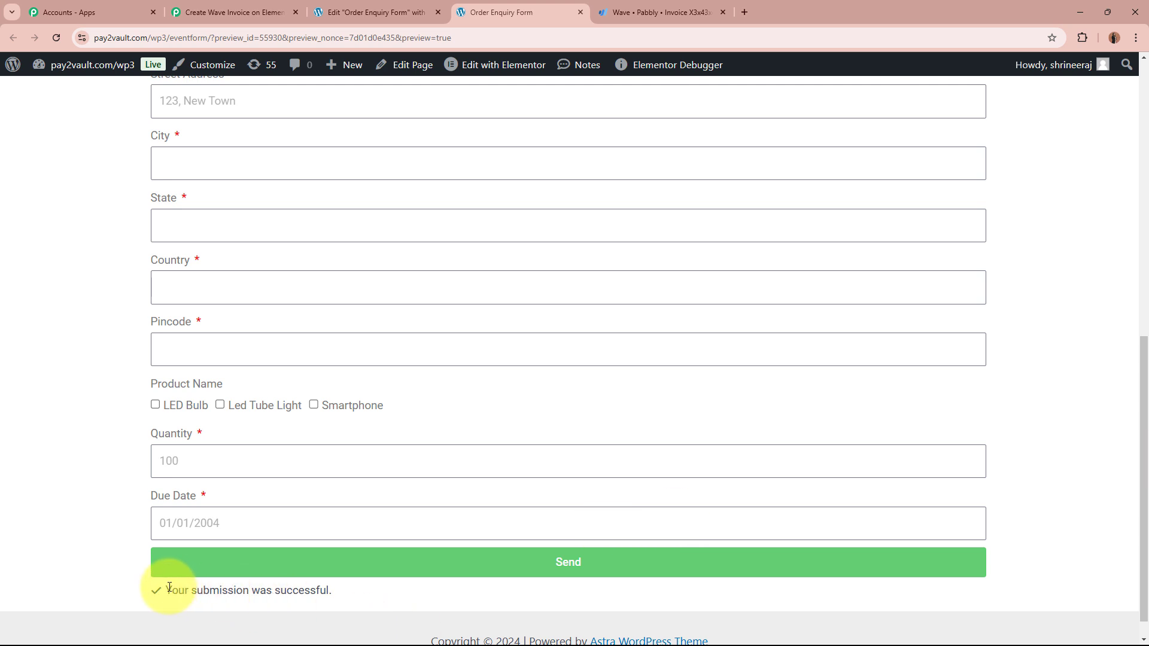
pyautogui.moveTo(360, 601); pyautogui.dragTo(418, 605)
pyautogui.click(418, 606)
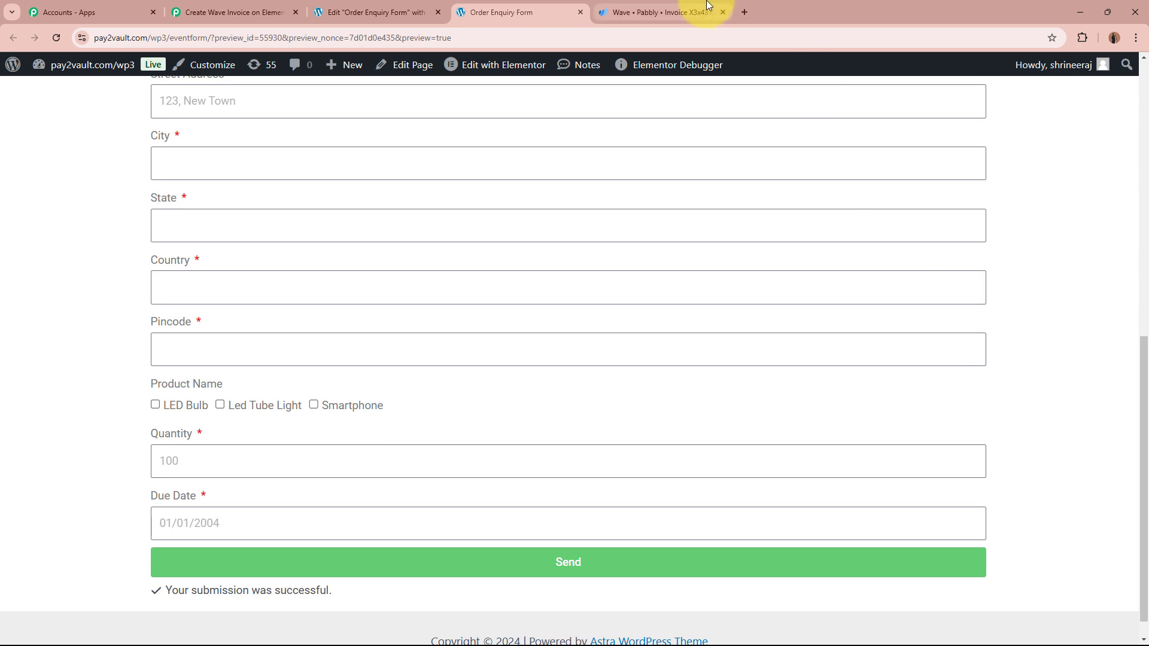
# Step: In Wave's invoice list, open the new Smartphone invoice and check the customer in its title
pyautogui.click(708, 6)
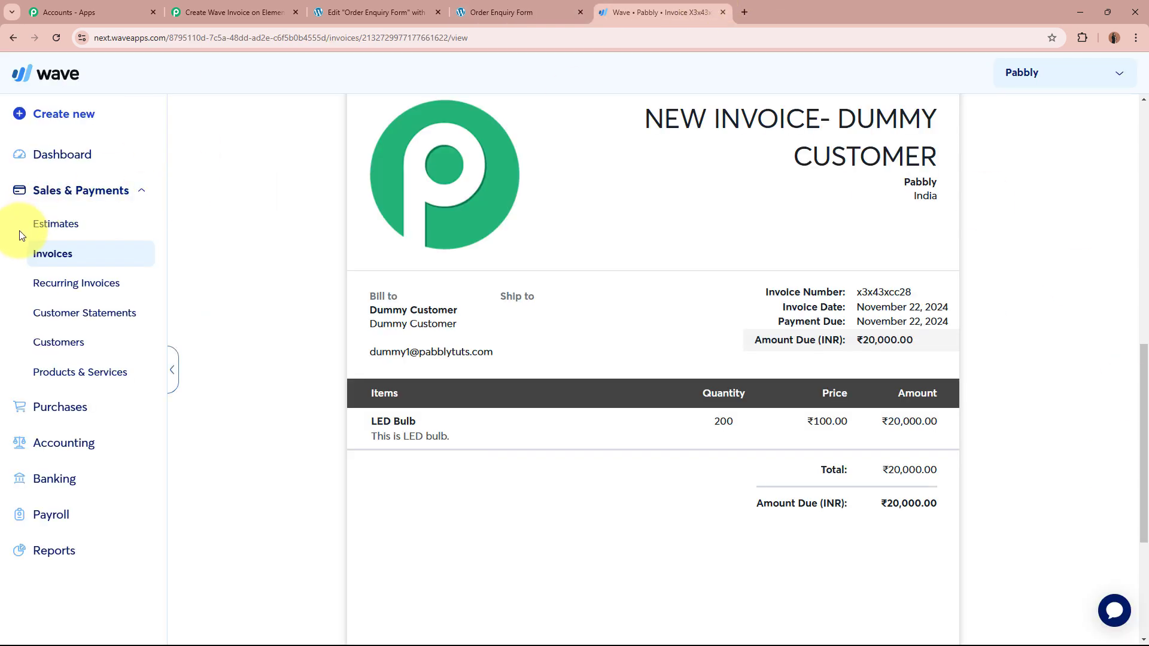
pyautogui.click(52, 257)
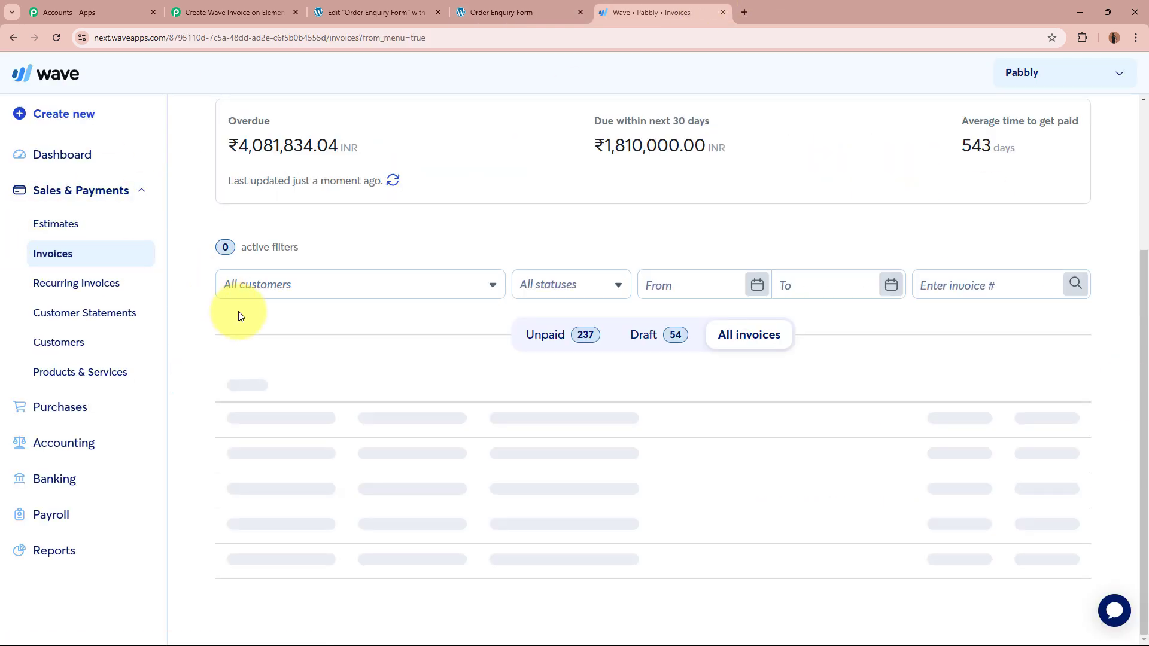
pyautogui.click(486, 422)
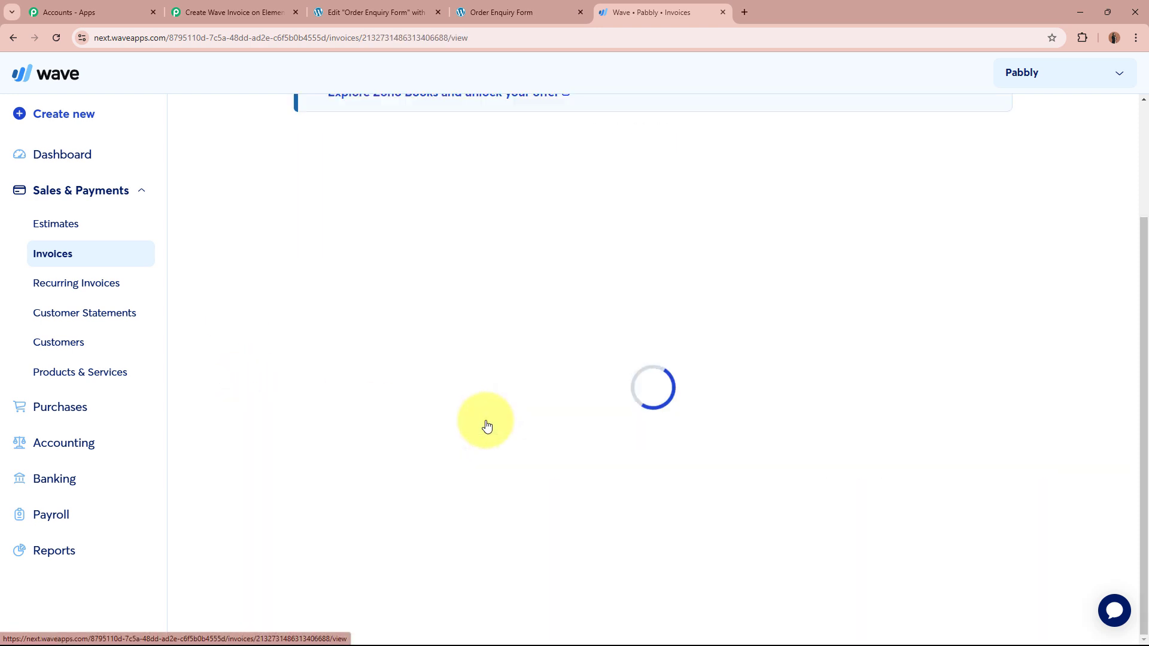
pyautogui.scroll(-8, 260, 404)
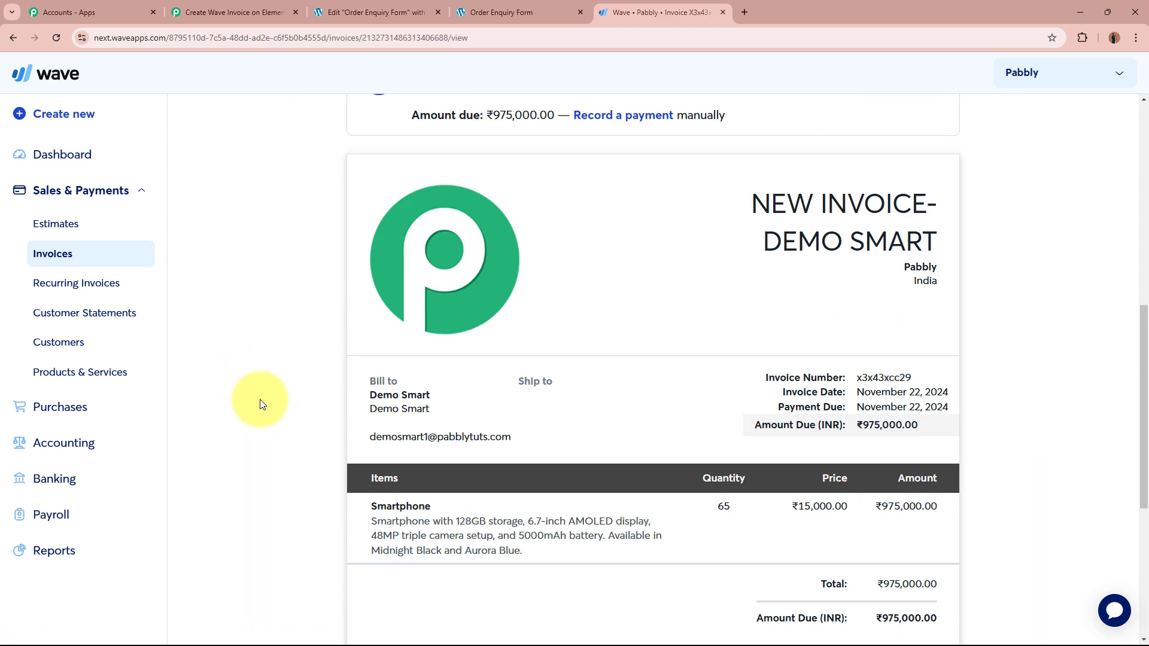
pyautogui.moveTo(772, 236); pyautogui.dragTo(970, 236)
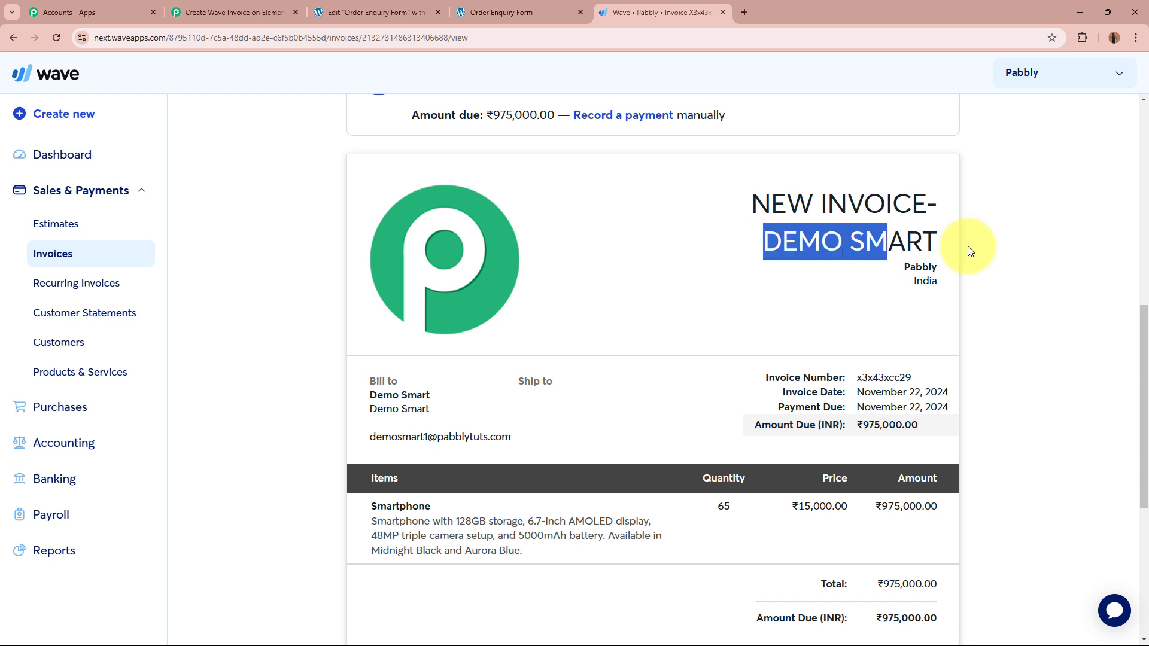
pyautogui.click(1000, 252)
# Step: Check the billed customer's name and email and the Smartphone item description
pyautogui.scroll(-2, 1000, 252)
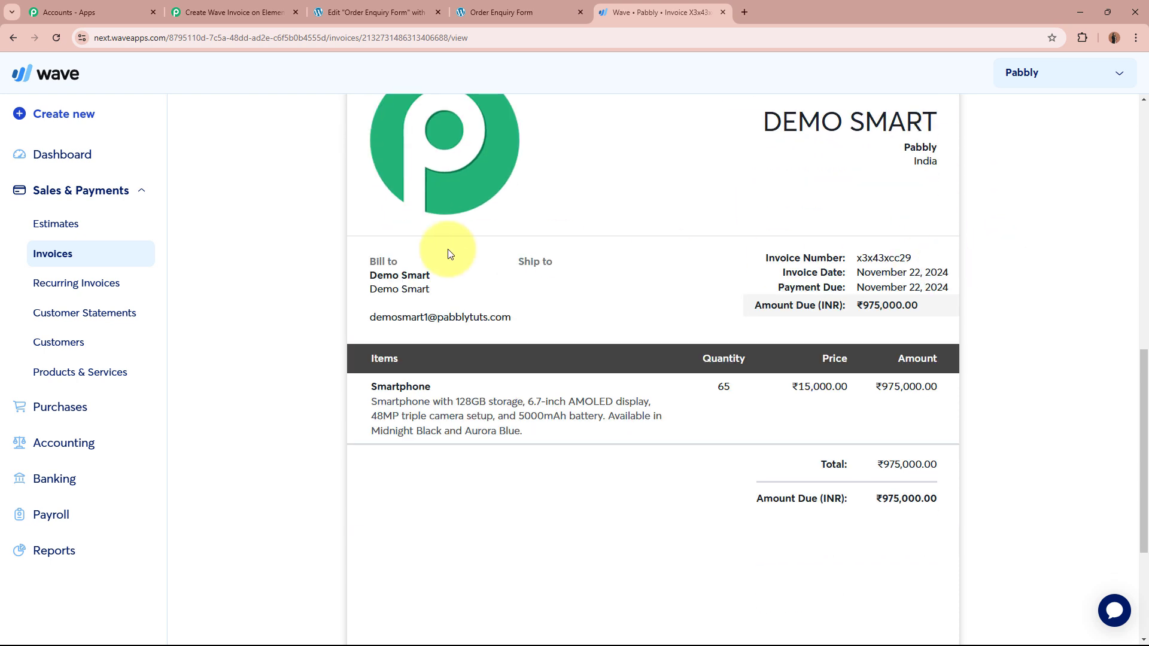
pyautogui.moveTo(373, 275); pyautogui.dragTo(449, 269)
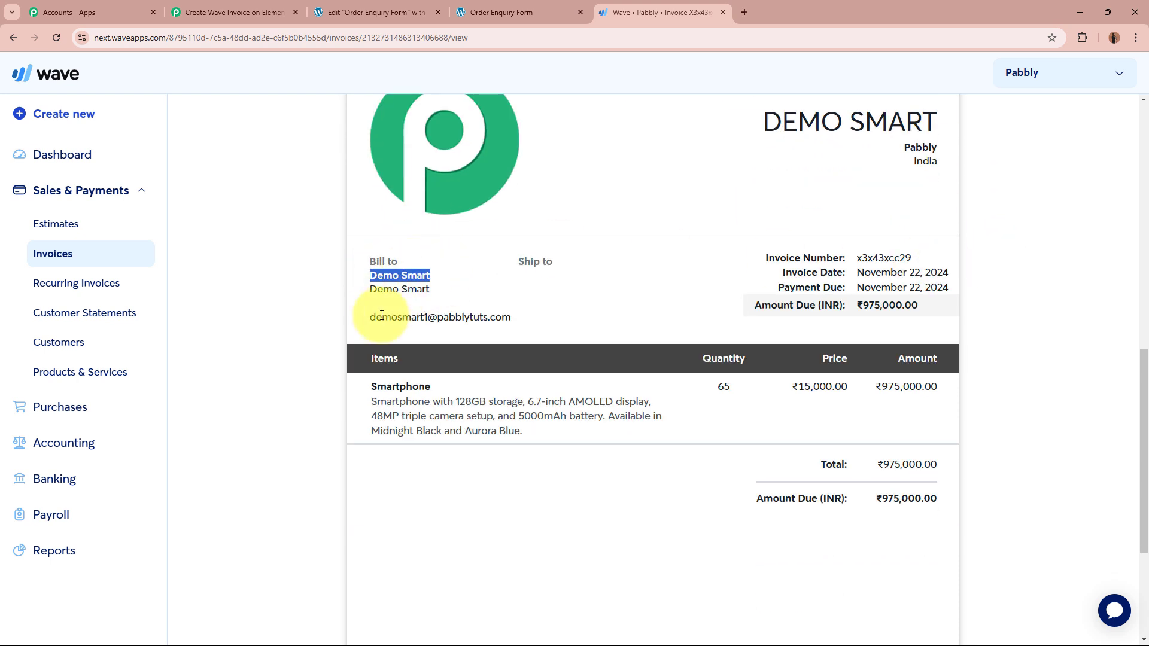
pyautogui.moveTo(372, 318); pyautogui.dragTo(513, 321)
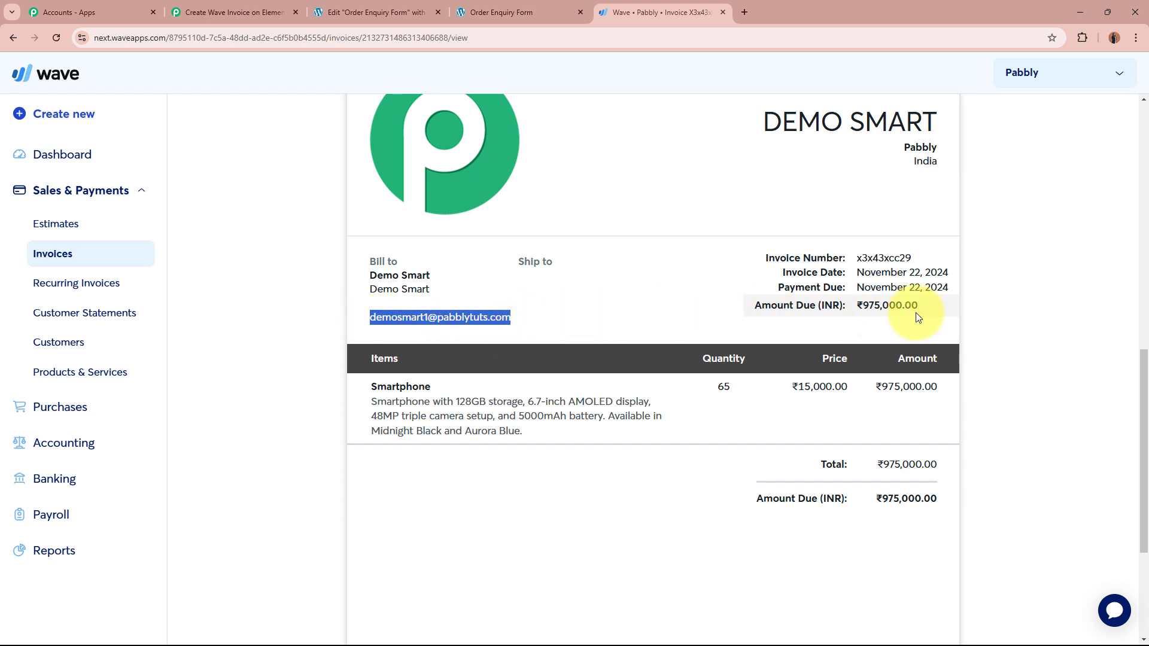
pyautogui.moveTo(365, 383); pyautogui.dragTo(448, 385)
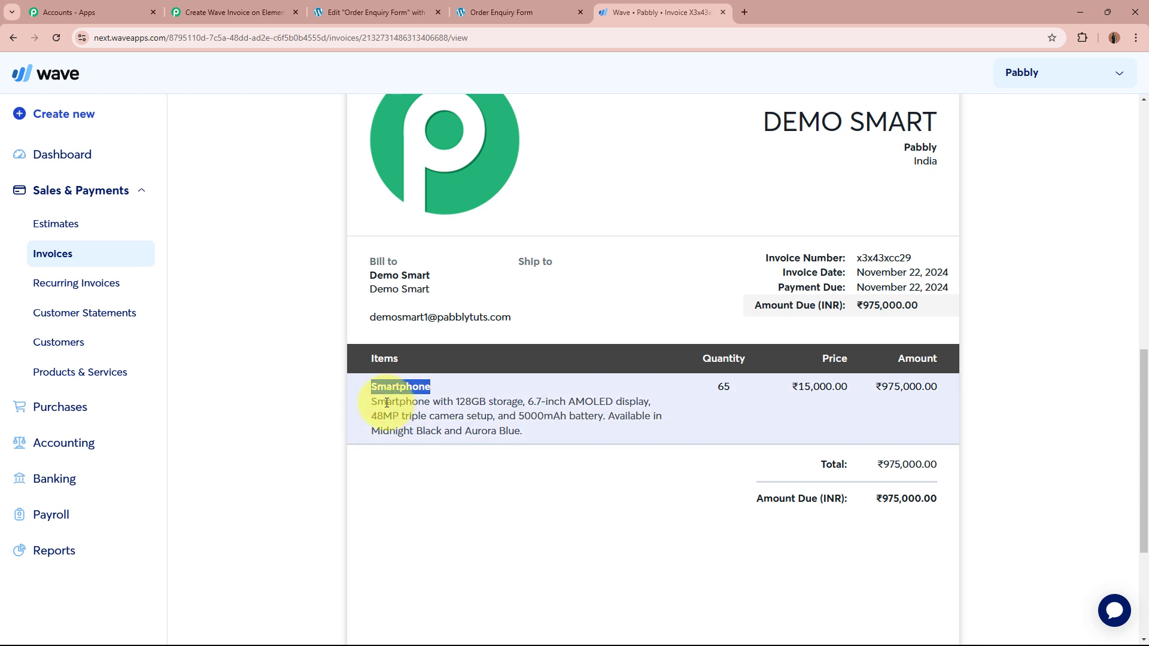
pyautogui.moveTo(371, 402); pyautogui.dragTo(519, 431)
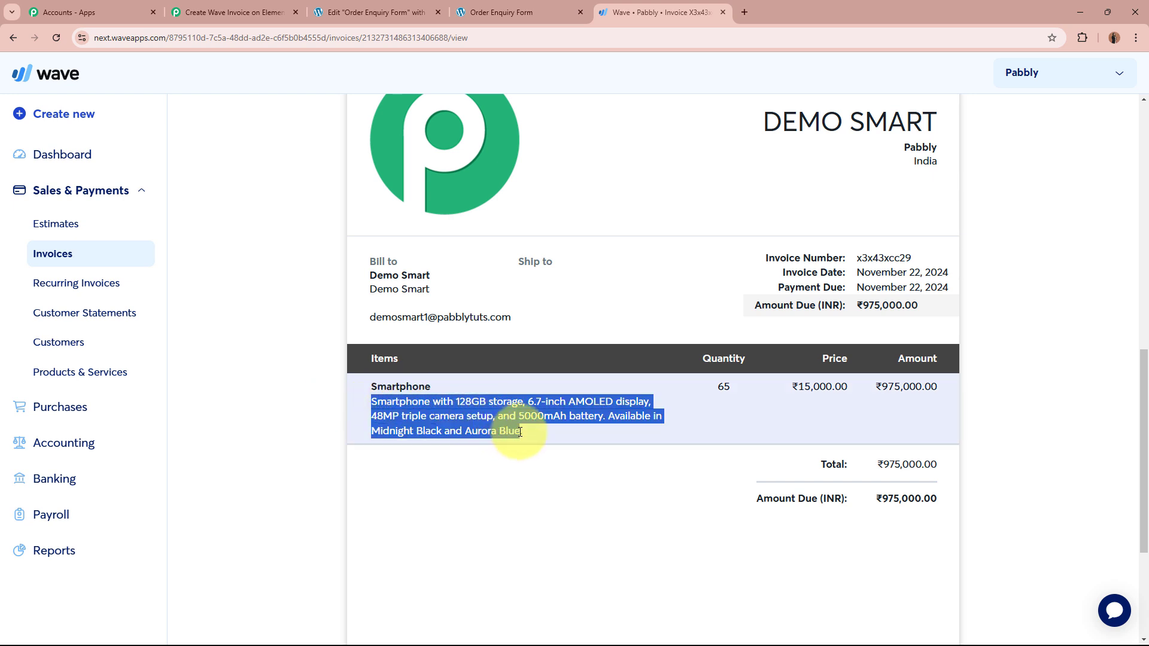
pyautogui.click(519, 431)
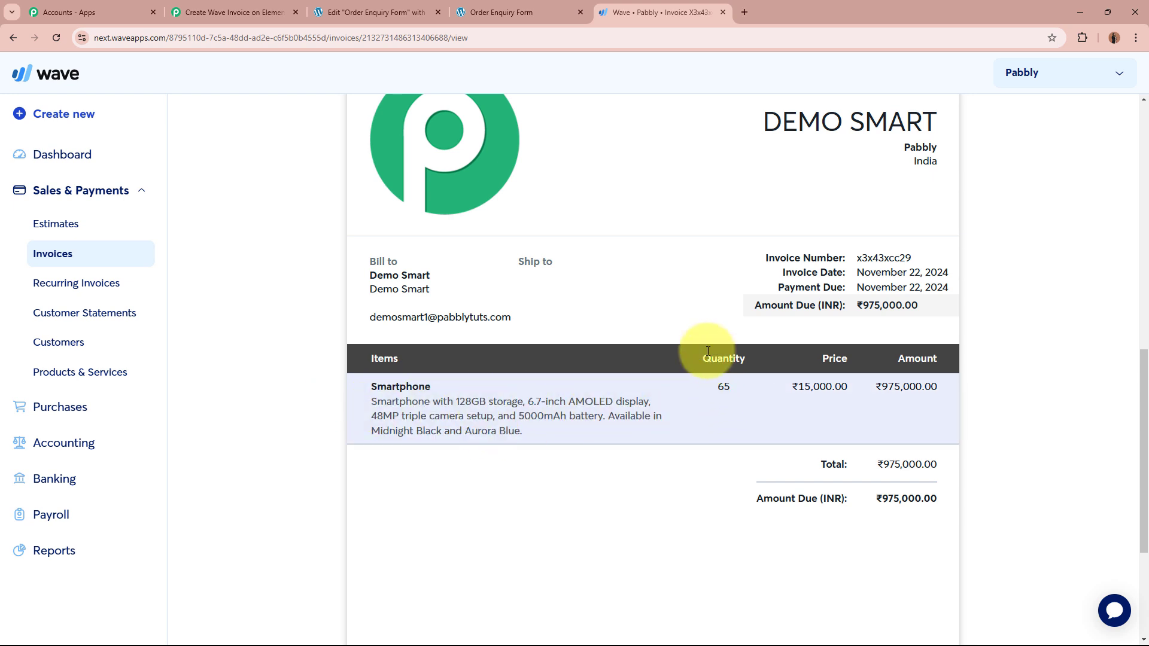
# Step: Verify quantity 65, unit price 15,000 and amount 975,000, then return to Pabbly Connect
pyautogui.doubleClick(723, 388)
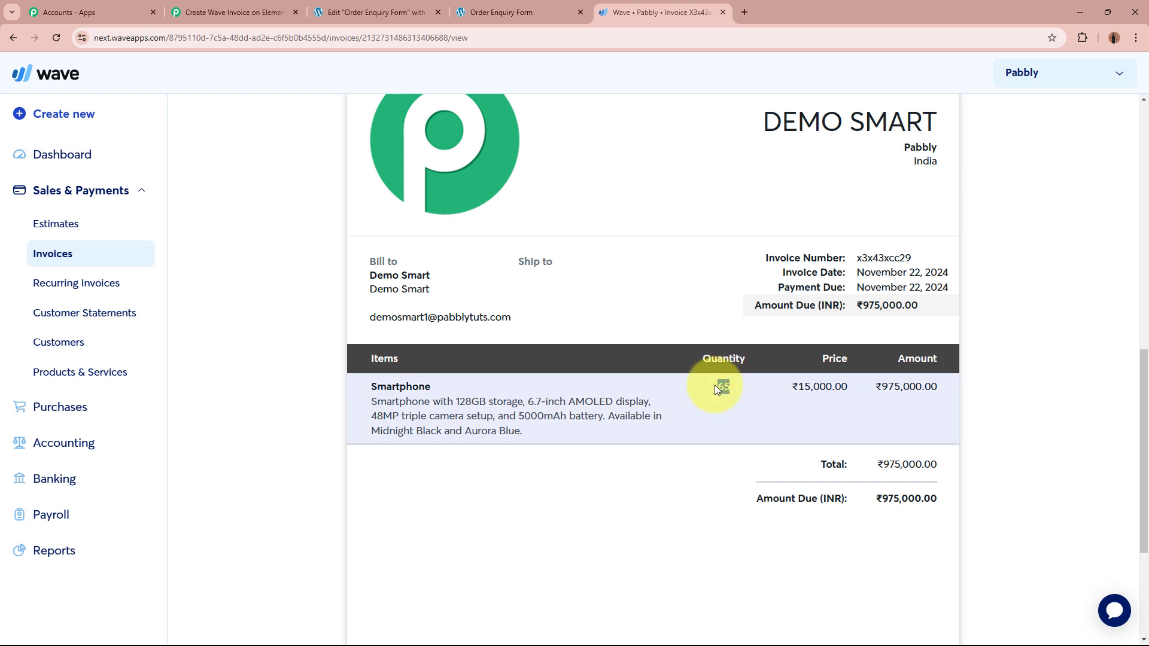
pyautogui.moveTo(799, 387); pyautogui.dragTo(835, 385)
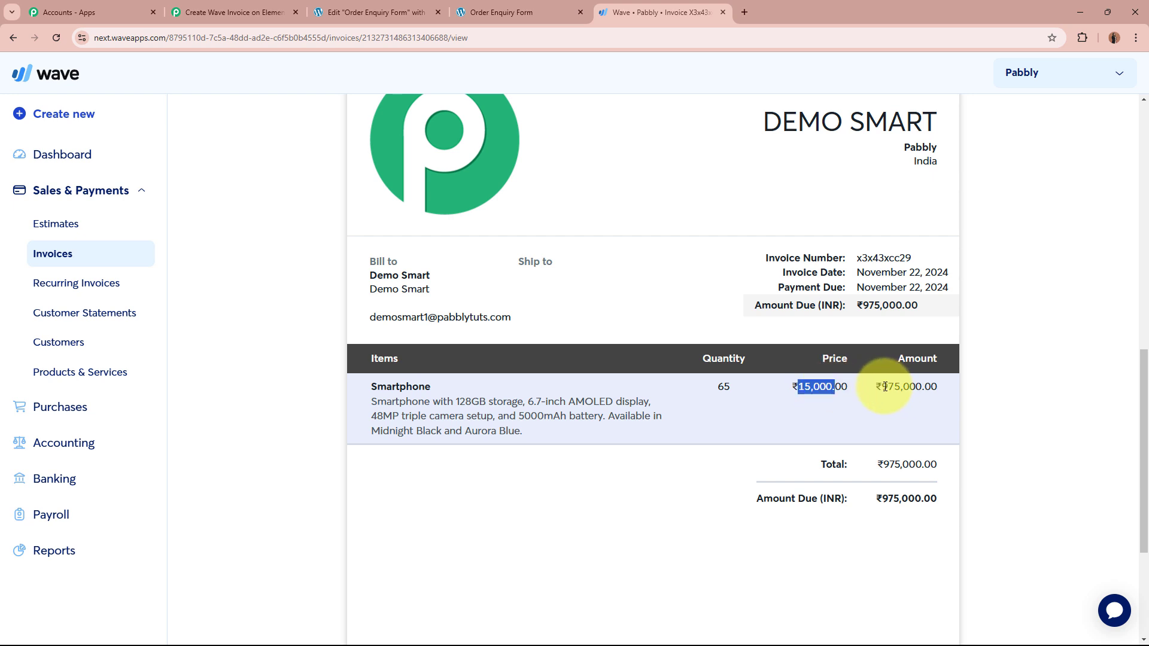
pyautogui.moveTo(884, 386); pyautogui.dragTo(935, 390)
pyautogui.click(982, 392)
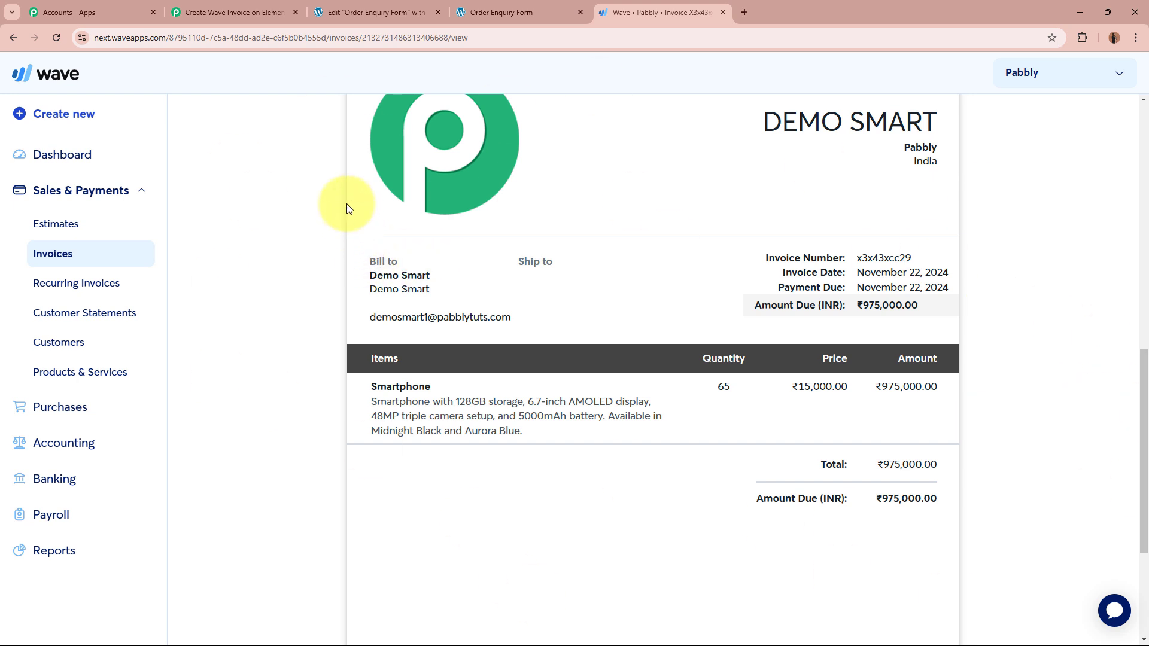
pyautogui.click(247, 8)
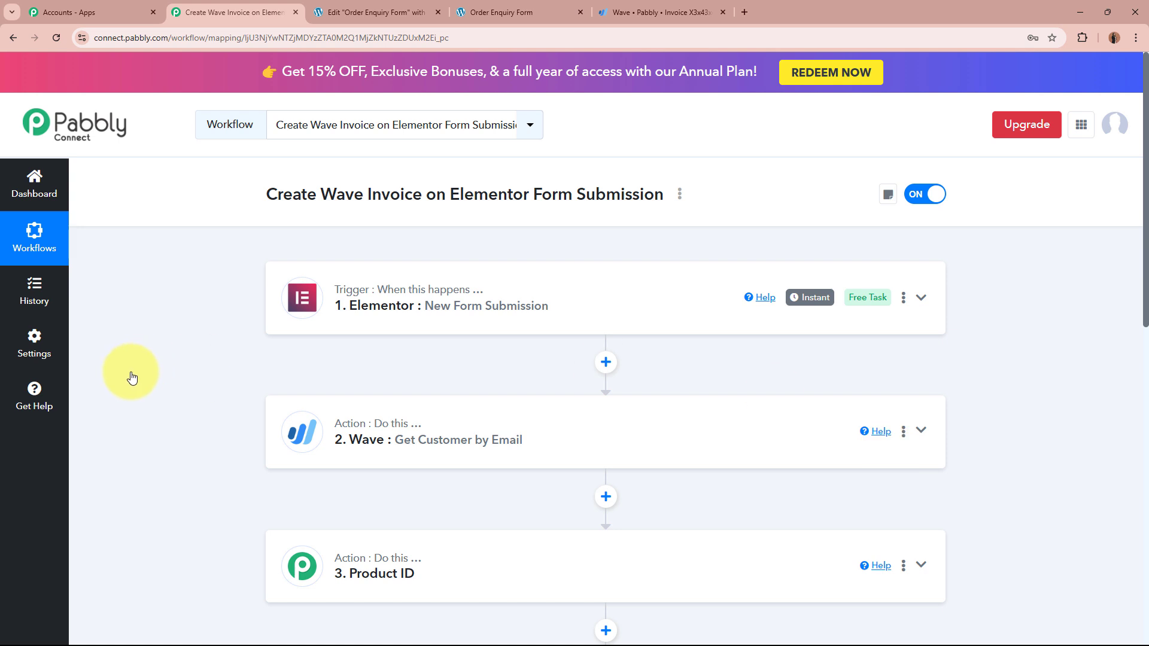